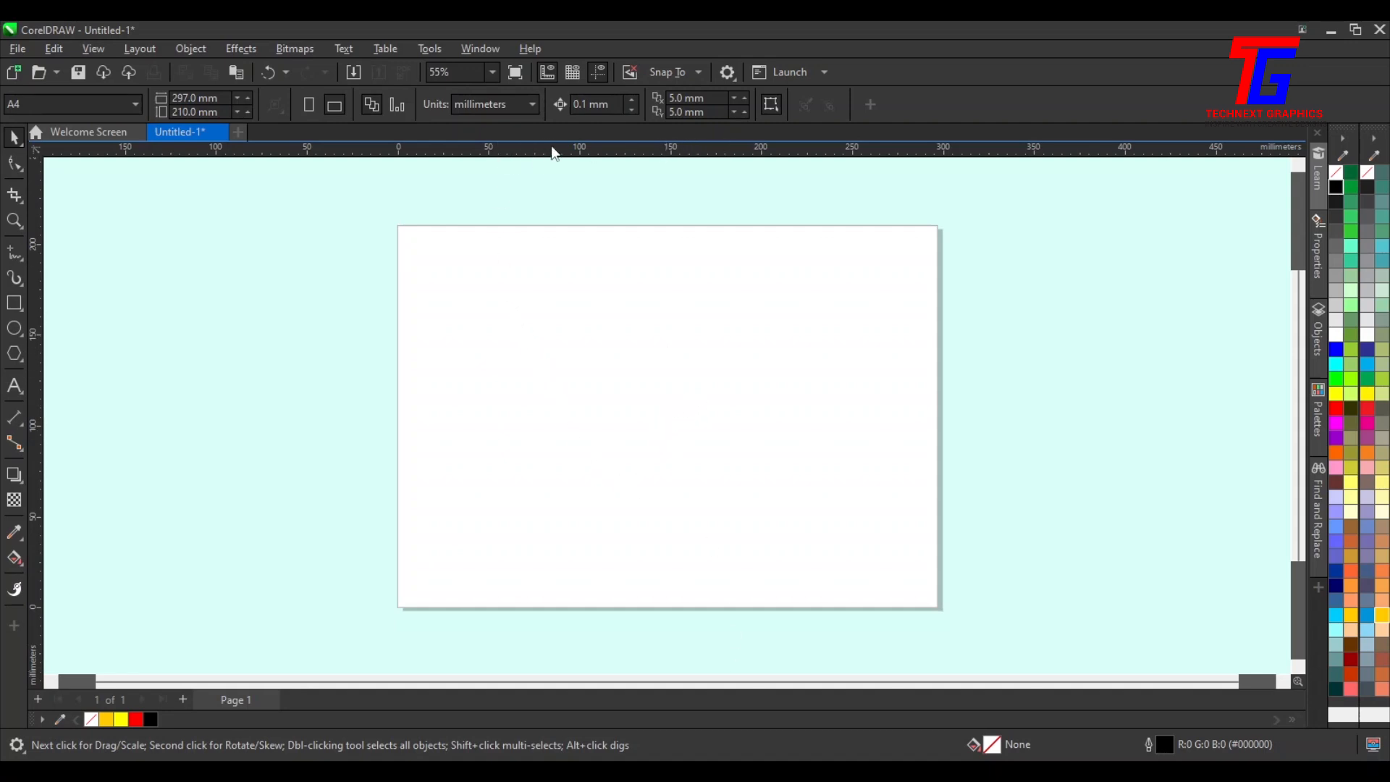
# Switch the document units to inches and set the page size to 10 by 10 inches
pyautogui.click(521, 105)
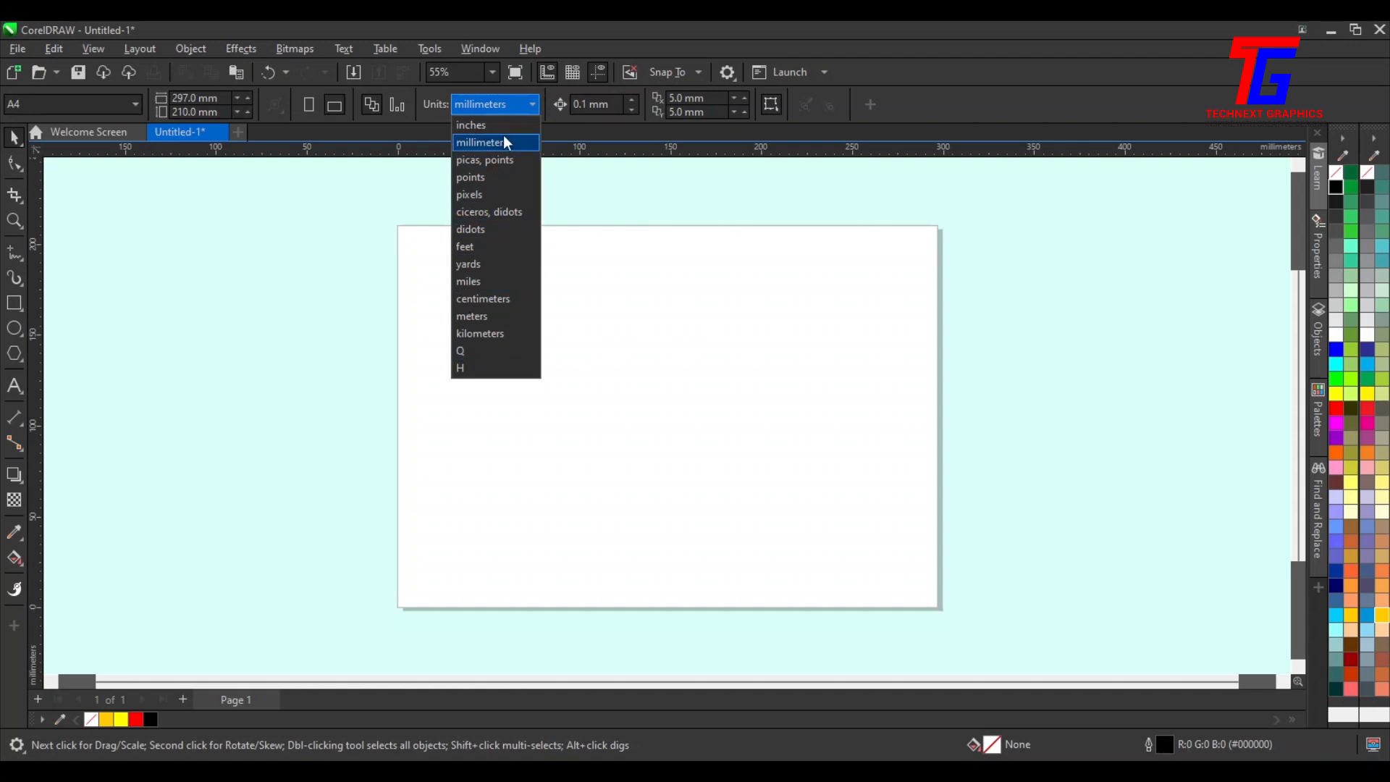
pyautogui.click(499, 127)
pyautogui.write('10')
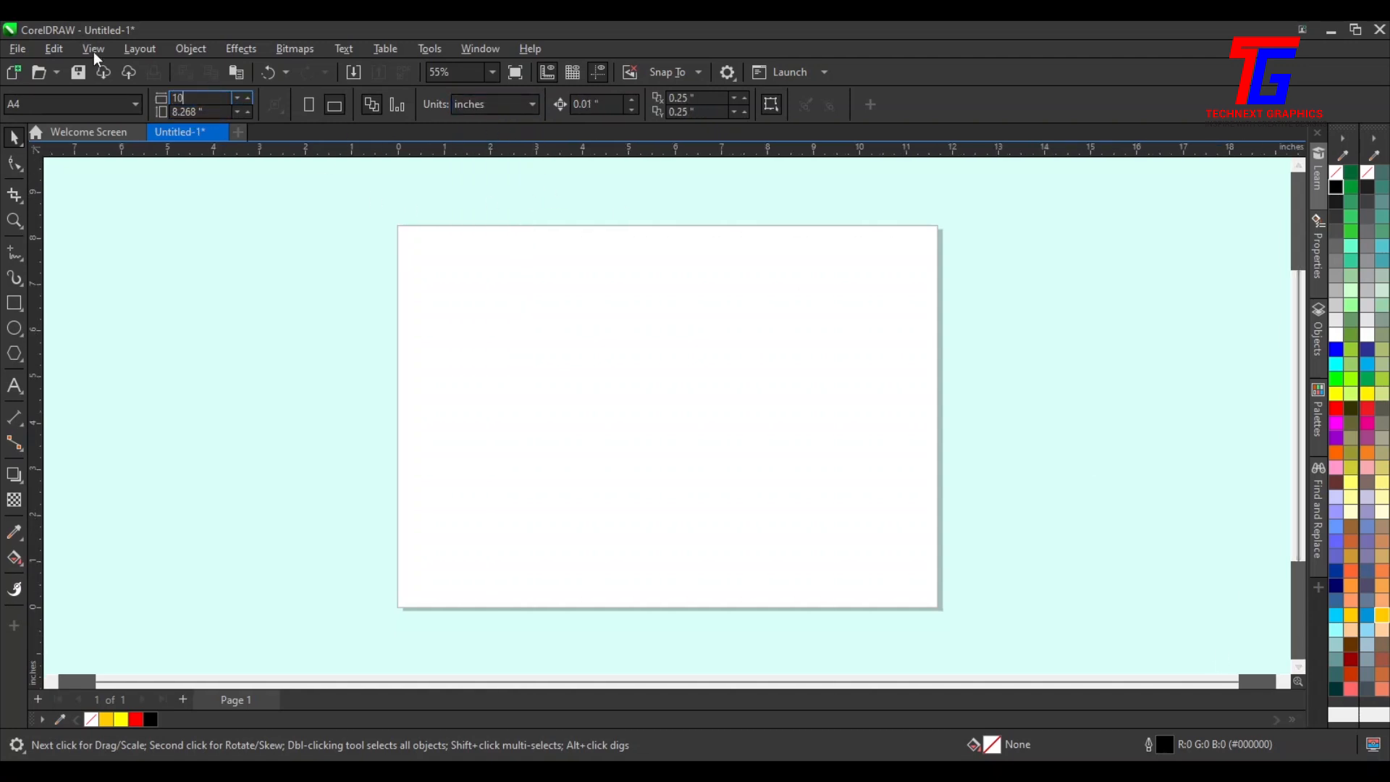
pyautogui.click(225, 112)
pyautogui.write('10')
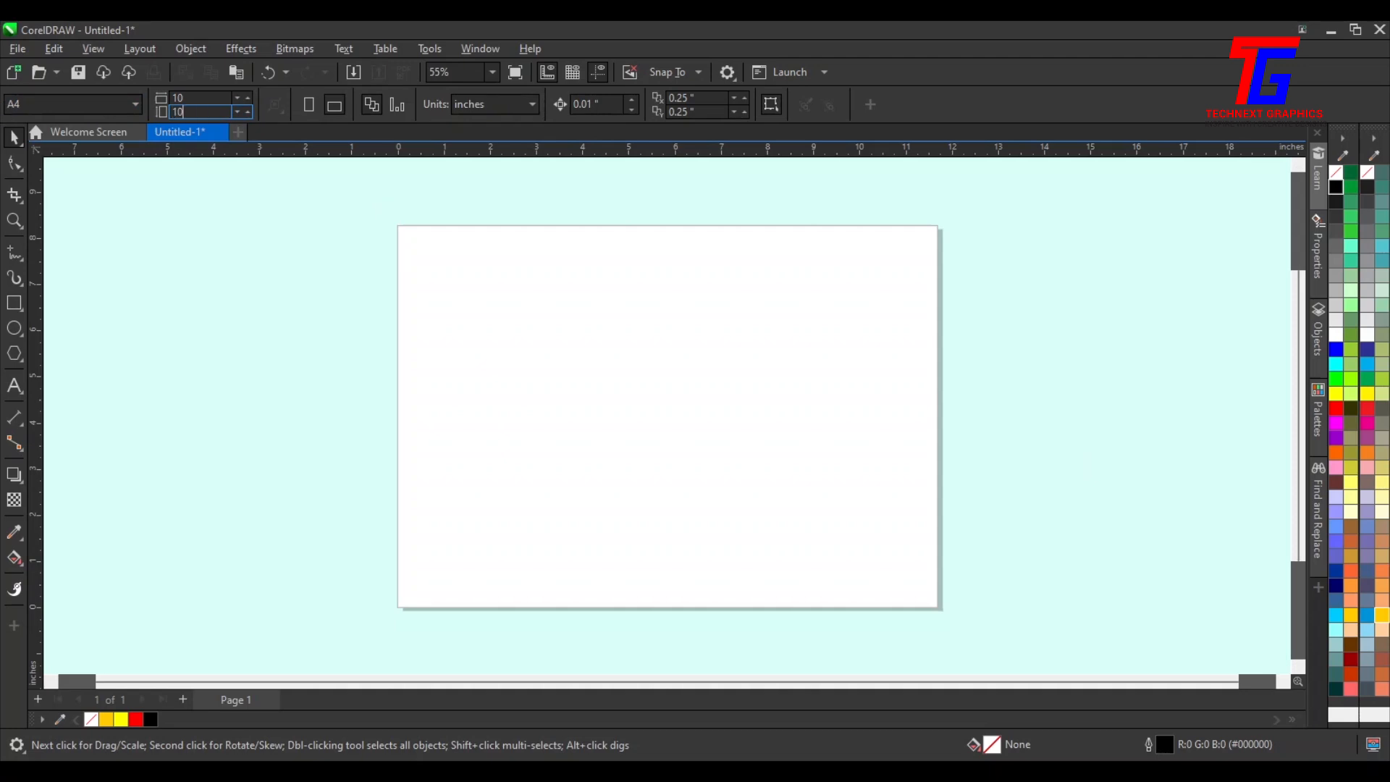
pyautogui.press('Return')
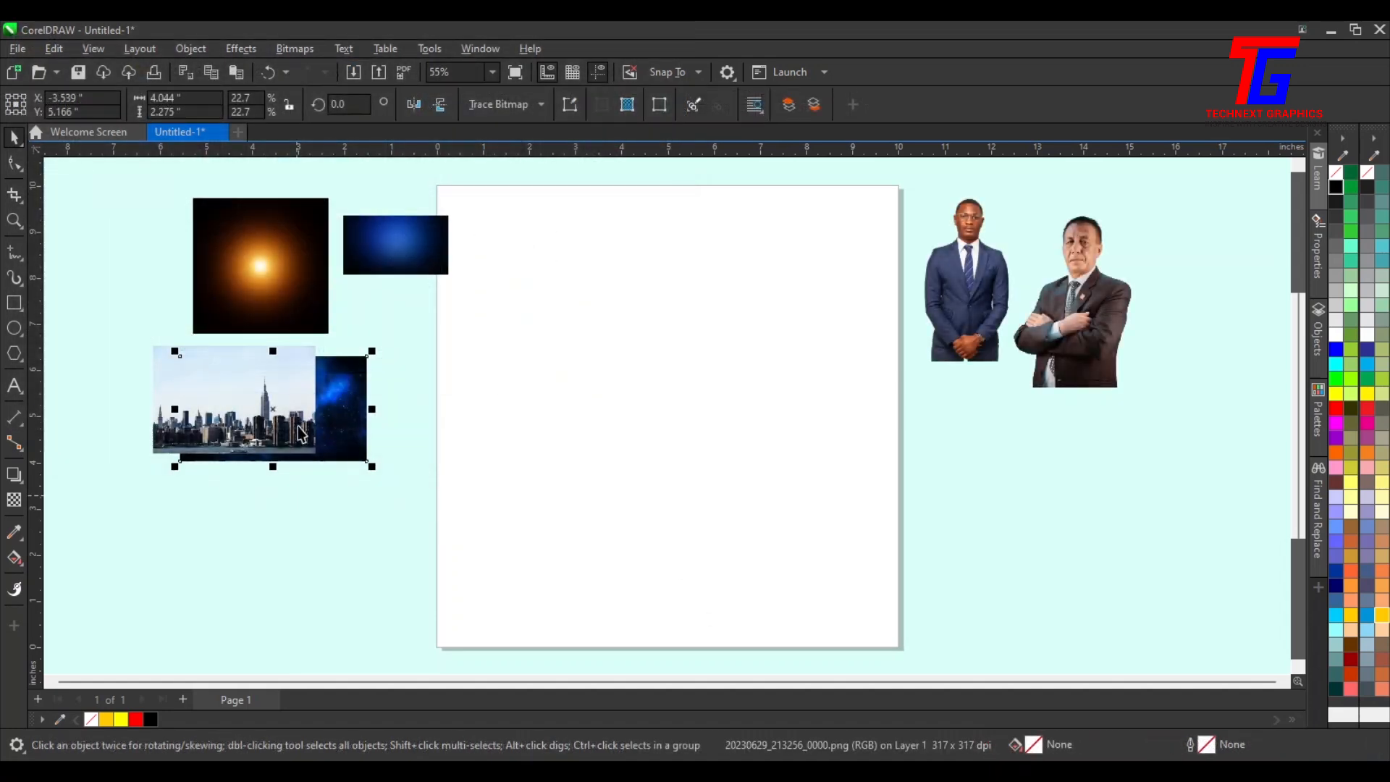
# Rearrange the imported photos around the page and enlarge the blue gradient image
pyautogui.moveTo(172, 426); pyautogui.dragTo(374, 544)
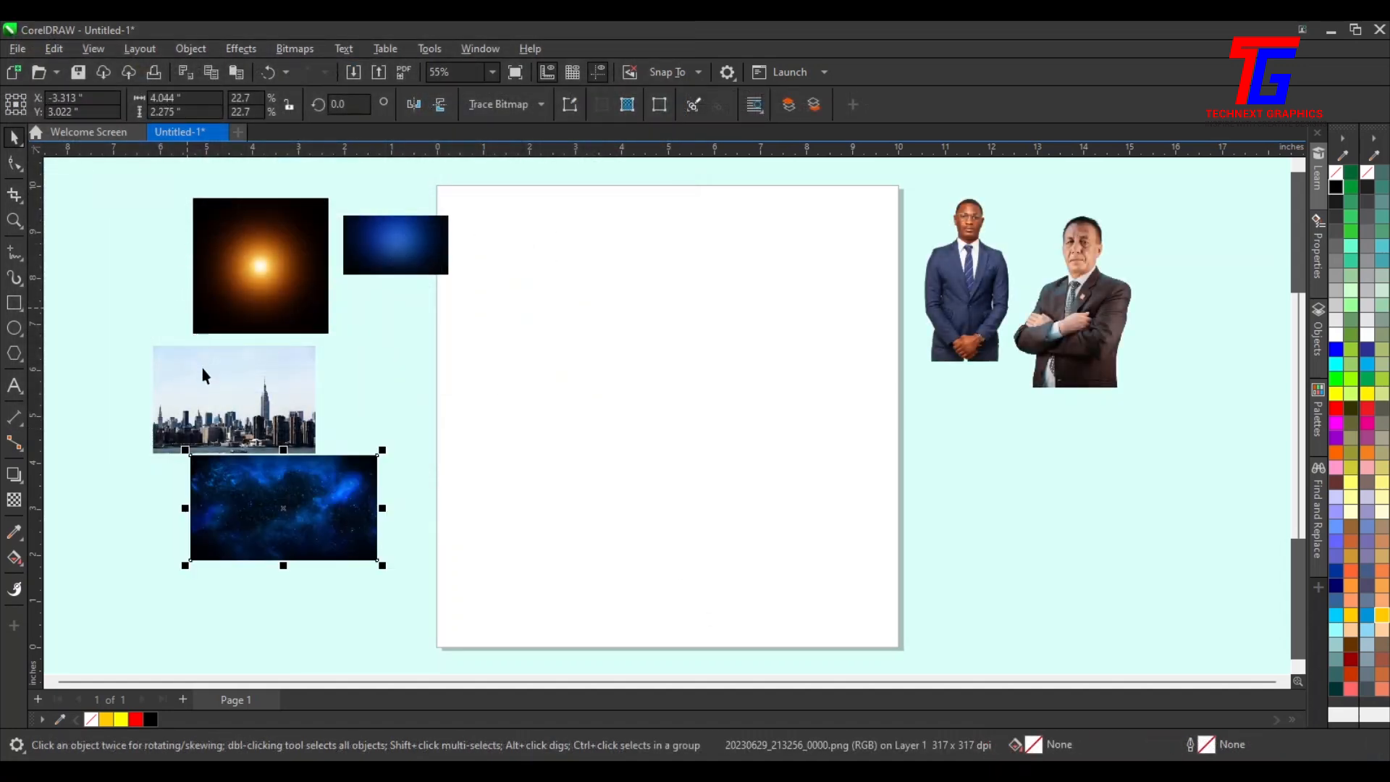
pyautogui.moveTo(201, 367); pyautogui.dragTo(94, 317)
pyautogui.moveTo(252, 254); pyautogui.dragTo(301, 236)
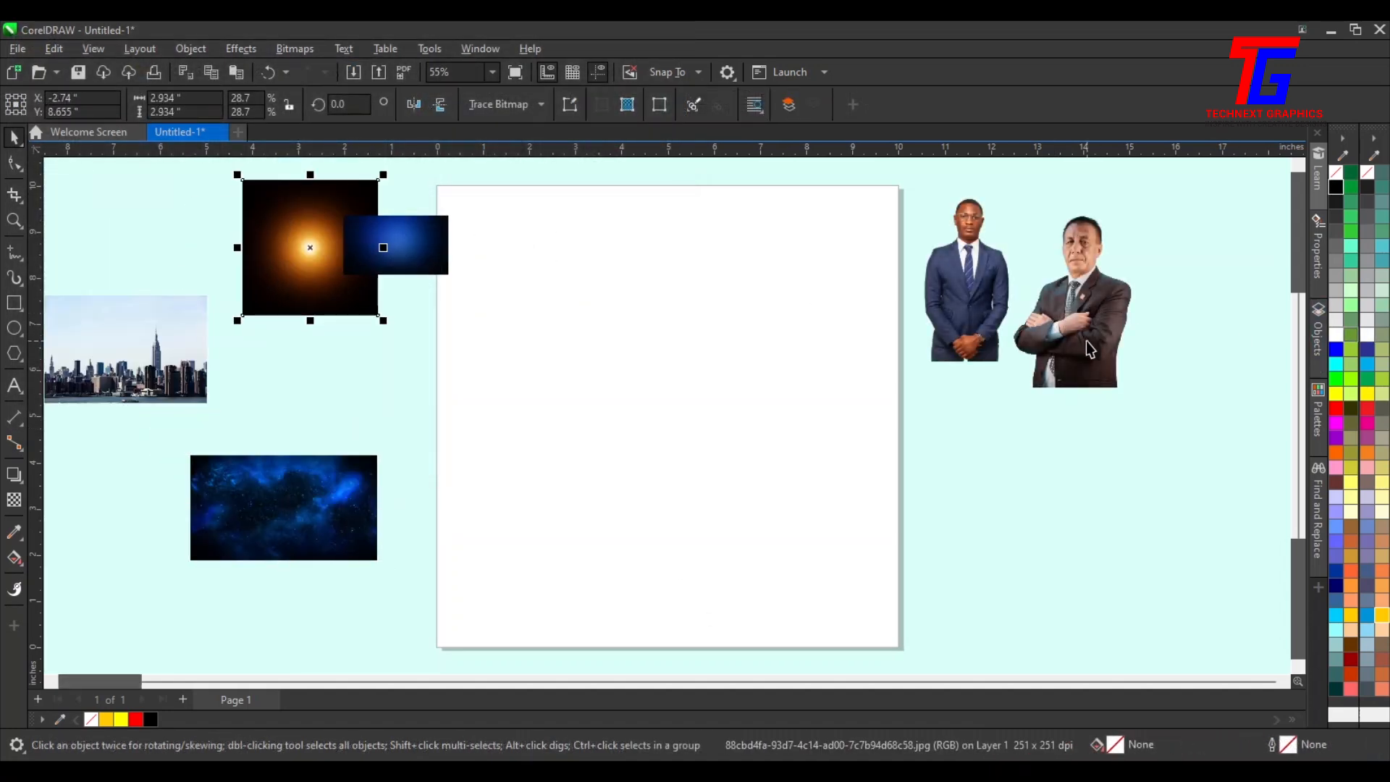
pyautogui.moveTo(1086, 341); pyautogui.dragTo(1114, 323)
pyautogui.moveTo(967, 304); pyautogui.dragTo(1009, 393)
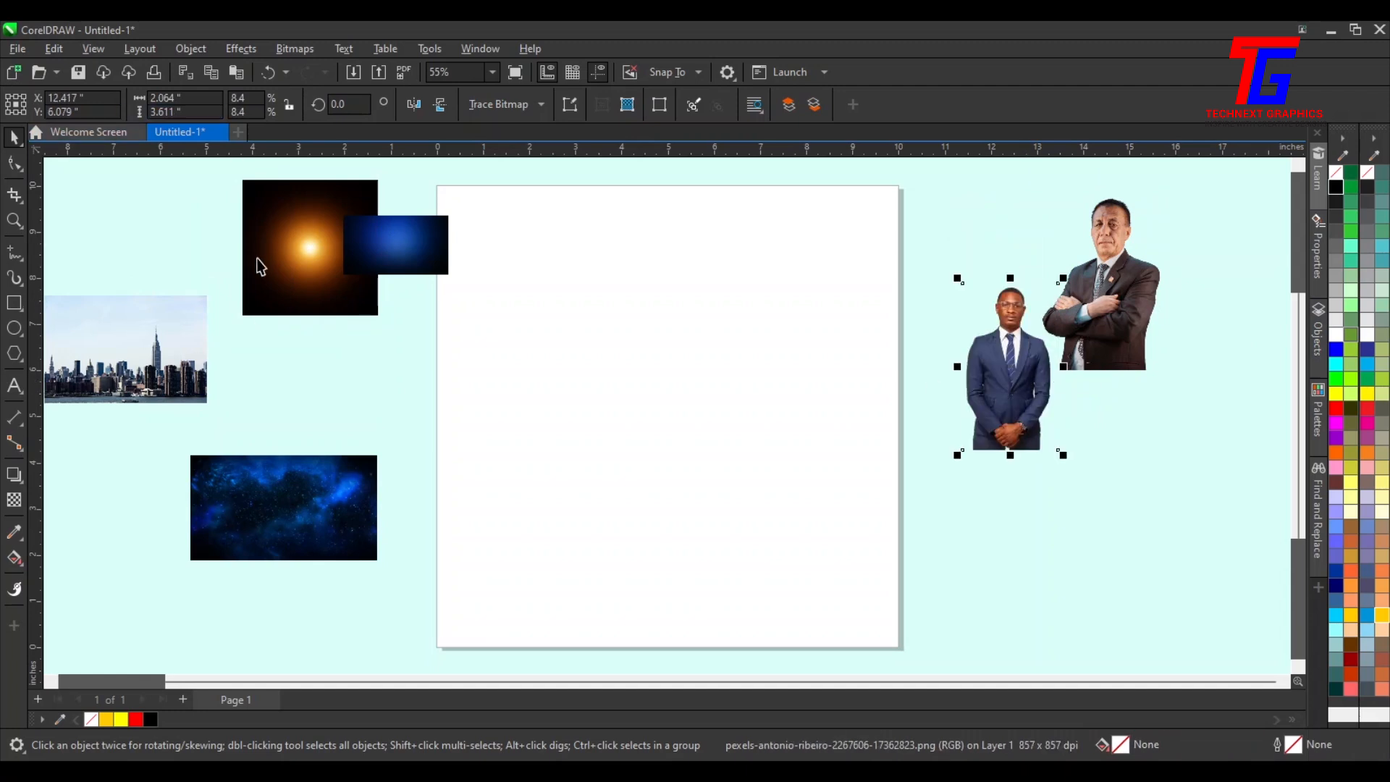
pyautogui.moveTo(283, 291); pyautogui.dragTo(175, 204)
pyautogui.moveTo(417, 262); pyautogui.dragTo(337, 359)
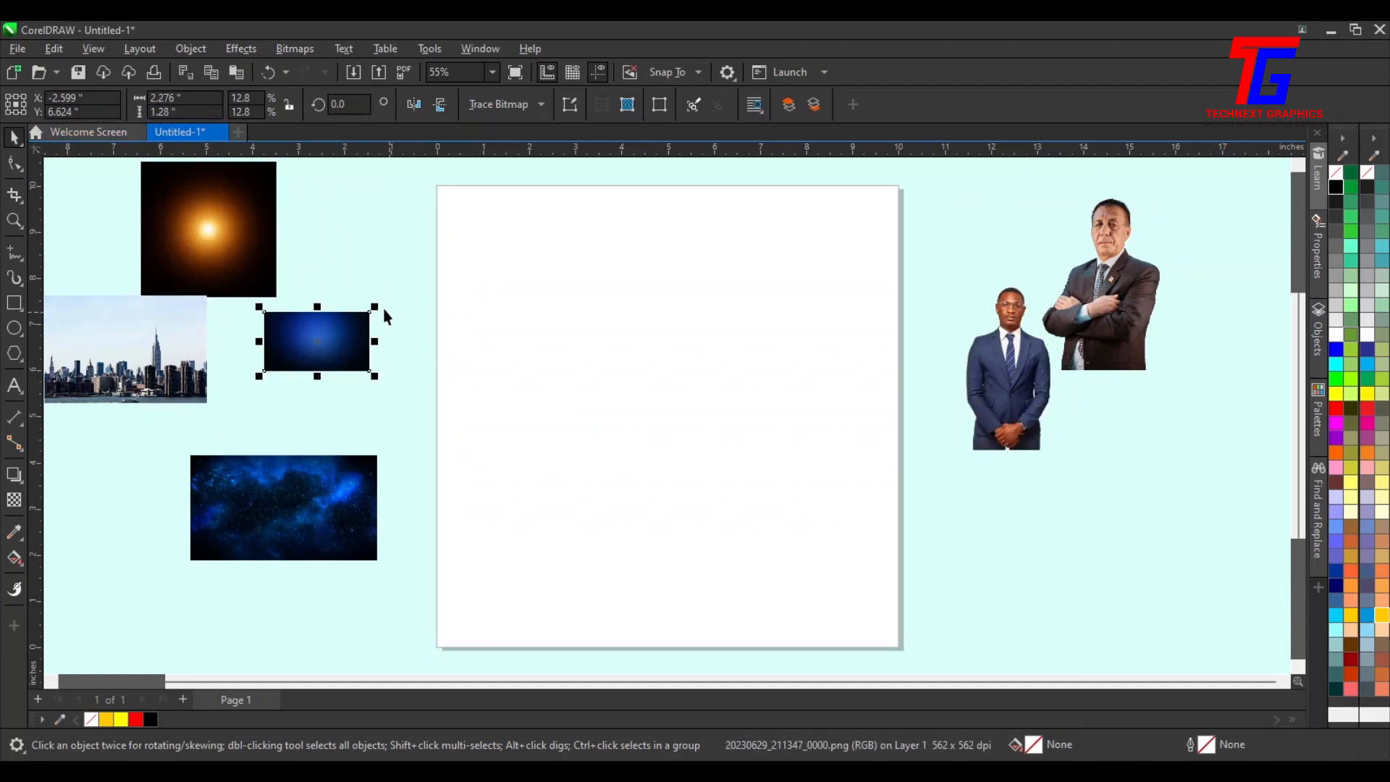
pyautogui.moveTo(374, 307); pyautogui.dragTo(539, 214)
pyautogui.moveTo(431, 270); pyautogui.dragTo(280, 310)
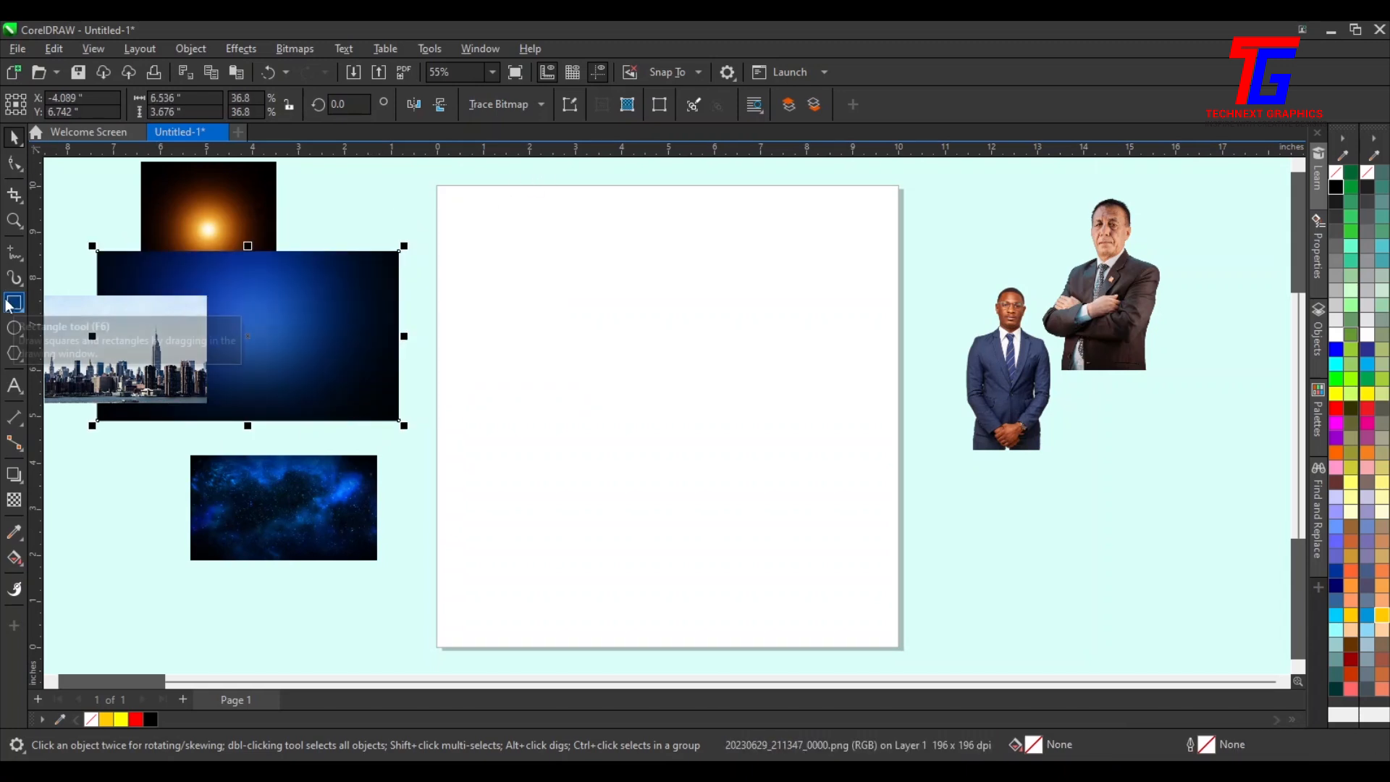
# Create a page-sized frame rectangle with no outline and center it on the page
pyautogui.doubleClick(13, 303)
pyautogui.click(15, 147)
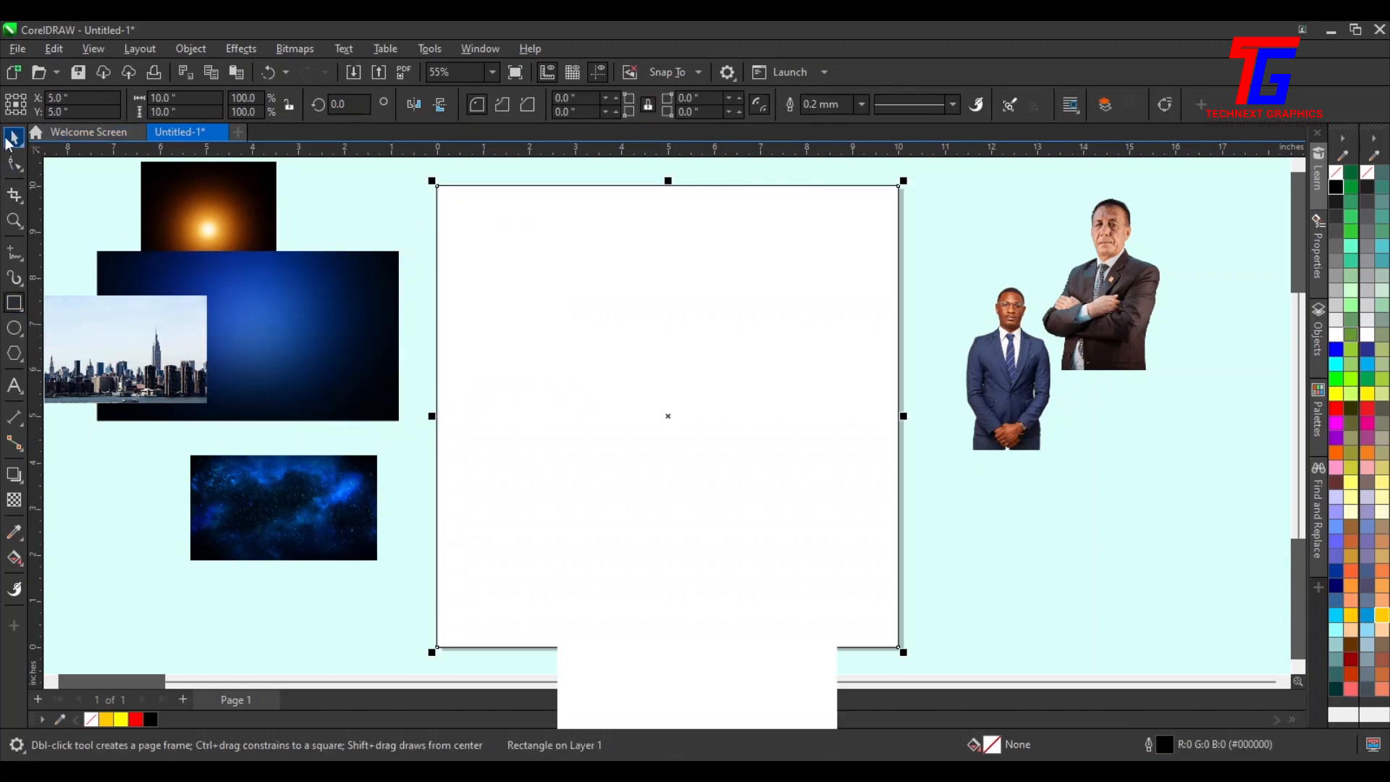
pyautogui.moveTo(807, 339); pyautogui.dragTo(879, 436)
pyautogui.moveTo(747, 456); pyautogui.dragTo(743, 405)
pyautogui.rightClick(1336, 174)
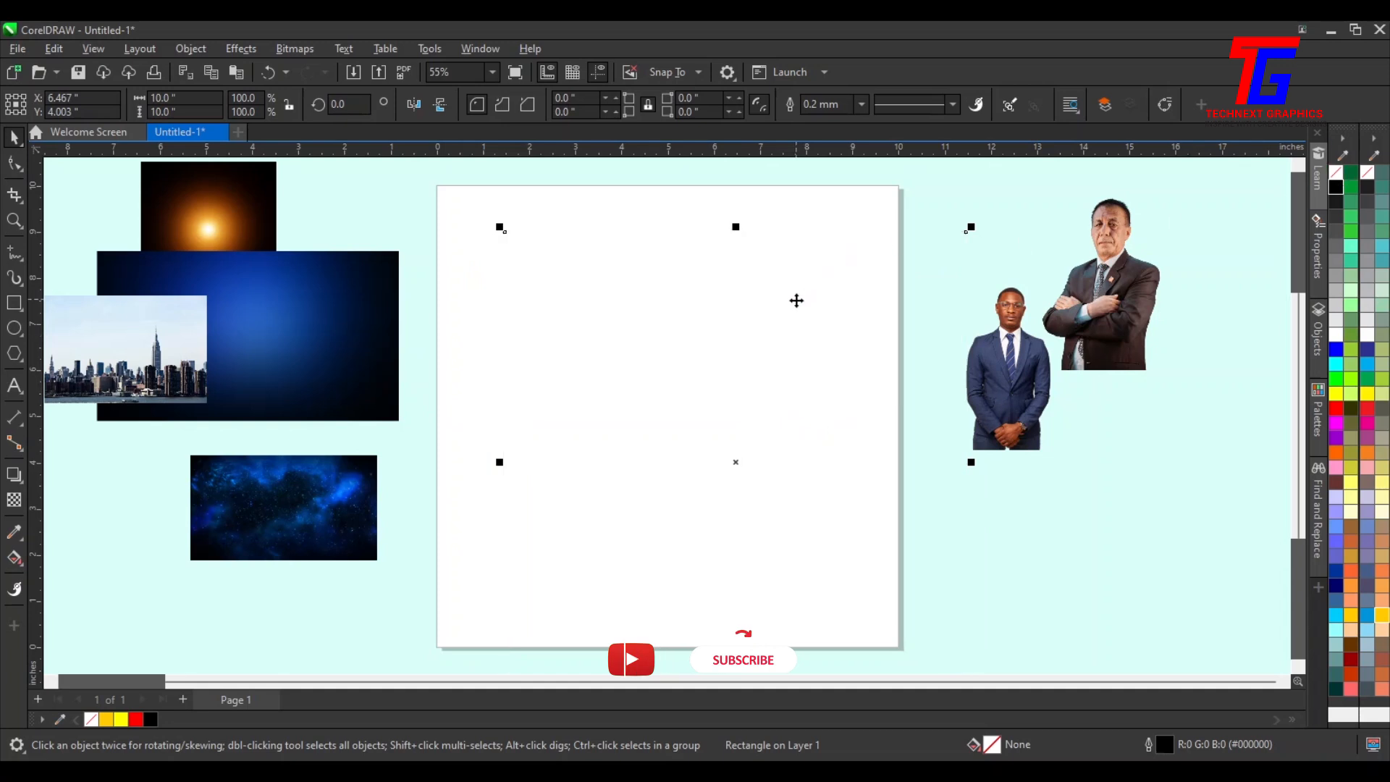
pyautogui.press('p')
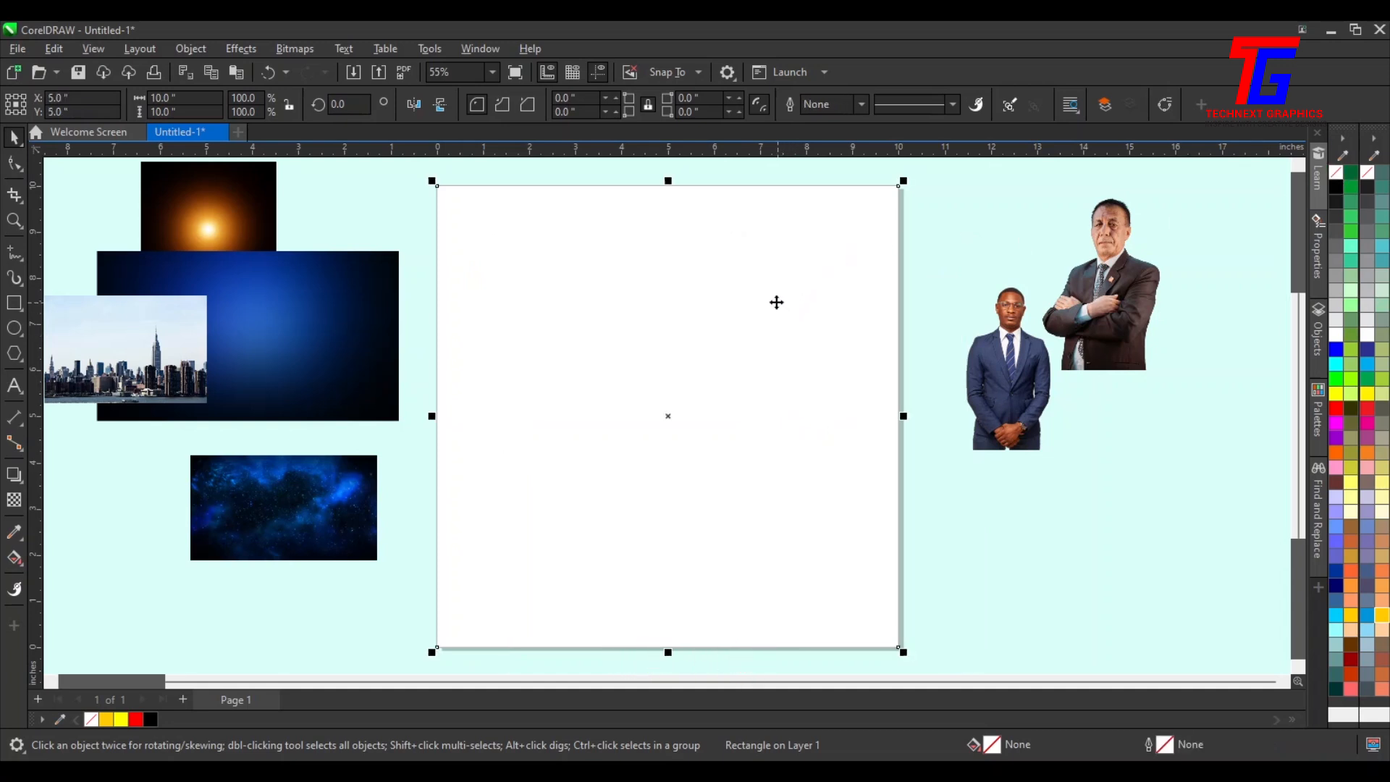
# PowerClip the blue gradient image inside the page frame rectangle
pyautogui.moveTo(273, 353); pyautogui.dragTo(340, 312)
pyautogui.rightClick(335, 314)
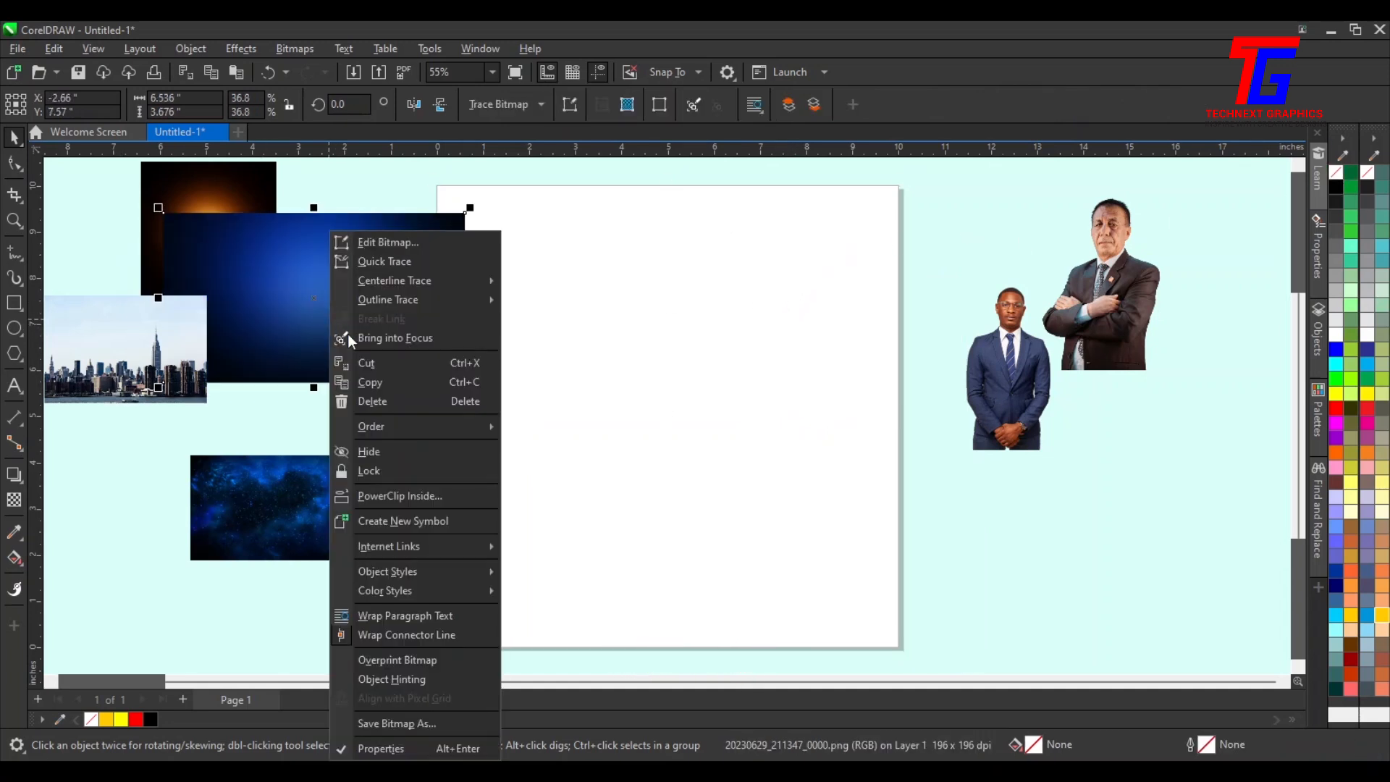
pyautogui.click(375, 494)
pyautogui.click(804, 397)
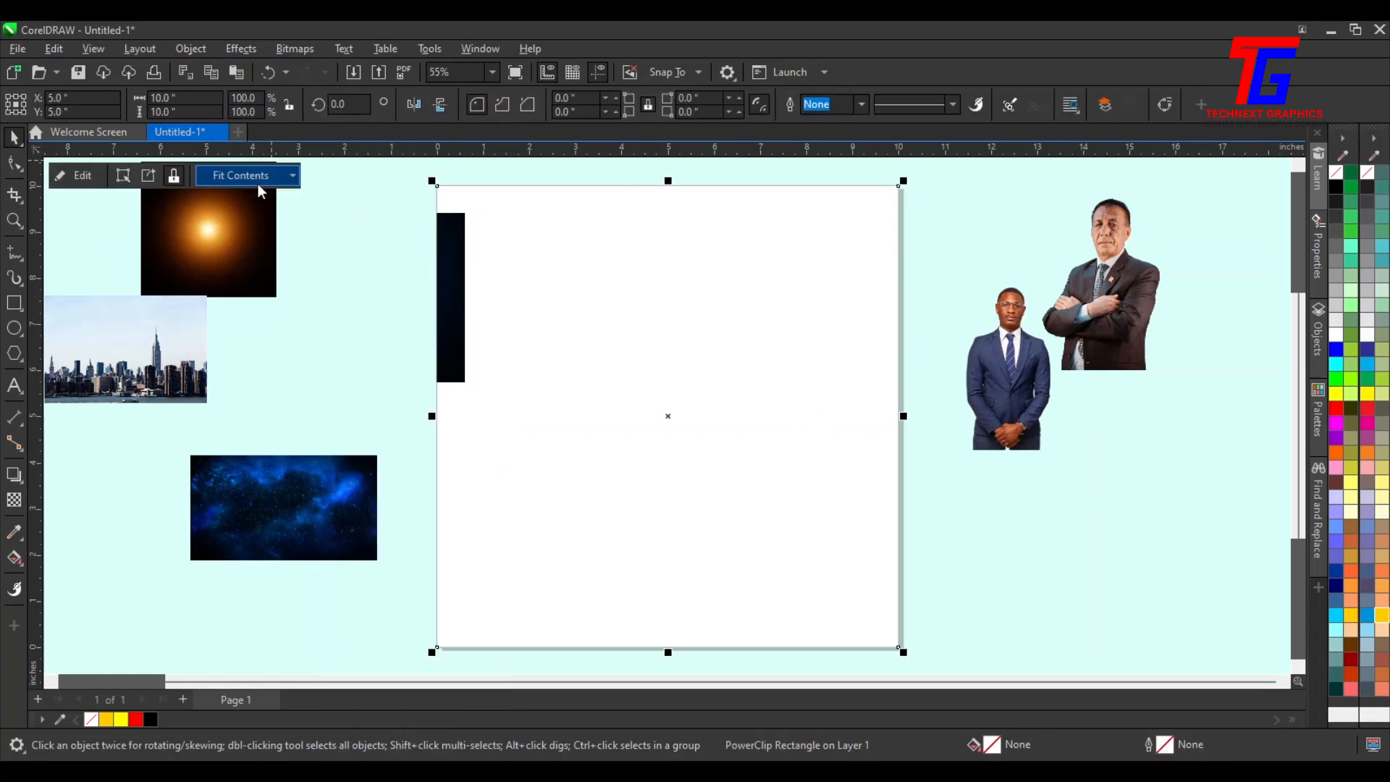
# Edit the PowerClip contents and enlarge the blue gradient image to cover the whole frame
pyautogui.click(124, 175)
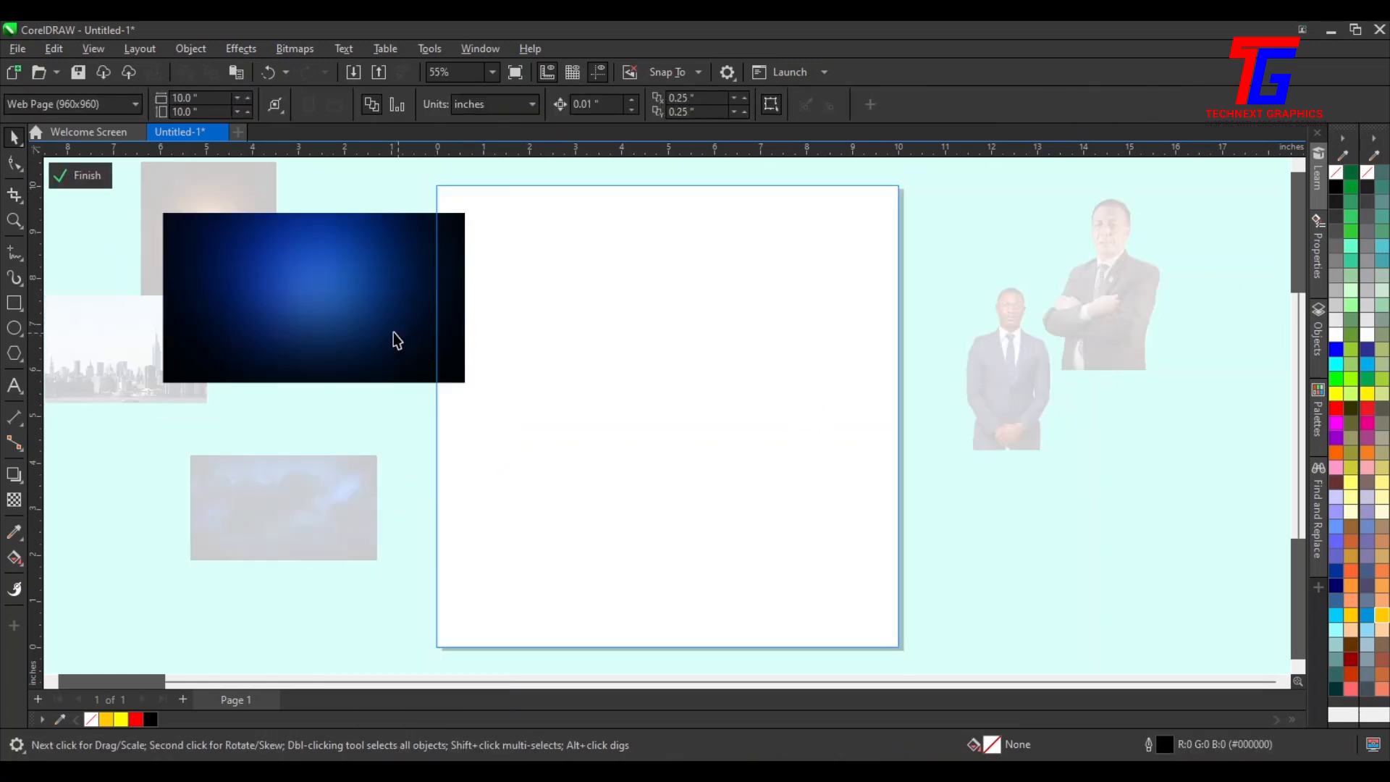
pyautogui.moveTo(397, 333); pyautogui.dragTo(479, 329)
pyautogui.moveTo(552, 386); pyautogui.dragTo(996, 603)
pyautogui.moveTo(726, 462); pyautogui.dragTo(736, 424)
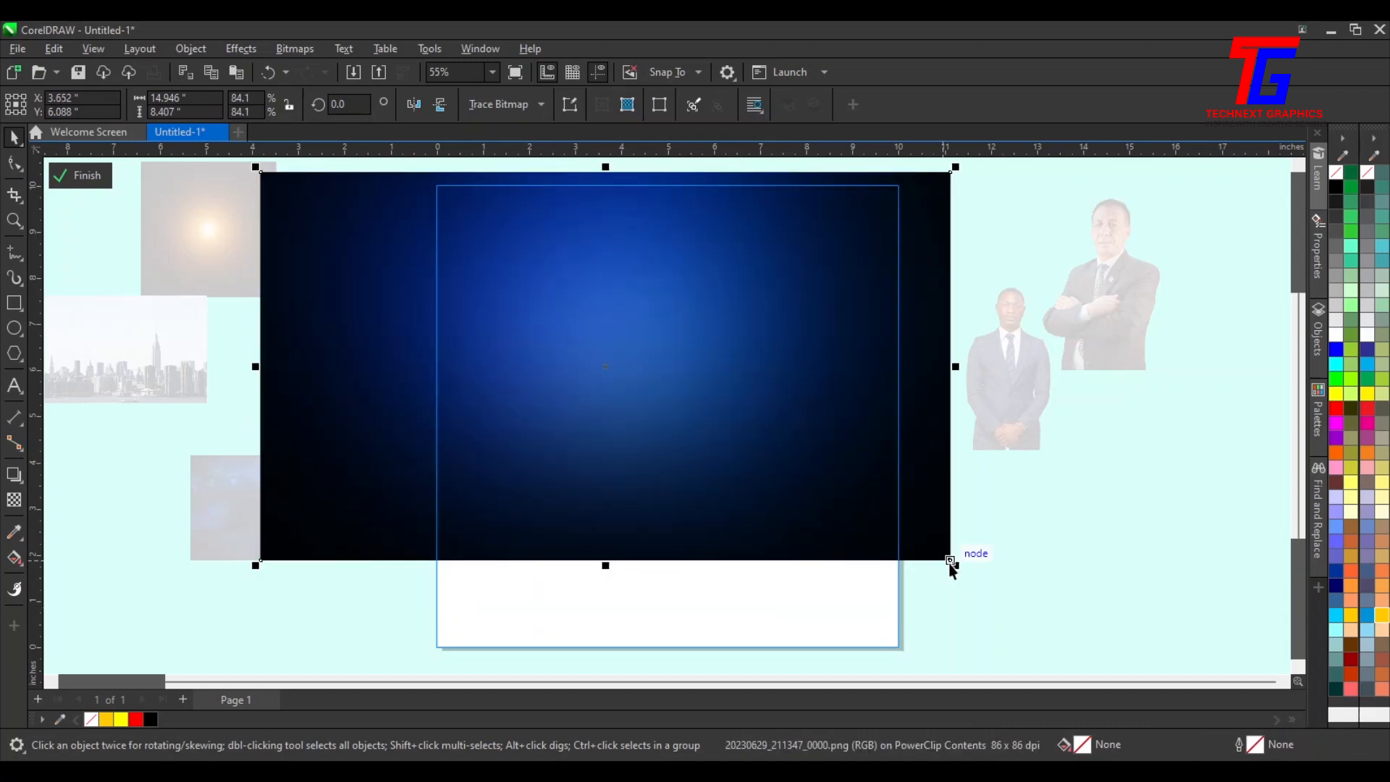
pyautogui.moveTo(950, 564); pyautogui.dragTo(986, 583)
pyautogui.moveTo(709, 389); pyautogui.dragTo(710, 393)
# Apply a vertical fountain transparency fading the bottom of the blue background, then finish editing the PowerClip
pyautogui.click(14, 500)
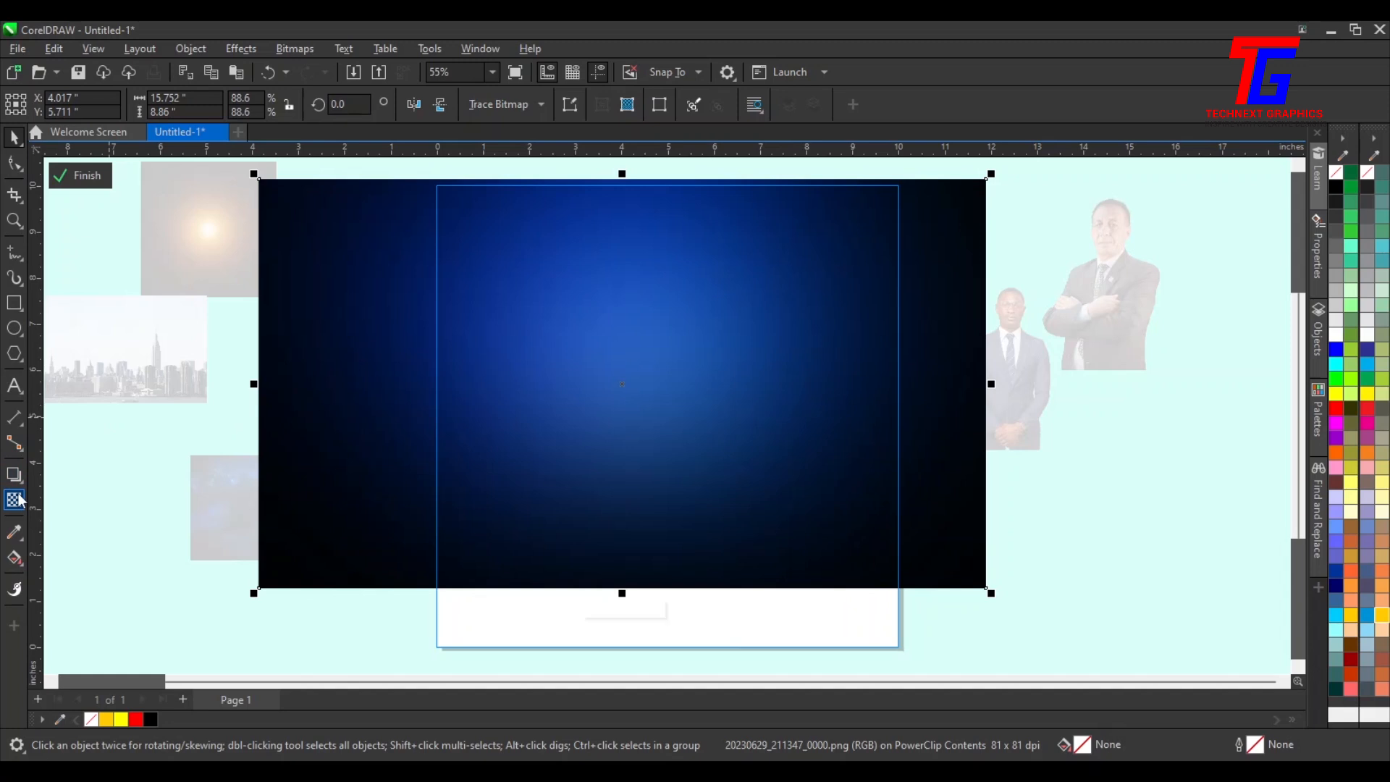
pyautogui.moveTo(663, 500); pyautogui.dragTo(663, 589)
pyautogui.moveTo(664, 500); pyautogui.dragTo(664, 483)
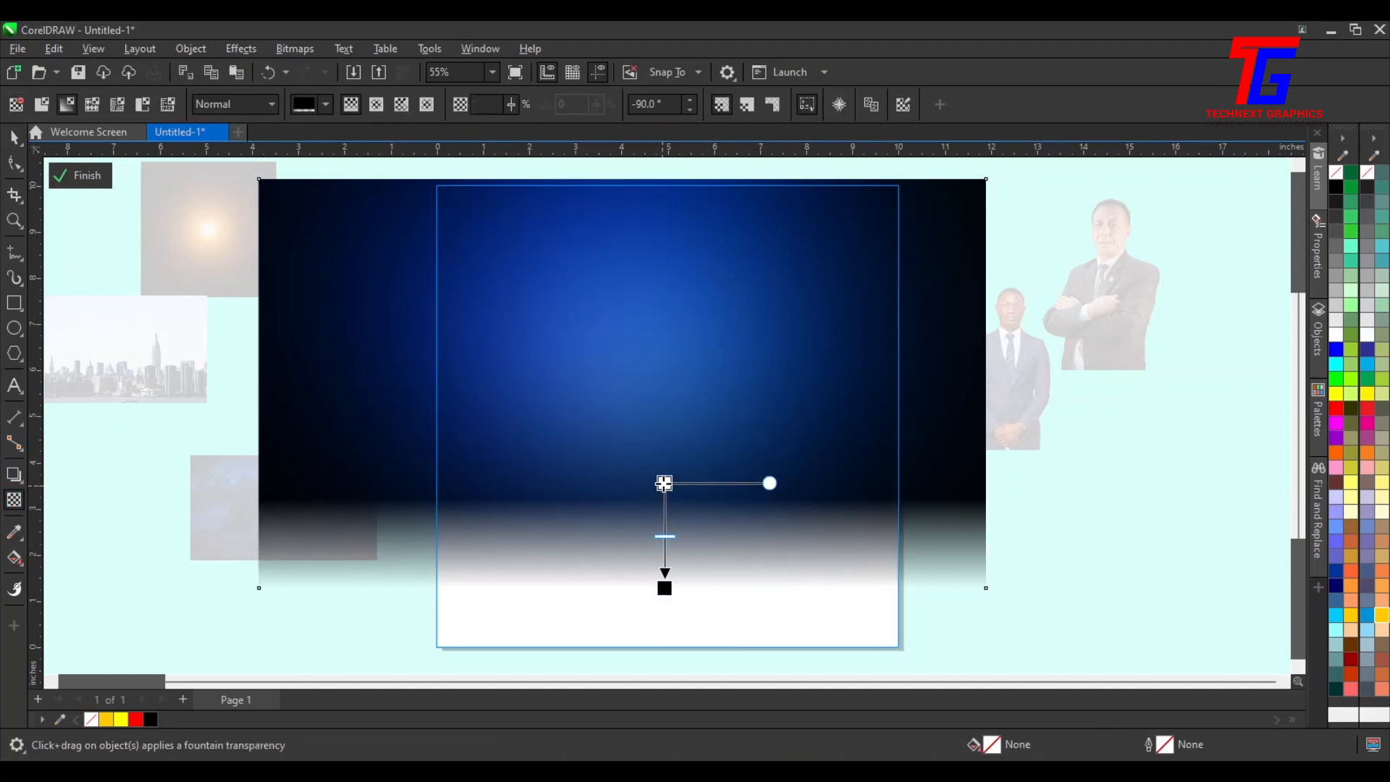
pyautogui.click(84, 176)
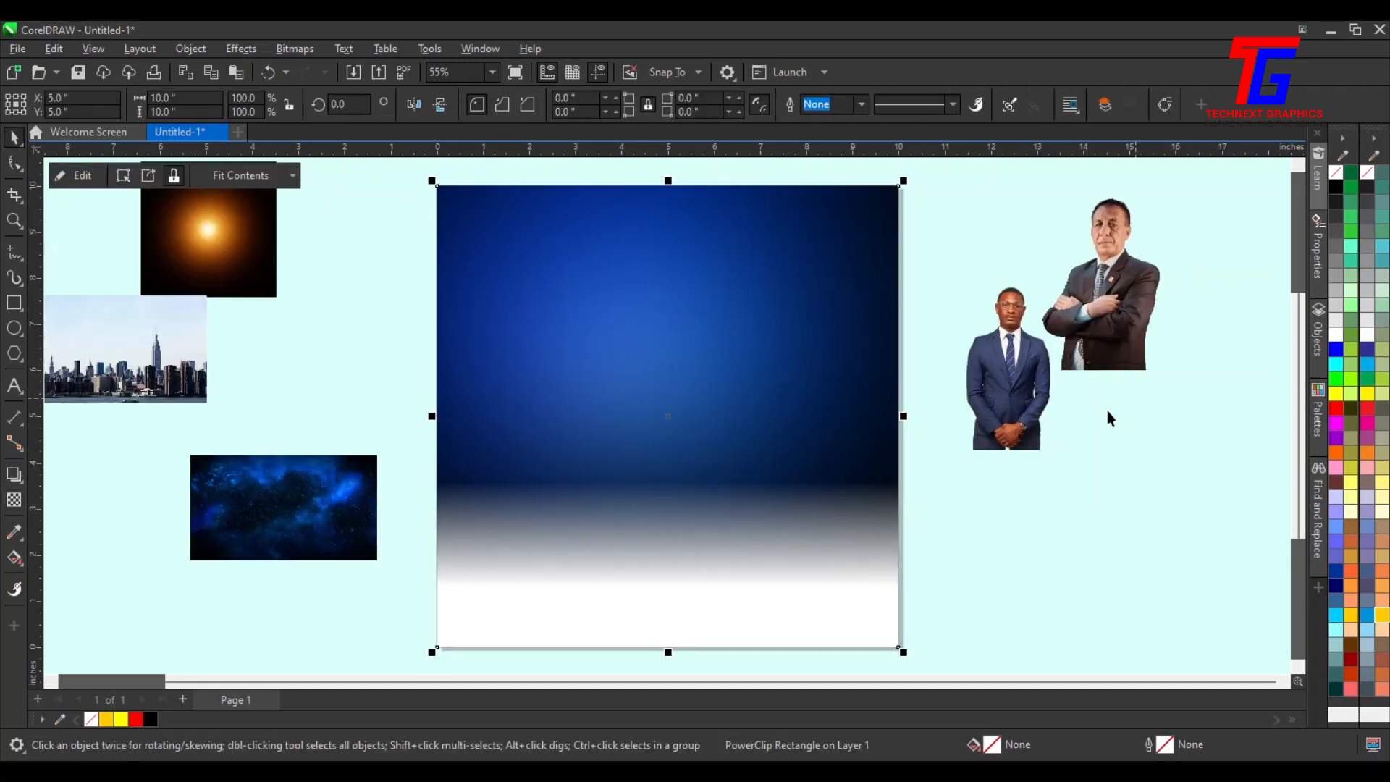
# Enlarge the city skyline photo and PowerClip it inside the page frame
pyautogui.moveTo(181, 347); pyautogui.dragTo(267, 340)
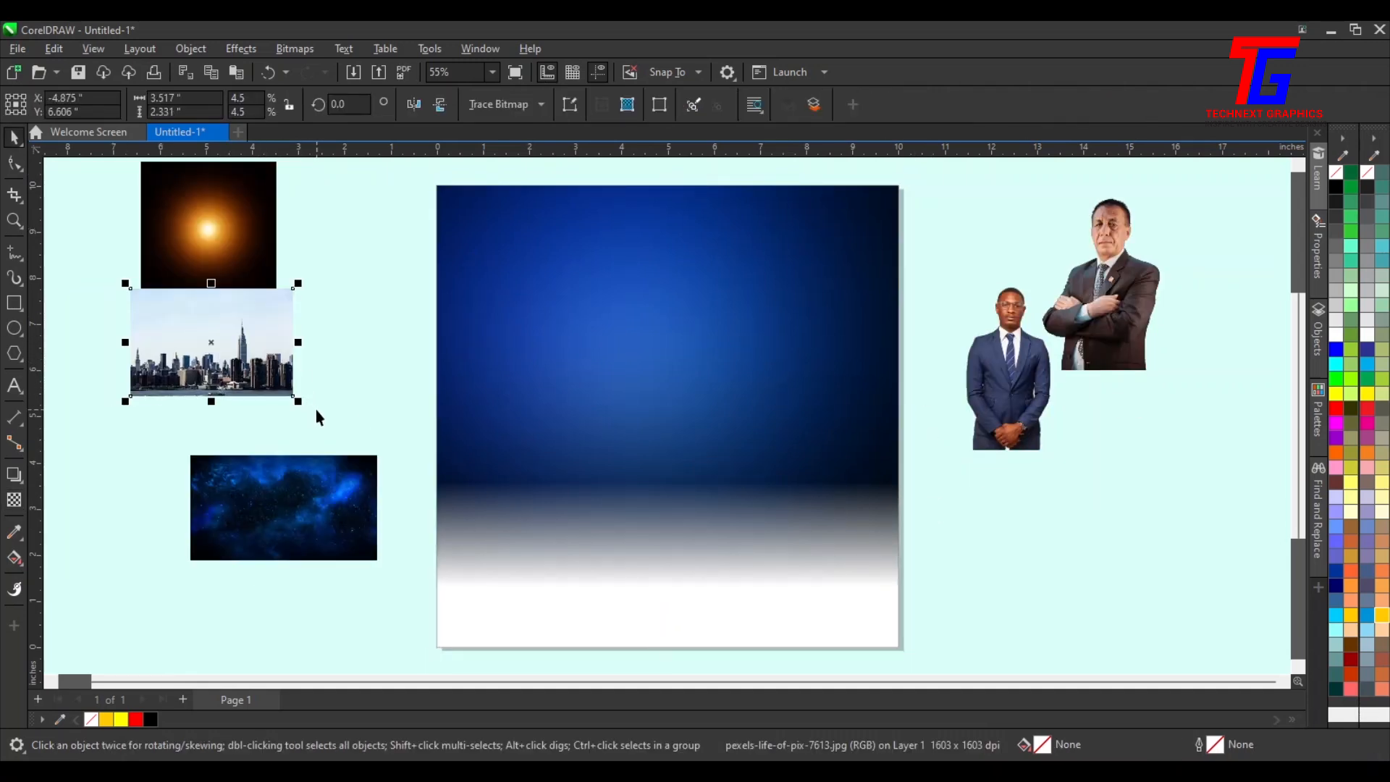
pyautogui.moveTo(303, 407); pyautogui.dragTo(428, 483)
pyautogui.moveTo(232, 326); pyautogui.dragTo(293, 322)
pyautogui.rightClick(293, 323)
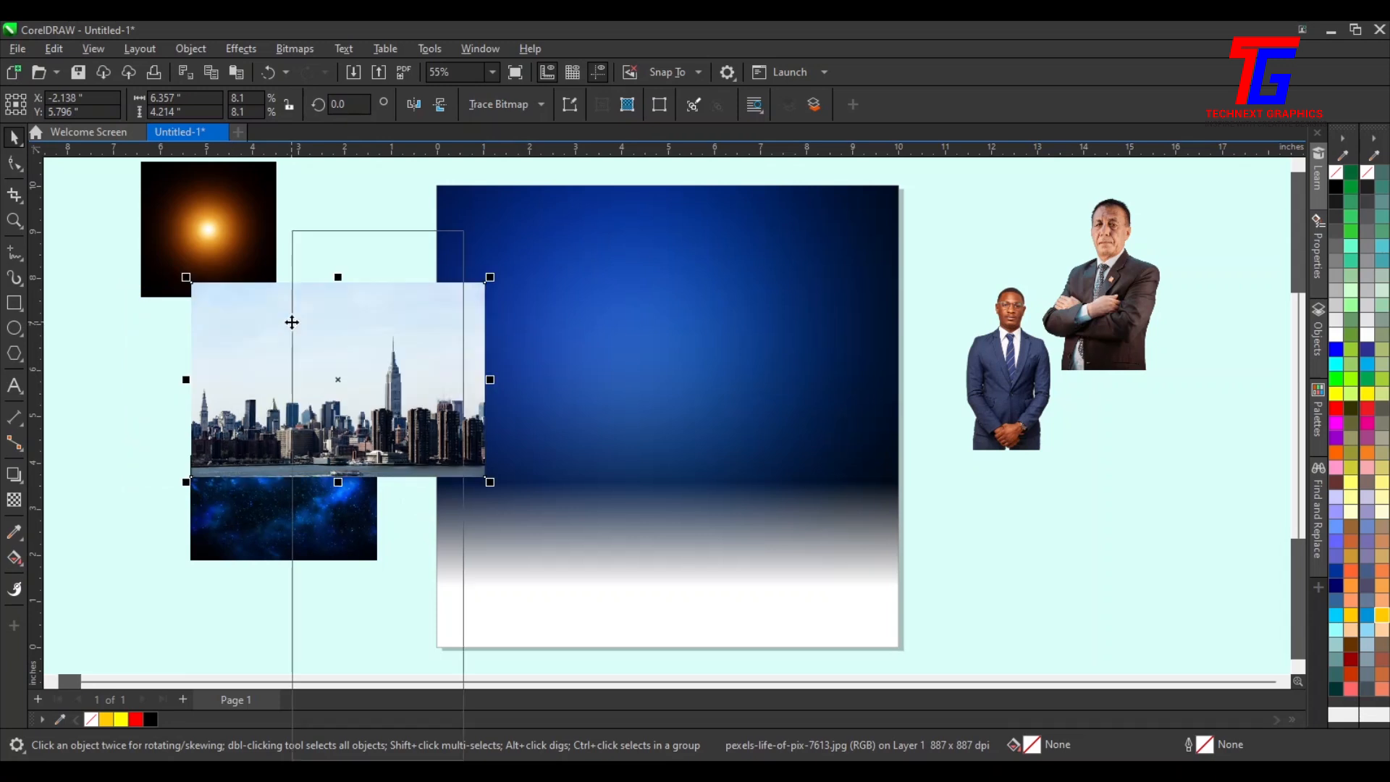
pyautogui.click(363, 497)
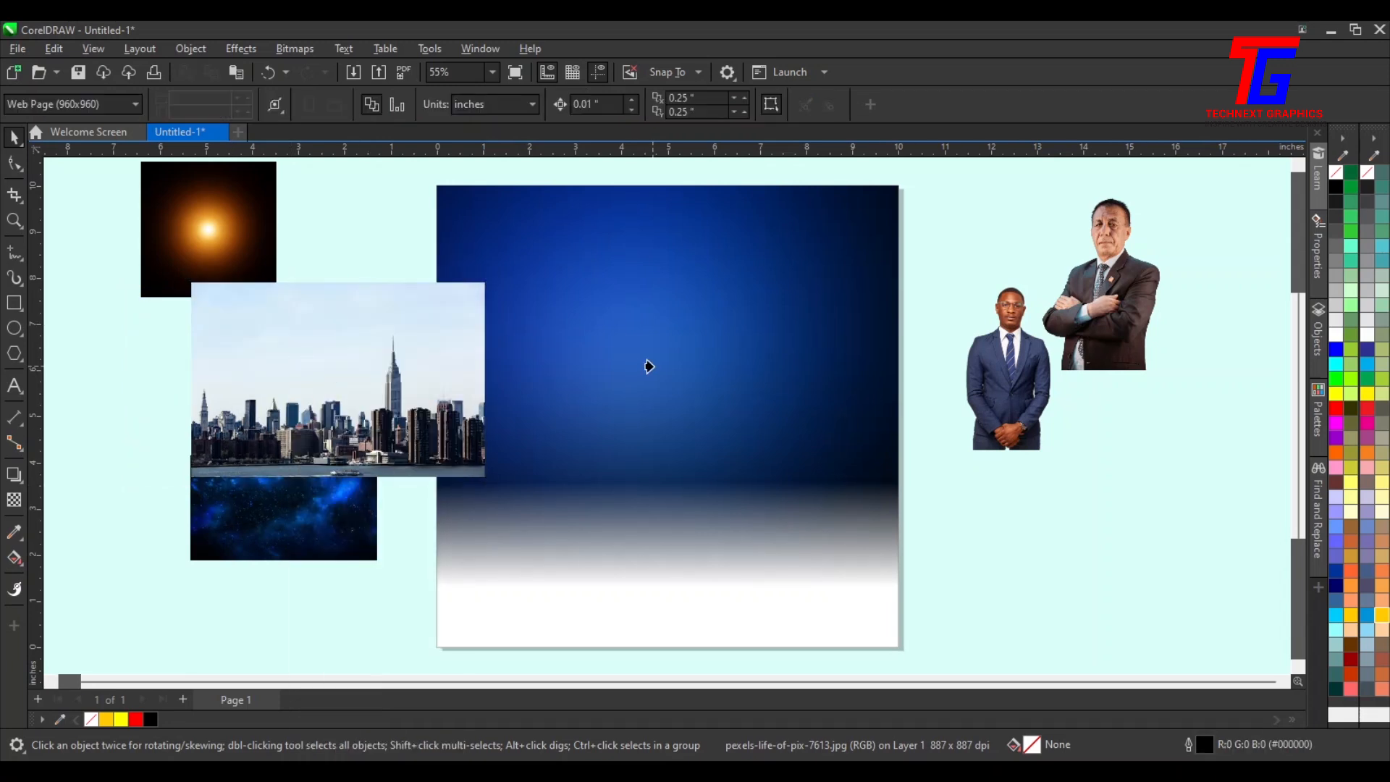
pyautogui.click(648, 366)
# Edit the PowerClip contents and enlarge and position the skyline photo across the frame
pyautogui.click(79, 176)
pyautogui.moveTo(427, 408); pyautogui.dragTo(675, 378)
pyautogui.moveTo(745, 452); pyautogui.dragTo(965, 599)
pyautogui.scroll(-1, 858, 519)
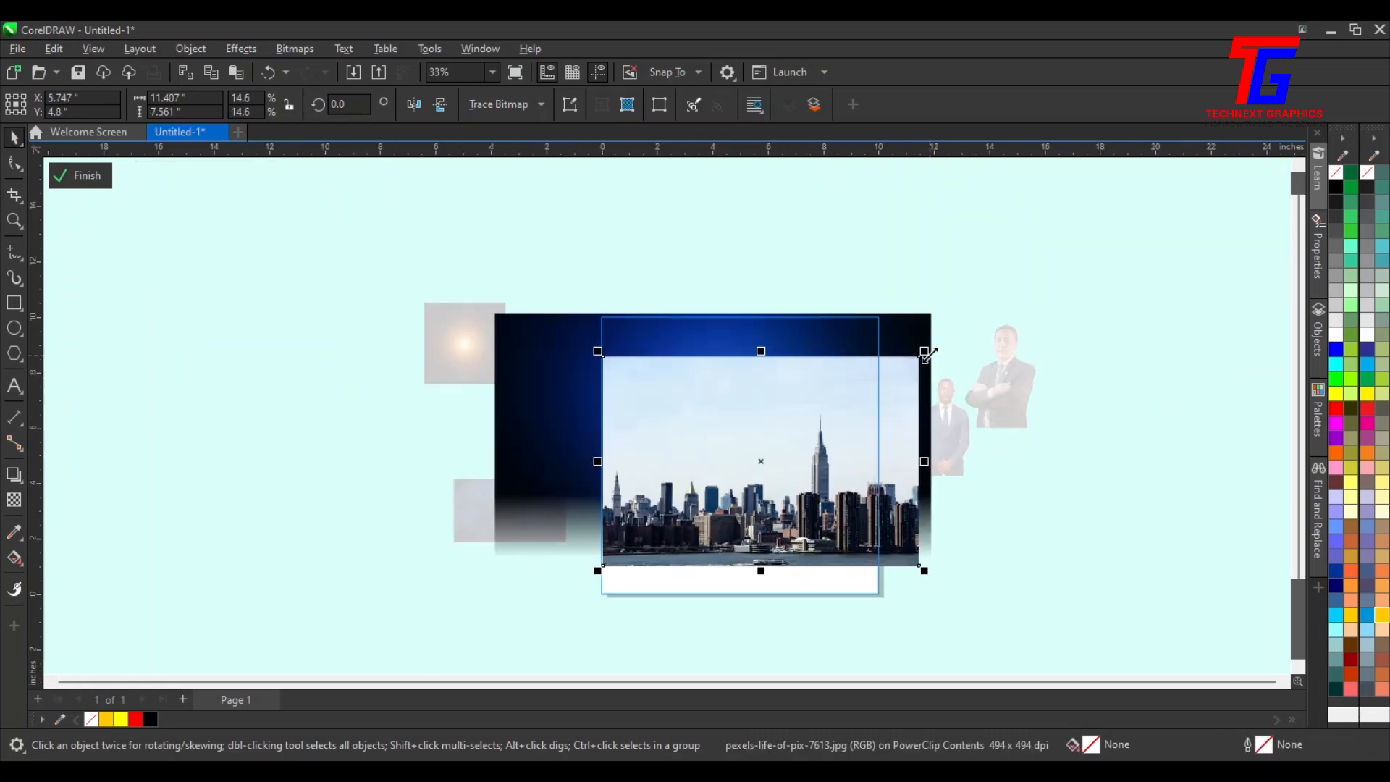
pyautogui.moveTo(925, 352); pyautogui.dragTo(1101, 233)
pyautogui.moveTo(853, 434); pyautogui.dragTo(742, 426)
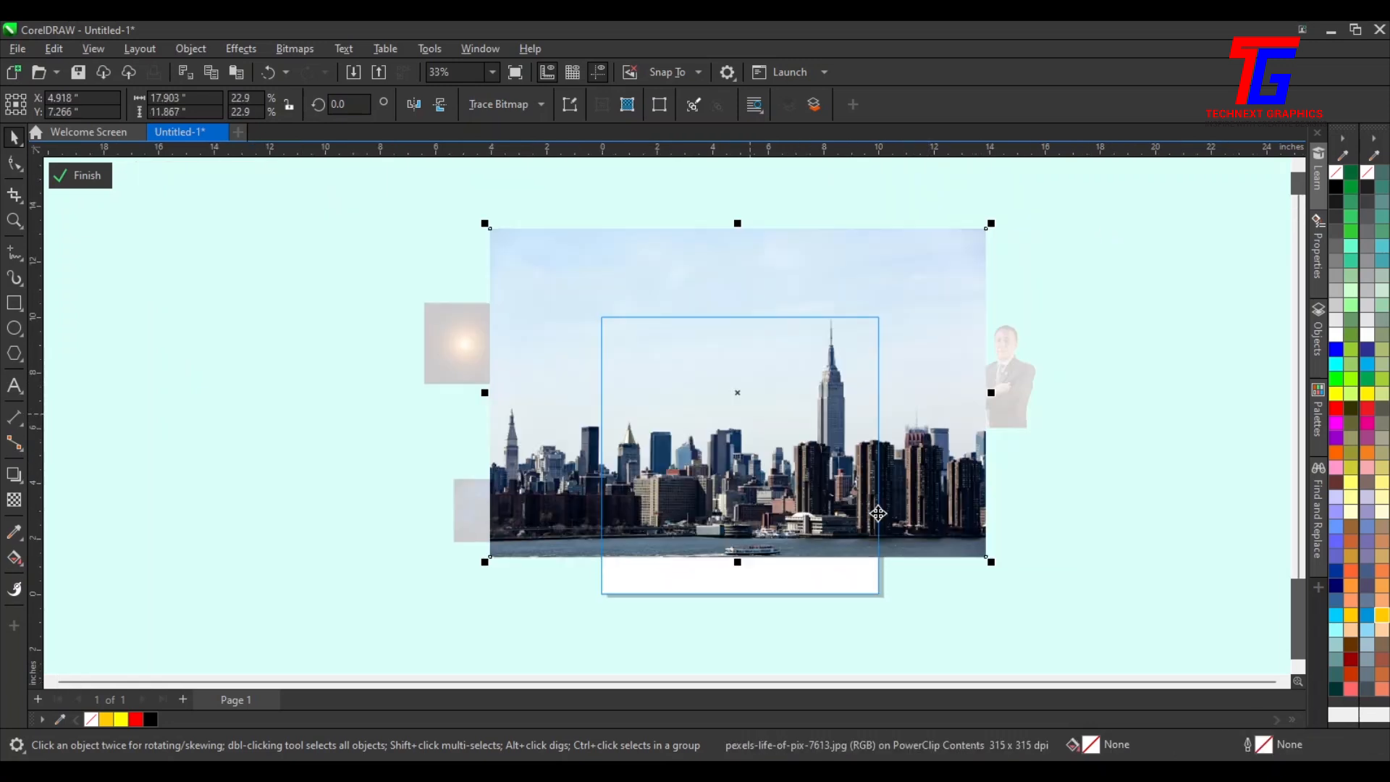
pyautogui.moveTo(996, 570); pyautogui.dragTo(1053, 605)
pyautogui.moveTo(925, 541); pyautogui.dragTo(833, 482)
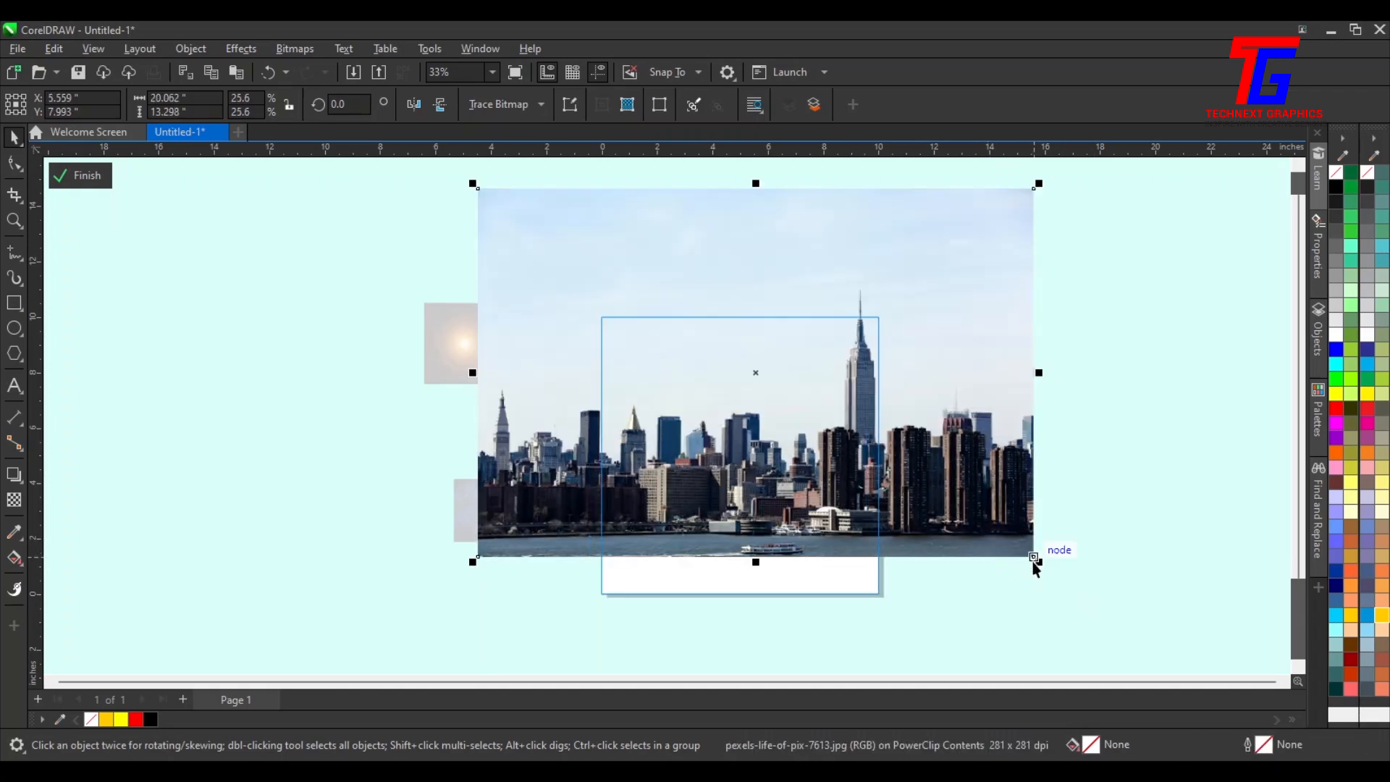
pyautogui.moveTo(1035, 557); pyautogui.dragTo(1106, 600)
pyautogui.moveTo(772, 459); pyautogui.dragTo(784, 442)
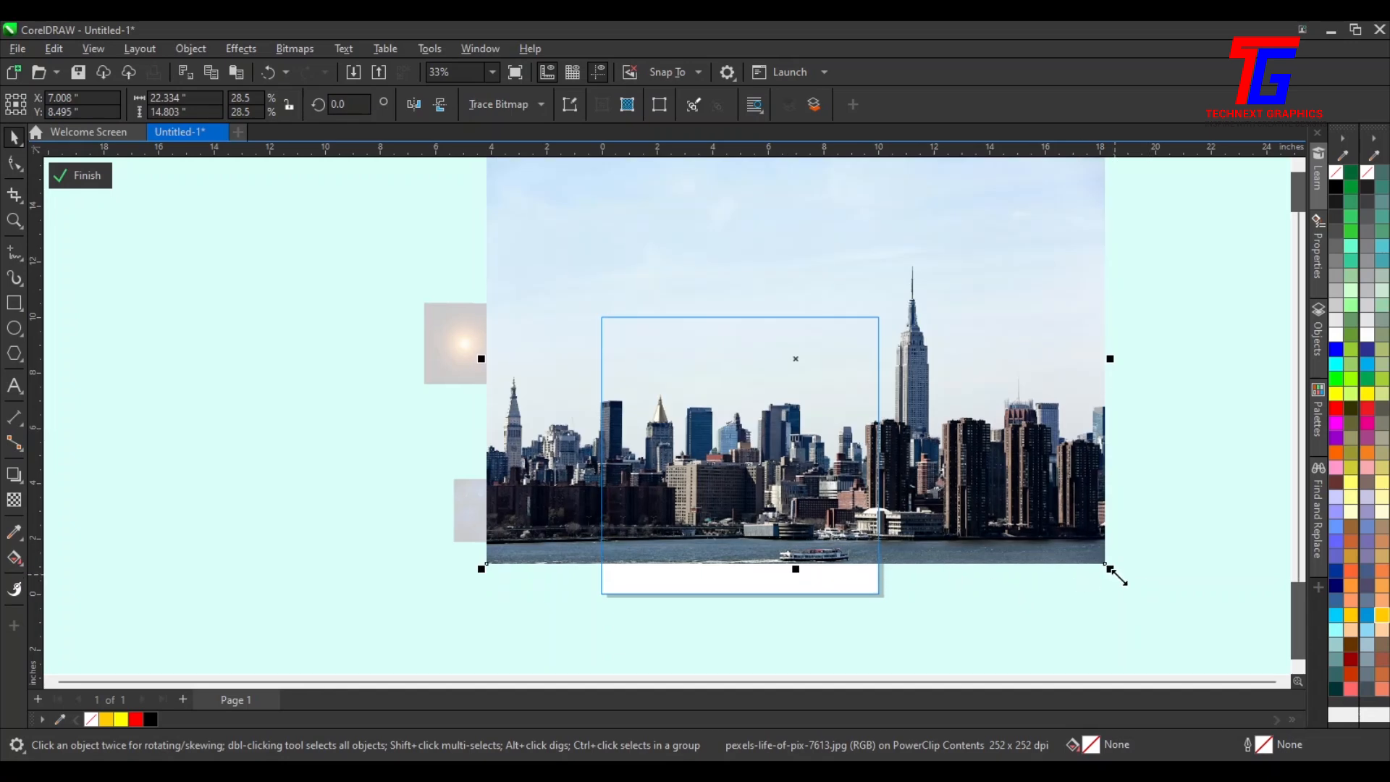
pyautogui.moveTo(1115, 574); pyautogui.dragTo(1165, 607)
pyautogui.moveTo(834, 439)
pyautogui.mouseDown()
pyautogui.moveTo(821, 409)
pyautogui.moveTo(804, 436)
pyautogui.moveTo(817, 446)
pyautogui.mouseUp()
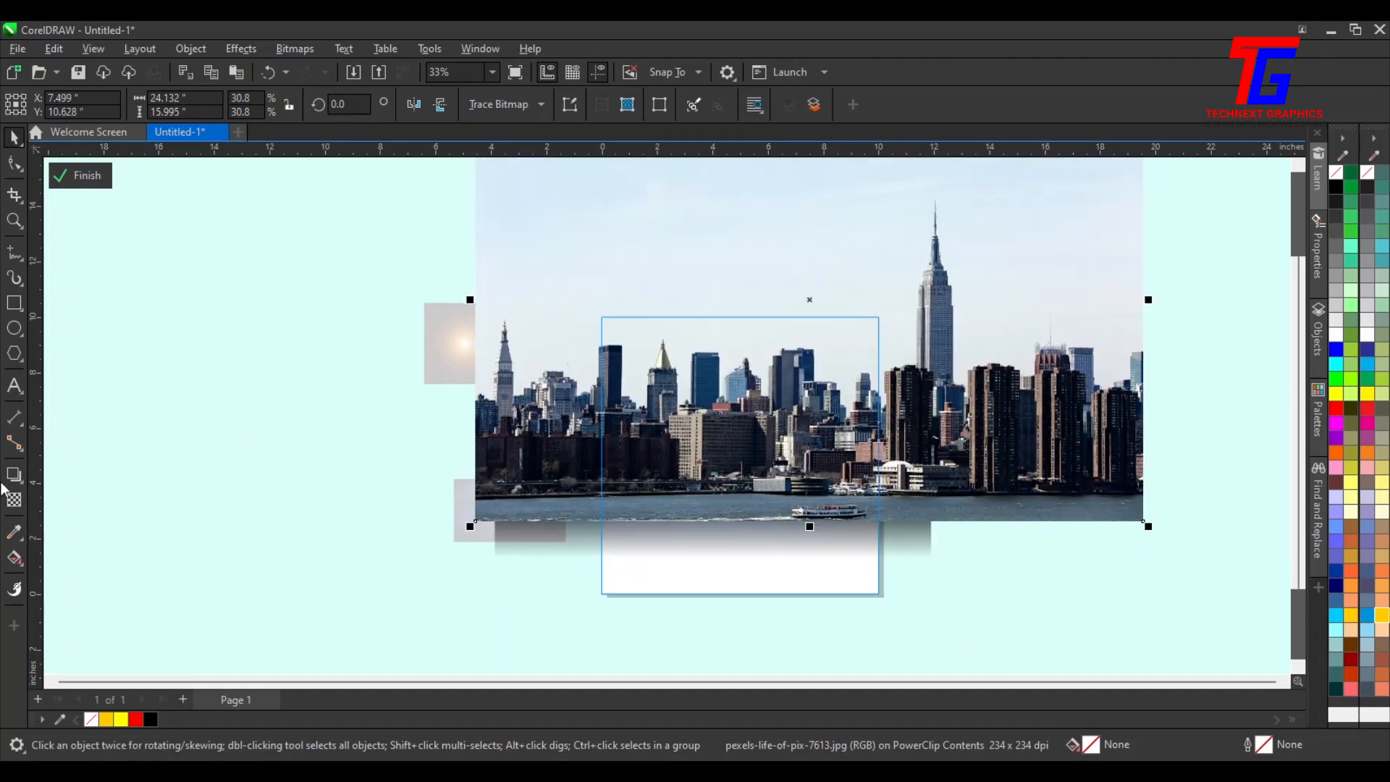
# Apply a vertical fountain transparency fading the bottom of the skyline photo
pyautogui.click(13, 500)
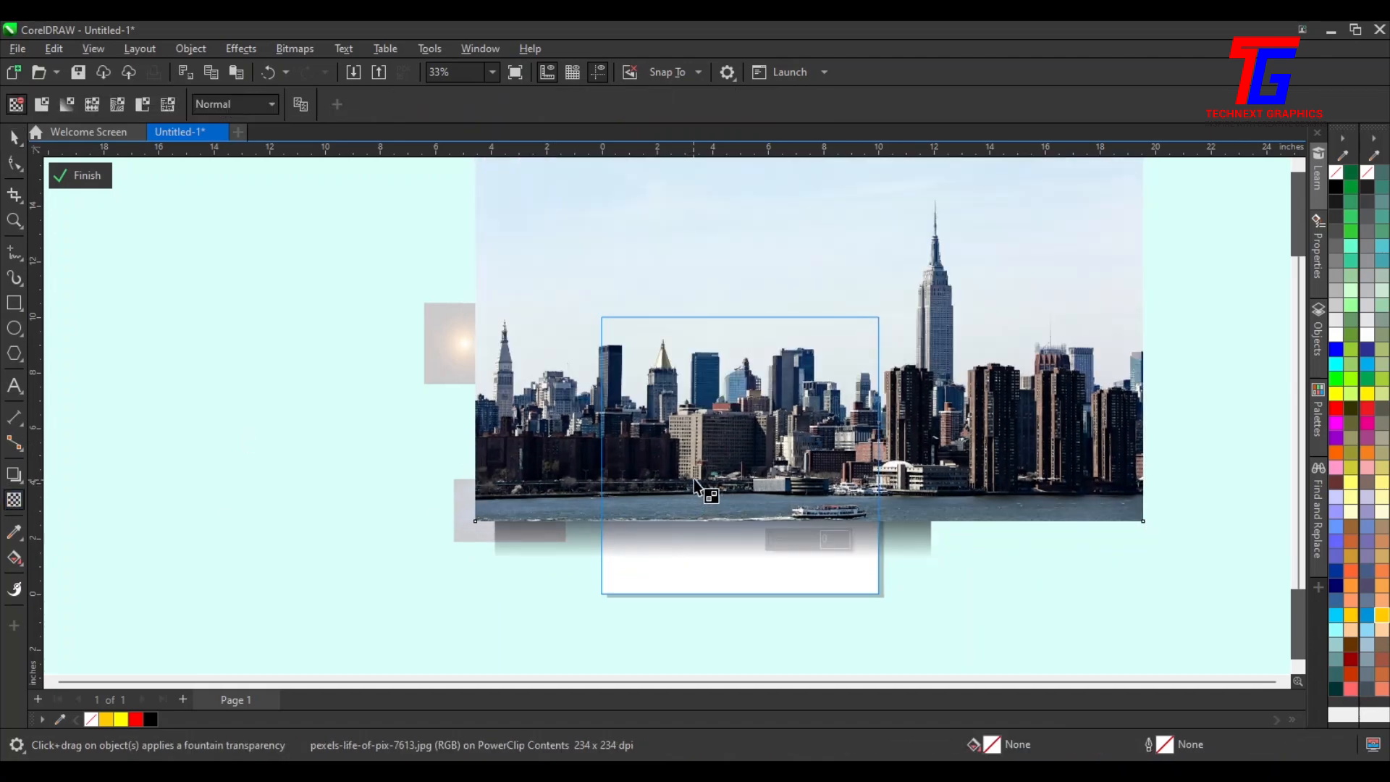
pyautogui.moveTo(710, 482); pyautogui.dragTo(713, 454)
pyautogui.scroll(3, 724, 536)
pyautogui.scroll(-2, 726, 361)
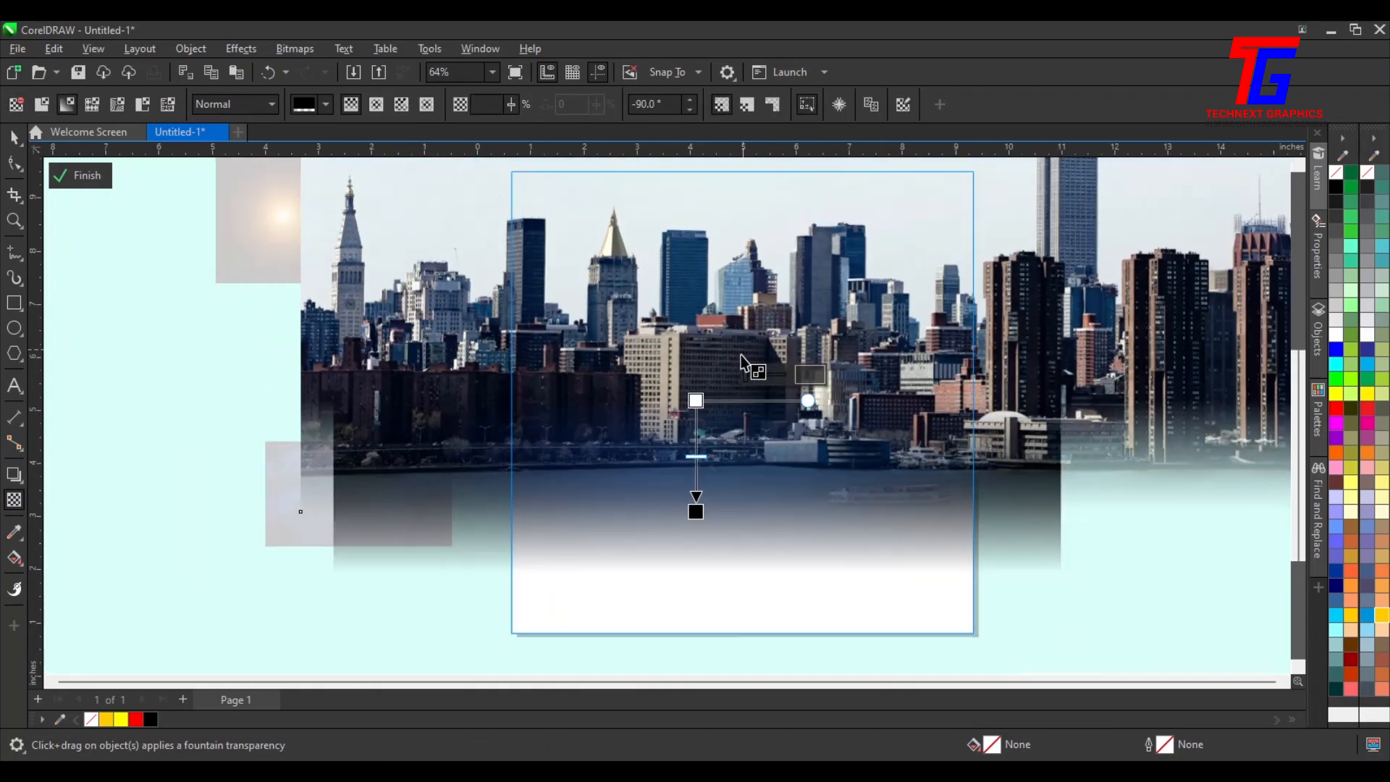
# Set the skyline transparency's merge mode to Soft Light and finish editing the PowerClip
pyautogui.click(226, 106)
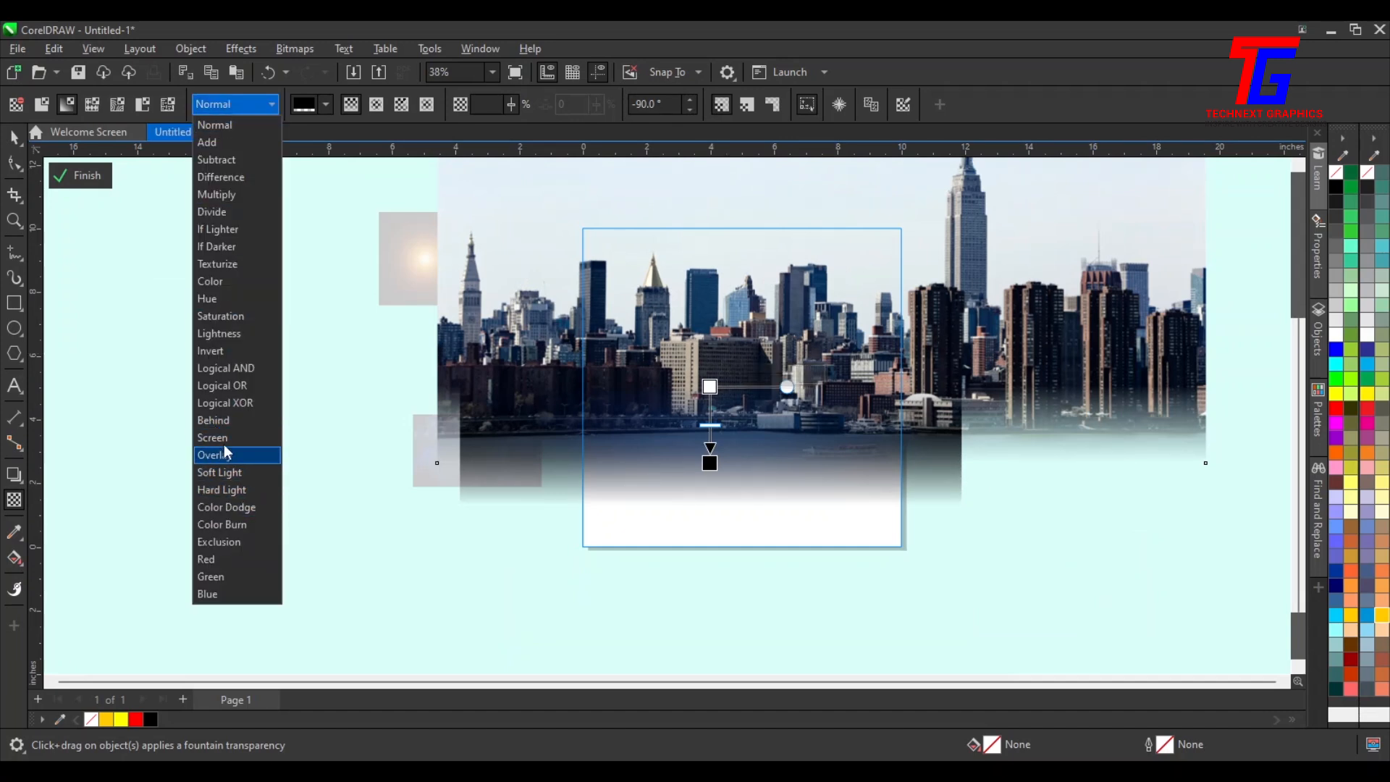
pyautogui.click(242, 473)
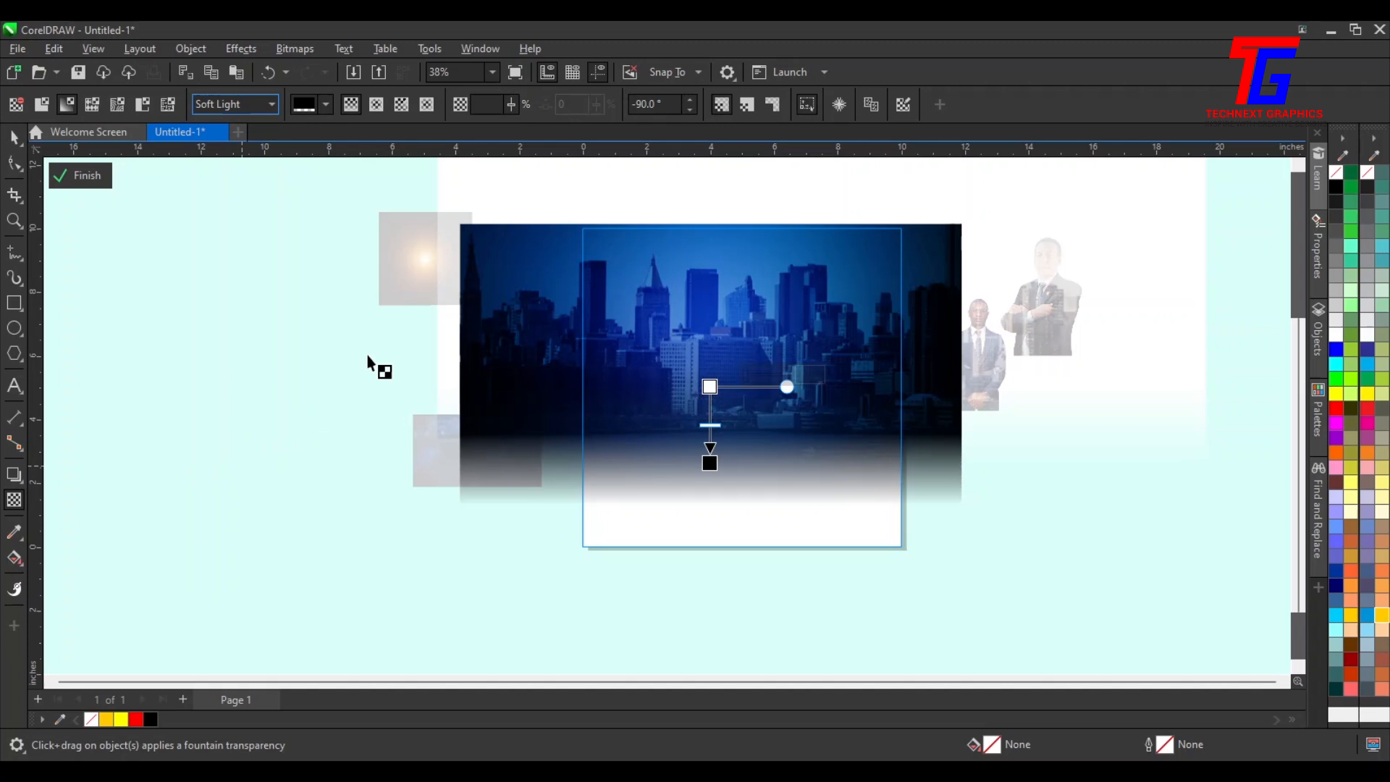
pyautogui.click(85, 182)
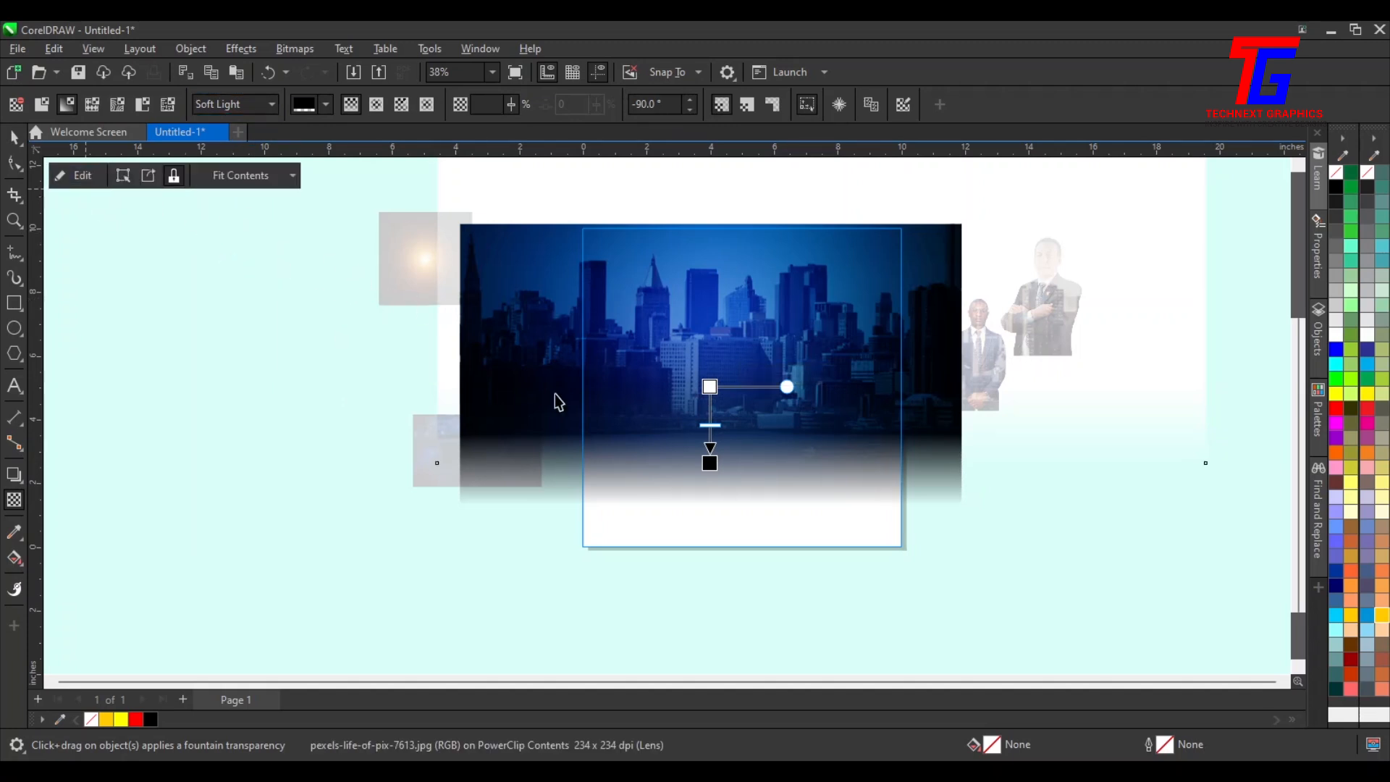
# Move and enlarge the galaxy photo, then PowerClip it inside the page frame
pyautogui.click(459, 456)
pyautogui.moveTo(459, 456); pyautogui.dragTo(351, 410)
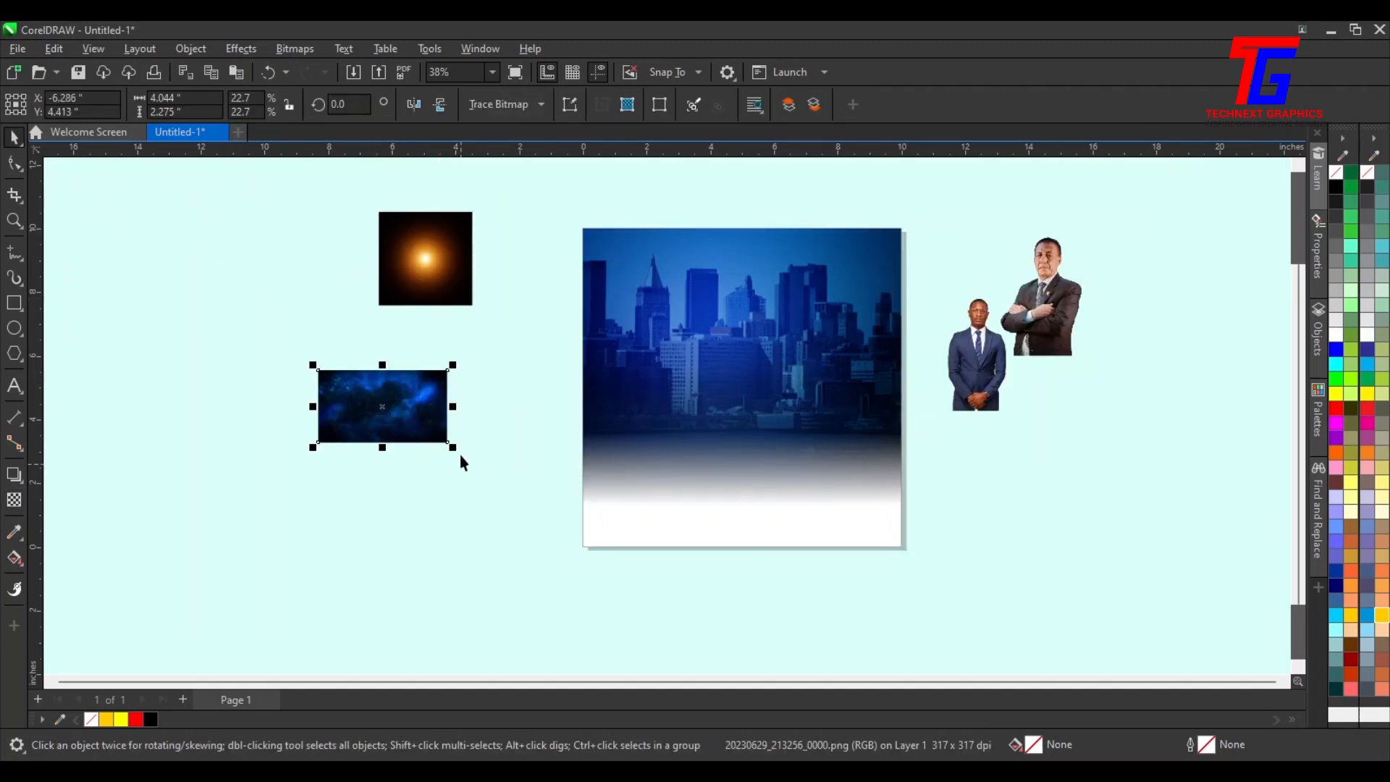
pyautogui.moveTo(450, 443); pyautogui.dragTo(654, 561)
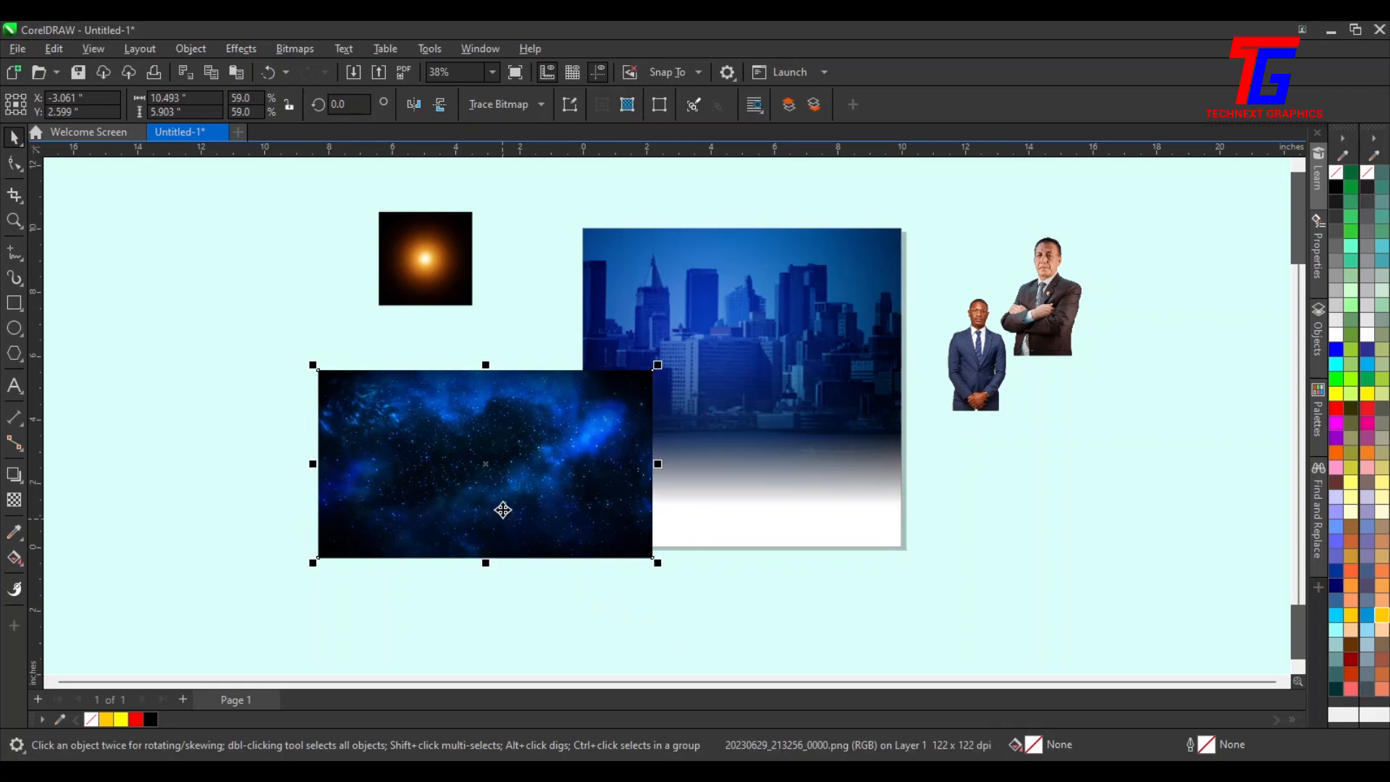
pyautogui.moveTo(503, 515); pyautogui.dragTo(443, 441)
pyautogui.rightClick(462, 439)
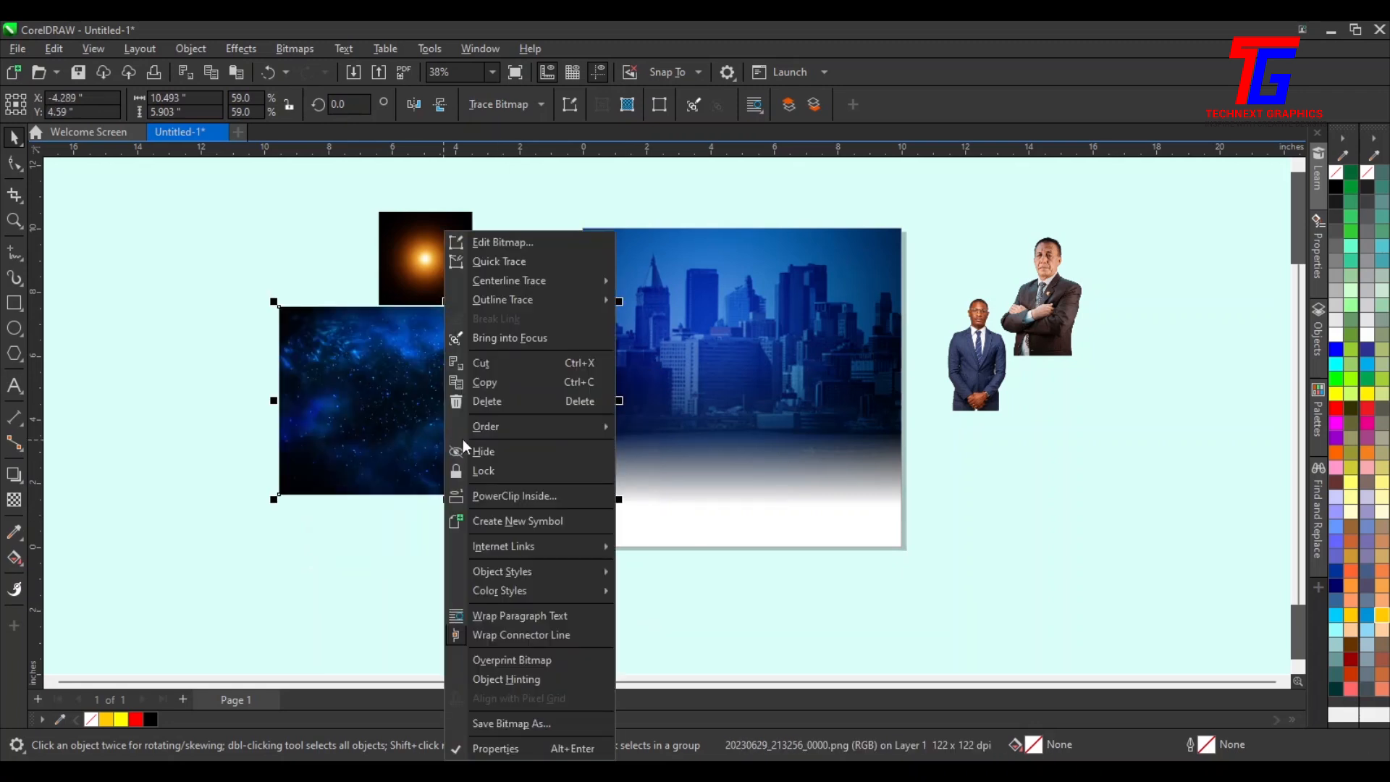
pyautogui.click(543, 497)
pyautogui.click(713, 376)
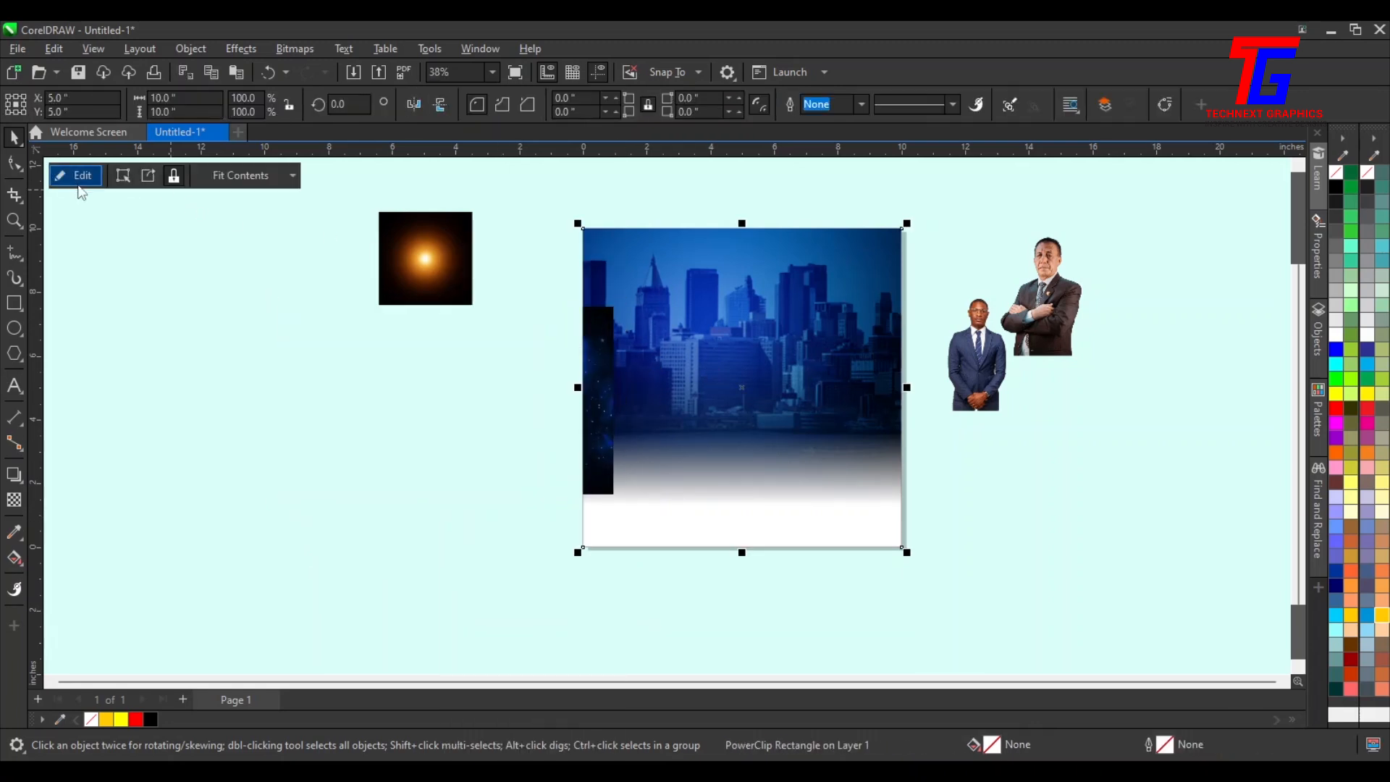
# Edit the PowerClip contents and enlarge and position the galaxy photo across the frame
pyautogui.click(83, 177)
pyautogui.moveTo(717, 311); pyautogui.dragTo(758, 330)
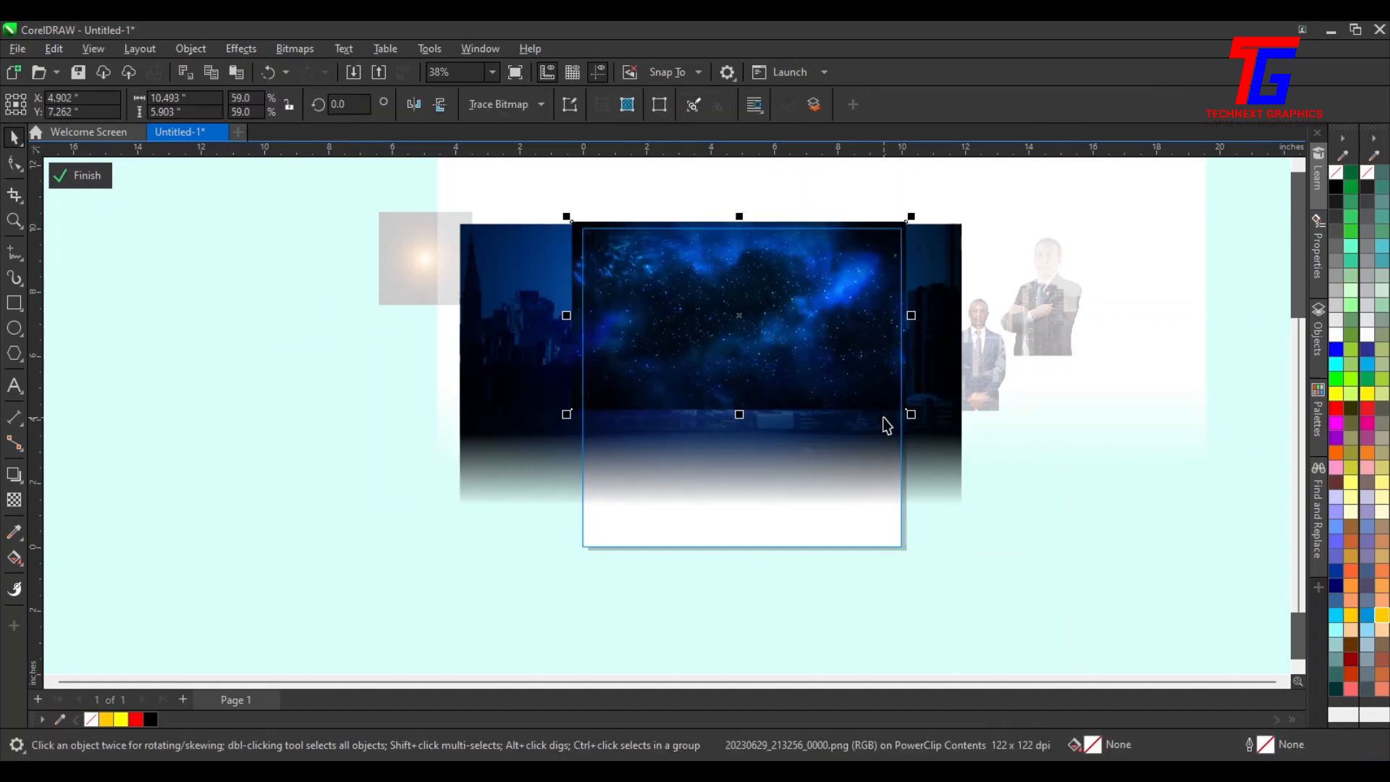
pyautogui.moveTo(915, 415); pyautogui.dragTo(1046, 491)
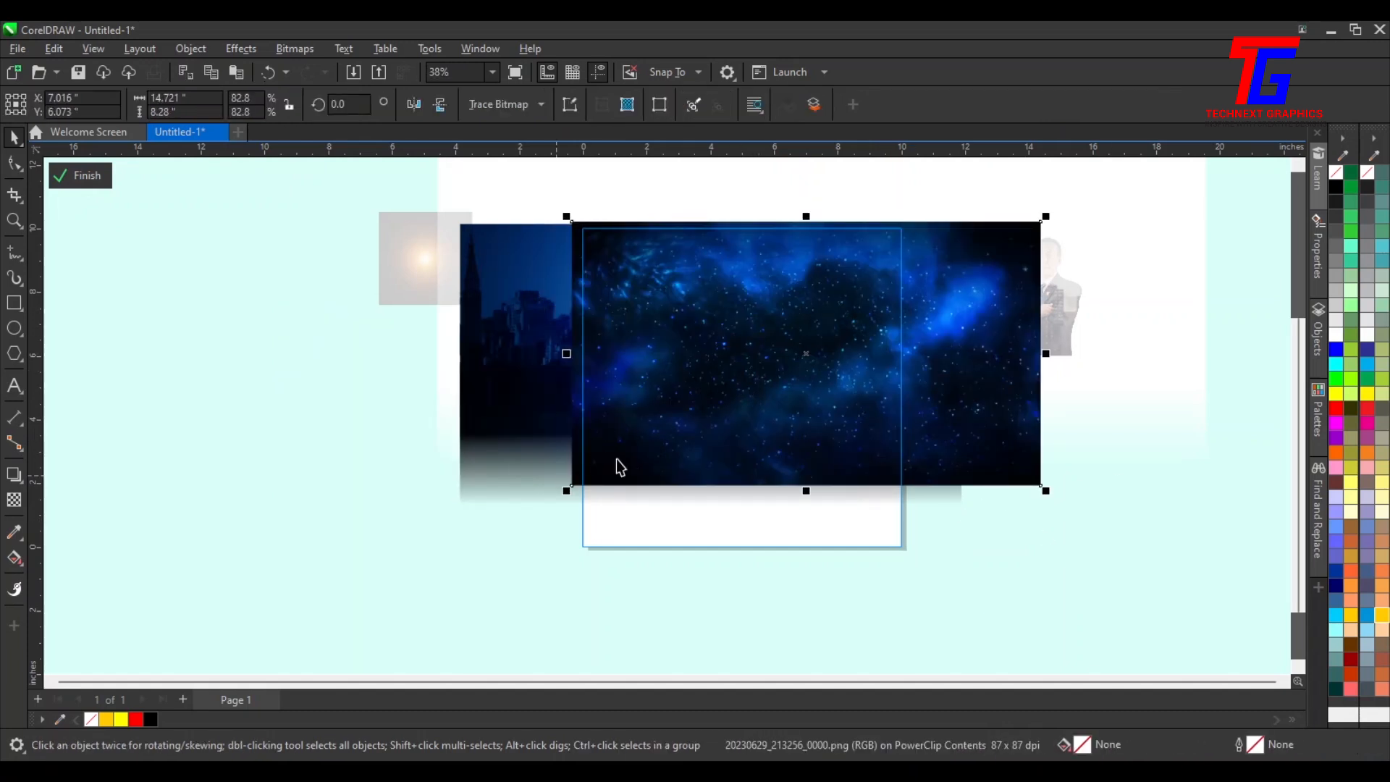
pyautogui.moveTo(790, 422); pyautogui.dragTo(755, 420)
# Apply a vertical fountain transparency fading the bottom of the galaxy photo
pyautogui.click(14, 499)
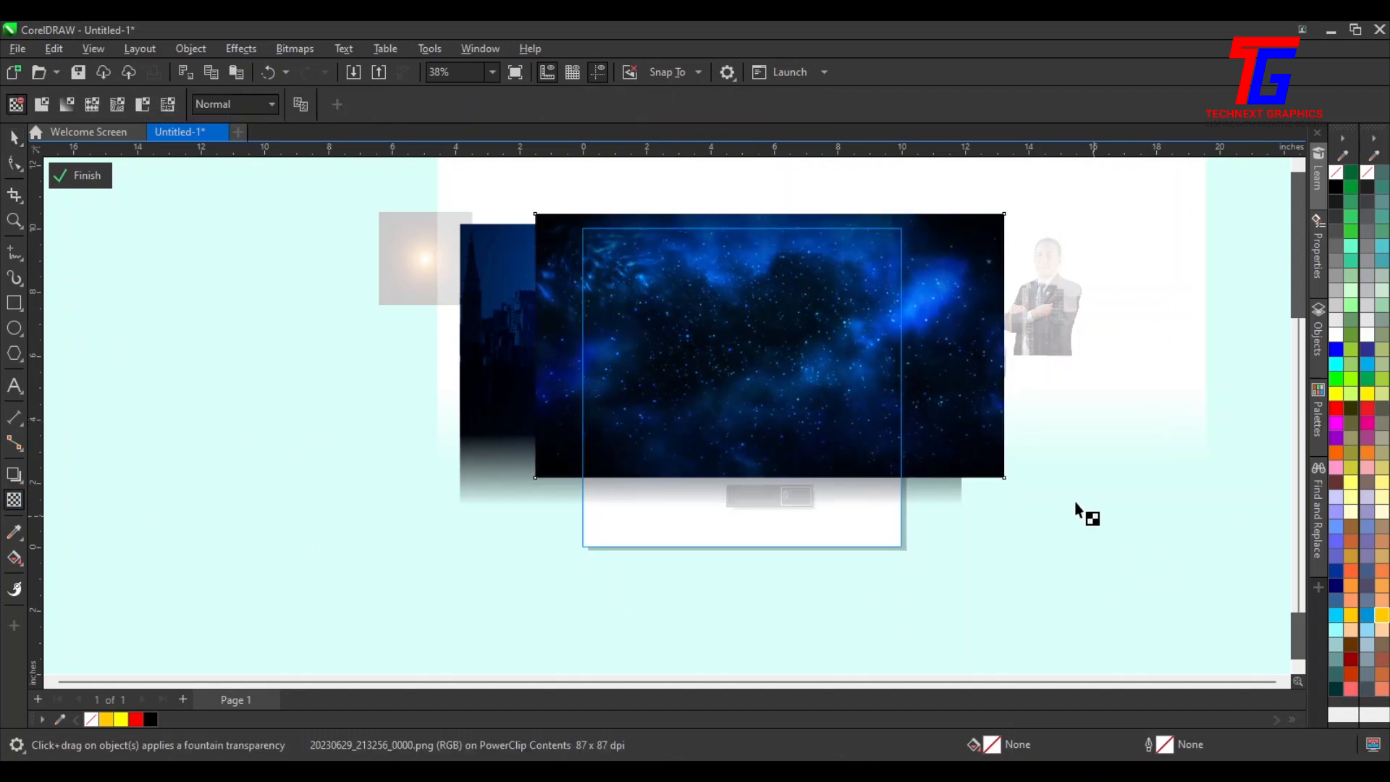
pyautogui.moveTo(752, 413); pyautogui.dragTo(753, 478)
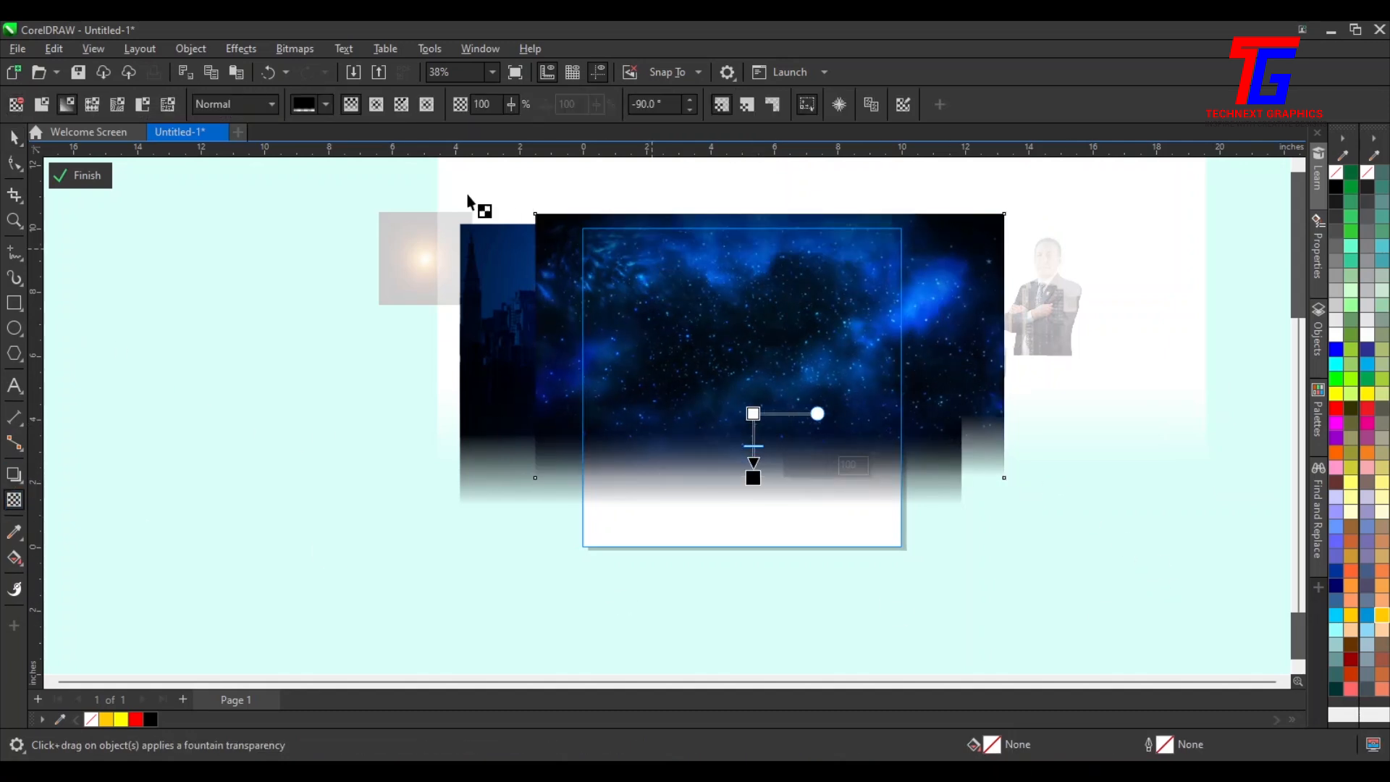
# Set the galaxy transparency's merge mode to Soft Light and finish editing the PowerClip
pyautogui.click(210, 107)
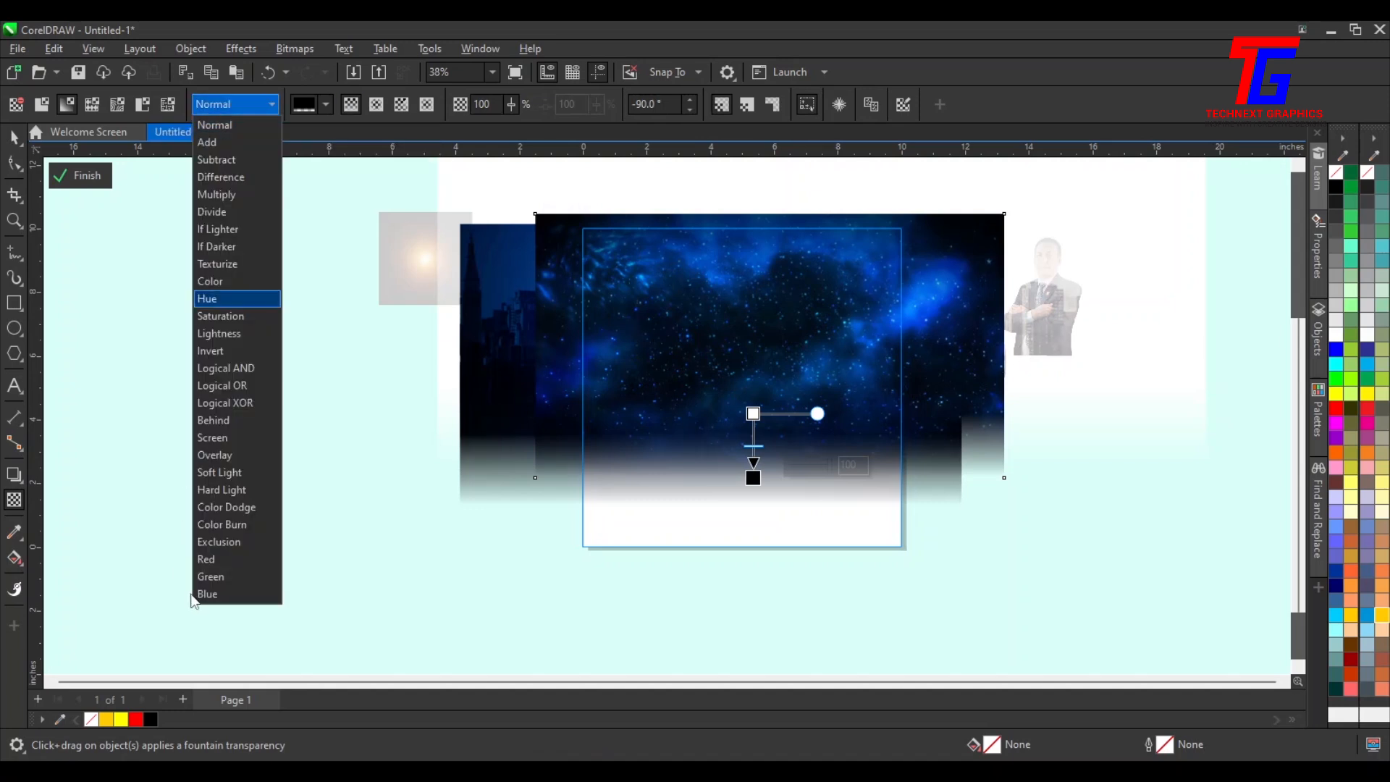
pyautogui.click(217, 472)
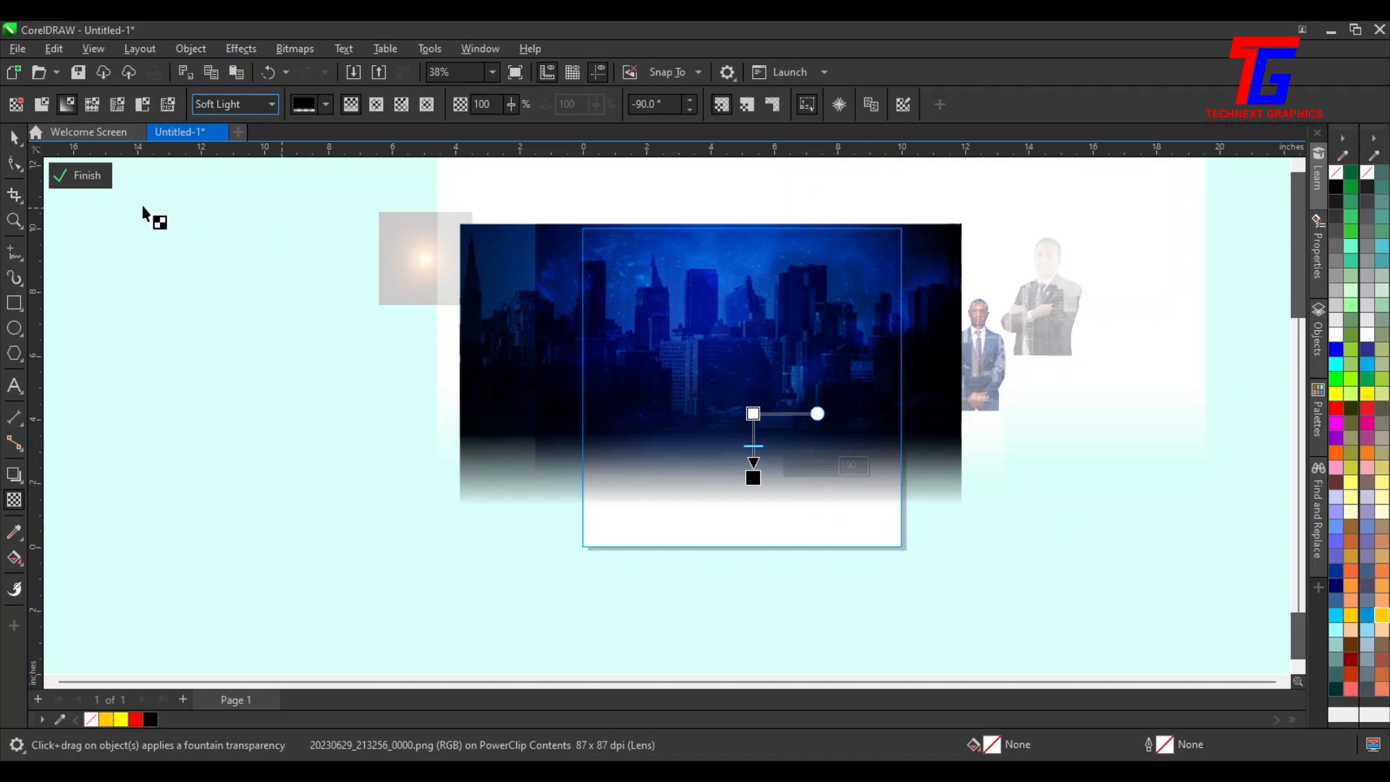
pyautogui.click(80, 175)
# Reopen the PowerClip contents for editing
pyautogui.scroll(3, 806, 372)
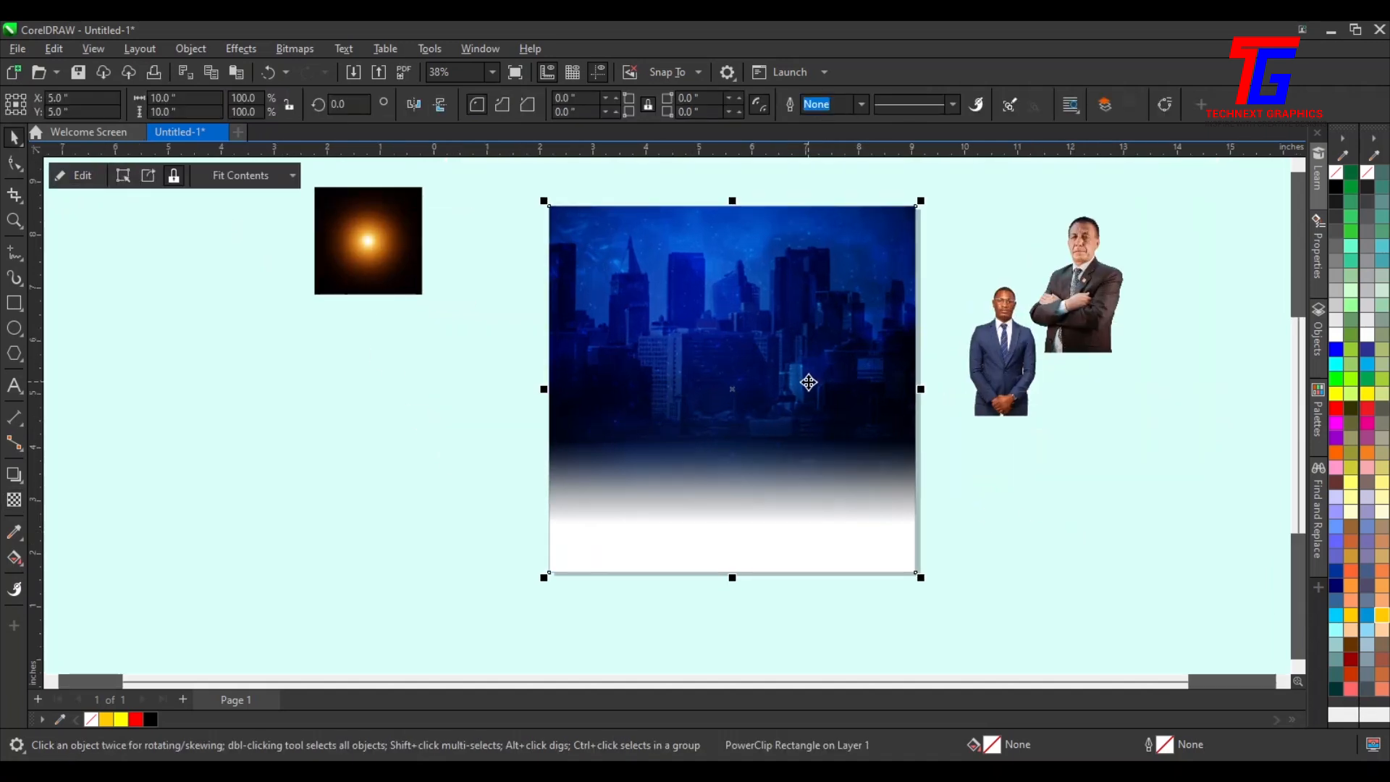
pyautogui.scroll(-3, 808, 382)
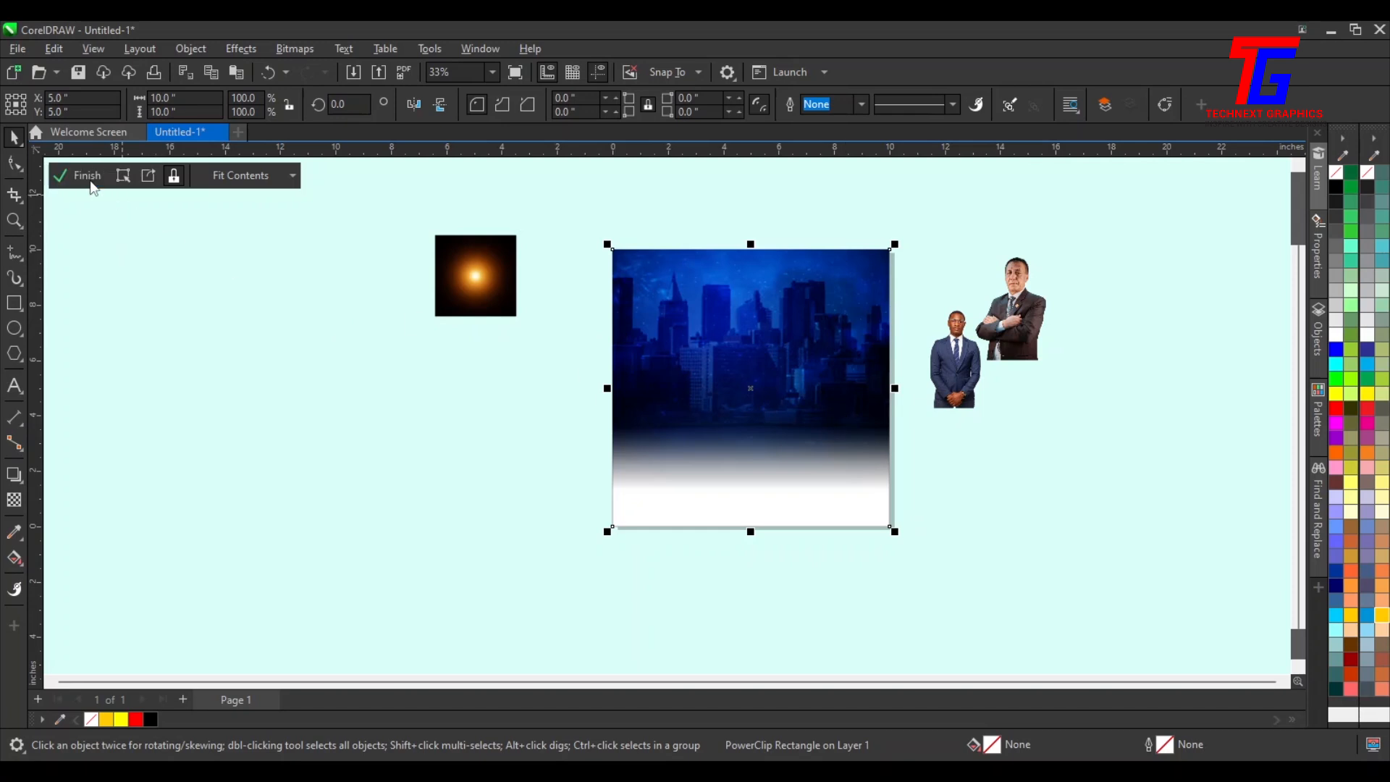
pyautogui.click(81, 176)
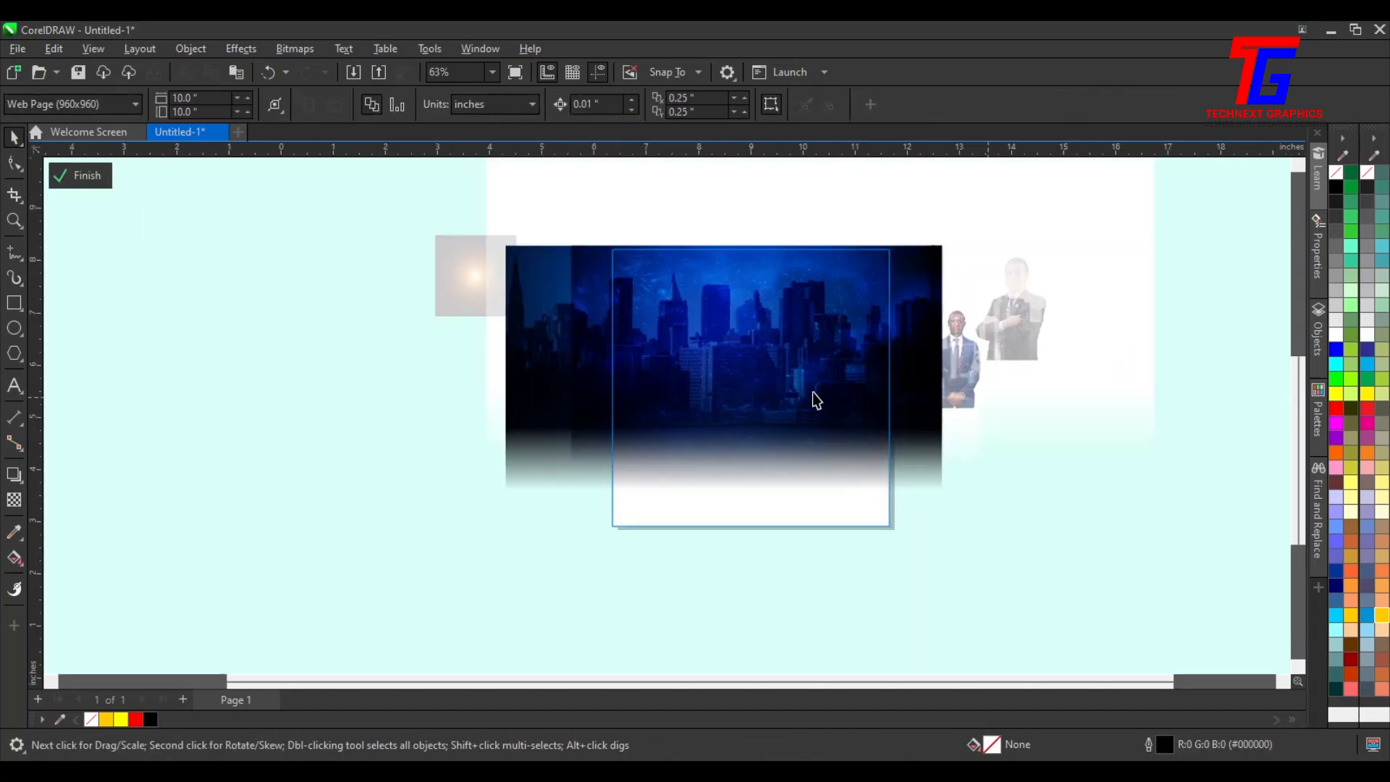
pyautogui.scroll(3, 869, 413)
pyautogui.scroll(-2, 758, 372)
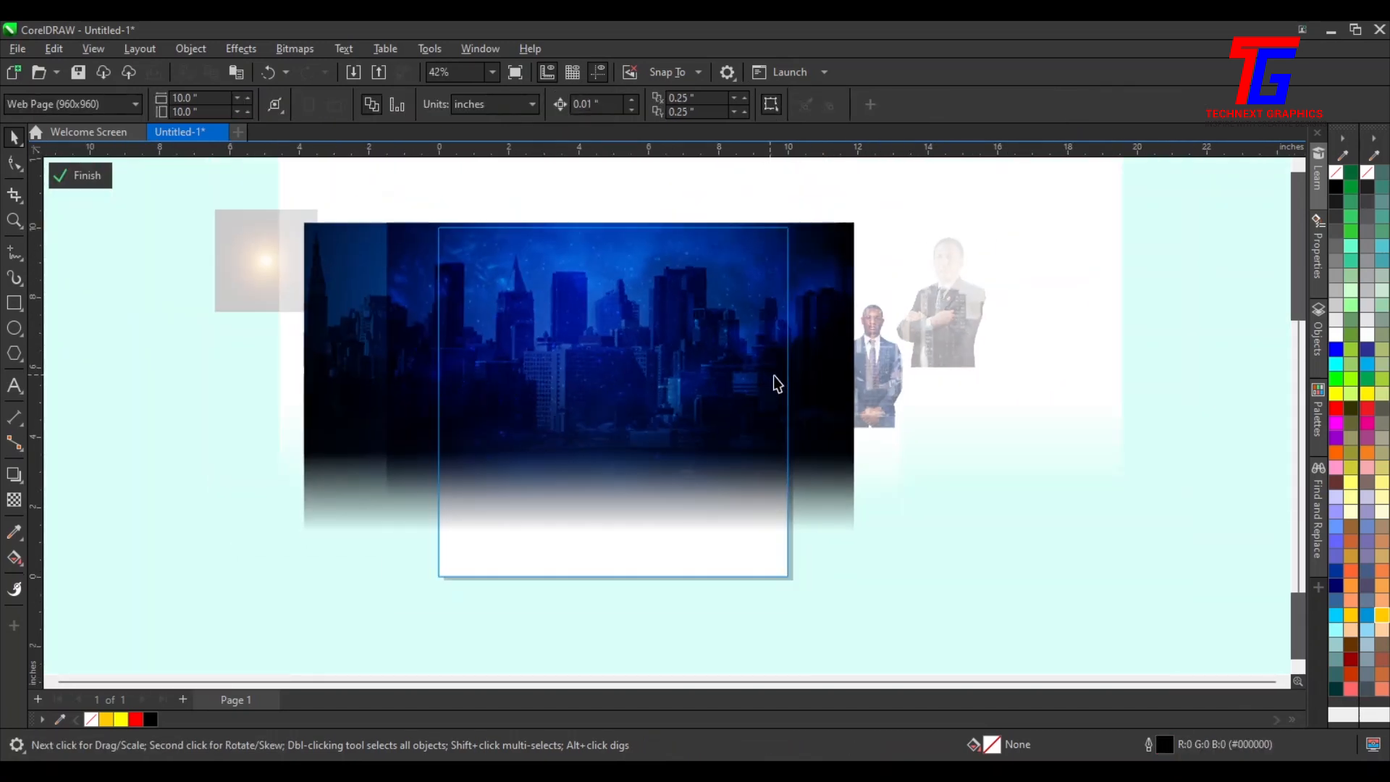
# Select the skyline photo and set its transparency merge mode to Normal
pyautogui.click(943, 375)
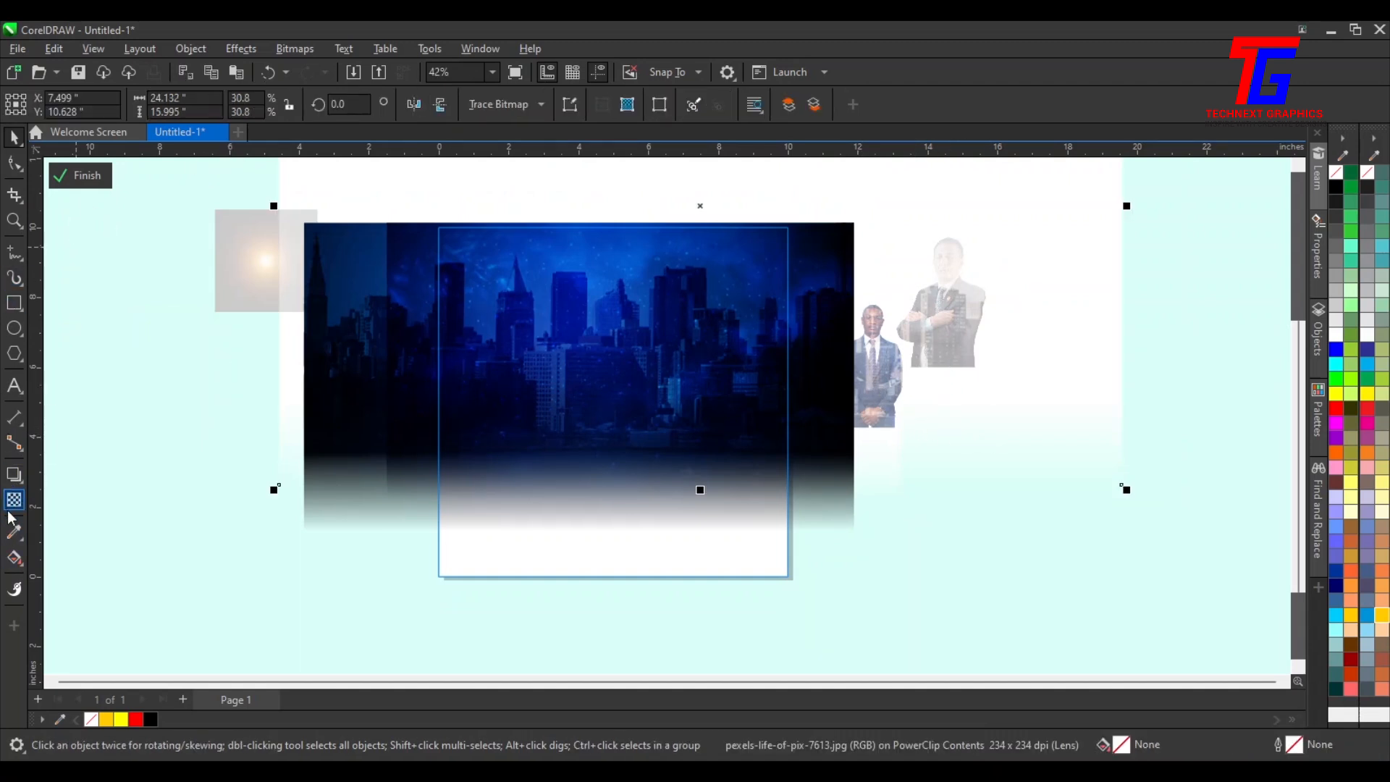
pyautogui.click(13, 502)
pyautogui.click(261, 108)
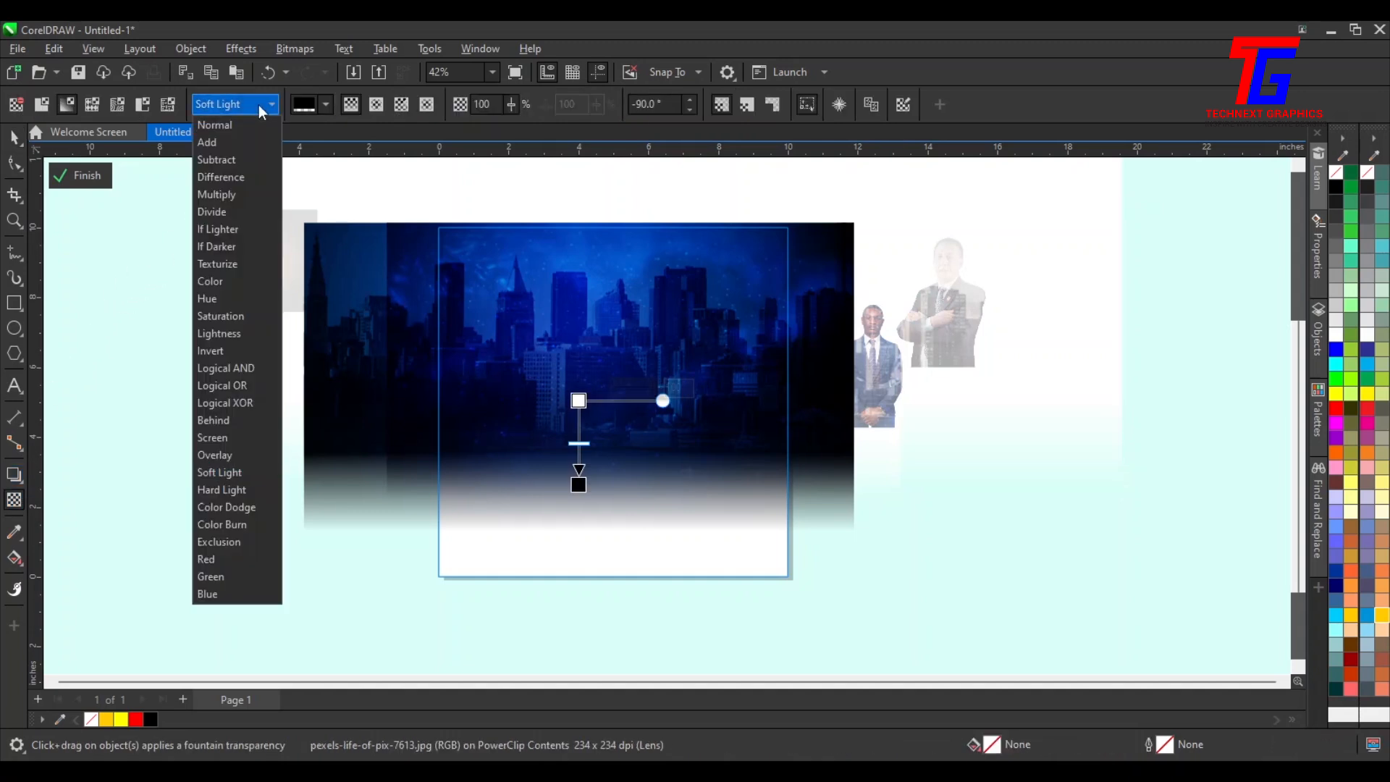
pyautogui.click(218, 126)
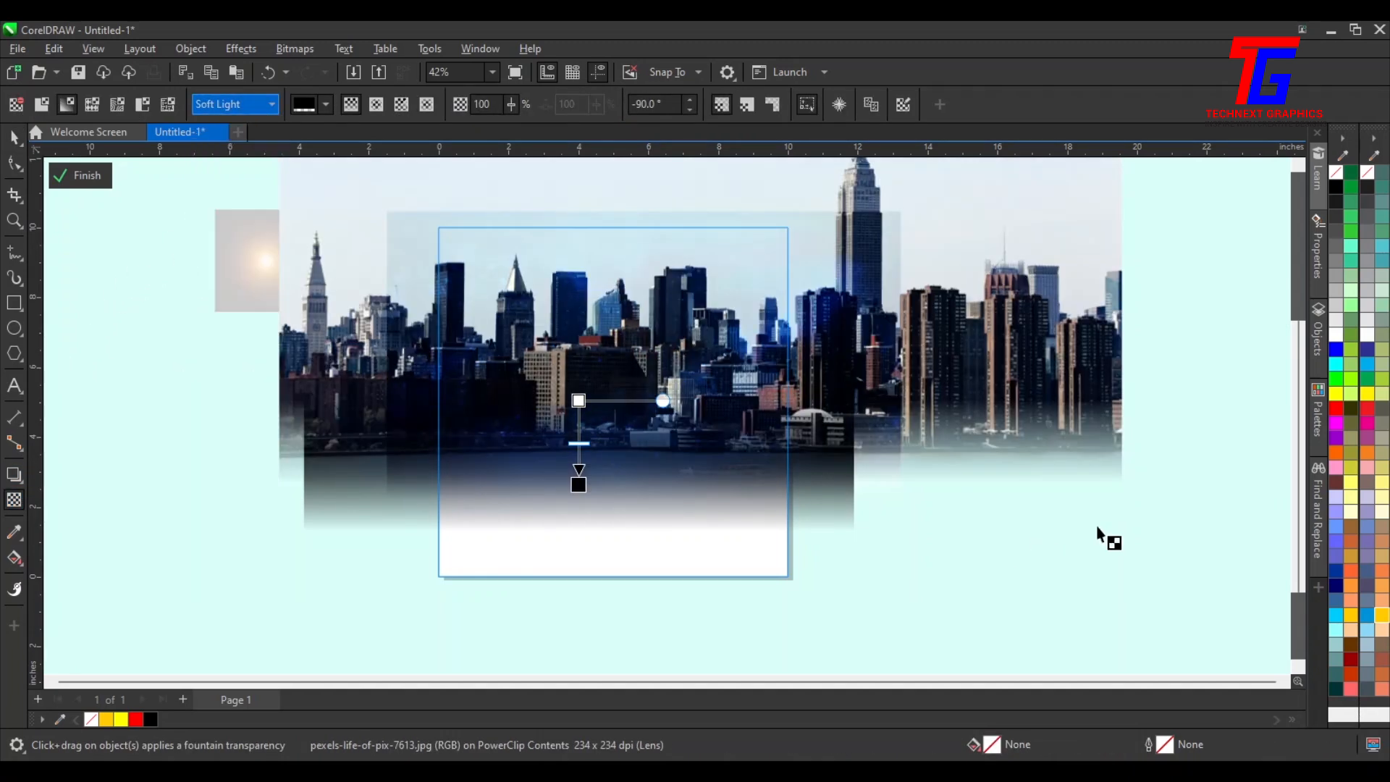
# Convert the skyline photo to a bitmap
pyautogui.click(315, 47)
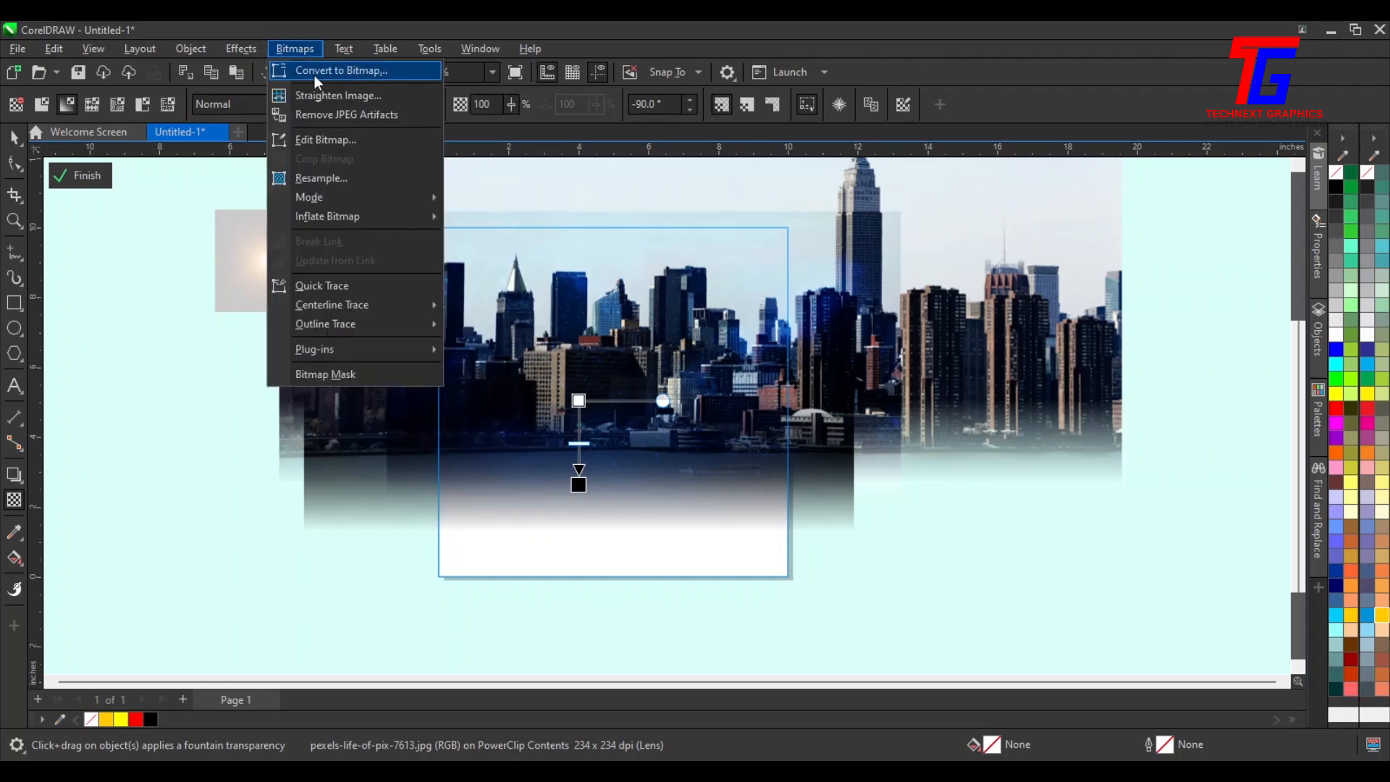
pyautogui.click(314, 72)
pyautogui.click(716, 494)
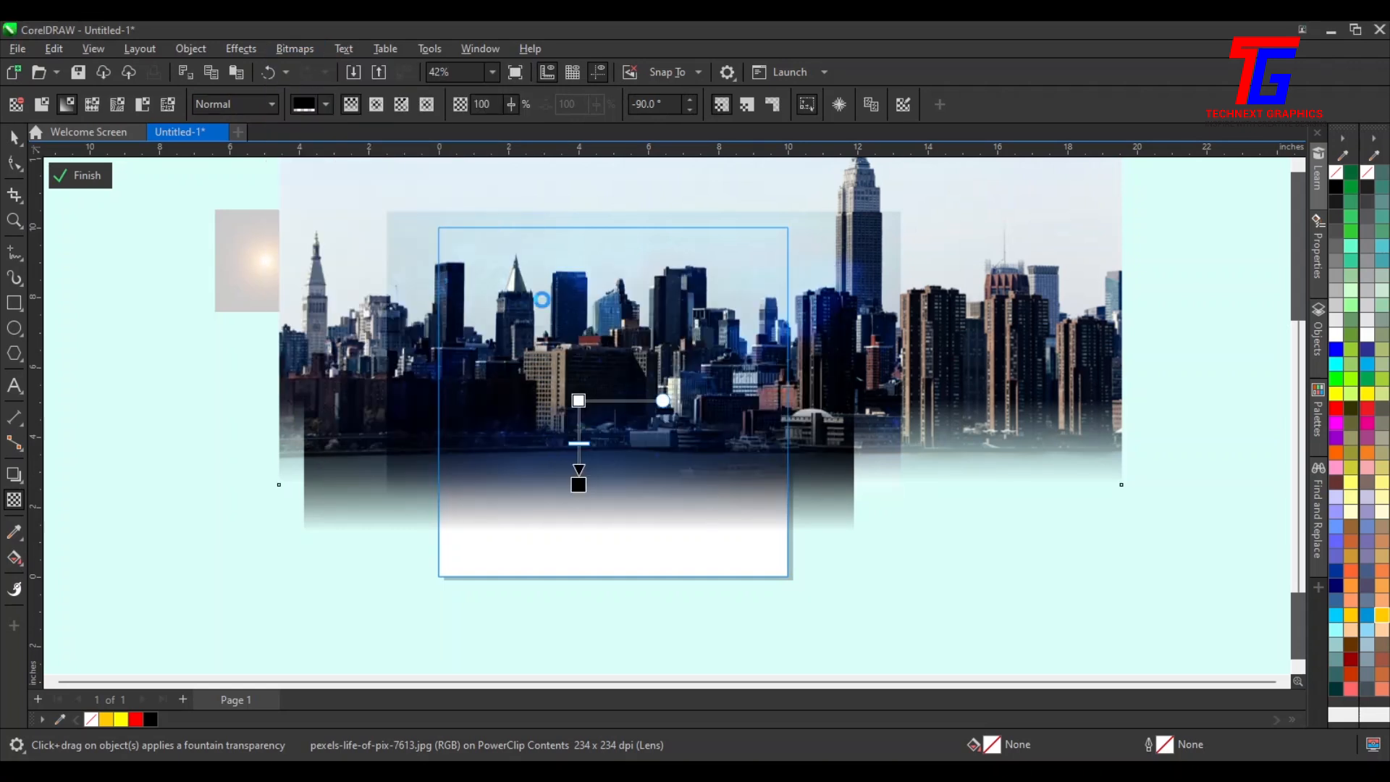
# Change the skyline photo's color mode to Grayscale (8-bit)
pyautogui.click(302, 52)
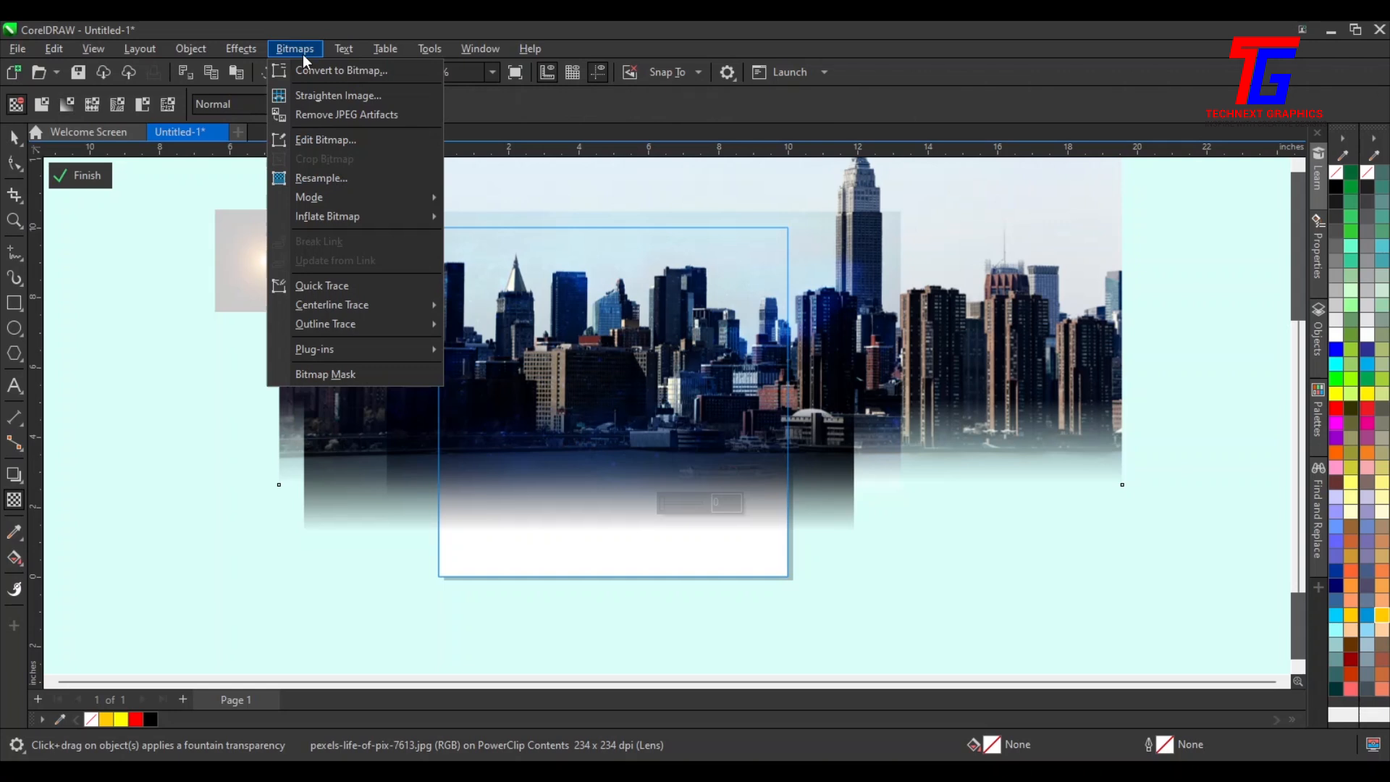
pyautogui.moveTo(306, 198)
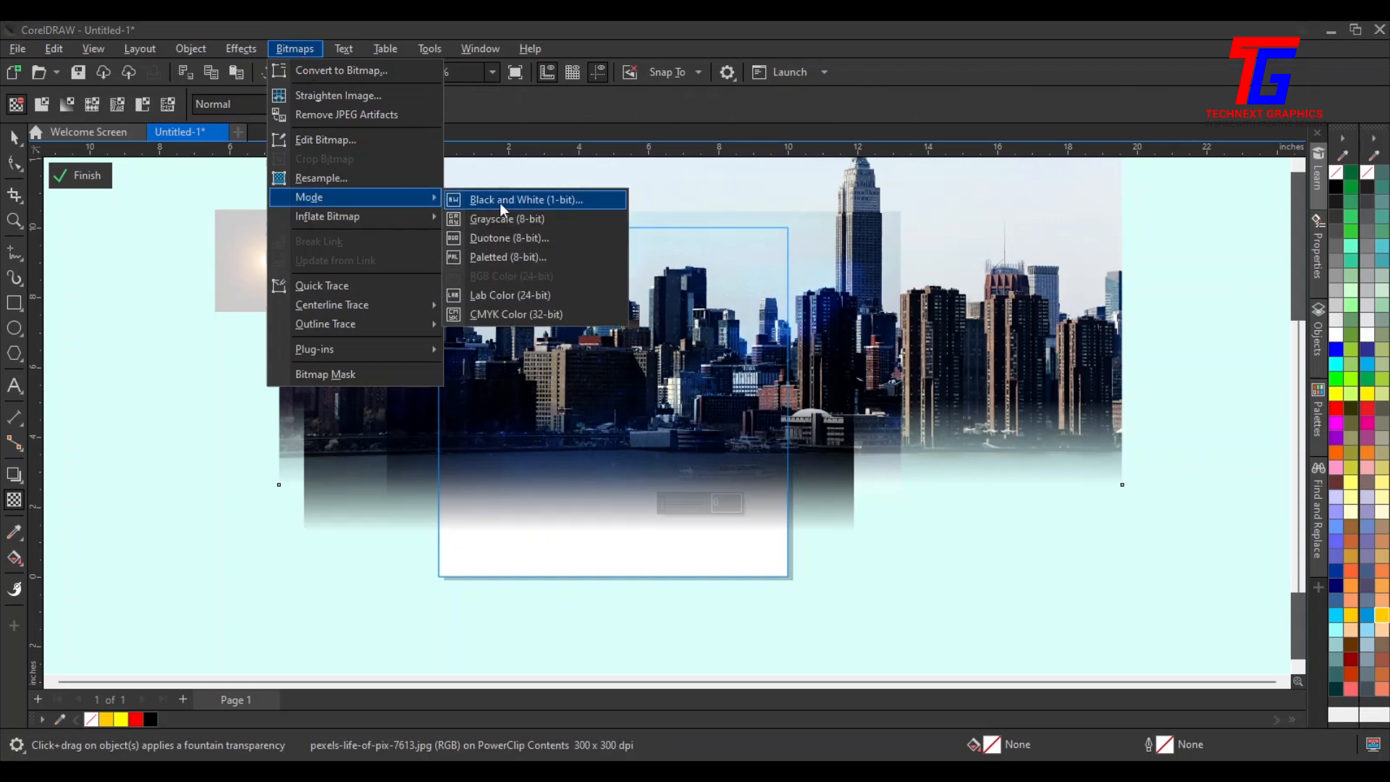
pyautogui.click(519, 219)
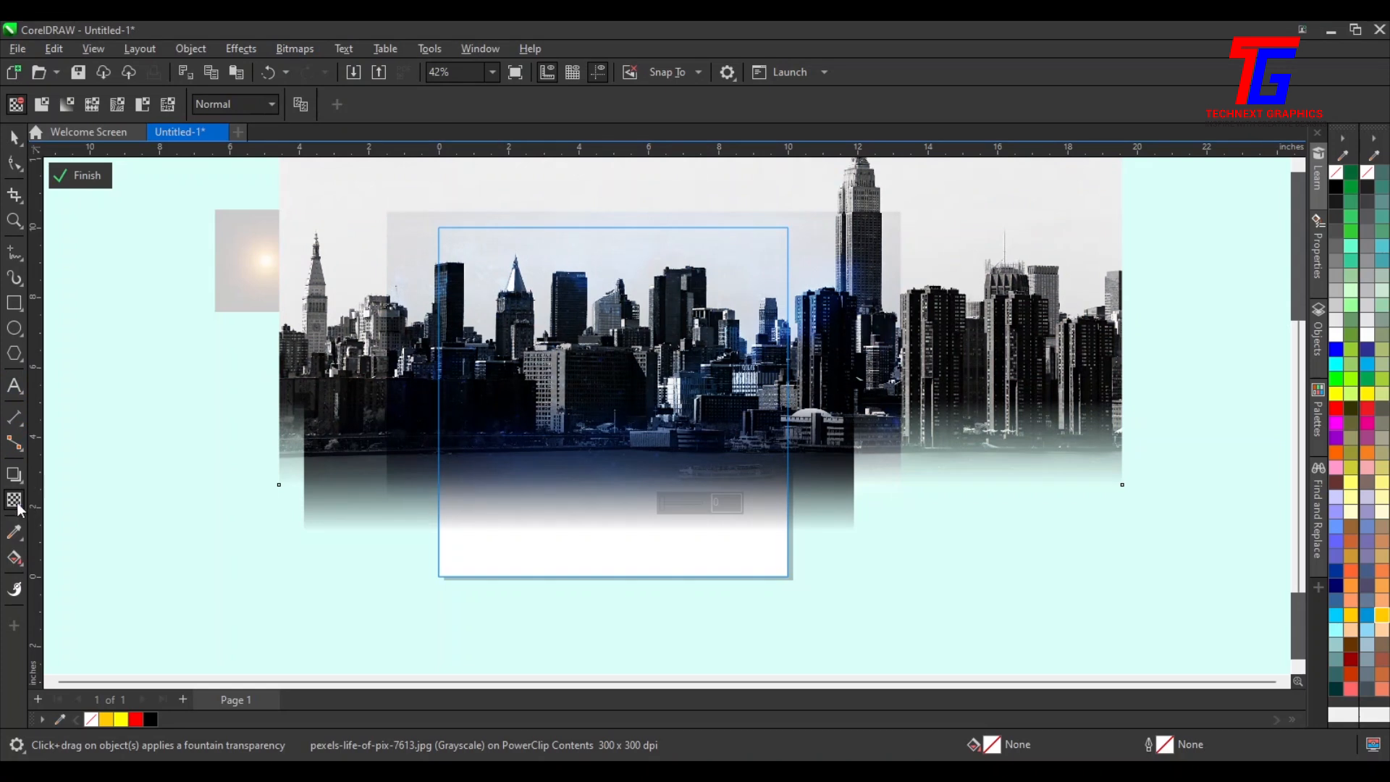
# Set the skyline photo's transparency merge mode to Soft Light and its transparency to 40
pyautogui.click(224, 107)
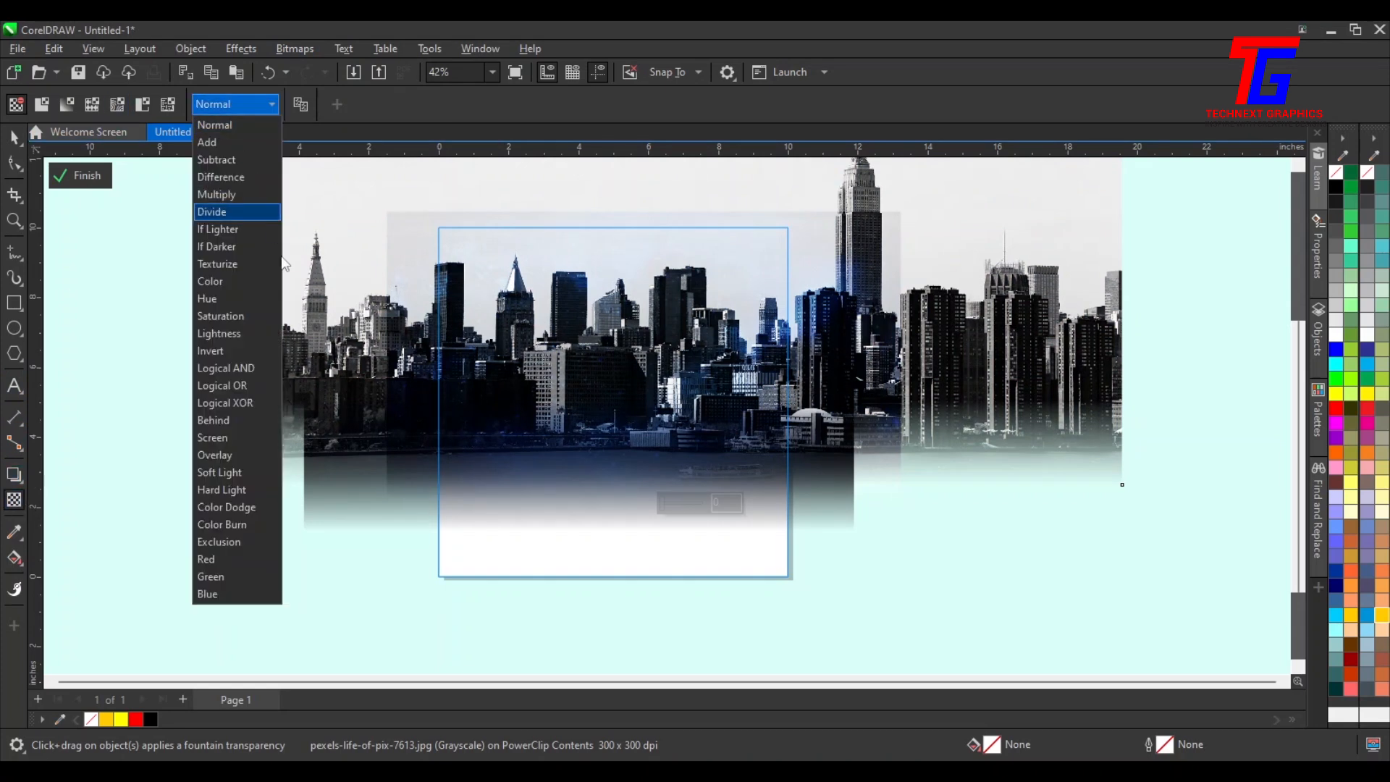
pyautogui.click(239, 476)
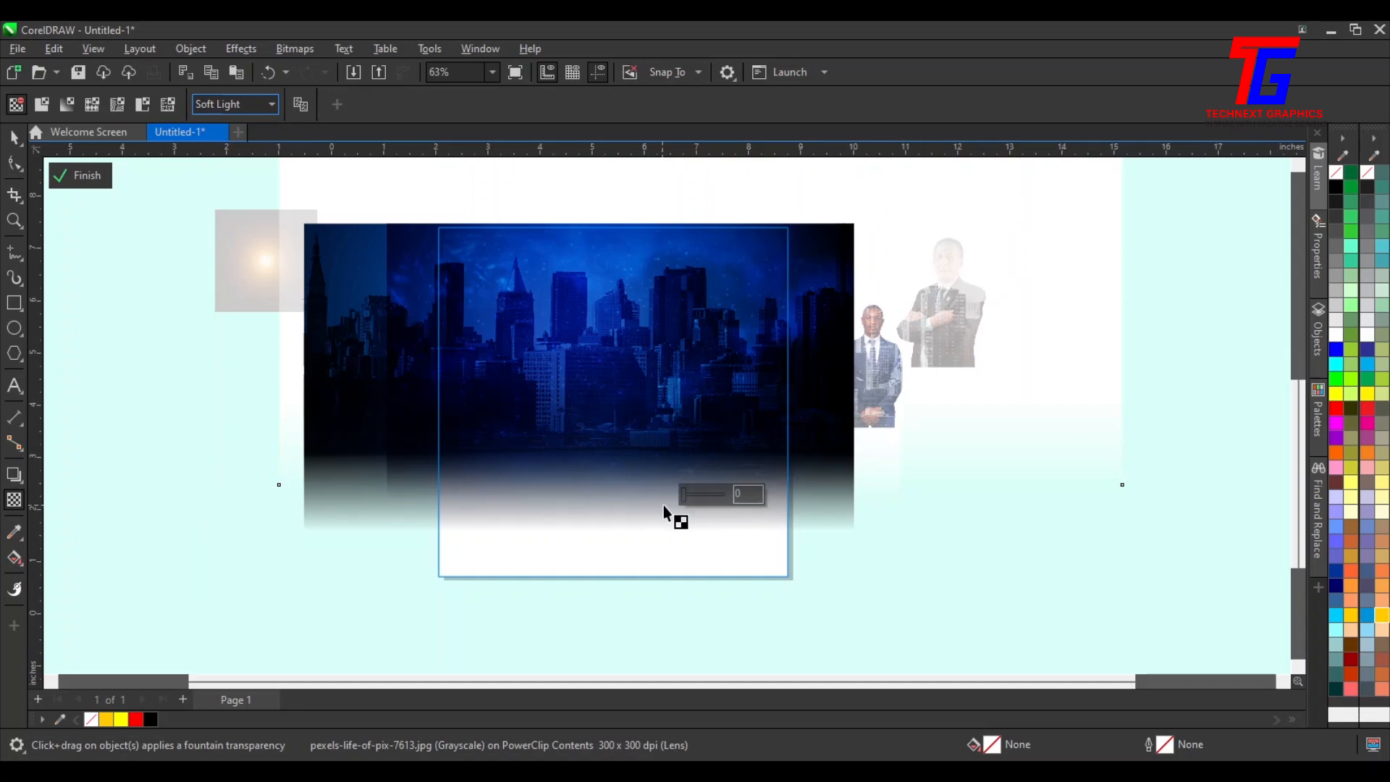
pyautogui.scroll(2, 658, 505)
pyautogui.scroll(-2, 687, 495)
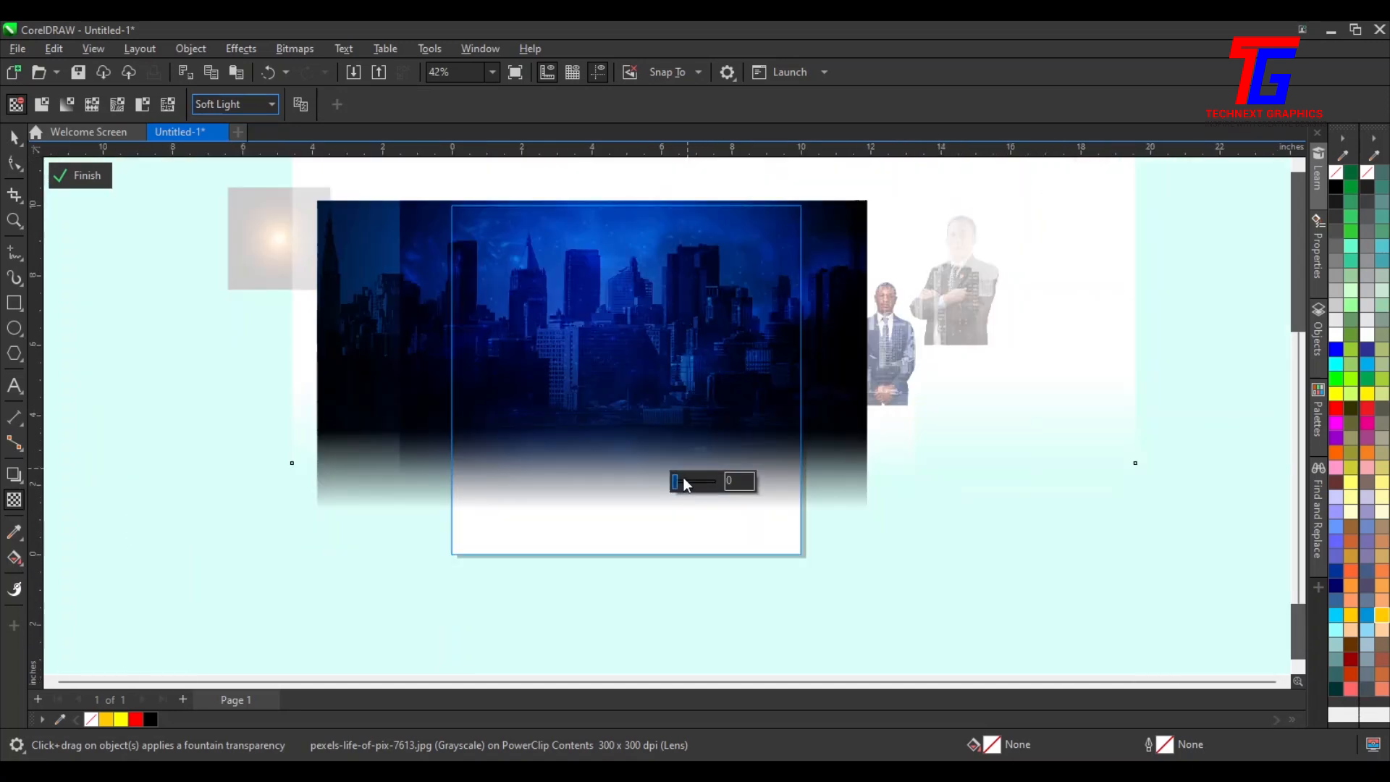
pyautogui.click(677, 484)
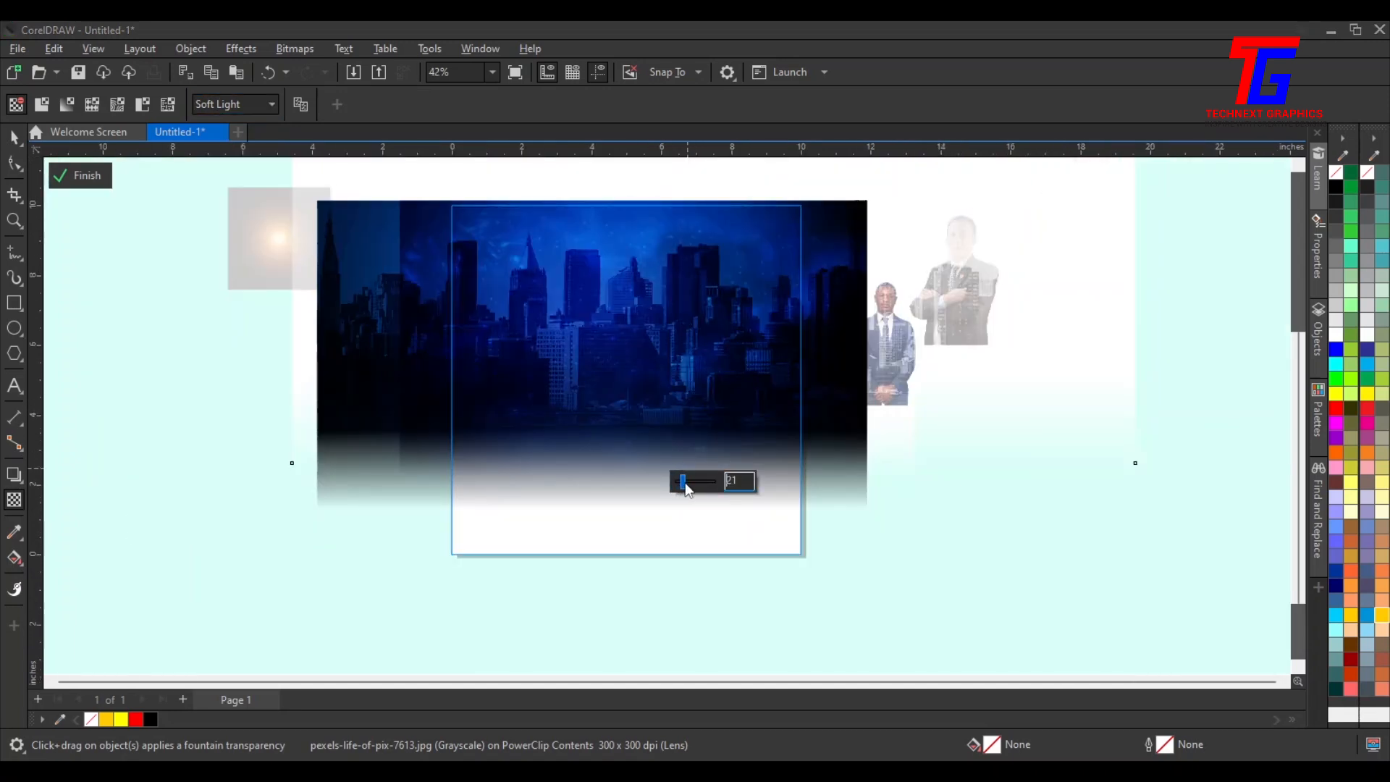
pyautogui.moveTo(693, 490); pyautogui.dragTo(692, 484)
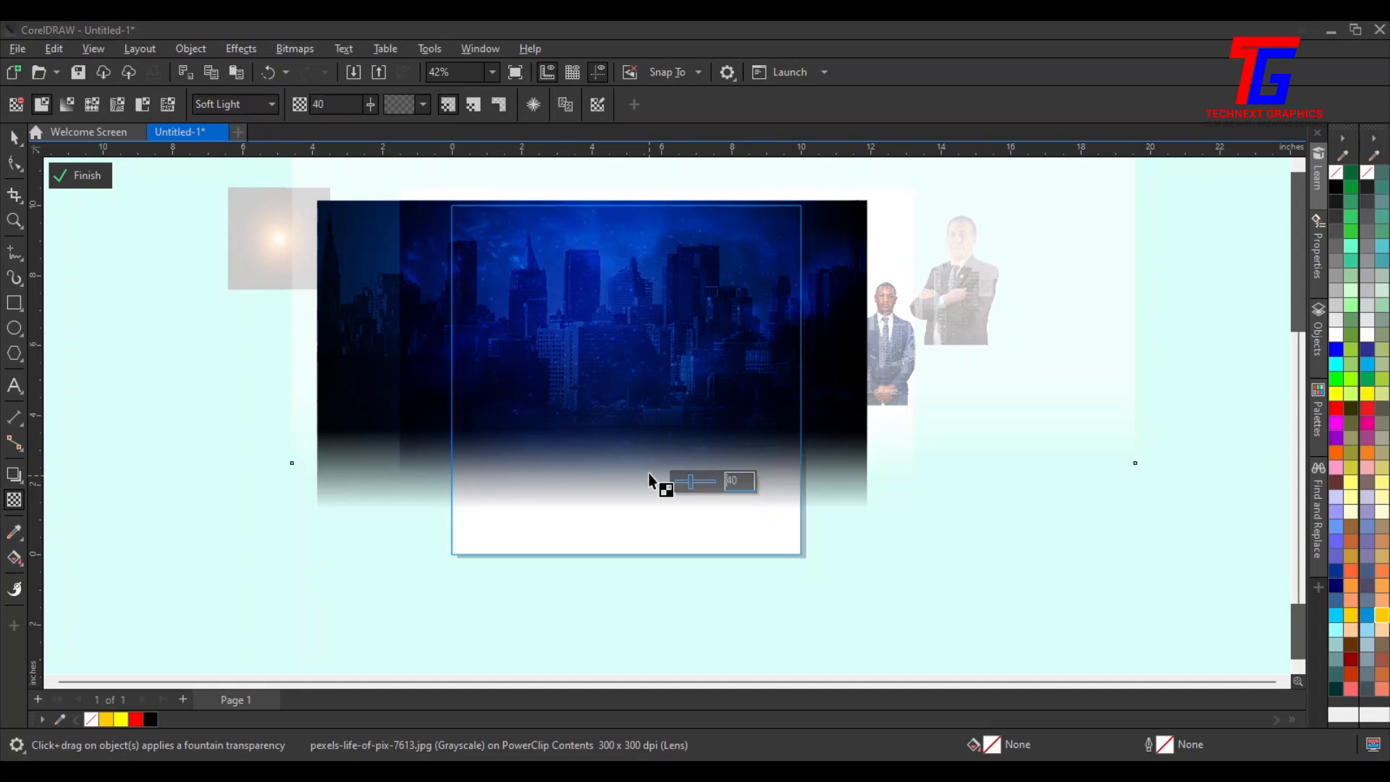
# Select the galaxy photo with the Transparency tool and set its merge mode to Normal
pyautogui.press('space')
pyautogui.click(15, 498)
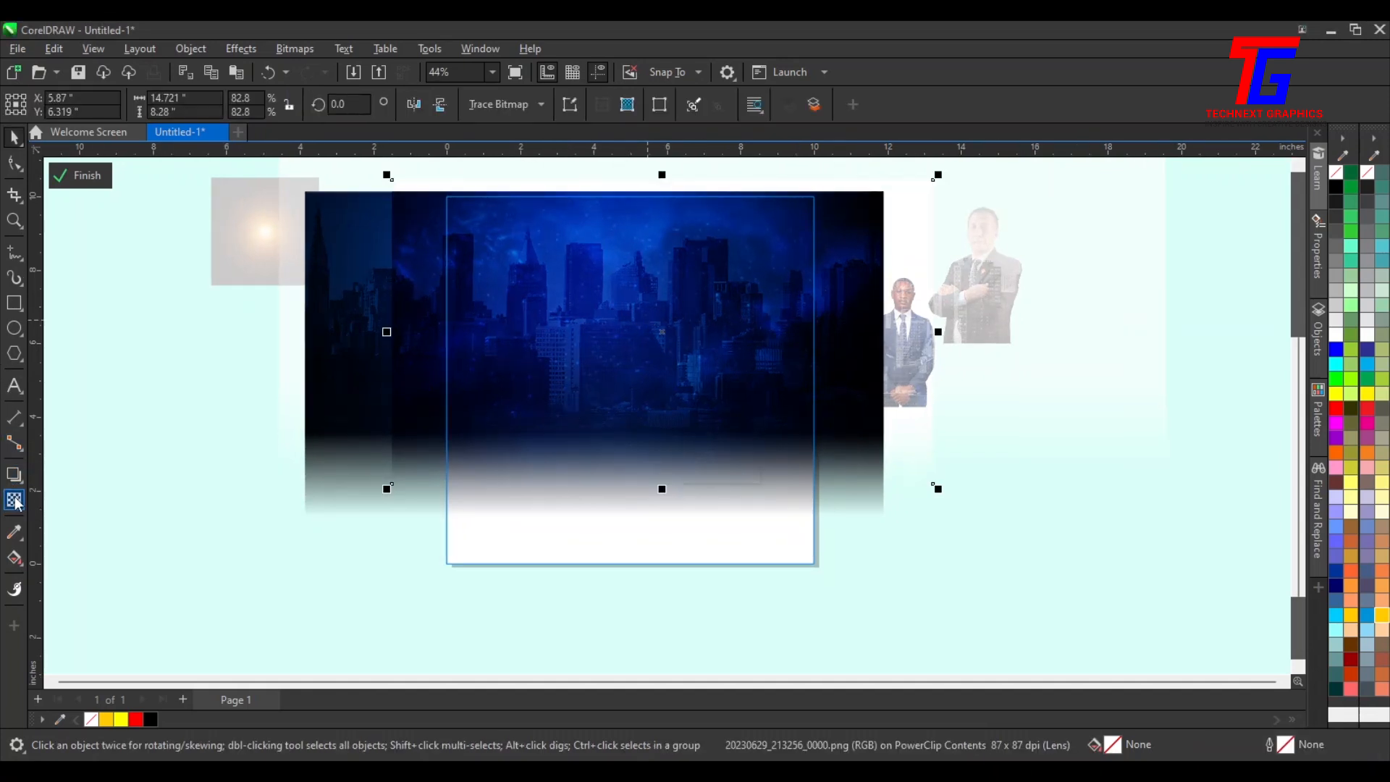
pyautogui.click(239, 106)
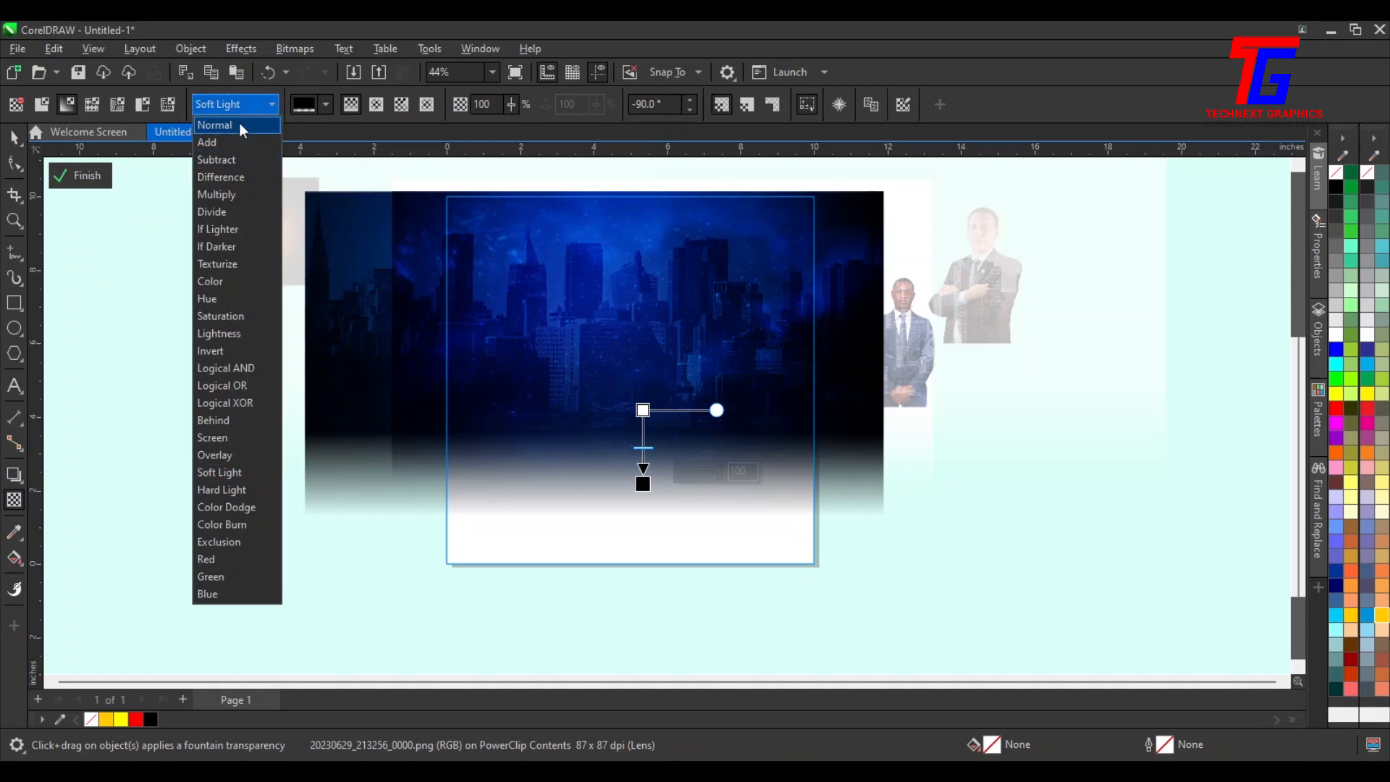
pyautogui.click(241, 126)
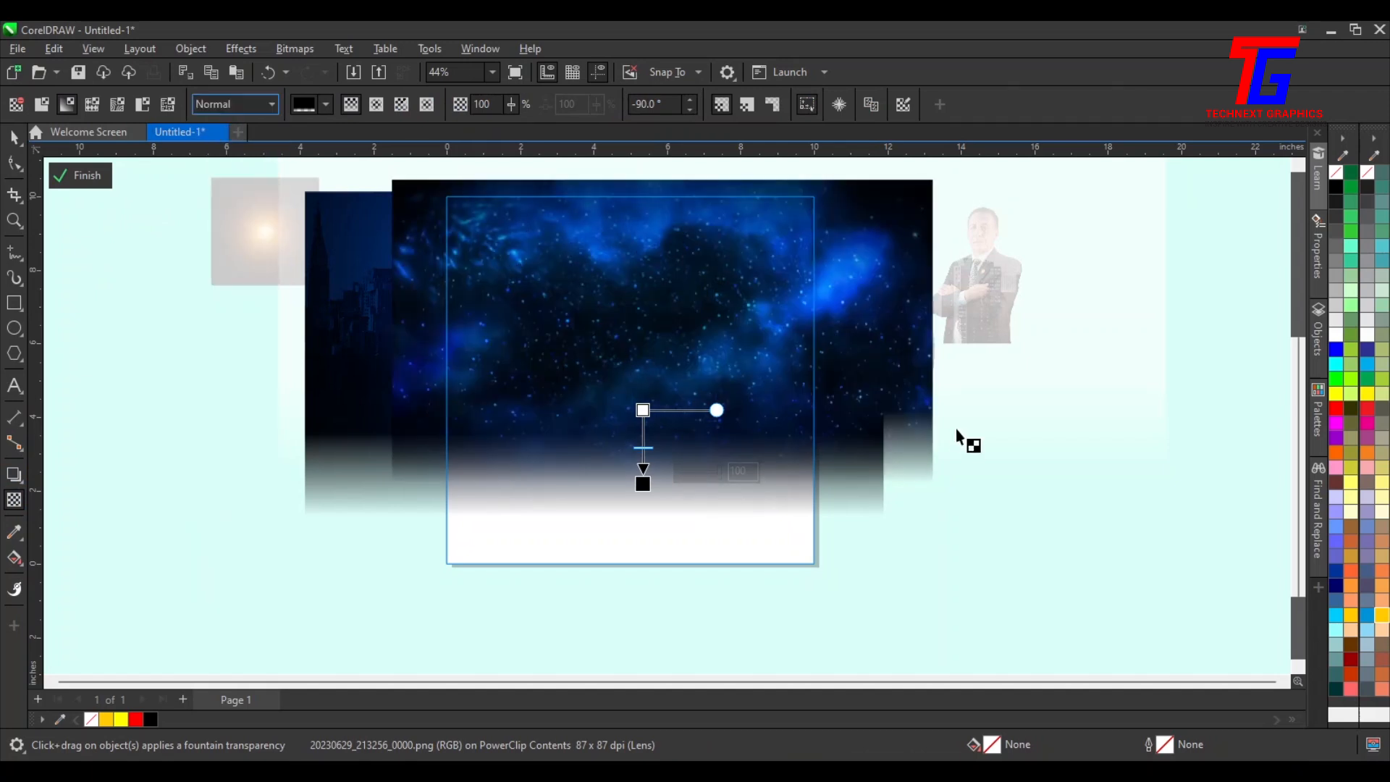
# Convert the galaxy photo to a bitmap
pyautogui.click(311, 51)
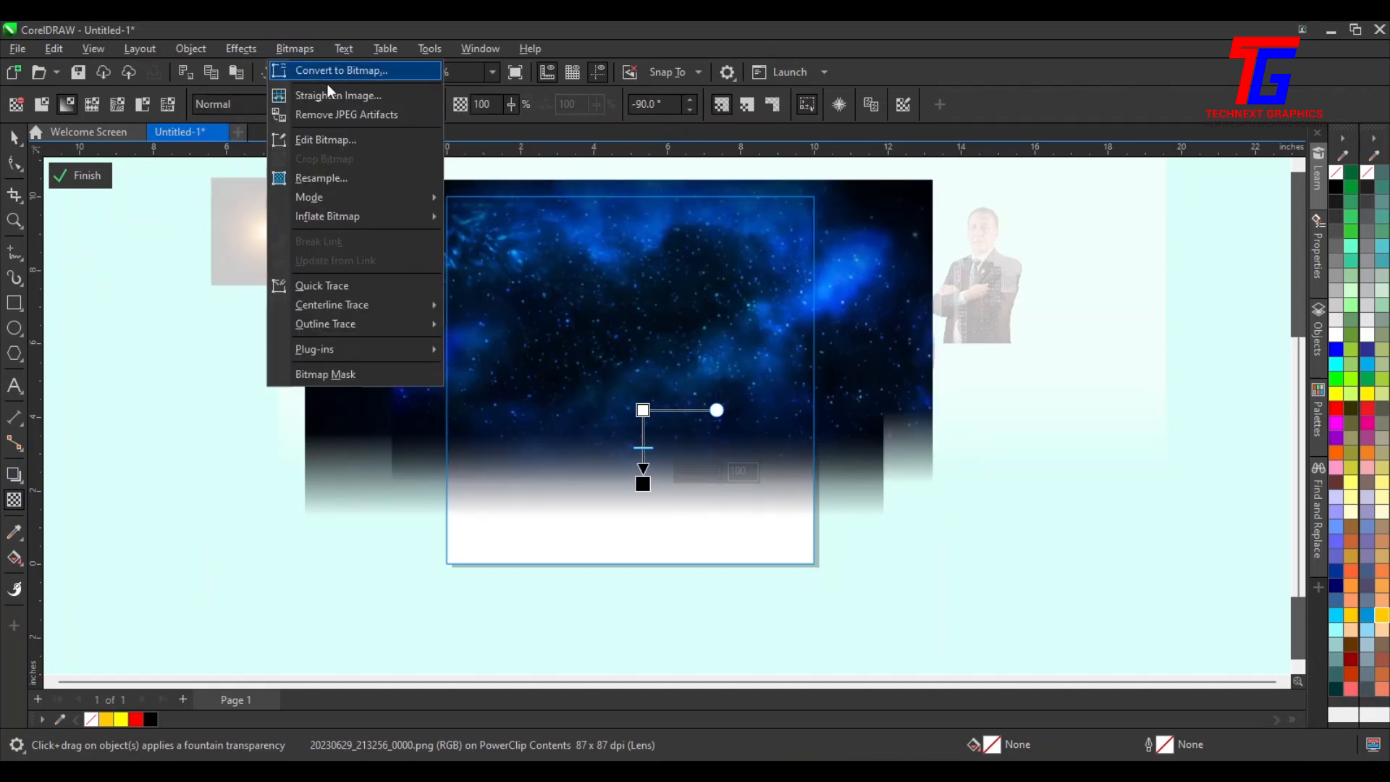
pyautogui.click(338, 70)
pyautogui.click(719, 494)
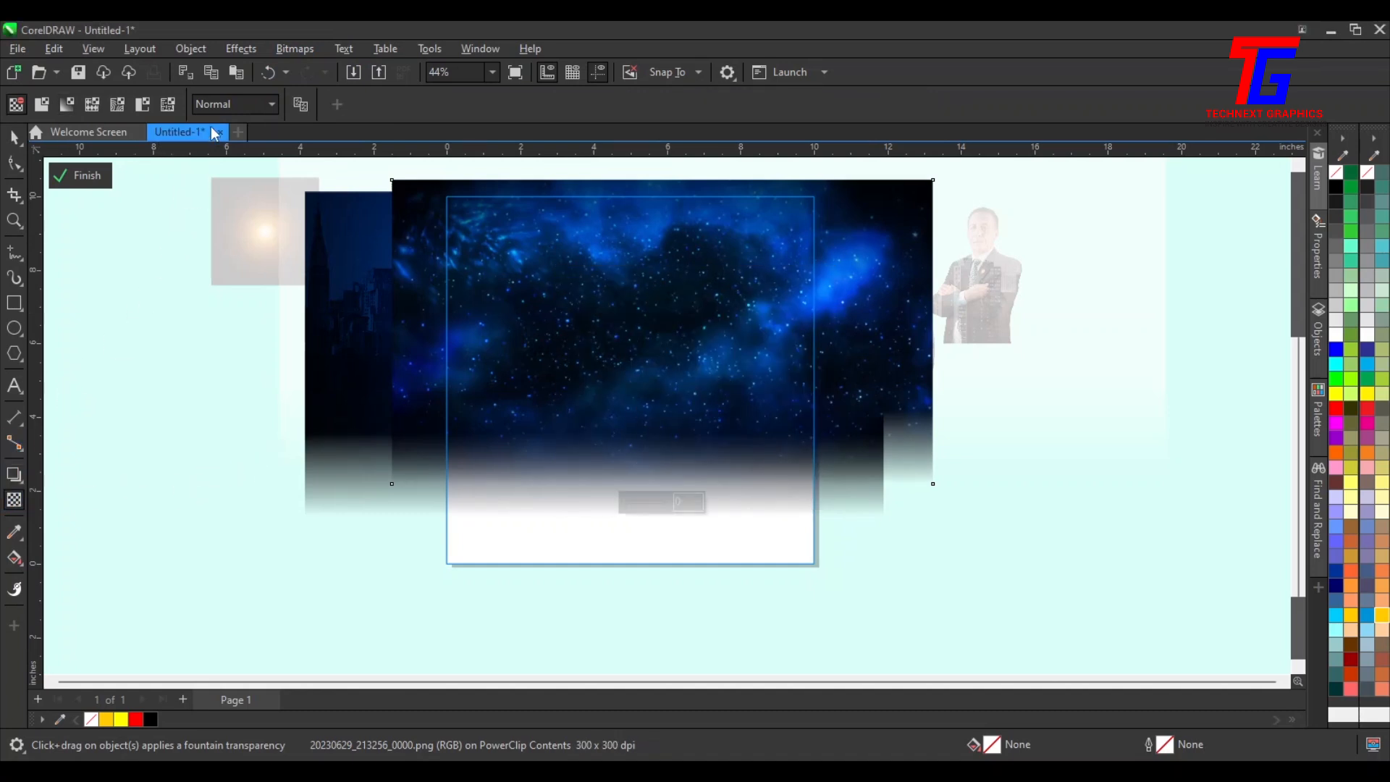
# Set the galaxy photo's transparency merge mode to Soft Light and its transparency to 43
pyautogui.click(220, 109)
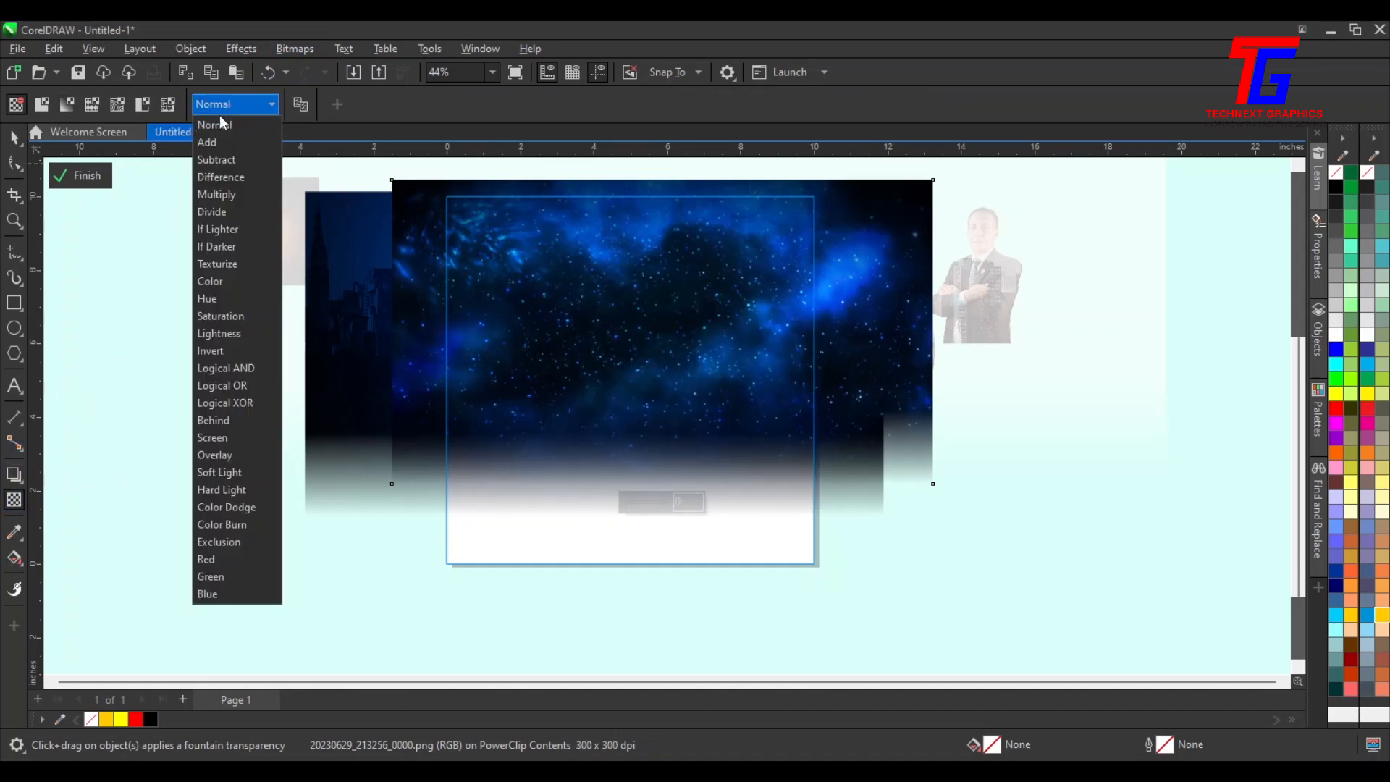
pyautogui.click(253, 475)
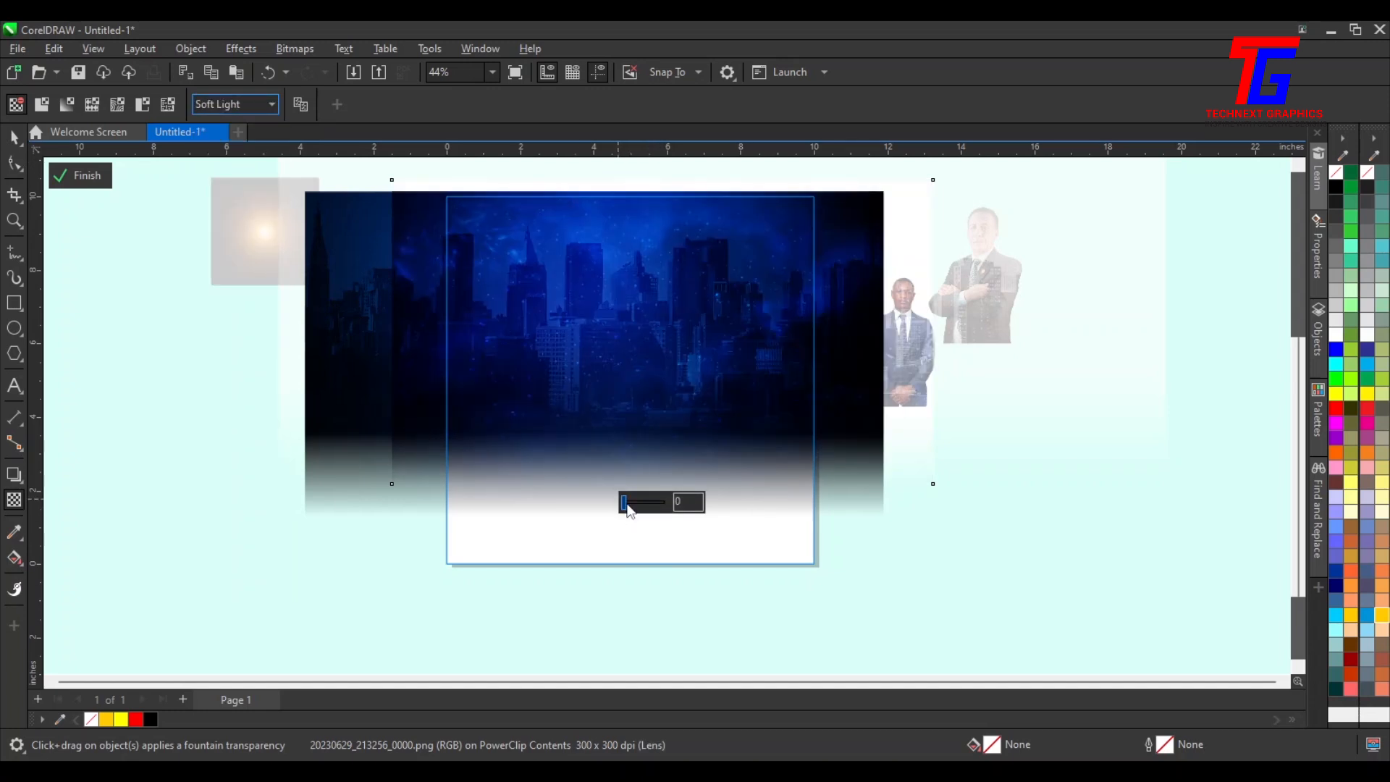
pyautogui.click(626, 511)
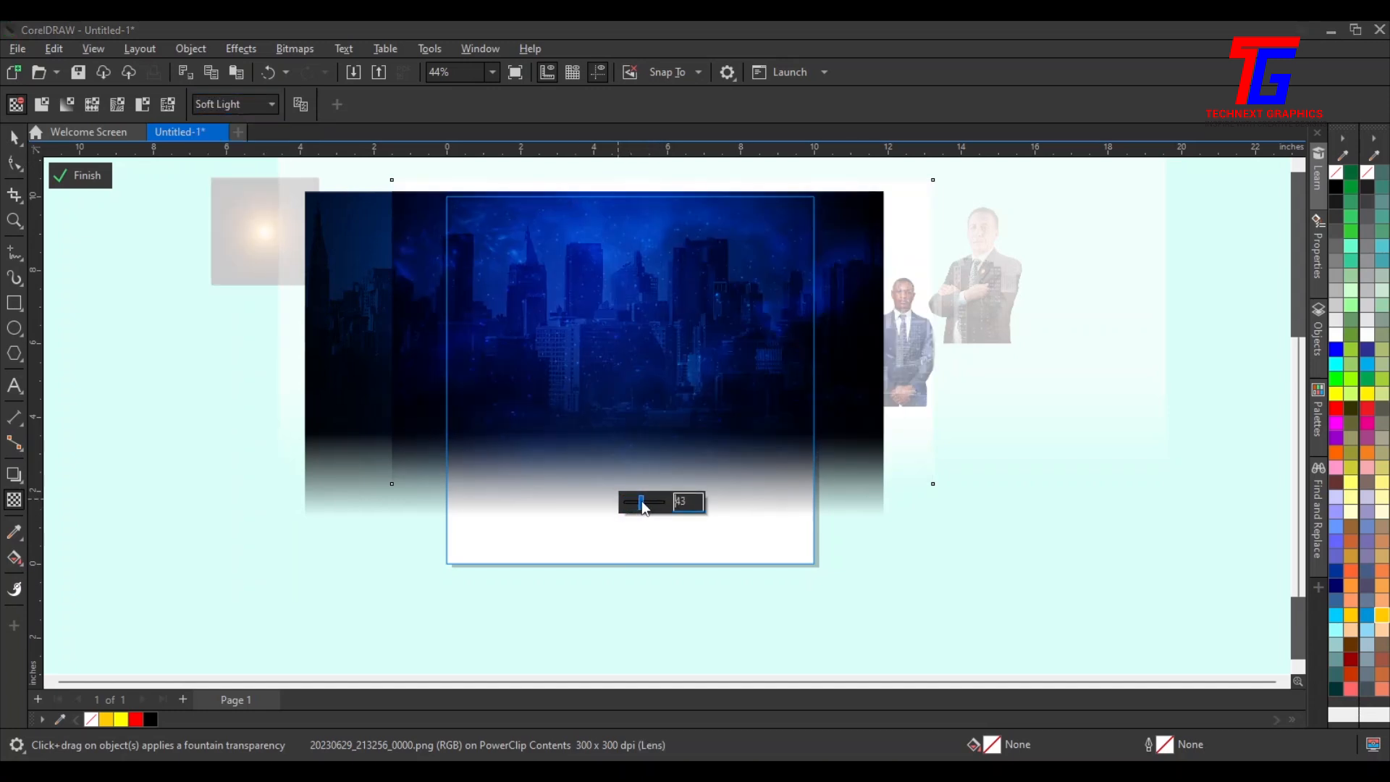
# Set the galaxy photo's transparency to 47 and finish editing the frame's contents
pyautogui.moveTo(642, 501); pyautogui.dragTo(642, 502)
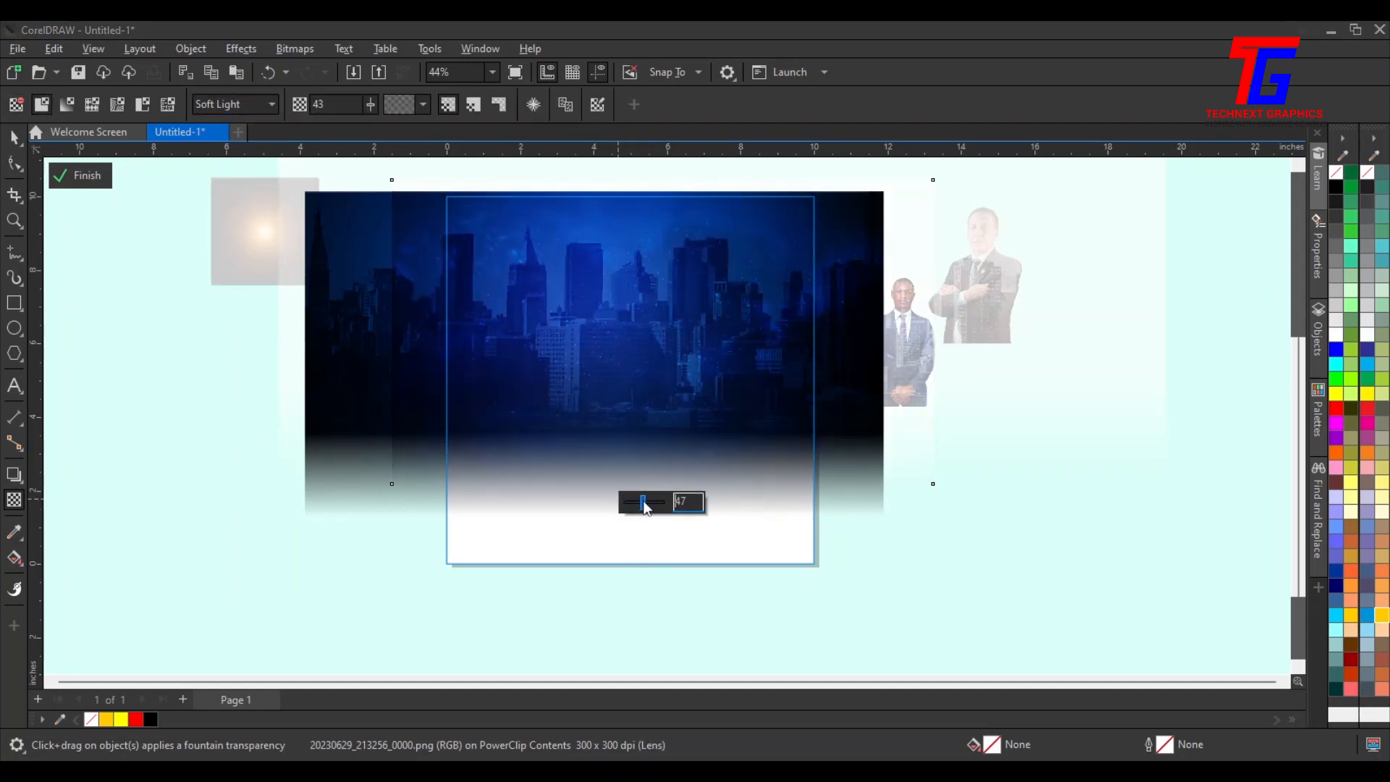
pyautogui.click(81, 175)
# Draw a rectangle about 13.3 by 4.9 inches across the lower part of the page frame
pyautogui.scroll(-1, 688, 315)
pyautogui.scroll(3, 695, 316)
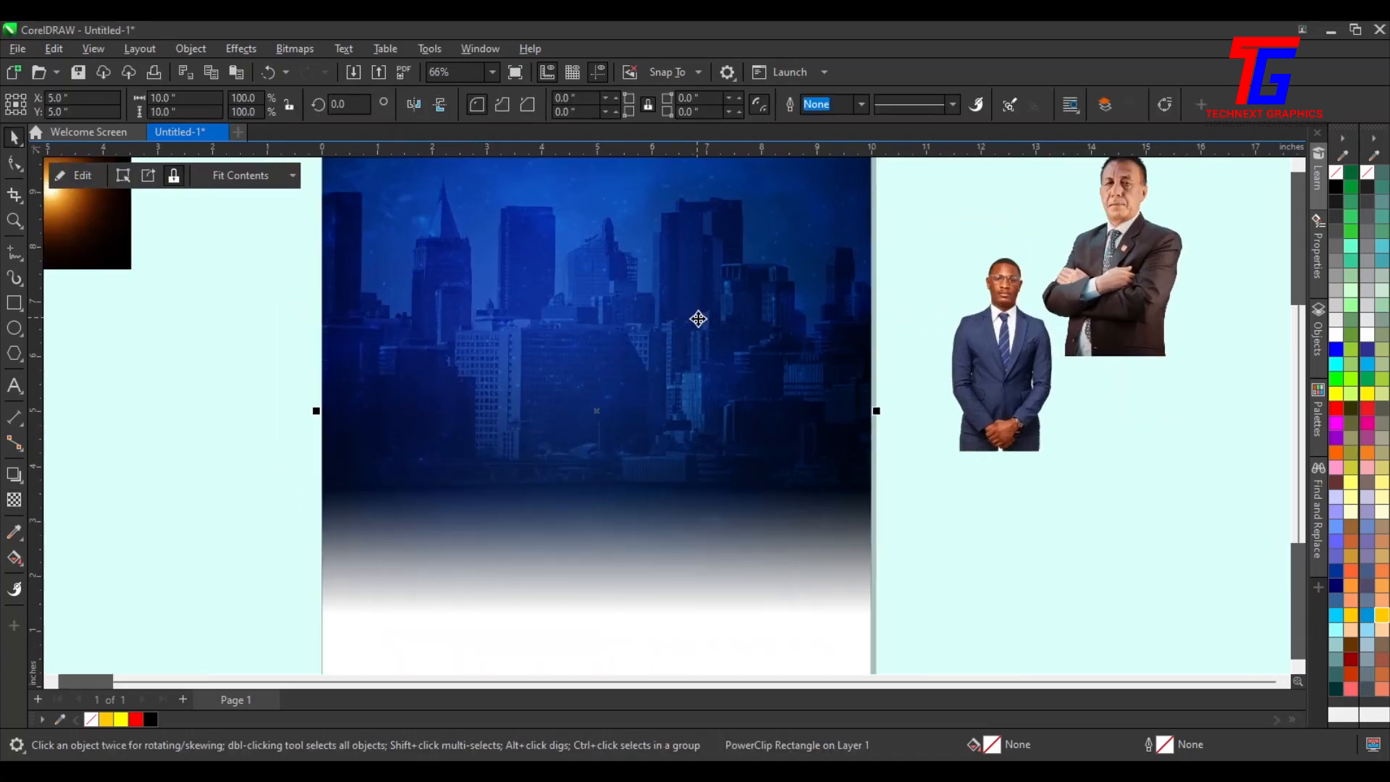
pyautogui.scroll(-2, 698, 318)
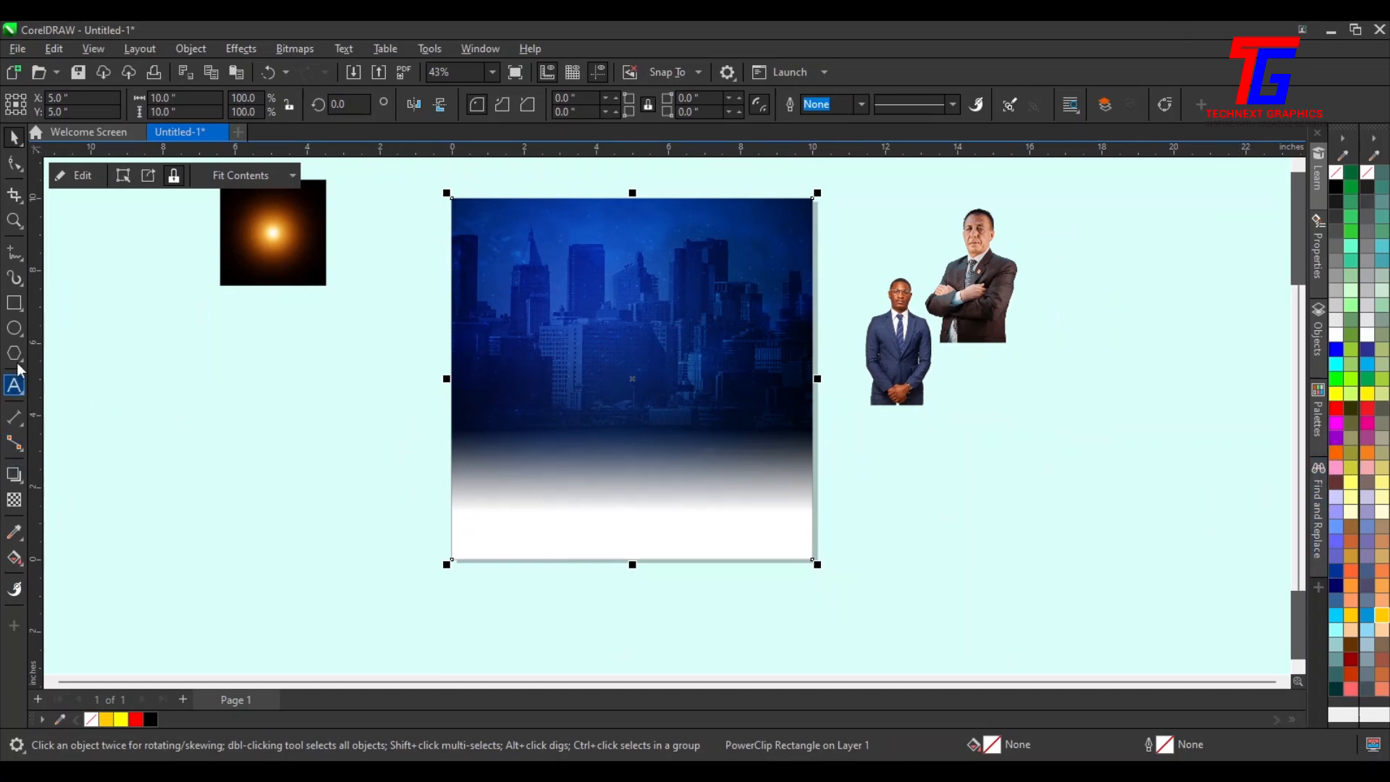
pyautogui.click(13, 302)
pyautogui.moveTo(390, 405)
pyautogui.mouseDown()
pyautogui.moveTo(714, 549)
pyautogui.moveTo(869, 580)
pyautogui.mouseUp()
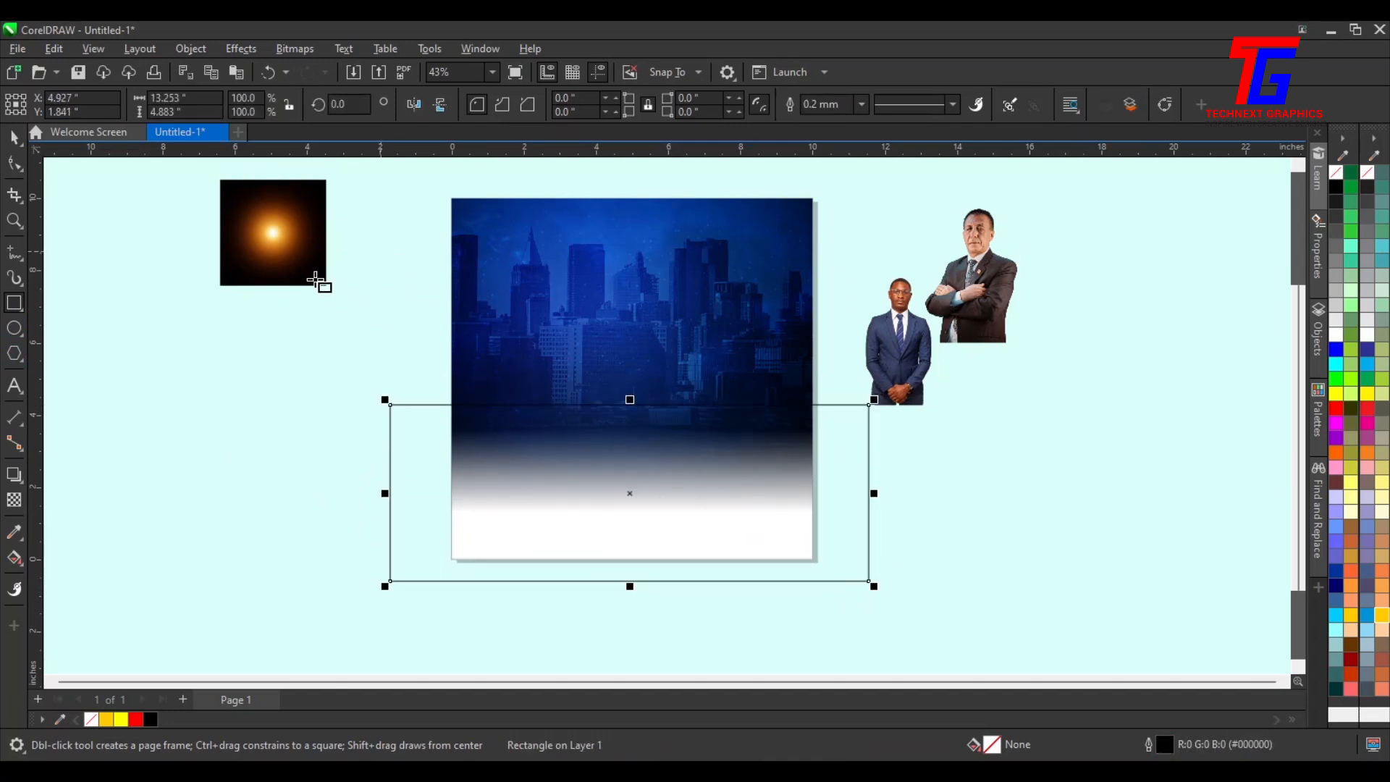
# Fill the rectangle black with no outline and raise its top edge slightly
pyautogui.click(14, 137)
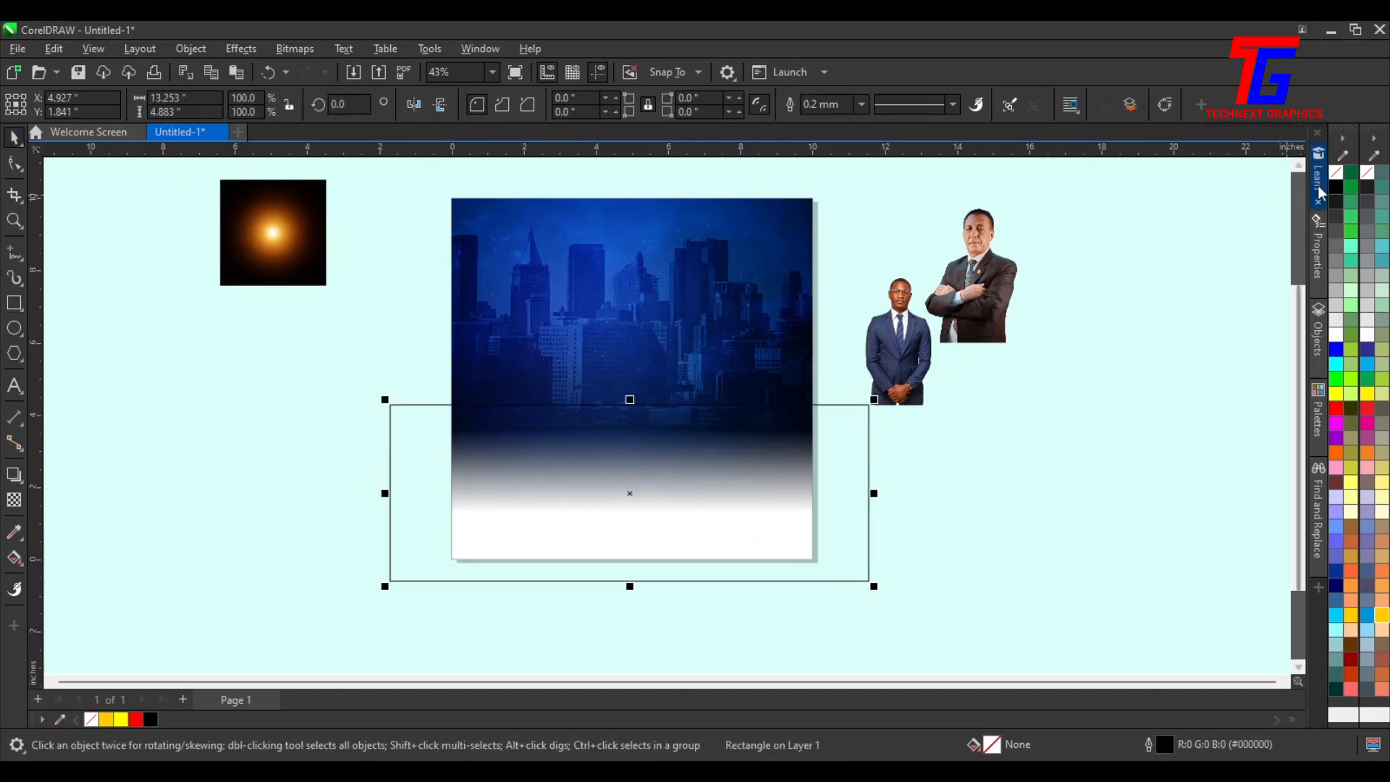
pyautogui.click(1336, 188)
pyautogui.rightClick(1336, 173)
pyautogui.moveTo(628, 397); pyautogui.dragTo(628, 381)
# Apply an upward-fading fountain transparency to the black rectangle and stretch it to about 8.3 inches tall
pyautogui.click(16, 499)
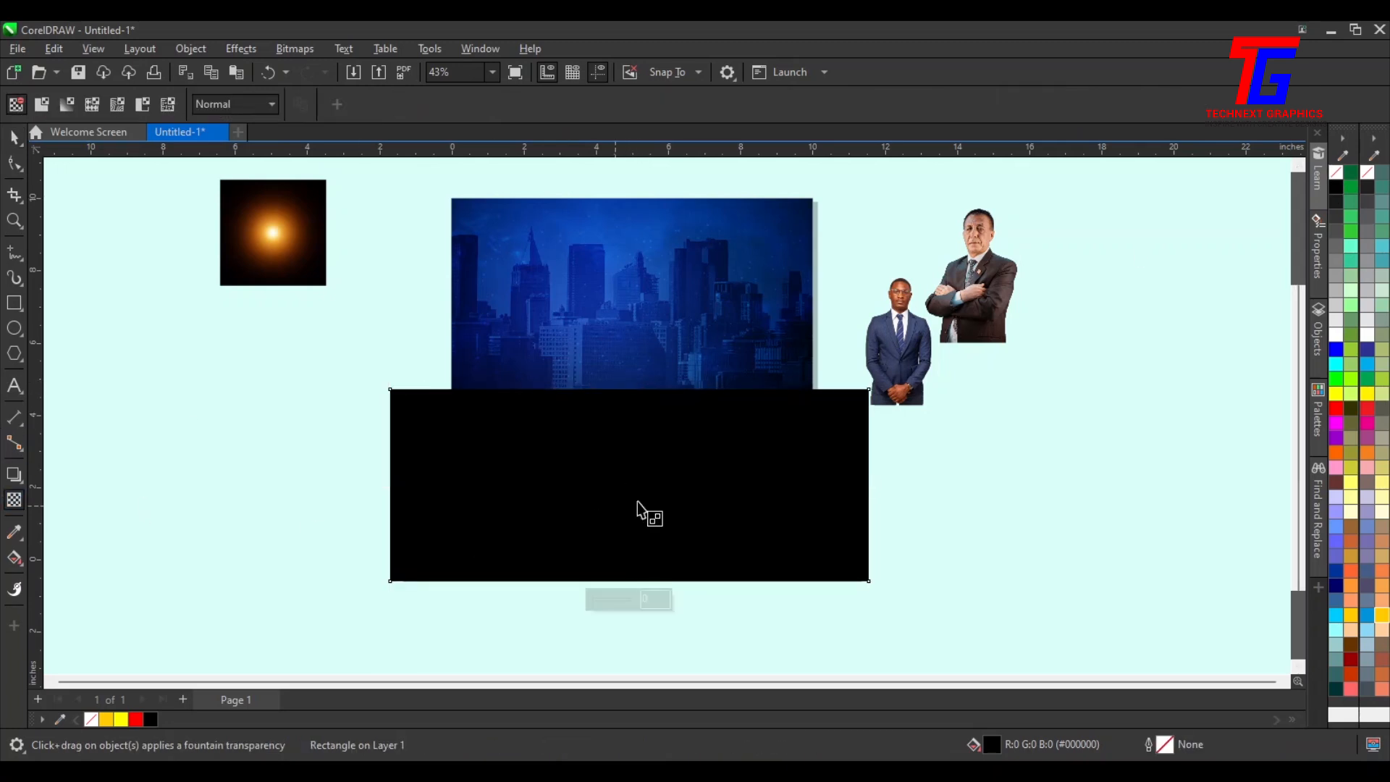
pyautogui.moveTo(661, 489); pyautogui.dragTo(662, 401)
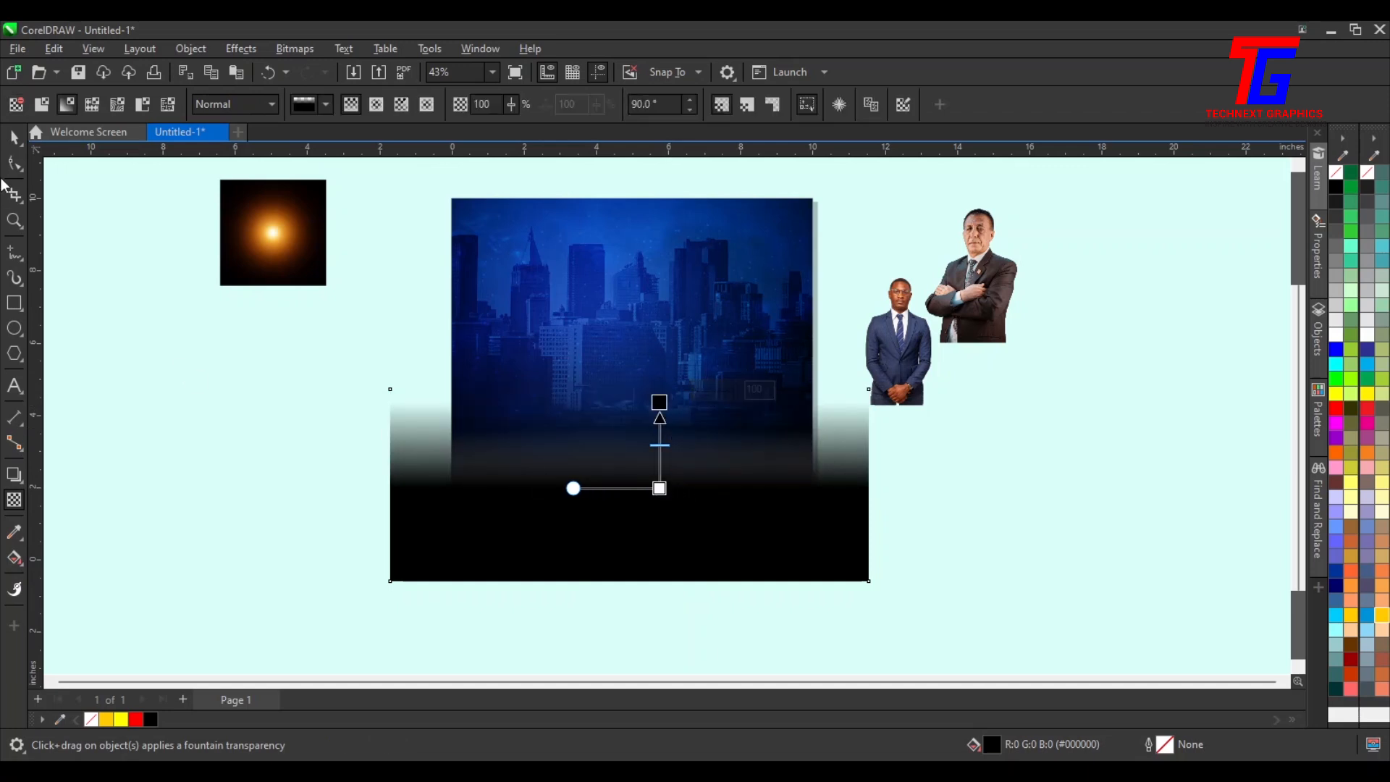
pyautogui.click(14, 139)
pyautogui.moveTo(629, 388); pyautogui.dragTo(630, 278)
# PowerClip the black rectangle inside the page frame
pyautogui.rightClick(650, 510)
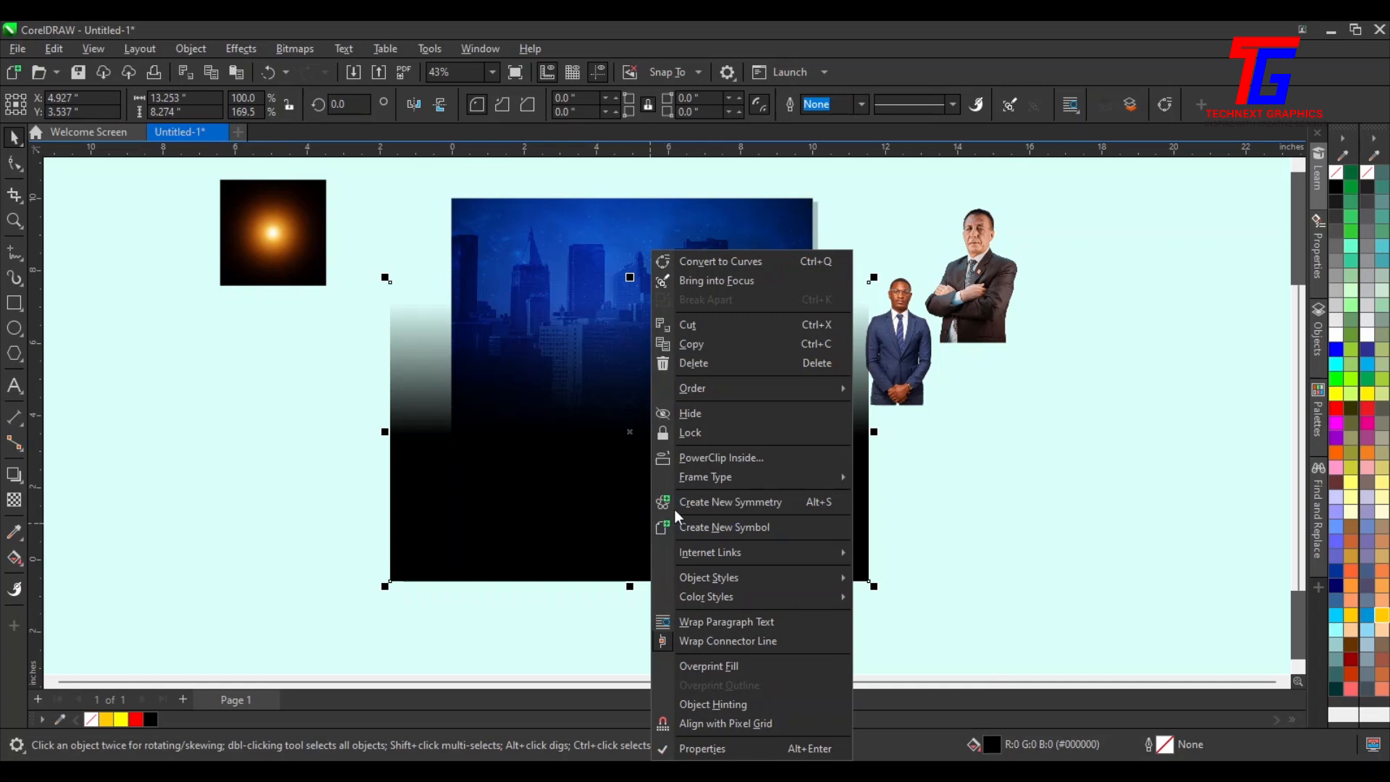
pyautogui.click(691, 459)
pyautogui.click(702, 250)
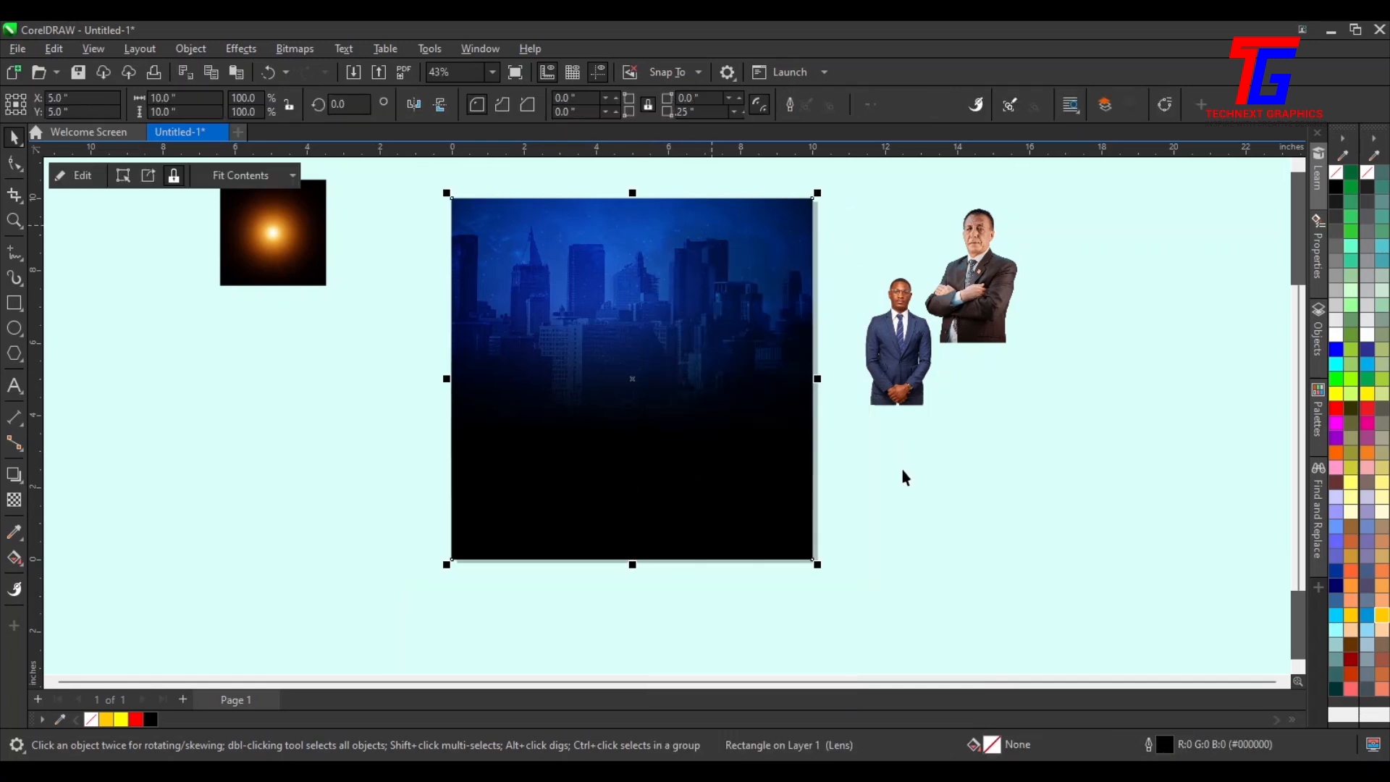
# Move the light flare image beside the frame and enlarge it to about 8.4 inches
pyautogui.click(150, 287)
pyautogui.moveTo(269, 249); pyautogui.dragTo(291, 377)
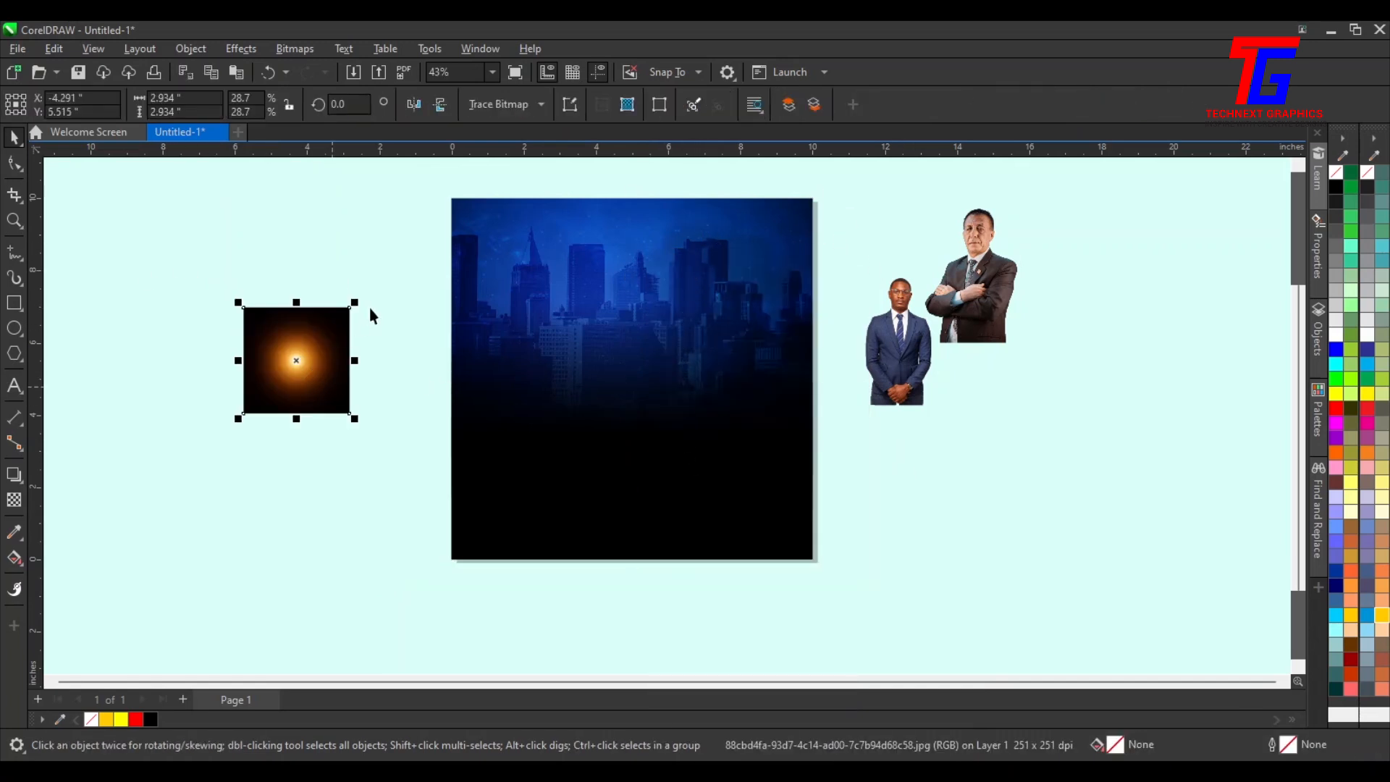
pyautogui.moveTo(359, 303); pyautogui.dragTo(464, 193)
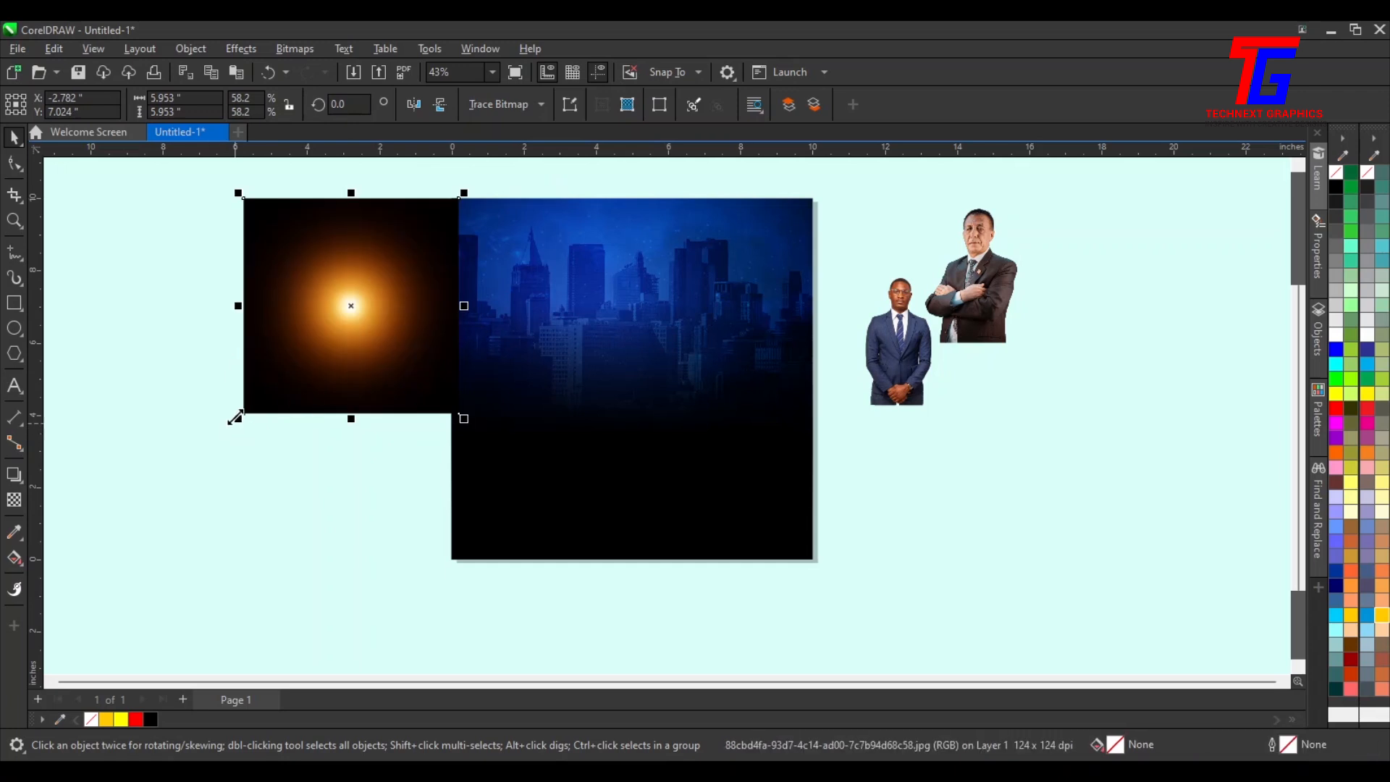
pyautogui.click(141, 504)
pyautogui.click(295, 376)
pyautogui.moveTo(238, 418); pyautogui.dragTo(153, 507)
# PowerClip the light flare image inside the page frame
pyautogui.rightClick(330, 404)
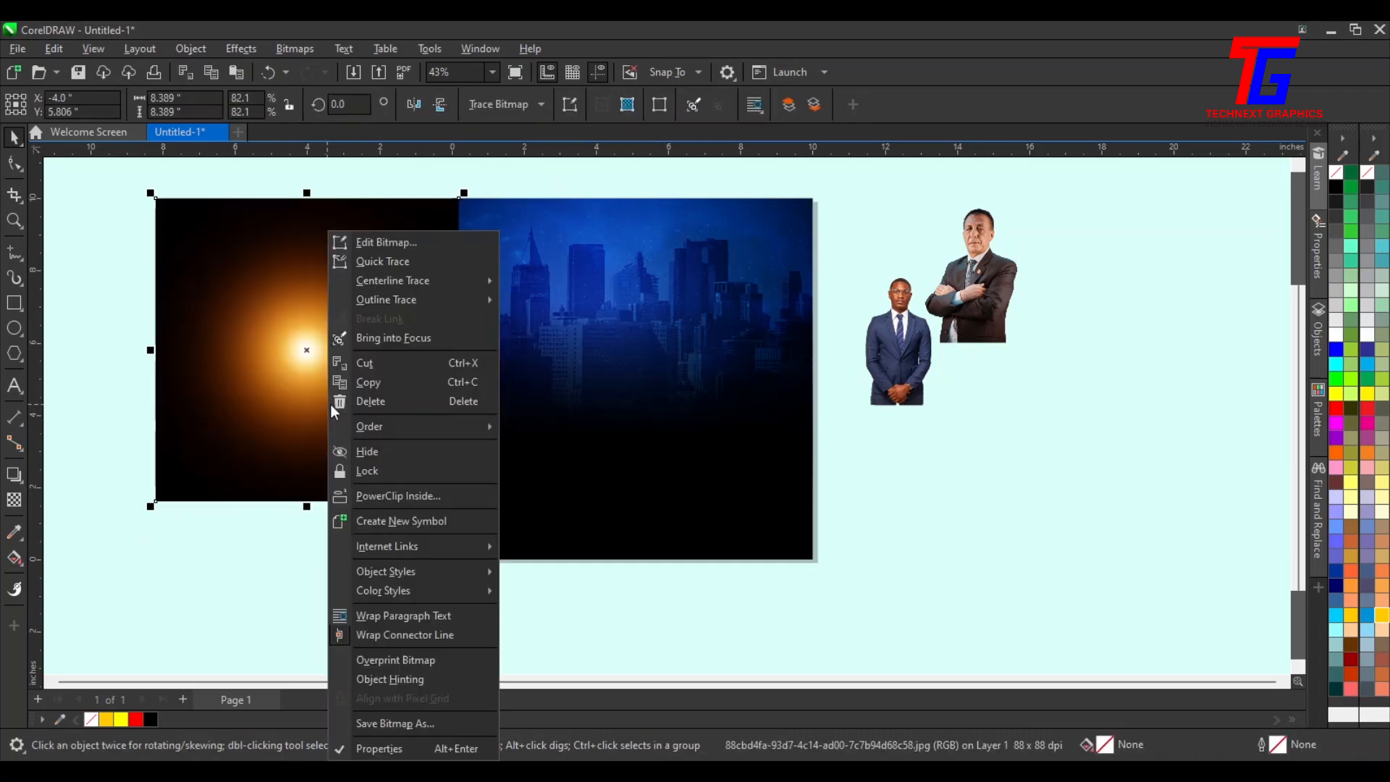
pyautogui.click(378, 496)
pyautogui.click(550, 475)
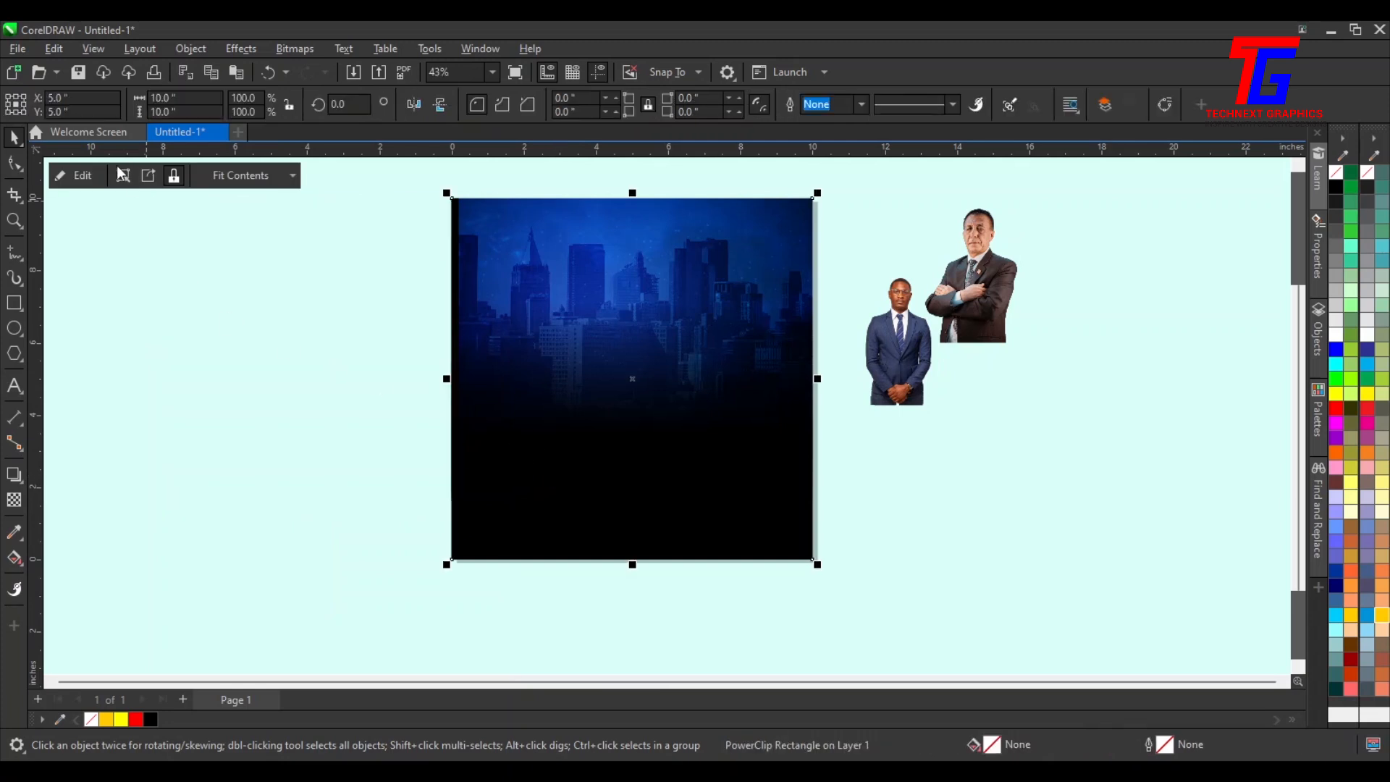
# Edit the frame's contents and duplicate the flare onto the right side, enlarging the copy to about 11.9 inches
pyautogui.click(97, 181)
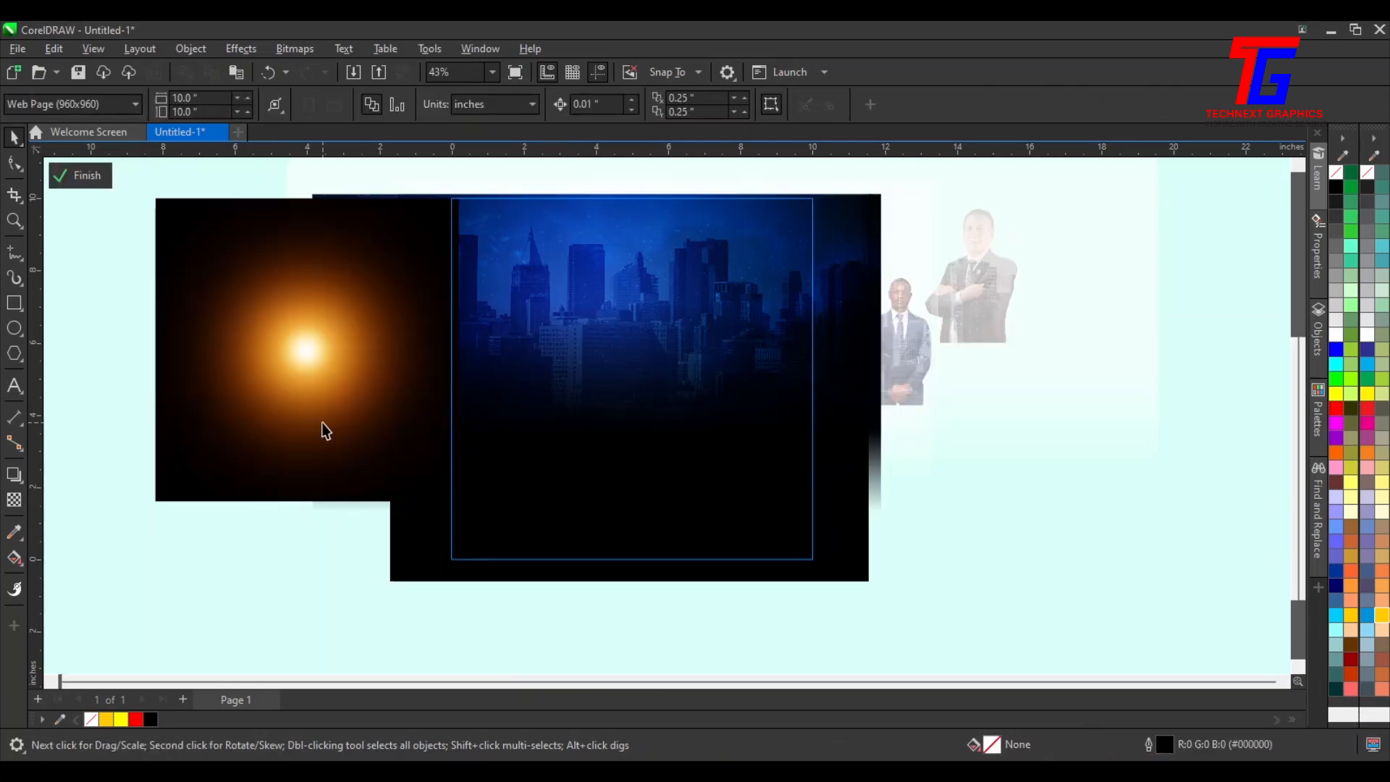
pyautogui.moveTo(298, 379); pyautogui.dragTo(998, 428)
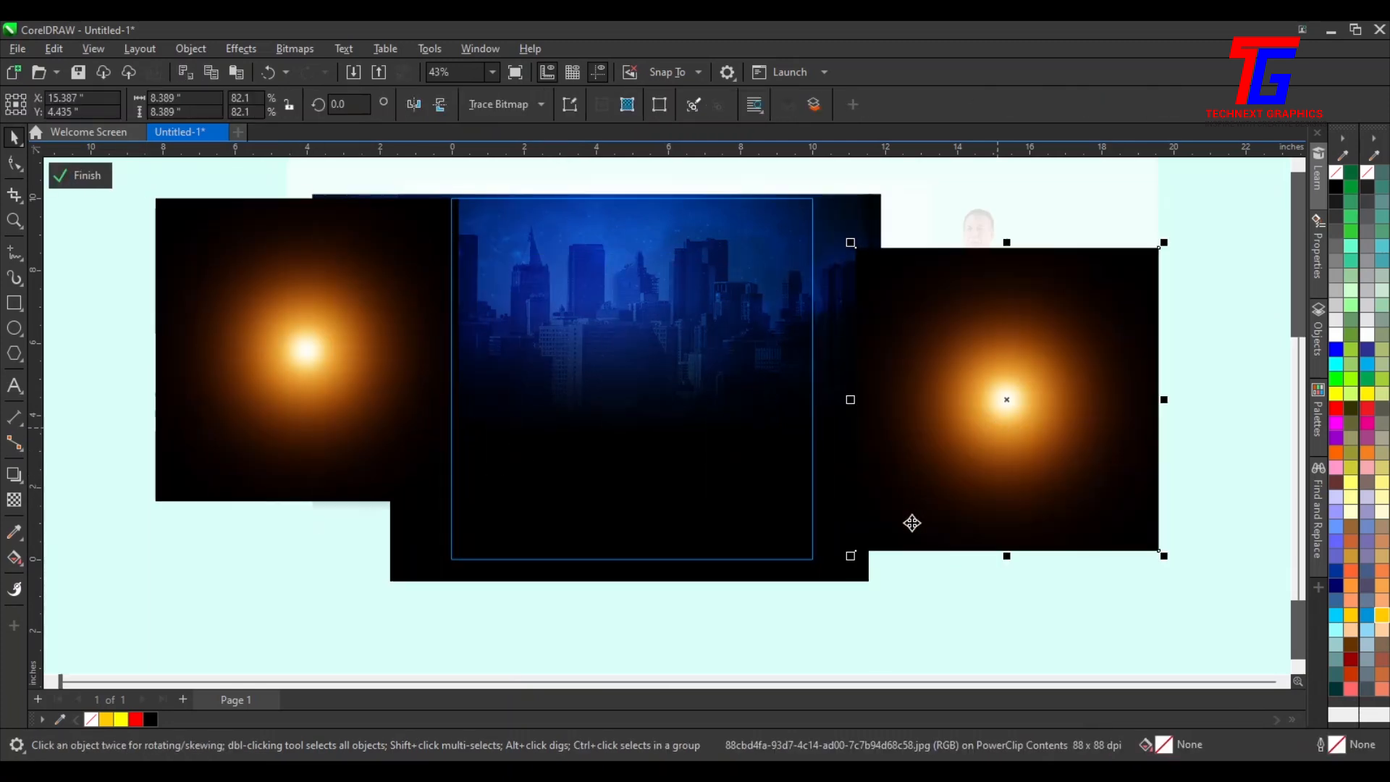
pyautogui.moveTo(850, 559); pyautogui.dragTo(775, 633)
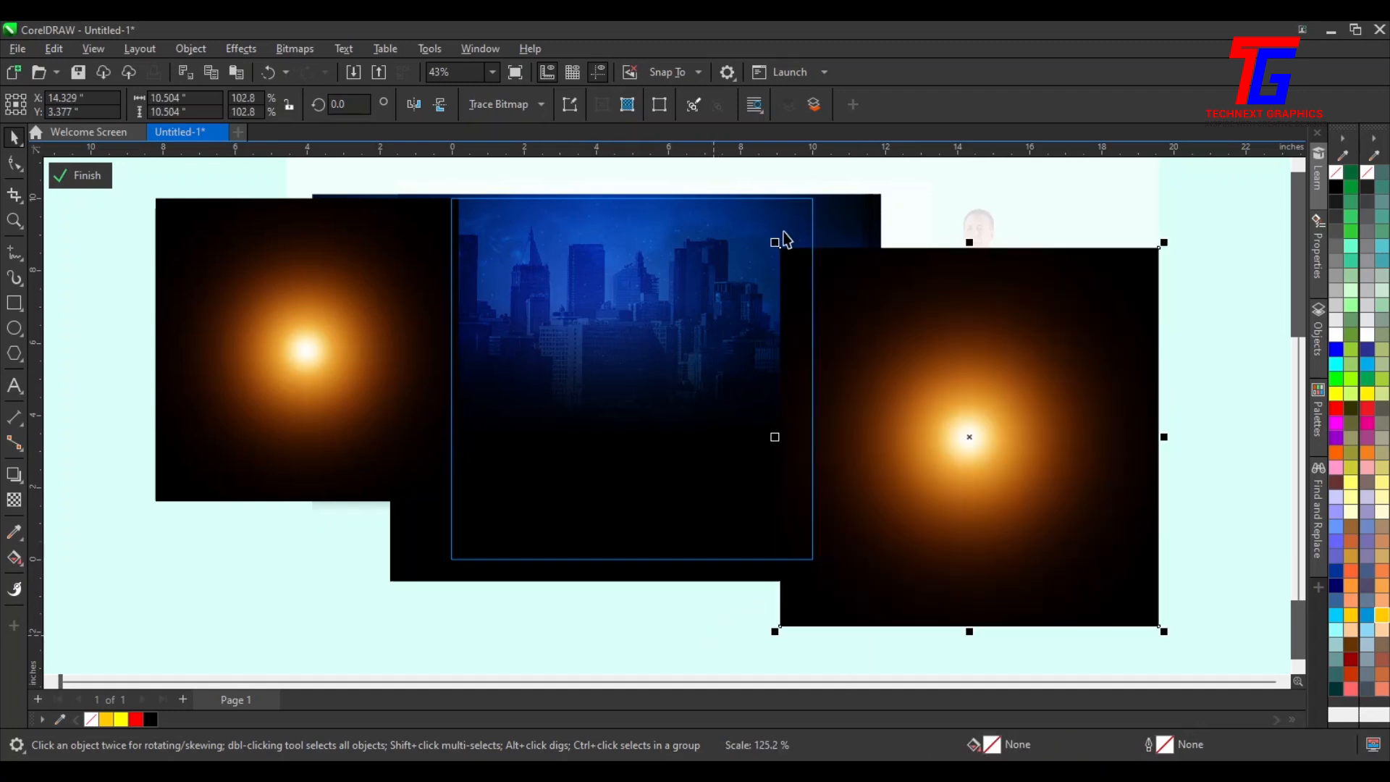
pyautogui.moveTo(775, 244); pyautogui.dragTo(726, 193)
pyautogui.moveTo(1037, 447); pyautogui.dragTo(958, 403)
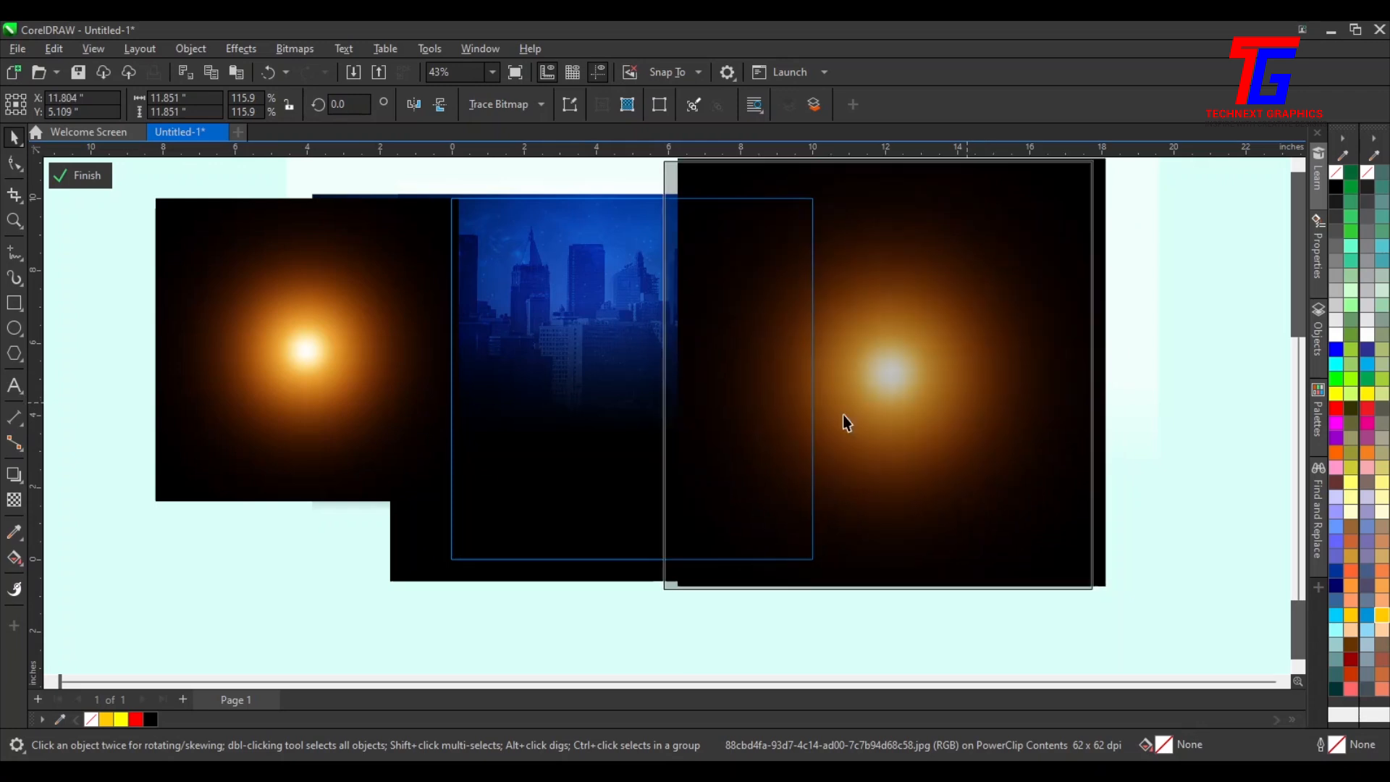
# Set the right flare's transparency merge mode to Screen
pyautogui.click(13, 501)
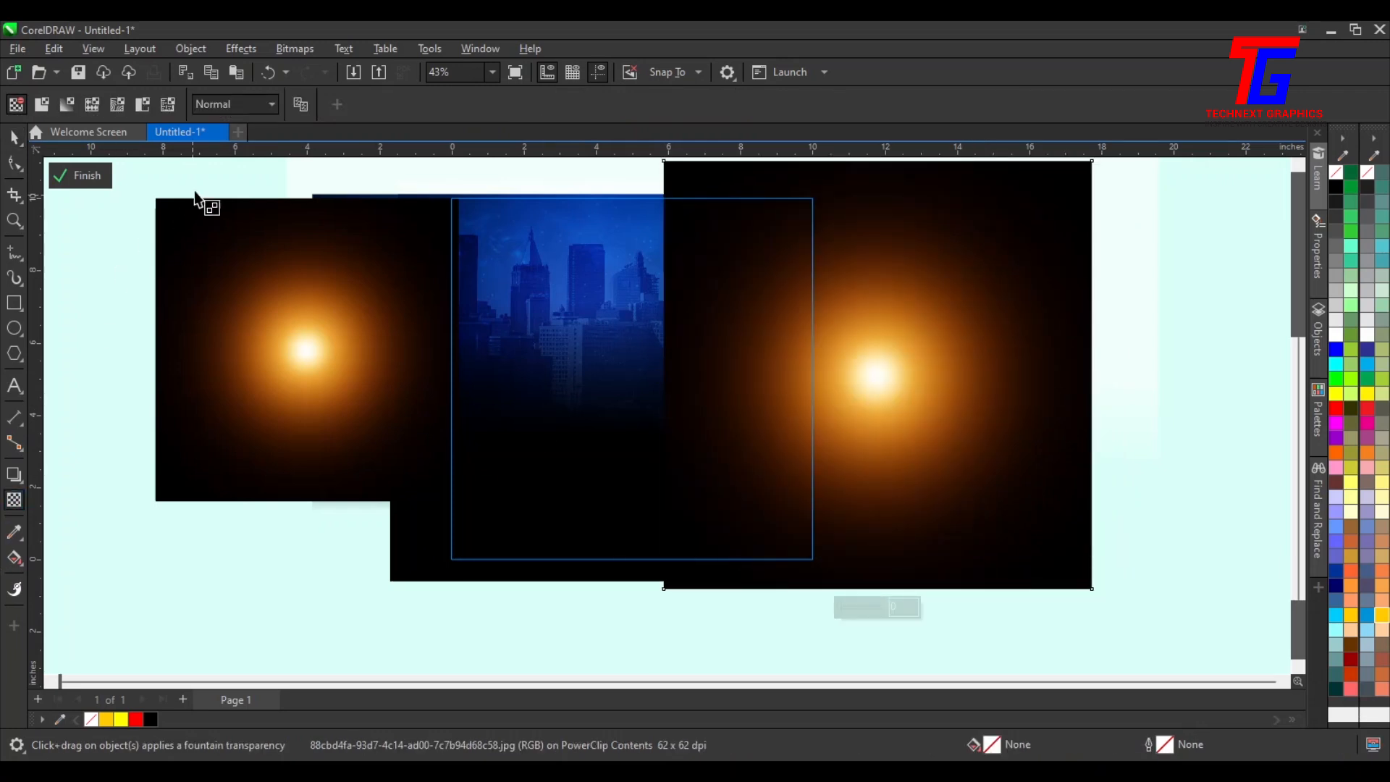
pyautogui.click(242, 103)
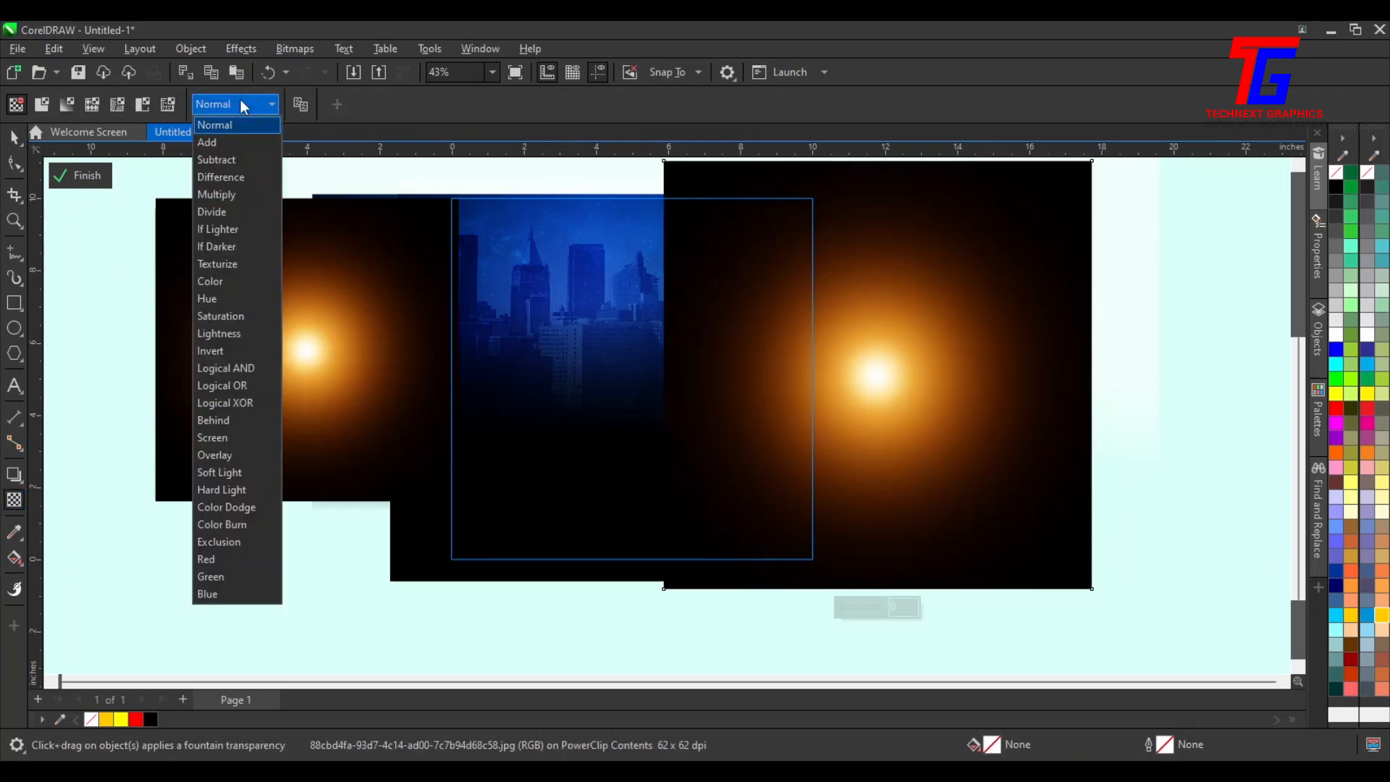
pyautogui.click(230, 436)
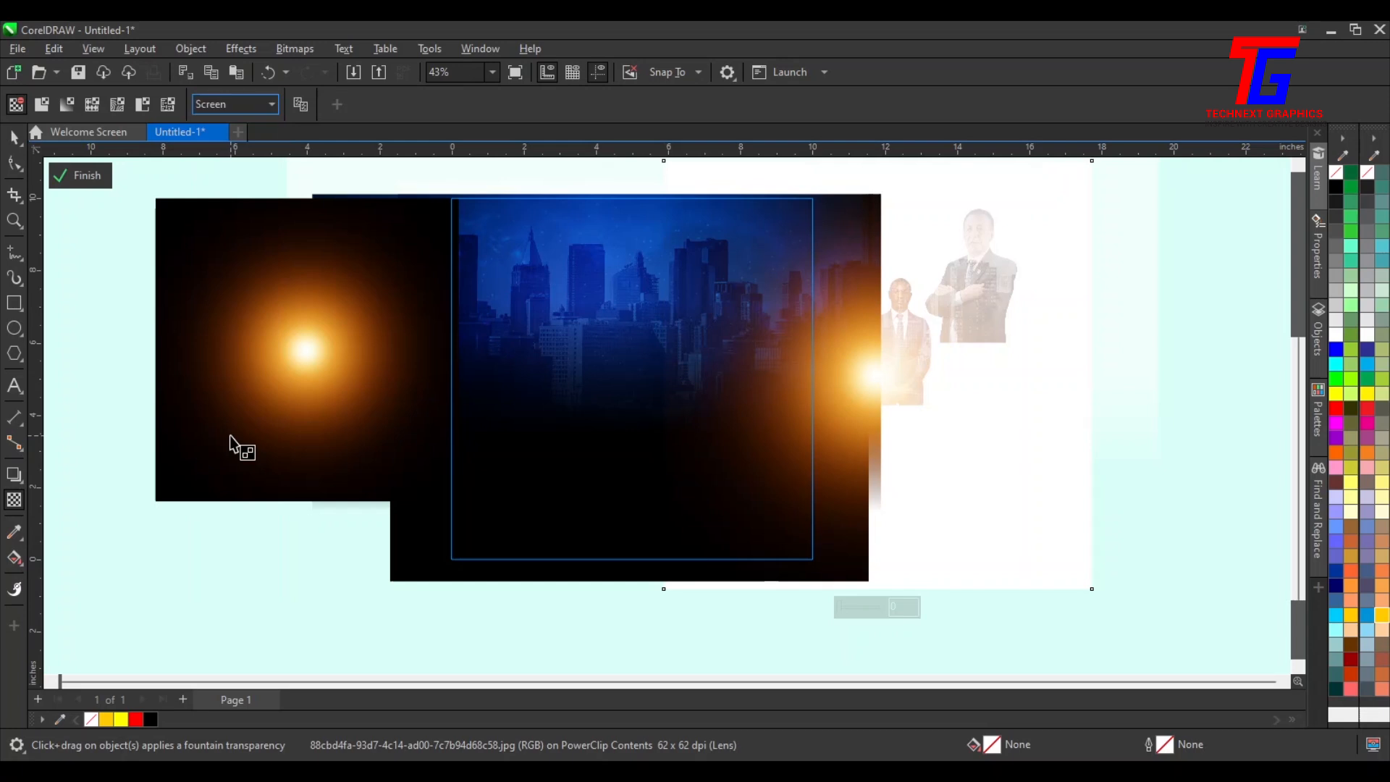
# Enlarge the right flare to about 12.4 inches and shift it toward the frame's right edge
pyautogui.click(16, 139)
pyautogui.moveTo(1098, 595); pyautogui.dragTo(1115, 612)
pyautogui.moveTo(897, 441); pyautogui.dragTo(875, 418)
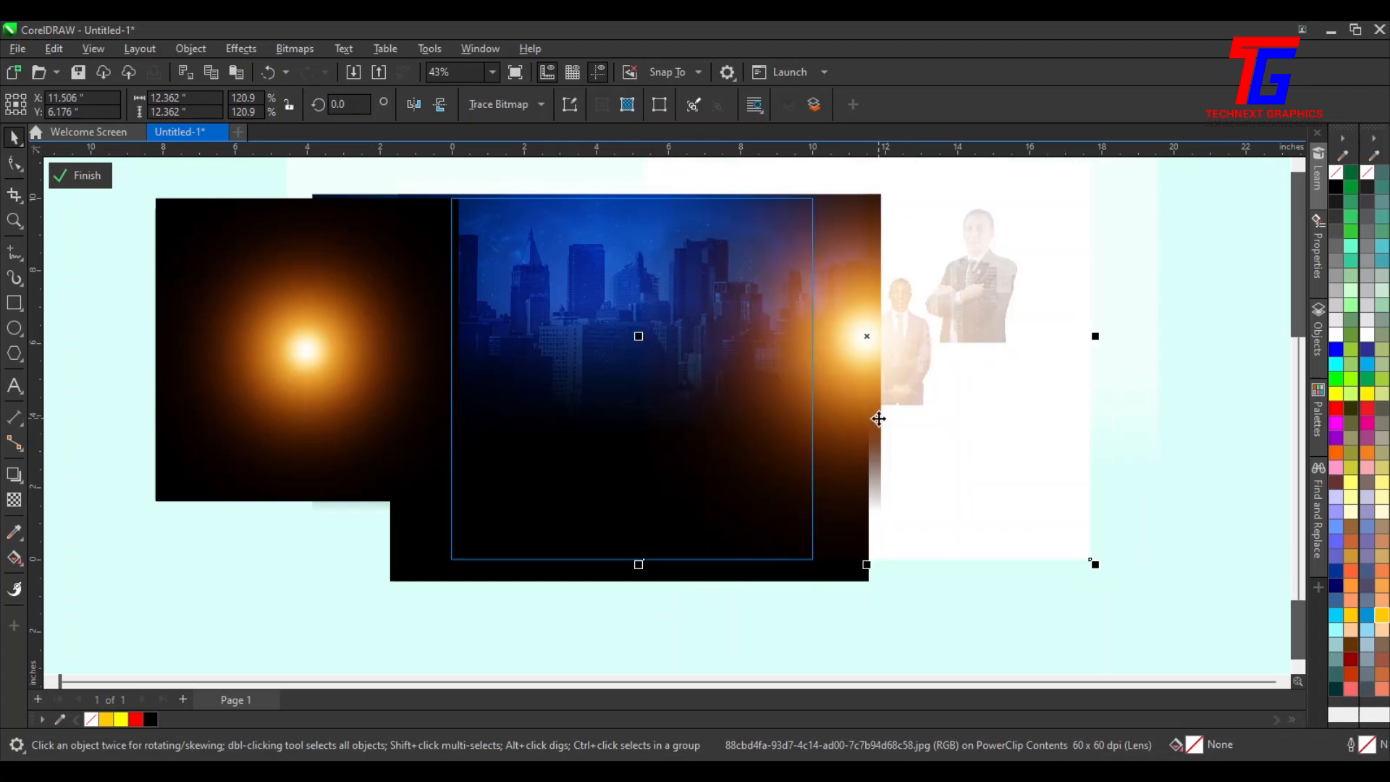
# Move the left flare toward the frame's upper left and scale it to about 8.2 inches
pyautogui.moveTo(296, 466); pyautogui.dragTo(332, 500)
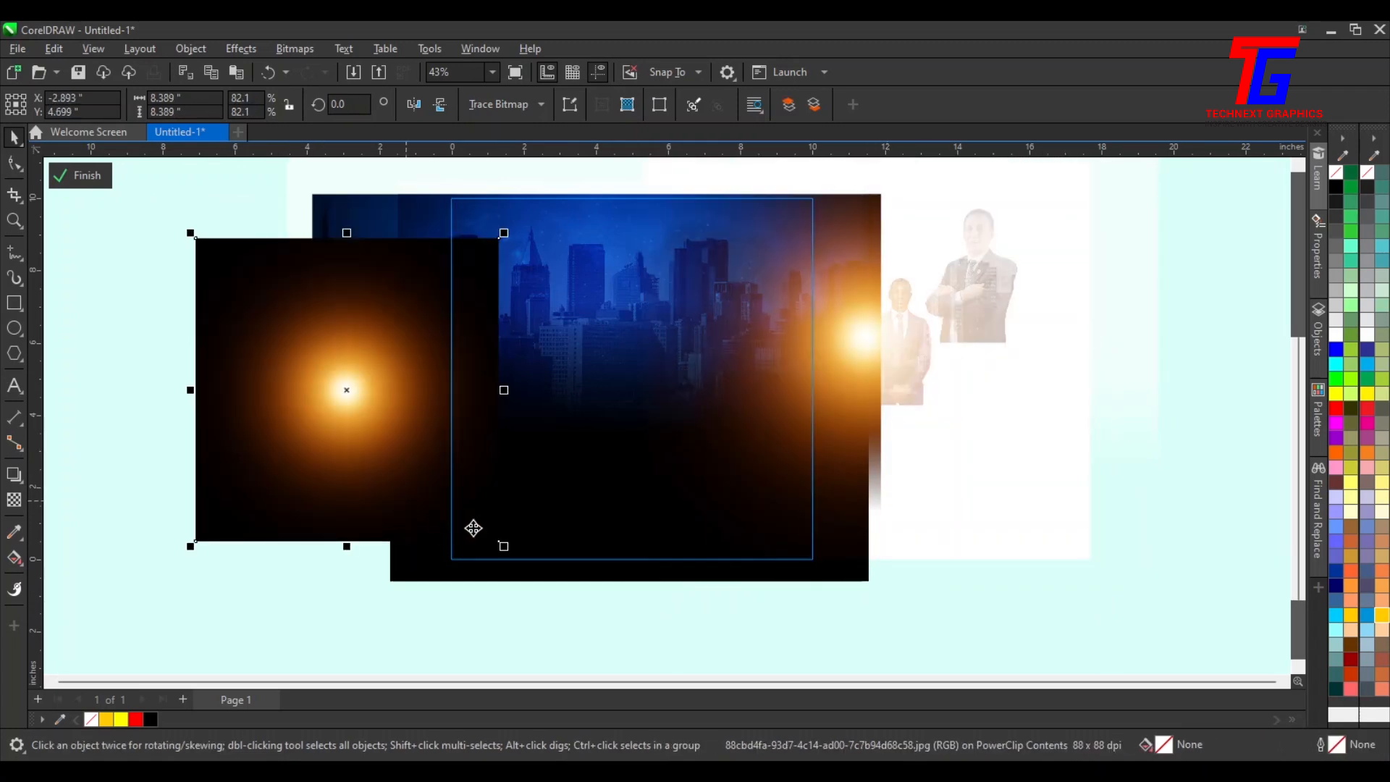
pyautogui.moveTo(497, 543); pyautogui.dragTo(489, 534)
pyautogui.moveTo(394, 409); pyautogui.dragTo(450, 332)
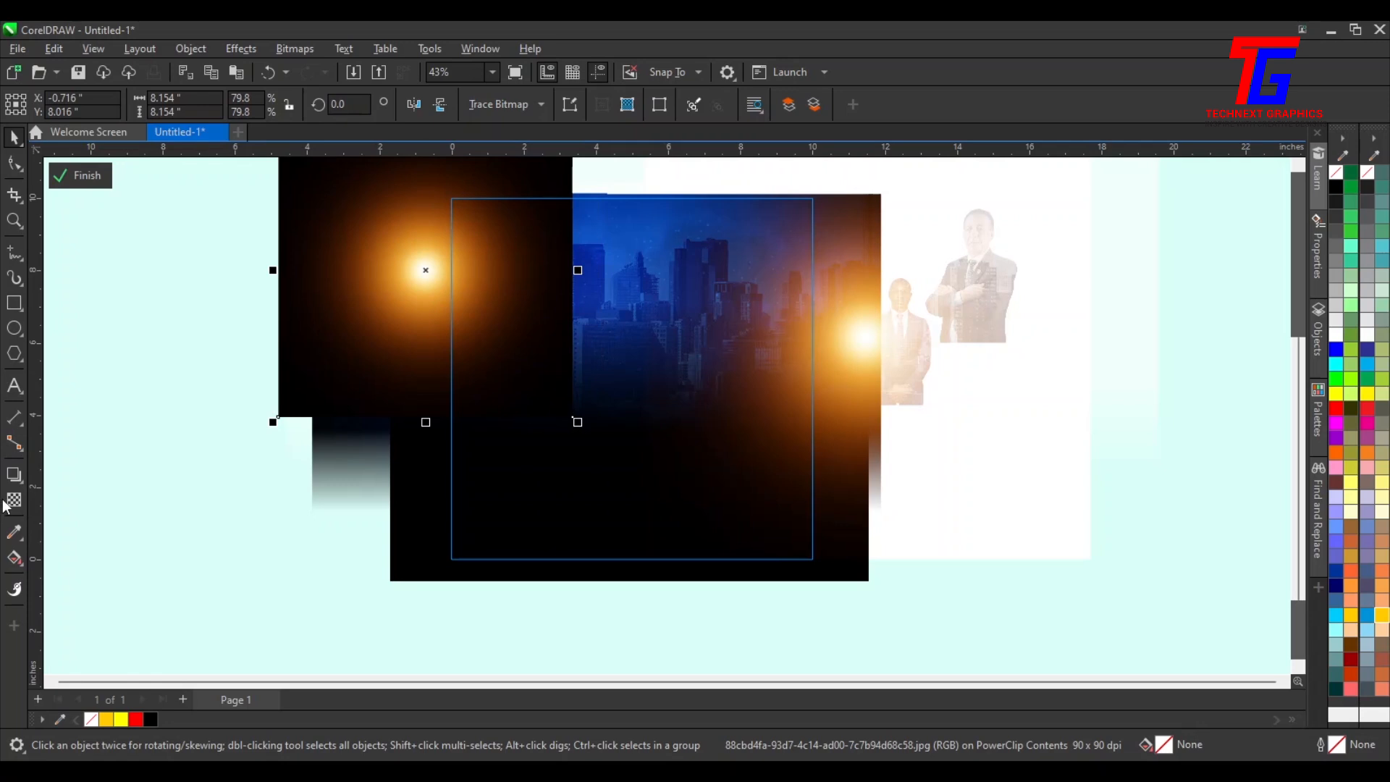
# Set the left flare's transparency merge mode to Screen
pyautogui.click(13, 500)
pyautogui.click(250, 100)
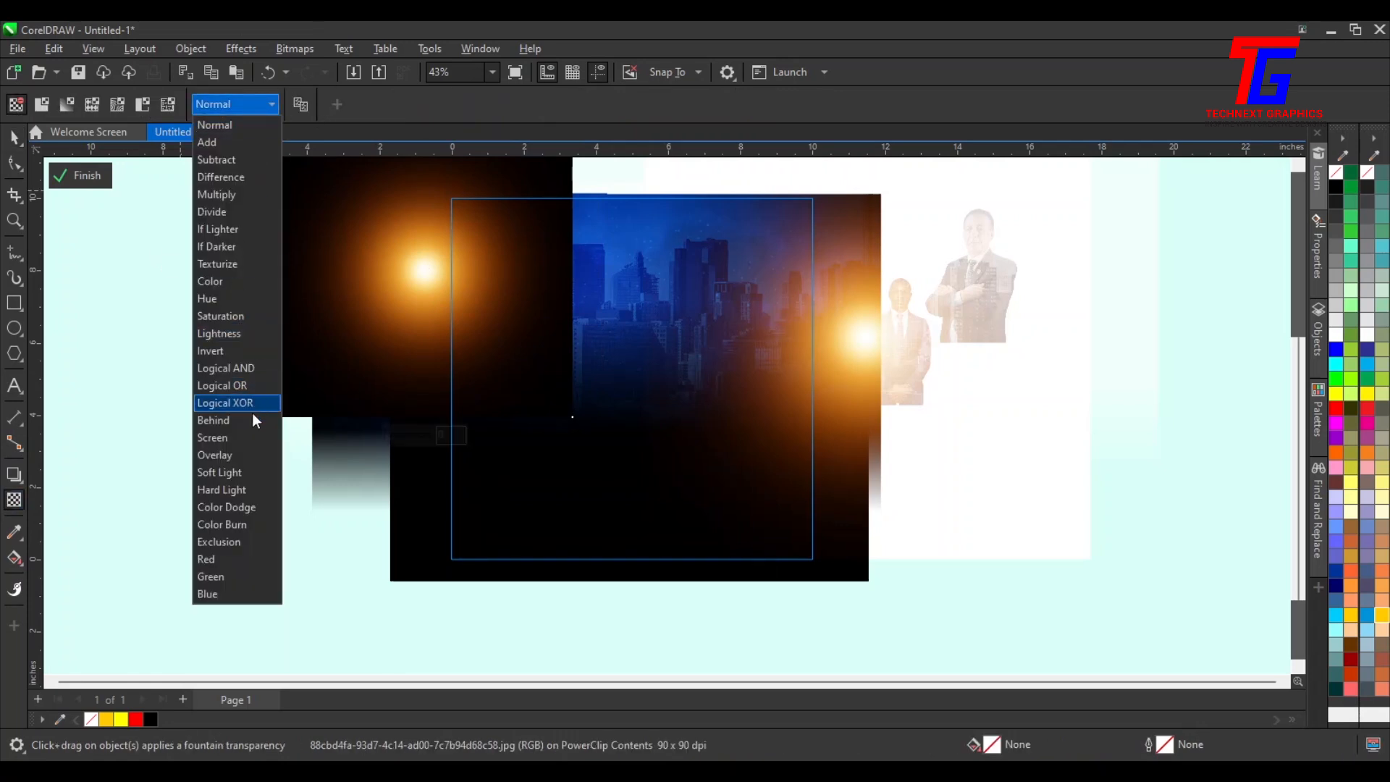
pyautogui.click(237, 439)
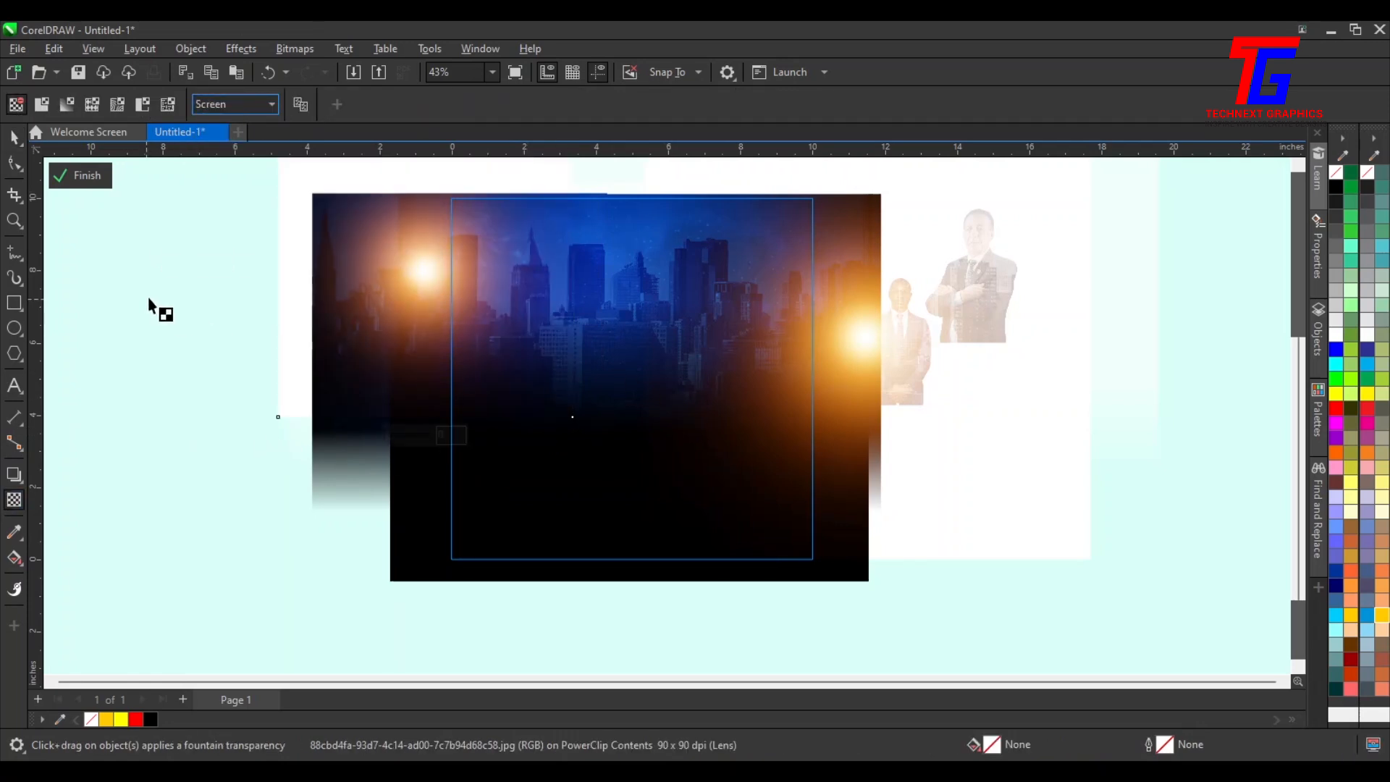
# Enlarge the left flare to about 11 inches and finish editing the frame's contents
pyautogui.click(15, 137)
pyautogui.moveTo(578, 424); pyautogui.dragTo(439, 316)
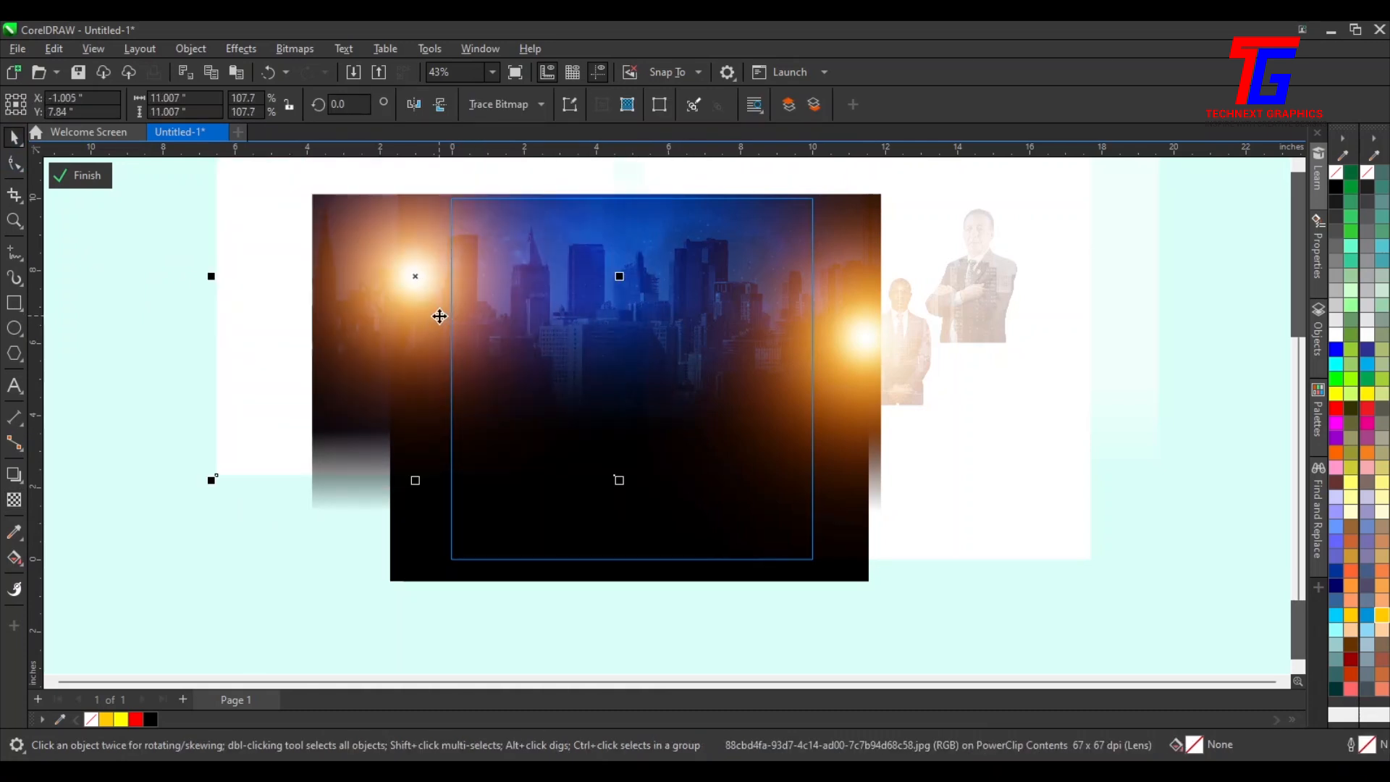
pyautogui.click(107, 183)
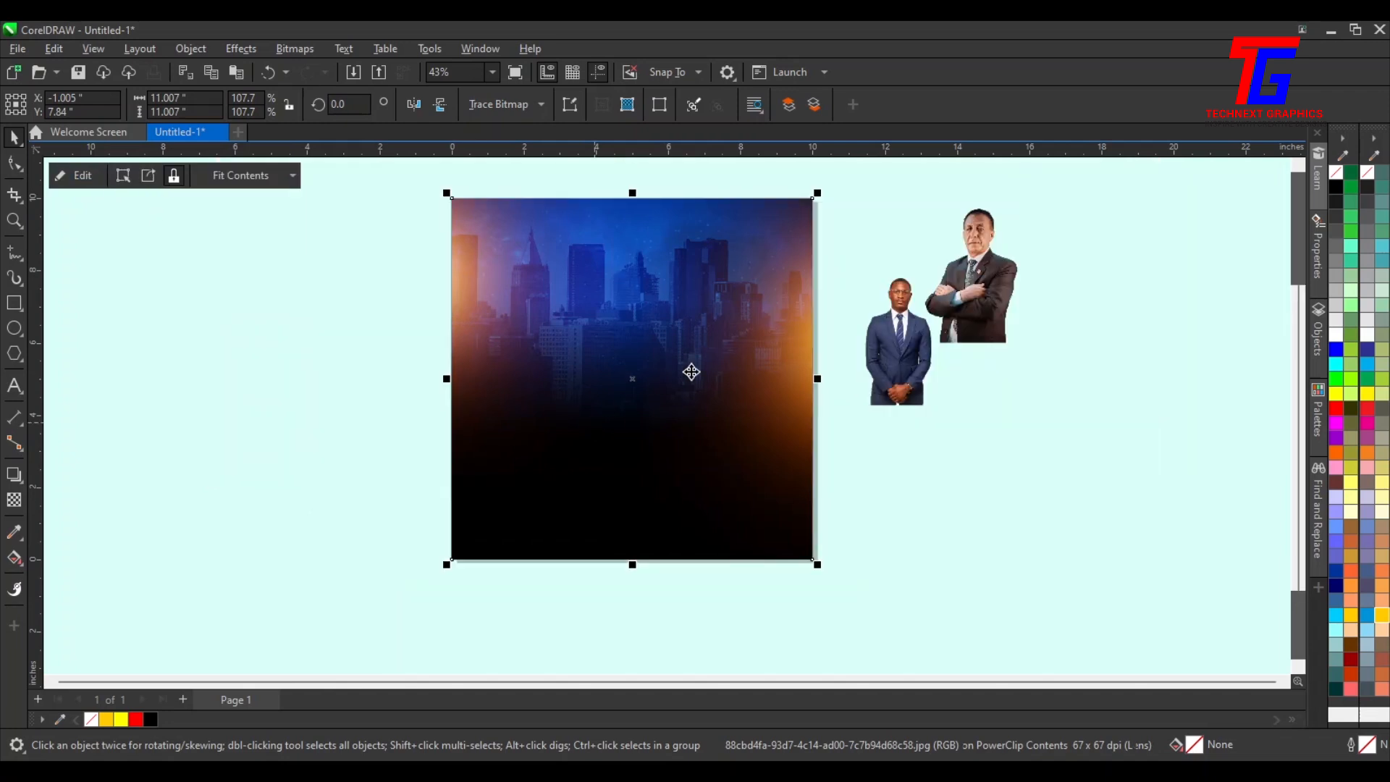
# Enlarge the younger man's photo over the flyer and scale the older man's photo to about 5.1 inches in front of him
pyautogui.scroll(1, 690, 427)
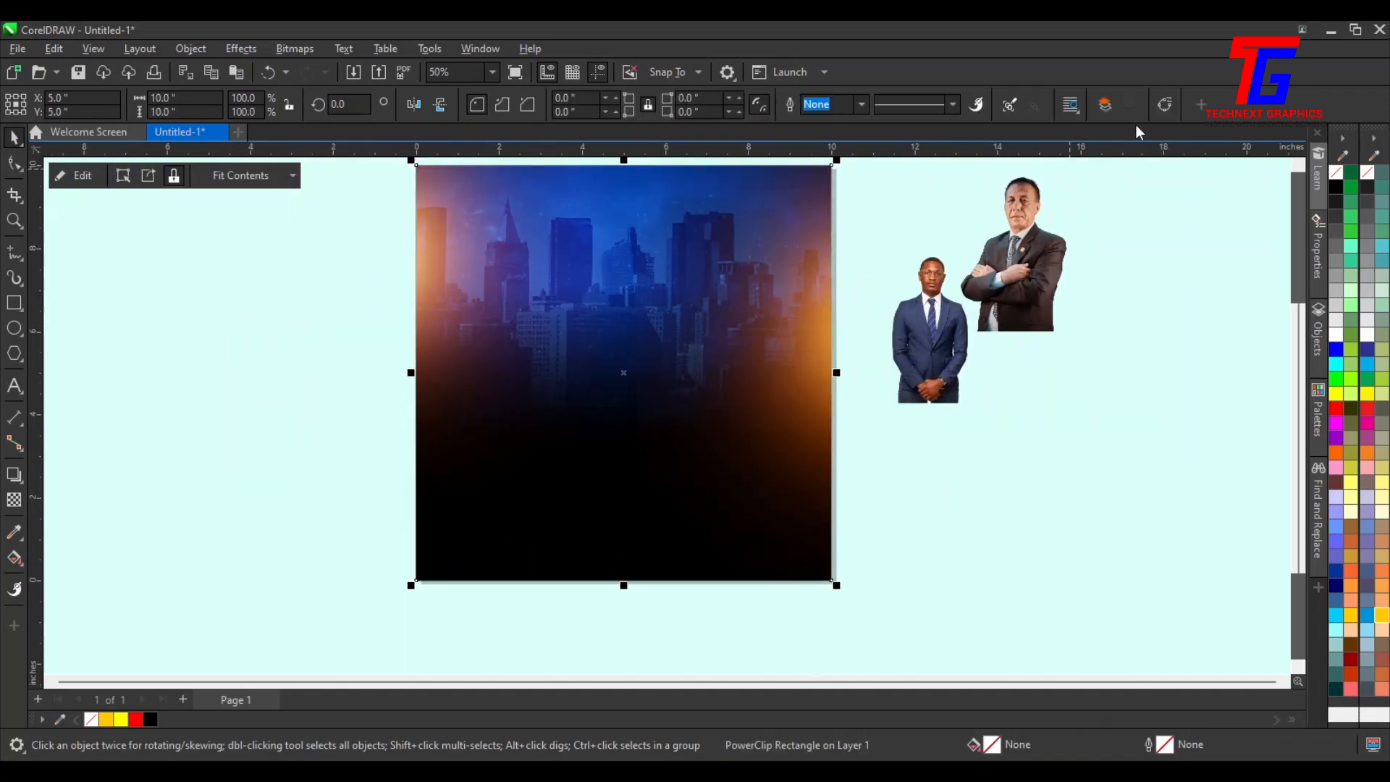
pyautogui.moveTo(940, 345); pyautogui.dragTo(579, 571)
pyautogui.moveTo(1053, 290); pyautogui.dragTo(516, 434)
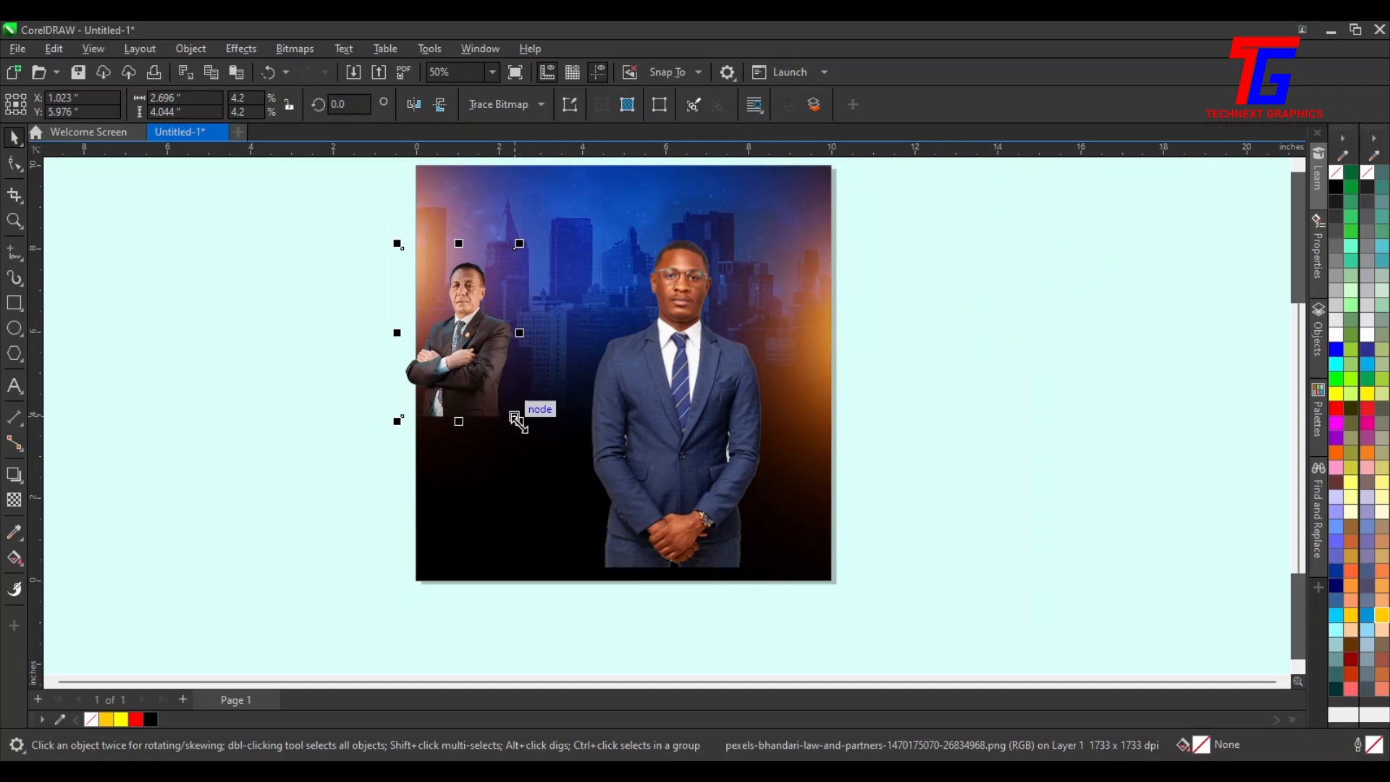
pyautogui.moveTo(685, 584); pyautogui.dragTo(694, 566)
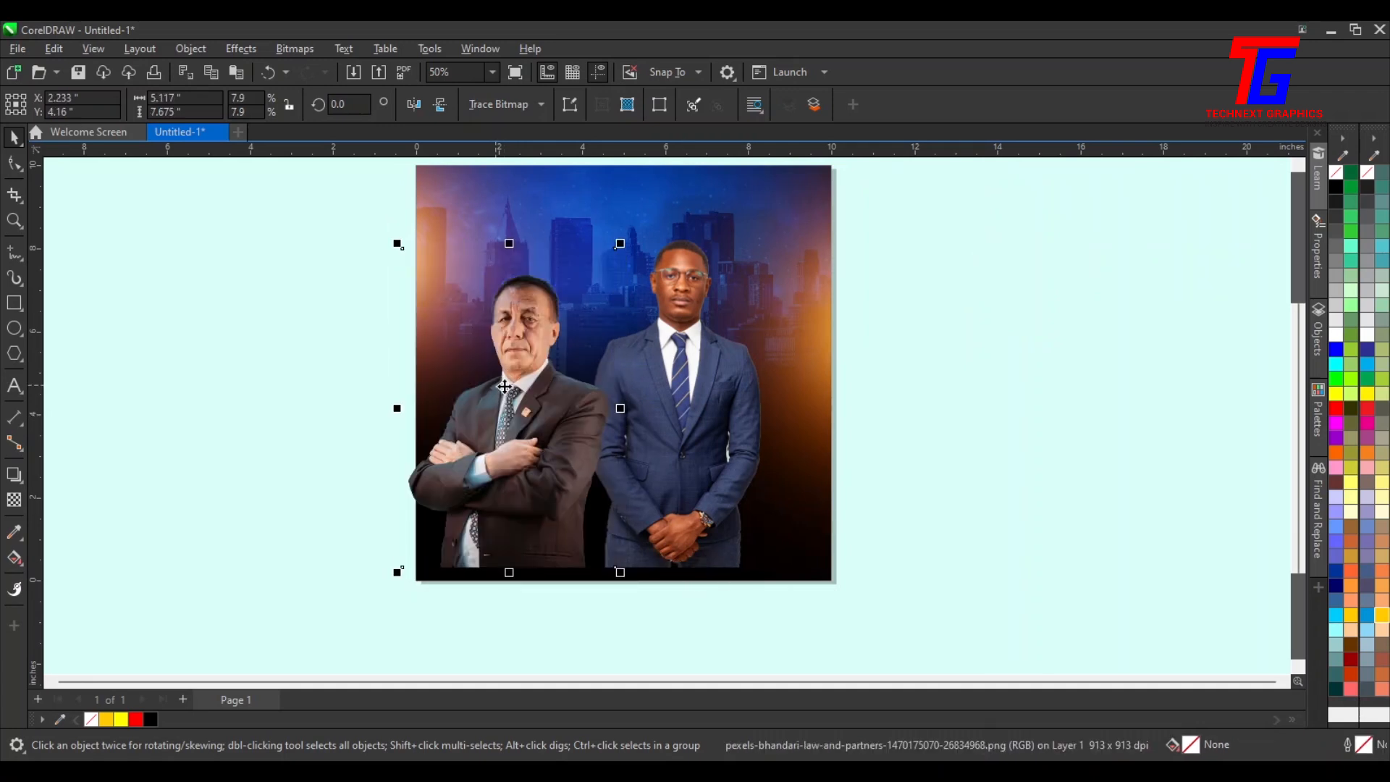
pyautogui.moveTo(580, 371); pyautogui.dragTo(688, 347)
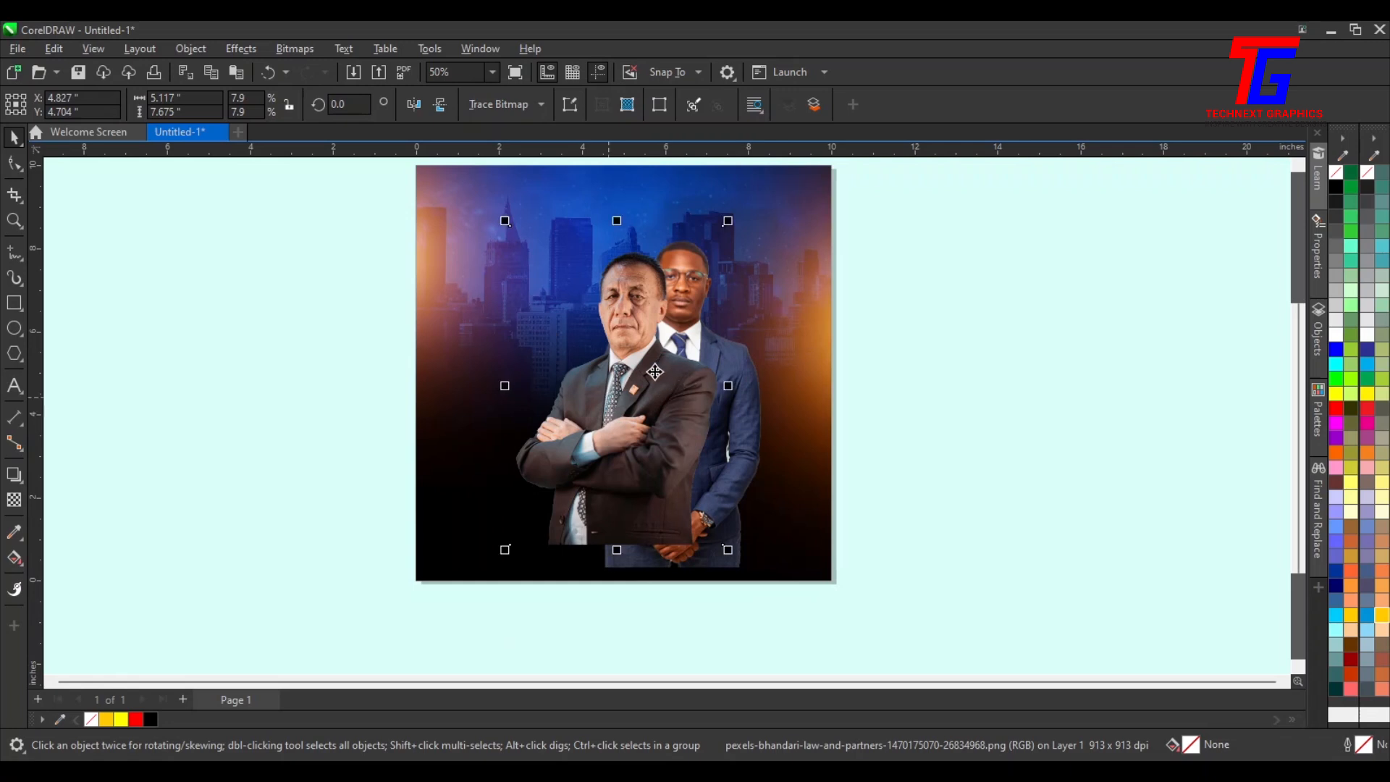
# Shrink the older man's photo to about 4.2 inches and reposition it beside the younger man
pyautogui.scroll(1, 655, 372)
pyautogui.moveTo(648, 404); pyautogui.dragTo(1384, 425)
pyautogui.moveTo(1294, 445)
pyautogui.mouseDown()
pyautogui.moveTo(1303, 470)
pyautogui.moveTo(1298, 419)
pyautogui.mouseUp()
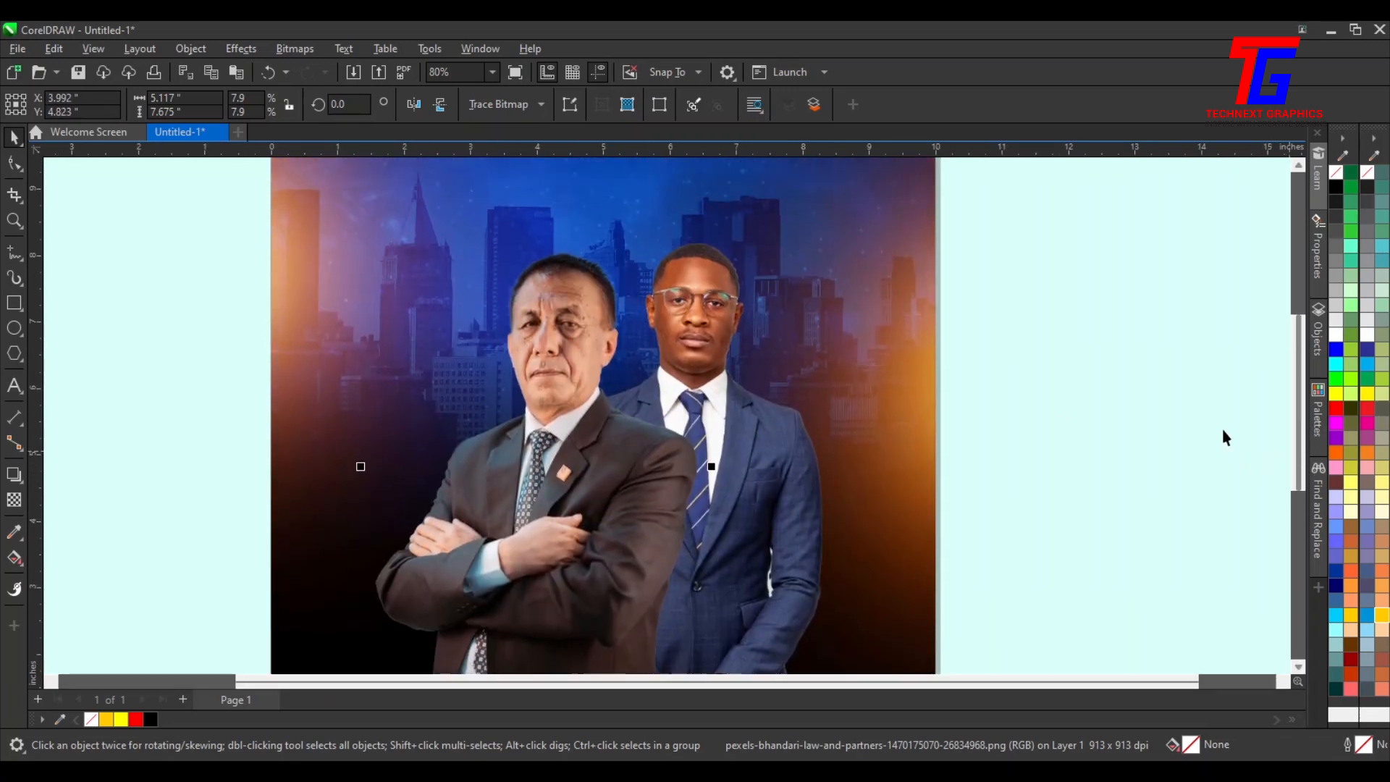
pyautogui.moveTo(508, 503); pyautogui.dragTo(526, 483)
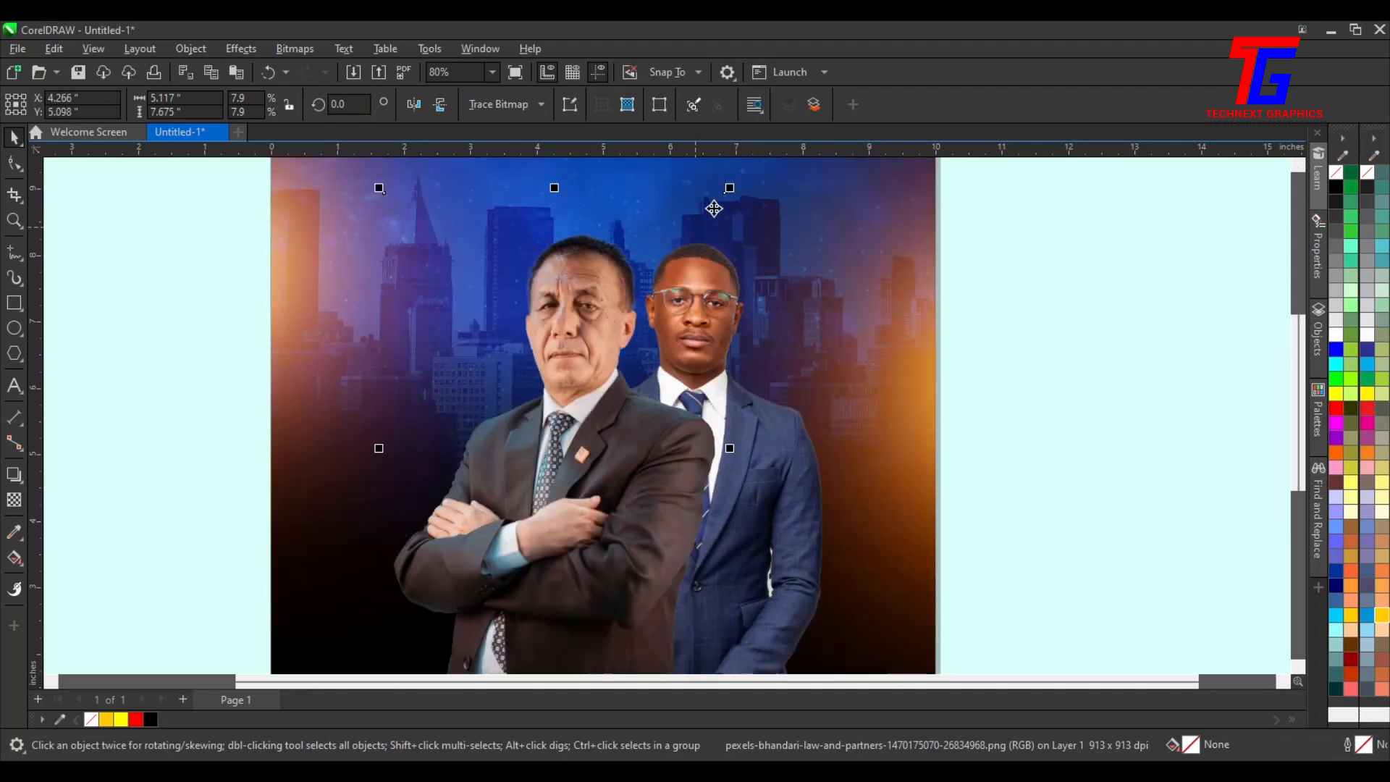
pyautogui.moveTo(727, 189); pyautogui.dragTo(689, 248)
pyautogui.moveTo(589, 497); pyautogui.dragTo(619, 479)
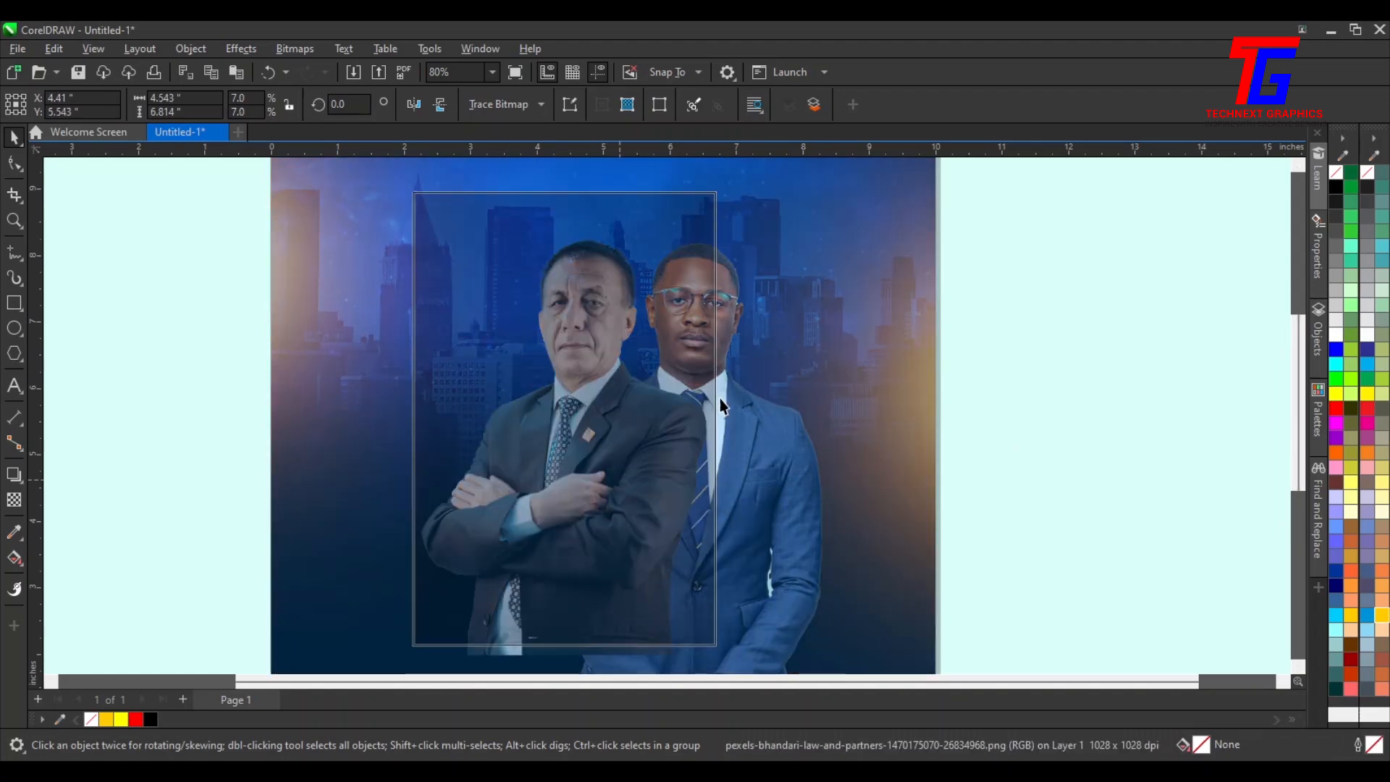
pyautogui.moveTo(705, 191); pyautogui.dragTo(704, 213)
pyautogui.moveTo(582, 470); pyautogui.dragTo(578, 422)
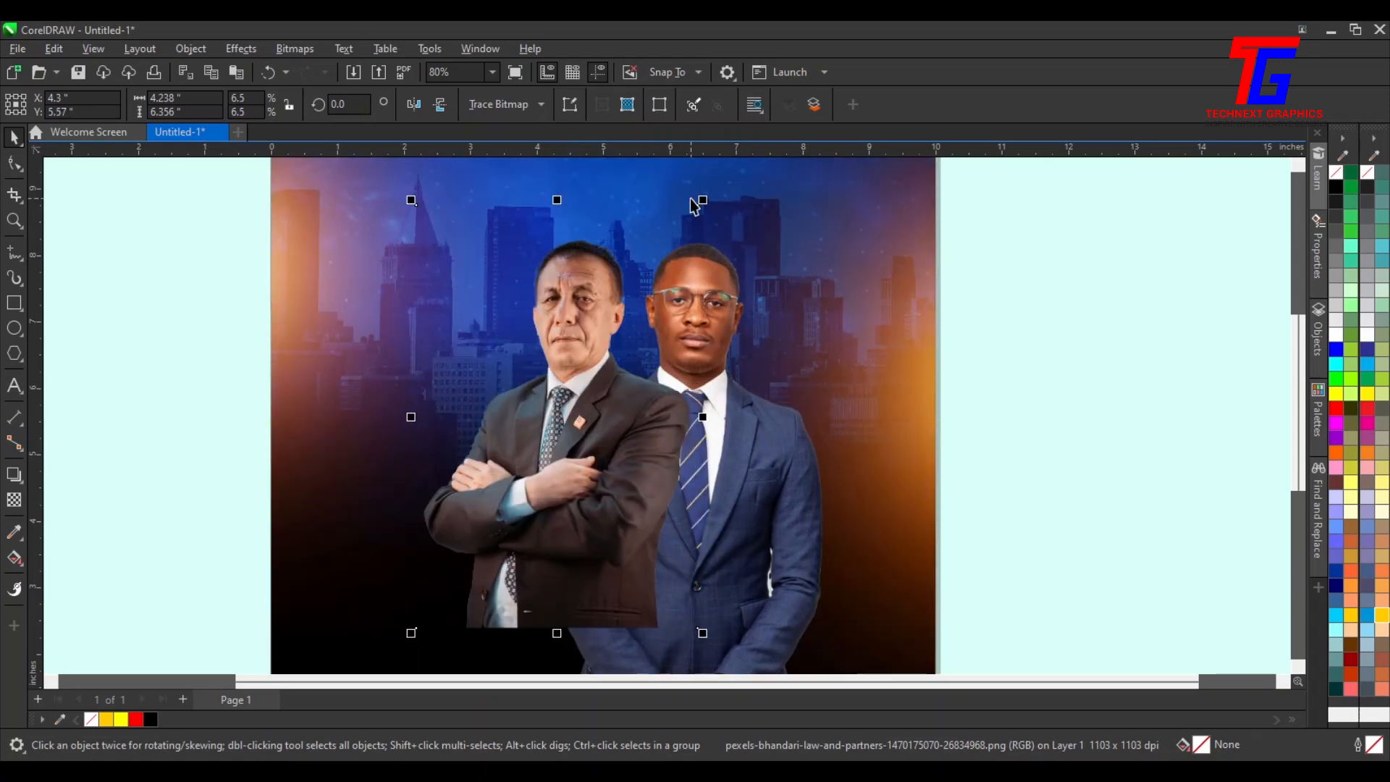
# Shrink the older man's photo to about 4.1 inches and nudge it beside the younger man
pyautogui.moveTo(707, 202)
pyautogui.mouseDown()
pyautogui.moveTo(694, 189)
pyautogui.moveTo(698, 215)
pyautogui.mouseUp()
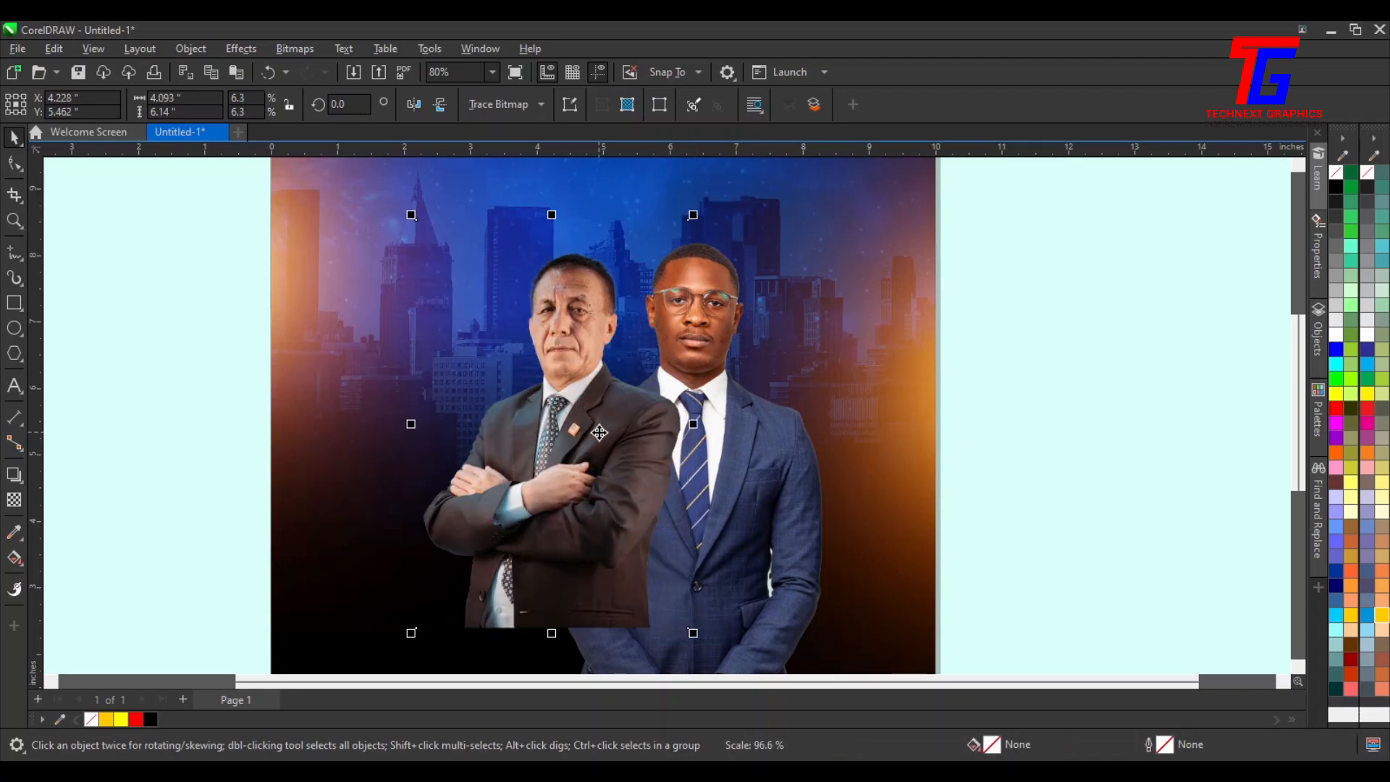
pyautogui.moveTo(594, 430)
pyautogui.mouseDown()
pyautogui.moveTo(610, 413)
pyautogui.moveTo(621, 436)
pyautogui.moveTo(613, 426)
pyautogui.mouseUp()
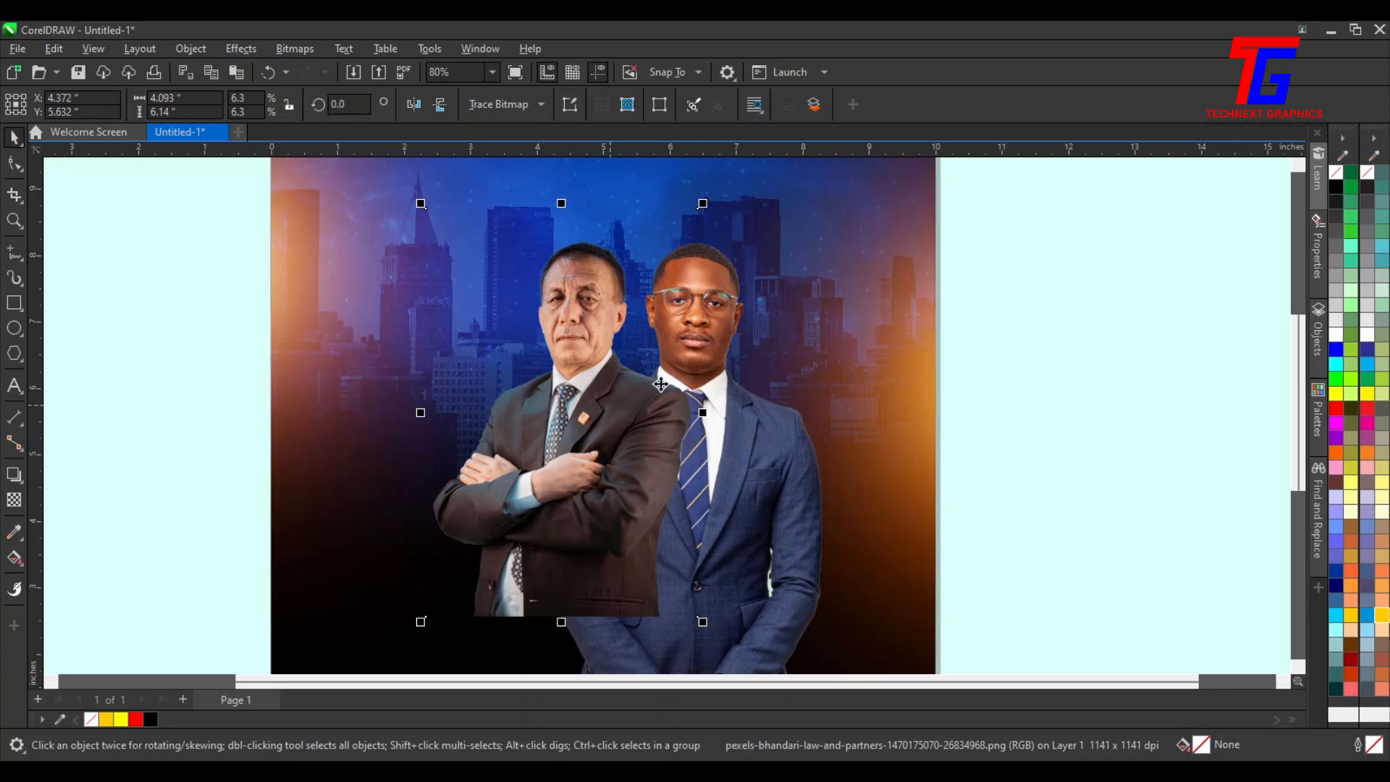
# Crop the younger man's photo by moving its bottom nodes up level with the older man's photo
pyautogui.scroll(-1, 708, 387)
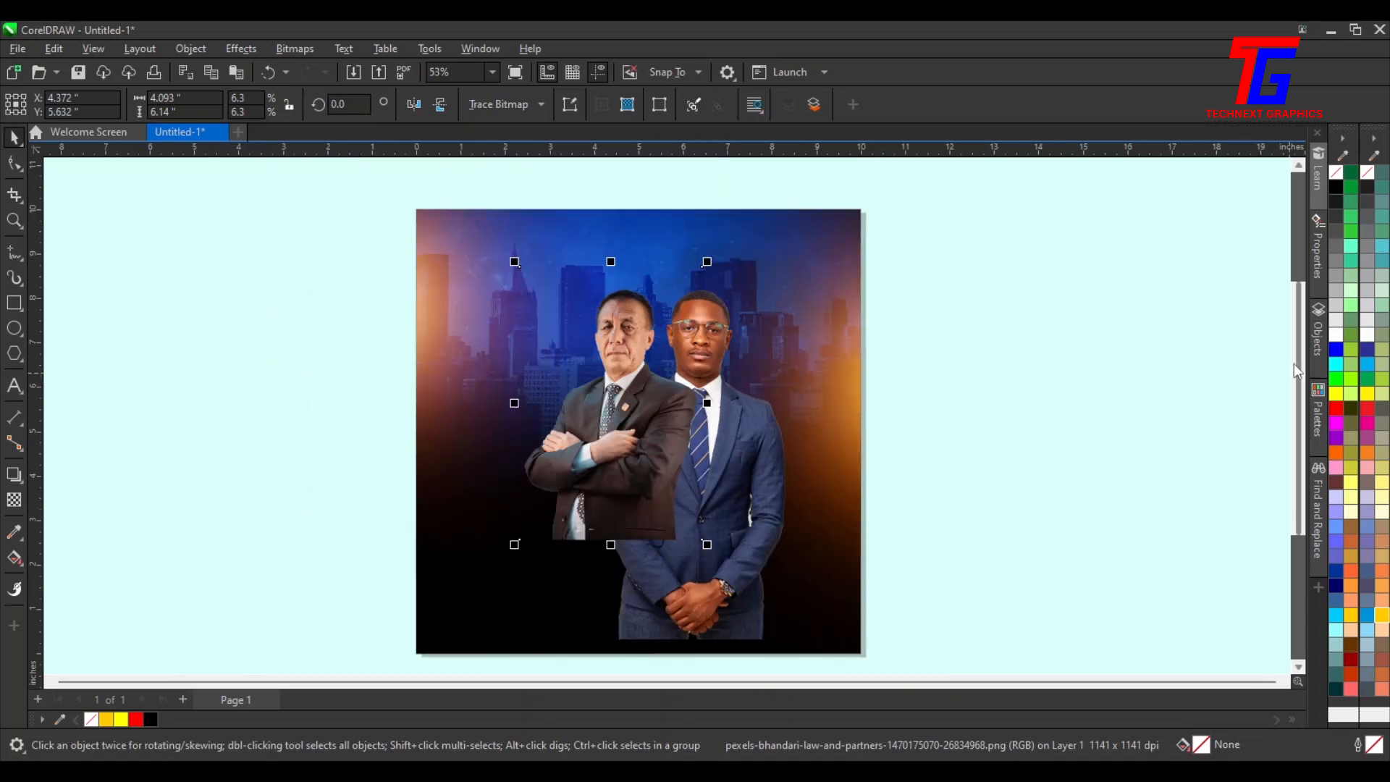
pyautogui.scroll(-2, 1279, 372)
pyautogui.click(683, 455)
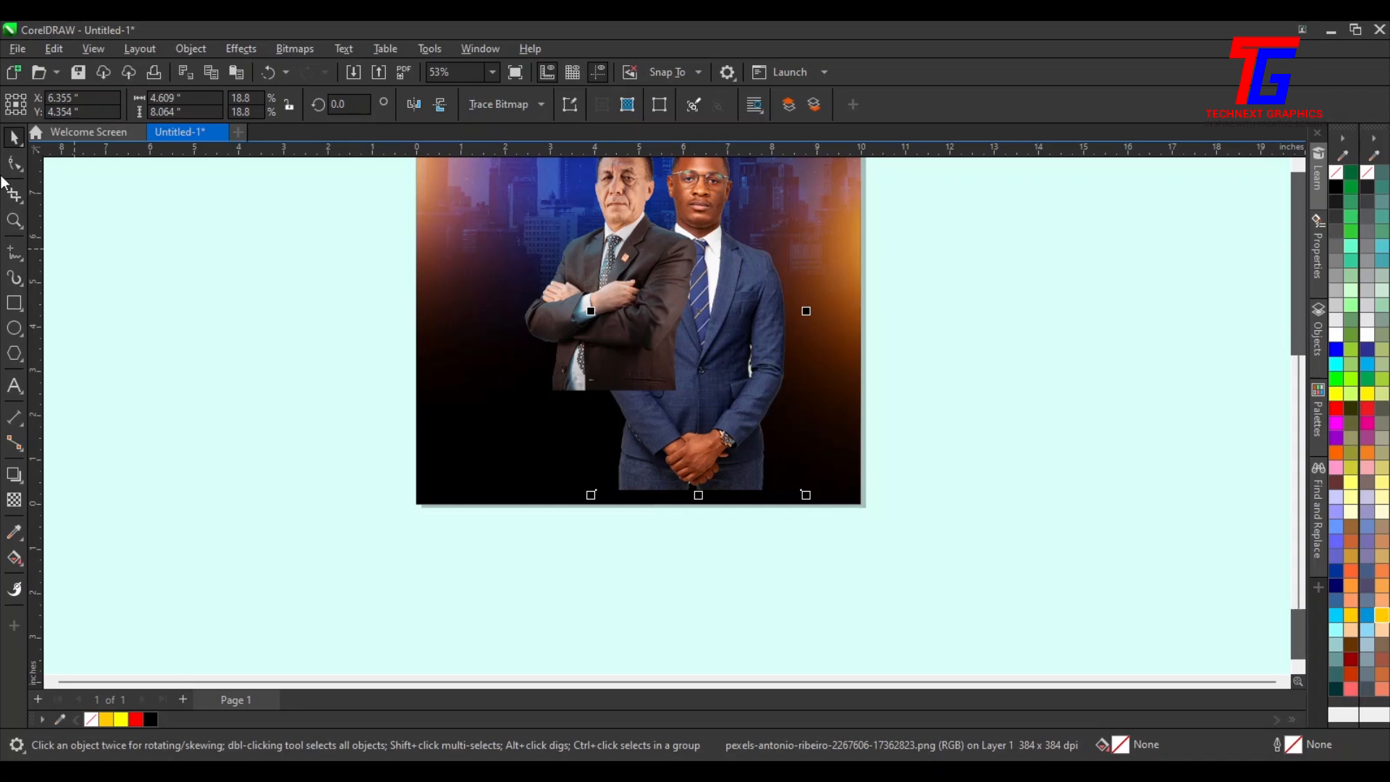
pyautogui.click(14, 164)
pyautogui.moveTo(507, 435); pyautogui.dragTo(920, 537)
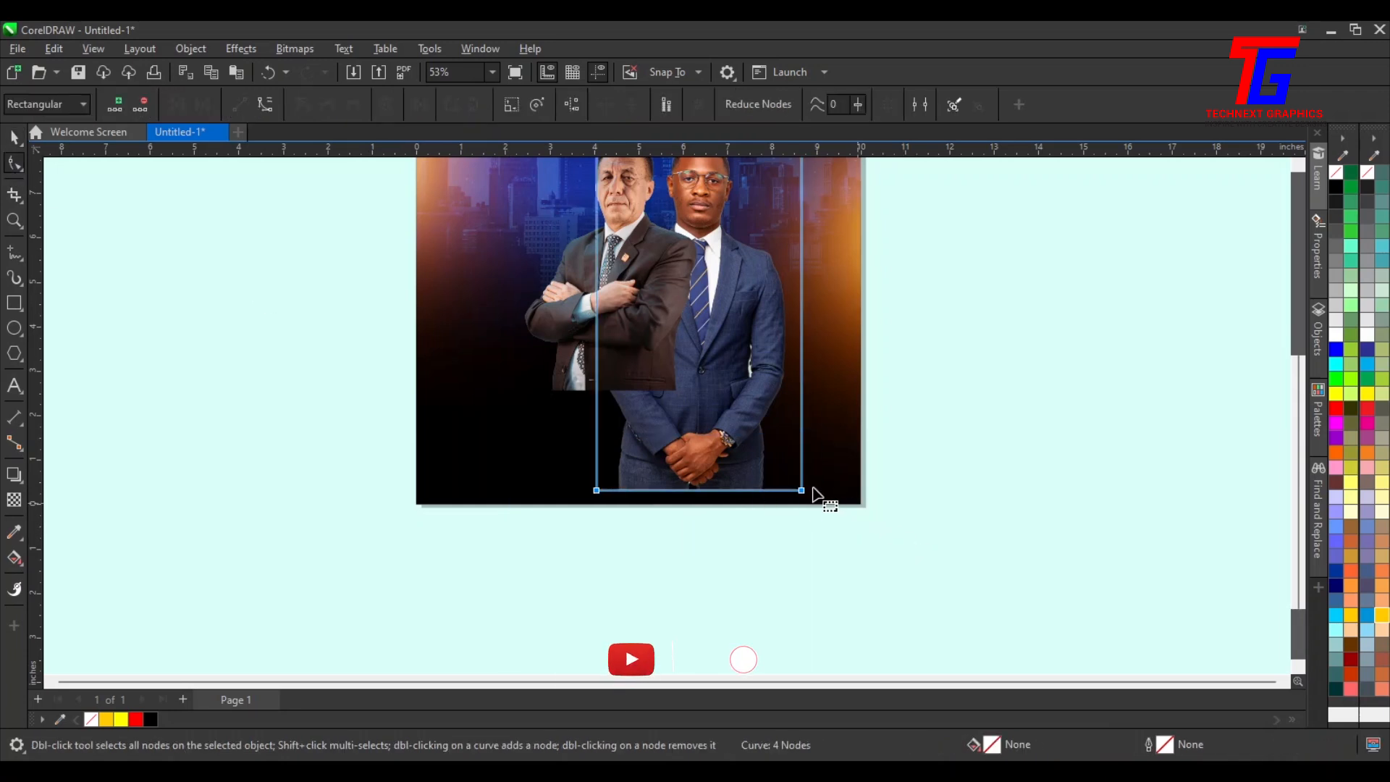
pyautogui.moveTo(802, 491); pyautogui.dragTo(801, 392)
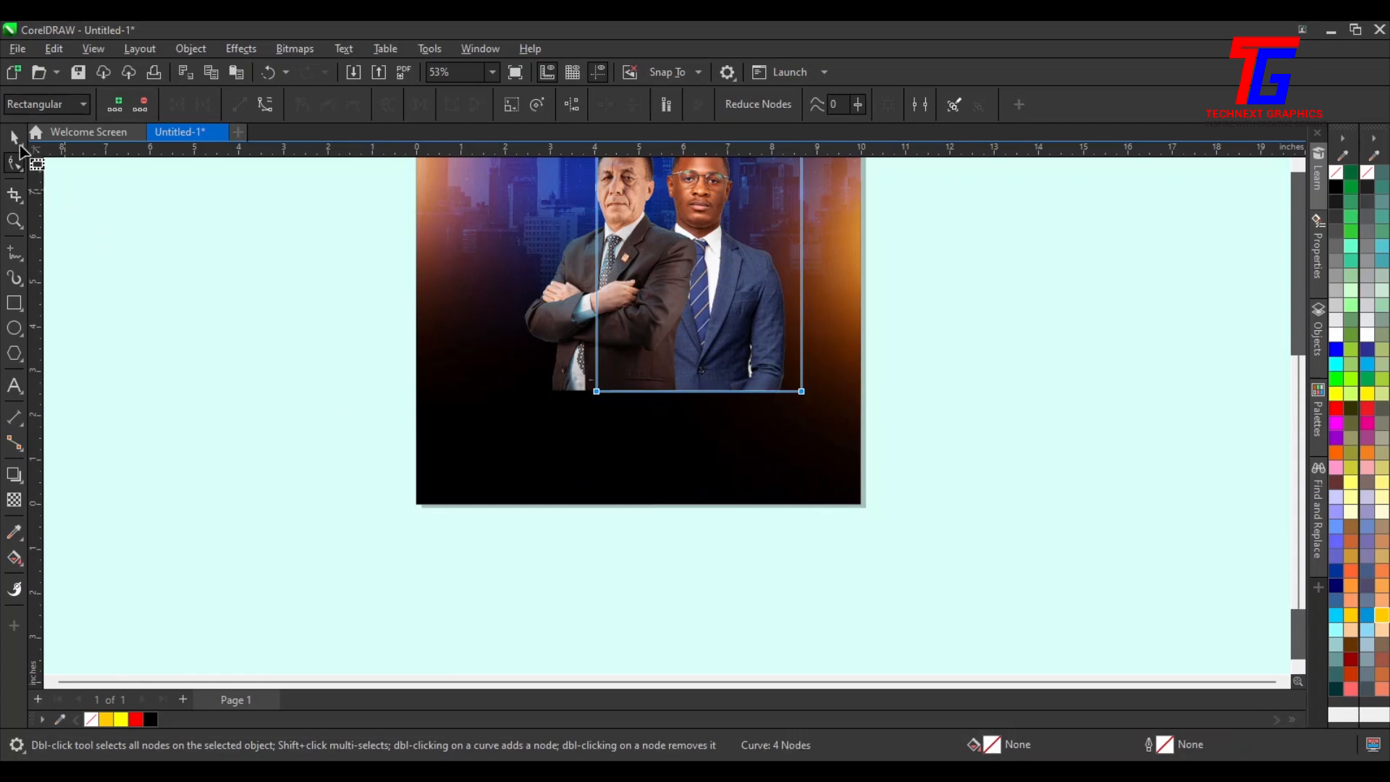
pyautogui.click(14, 137)
# Select both men's photos, enlarge them together to about 6.8 inches wide, and center them on the flyer
pyautogui.scroll(-1, 1000, 619)
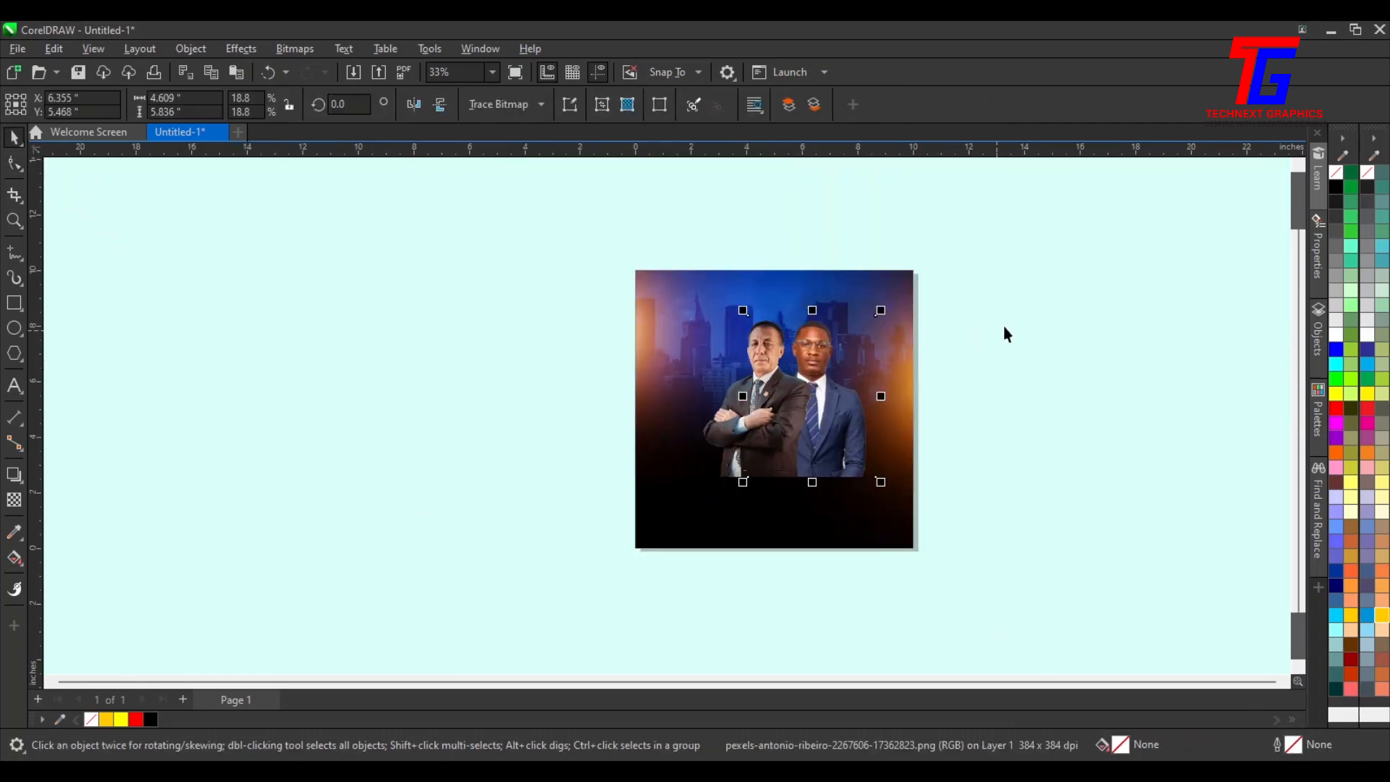
pyautogui.moveTo(1015, 282); pyautogui.dragTo(670, 558)
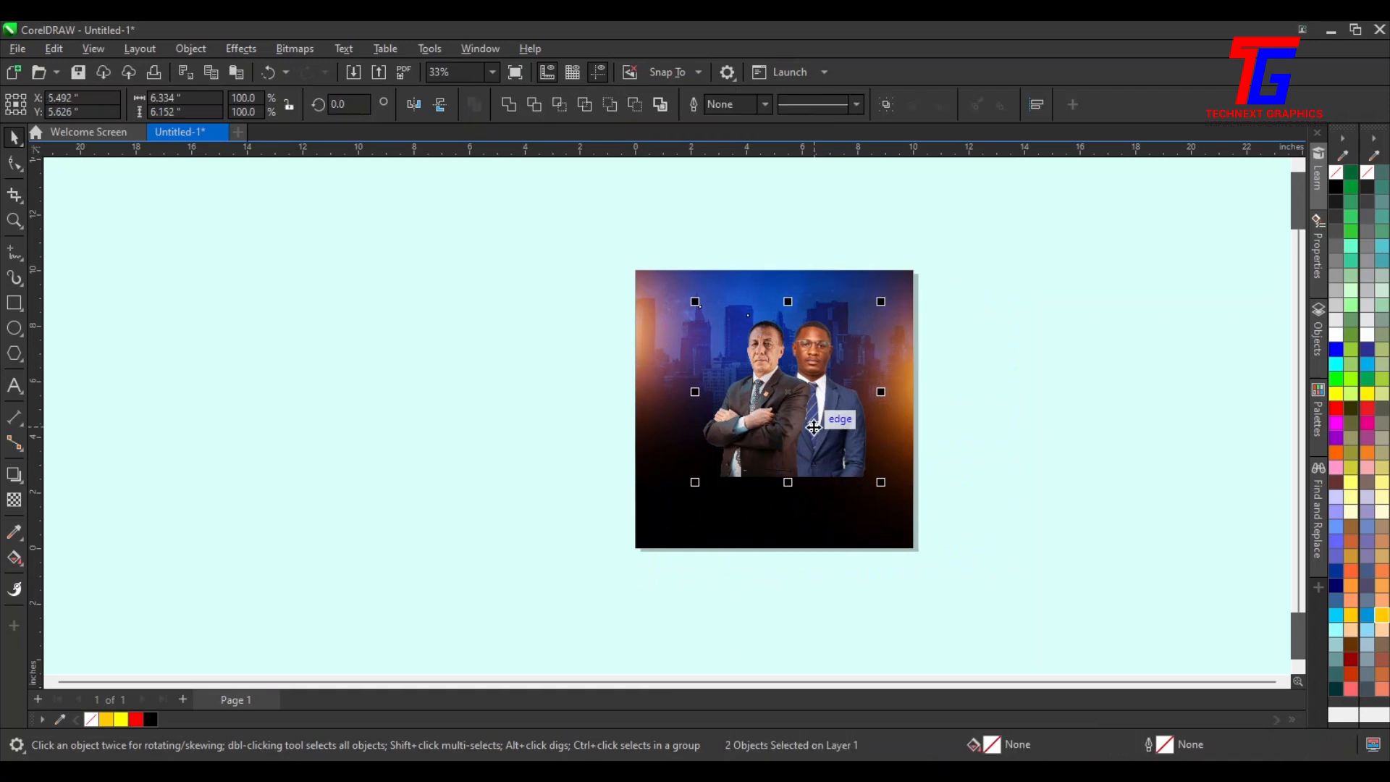
pyautogui.moveTo(825, 428); pyautogui.dragTo(794, 400)
pyautogui.scroll(2, 794, 400)
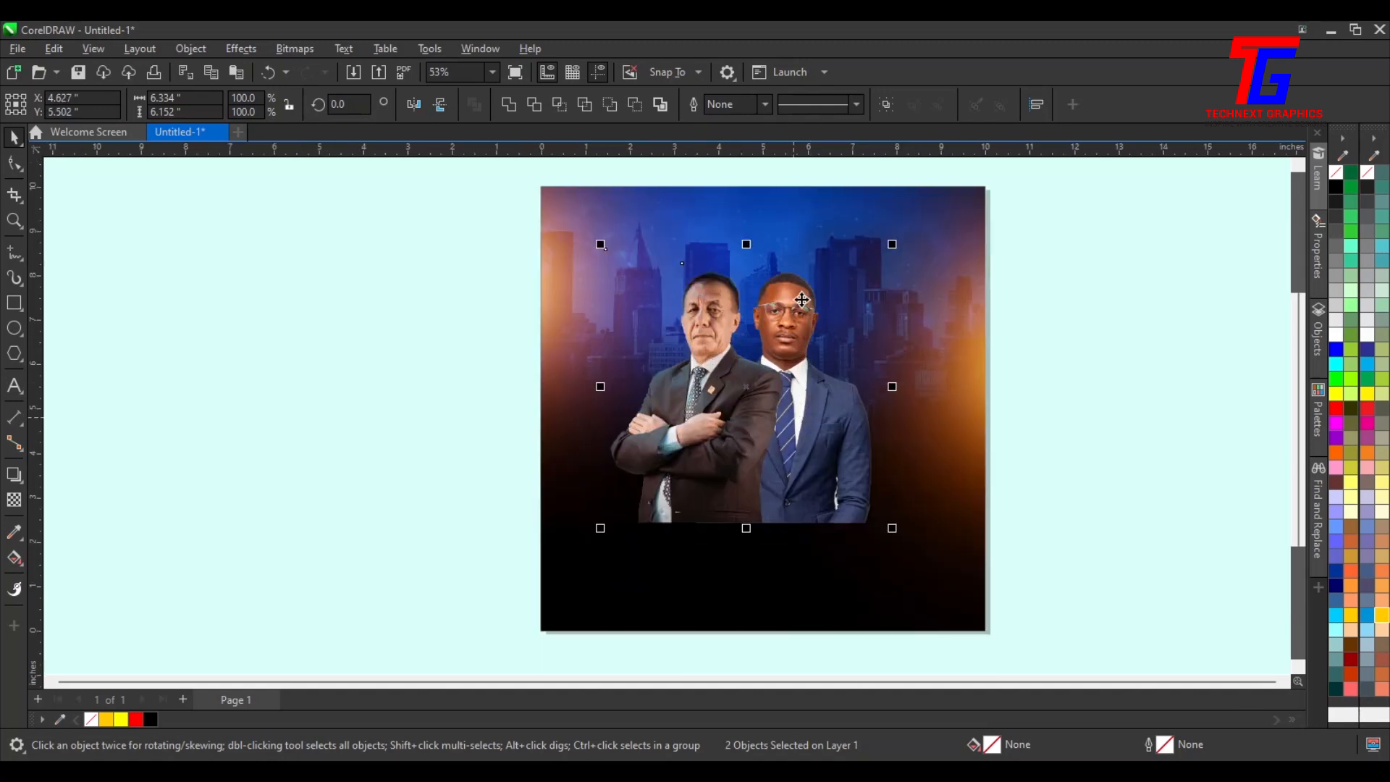
pyautogui.moveTo(891, 534); pyautogui.dragTo(912, 548)
pyautogui.moveTo(781, 414); pyautogui.dragTo(773, 408)
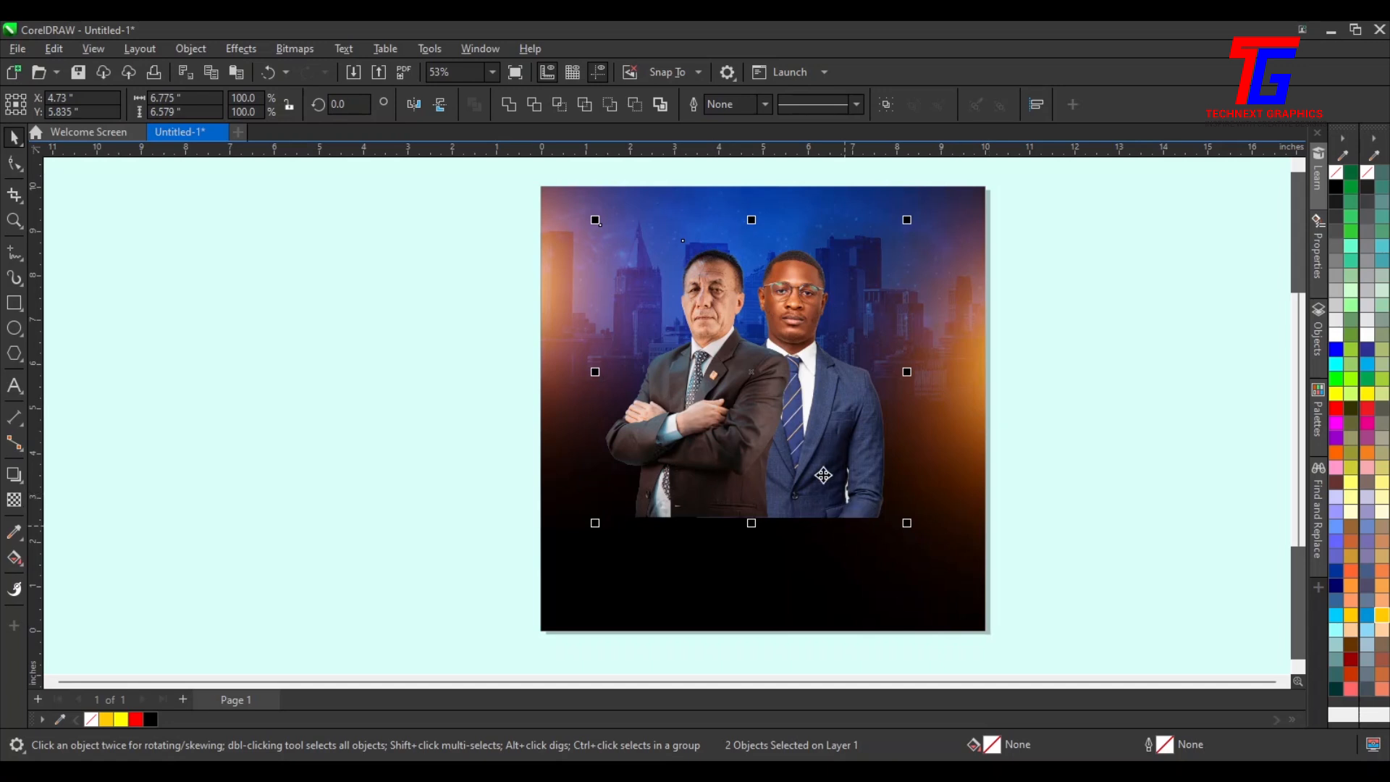
pyautogui.moveTo(905, 527); pyautogui.dragTo(910, 532)
pyautogui.moveTo(776, 464); pyautogui.dragTo(784, 465)
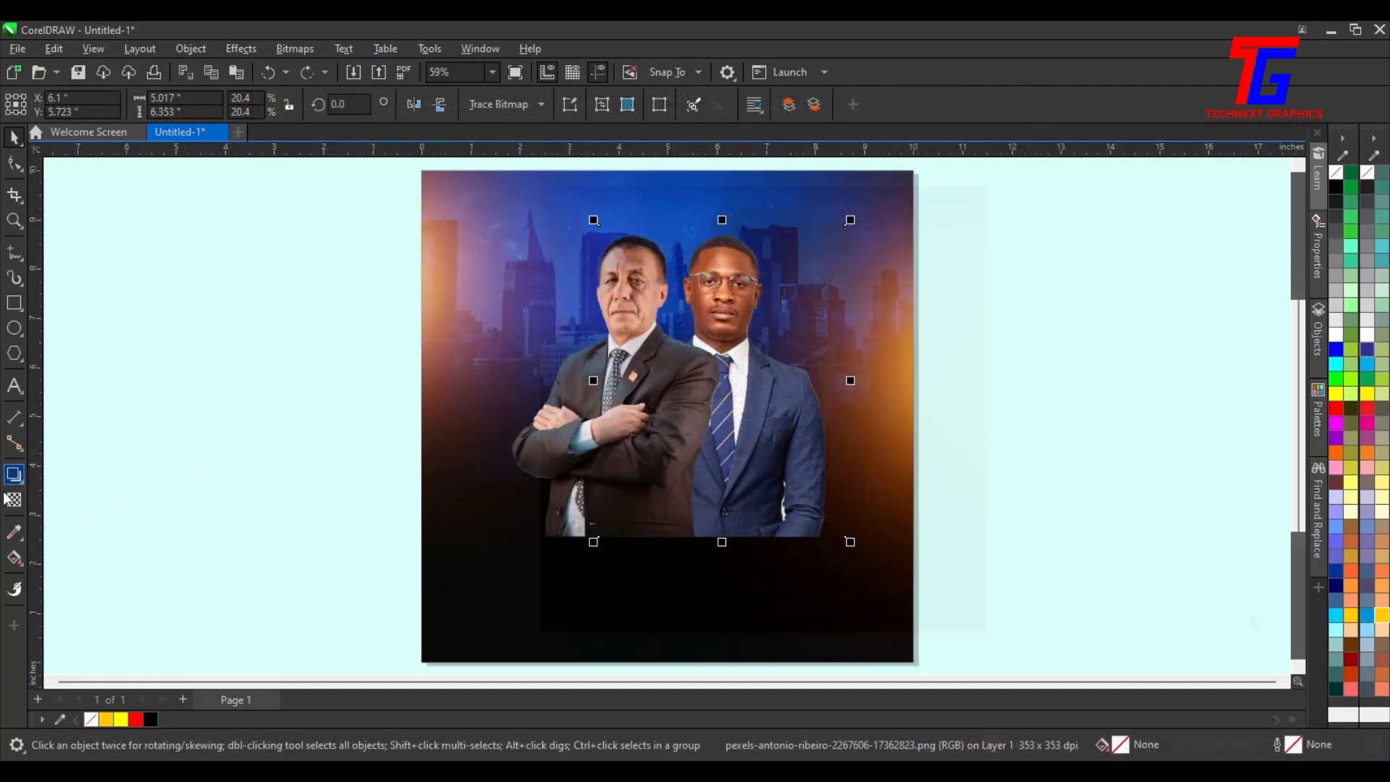
# Fade the bottoms of both men's photos into the background with vertical fountain transparencies
pyautogui.click(13, 500)
pyautogui.moveTo(715, 504)
pyautogui.mouseDown()
pyautogui.moveTo(715, 537)
pyautogui.moveTo(720, 490)
pyautogui.mouseUp()
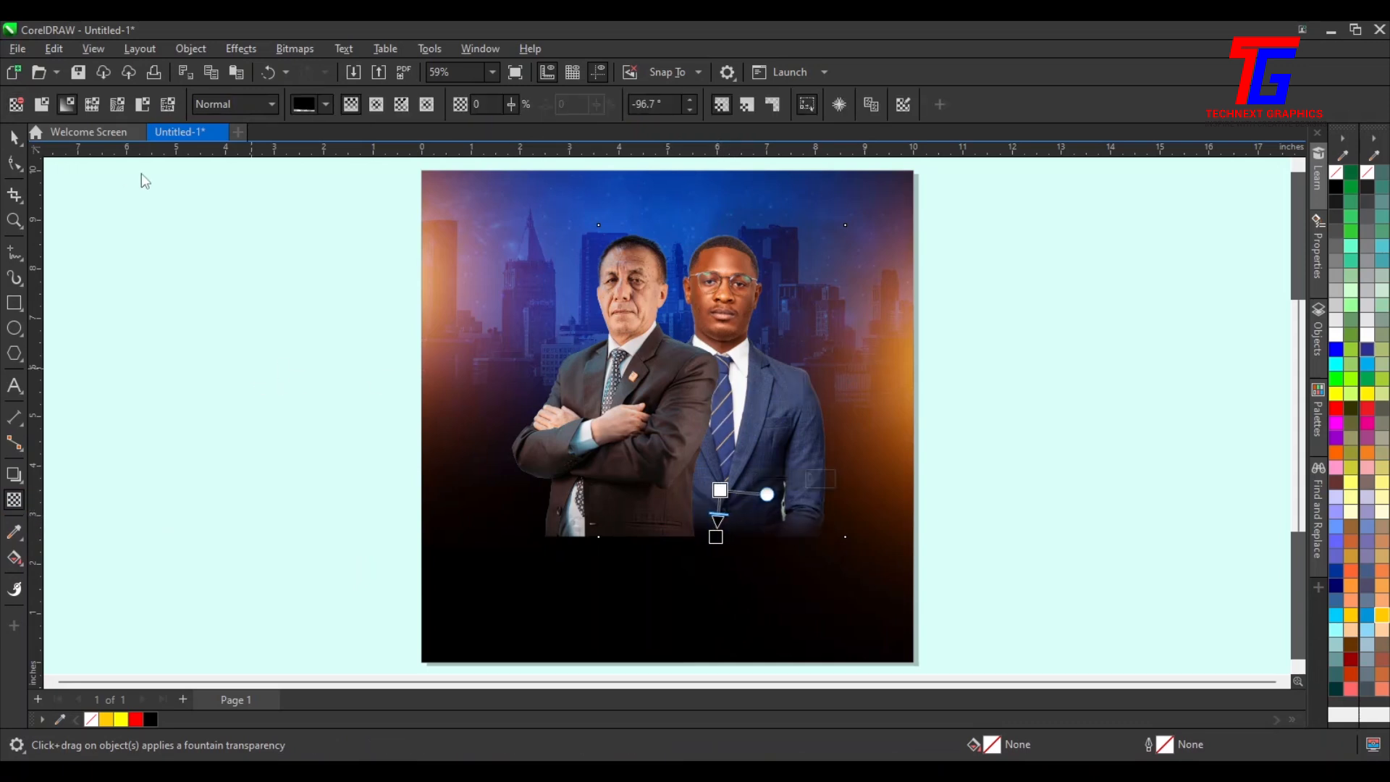
pyautogui.click(14, 138)
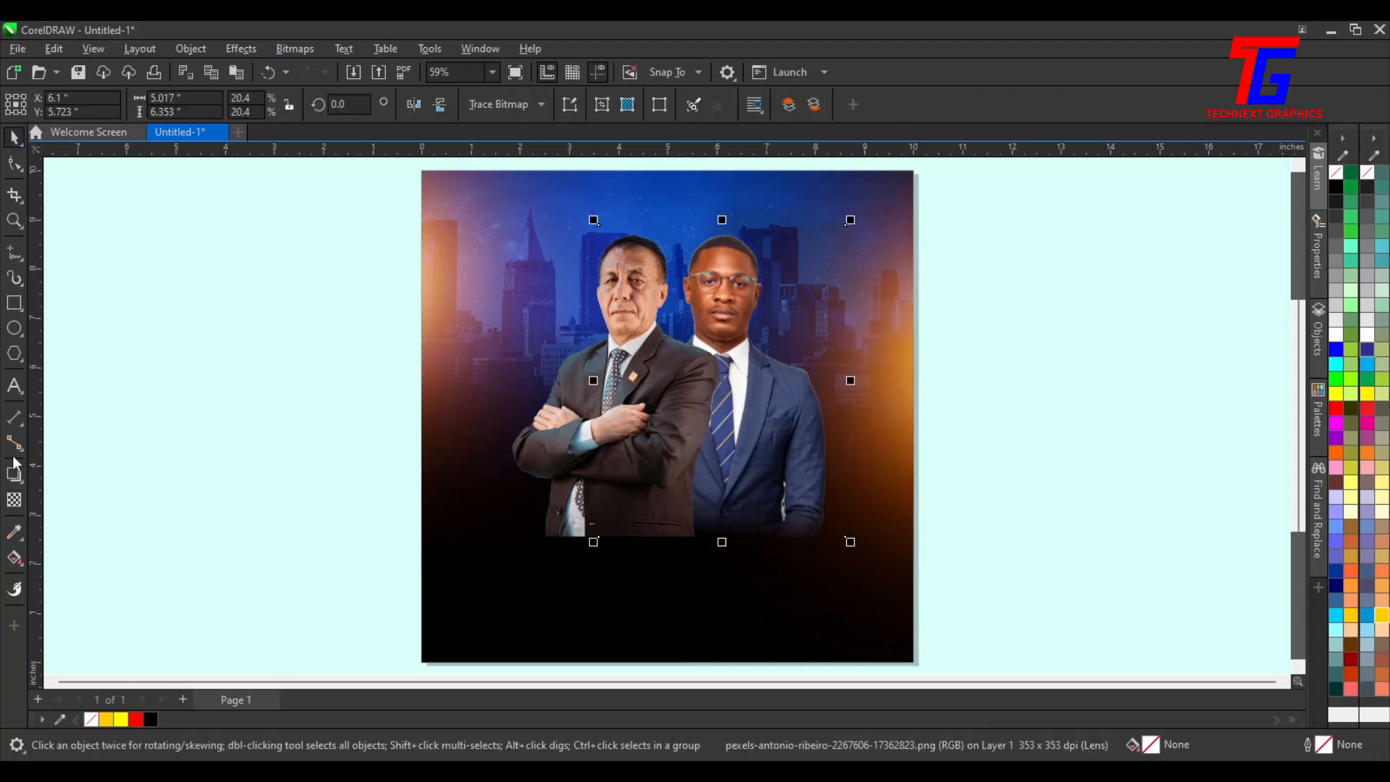
pyautogui.click(14, 500)
pyautogui.click(649, 355)
pyautogui.moveTo(629, 490); pyautogui.dragTo(629, 536)
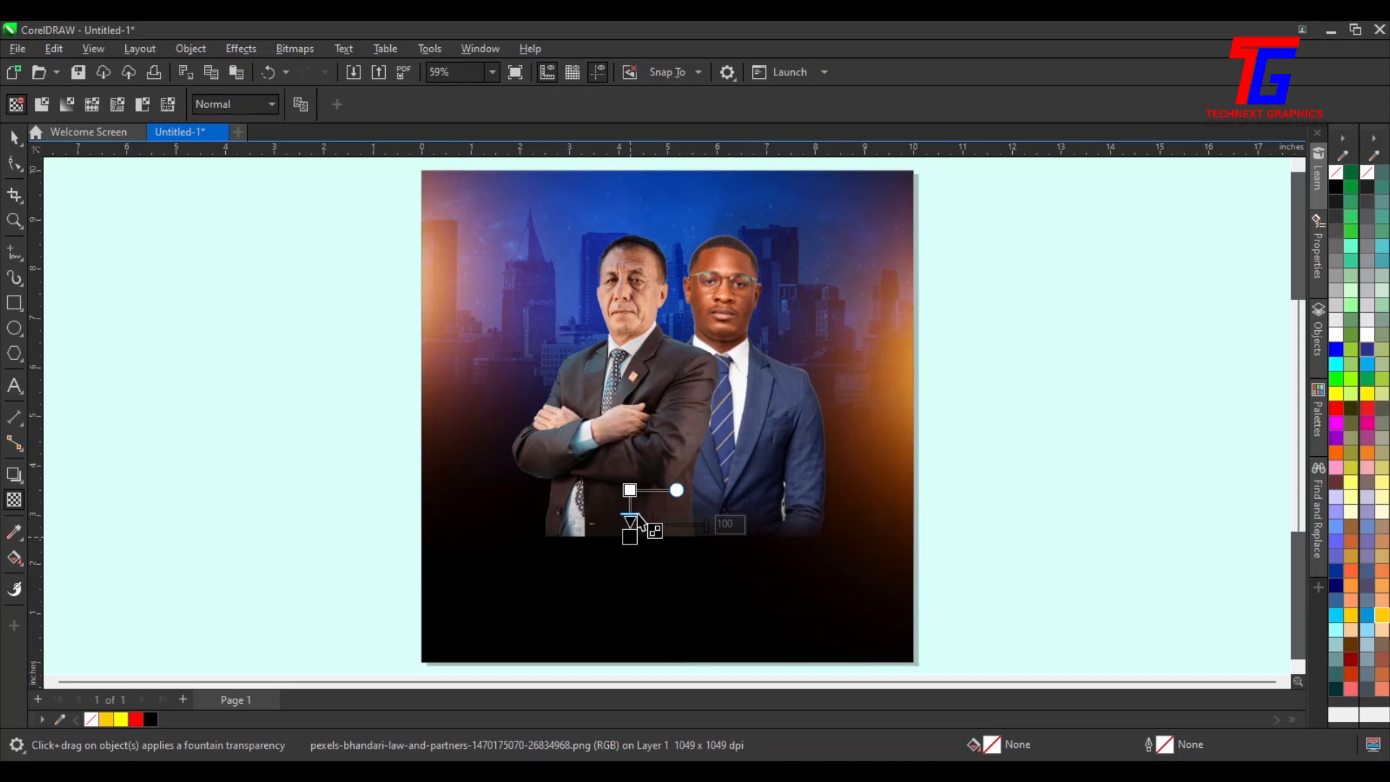
pyautogui.scroll(2, 659, 502)
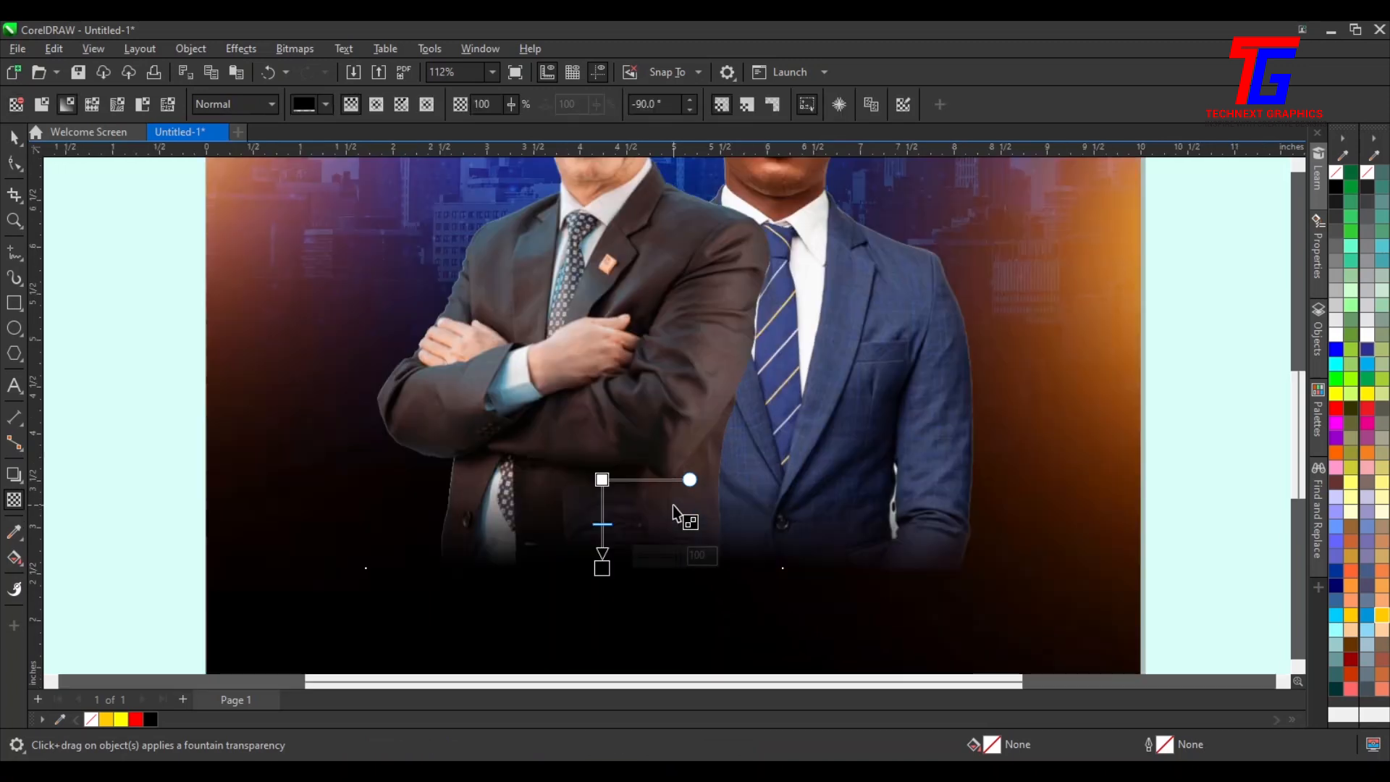
pyautogui.moveTo(602, 565); pyautogui.dragTo(607, 555)
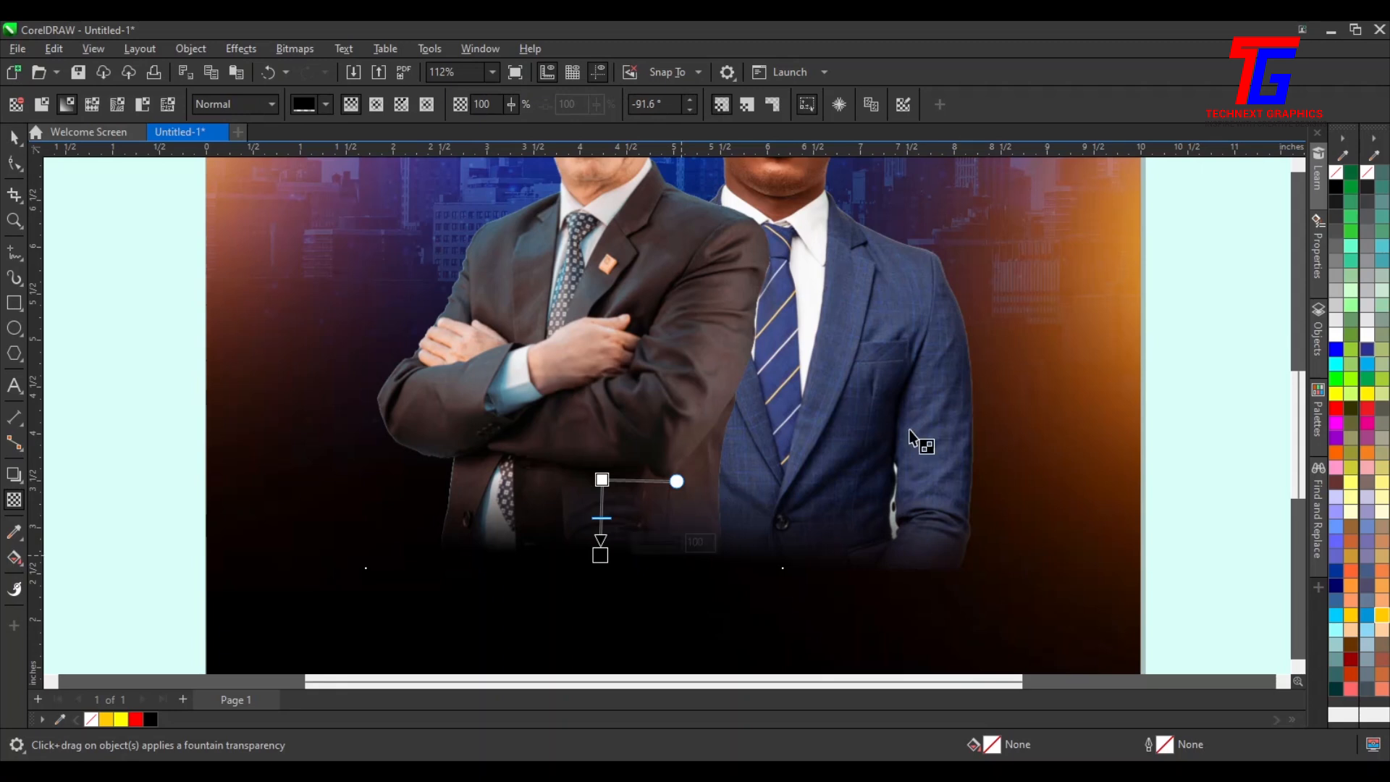
pyautogui.moveTo(773, 479); pyautogui.dragTo(774, 569)
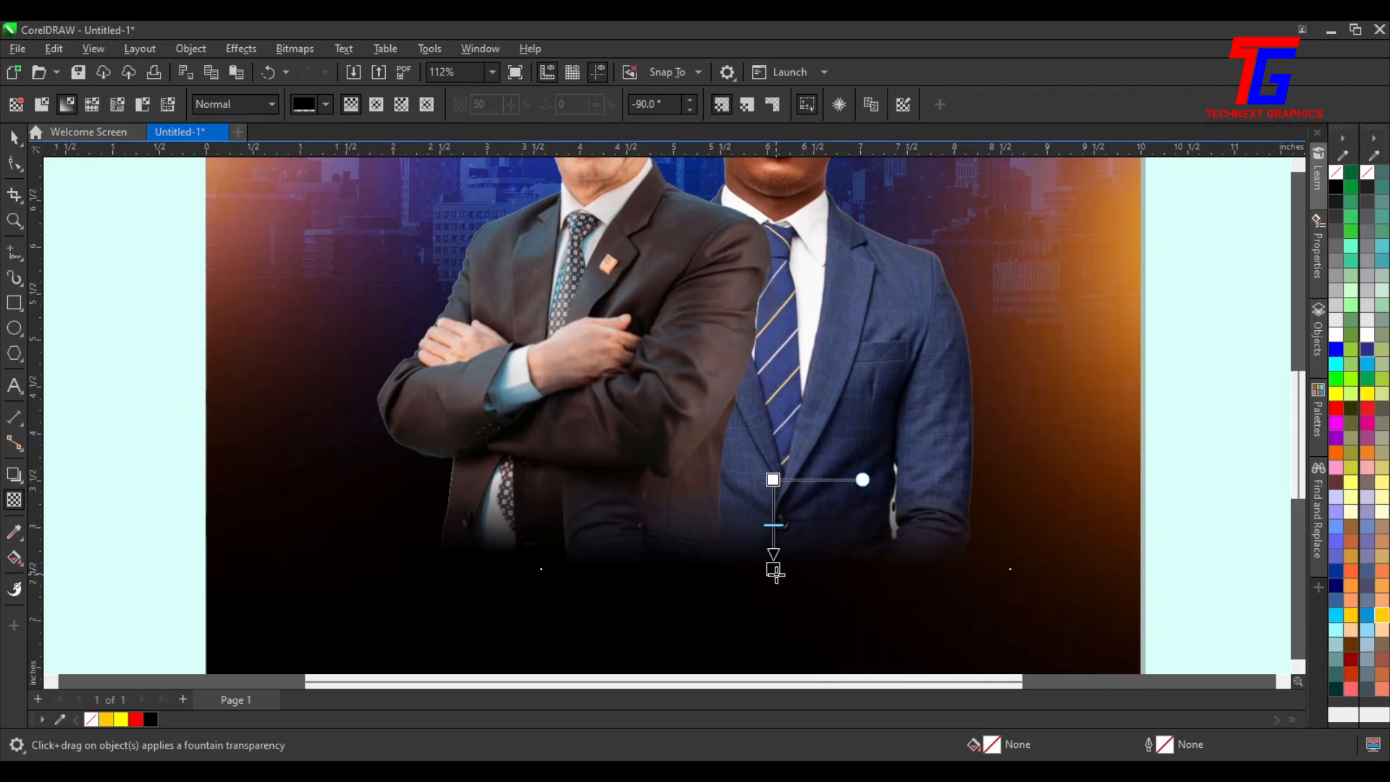
pyautogui.click(774, 569)
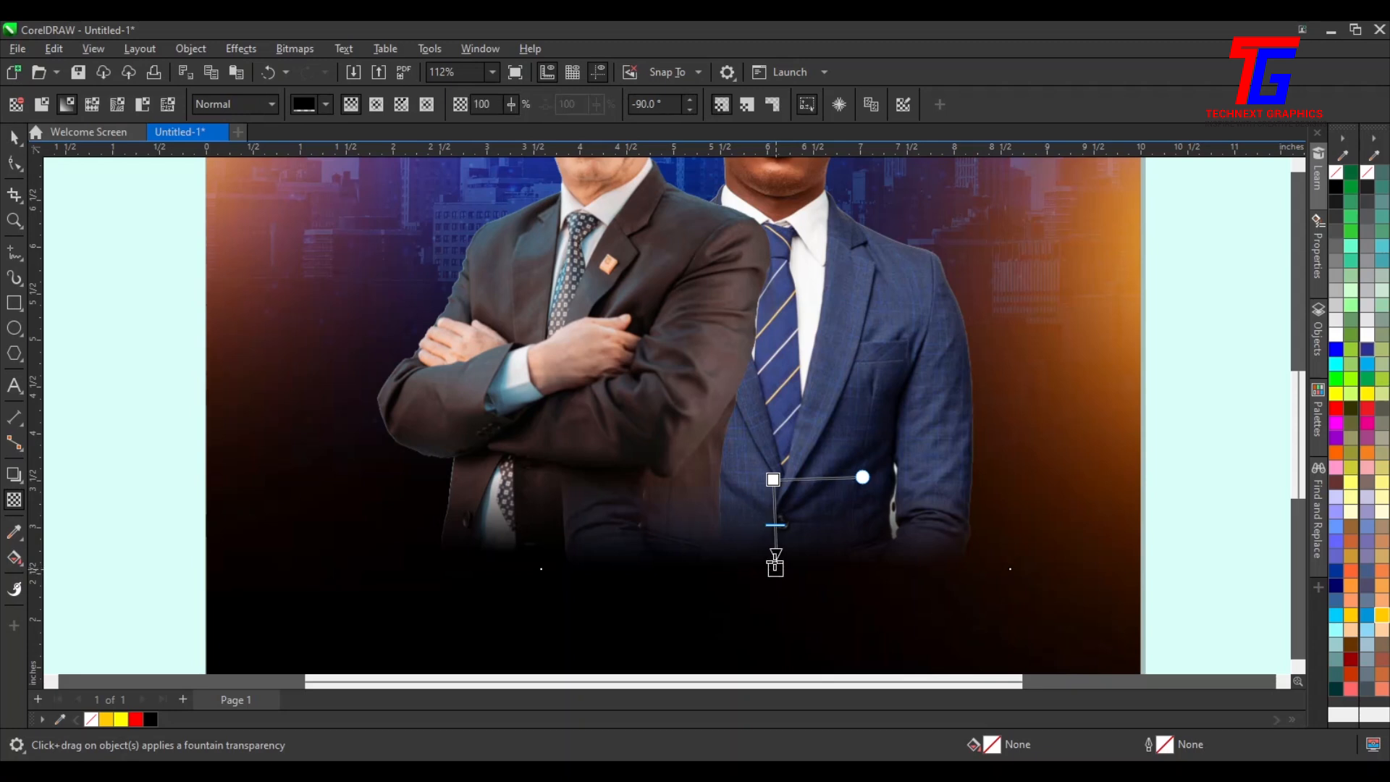
# Redraw the older man's photo transparency as a short vertical fade near its bottom edge
pyautogui.click(556, 460)
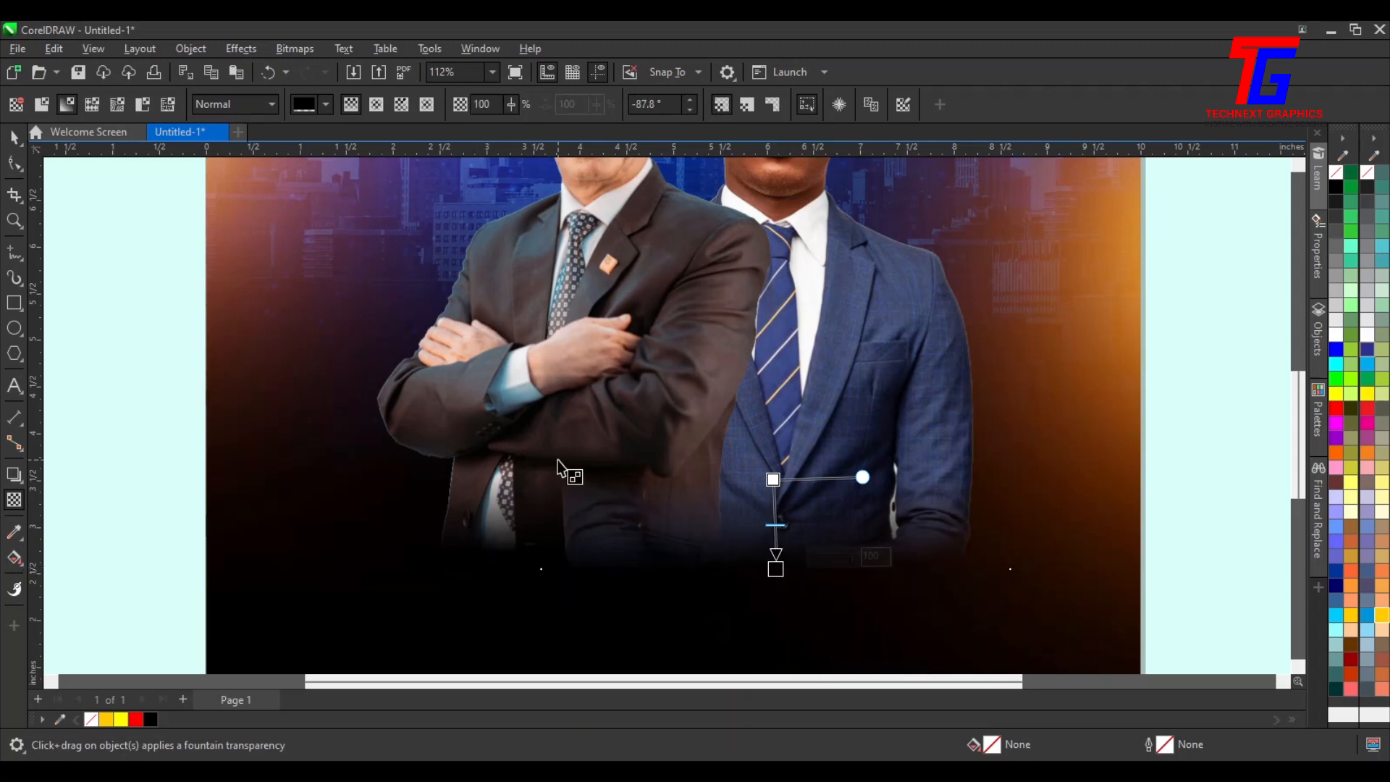
pyautogui.moveTo(601, 480); pyautogui.dragTo(600, 515)
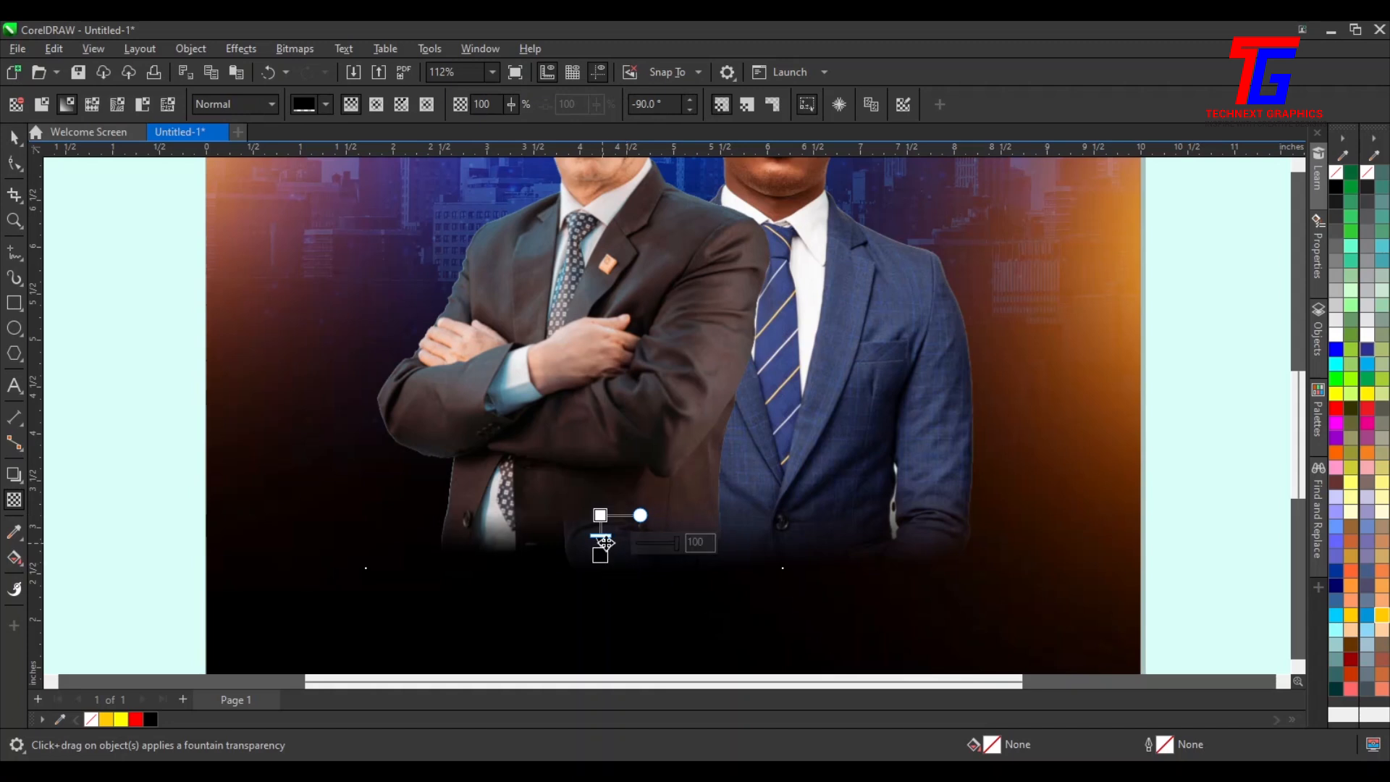
pyautogui.scroll(2, 609, 540)
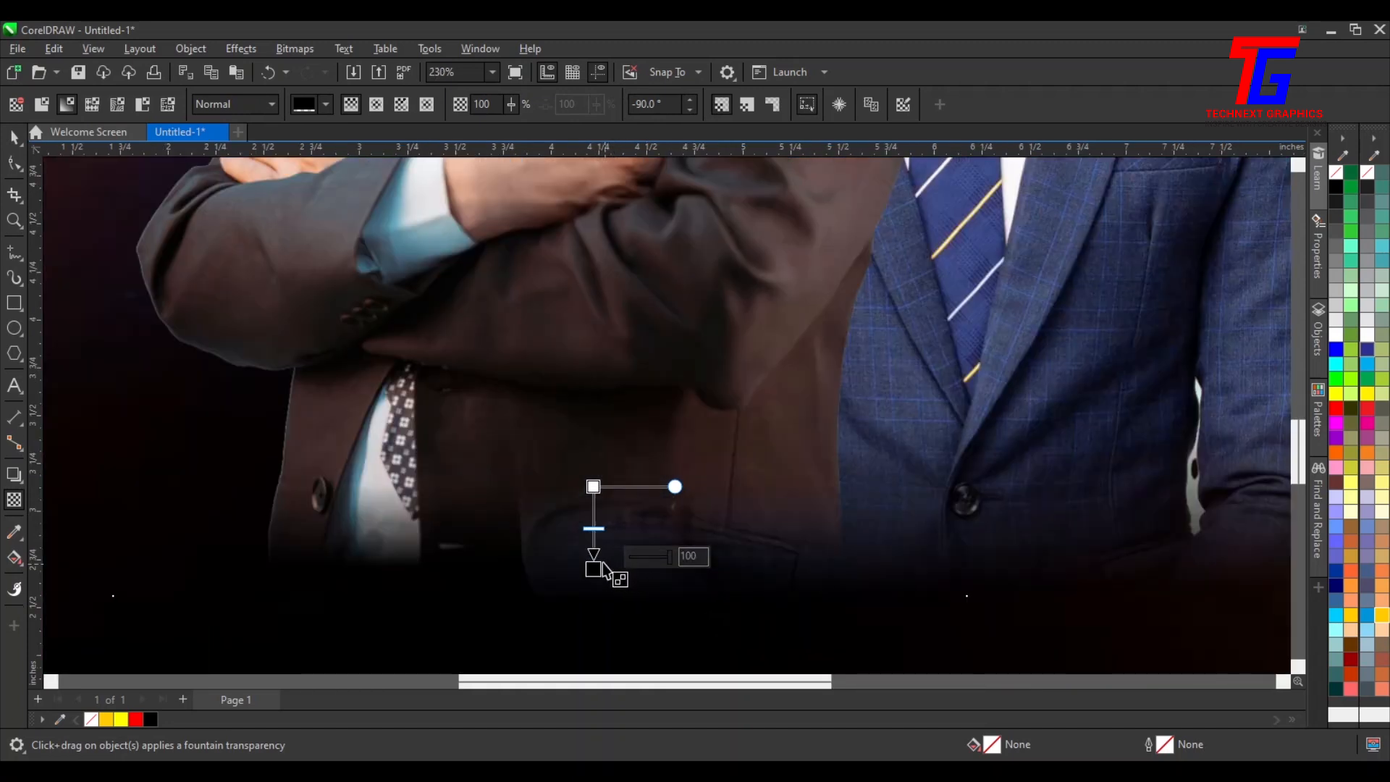
pyautogui.moveTo(594, 570); pyautogui.dragTo(594, 610)
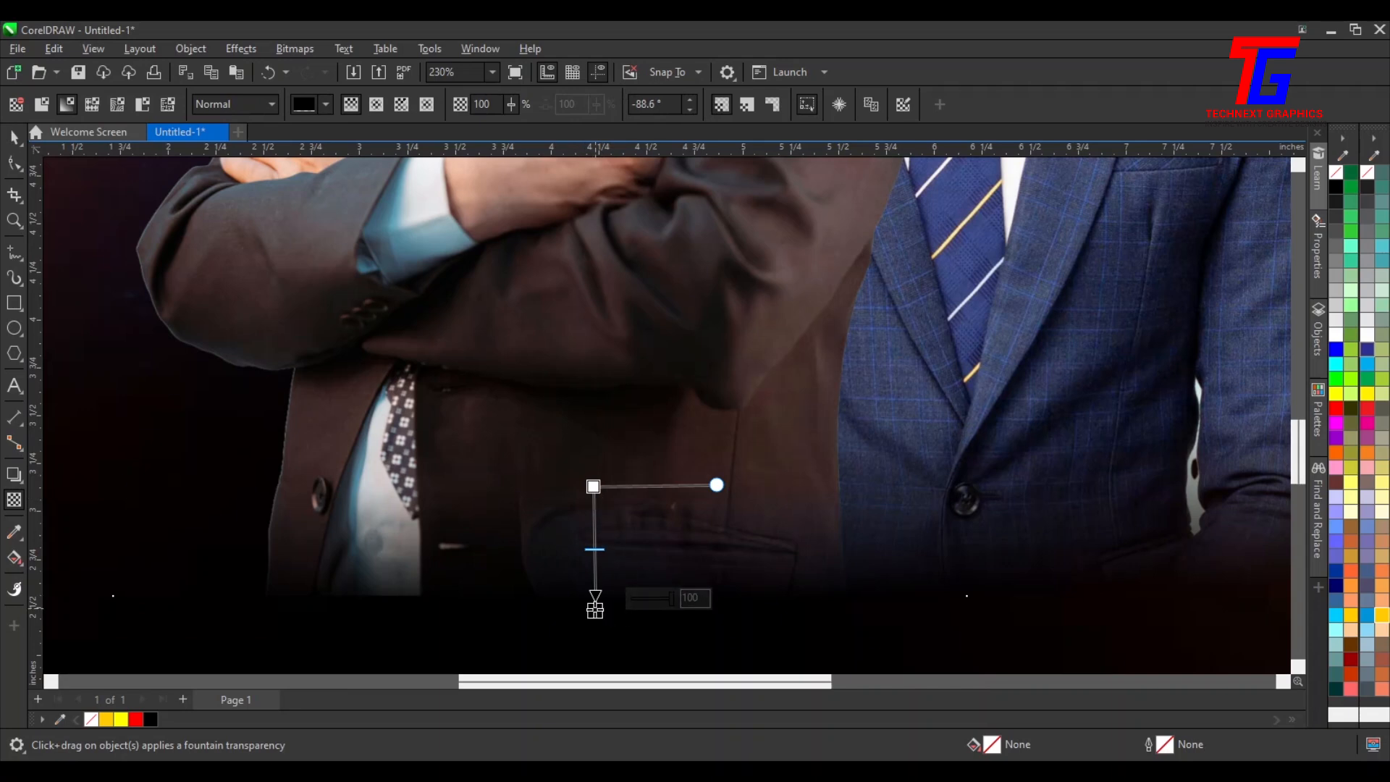
pyautogui.moveTo(594, 610); pyautogui.dragTo(595, 596)
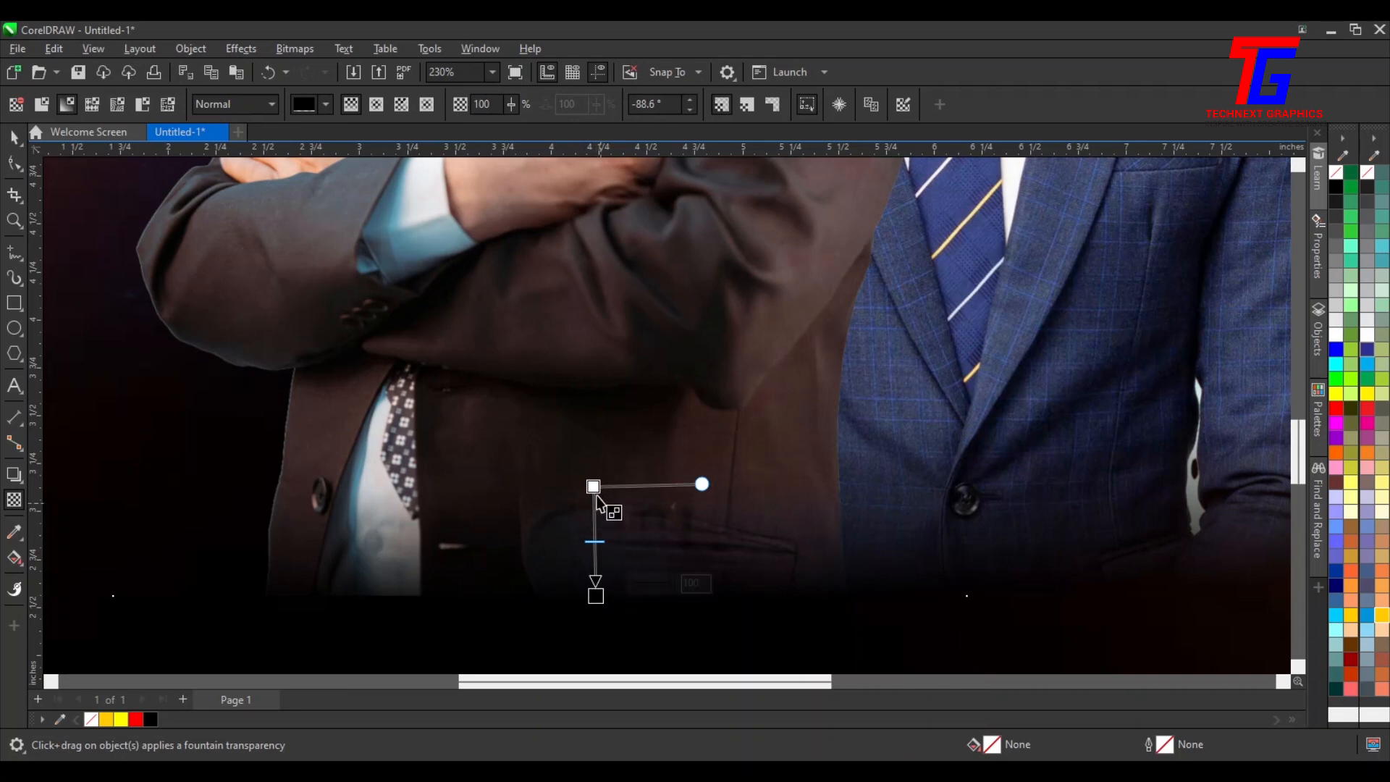
pyautogui.moveTo(594, 487); pyautogui.dragTo(594, 541)
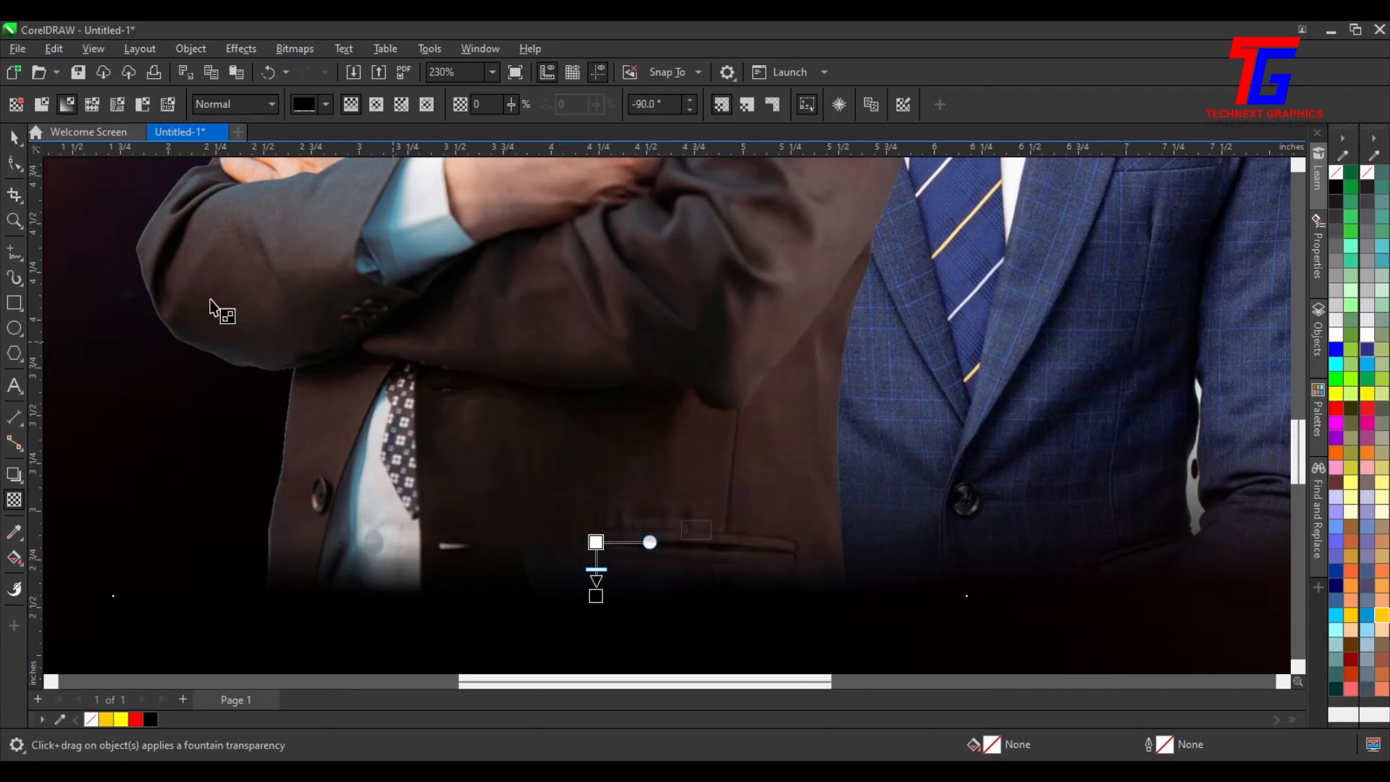
pyautogui.click(16, 138)
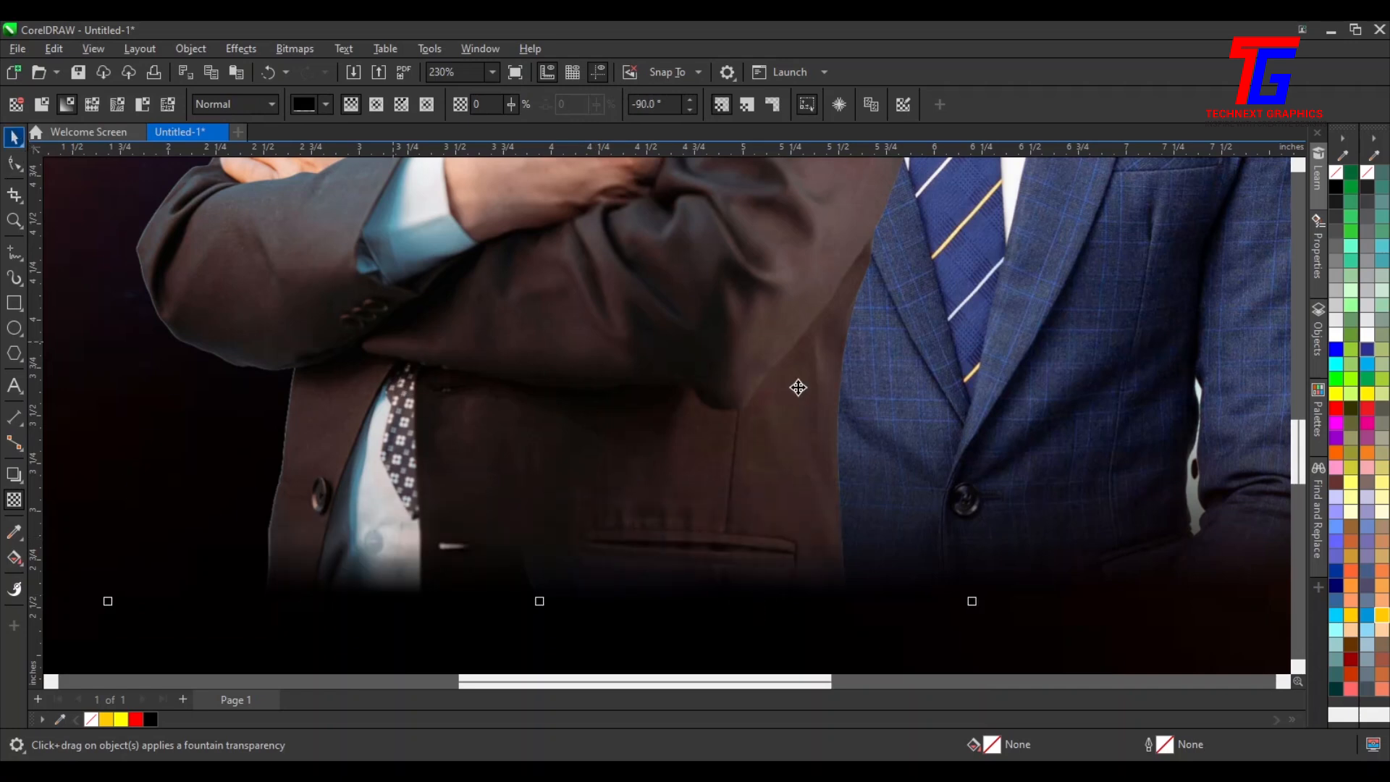
pyautogui.scroll(-2, 806, 370)
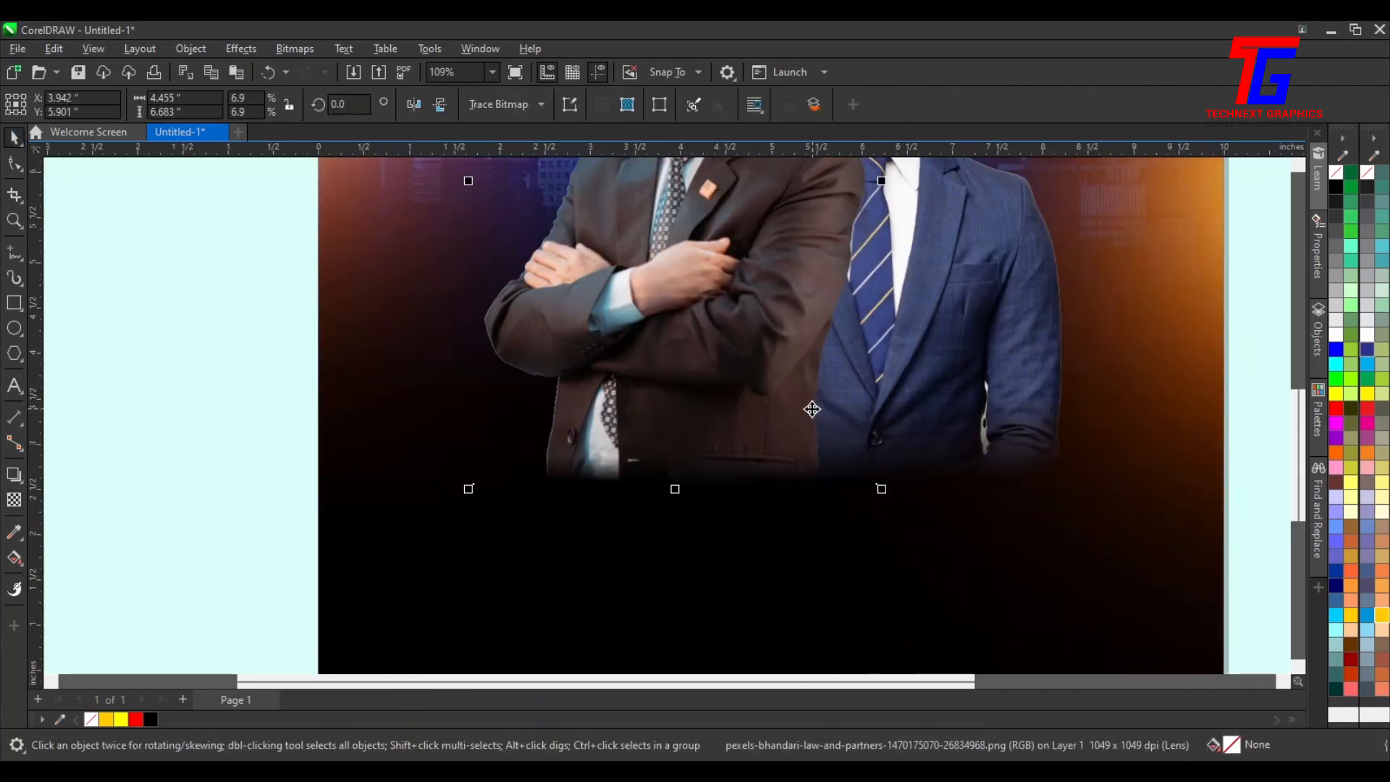
pyautogui.hotkey('shift', 'F4')
pyautogui.moveTo(983, 217); pyautogui.dragTo(532, 572)
pyautogui.moveTo(993, 214); pyautogui.dragTo(462, 555)
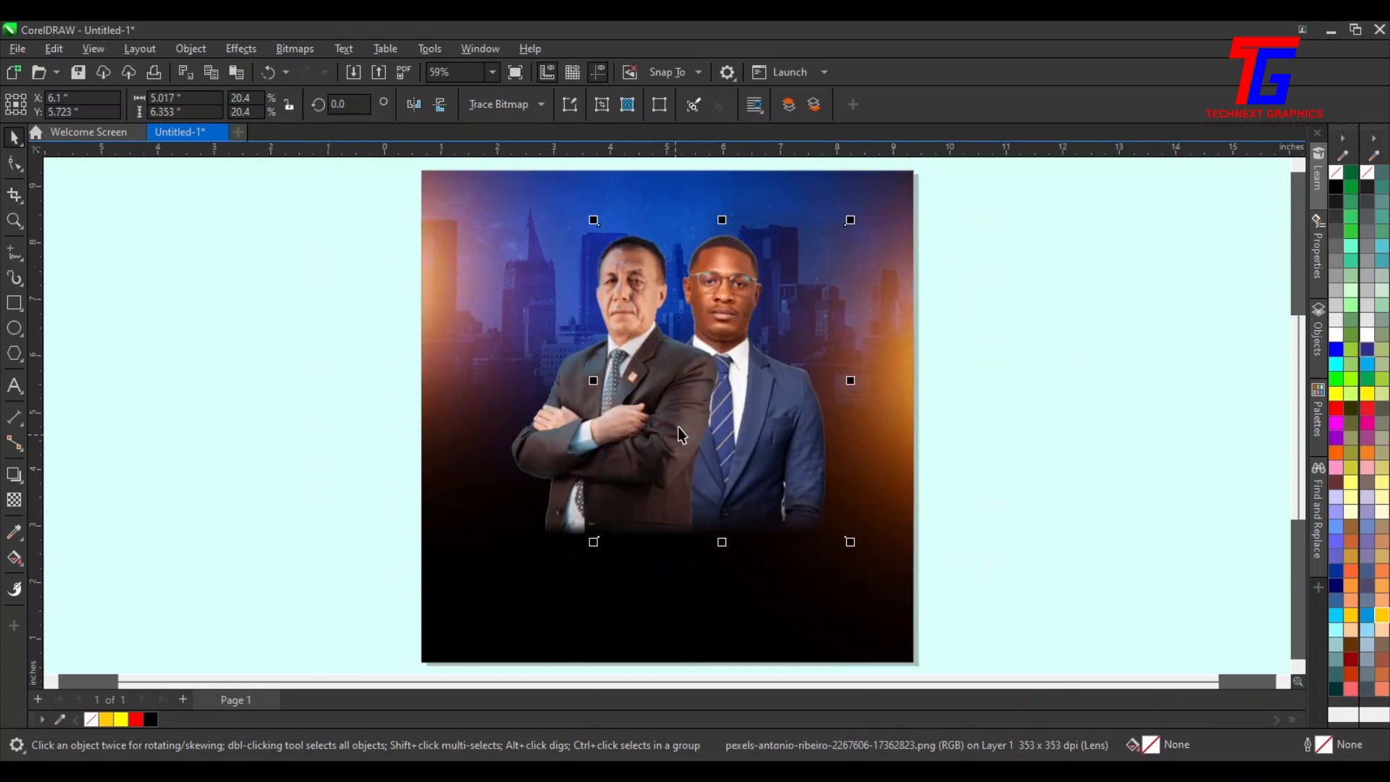
pyautogui.click(1129, 426)
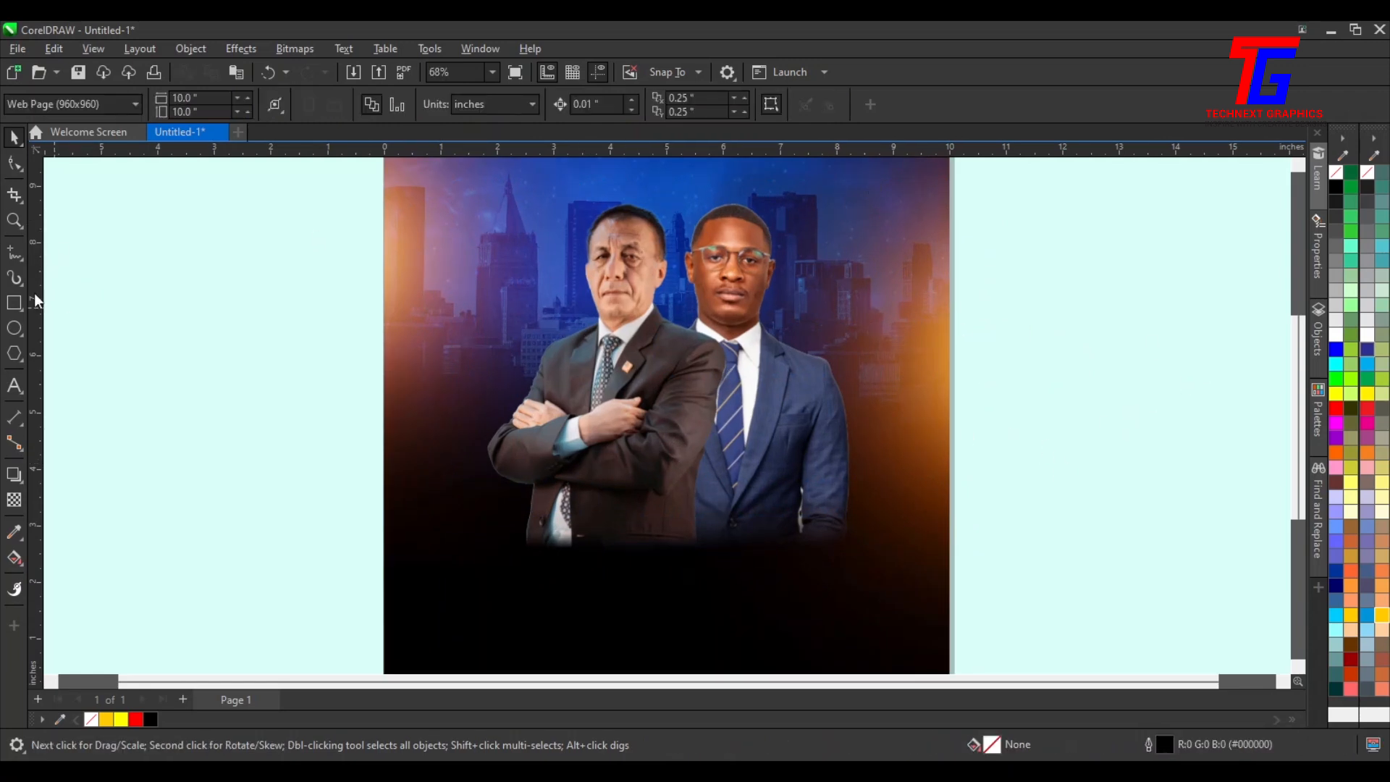
# Draw a black freehand shape about 2 by 4.1 inches between the two men as a shadow
pyautogui.click(12, 253)
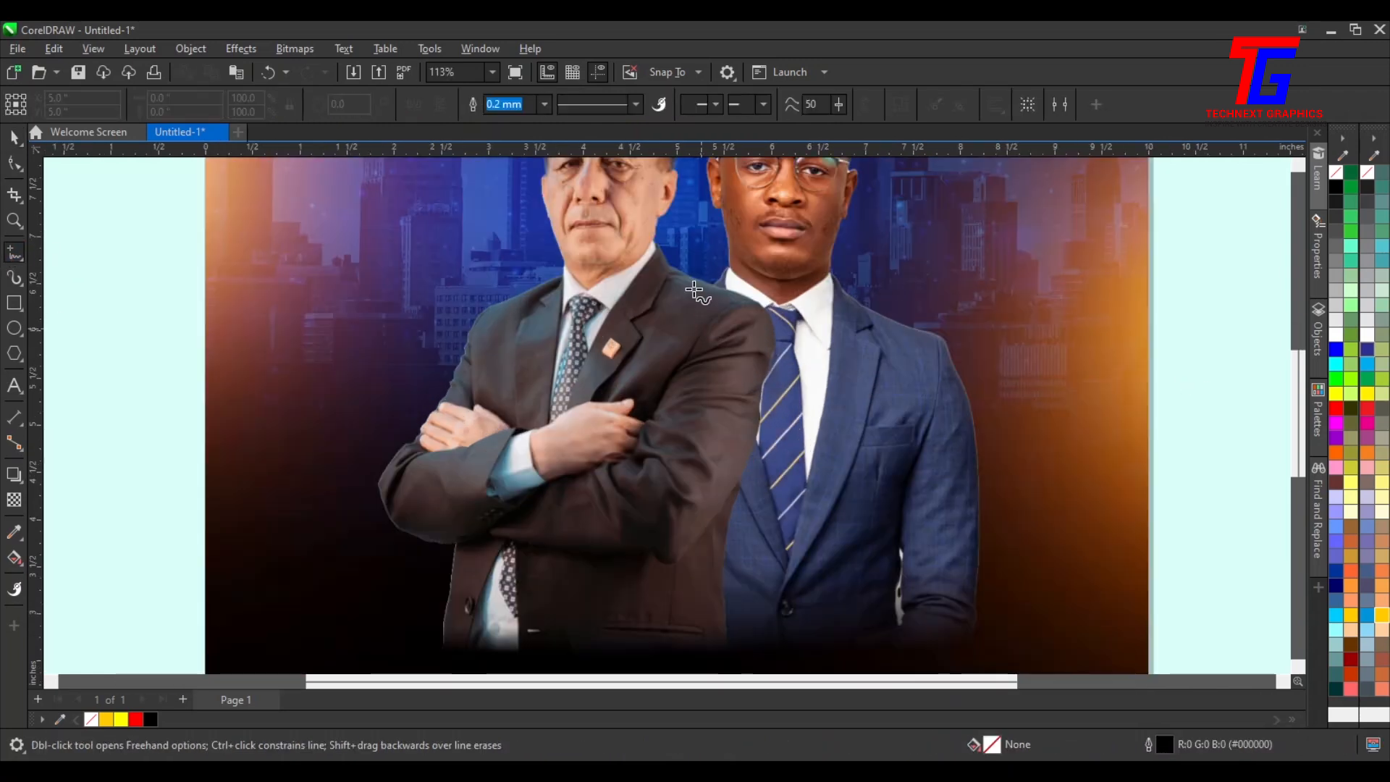
pyautogui.moveTo(686, 270)
pyautogui.mouseDown()
pyautogui.moveTo(760, 289)
pyautogui.moveTo(802, 340)
pyautogui.moveTo(730, 627)
pyautogui.moveTo(705, 652)
pyautogui.moveTo(652, 644)
pyautogui.moveTo(615, 564)
pyautogui.moveTo(645, 305)
pyautogui.moveTo(689, 267)
pyautogui.mouseUp()
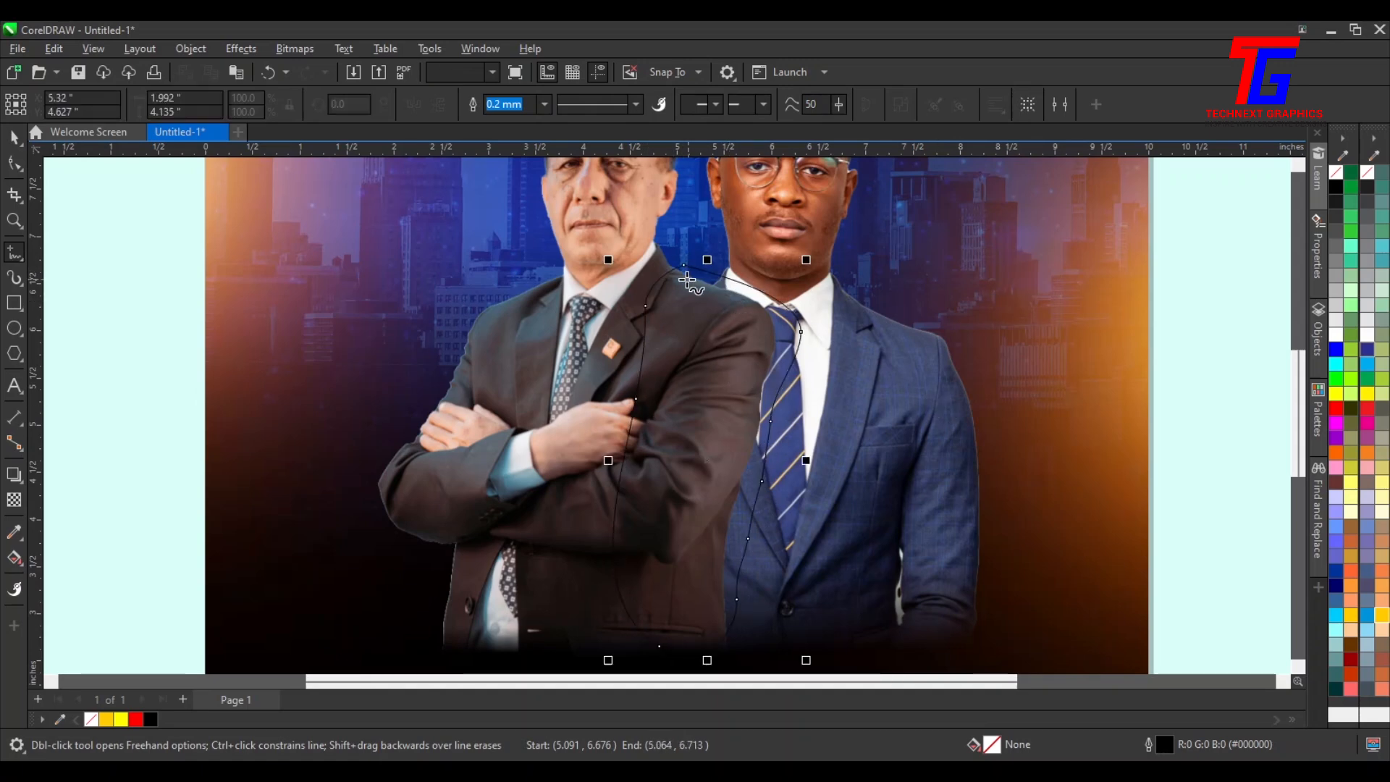
pyautogui.scroll(2, 689, 268)
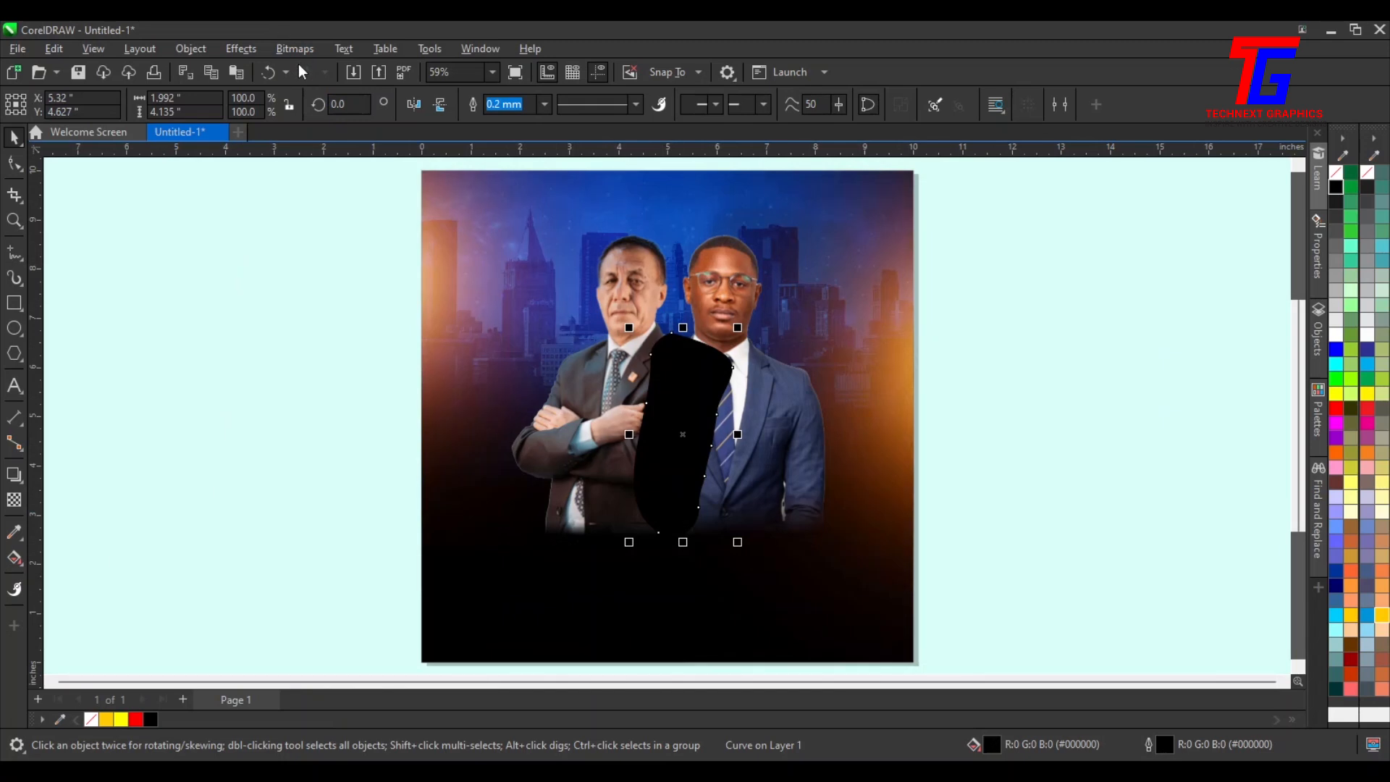
# Convert the black shadow shape into a bitmap
pyautogui.click(293, 50)
pyautogui.click(321, 72)
pyautogui.click(706, 500)
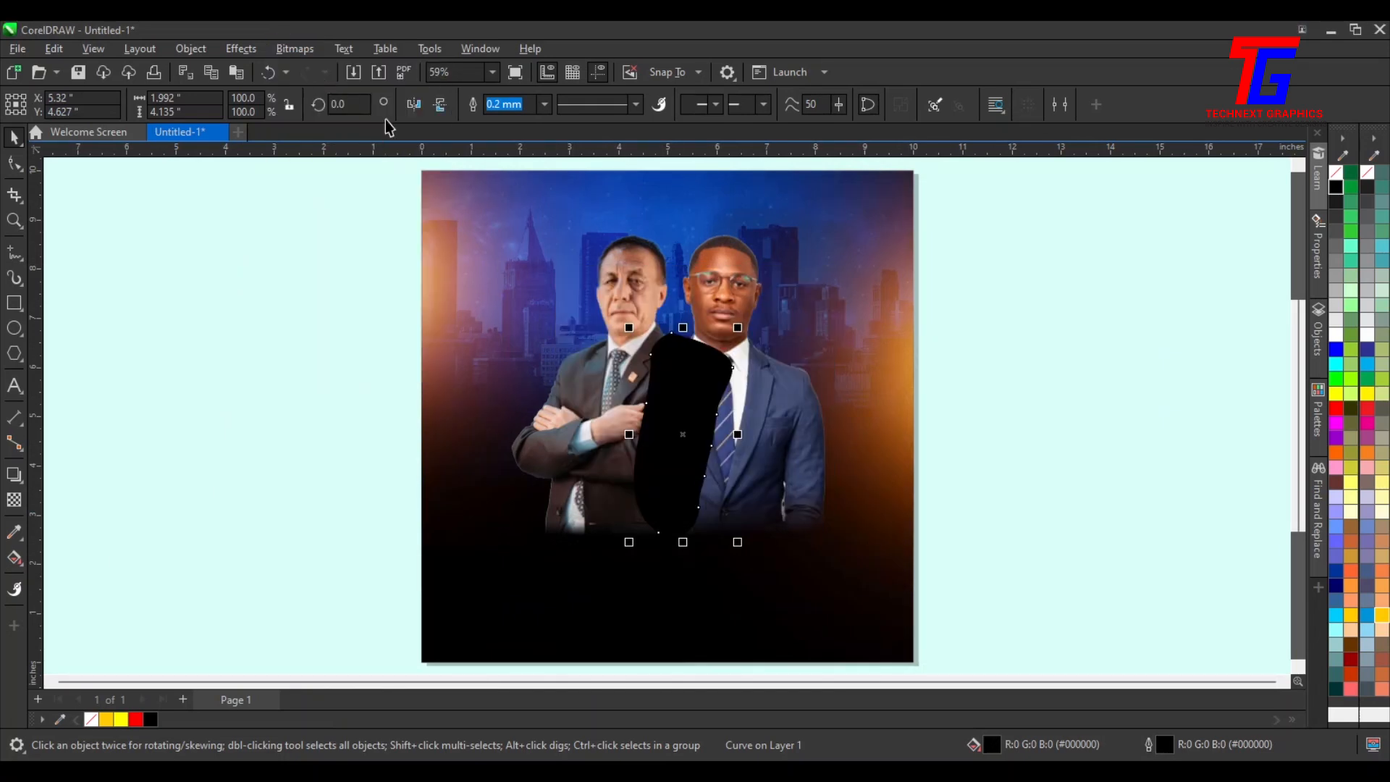
# Apply a Gaussian Blur with a radius of 64.8 pixels to the shadow bitmap
pyautogui.click(246, 49)
pyautogui.moveTo(272, 152)
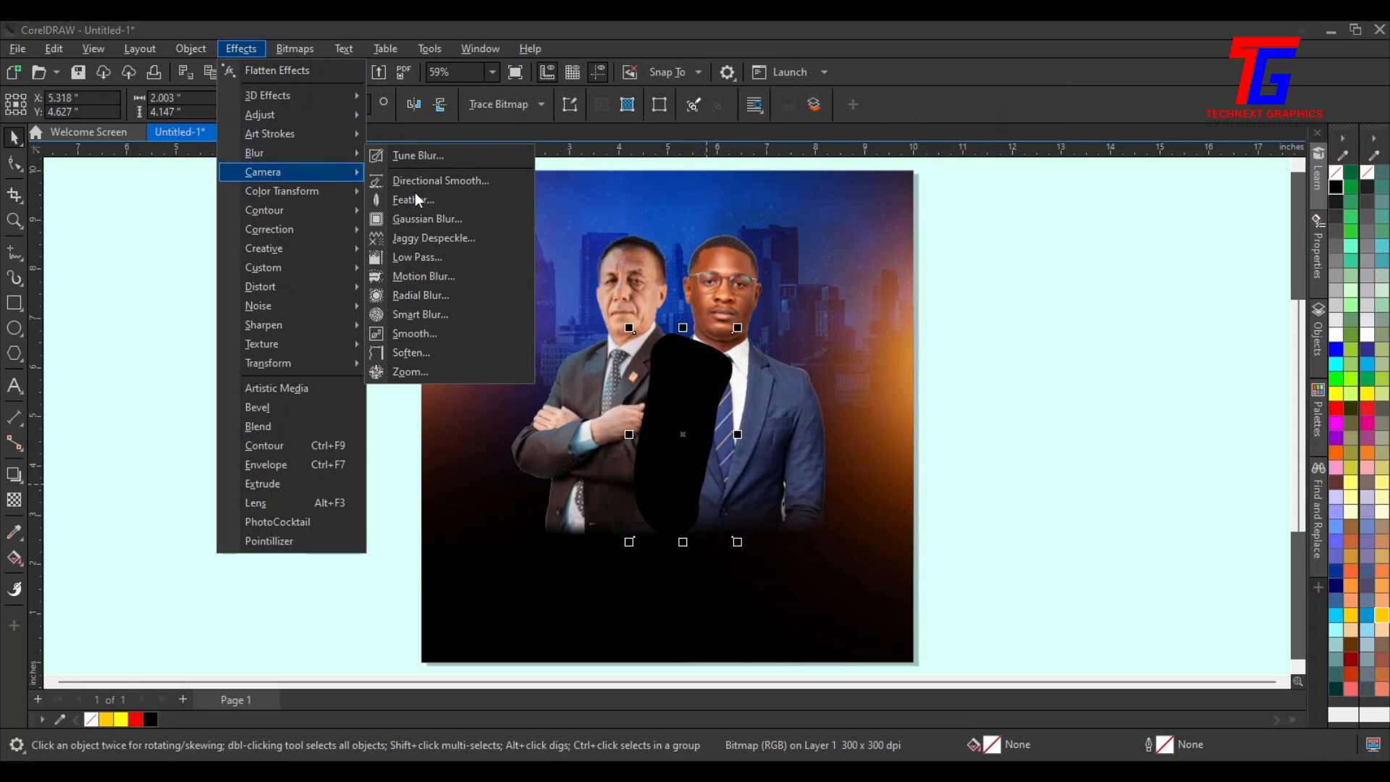
pyautogui.click(411, 218)
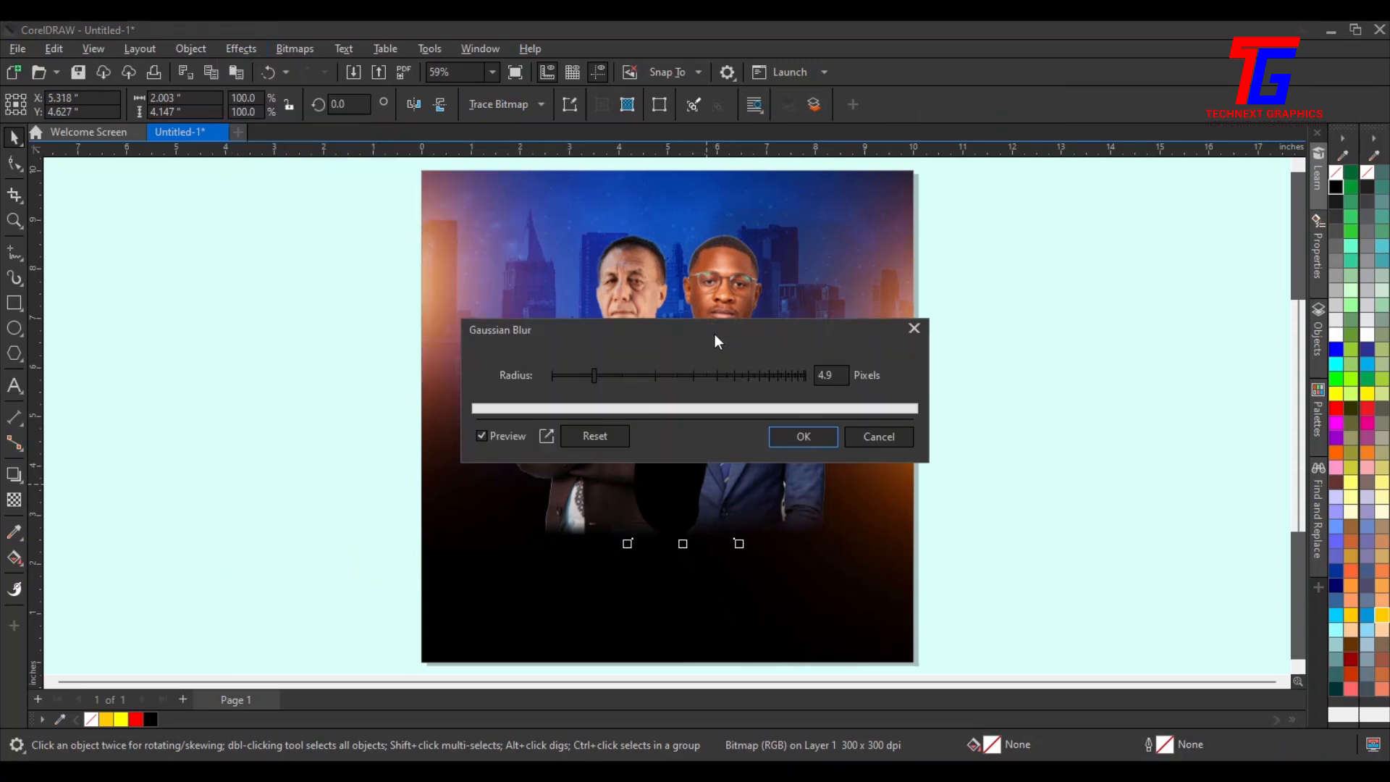
pyautogui.moveTo(715, 333); pyautogui.dragTo(1057, 233)
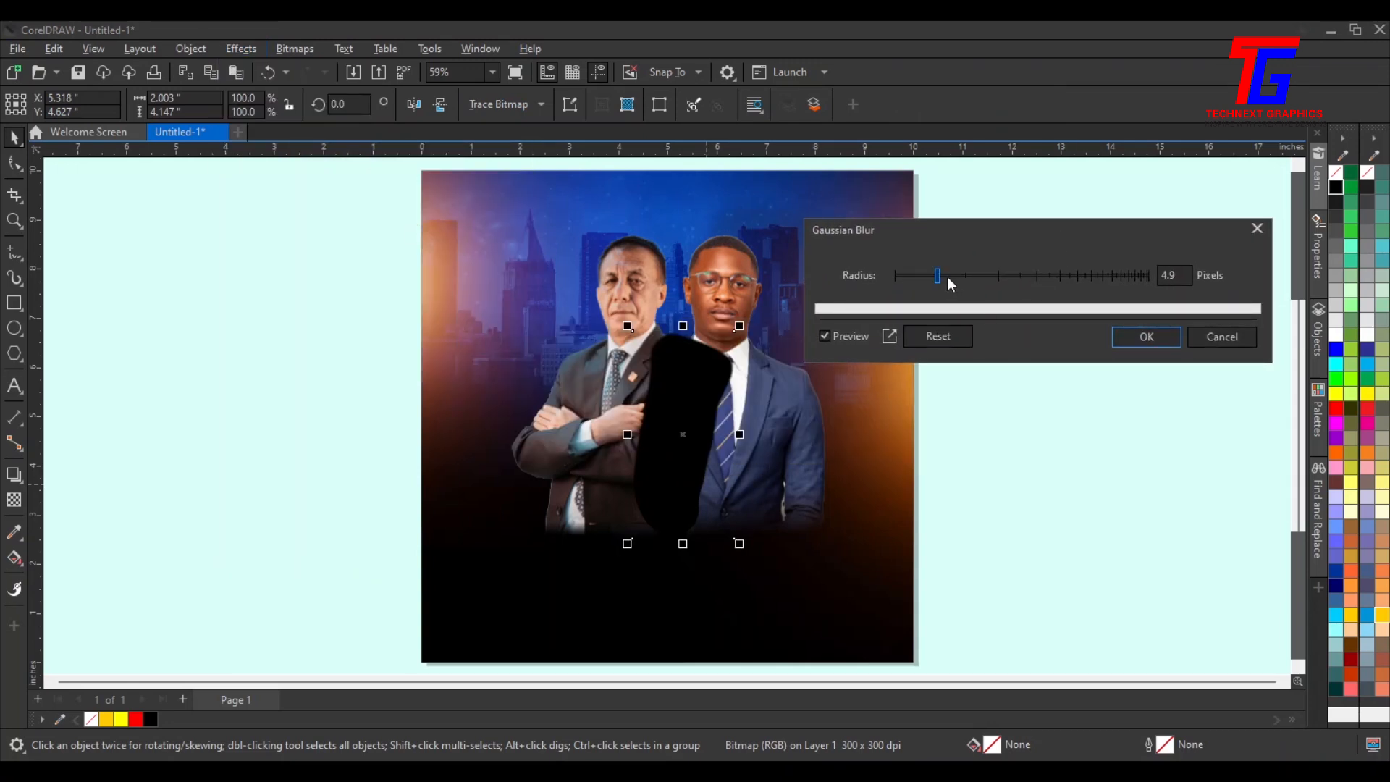
pyautogui.click(998, 273)
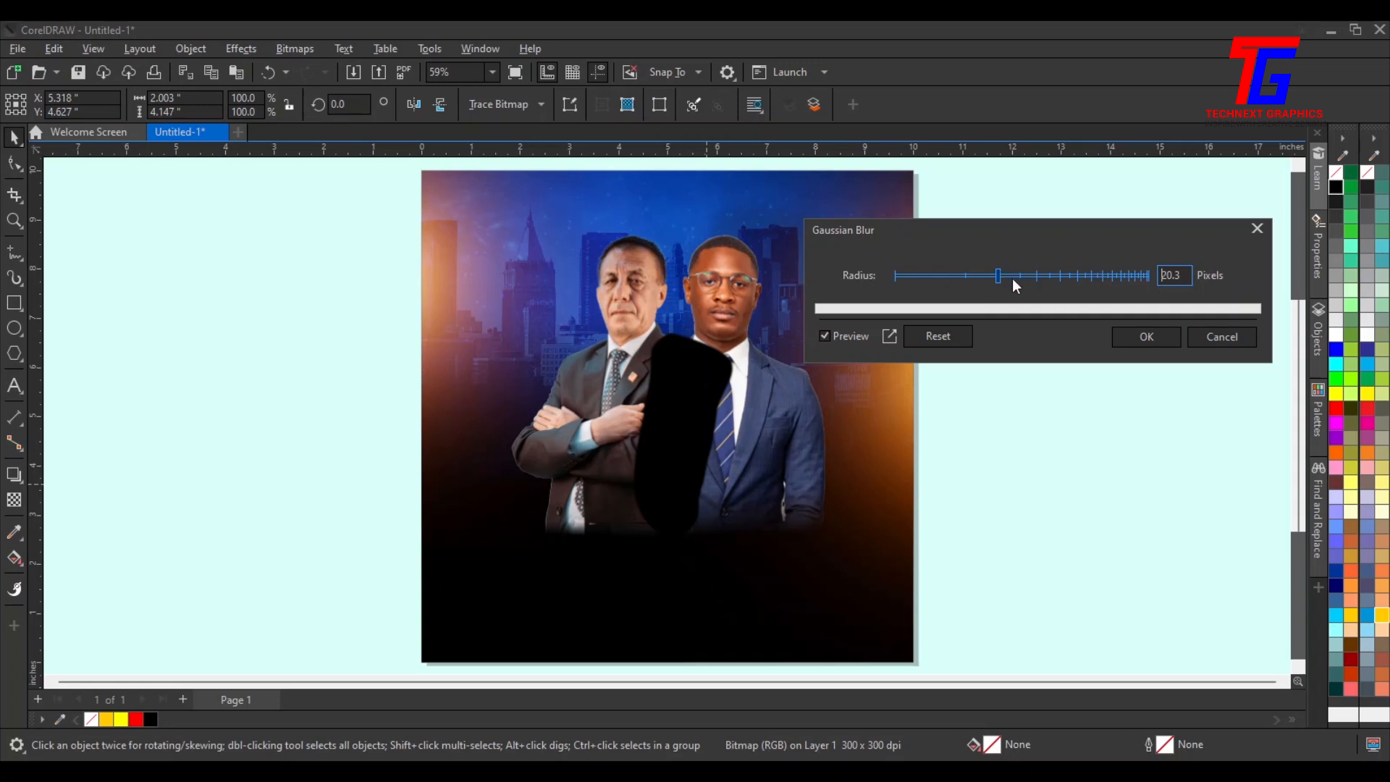
pyautogui.click(1054, 275)
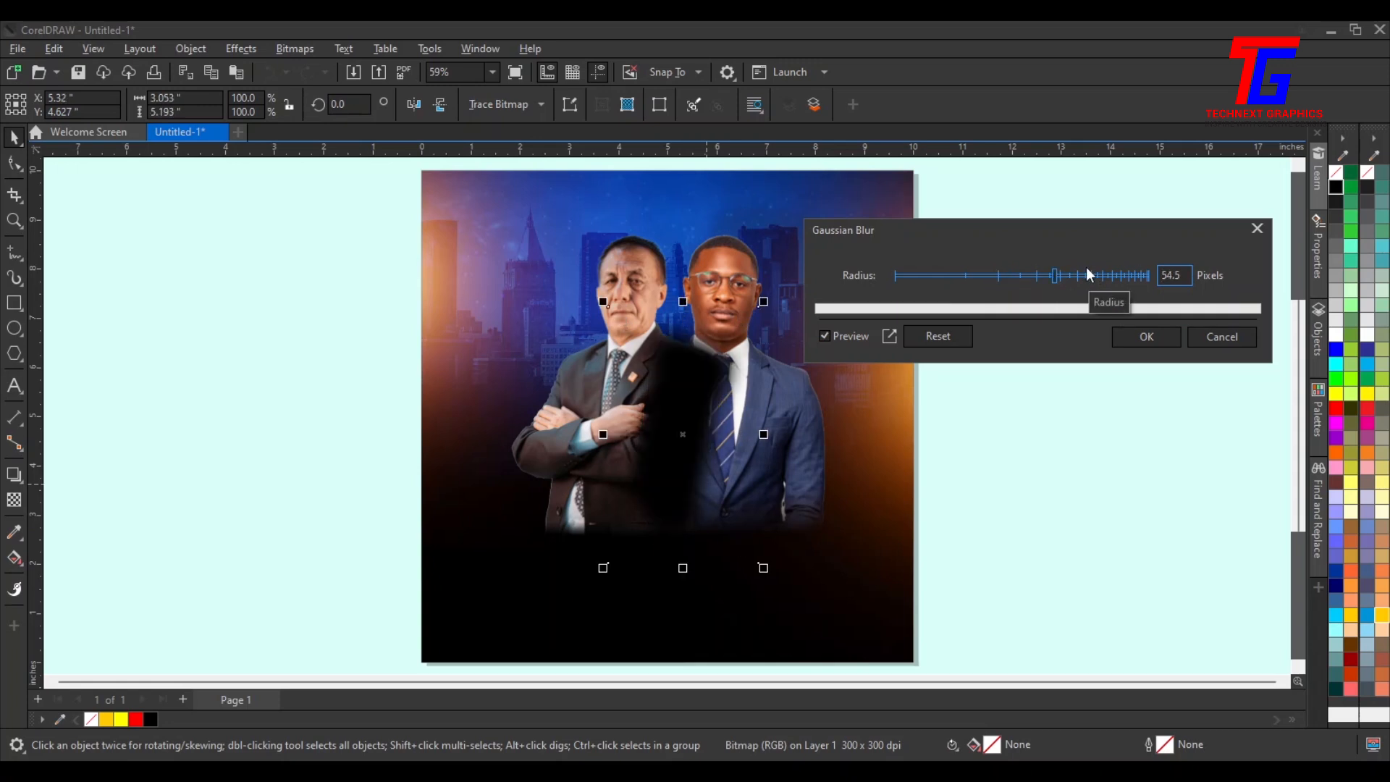
pyautogui.click(1065, 274)
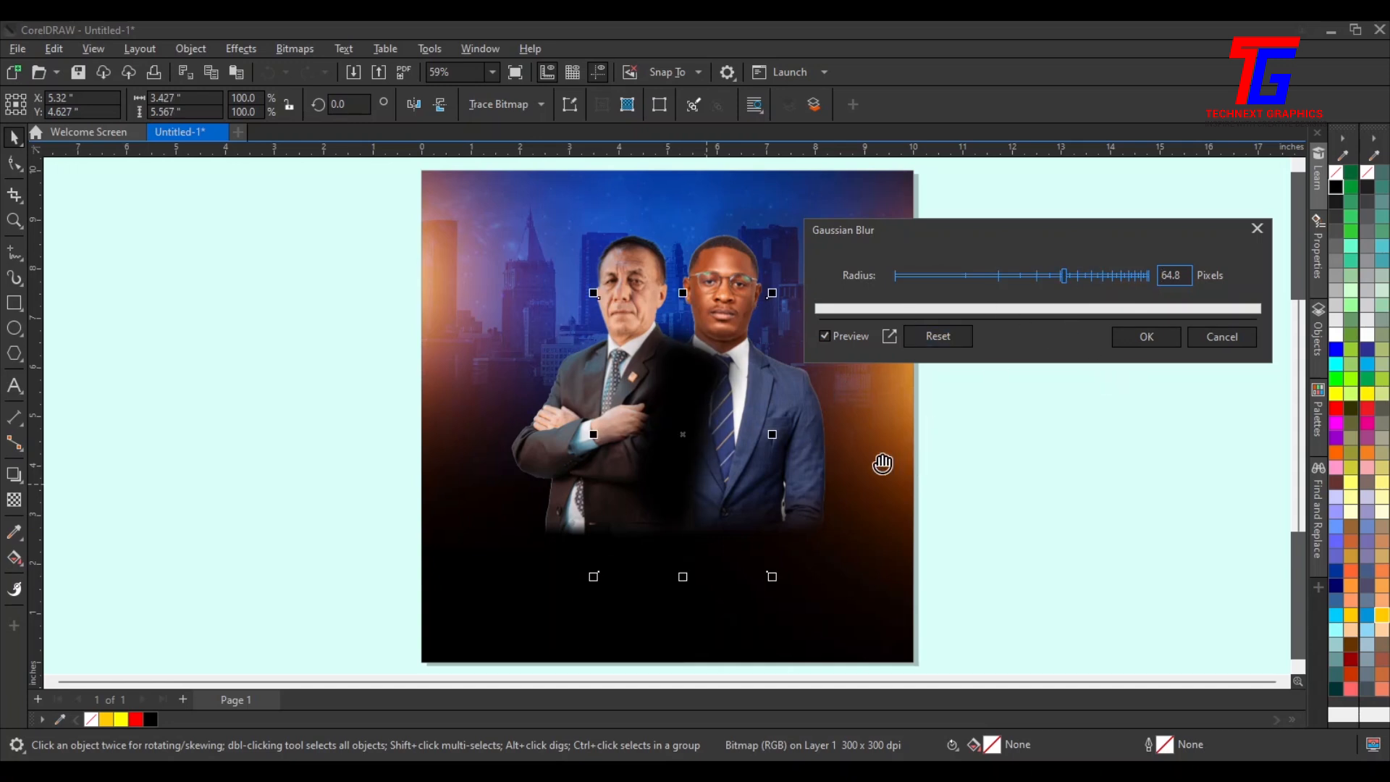
pyautogui.click(1134, 339)
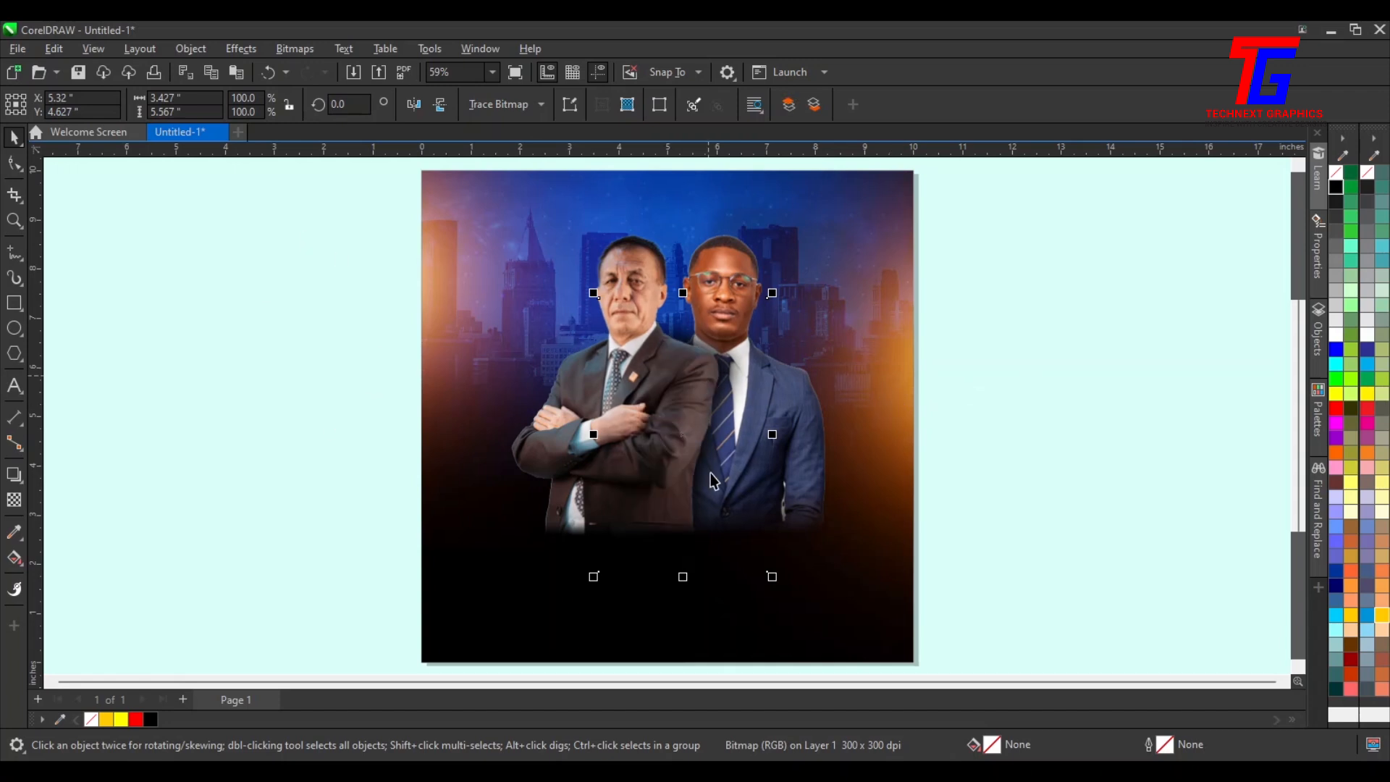
# Give the blurred shadow a uniform transparency of 28
pyautogui.scroll(2, 714, 479)
pyautogui.scroll(1, 715, 480)
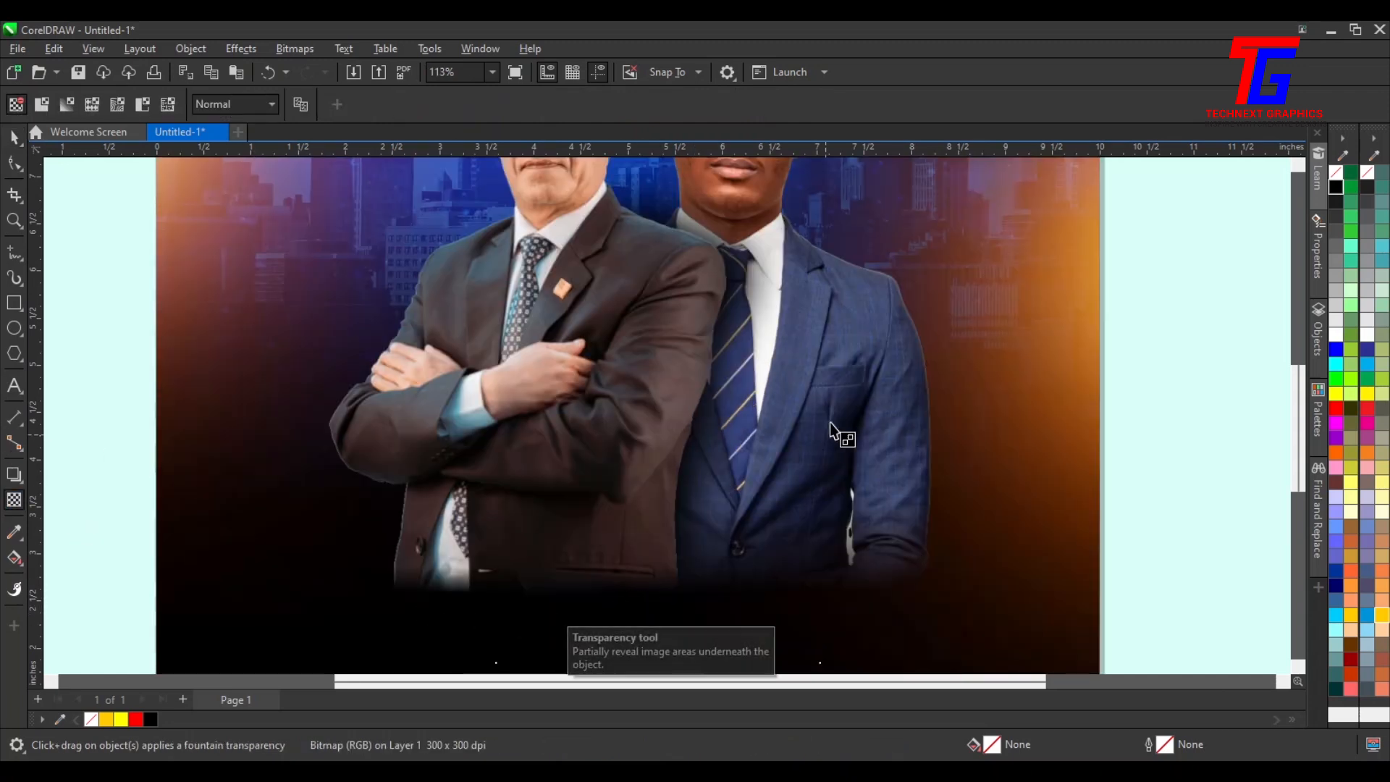
pyautogui.scroll(-2, 665, 580)
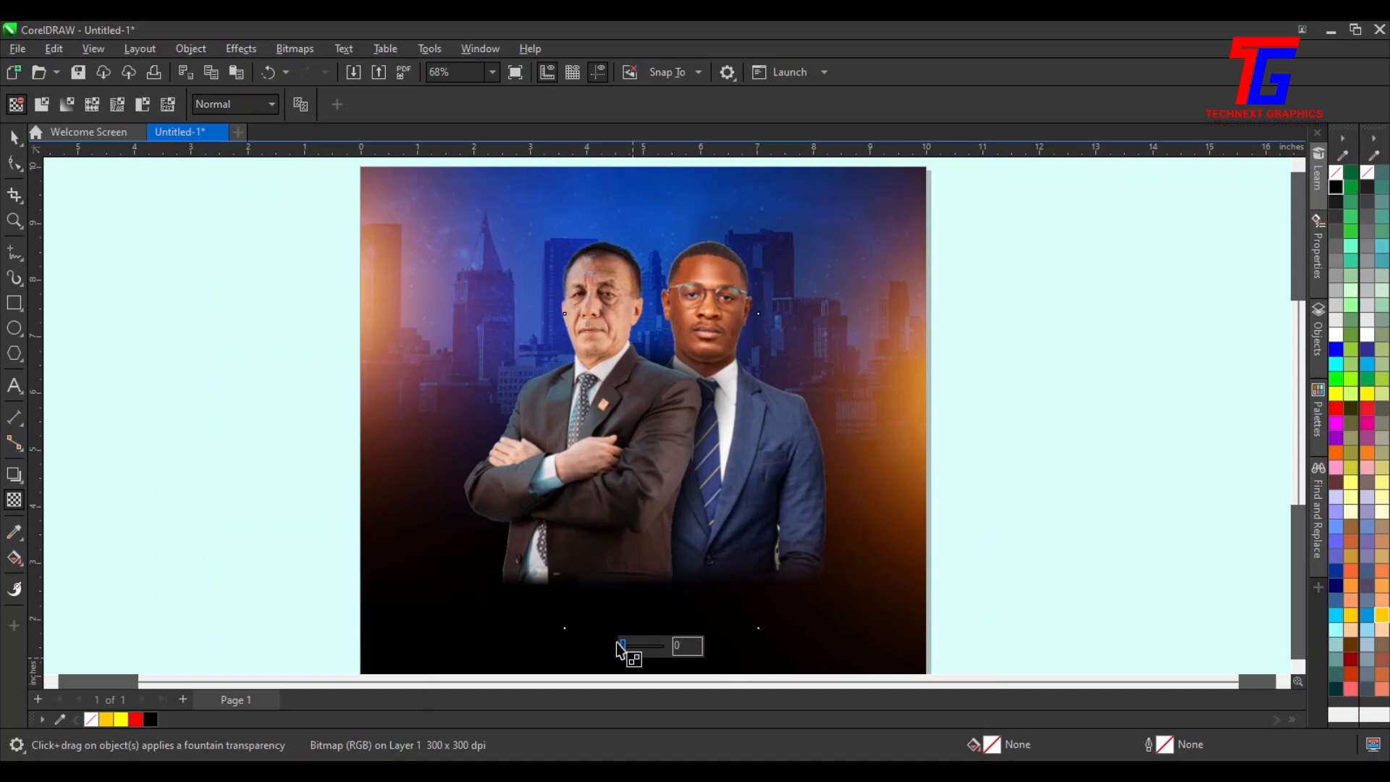
pyautogui.moveTo(621, 646); pyautogui.dragTo(637, 656)
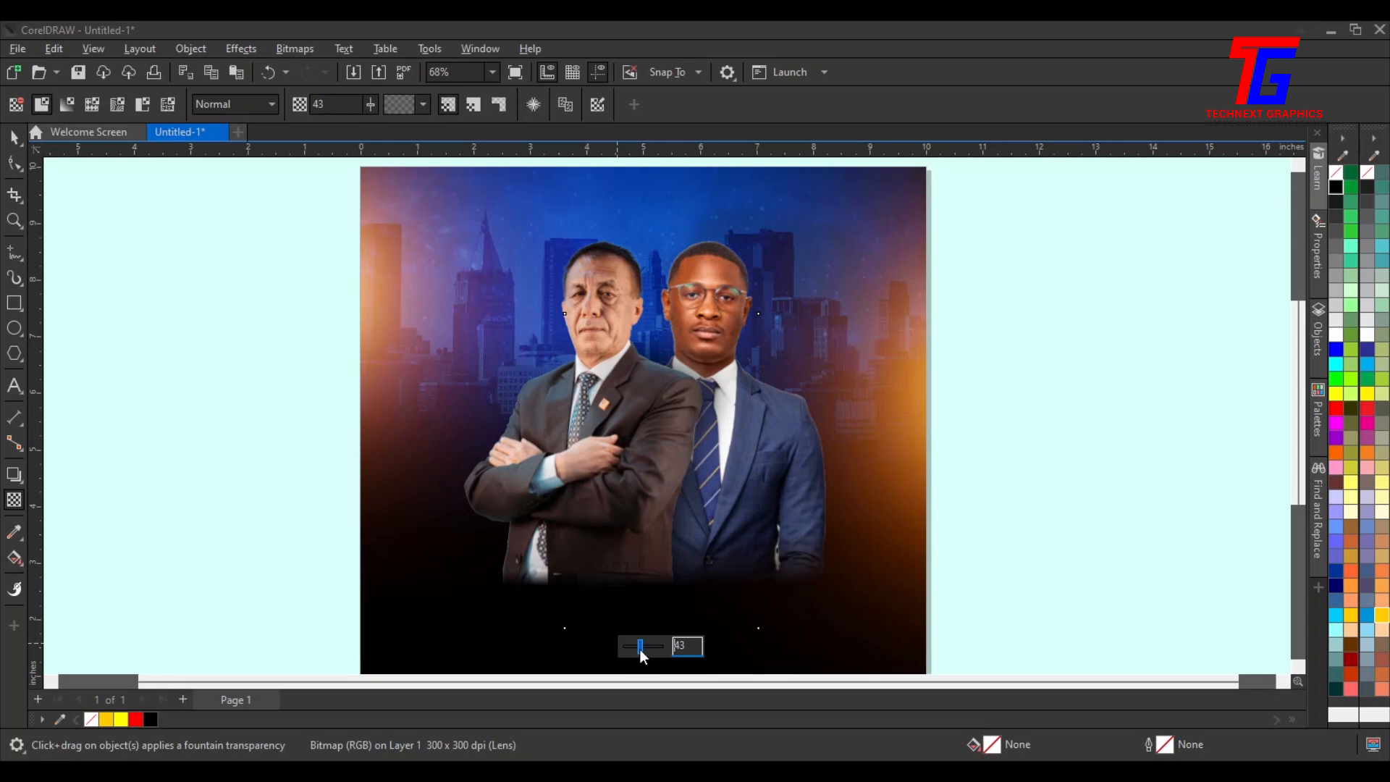
pyautogui.moveTo(633, 651); pyautogui.dragTo(634, 650)
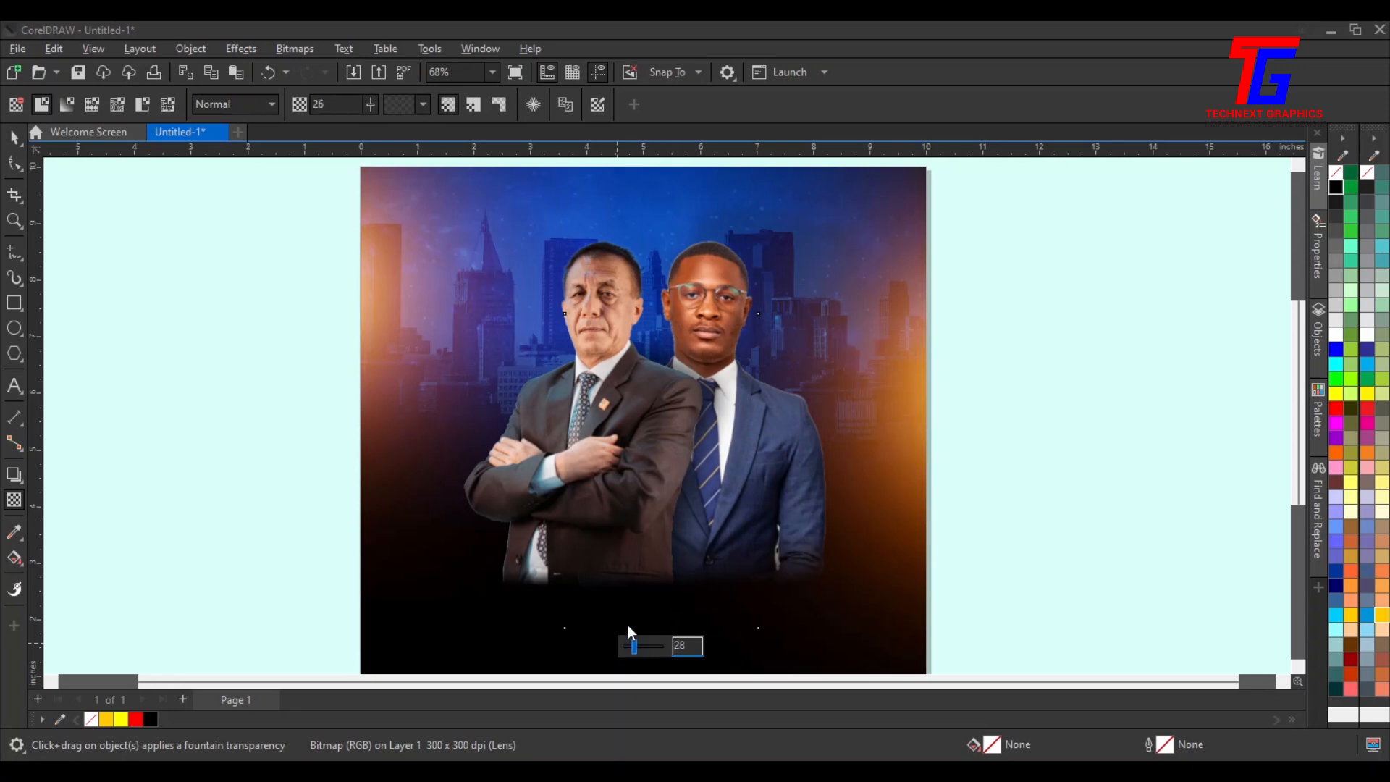
pyautogui.click(11, 141)
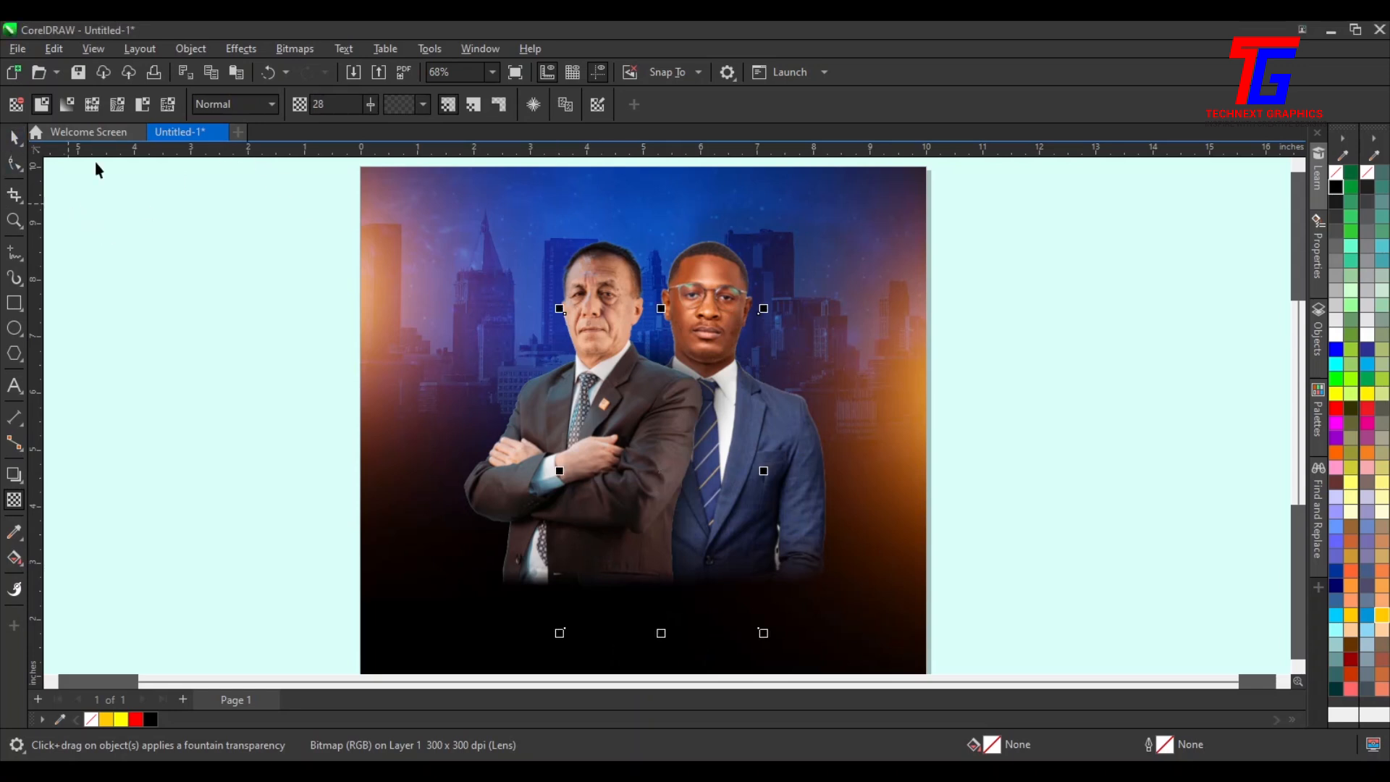
pyautogui.click(1007, 437)
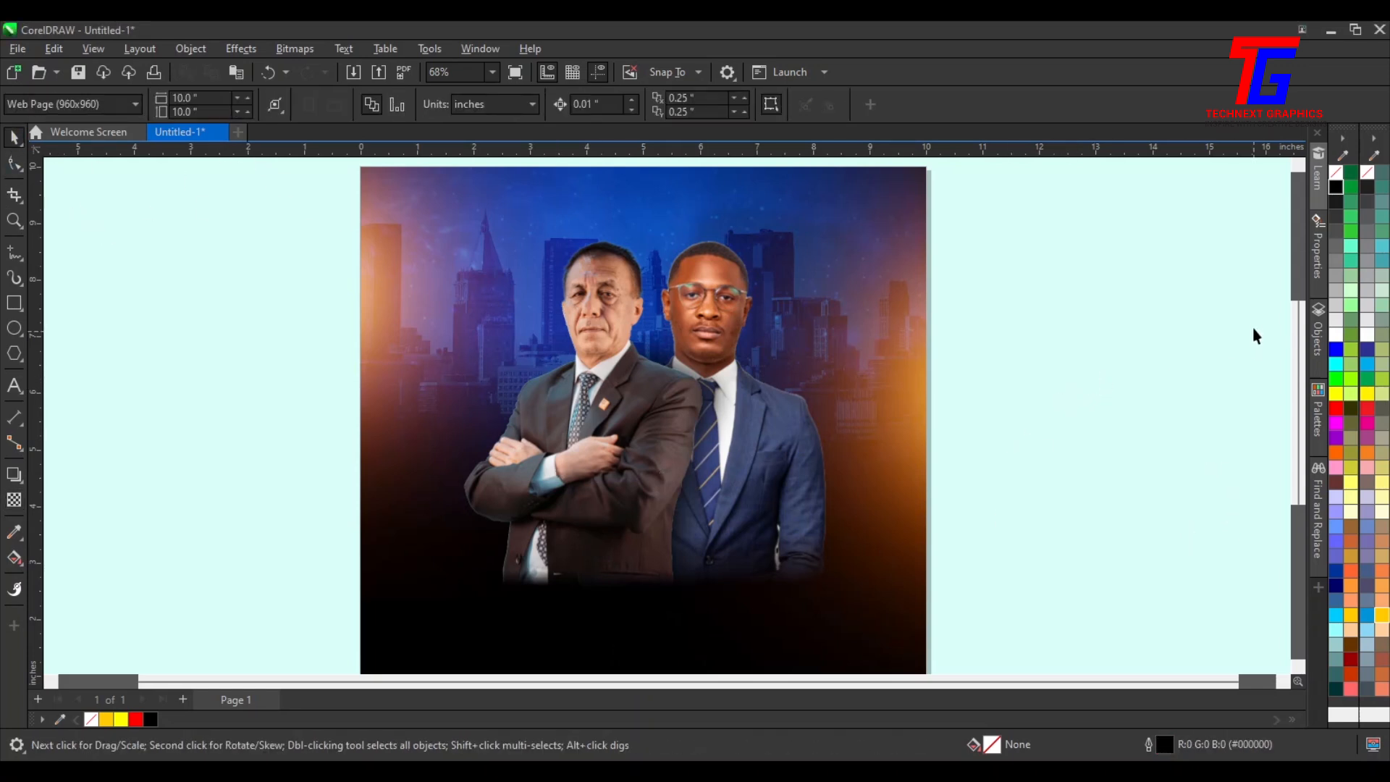
# Adjust the older man's photo in Image Adjustment Lab to saturation -9, brightness -22 and contrast 22
pyautogui.click(581, 302)
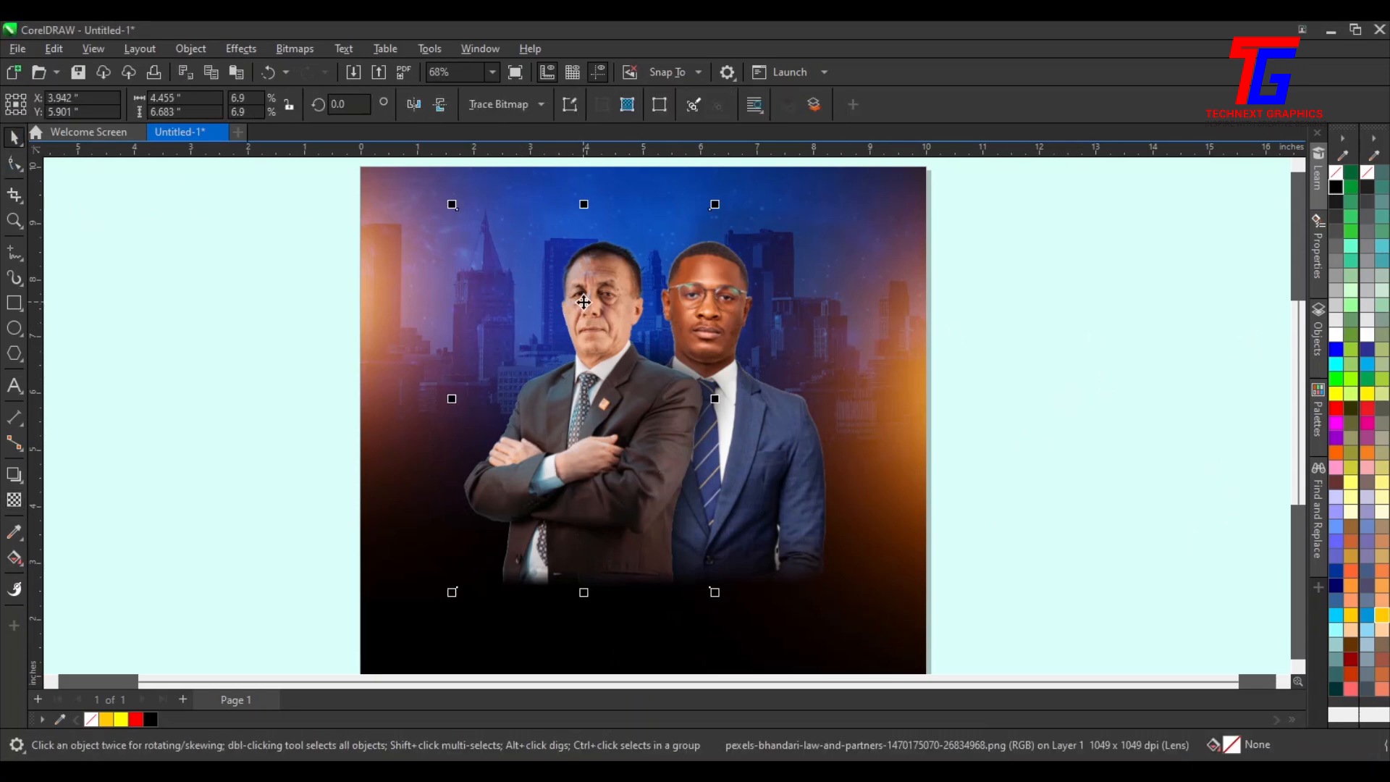
pyautogui.click(241, 48)
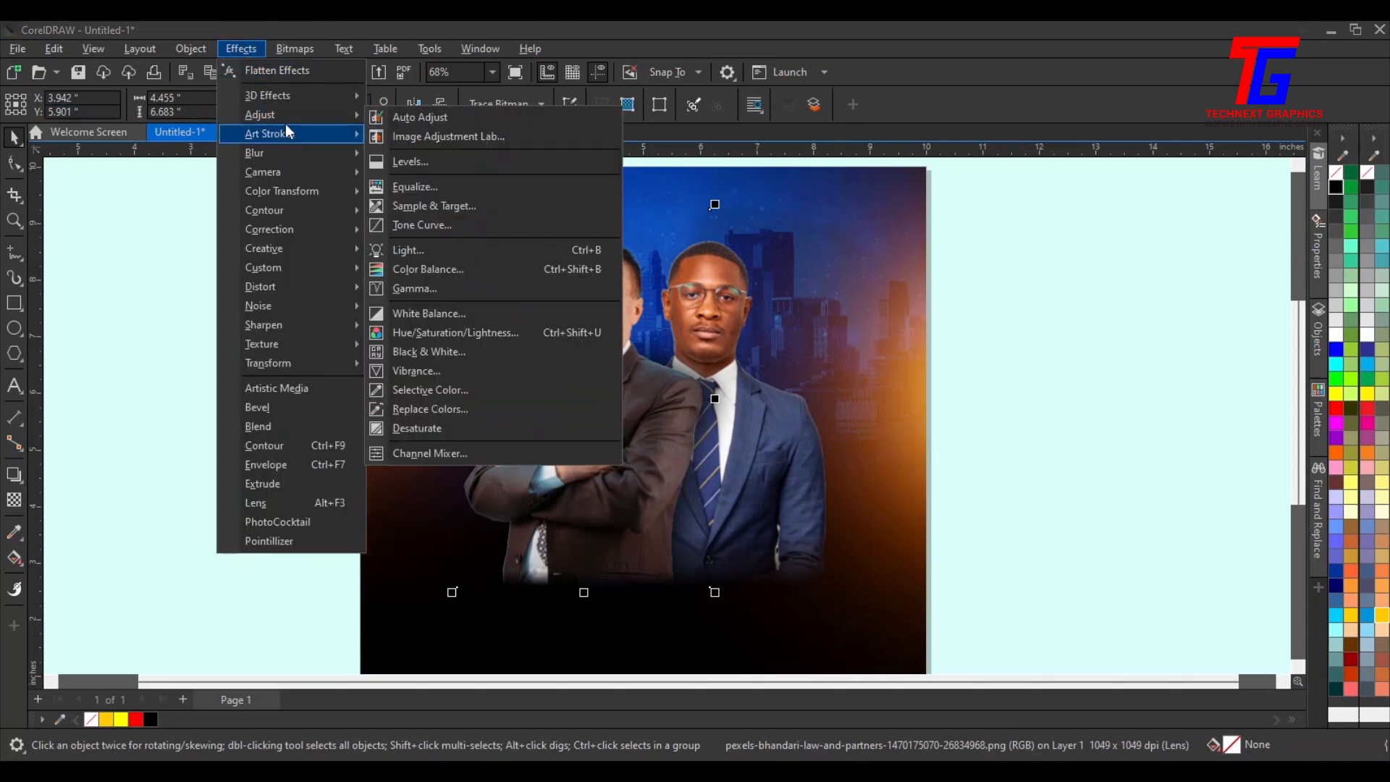
pyautogui.click(392, 136)
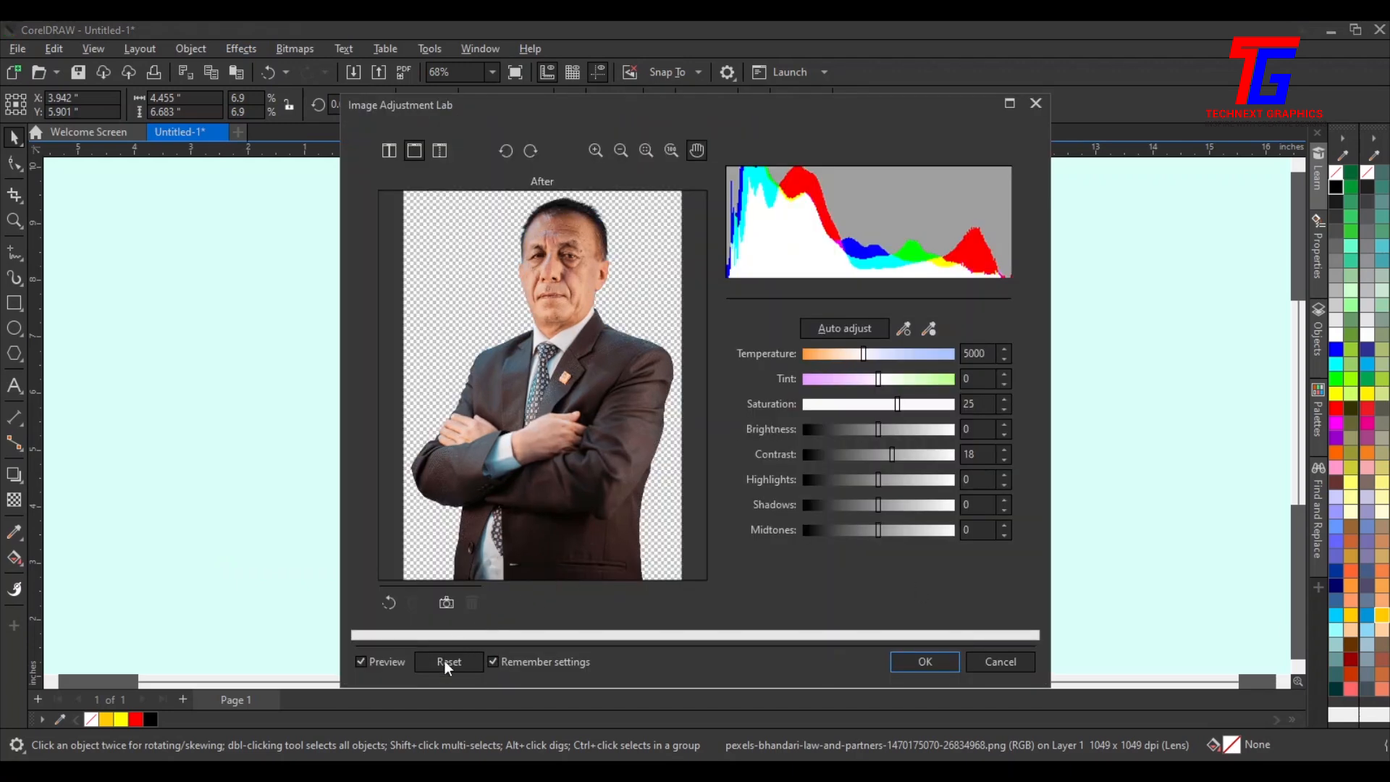
pyautogui.click(448, 662)
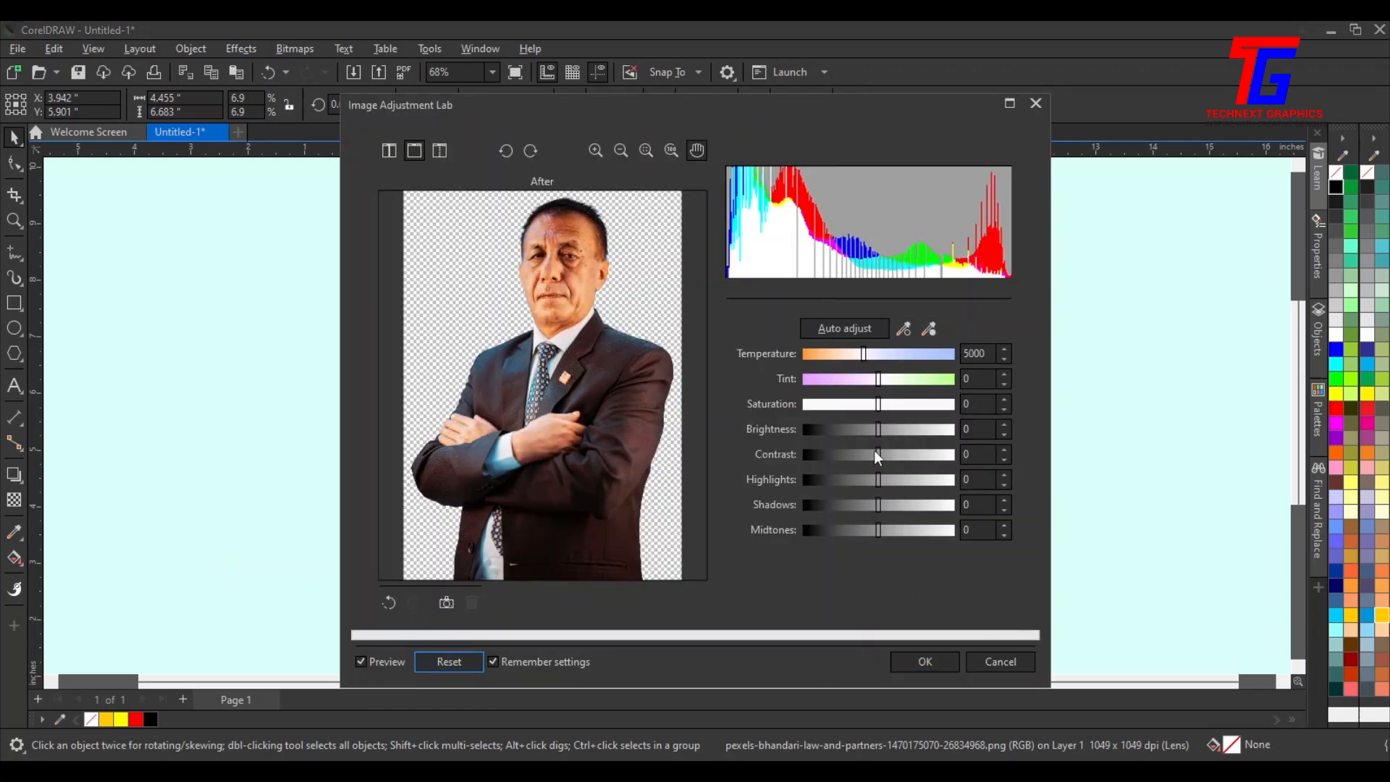
pyautogui.moveTo(878, 407); pyautogui.dragTo(897, 404)
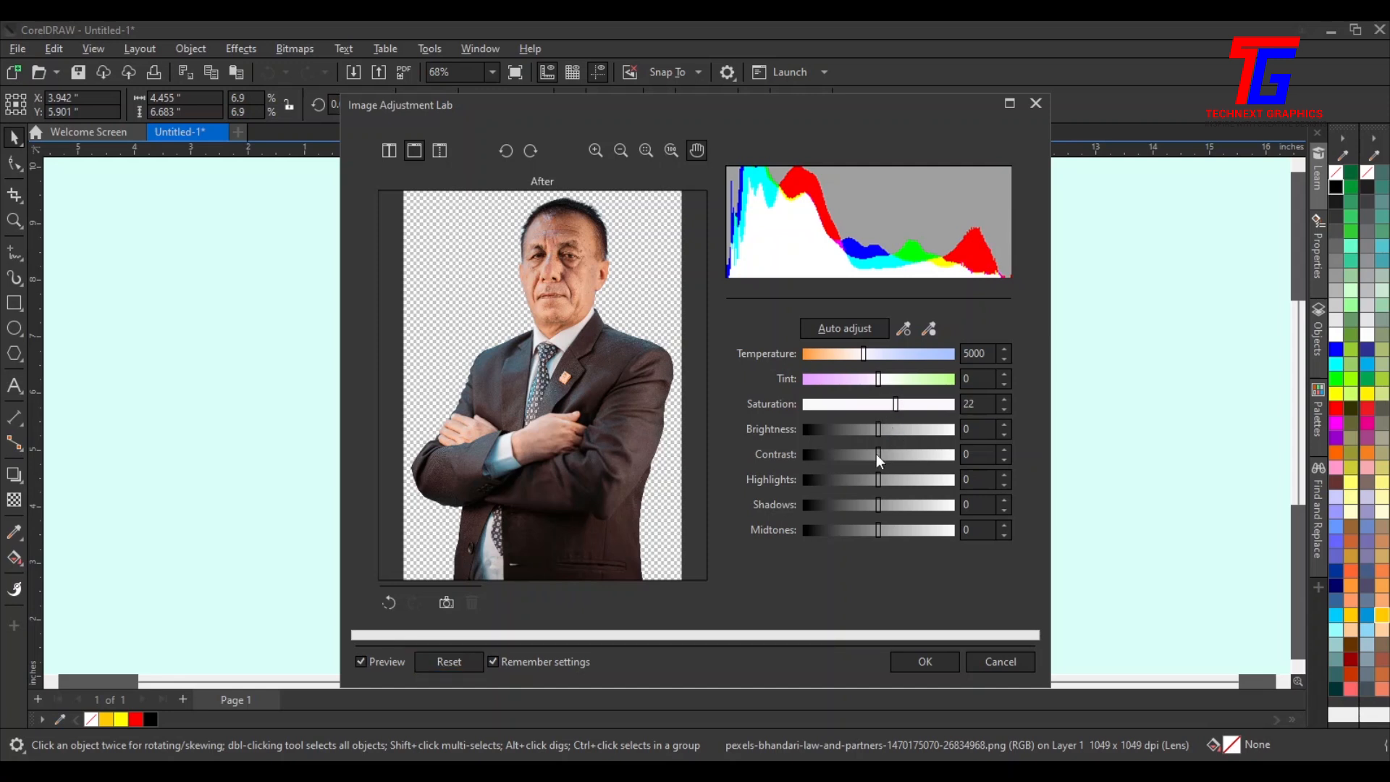
pyautogui.moveTo(882, 454); pyautogui.dragTo(885, 454)
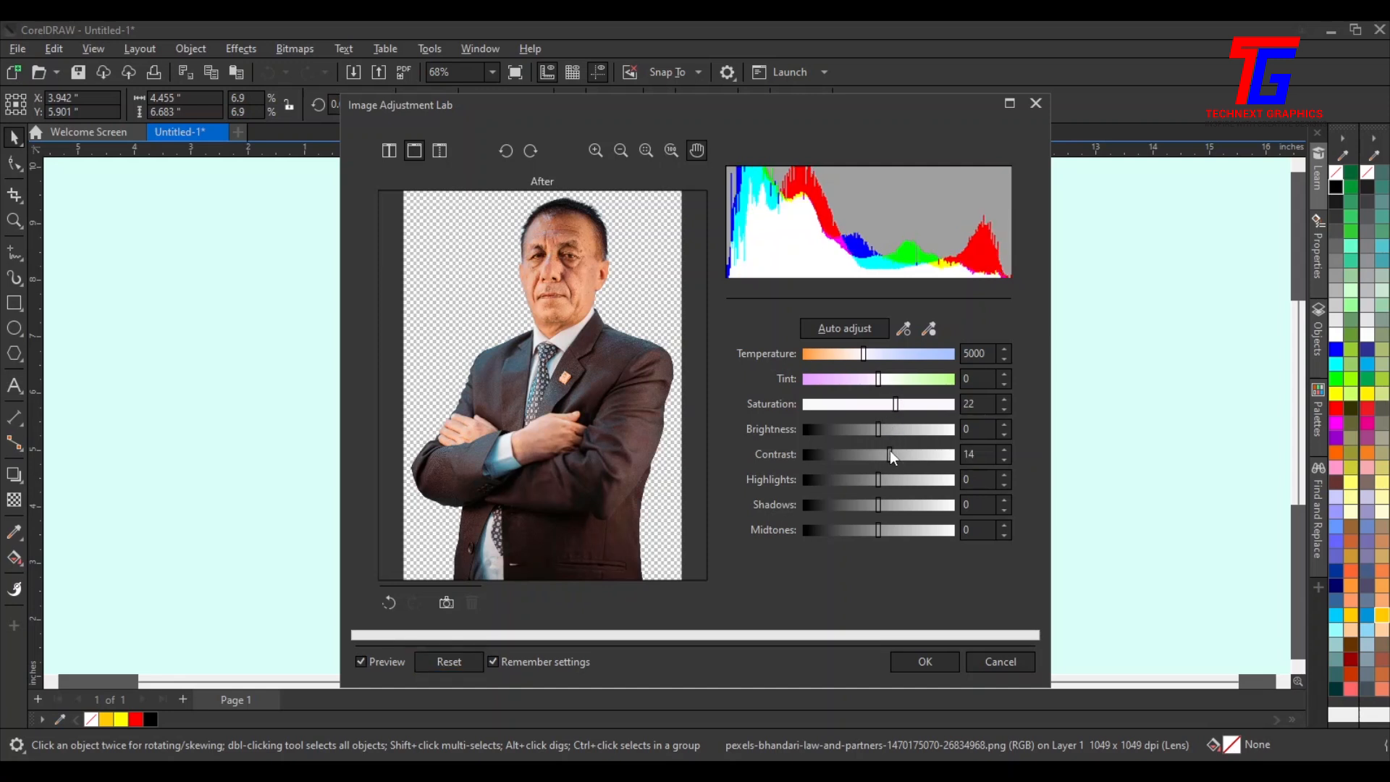
pyautogui.moveTo(895, 404); pyautogui.dragTo(866, 405)
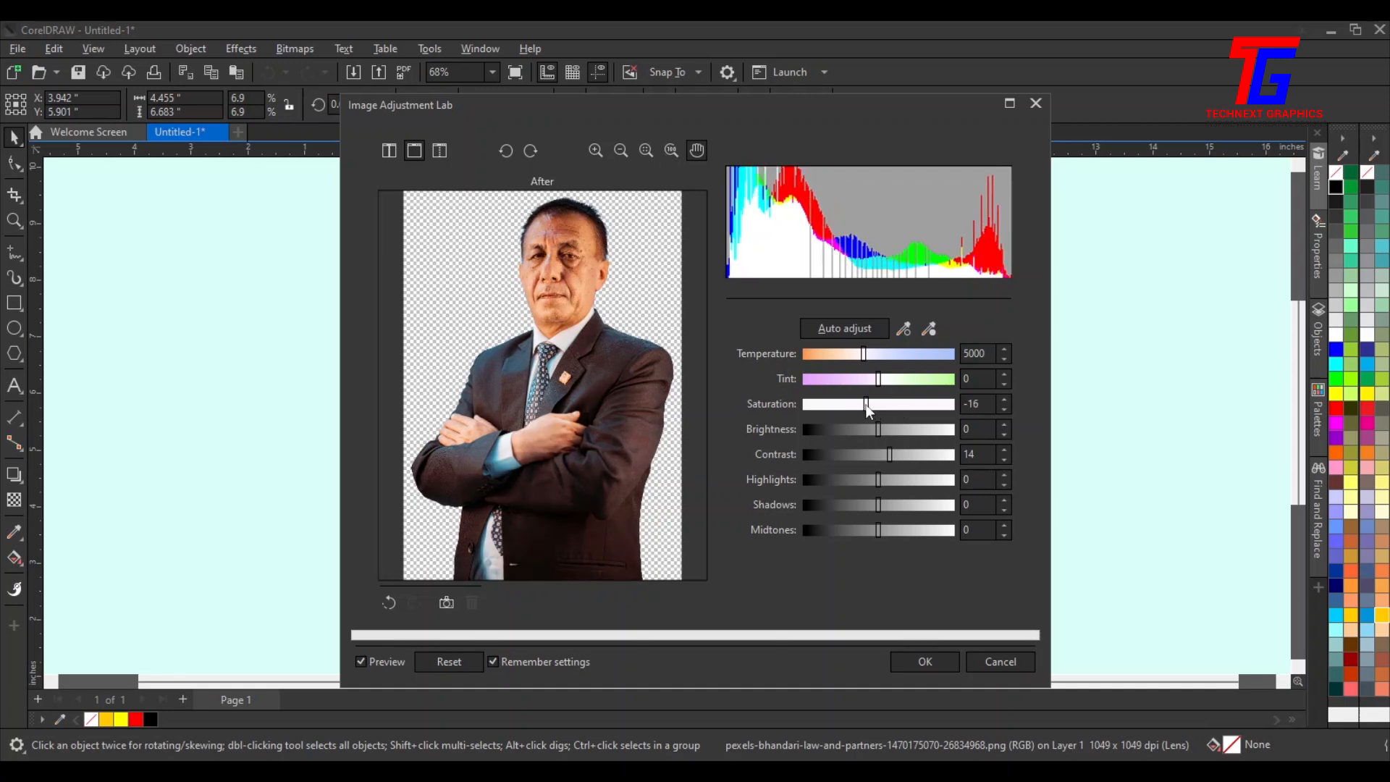
pyautogui.moveTo(866, 404); pyautogui.dragTo(872, 403)
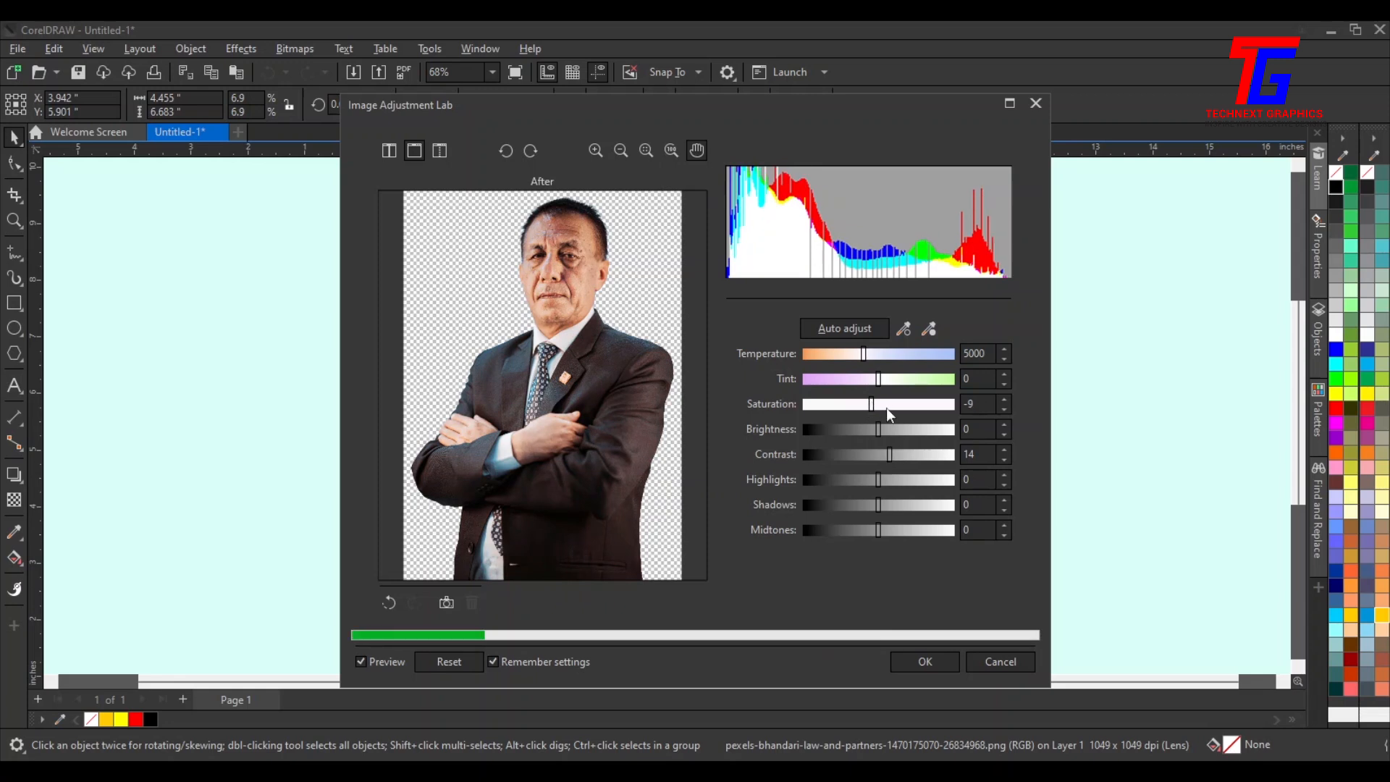
pyautogui.moveTo(879, 428); pyautogui.dragTo(860, 431)
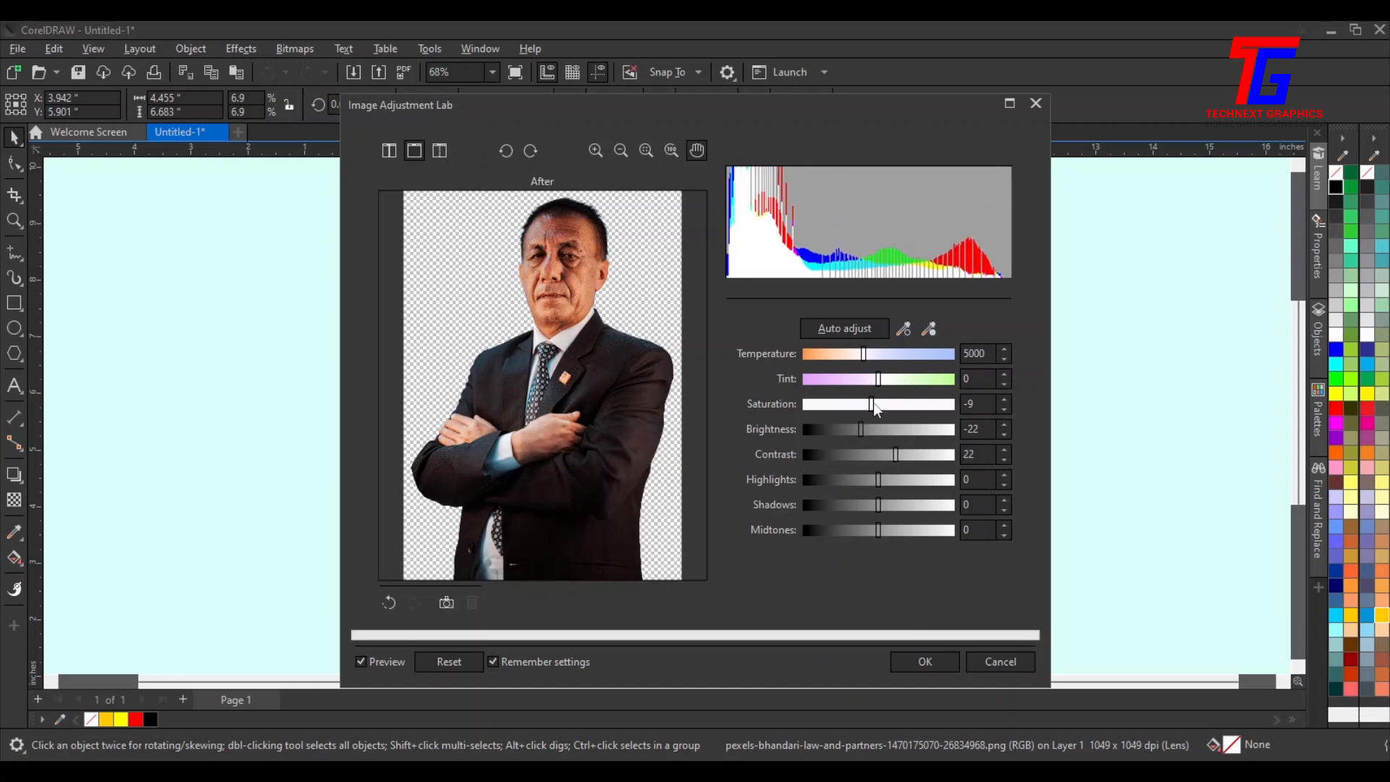
pyautogui.click(924, 661)
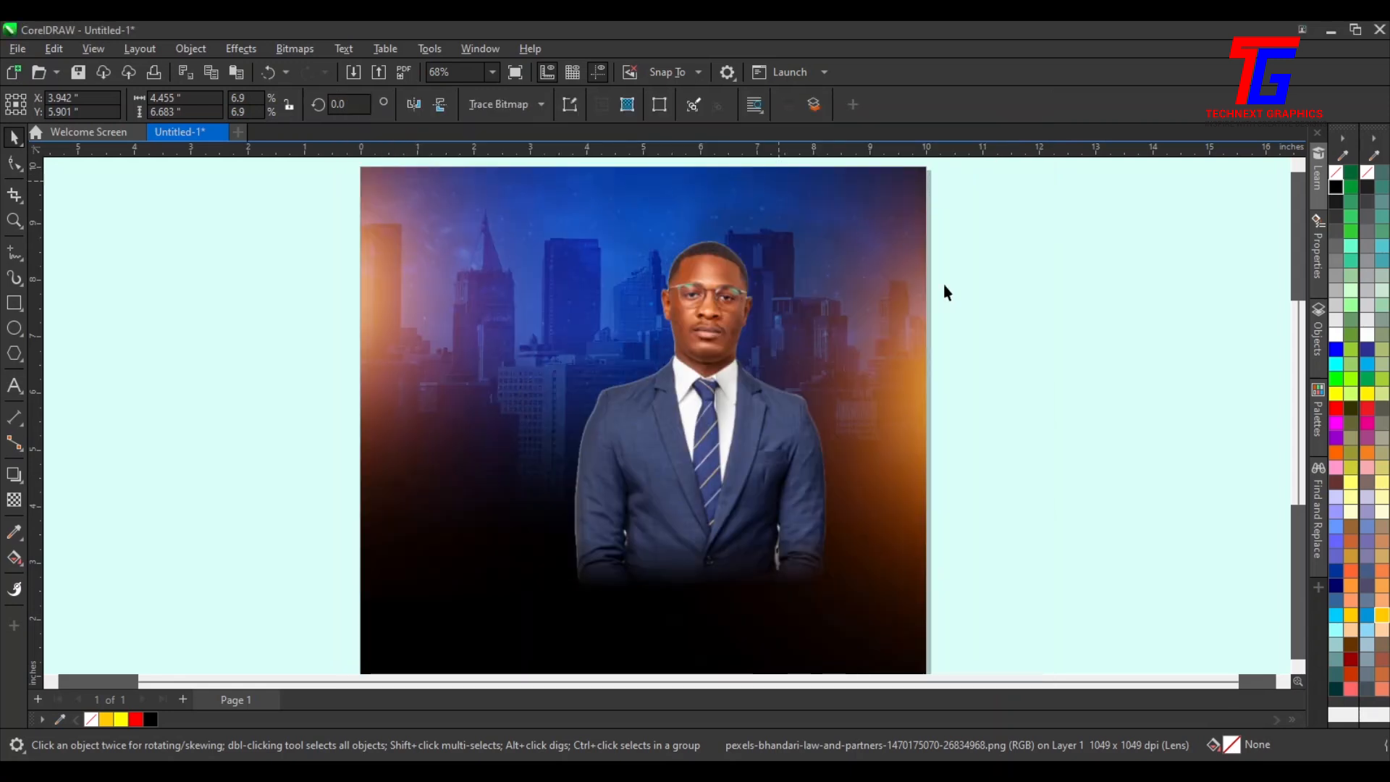
# Adjust the younger man's photo in Image Adjustment Lab to saturation -12 and brightness 11
pyautogui.hotkey('ctrl', 'v')
pyautogui.click(1027, 329)
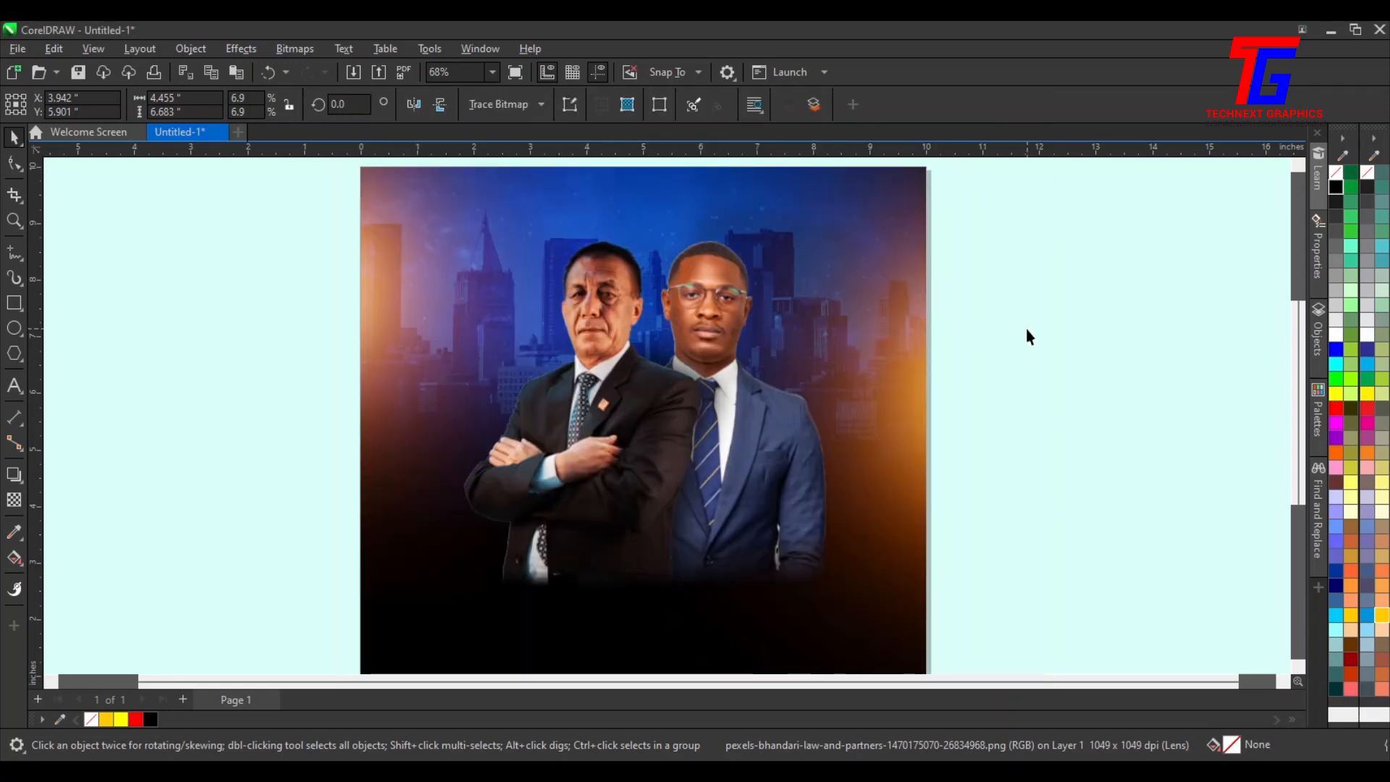
pyautogui.click(705, 267)
pyautogui.click(798, 432)
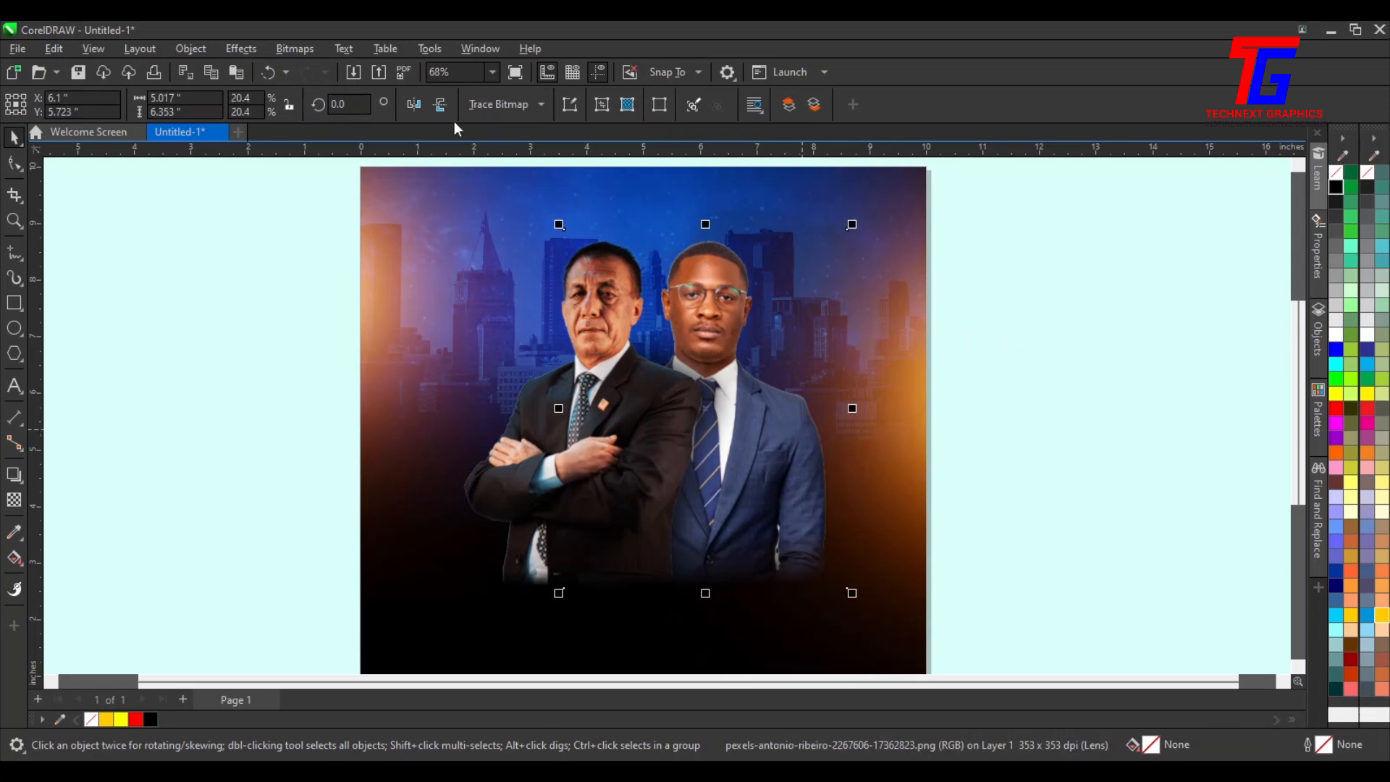
pyautogui.click(249, 50)
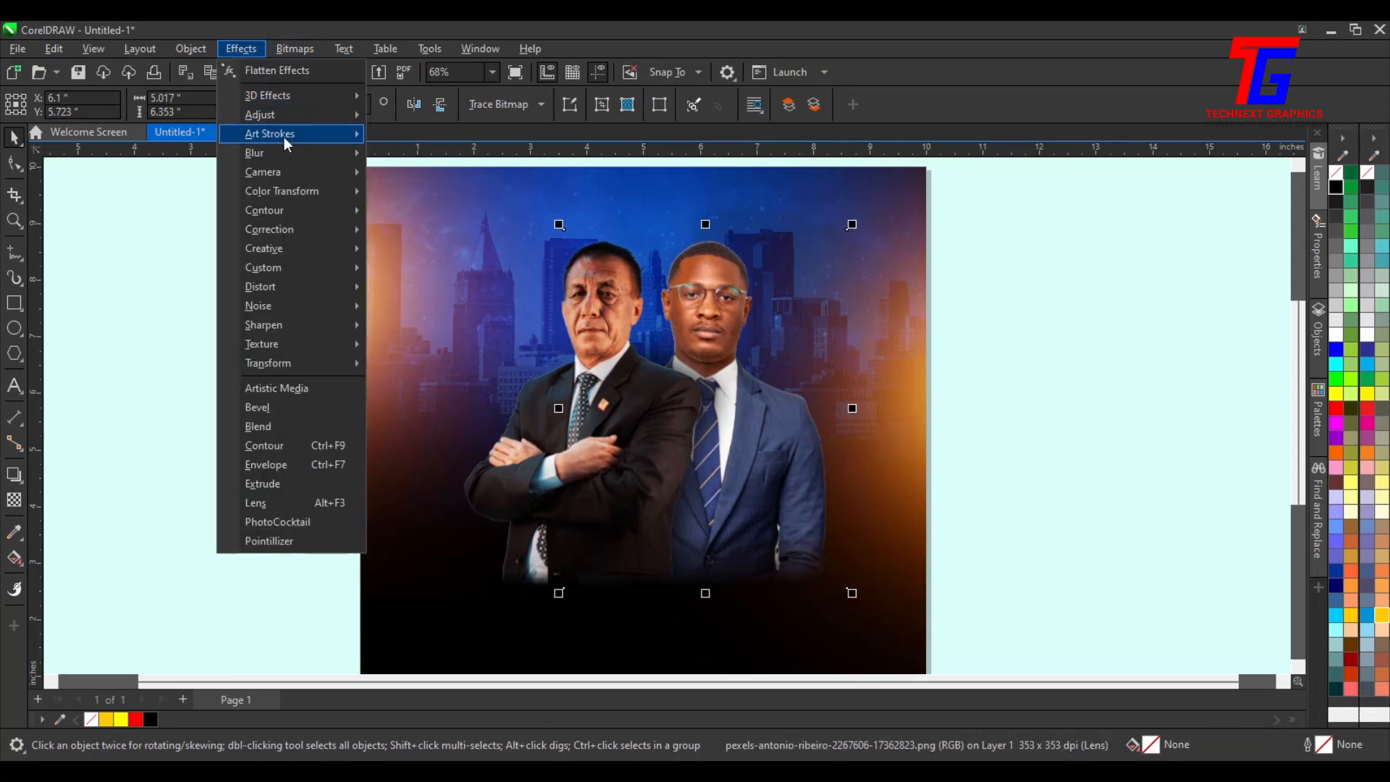
pyautogui.moveTo(285, 137)
pyautogui.click(456, 137)
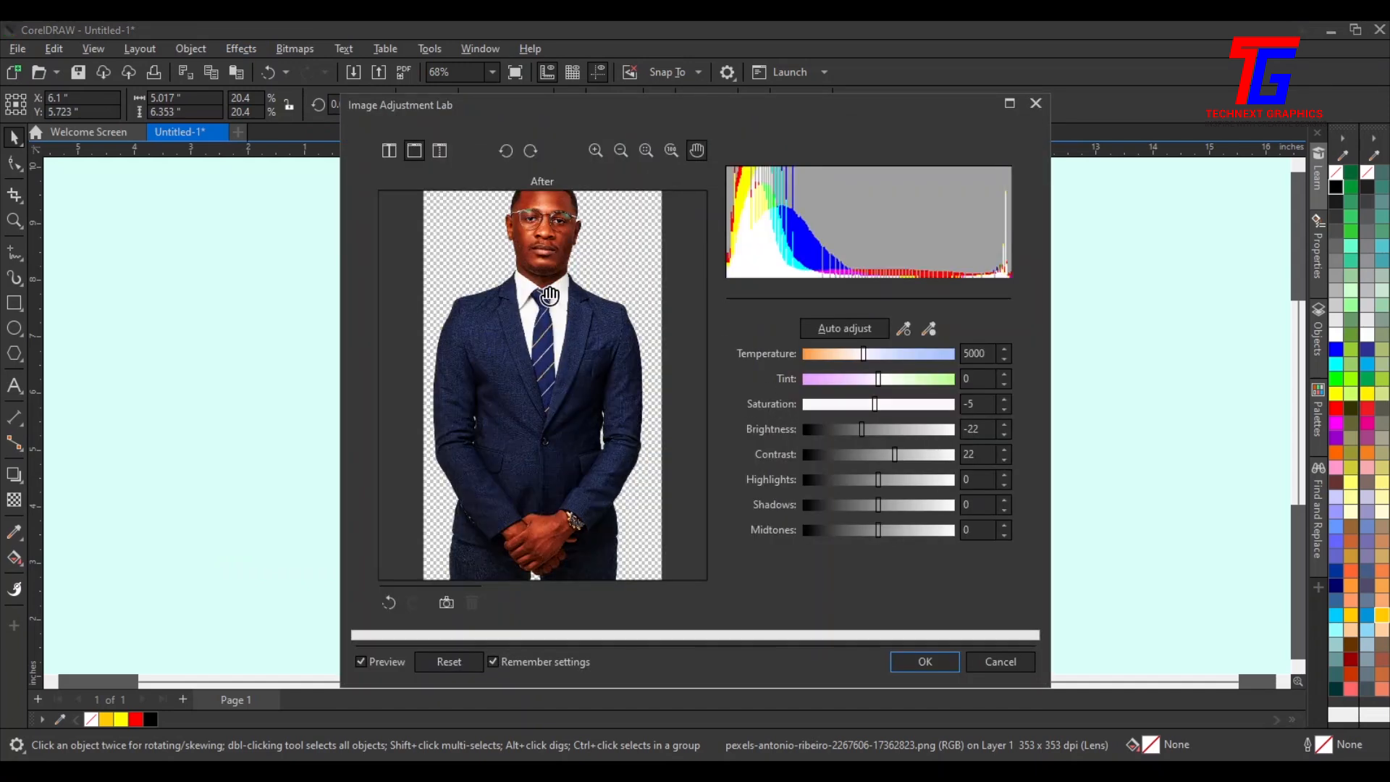
pyautogui.scroll(-2, 583, 373)
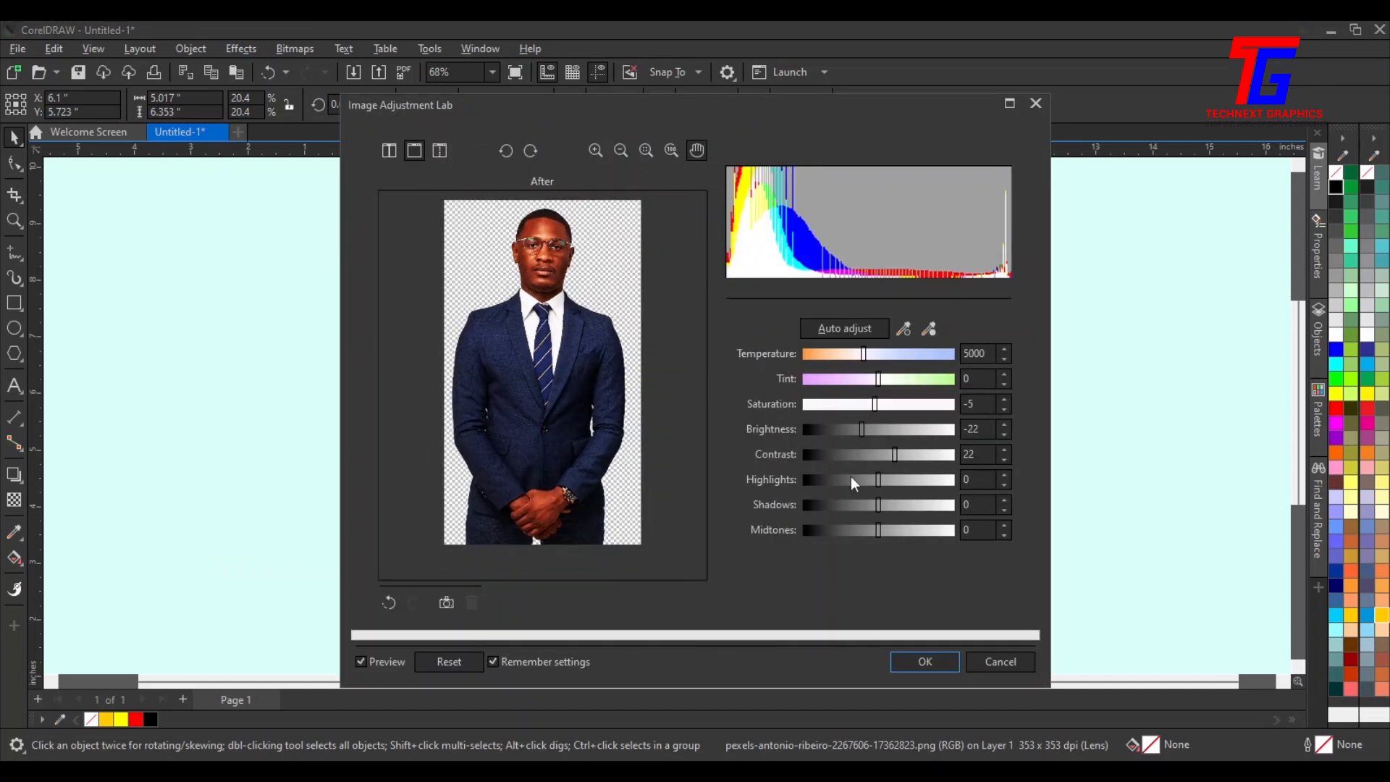
pyautogui.click(447, 666)
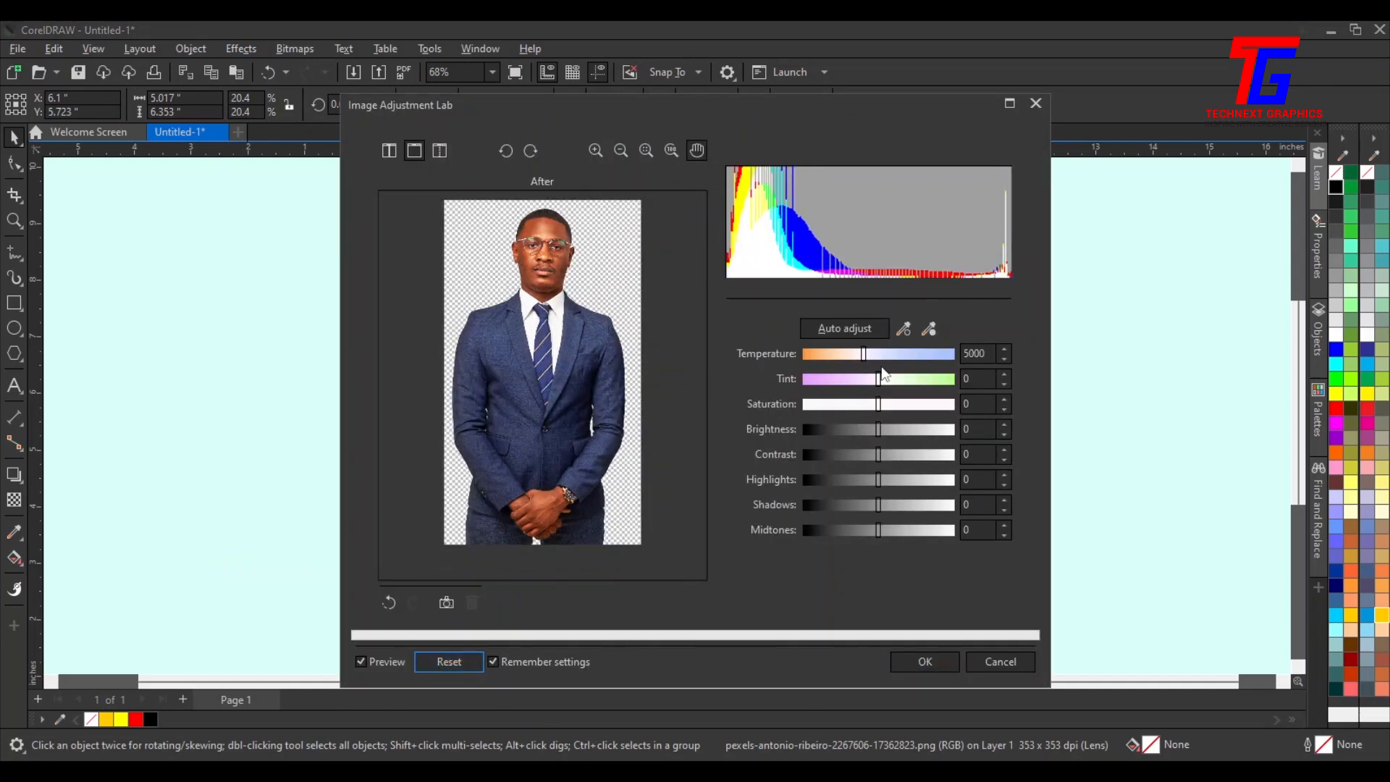
pyautogui.moveTo(877, 403); pyautogui.dragTo(864, 407)
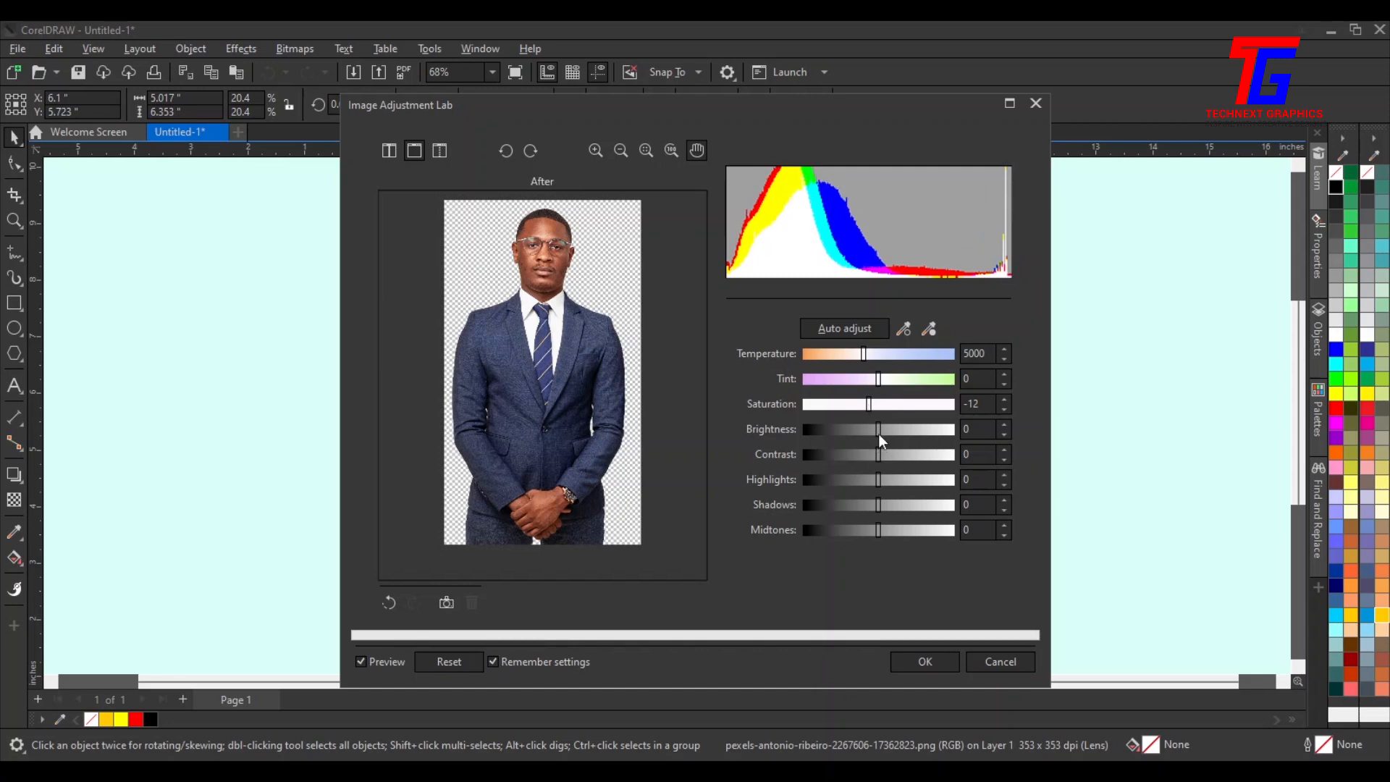
pyautogui.moveTo(883, 433); pyautogui.dragTo(887, 434)
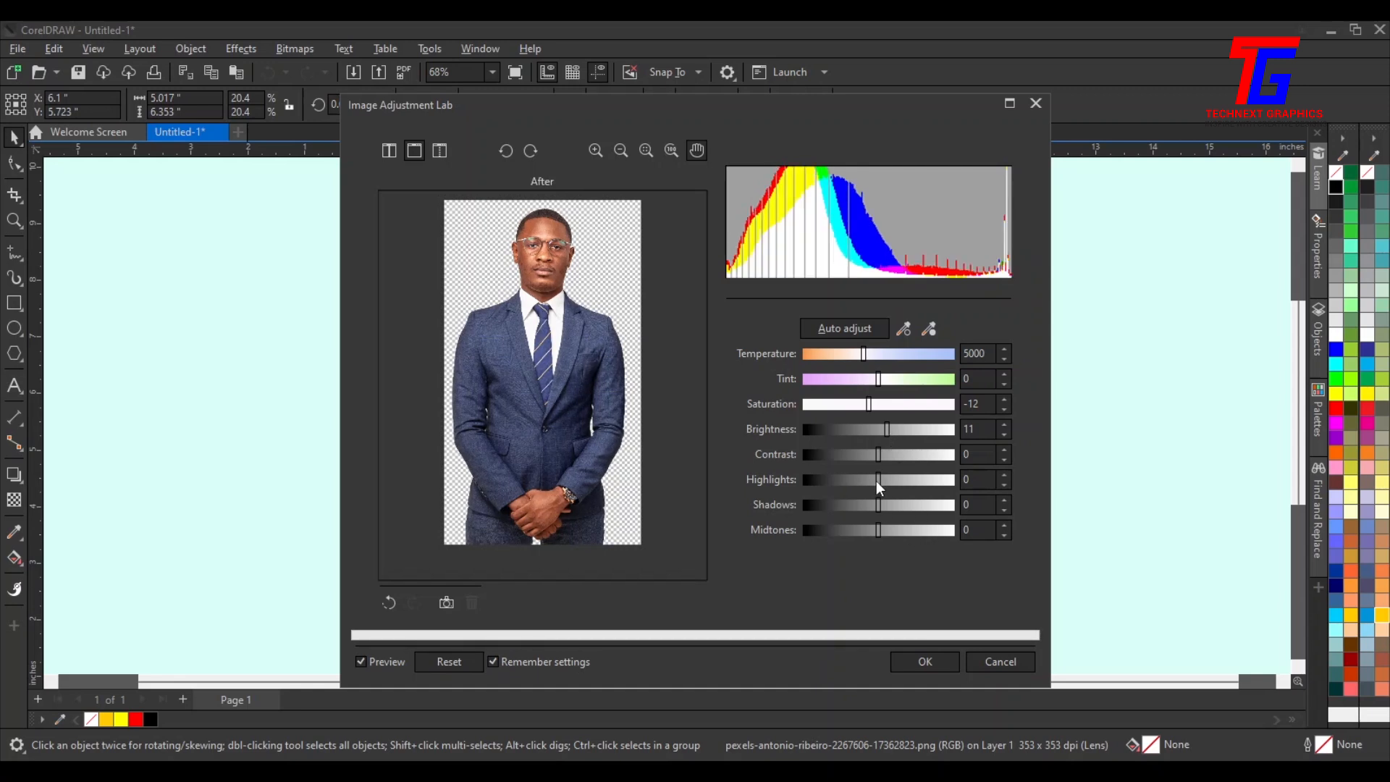
pyautogui.click(929, 657)
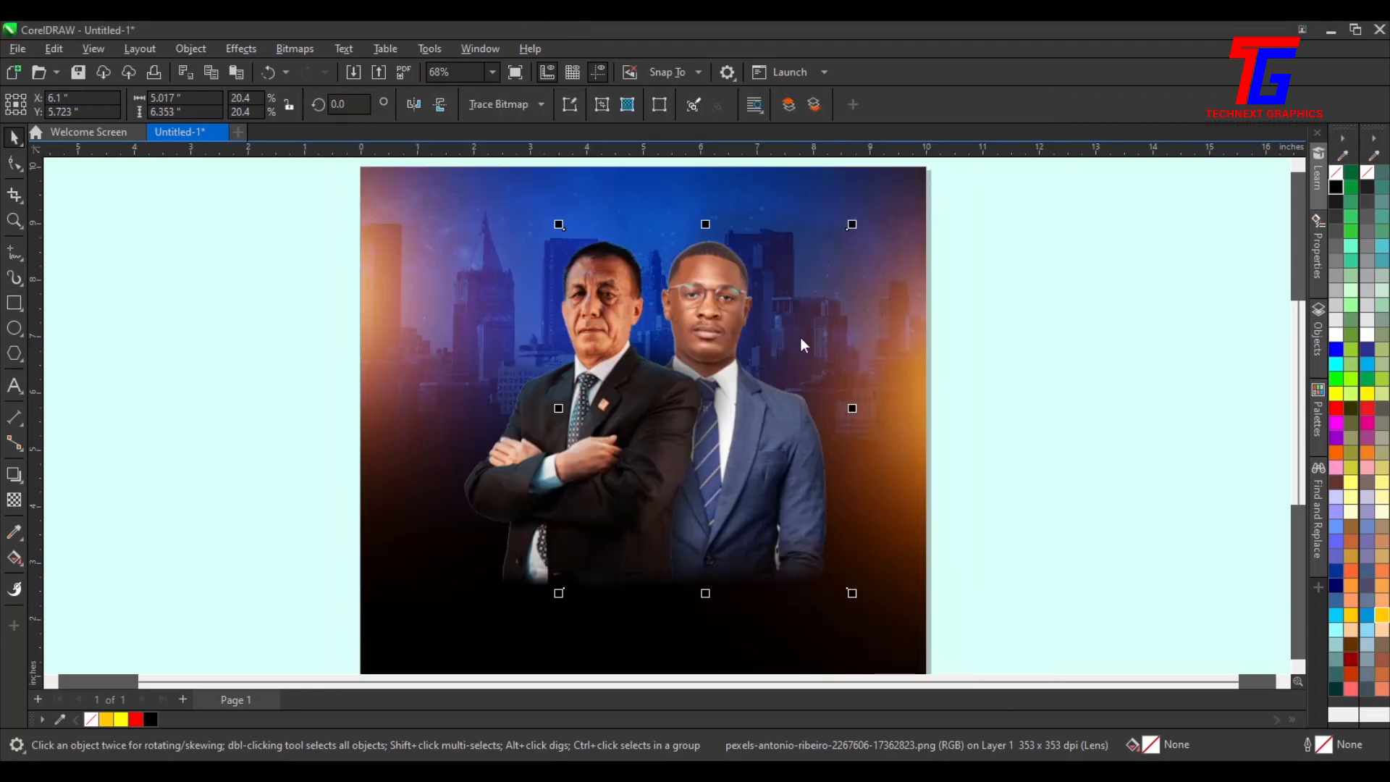
# Group the two businessmen's photos and their blurred shadow together
pyautogui.click(1057, 387)
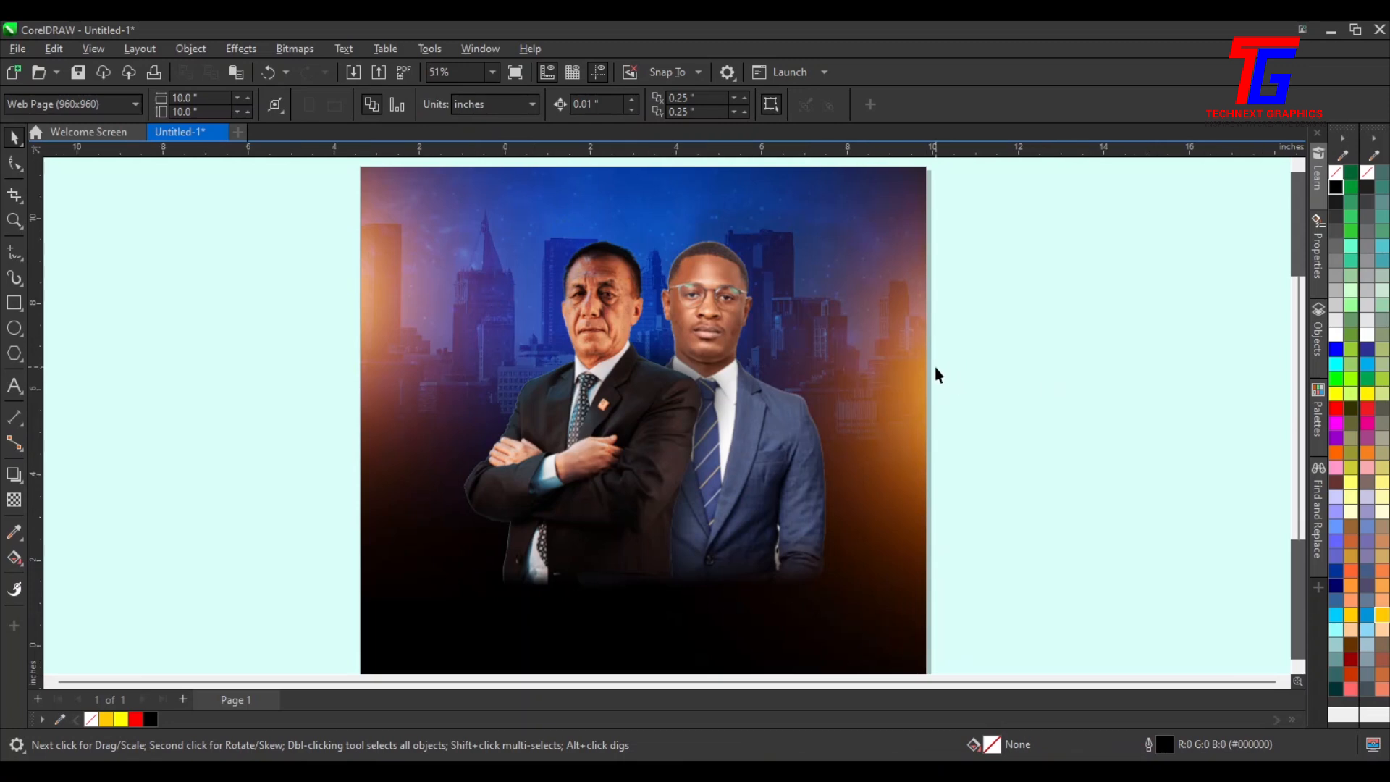
pyautogui.scroll(-1, 930, 362)
pyautogui.moveTo(964, 208); pyautogui.dragTo(446, 647)
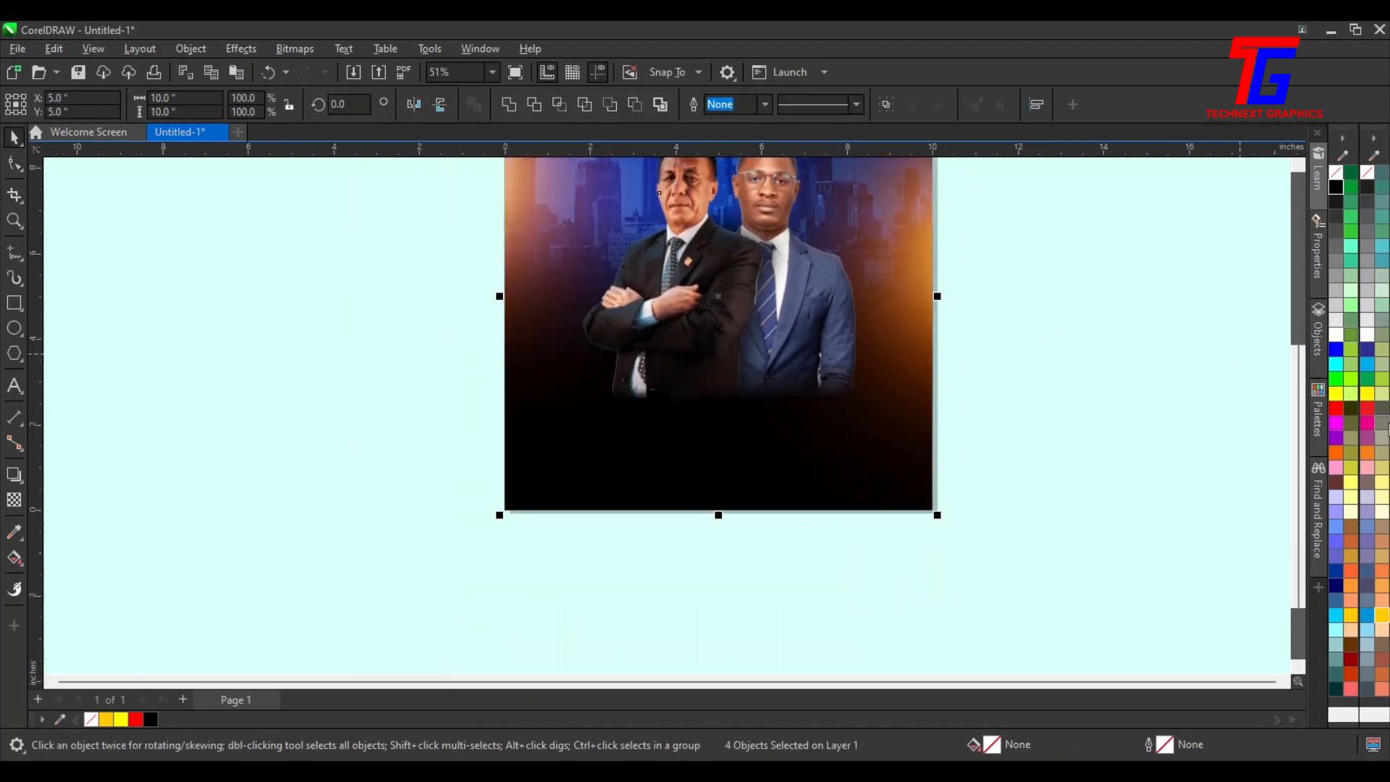
pyautogui.hotkey('shift', 'F2')
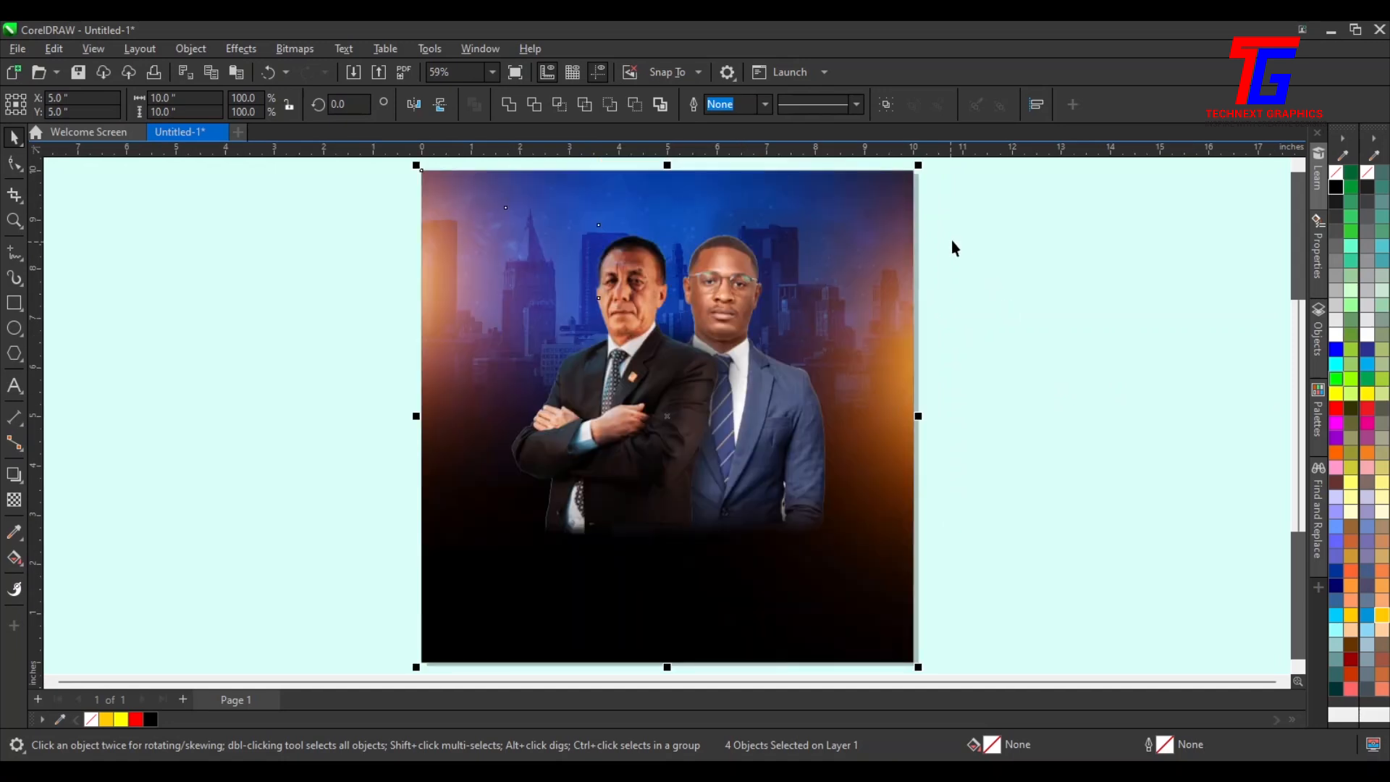
pyautogui.moveTo(999, 209); pyautogui.dragTo(476, 595)
pyautogui.moveTo(1020, 186); pyautogui.dragTo(443, 655)
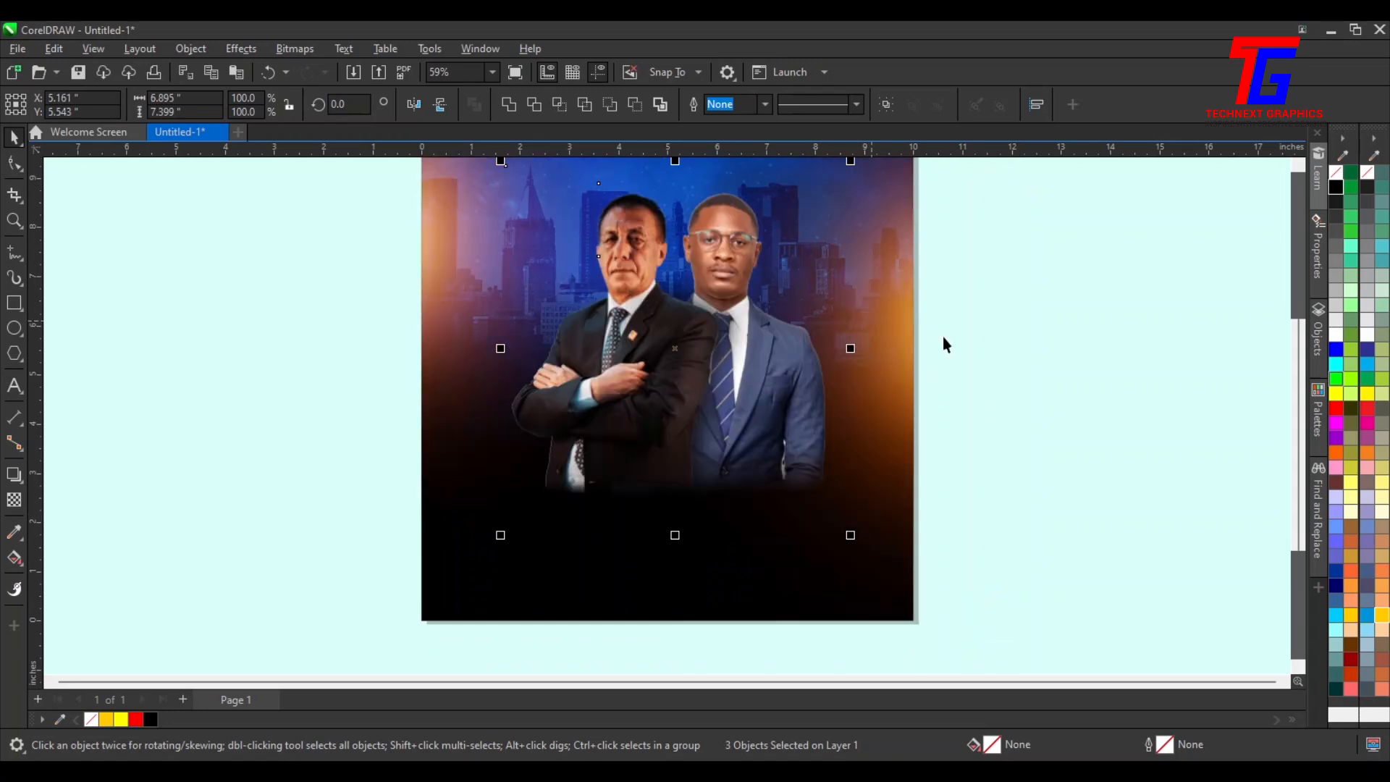
pyautogui.hotkey('ctrl', 'g')
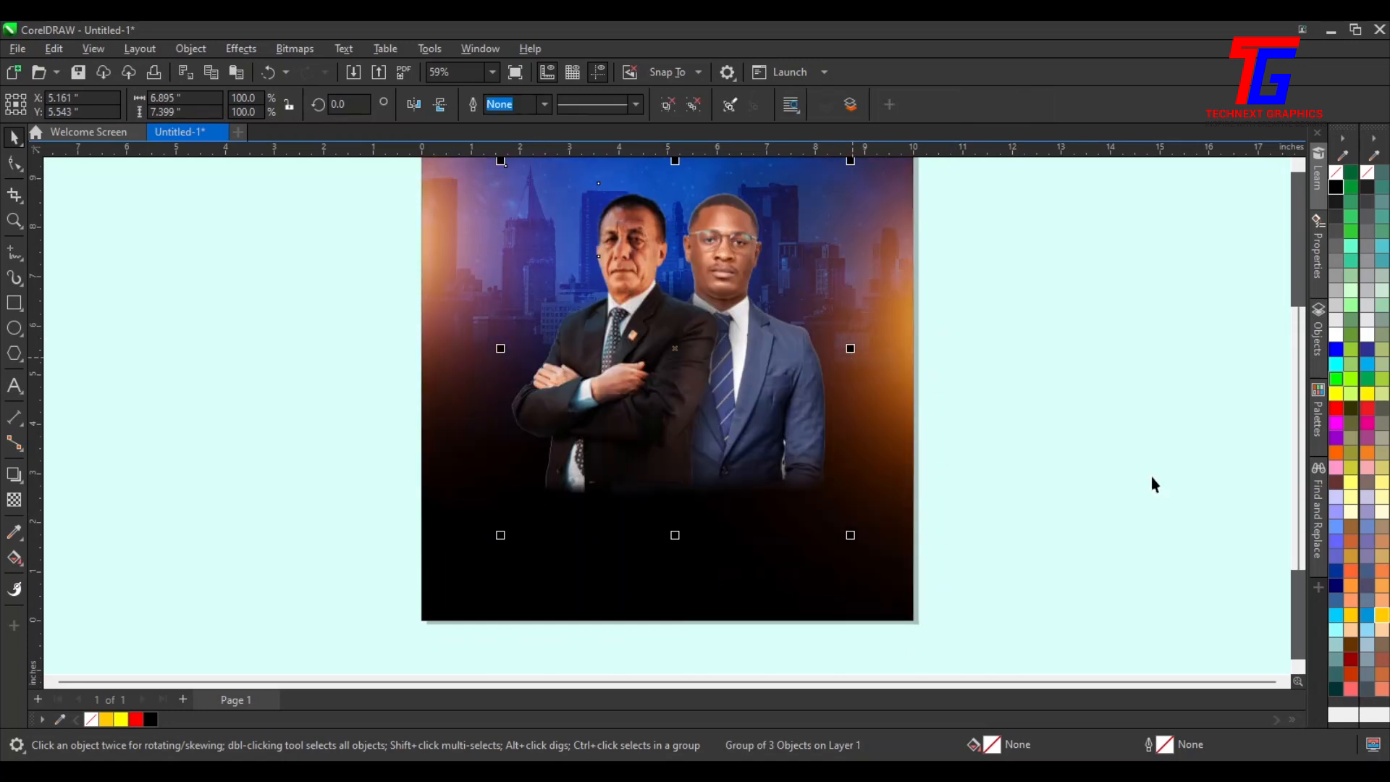
# Scale the grouped men's photos down to about 95.4% so they sit lower in the flyer
pyautogui.scroll(-1, 966, 400)
pyautogui.scroll(1, 1298, 481)
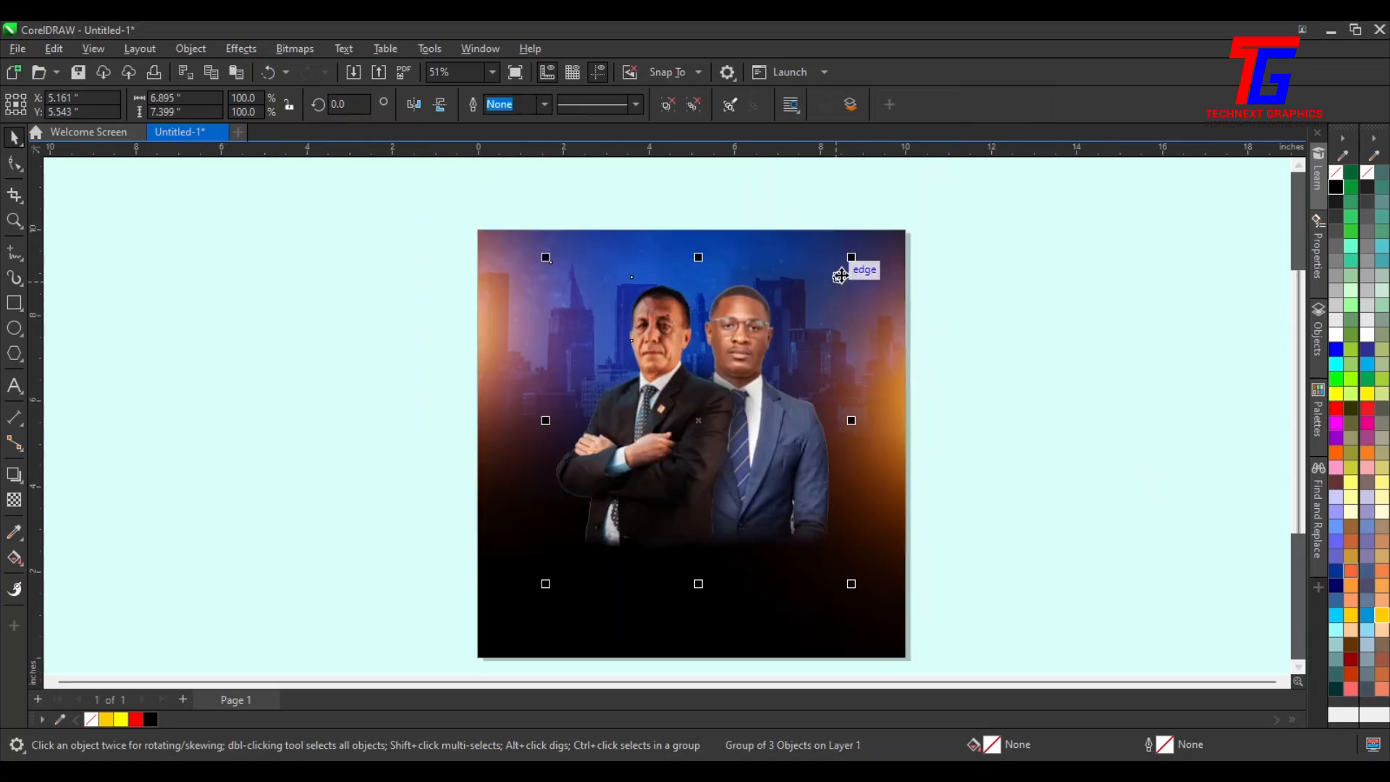
pyautogui.moveTo(850, 253); pyautogui.dragTo(848, 272)
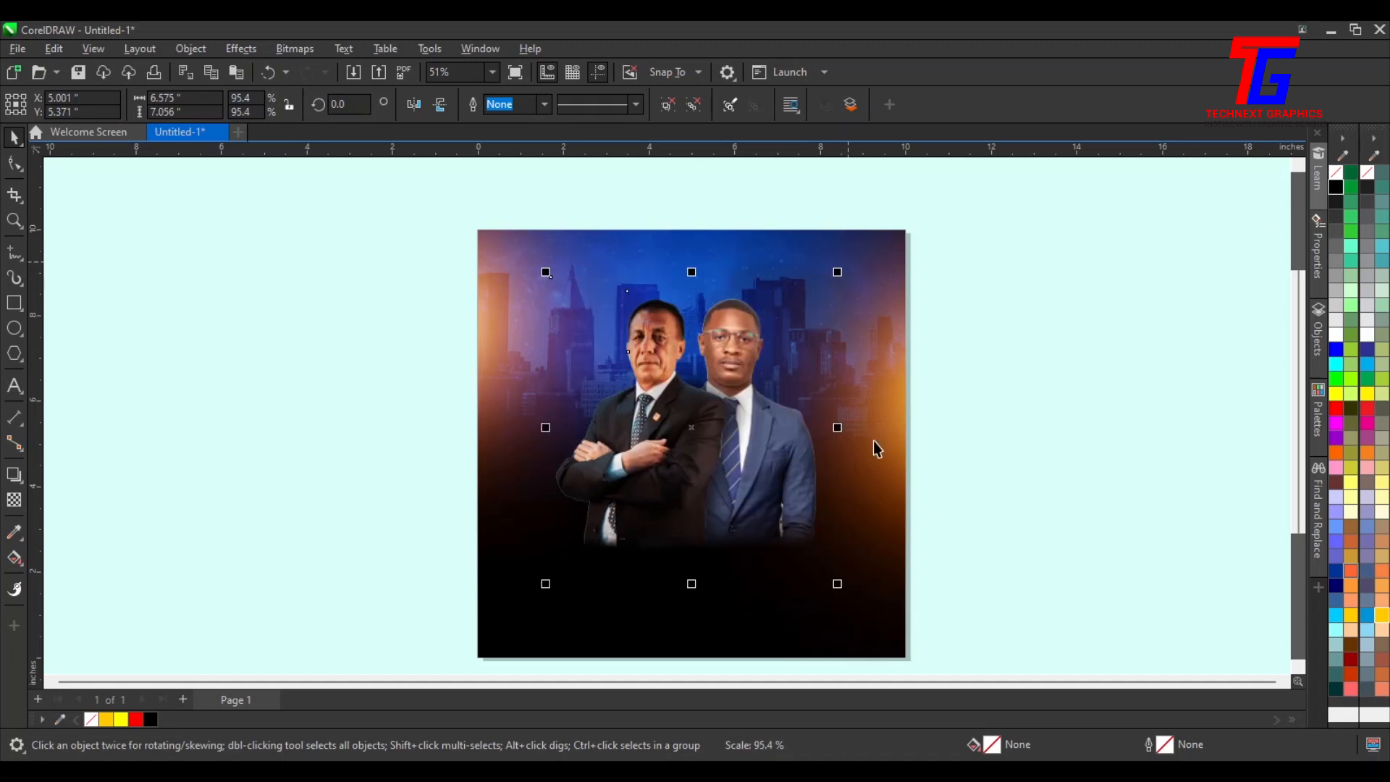
pyautogui.keyDown('shift'); pyautogui.click(726, 643); pyautogui.keyUp('shift')
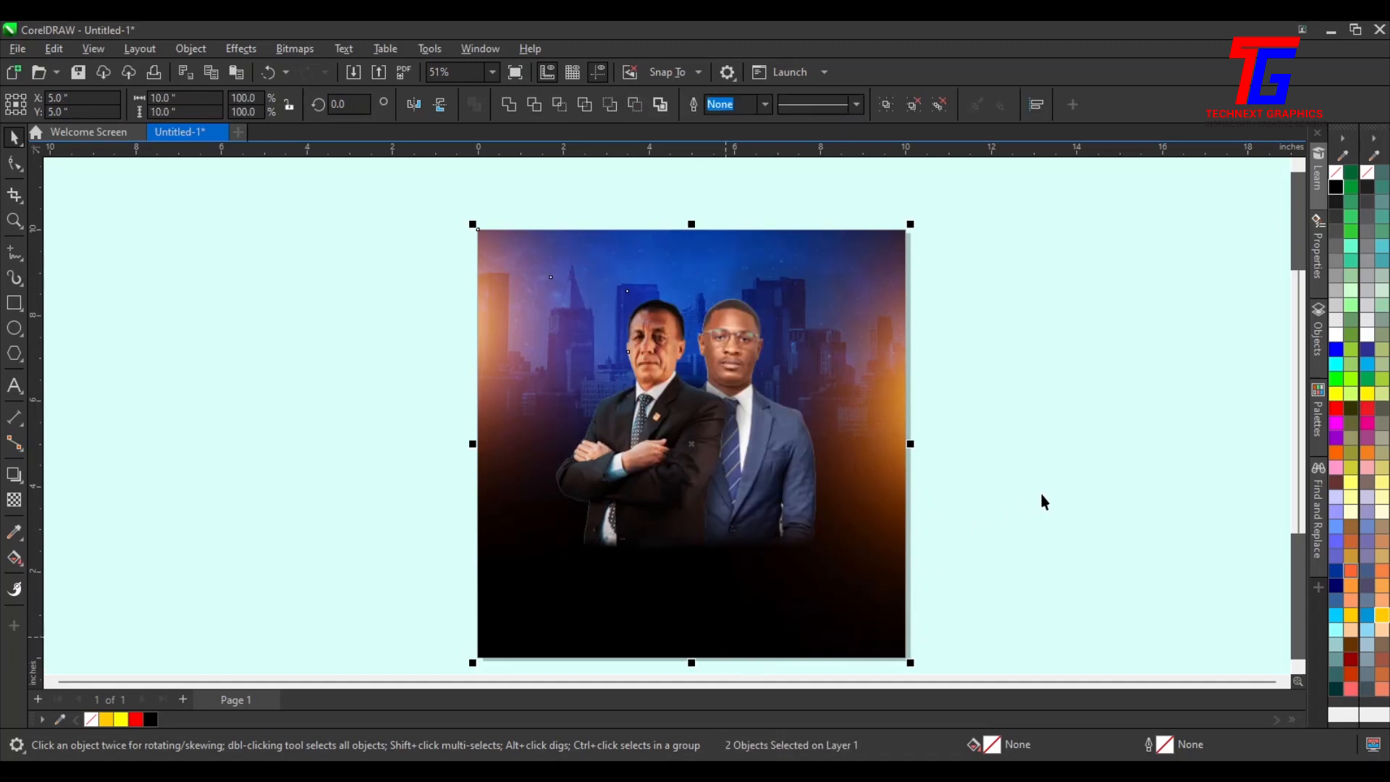
pyautogui.click(1080, 417)
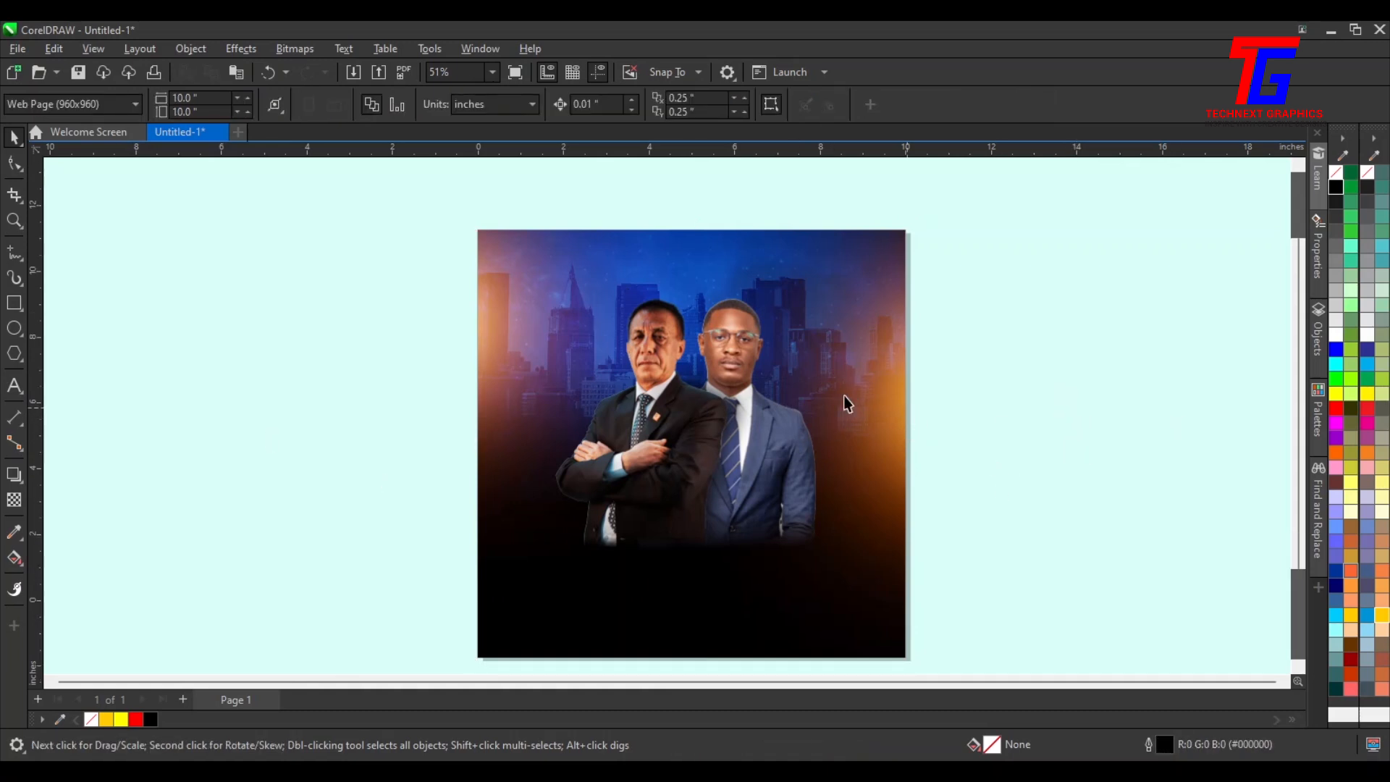
# Group all of the flyer's objects into one group
pyautogui.scroll(-1, 845, 404)
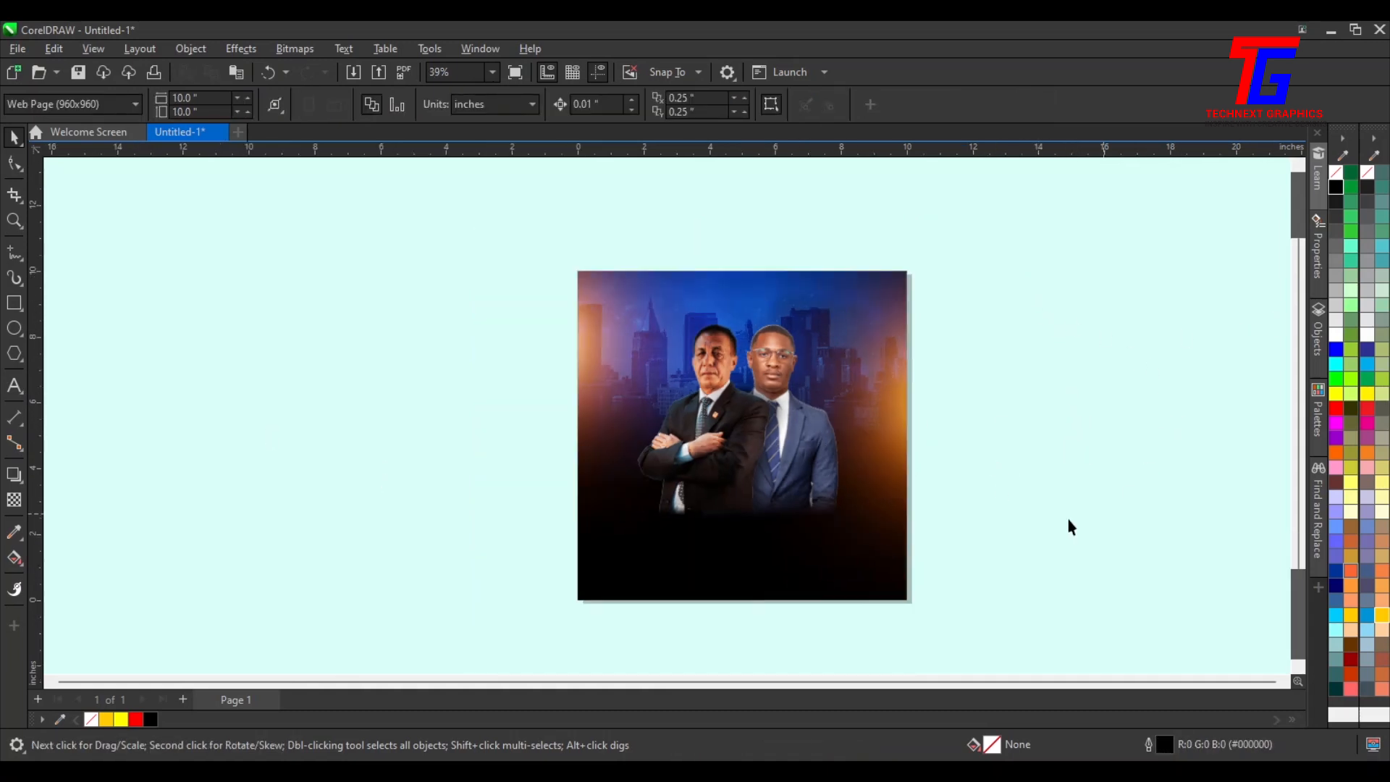
pyautogui.moveTo(980, 302); pyautogui.dragTo(571, 561)
pyautogui.hotkey('ctrl', 'g')
pyautogui.click(946, 353)
# Import the waterfrontfire logo image and enlarge it to about 8.4 inches beside the flyer
pyautogui.click(354, 73)
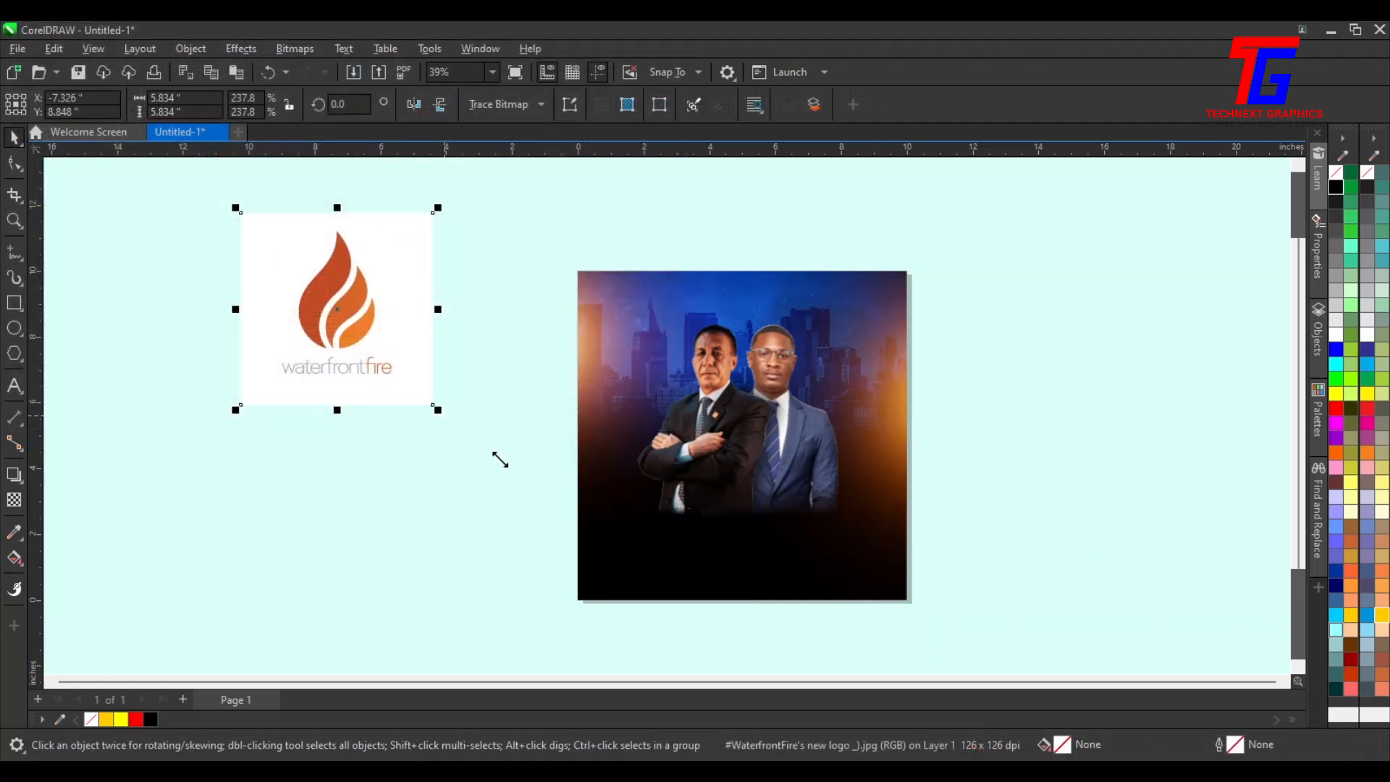
pyautogui.moveTo(492, 454); pyautogui.dragTo(481, 453)
pyautogui.click(1145, 420)
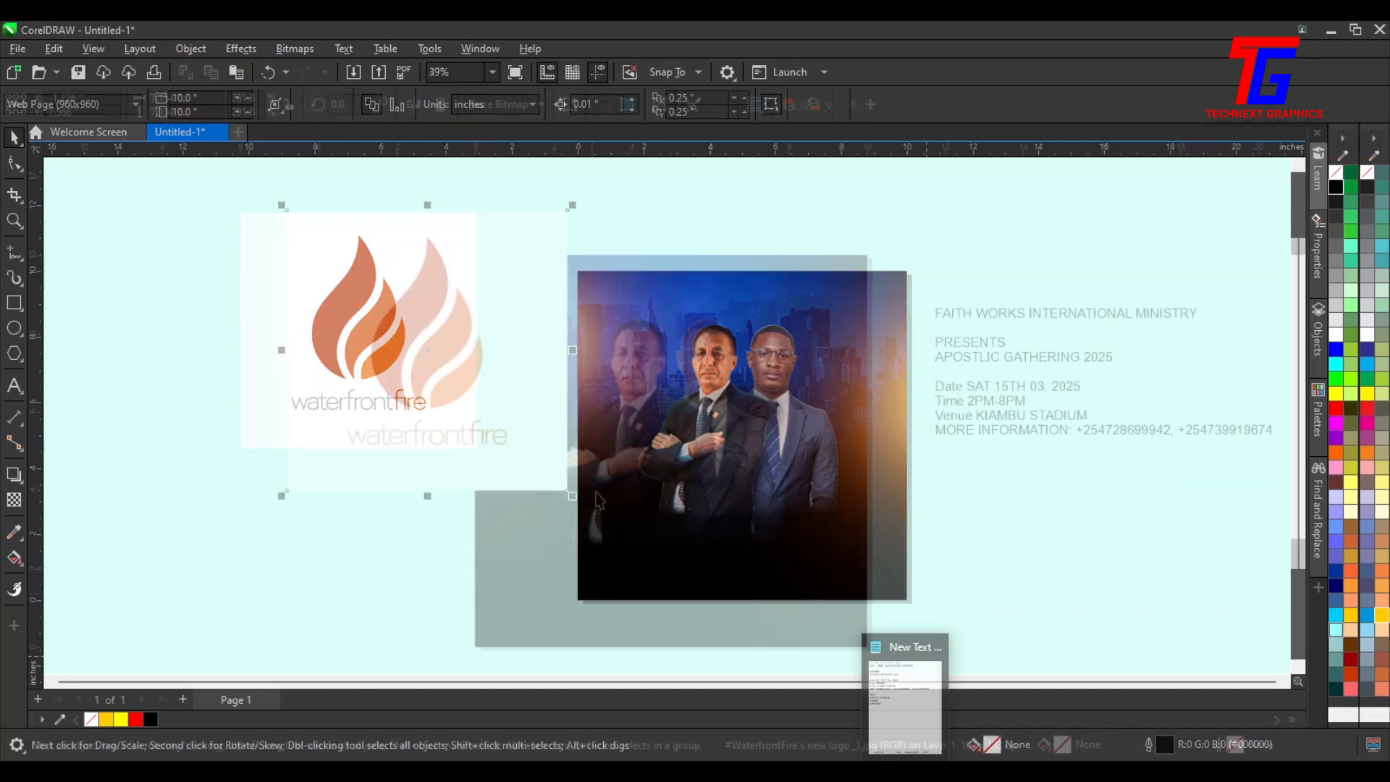
pyautogui.moveTo(539, 397); pyautogui.dragTo(367, 341)
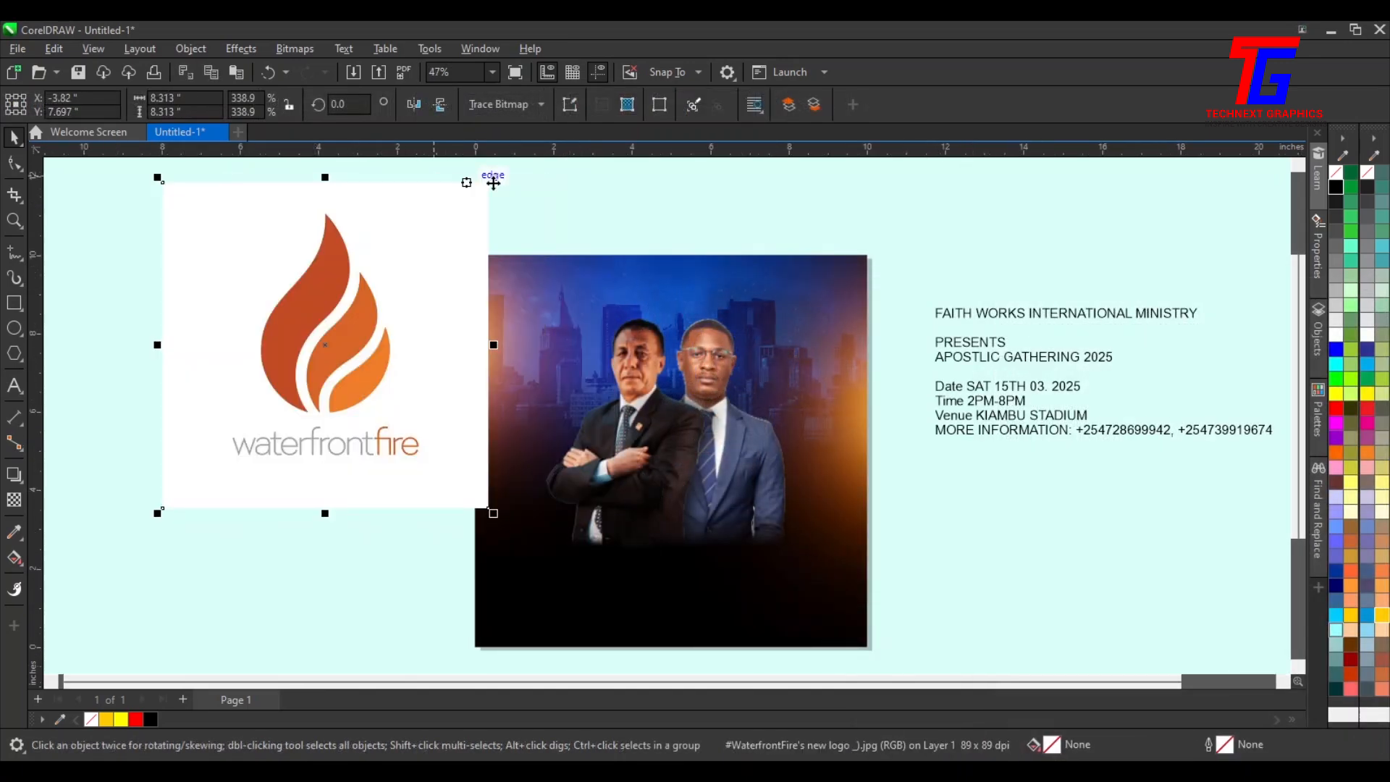
pyautogui.moveTo(493, 177); pyautogui.dragTo(498, 172)
pyautogui.moveTo(357, 283); pyautogui.dragTo(368, 306)
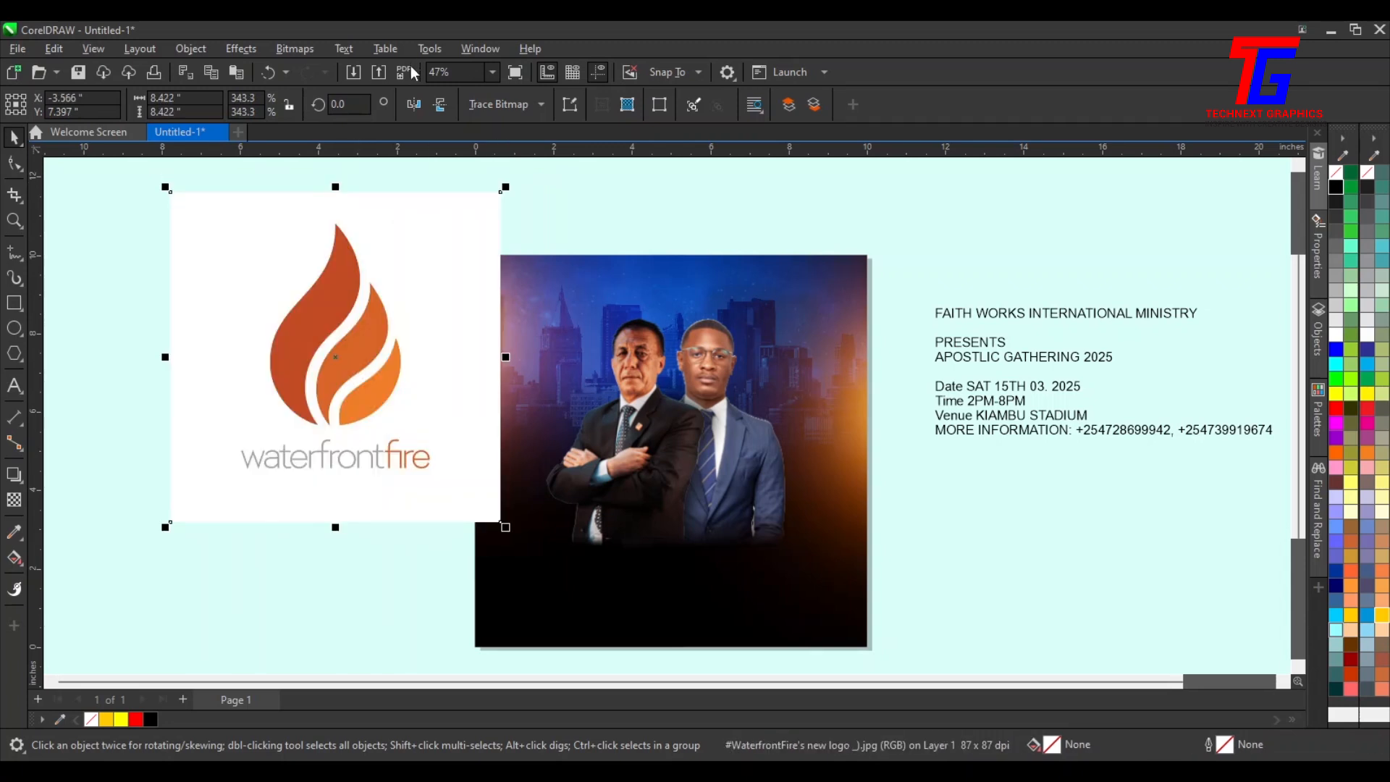
# Convert the logo bitmap to Black and White (1-bit) using the Line Art conversion method
pyautogui.click(299, 49)
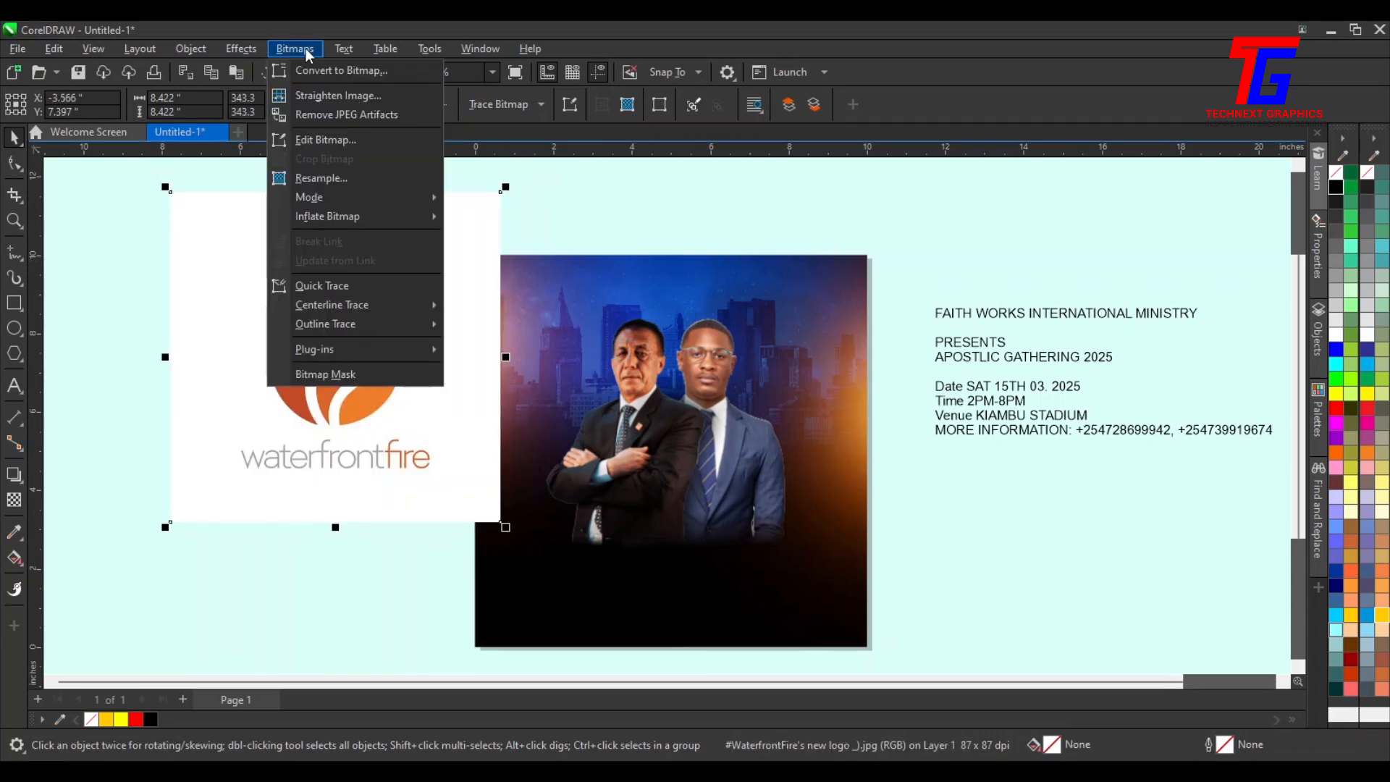
pyautogui.moveTo(333, 201)
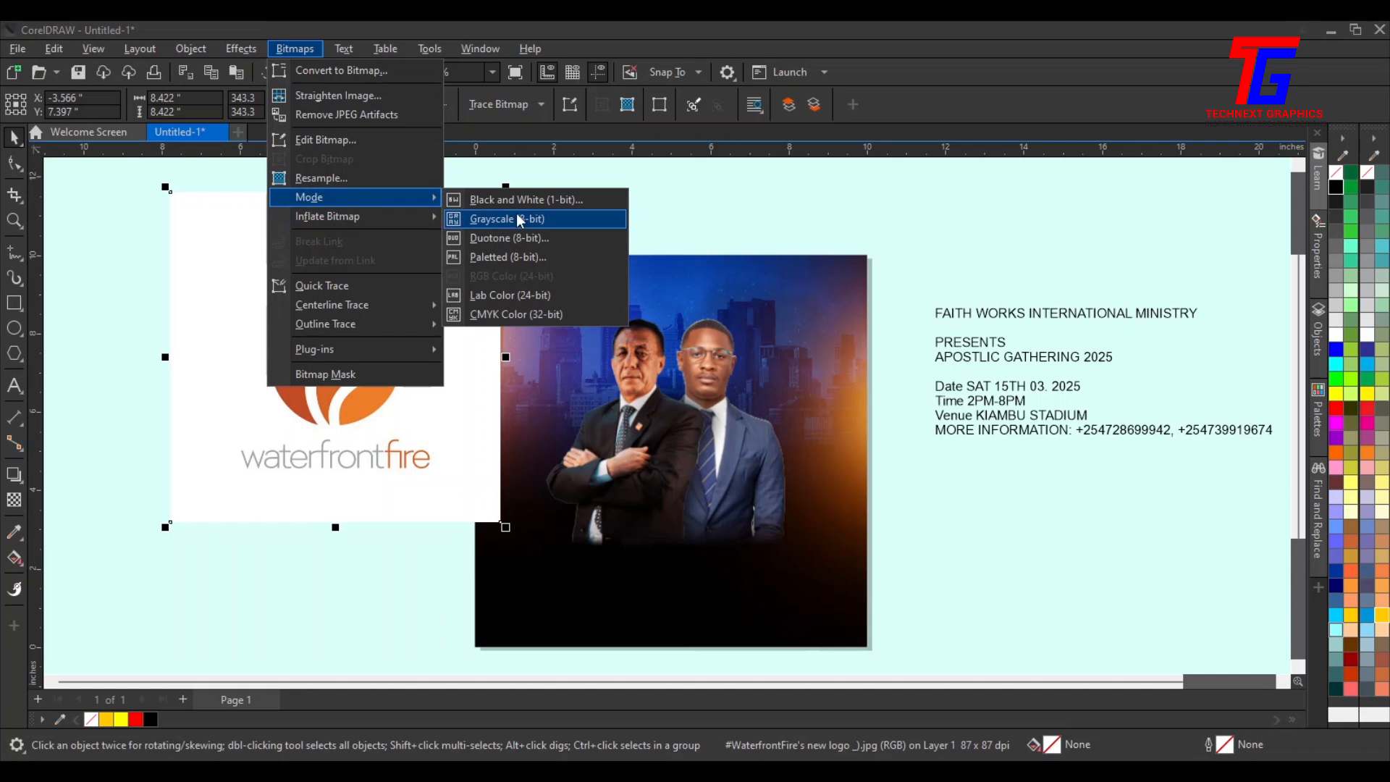
pyautogui.click(516, 200)
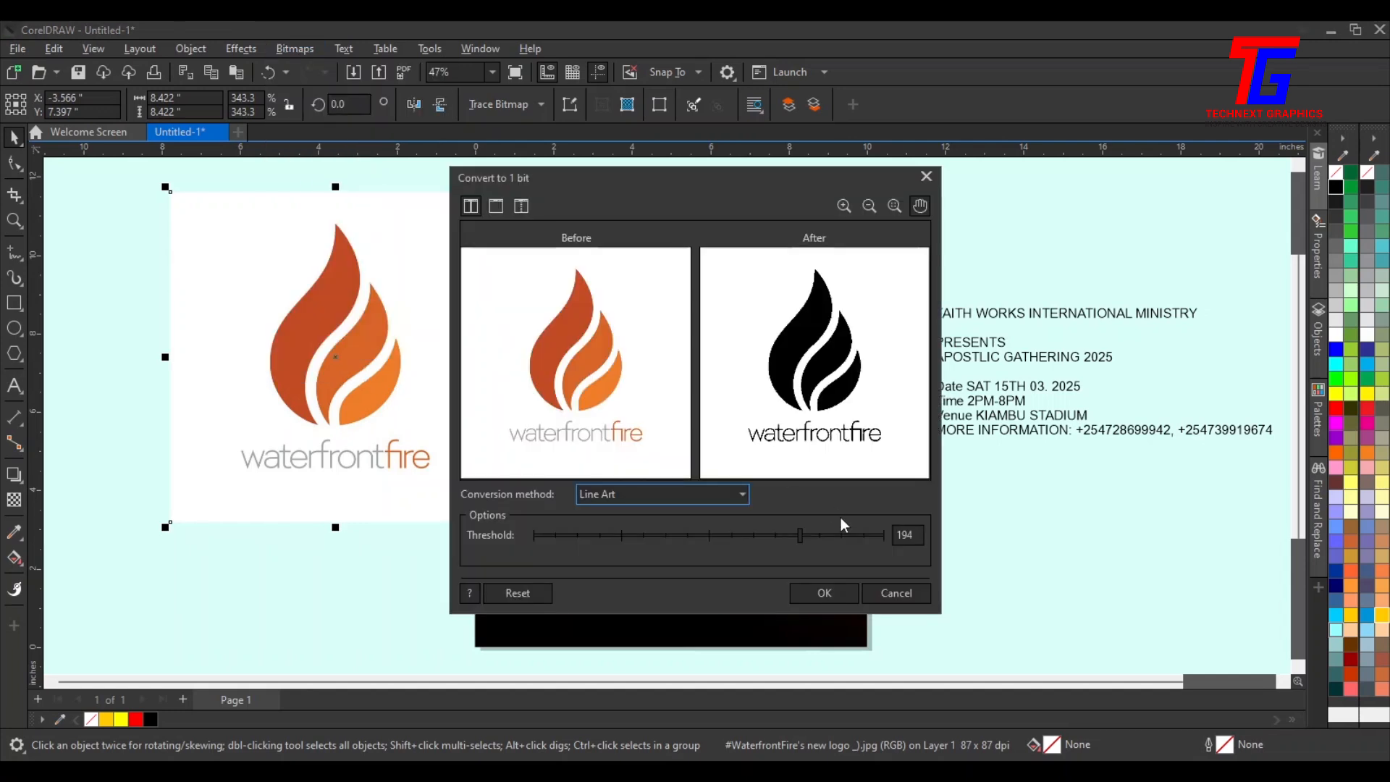
pyautogui.click(837, 590)
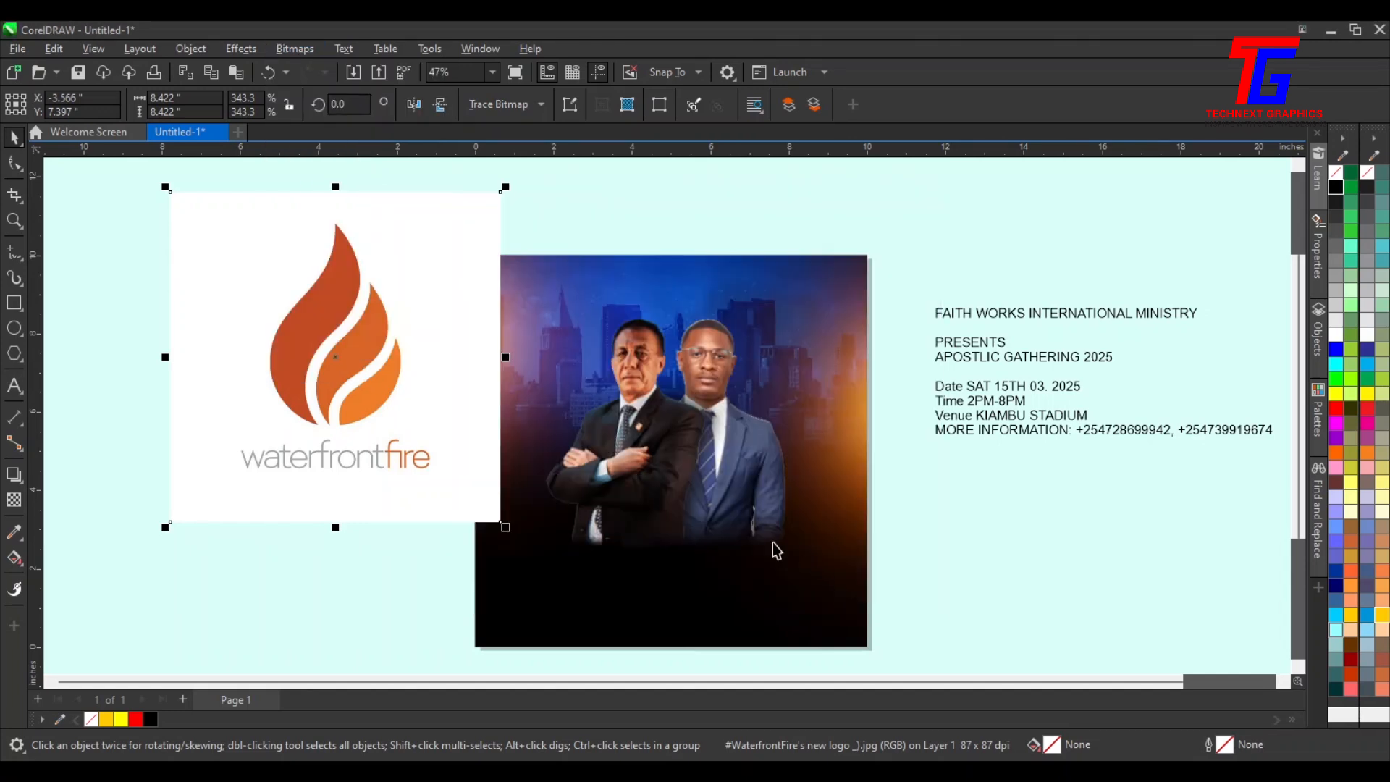
# Trace the logo bitmap with Outline Trace using the Line Art preset
pyautogui.click(542, 107)
pyautogui.moveTo(543, 169)
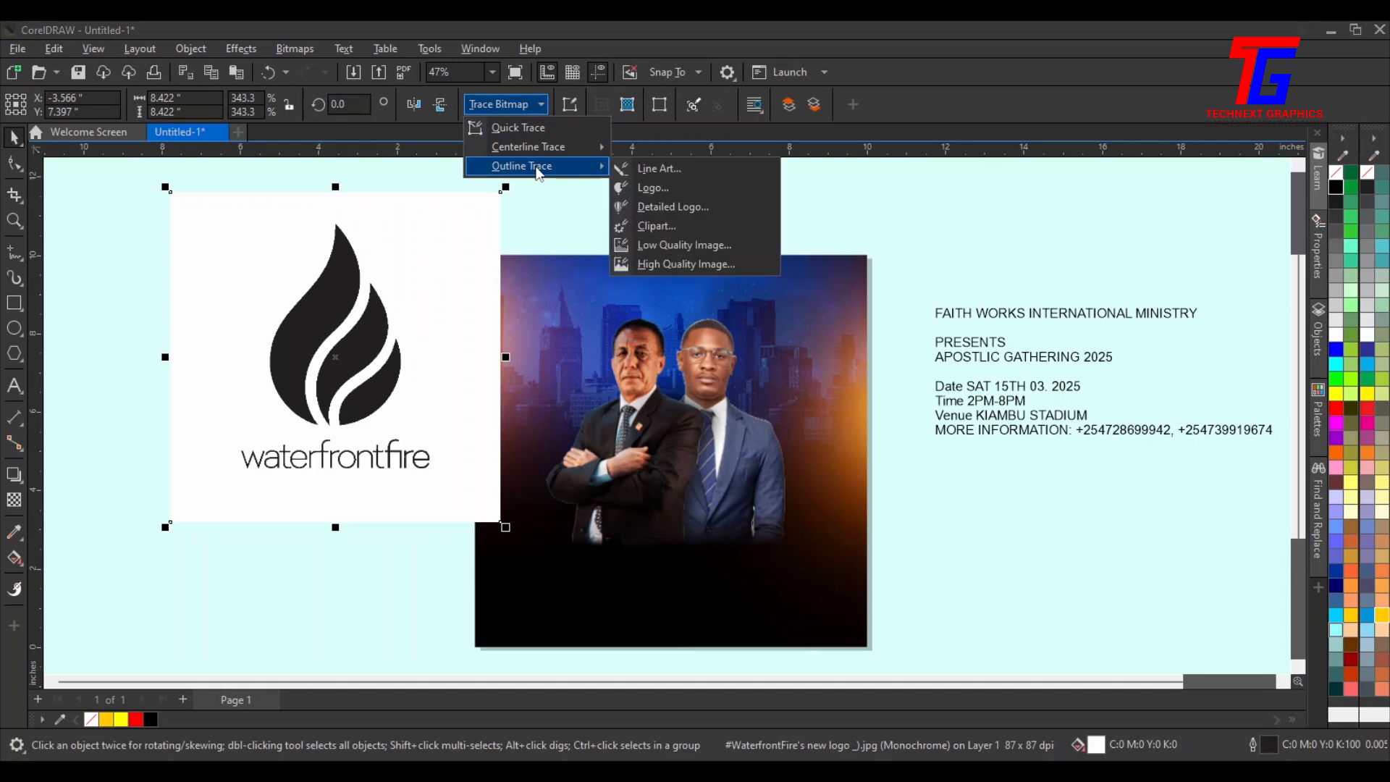
pyautogui.click(702, 168)
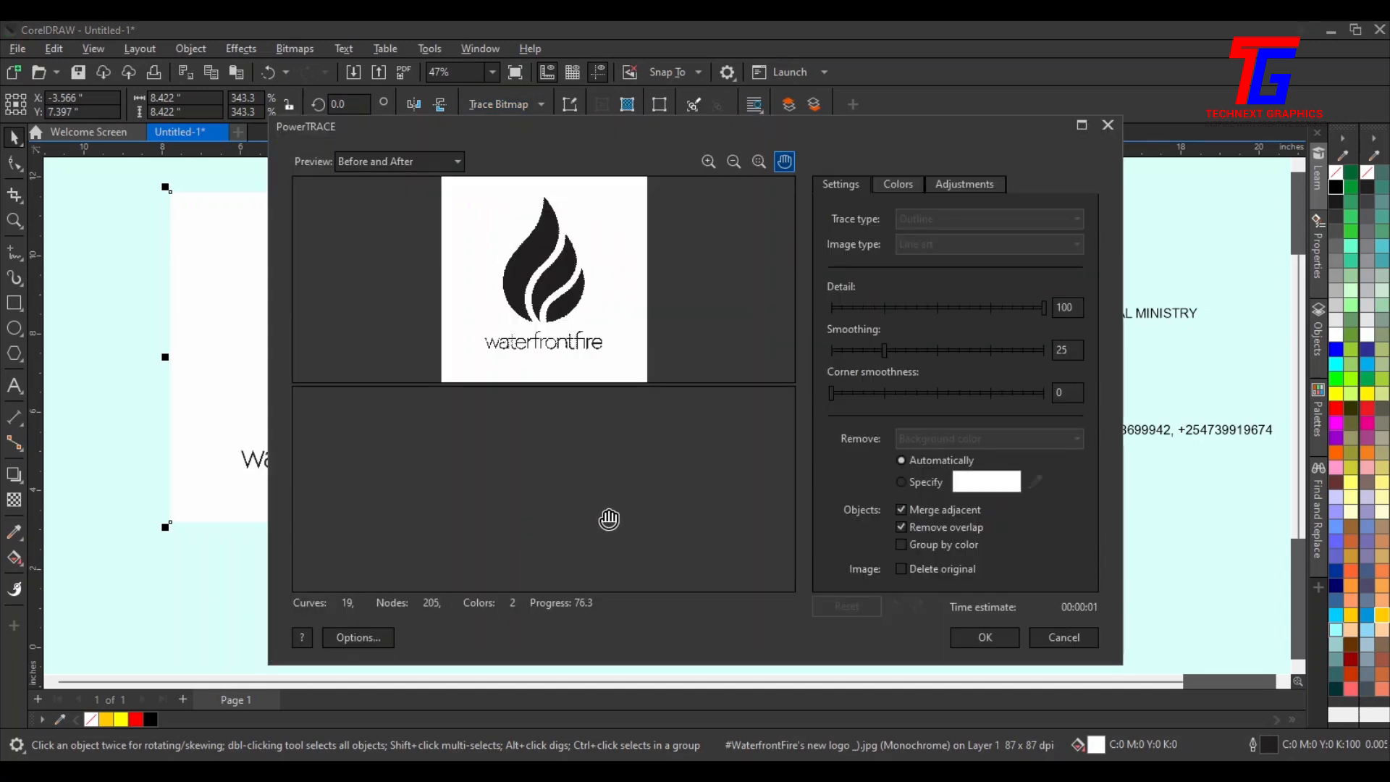
pyautogui.click(985, 636)
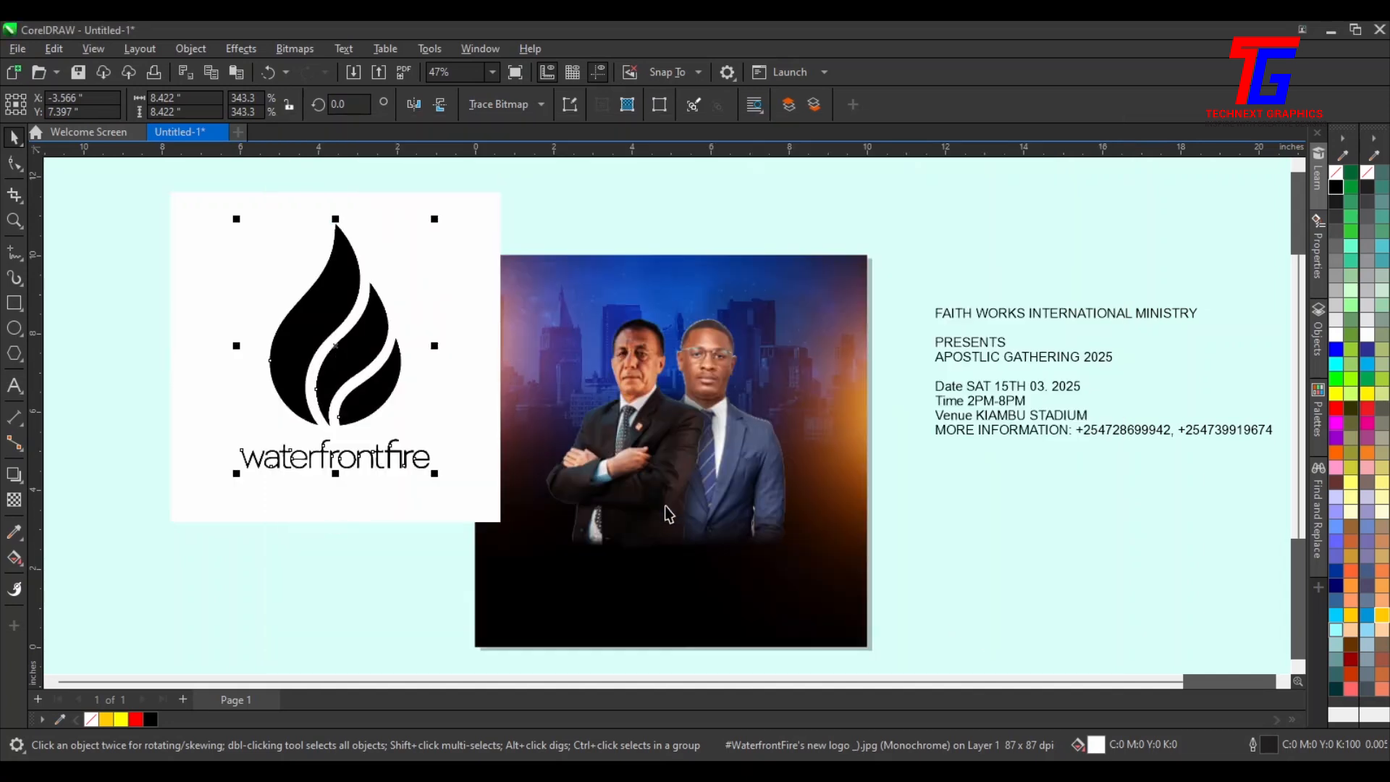
# Move the traced logo aside and delete the original logo bitmap
pyautogui.moveTo(386, 339); pyautogui.dragTo(883, 285)
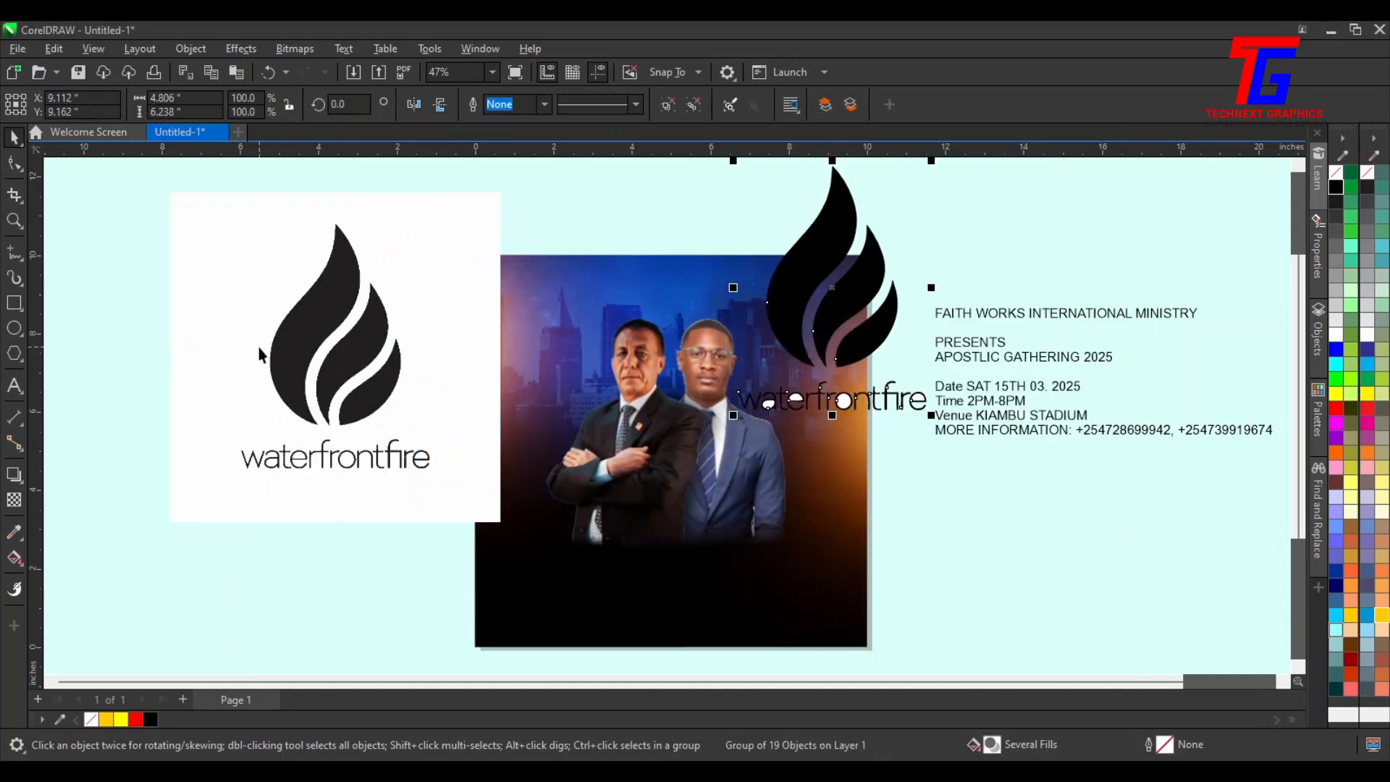
pyautogui.click(259, 340)
pyautogui.press('Delete')
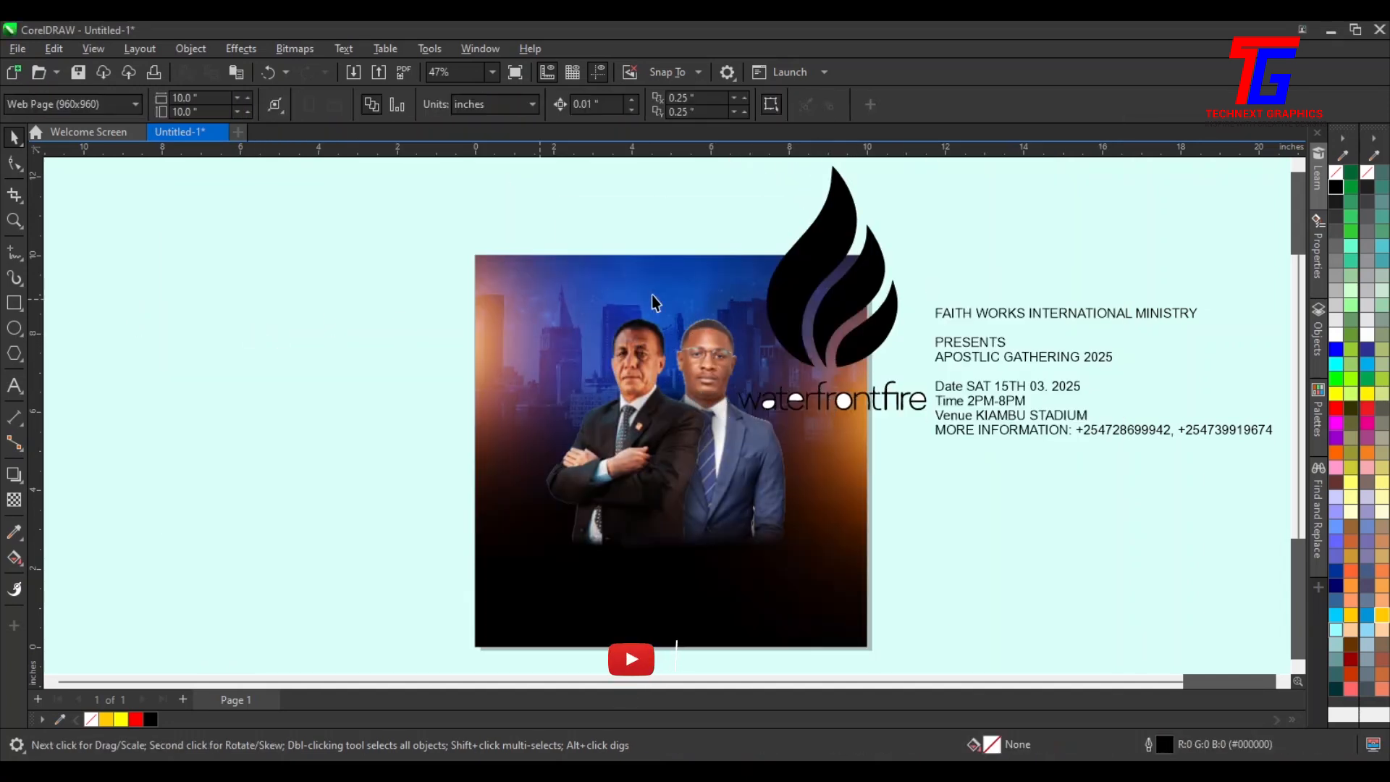
# Crop the traced logo to keep only the flame, removing the waterfrontfire wording
pyautogui.moveTo(803, 307); pyautogui.dragTo(297, 325)
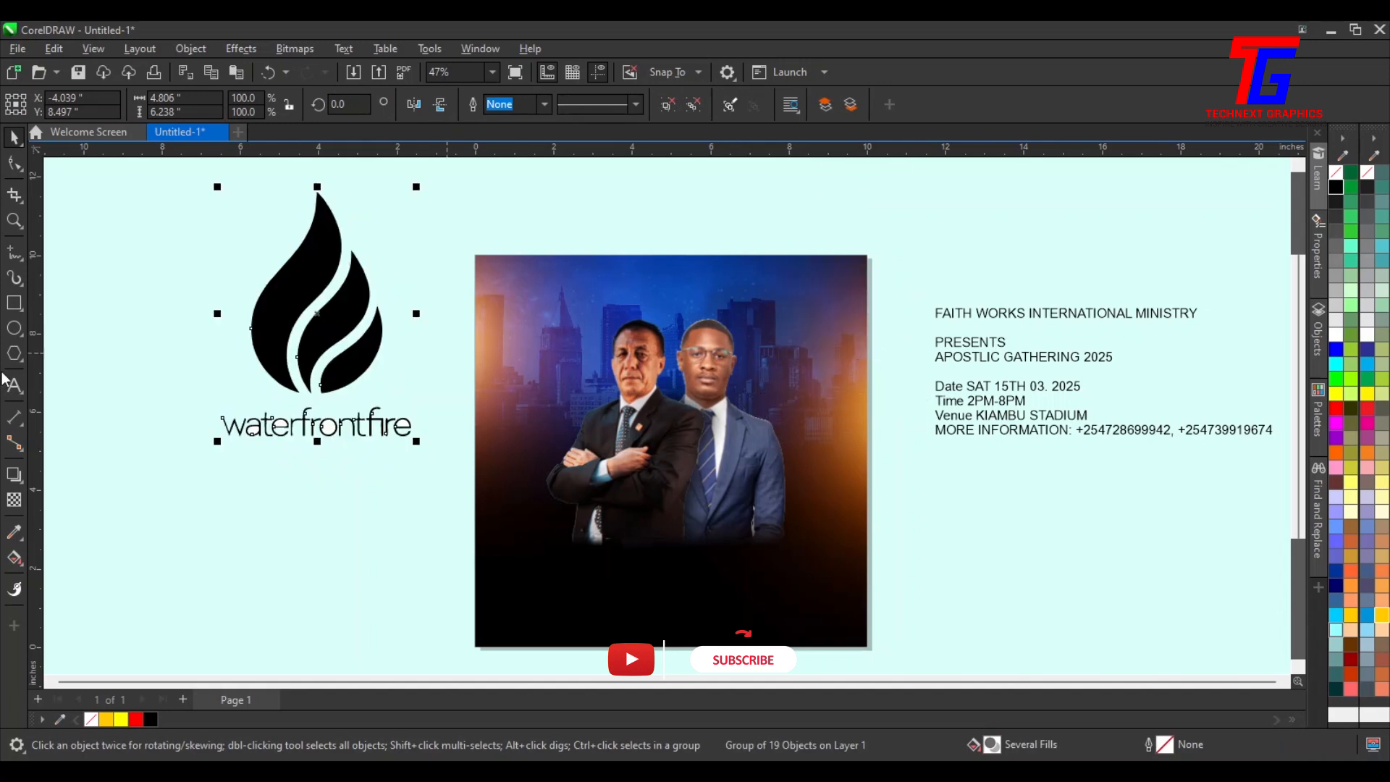
pyautogui.click(14, 194)
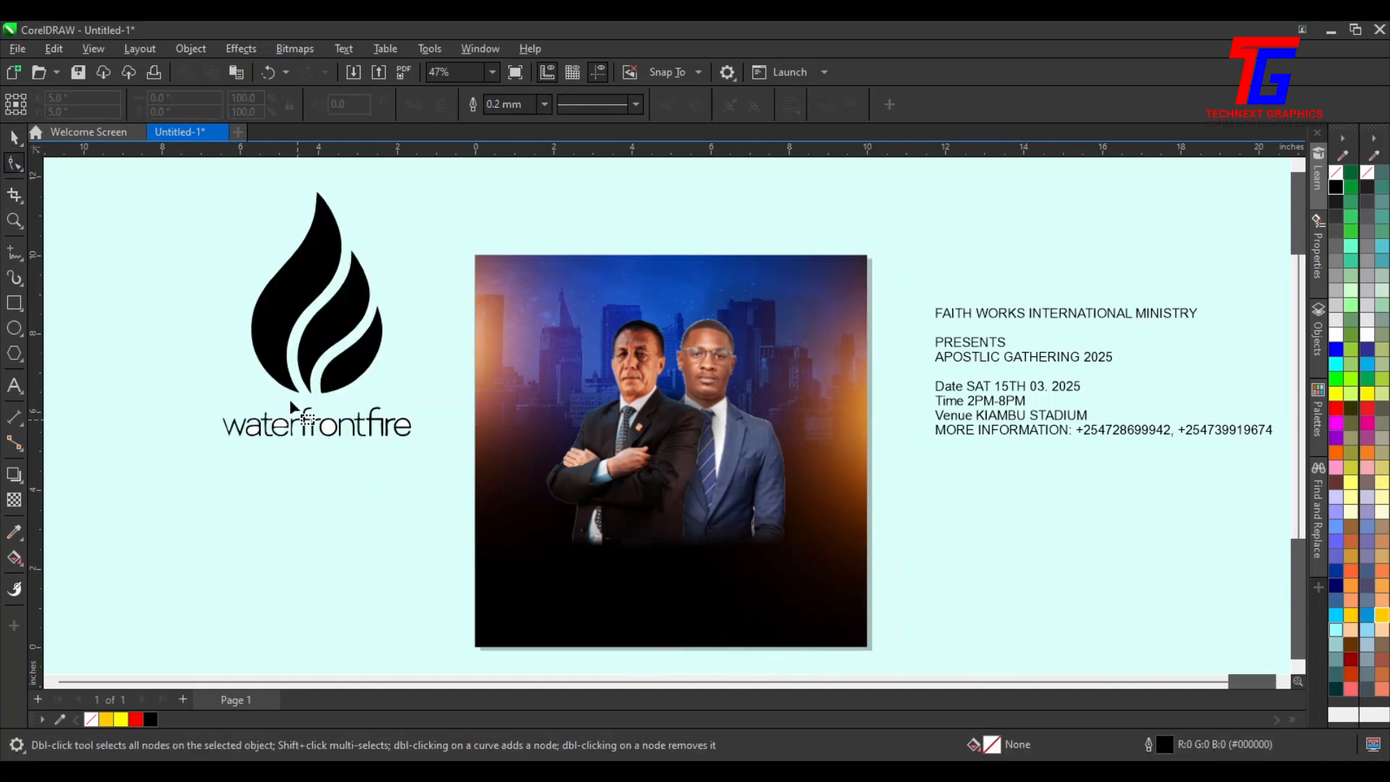
pyautogui.moveTo(210, 183); pyautogui.dragTo(443, 403)
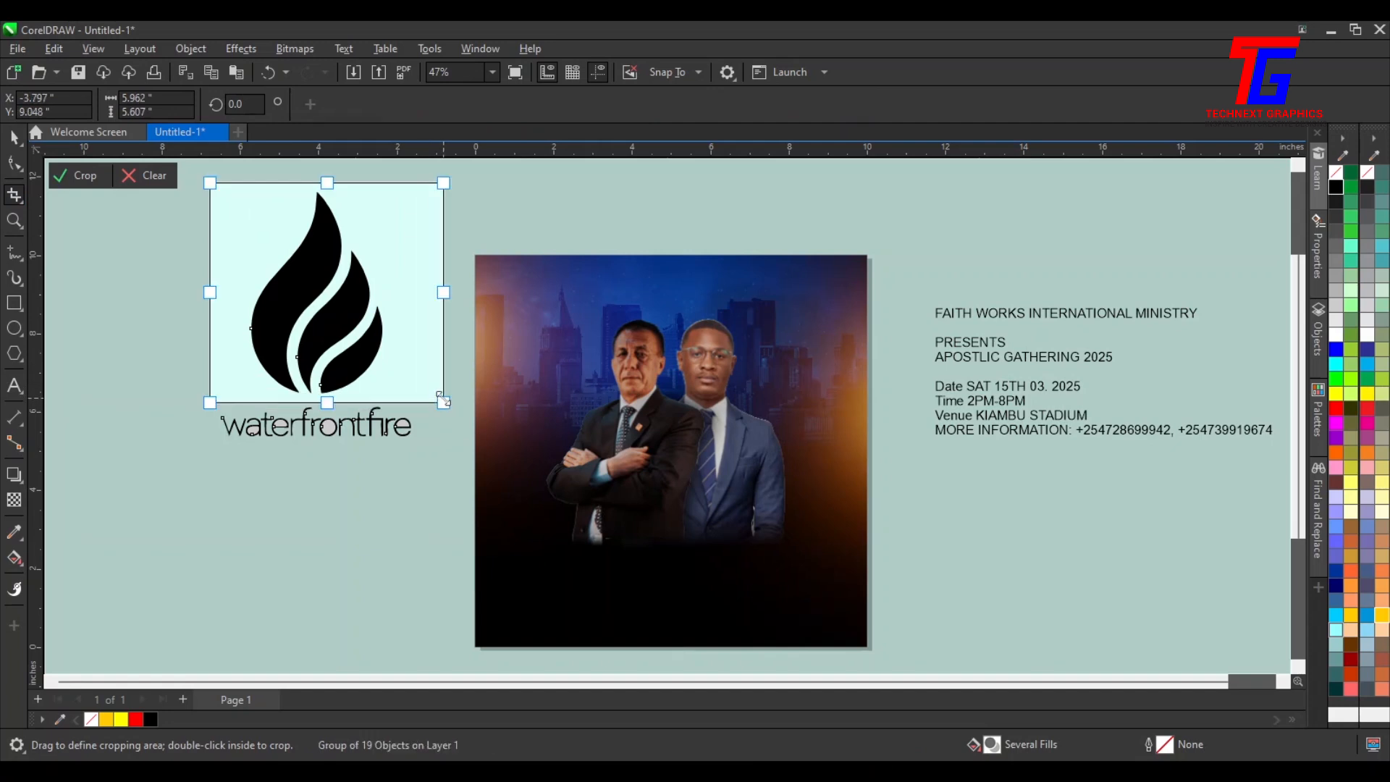
pyautogui.press('Return')
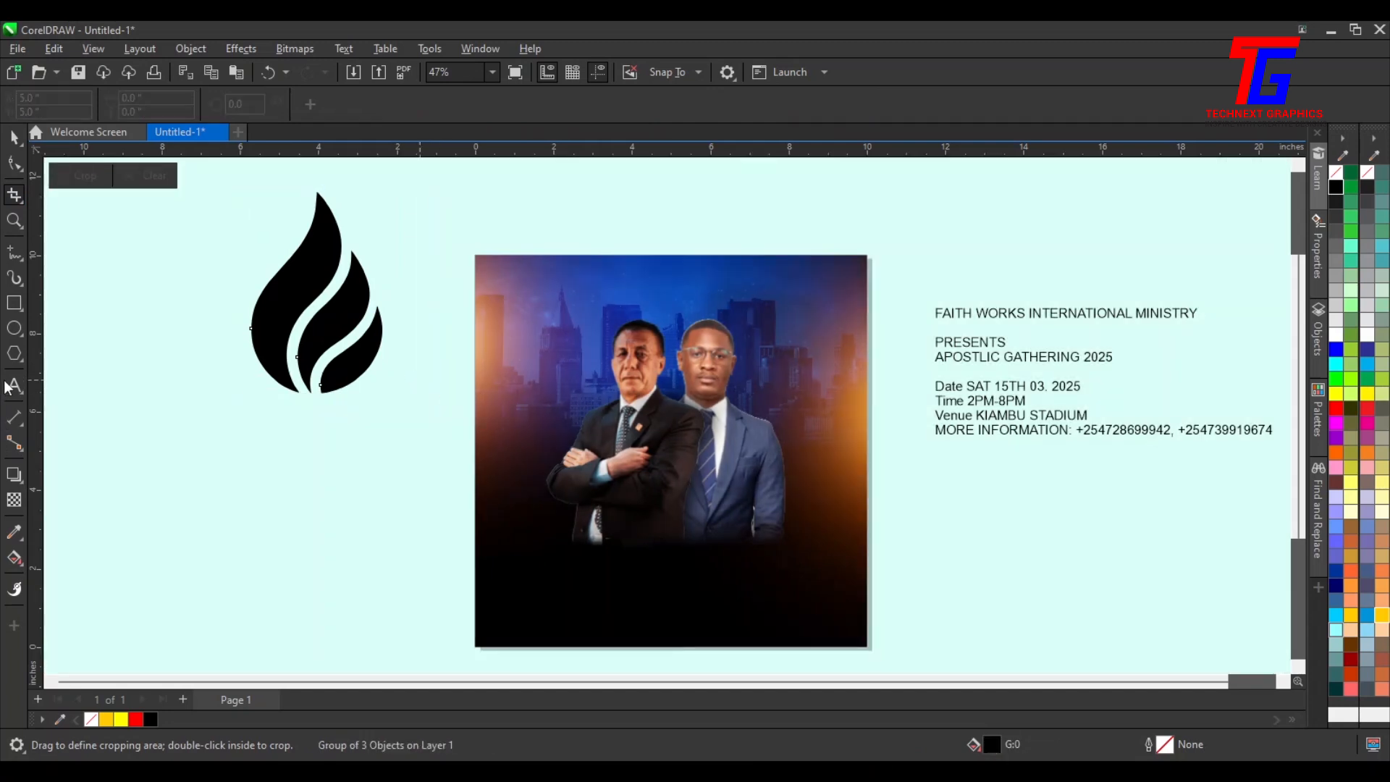
# Shrink the flame to about 0.5 inches and place it at the top centre of the flyer
pyautogui.click(15, 137)
pyautogui.moveTo(323, 311); pyautogui.dragTo(353, 384)
pyautogui.moveTo(419, 260); pyautogui.dragTo(725, 295)
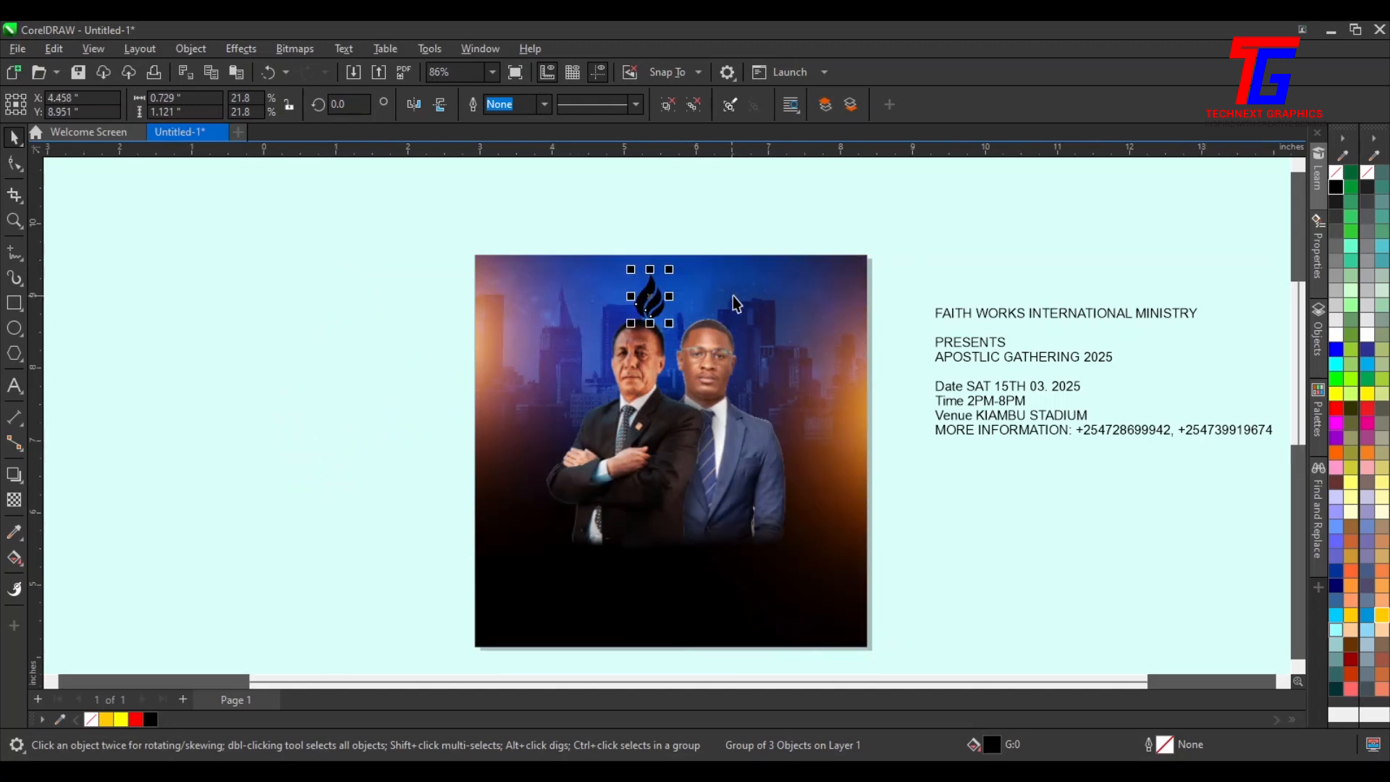
pyautogui.scroll(2, 674, 278)
pyautogui.moveTo(616, 251); pyautogui.dragTo(582, 288)
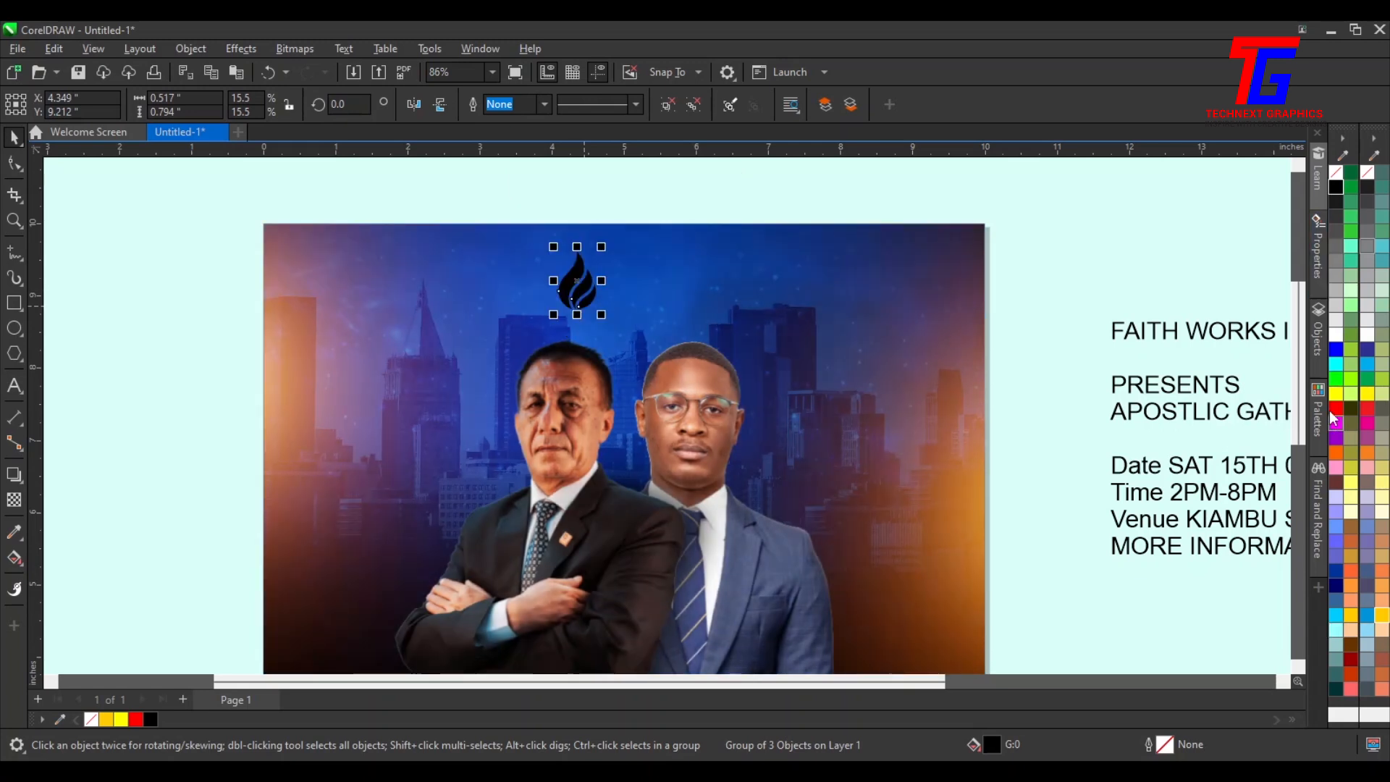
# Fill the flame red and scale it slightly smaller, to about 14.5%
pyautogui.click(1335, 408)
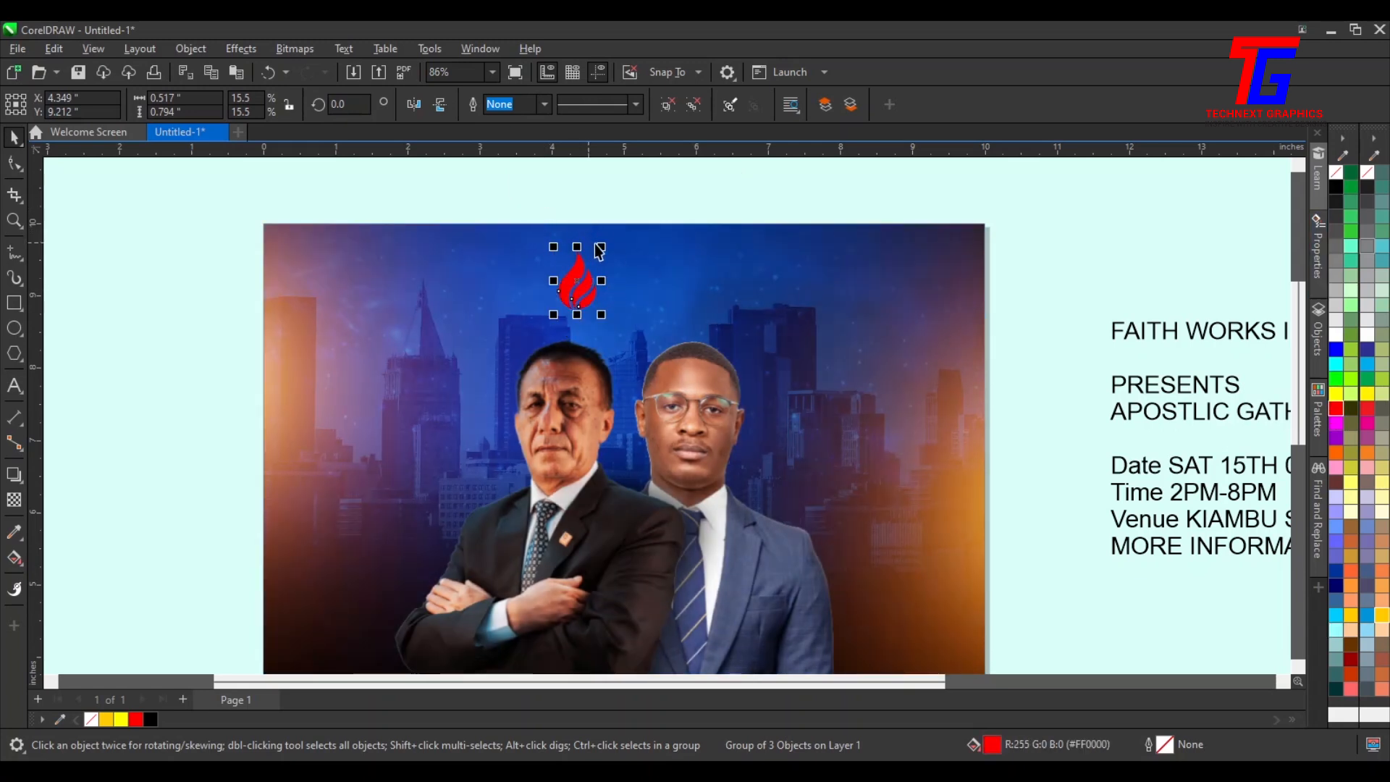
pyautogui.moveTo(598, 246); pyautogui.dragTo(593, 312)
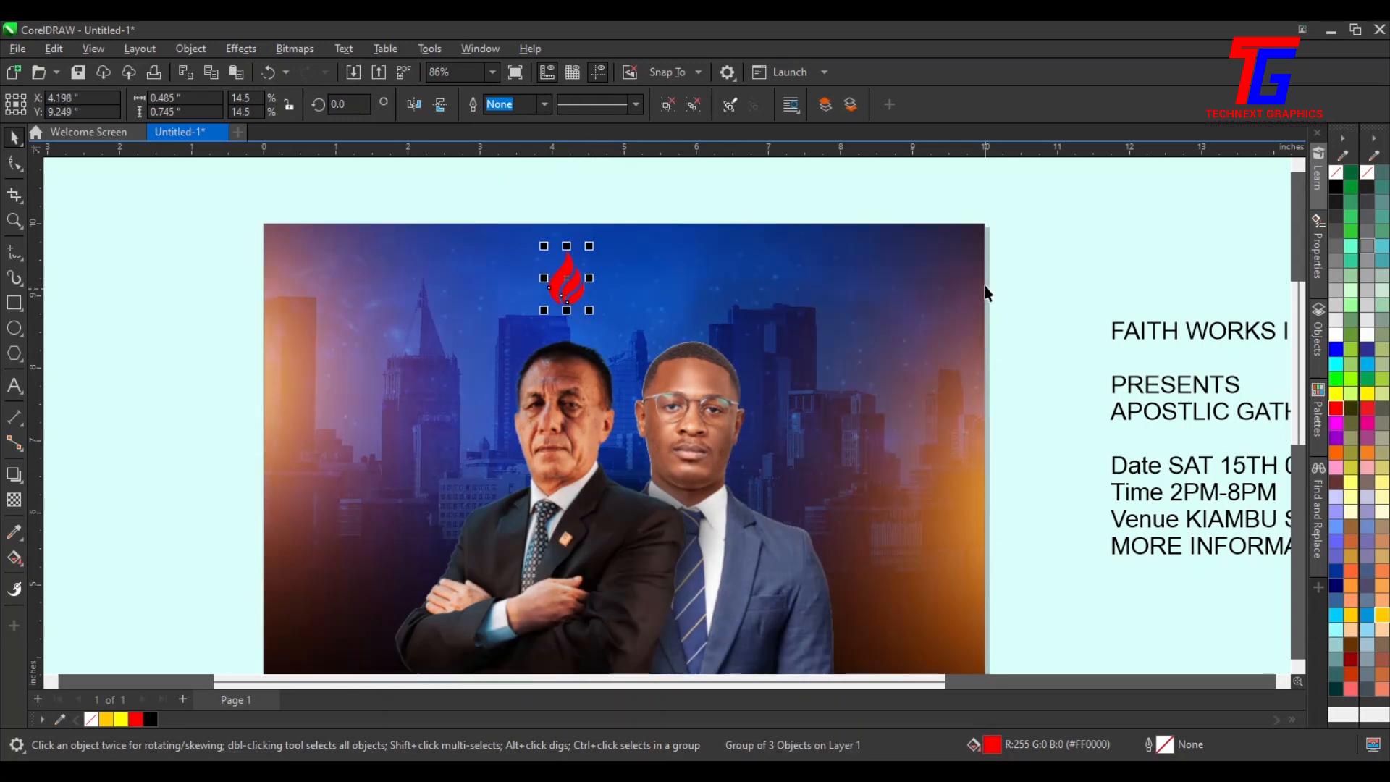
pyautogui.click(1114, 295)
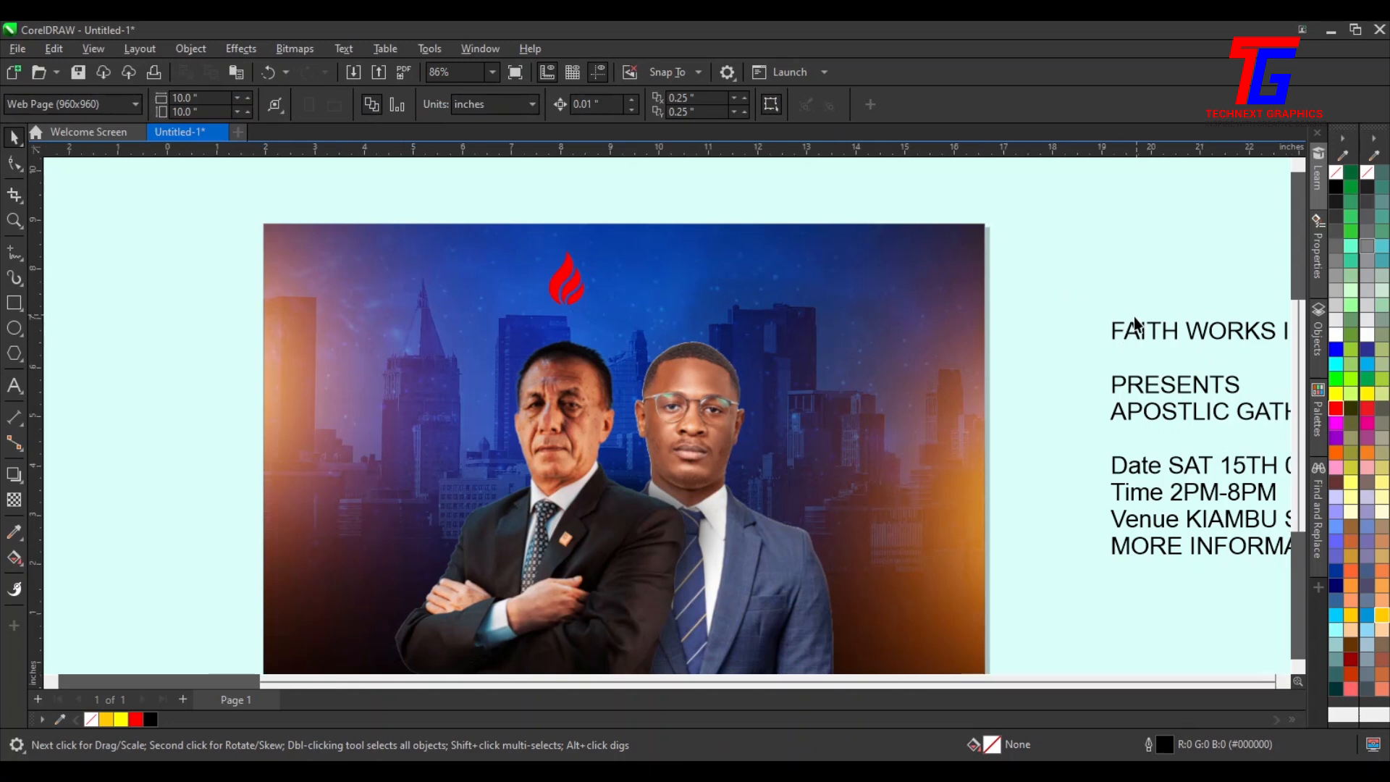
# Cut the line FAITH WORKS INTERNATIONAL MINISTRY out of the event details text
pyautogui.scroll(-2, 1135, 337)
pyautogui.doubleClick(943, 245)
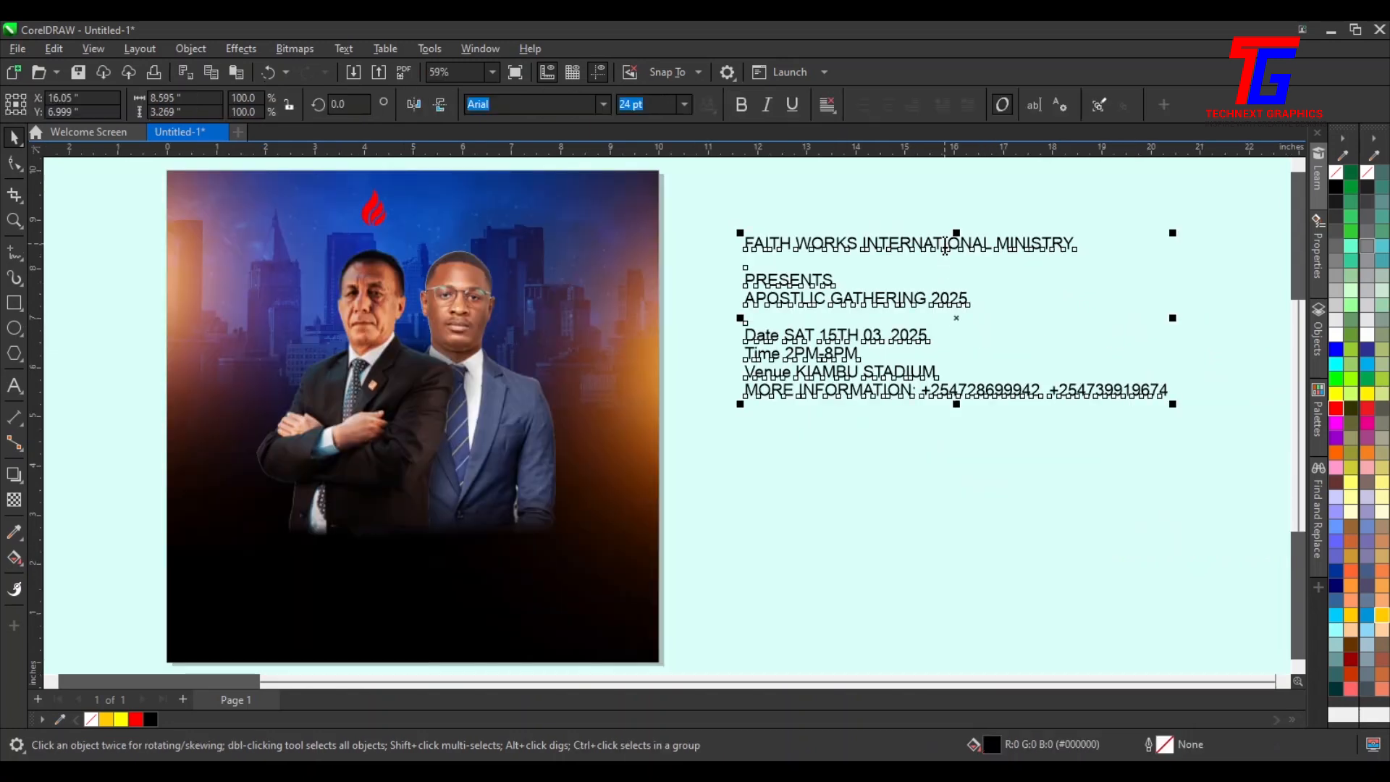
pyautogui.click(1065, 243)
pyautogui.moveTo(1090, 248); pyautogui.dragTo(735, 246)
pyautogui.hotkey('ctrl', 'c')
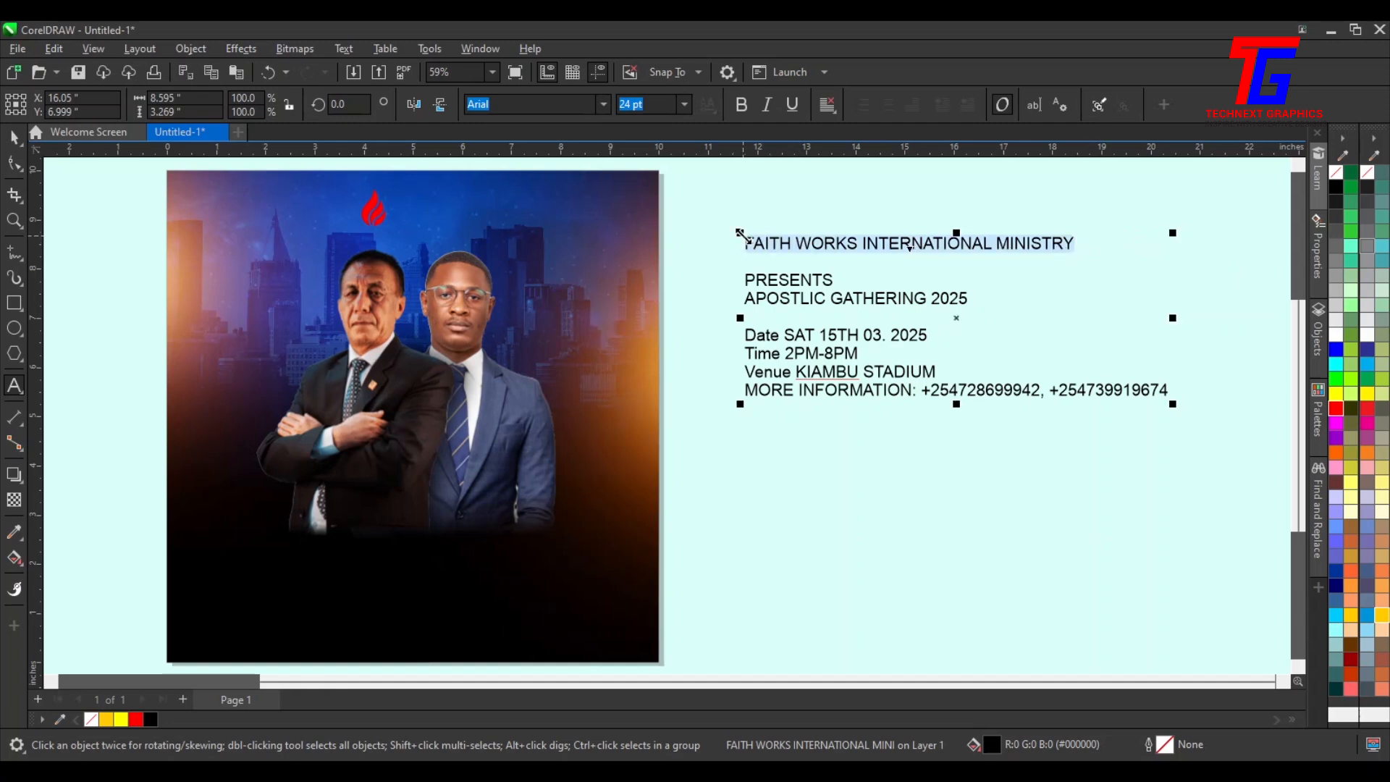
pyautogui.press('Delete')
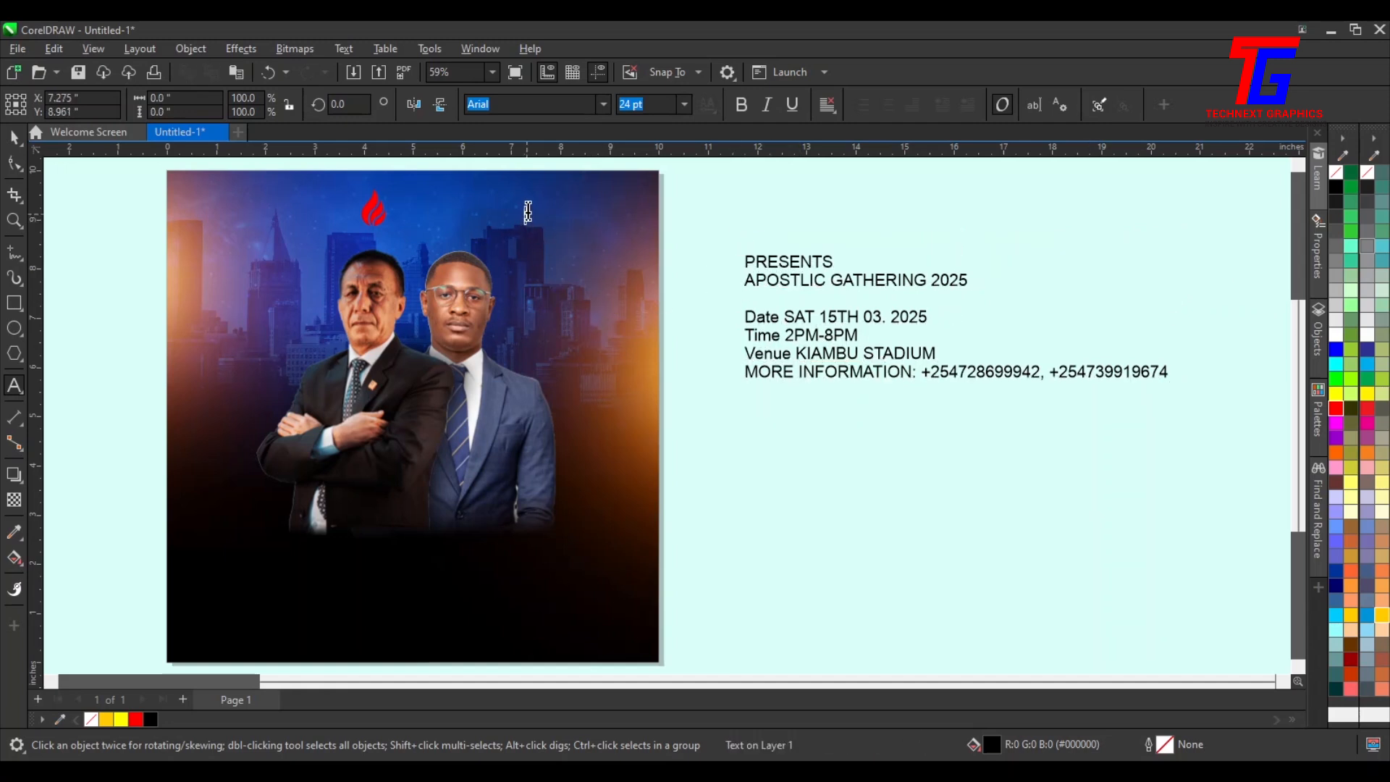
# Paste FAITH WORKS INTERNATIONAL MINISTRY as a separate text near the top of the flyer
pyautogui.click(527, 214)
pyautogui.hotkey('ctrl', 'v')
pyautogui.click(11, 141)
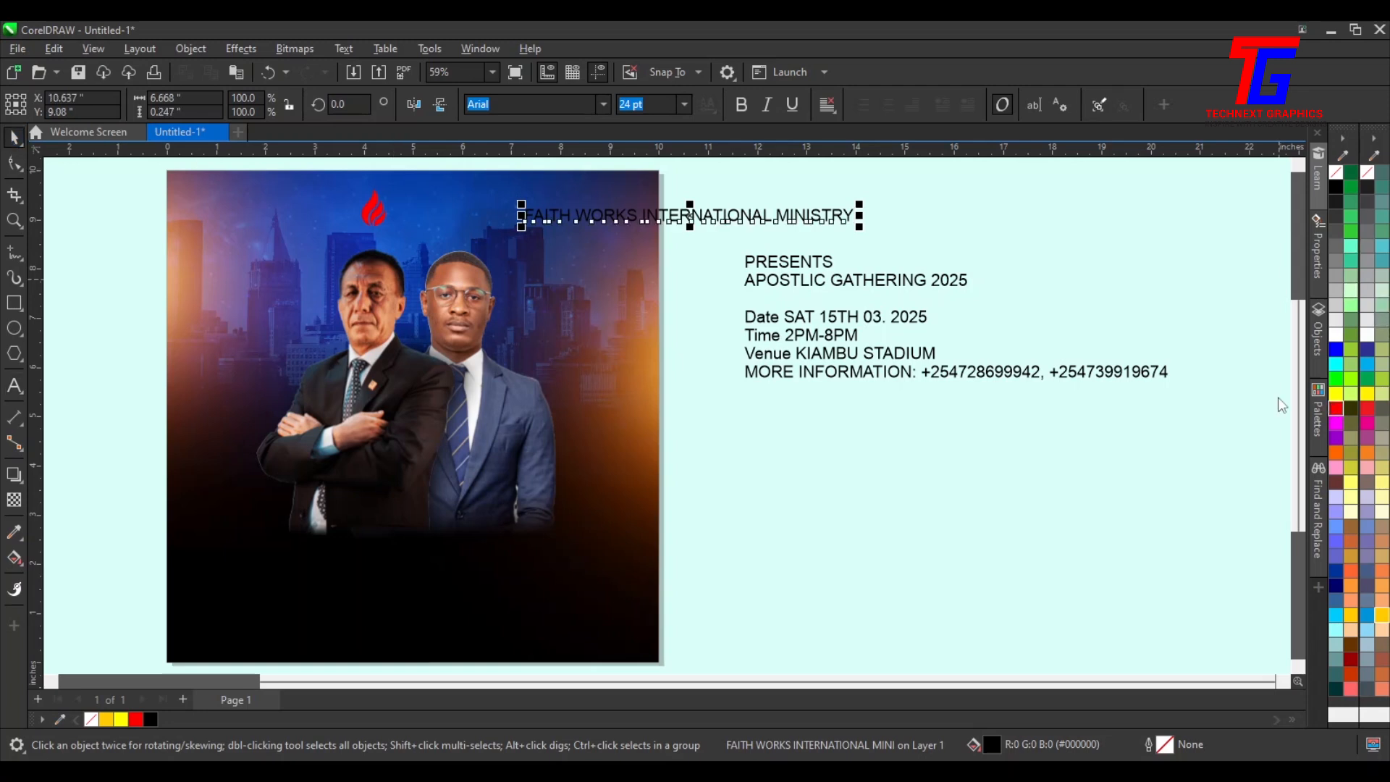
# Colour the FAITH WORKS INTERNATIONAL MINISTRY text red and set its font to Poppins
pyautogui.click(1335, 409)
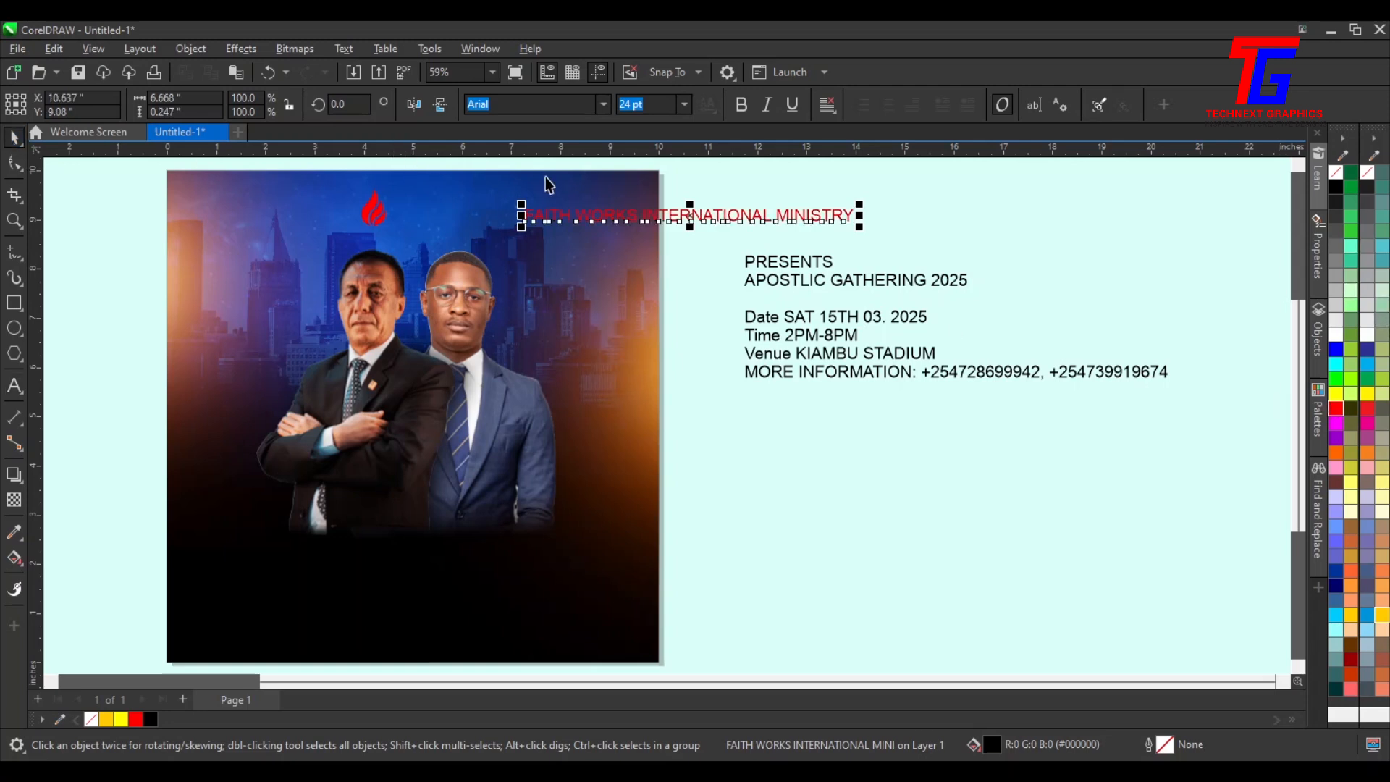
pyautogui.click(605, 104)
pyautogui.write('popp')
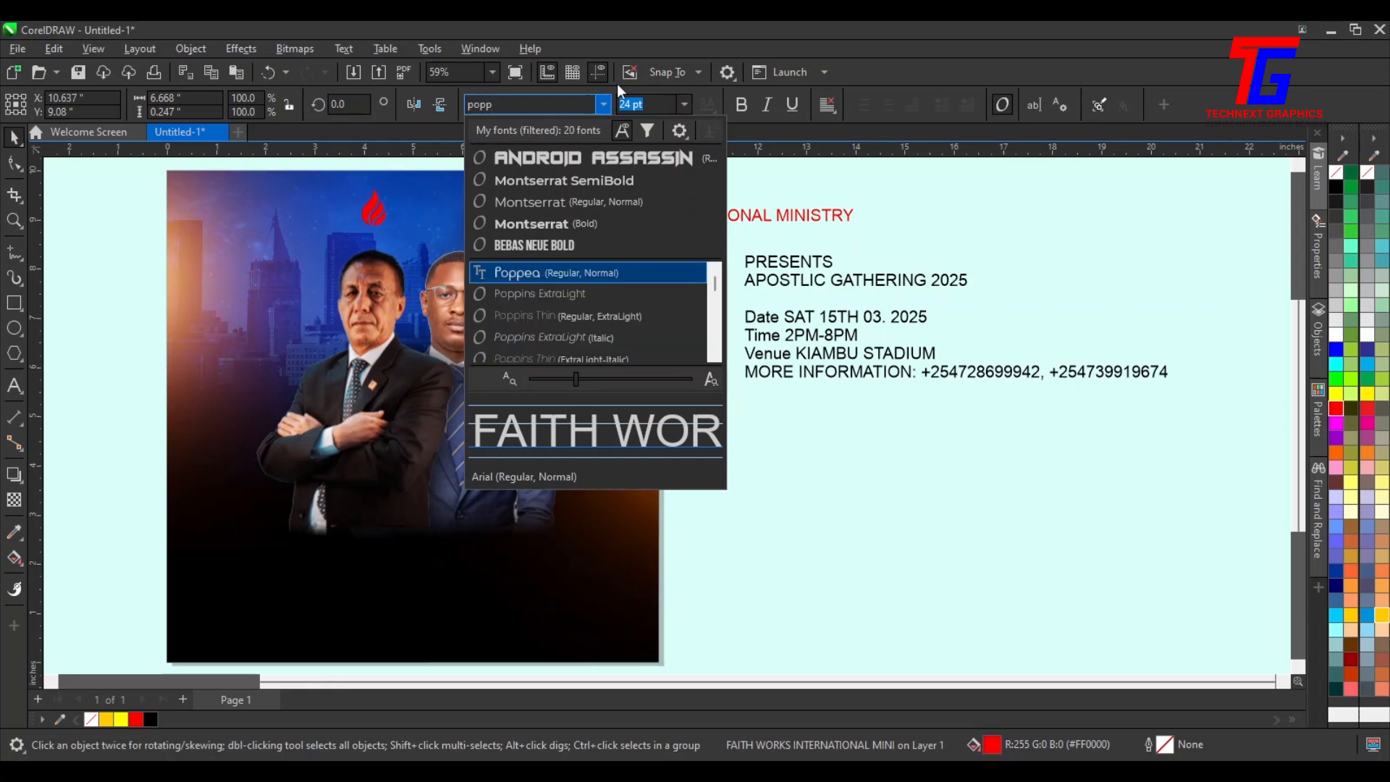
pyautogui.scroll(-1, 624, 304)
pyautogui.scroll(-1, 615, 326)
pyautogui.click(580, 316)
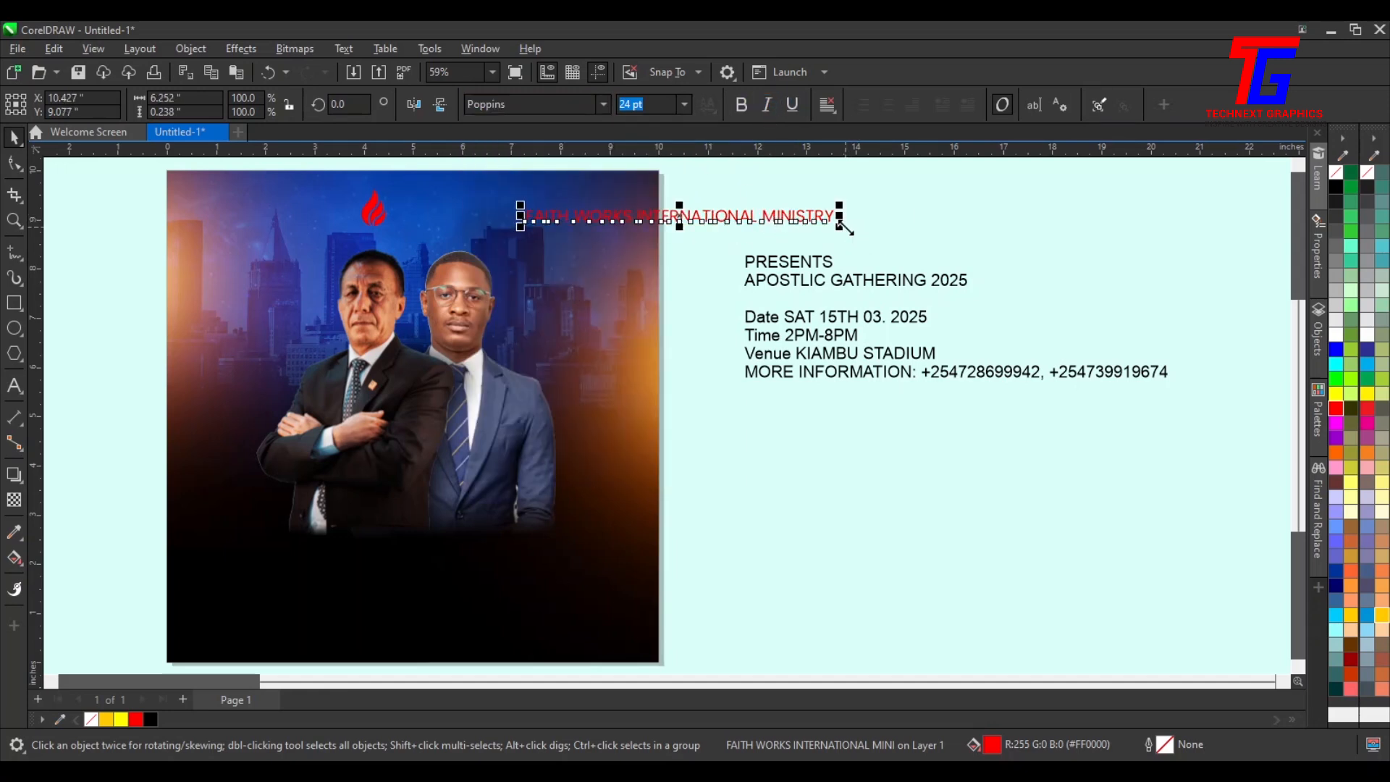
# Enlarge the ministry name to about 30 pt and break it into three lines: FAITH WORKS, INTERNATIONAL, MINISTRY
pyautogui.moveTo(842, 227); pyautogui.dragTo(923, 239)
pyautogui.click(693, 214)
pyautogui.click(680, 219)
pyautogui.click(666, 221)
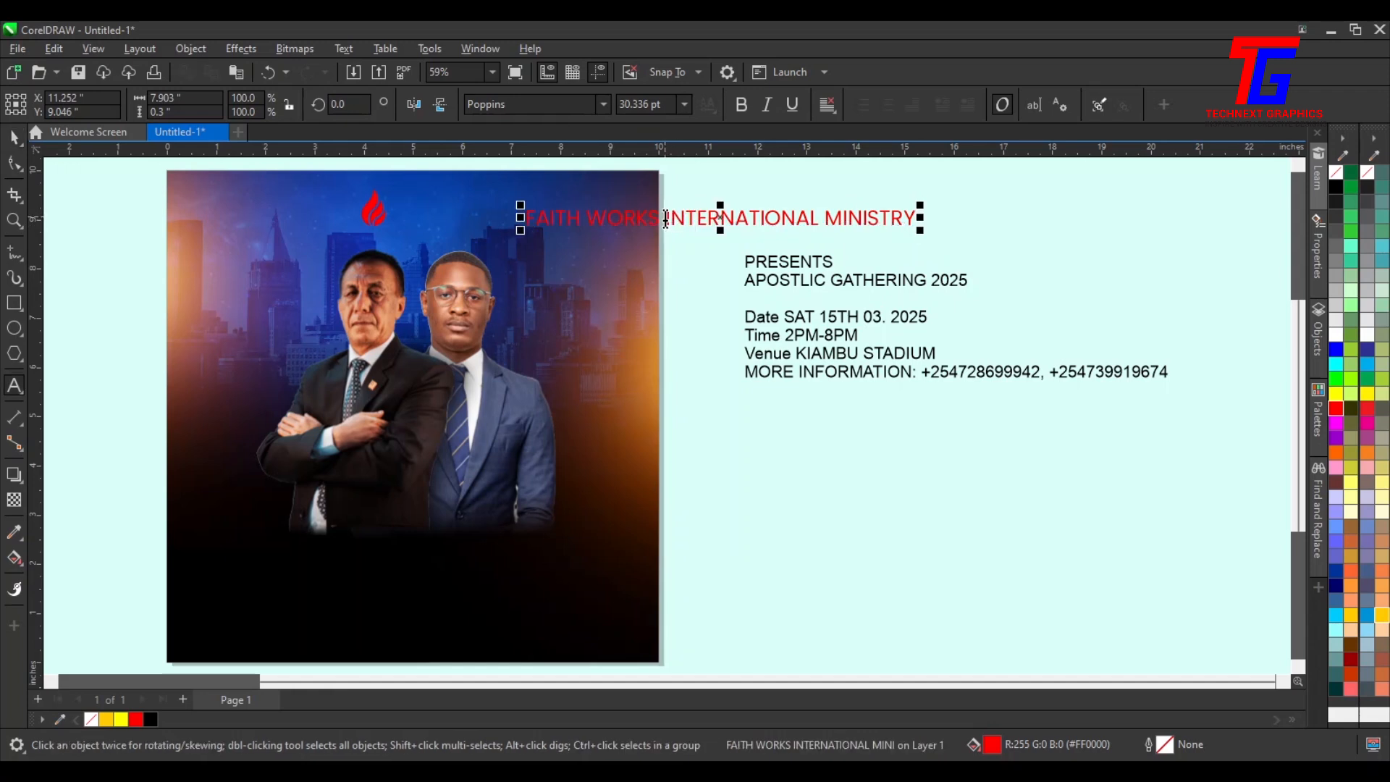
pyautogui.press('Return')
pyautogui.click(681, 254)
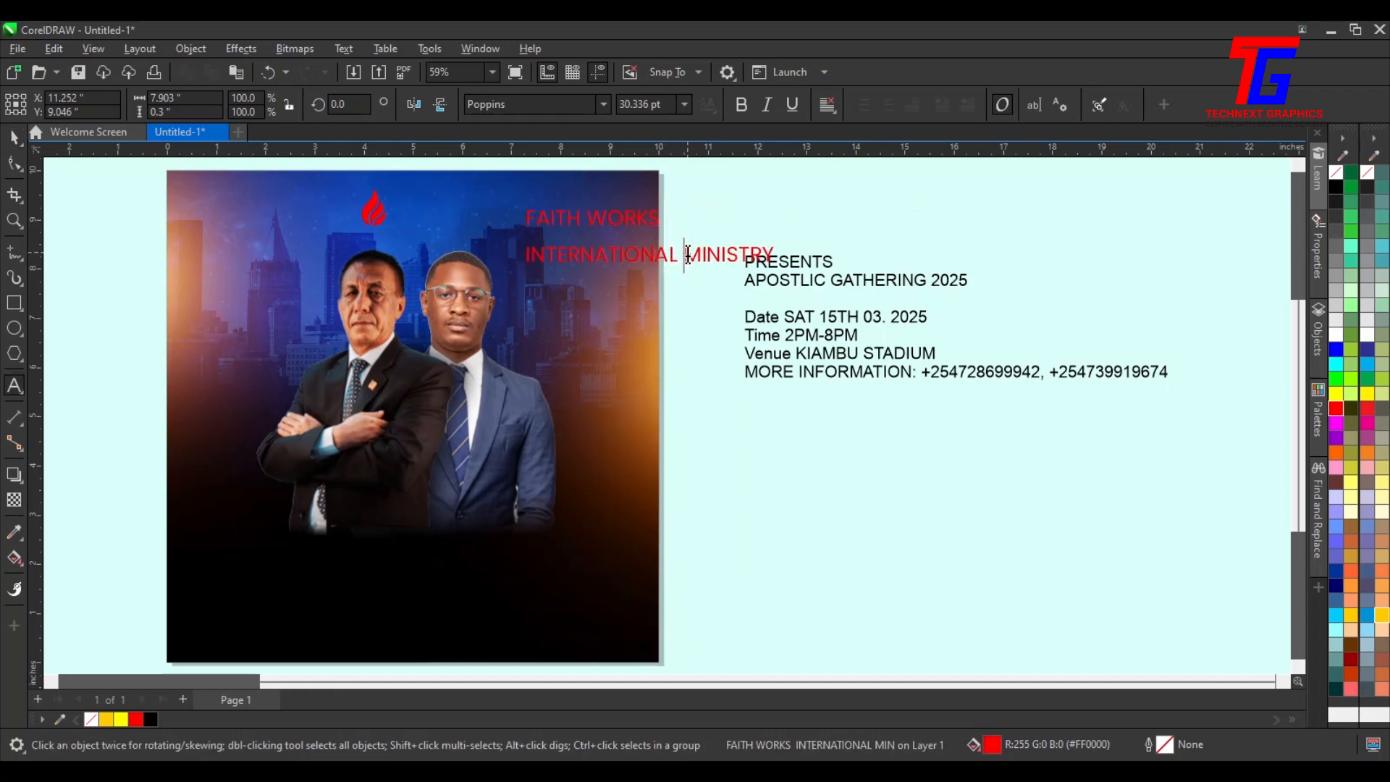
pyautogui.press('Return')
# Move the ministry name beside the flame and tighten its line spacing
pyautogui.click(14, 138)
pyautogui.moveTo(681, 304); pyautogui.dragTo(500, 288)
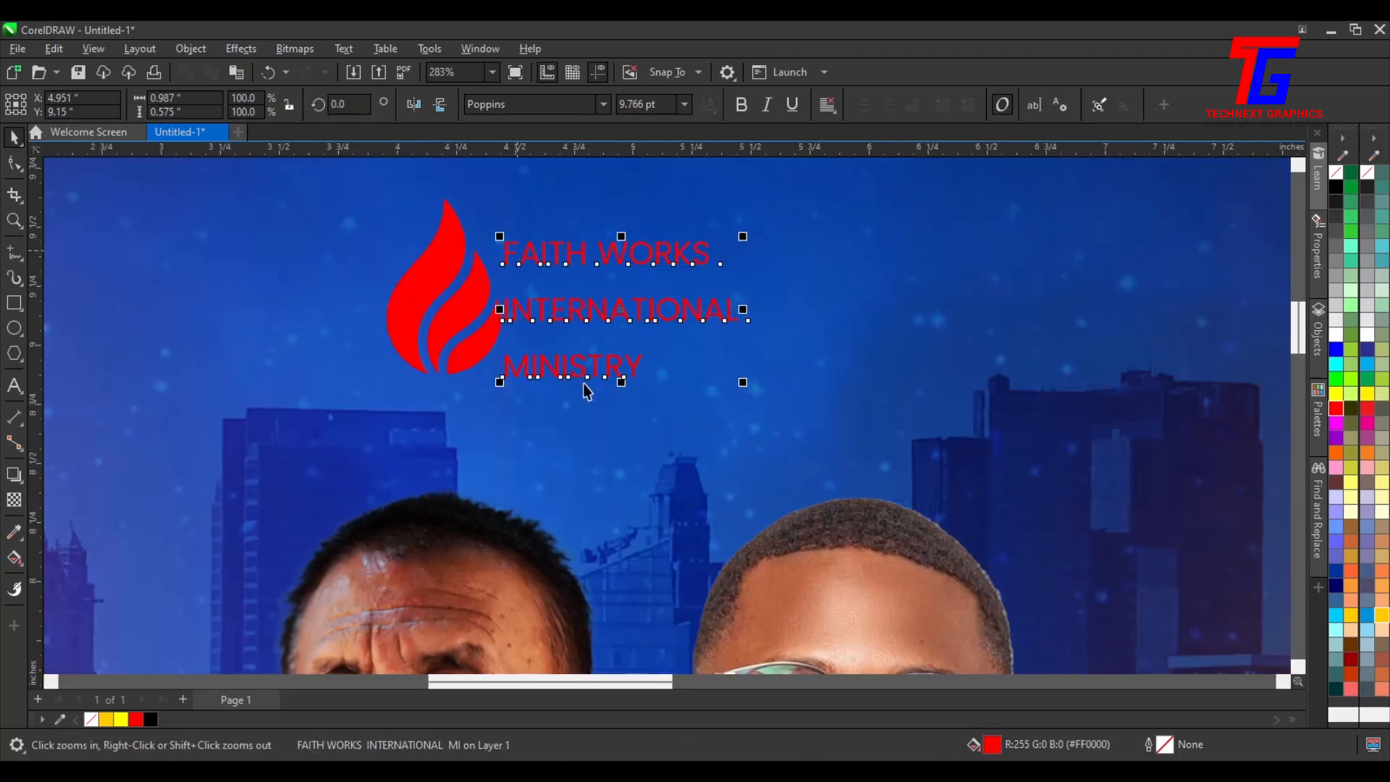
pyautogui.click(14, 163)
pyautogui.moveTo(515, 356); pyautogui.dragTo(516, 326)
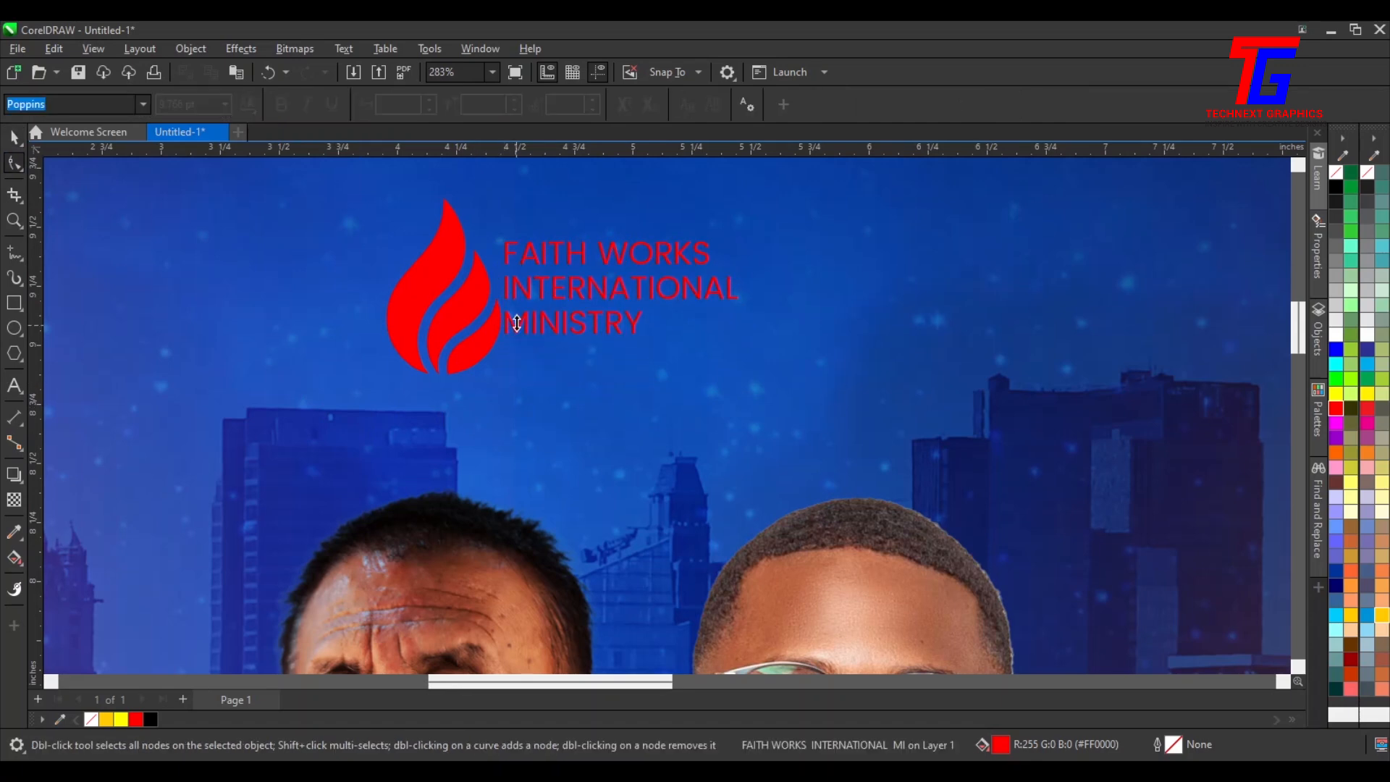
# Widen the letter spacing of the ministry name
pyautogui.moveTo(745, 337); pyautogui.dragTo(821, 340)
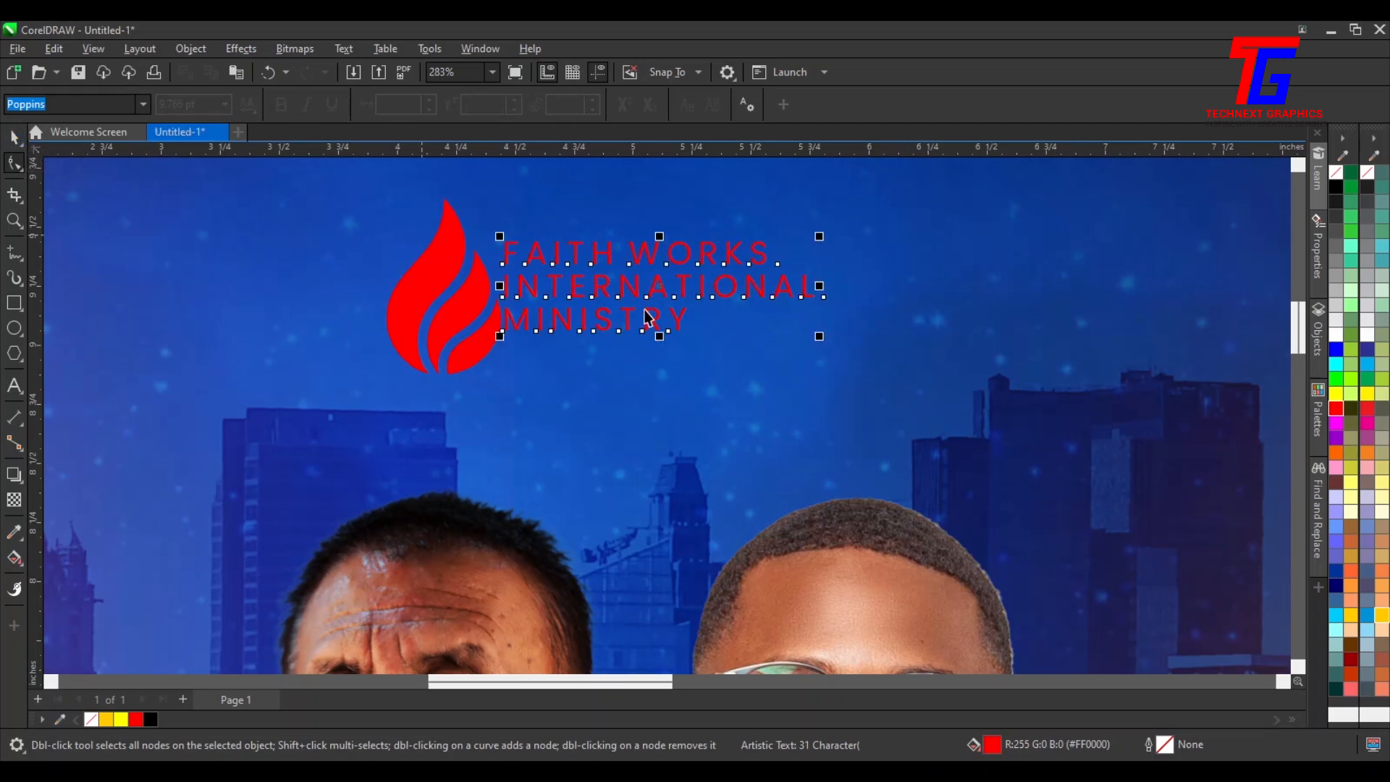
pyautogui.doubleClick(607, 286)
pyautogui.press('Escape')
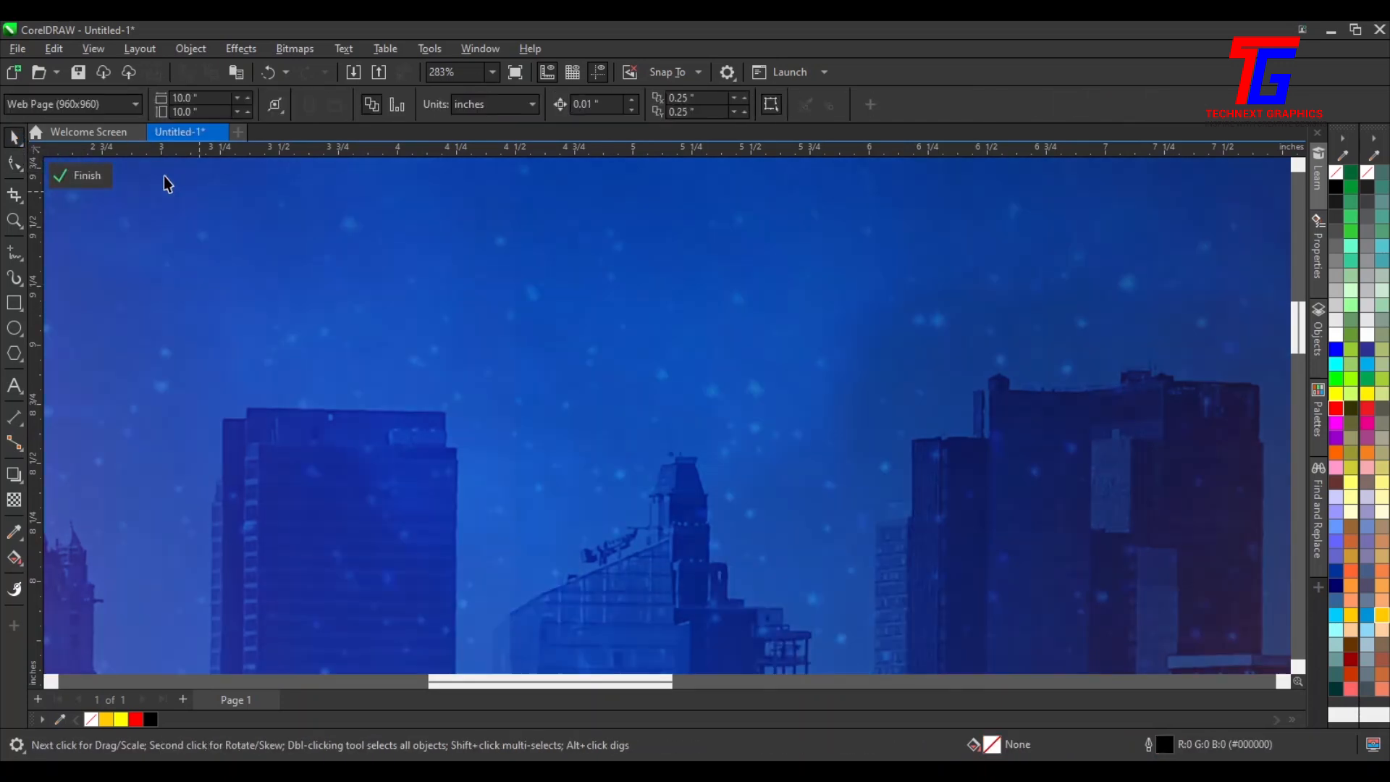
pyautogui.click(81, 175)
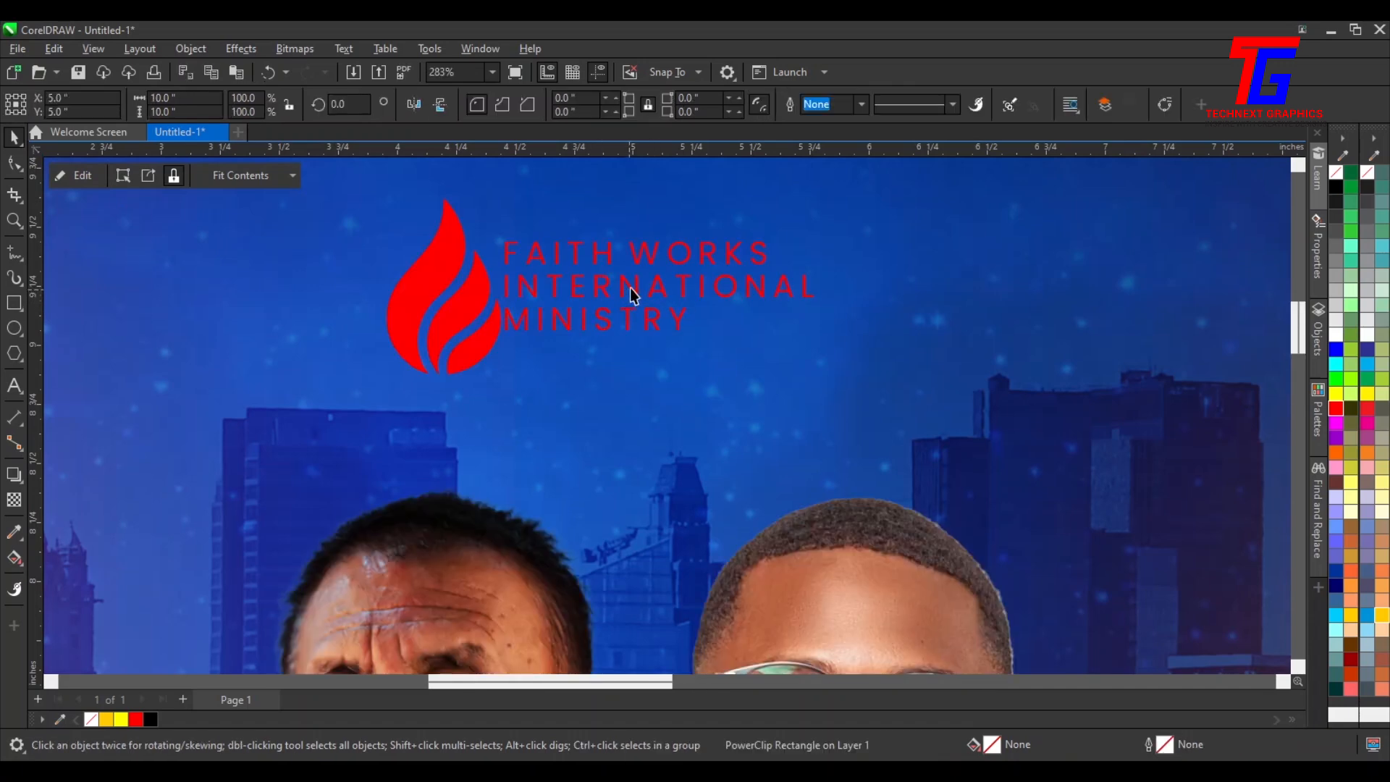
# Reposition the ministry name beside the flame and enlarge it to about 18 pt
pyautogui.moveTo(633, 287); pyautogui.dragTo(663, 257)
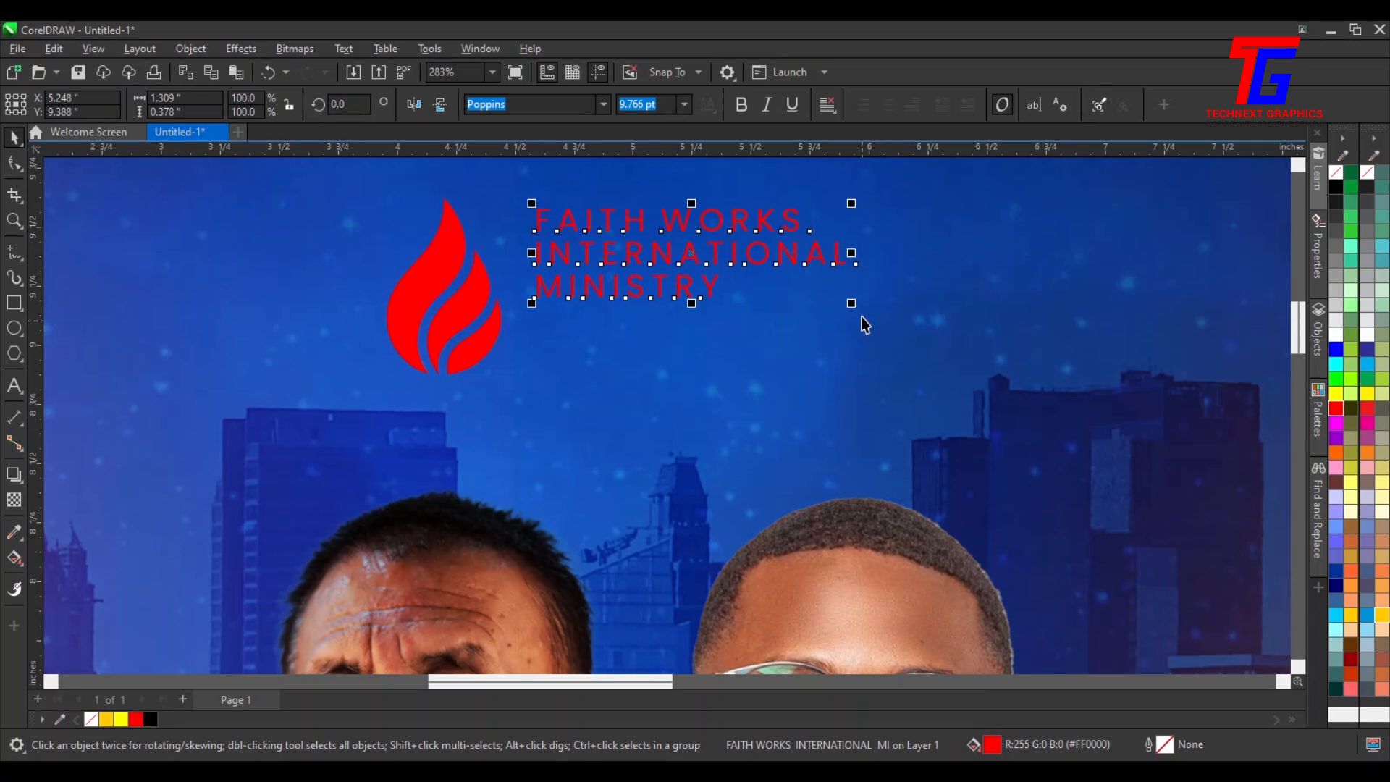
pyautogui.moveTo(854, 309); pyautogui.dragTo(1122, 480)
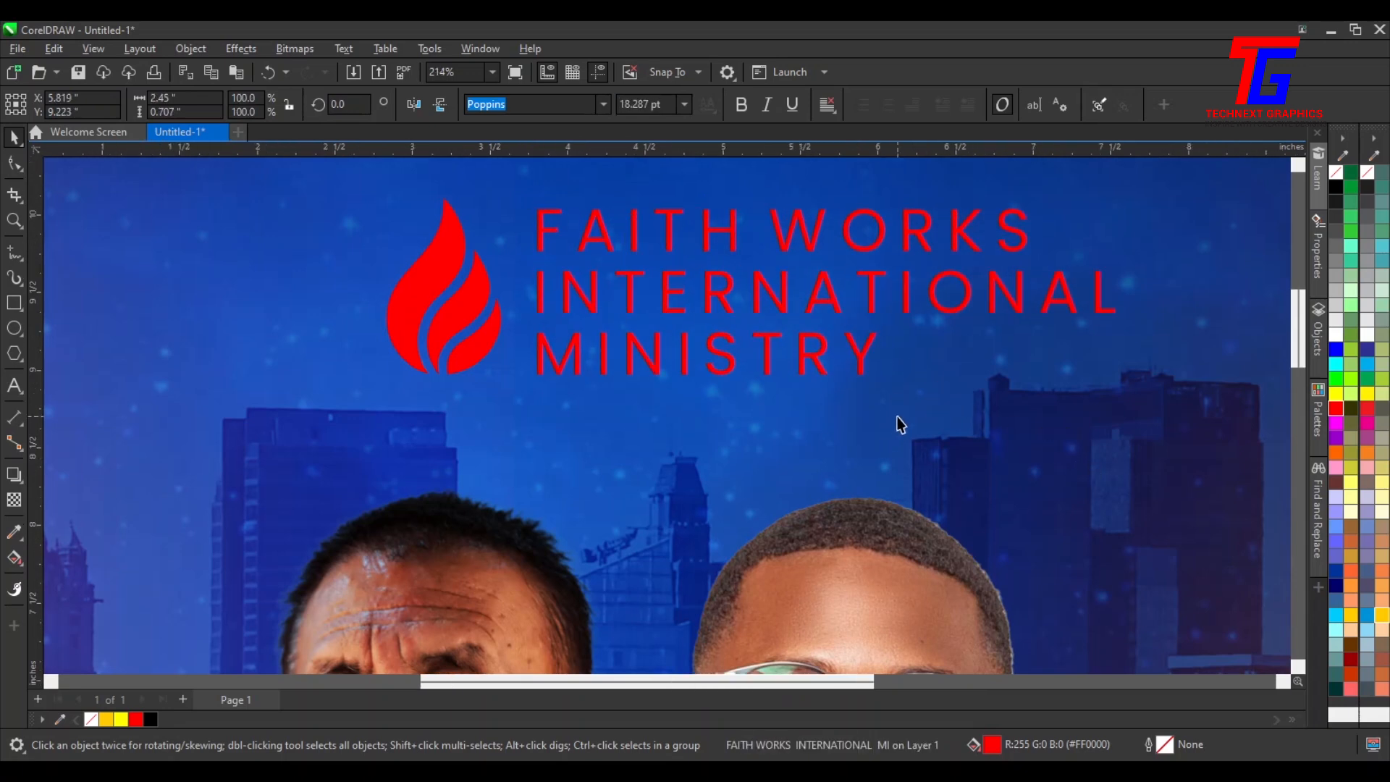
# Select the flame and the ministry name together and group them
pyautogui.scroll(-3, 954, 363)
pyautogui.moveTo(1086, 279); pyautogui.dragTo(589, 453)
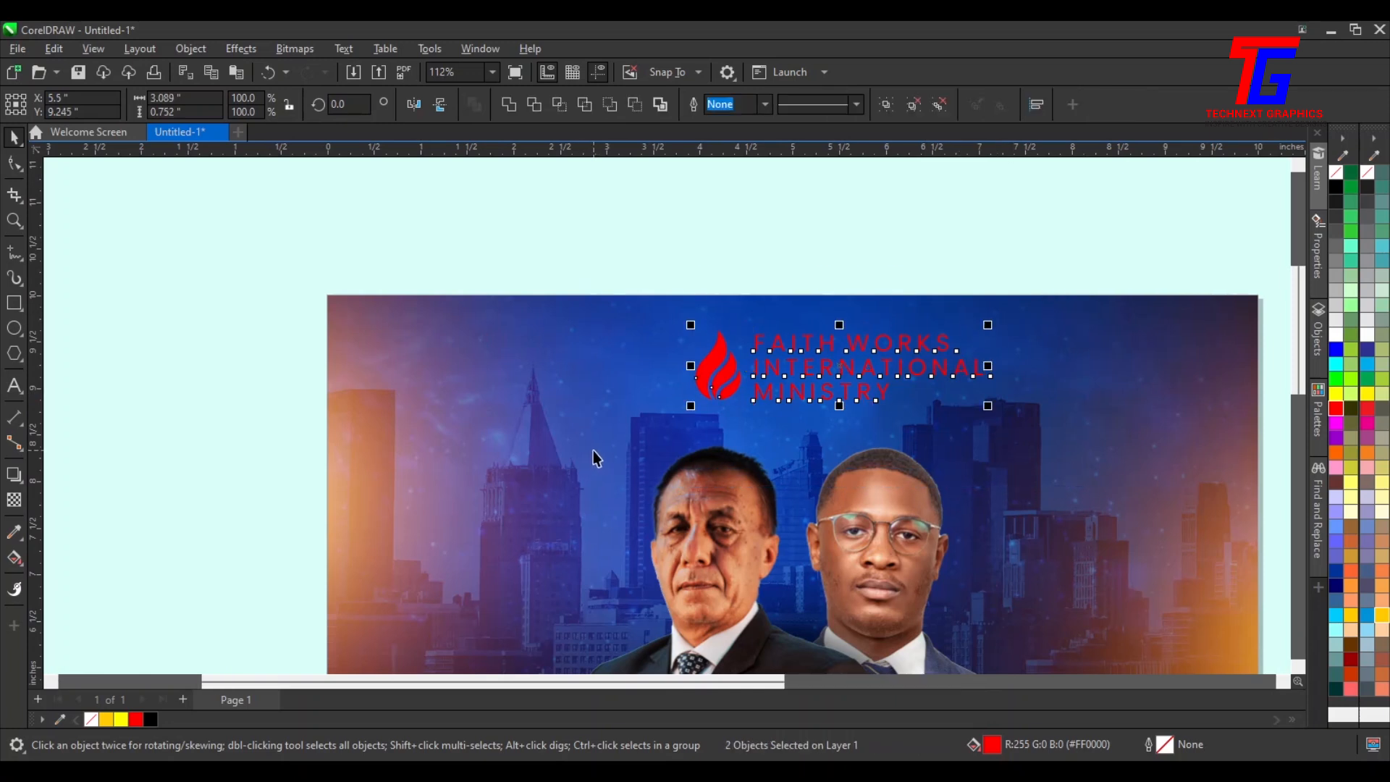
pyautogui.hotkey('ctrl', 'g')
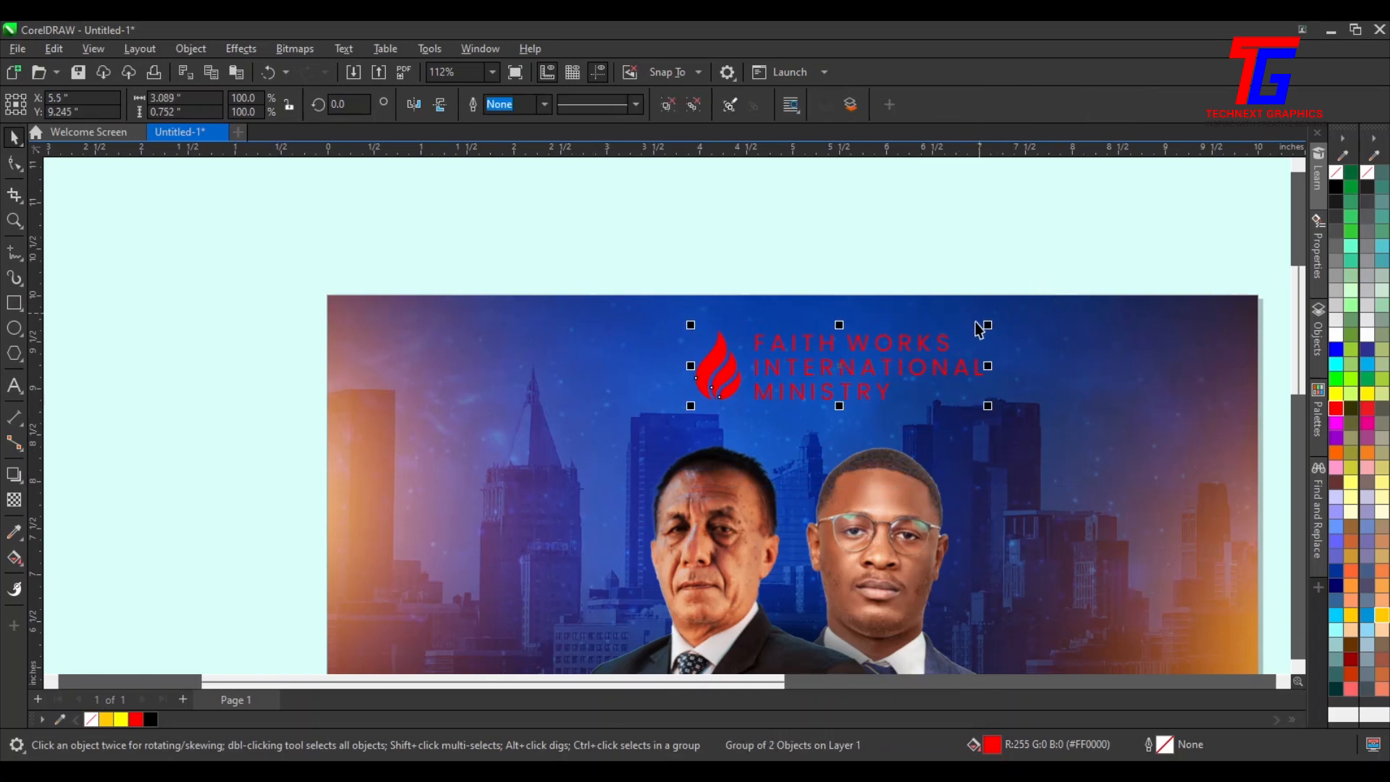
# Scale the logo group down and move it slightly higher at the top centre of the flyer
pyautogui.moveTo(991, 325); pyautogui.dragTo(942, 353)
pyautogui.keyDown('shift'); pyautogui.click(990, 458); pyautogui.keyUp('shift')
pyautogui.press('c')
pyautogui.click(832, 233)
pyautogui.click(802, 366)
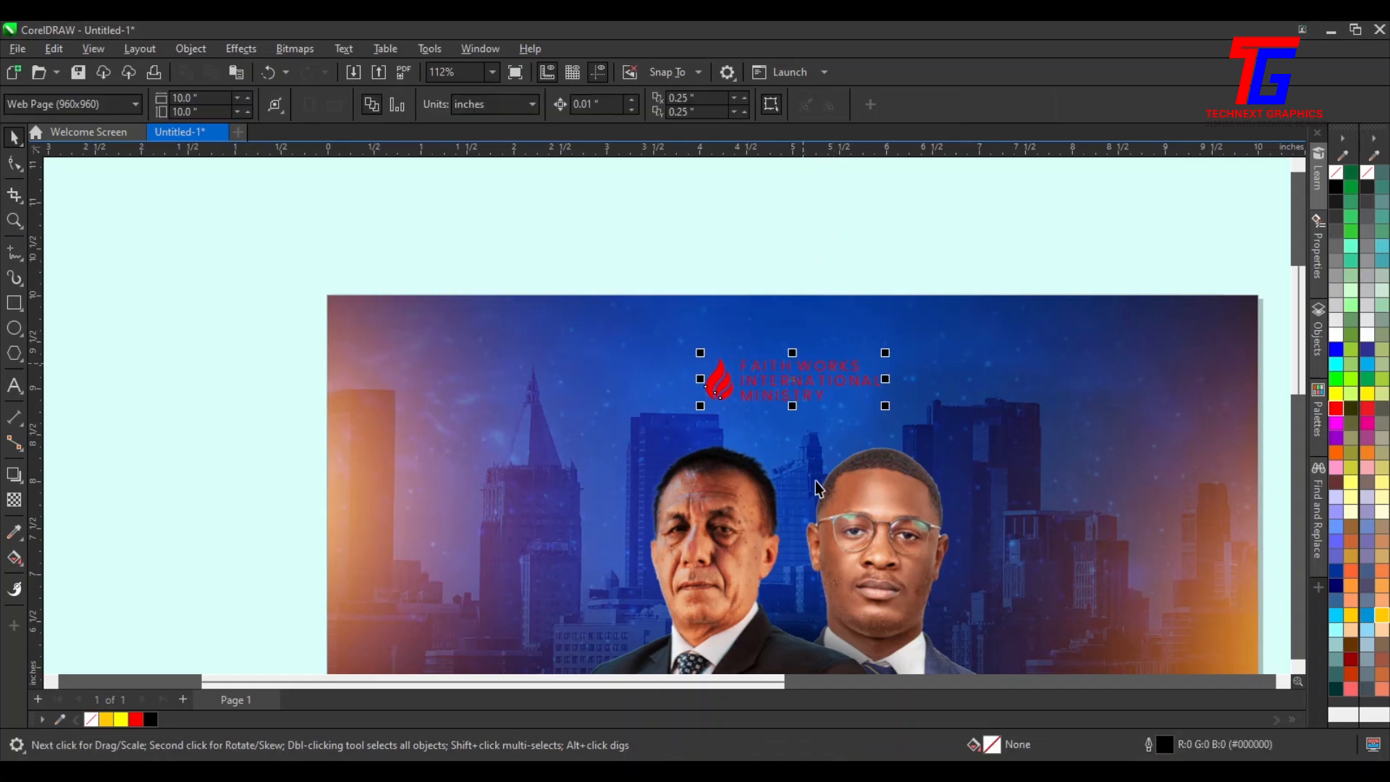
pyautogui.press('Up')
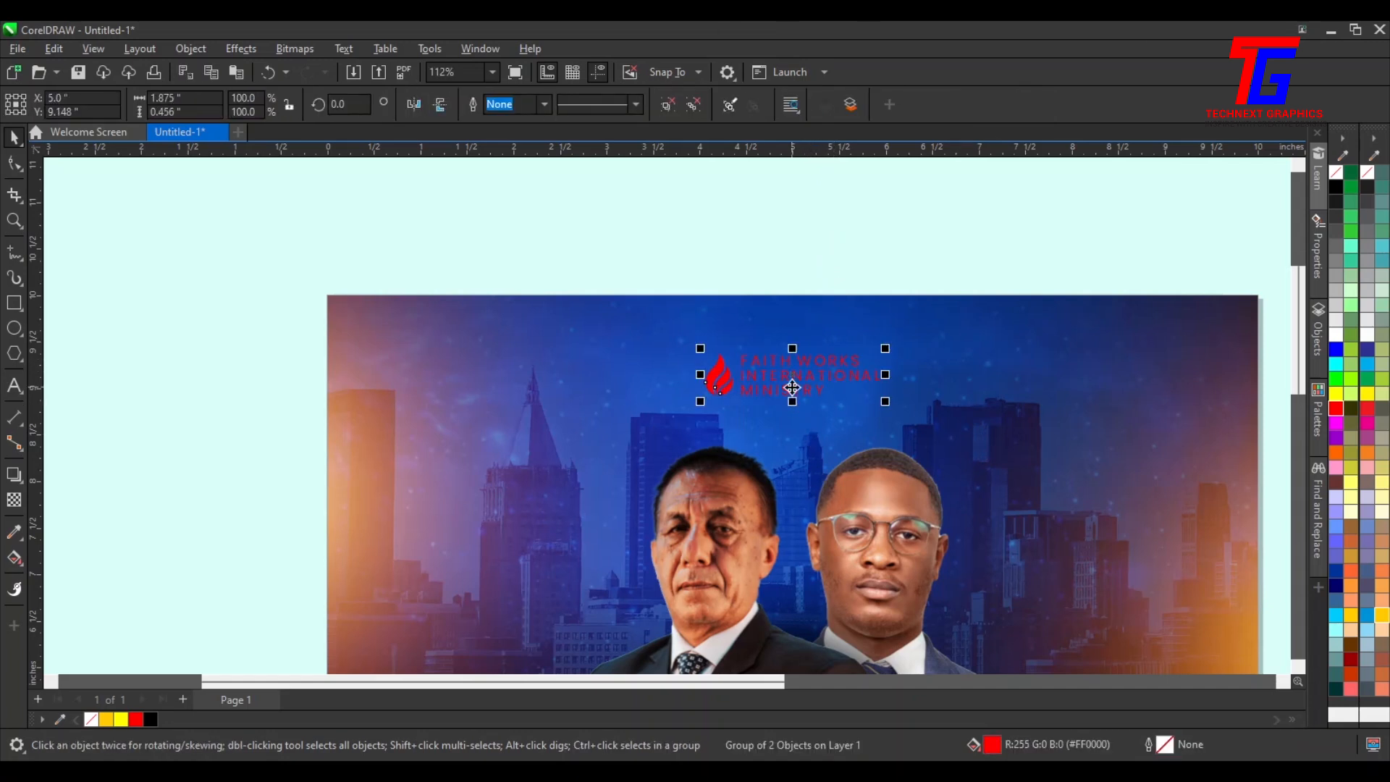
pyautogui.scroll(3, 791, 387)
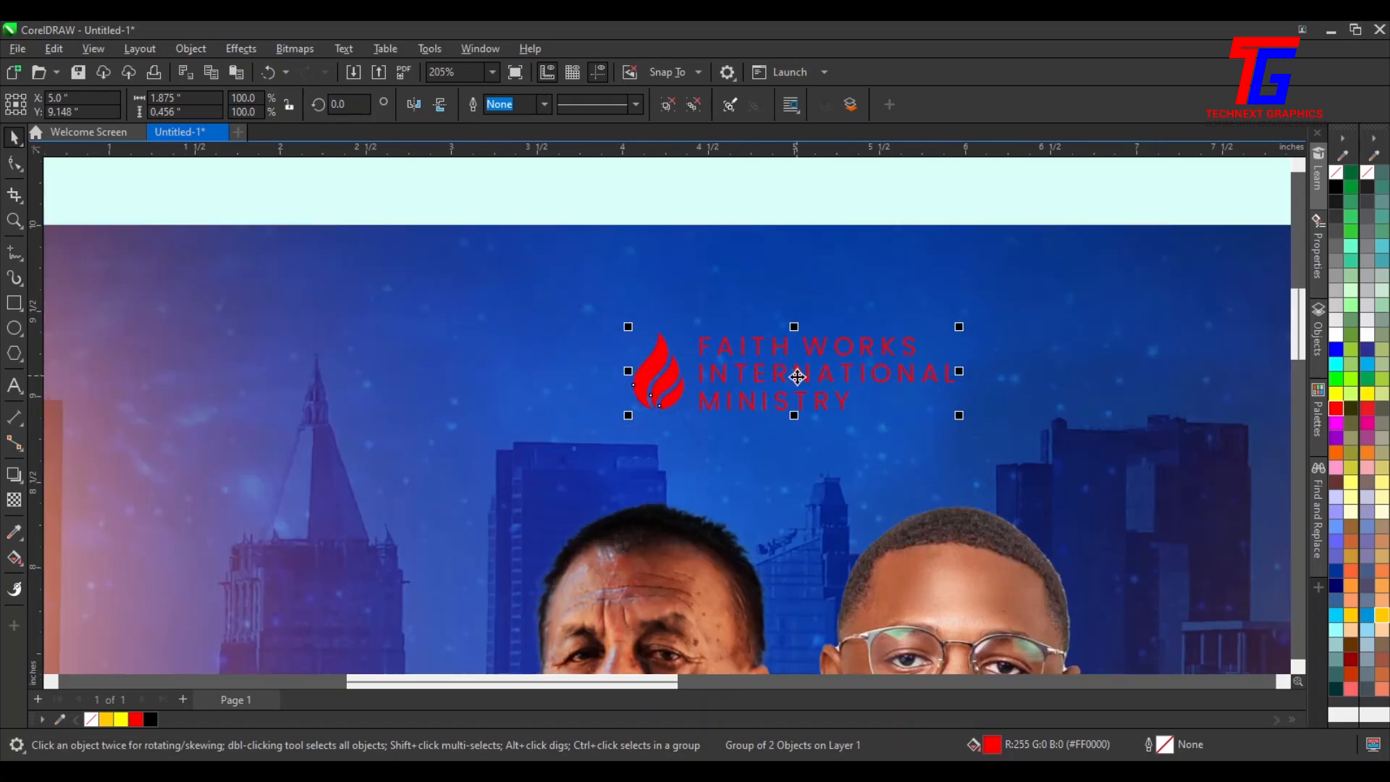
pyautogui.moveTo(797, 376); pyautogui.dragTo(799, 346)
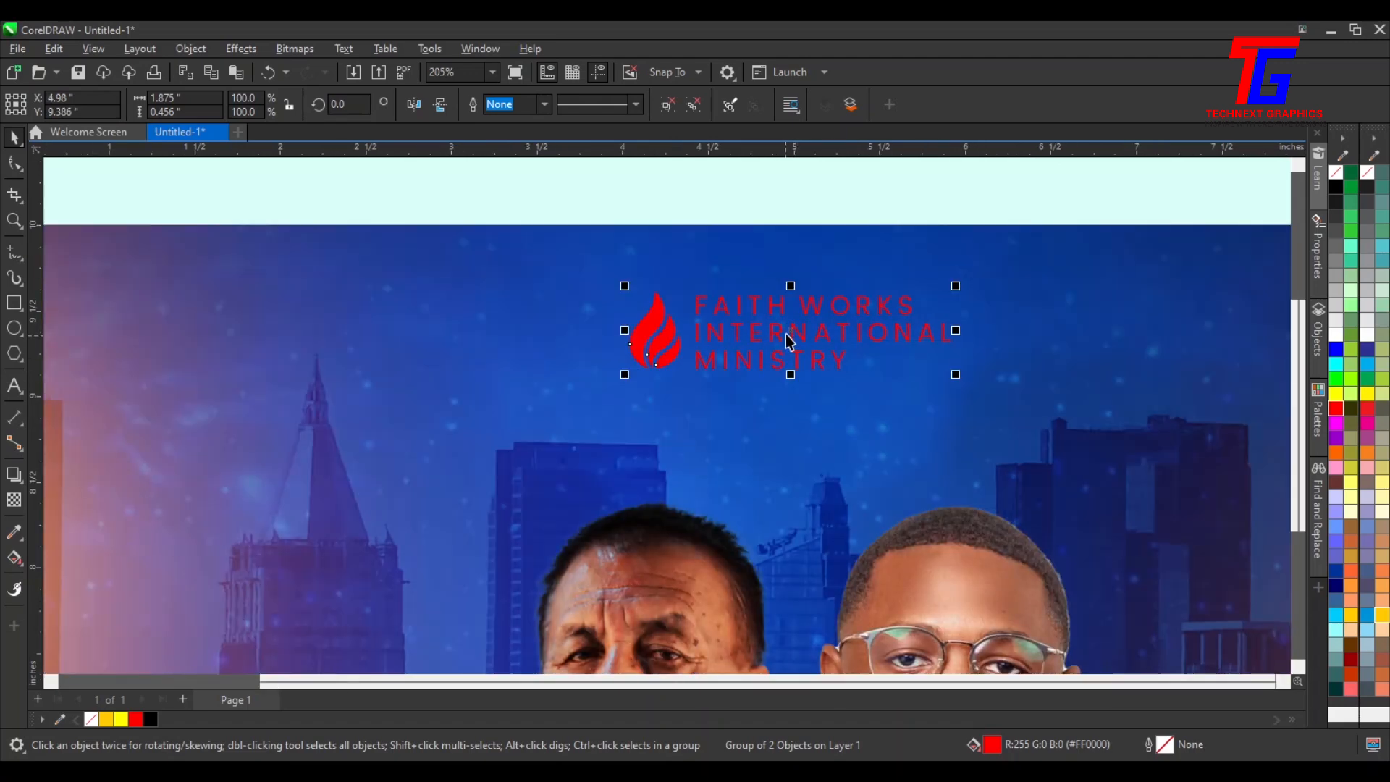
pyautogui.press('F4')
pyautogui.click(983, 253)
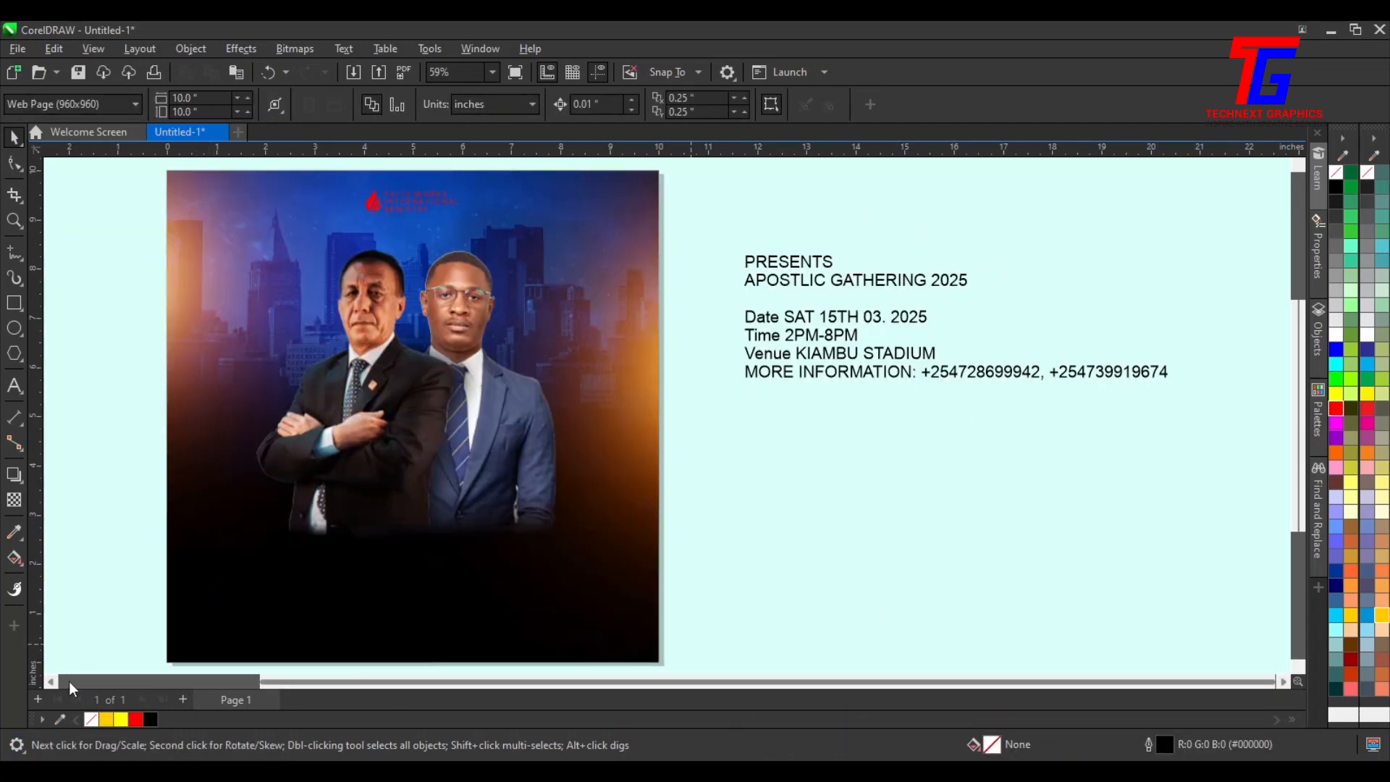
# Draw a rectangle about 2.7 by 0.8 inches around the logo group
pyautogui.click(51, 681)
pyautogui.click(51, 682)
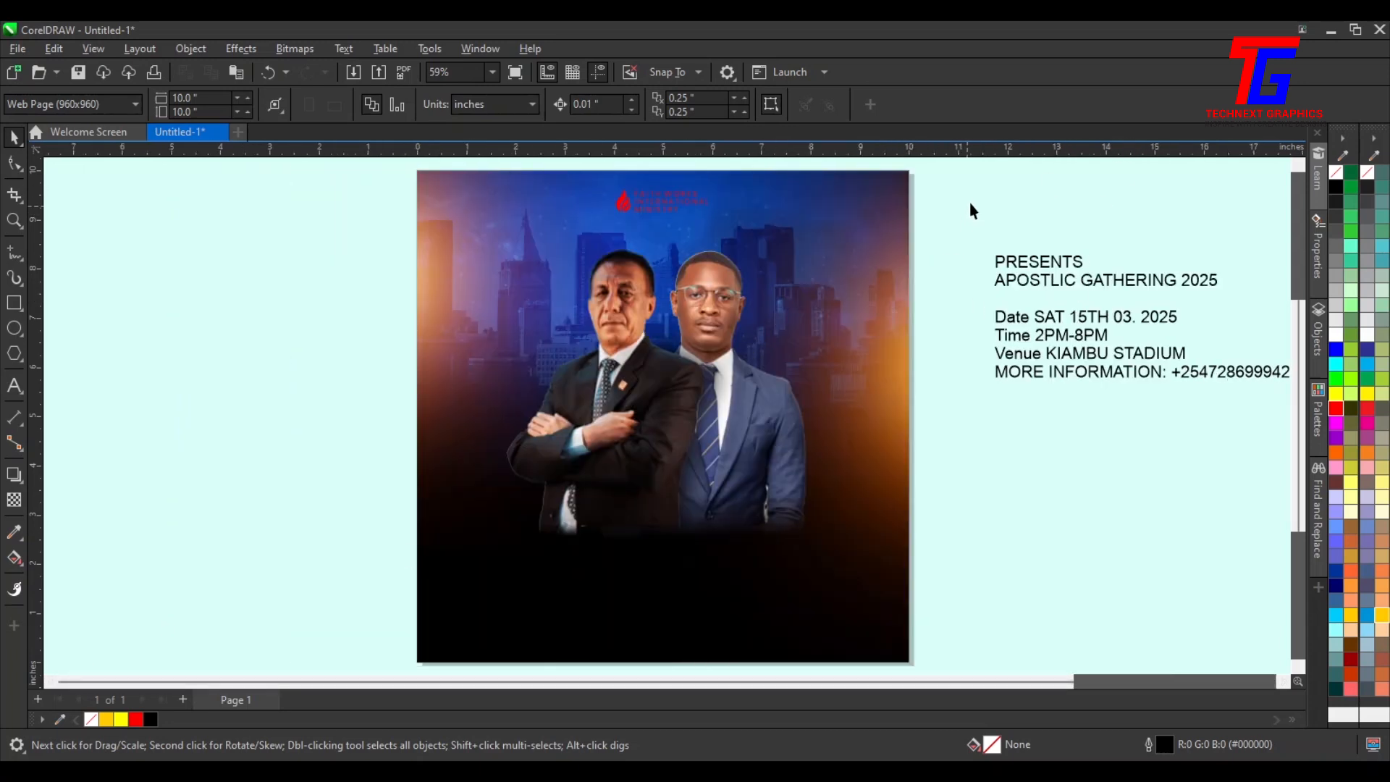
pyautogui.moveTo(975, 176); pyautogui.dragTo(459, 289)
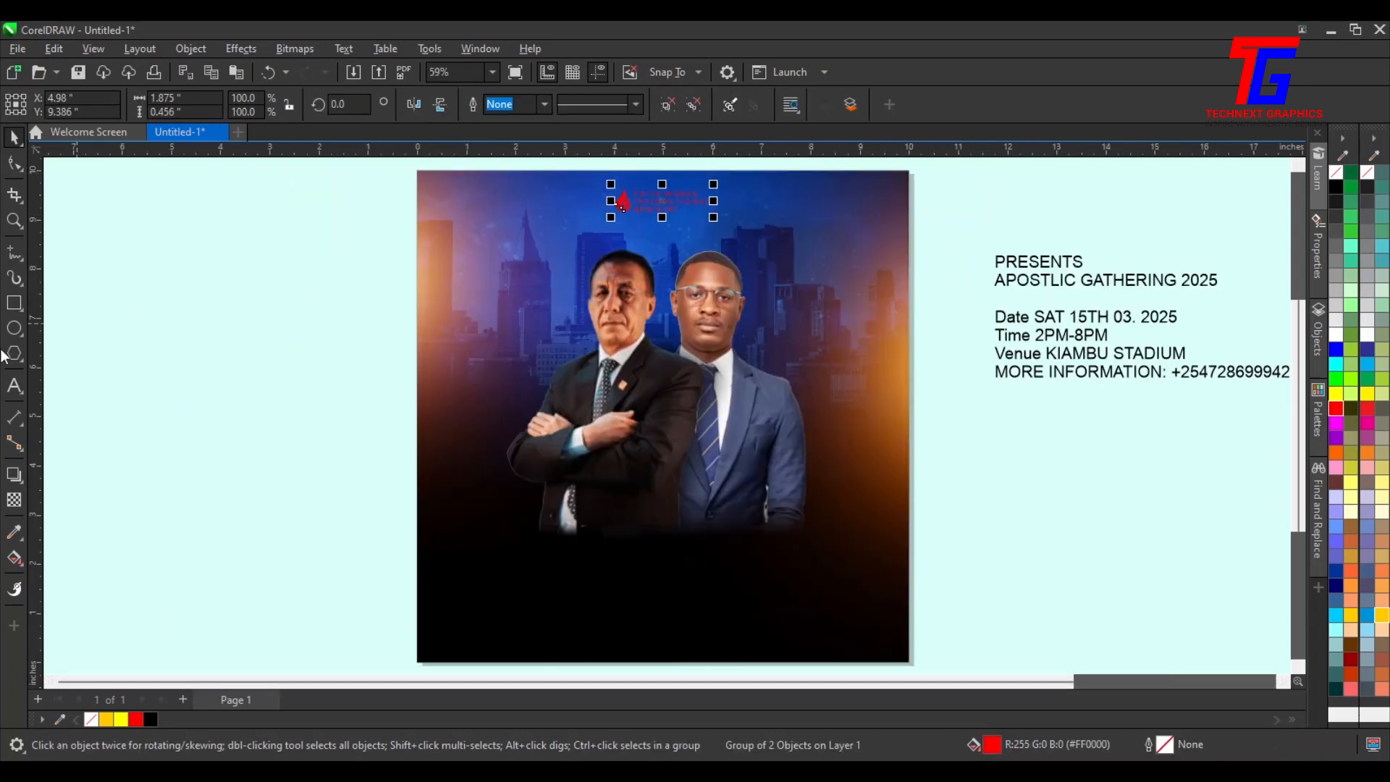
pyautogui.click(14, 302)
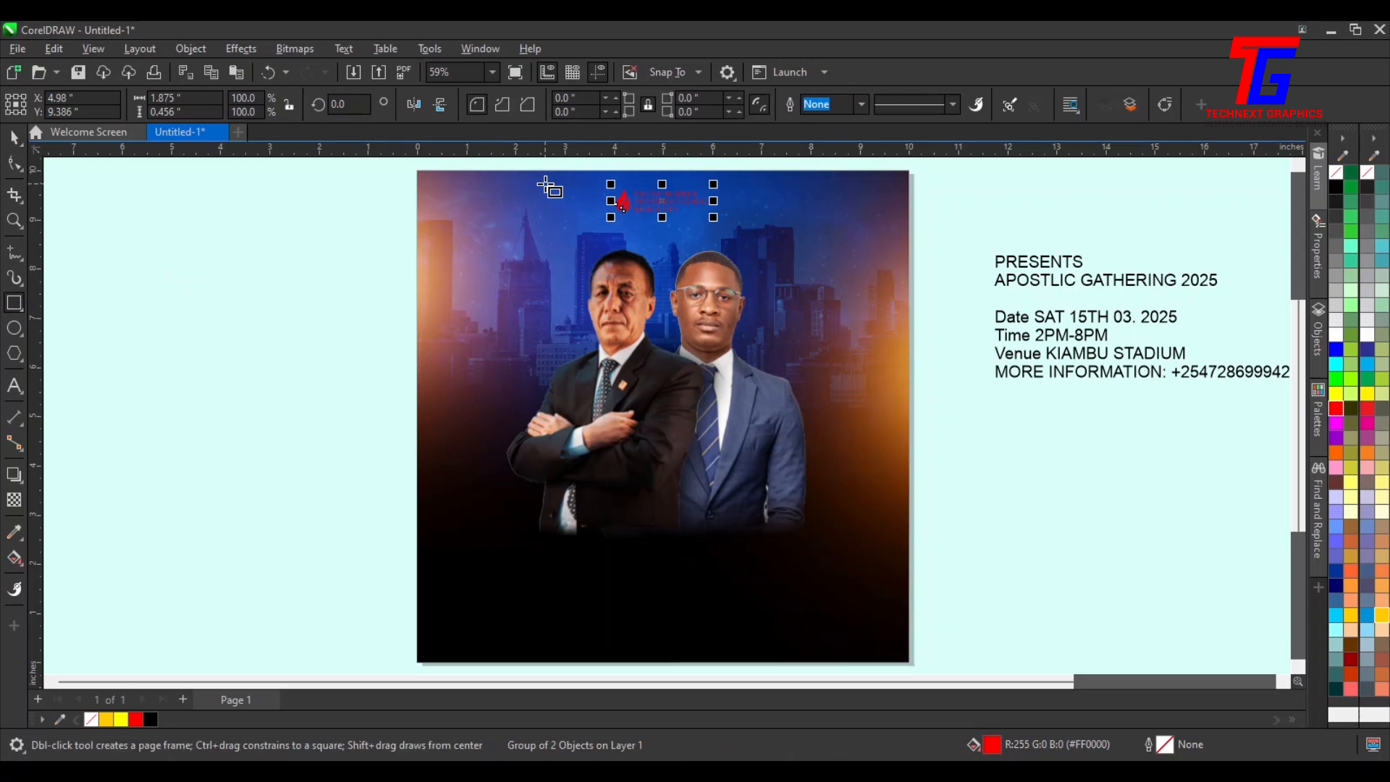
pyautogui.moveTo(586, 179); pyautogui.dragTo(729, 228)
# Round the rectangle's corners to about 0.21 inches
pyautogui.press('F10')
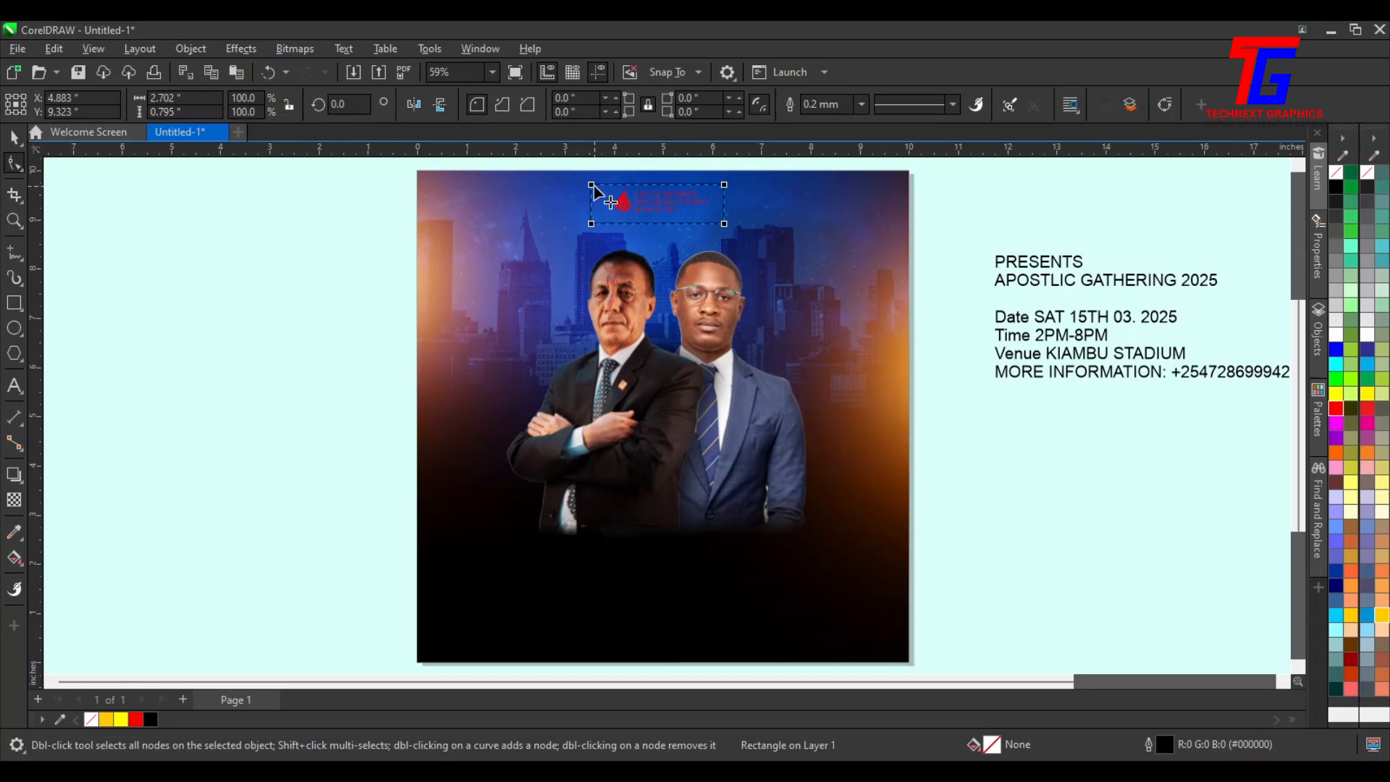
pyautogui.moveTo(593, 187); pyautogui.dragTo(600, 198)
pyautogui.click(14, 136)
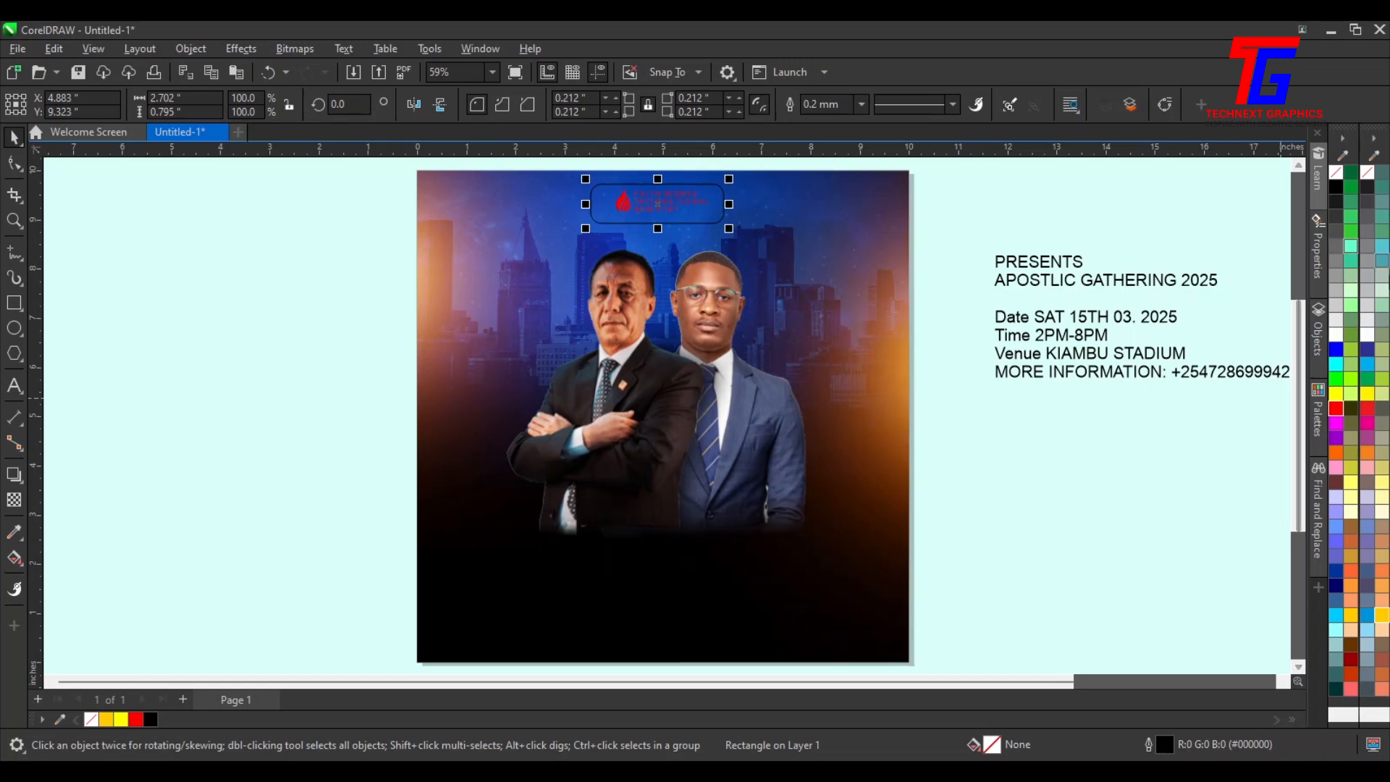
pyautogui.click(1335, 186)
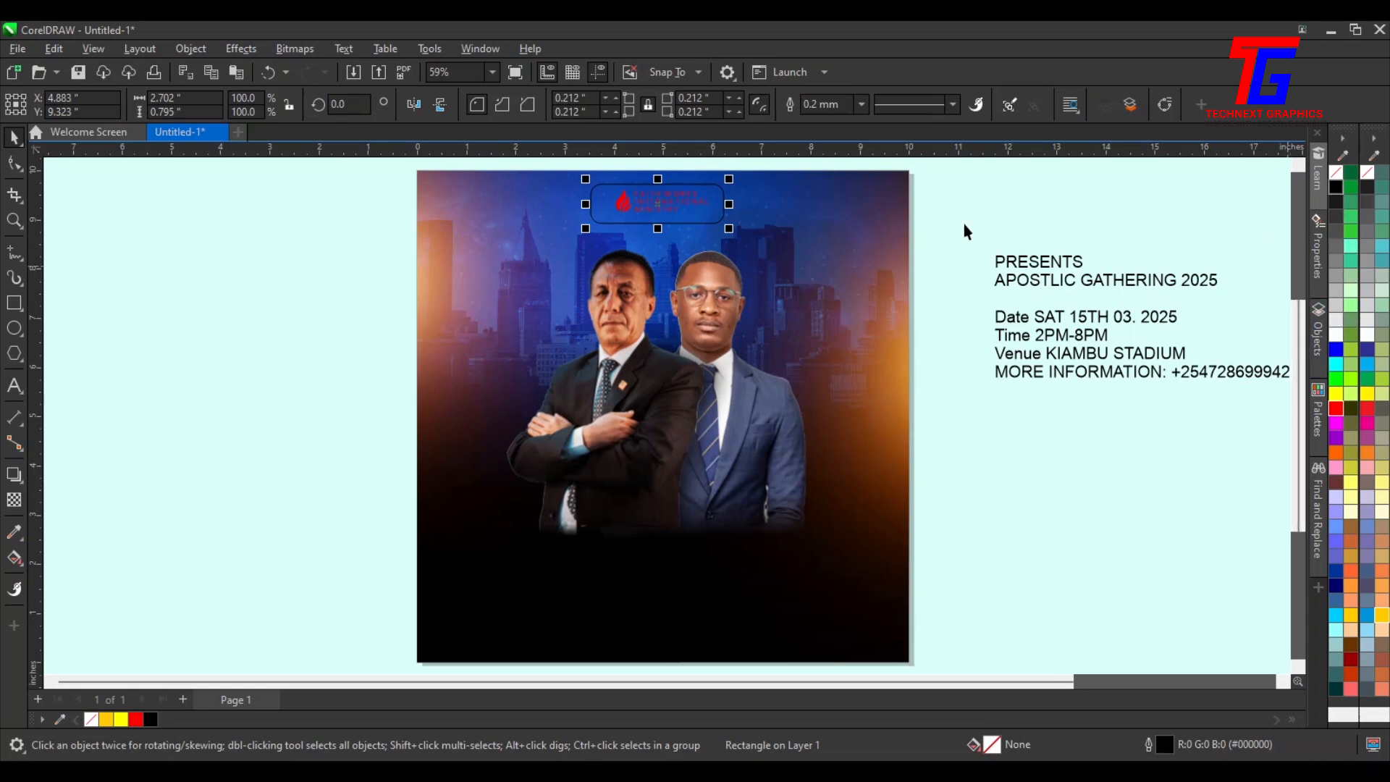
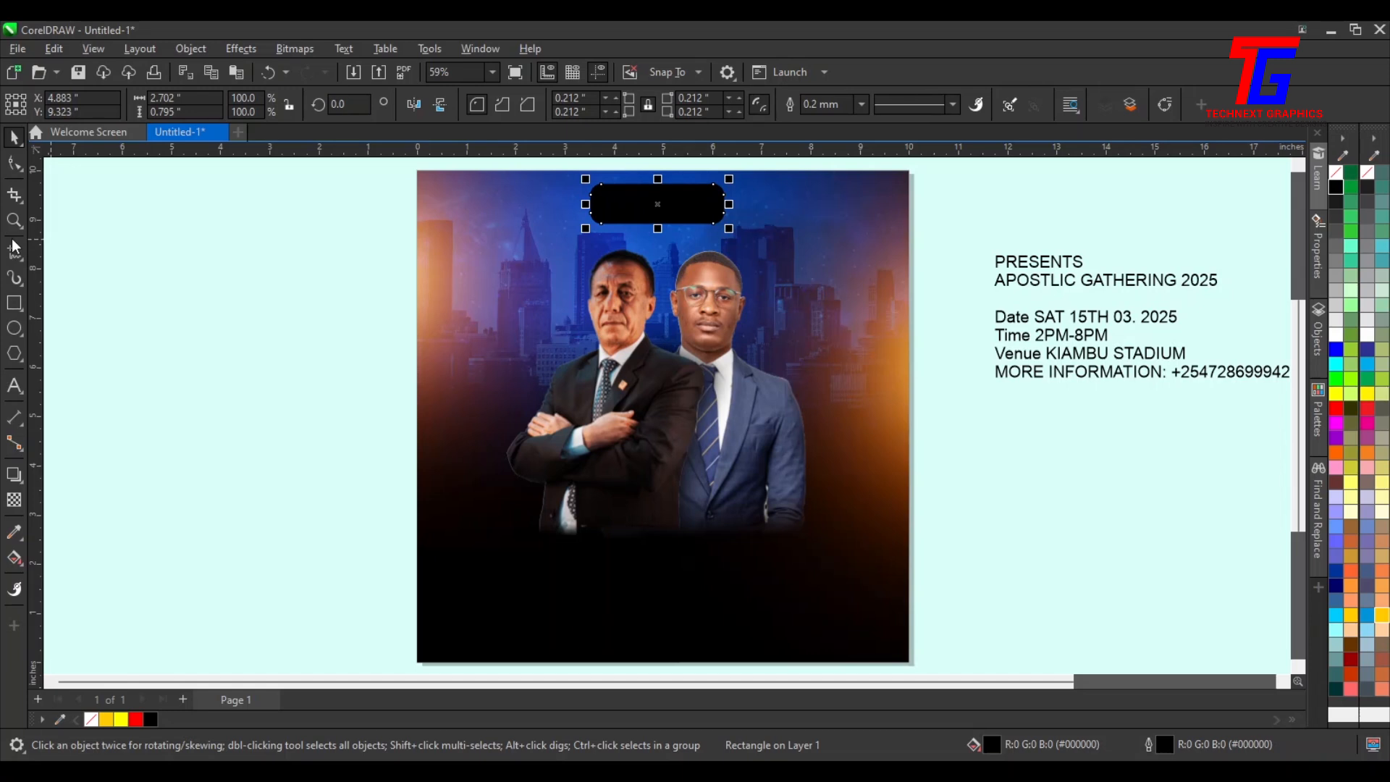
# Send the rounded rectangle back one level so it sits behind the logo group
pyautogui.hotkey('ctrl', 'pagedown')
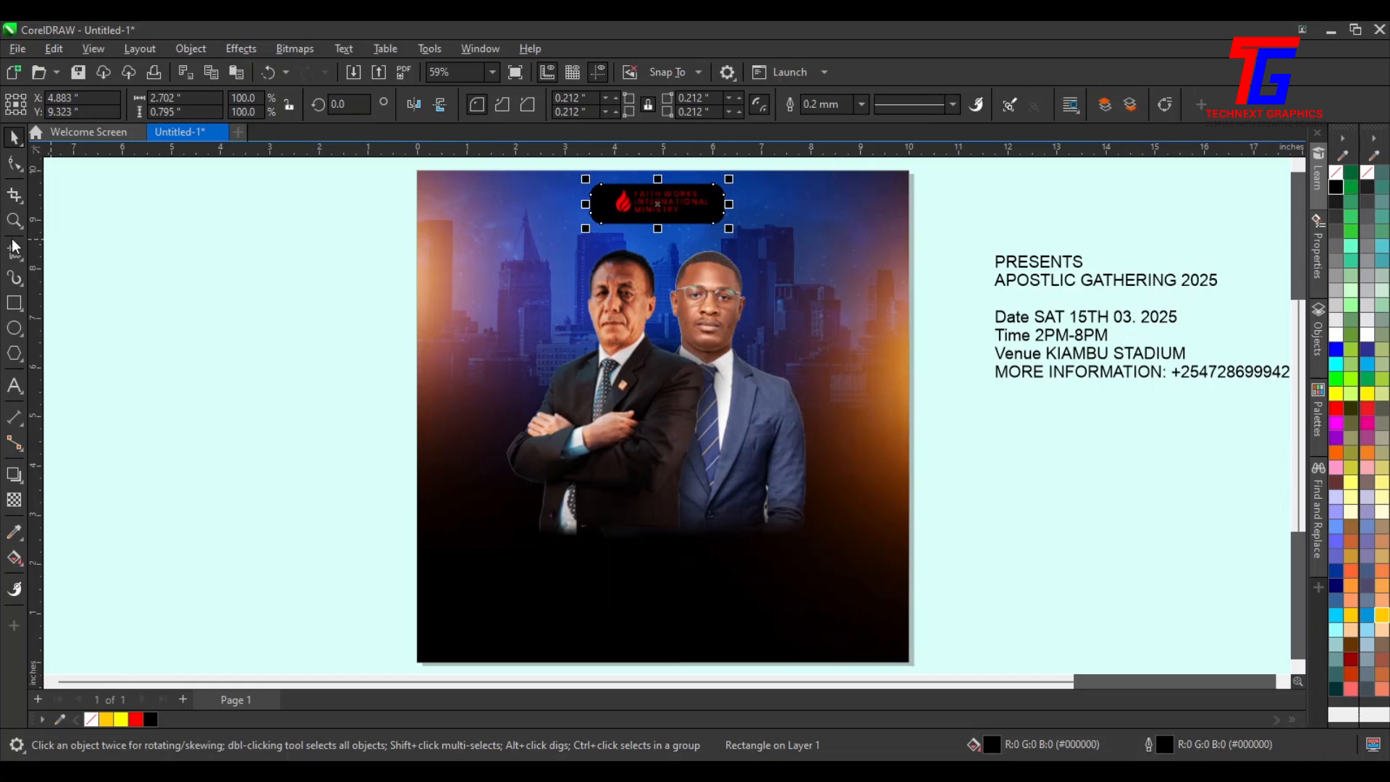
pyautogui.click(996, 500)
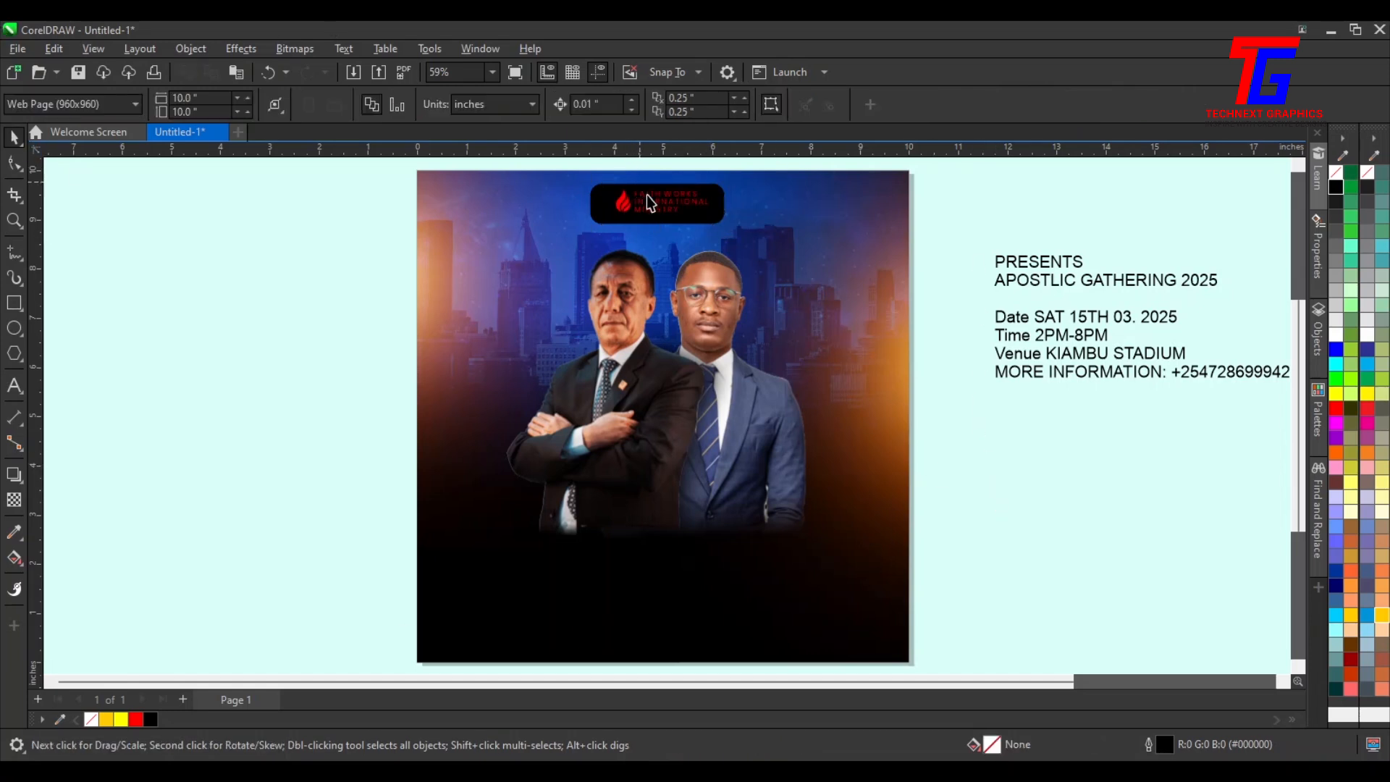
# Narrow the rounded rectangle from both sides to about 2.2 inches wide
pyautogui.press('z')
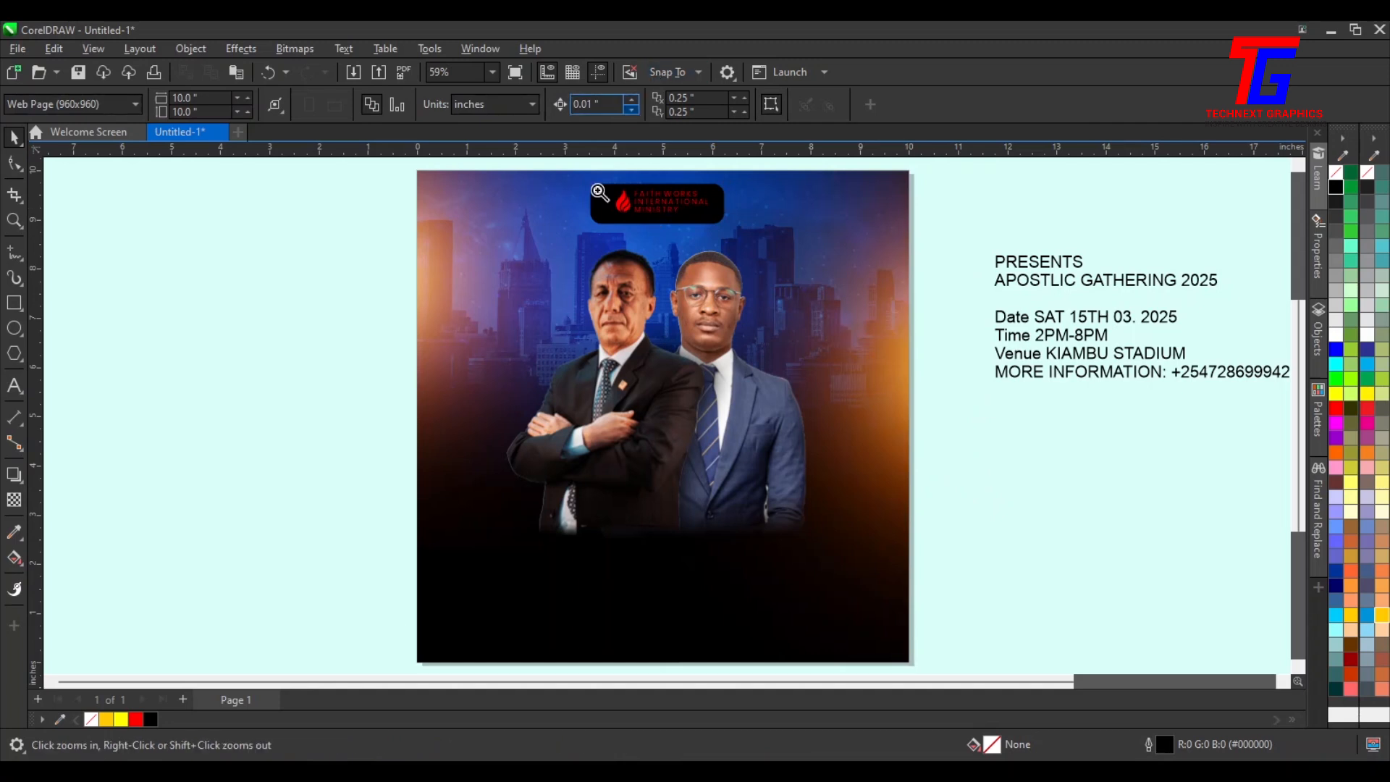
pyautogui.moveTo(765, 262); pyautogui.dragTo(579, 158)
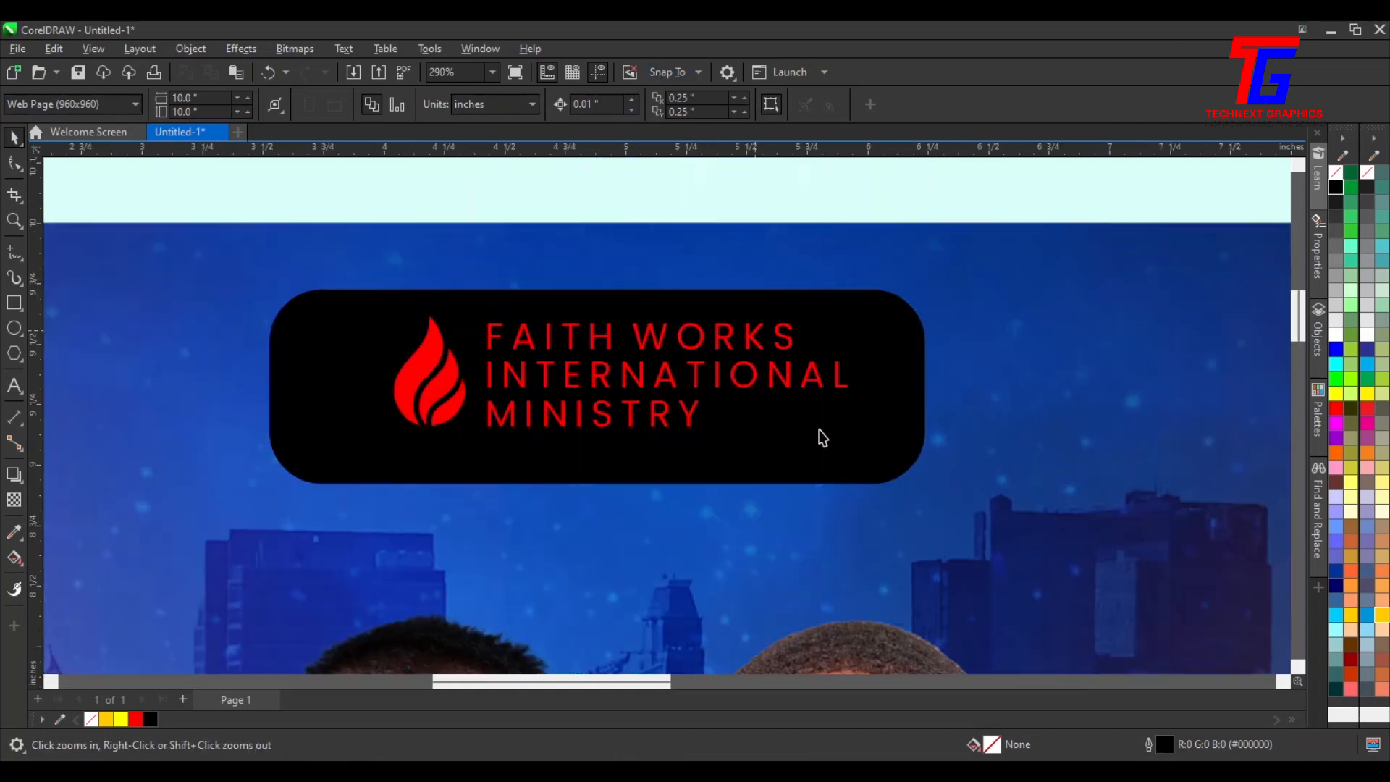
pyautogui.press('space')
pyautogui.click(928, 398)
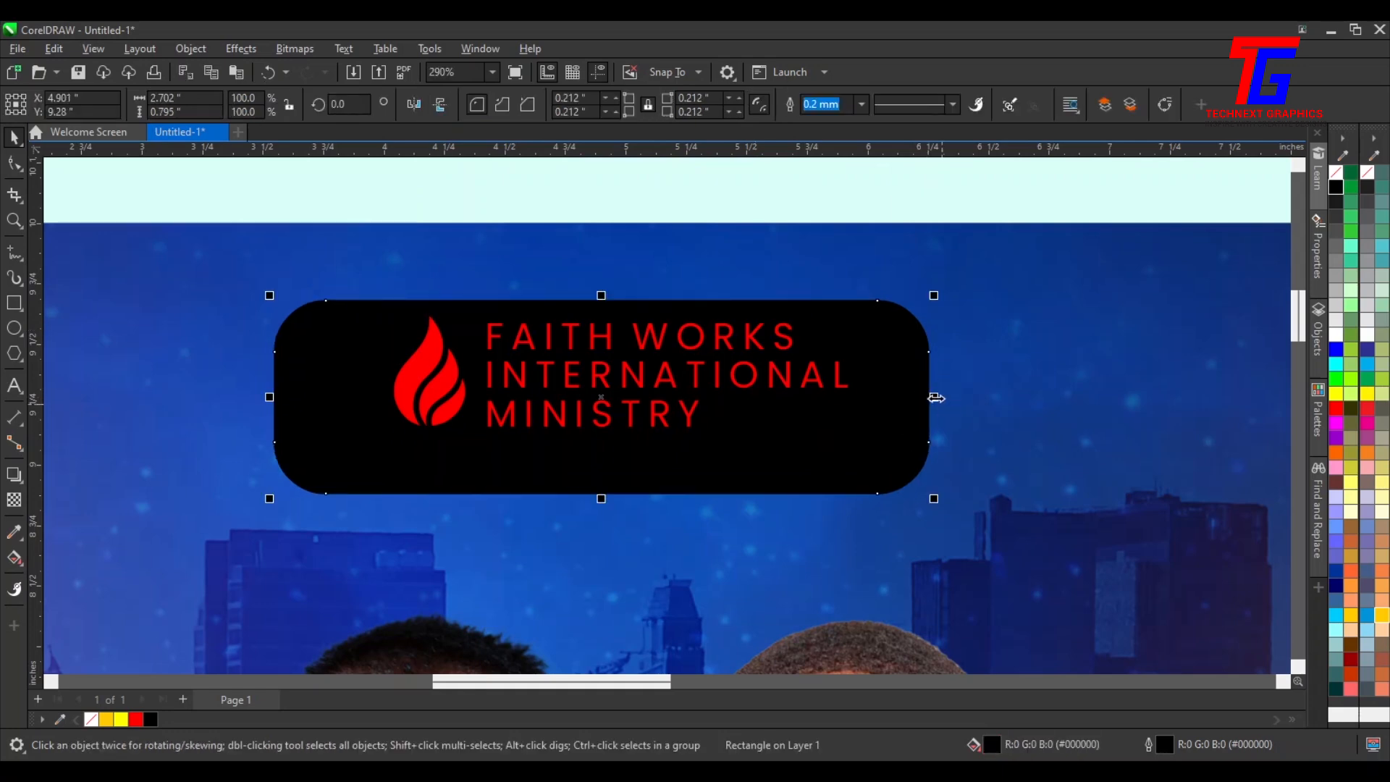
pyautogui.moveTo(897, 405); pyautogui.dragTo(878, 409)
pyautogui.click(315, 409)
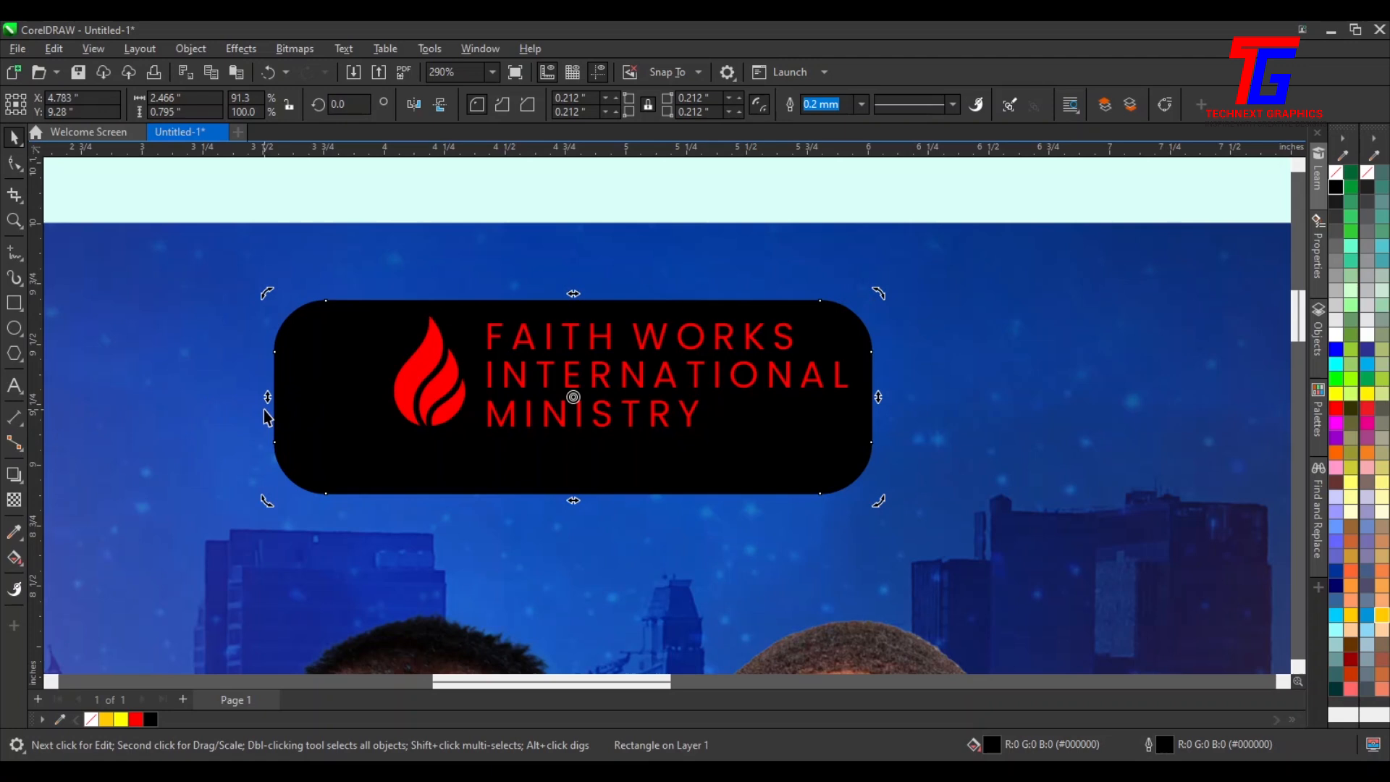
pyautogui.click(275, 397)
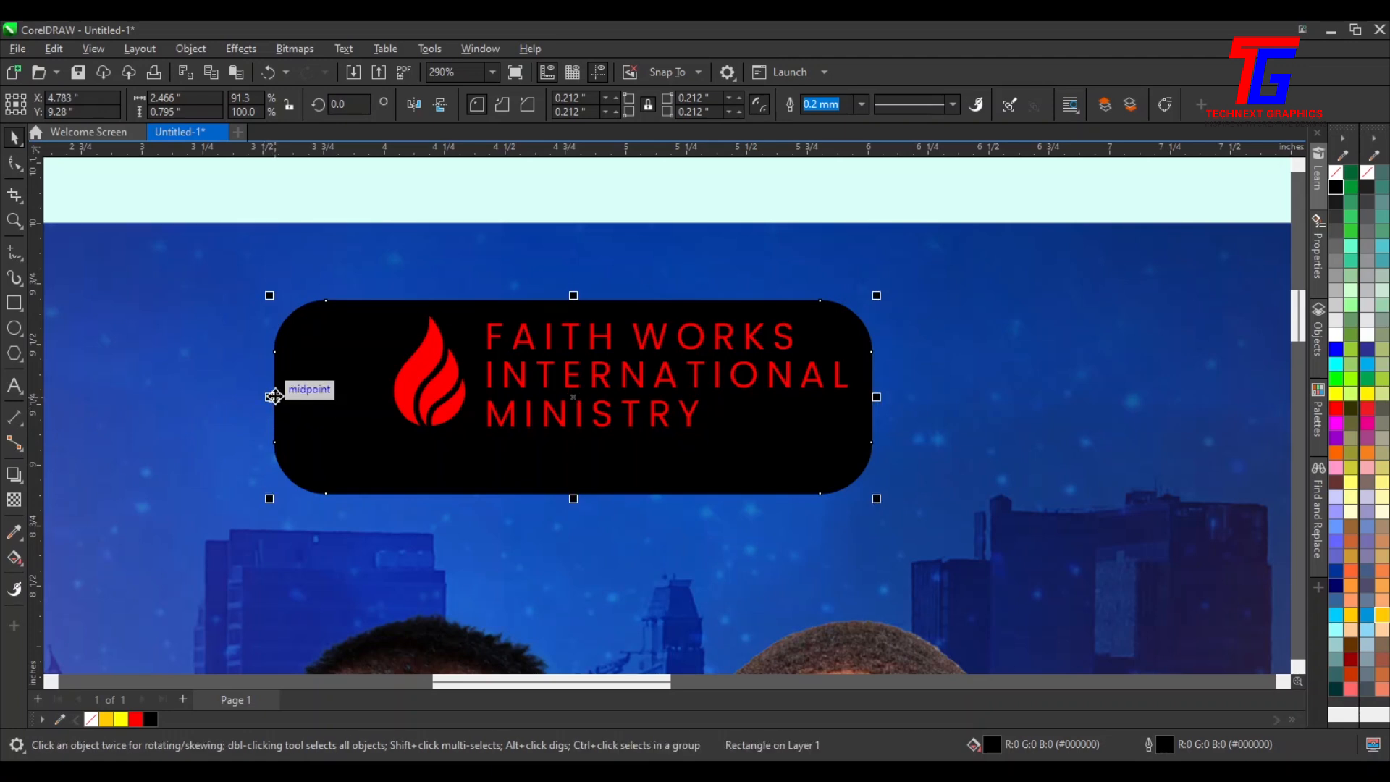
pyautogui.moveTo(274, 397); pyautogui.dragTo(329, 398)
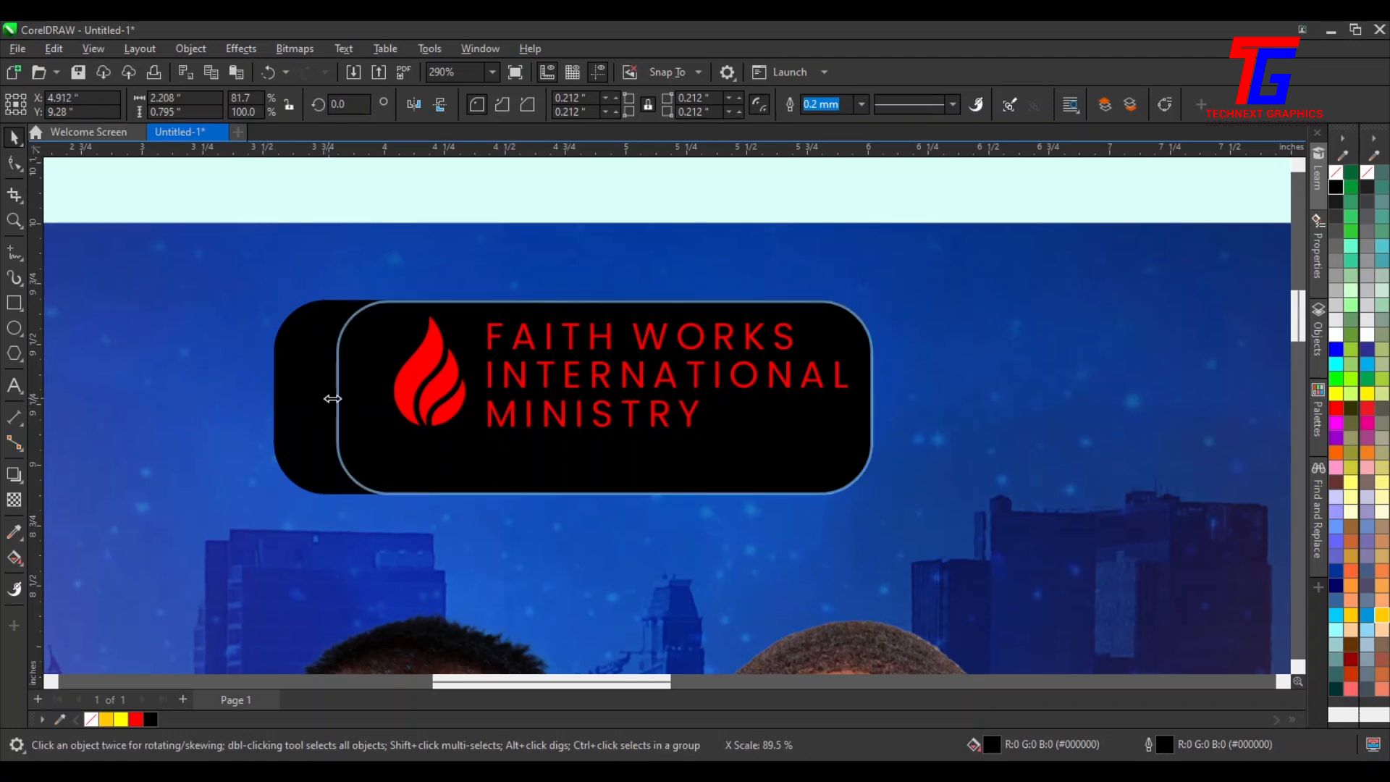
pyautogui.keyDown('shift'); pyautogui.click(720, 535); pyautogui.keyUp('shift')
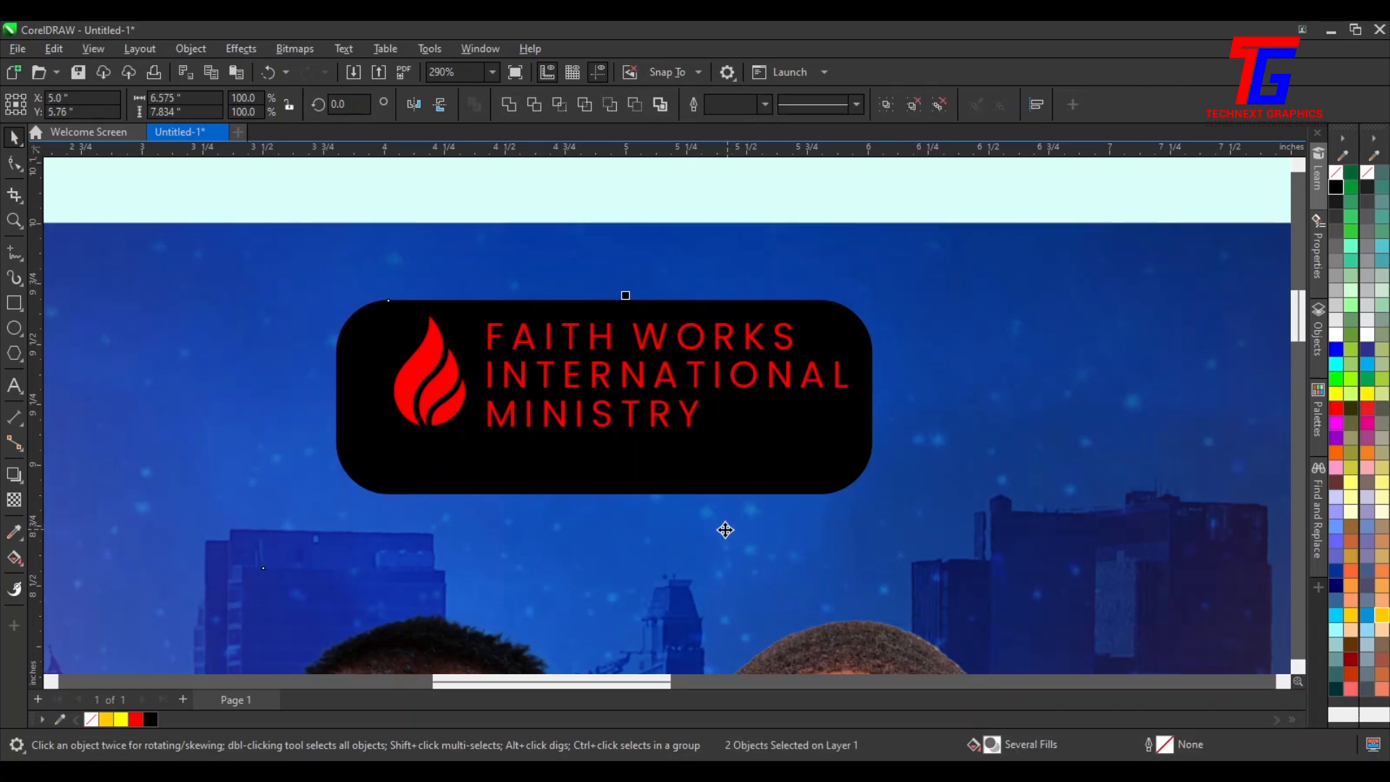
# Select the rectangle and logo group together and align their centres
pyautogui.press('c')
pyautogui.moveTo(299, 171); pyautogui.dragTo(985, 522)
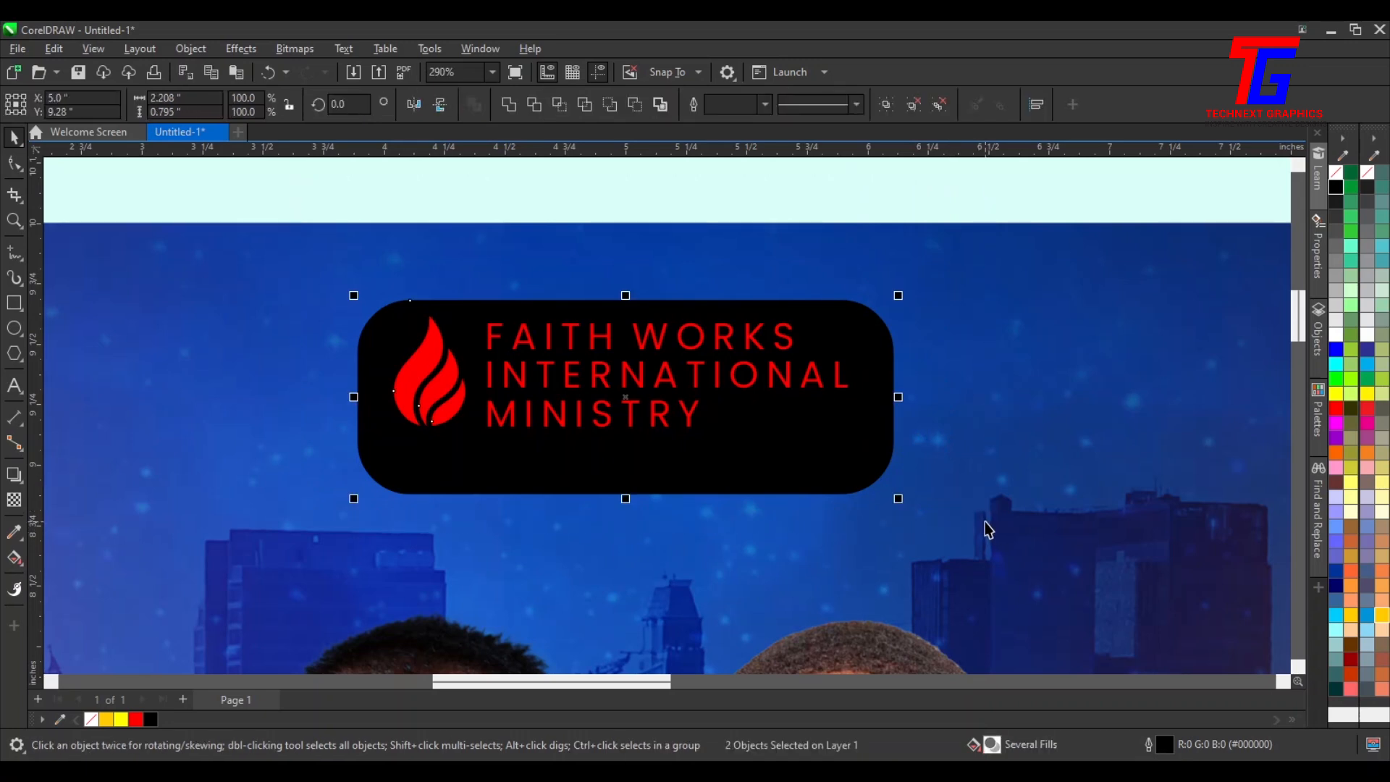
pyautogui.press('e')
pyautogui.click(710, 192)
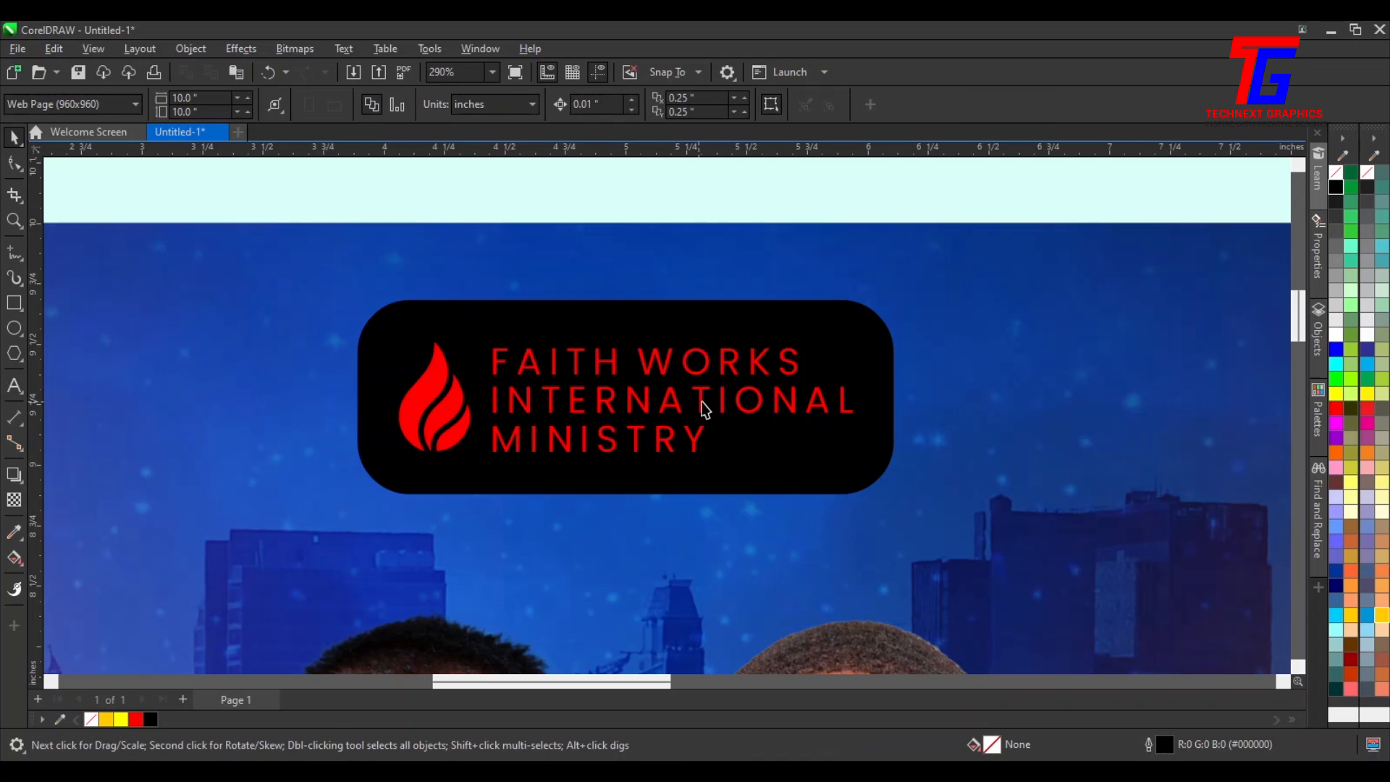
# Recolour the flame and ministry name logo group yellow
pyautogui.click(702, 401)
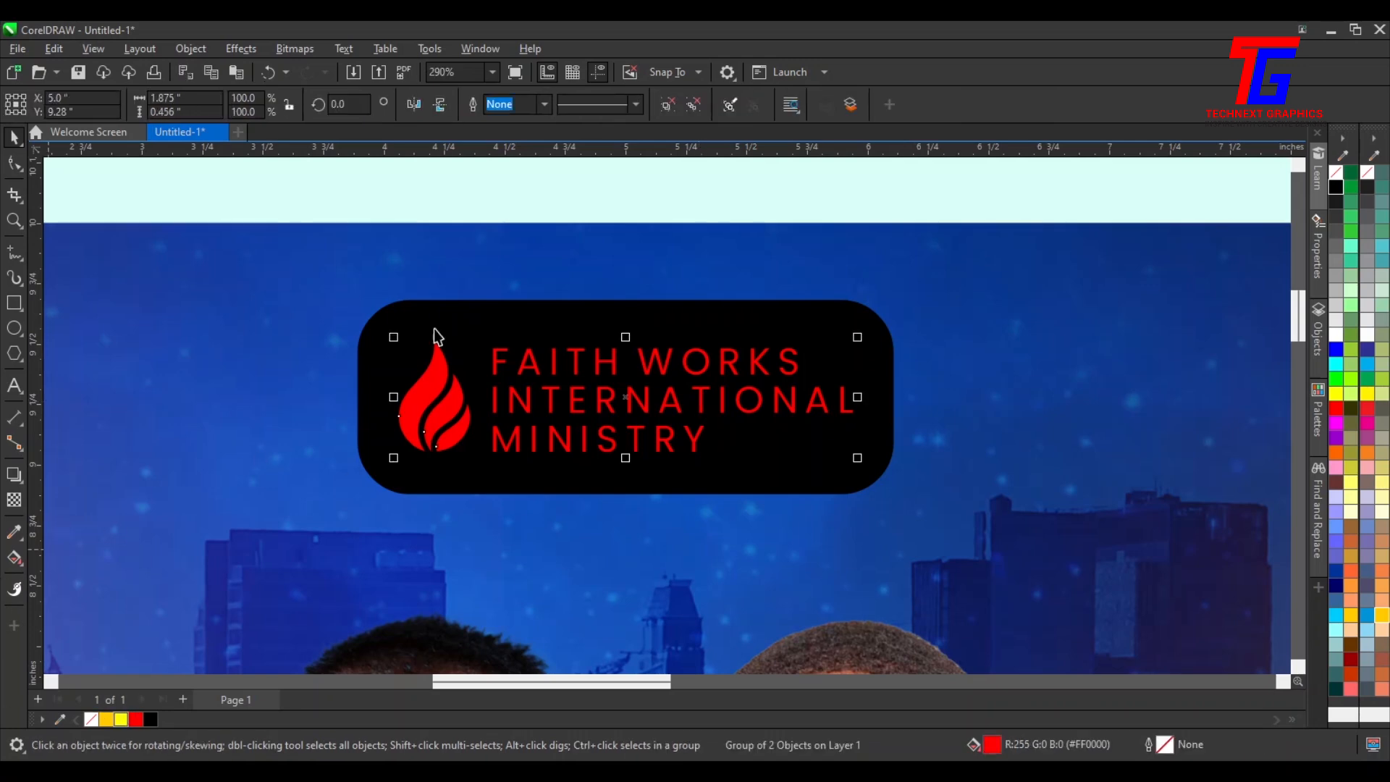
pyautogui.click(879, 185)
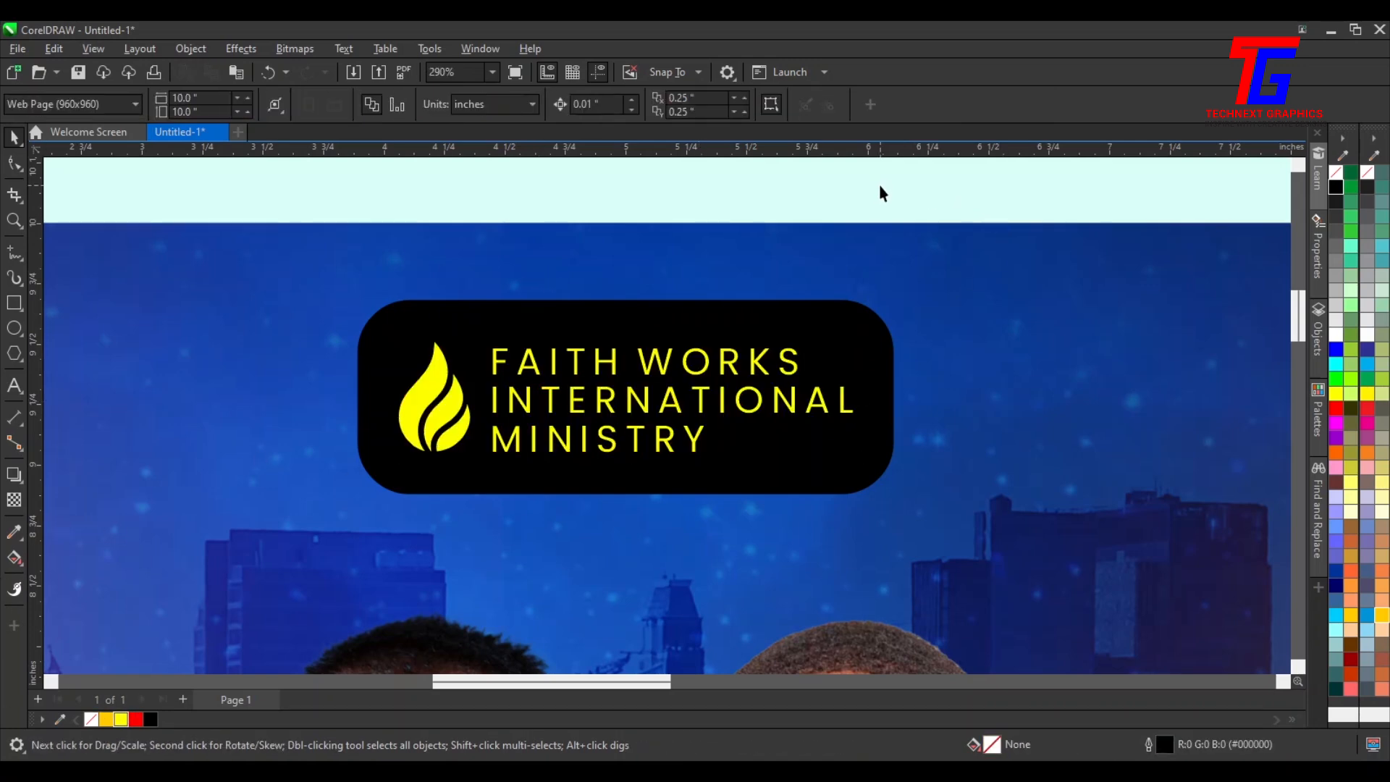
# Delete the word PRESENTS from the event text block beside the flyer
pyautogui.press('F4')
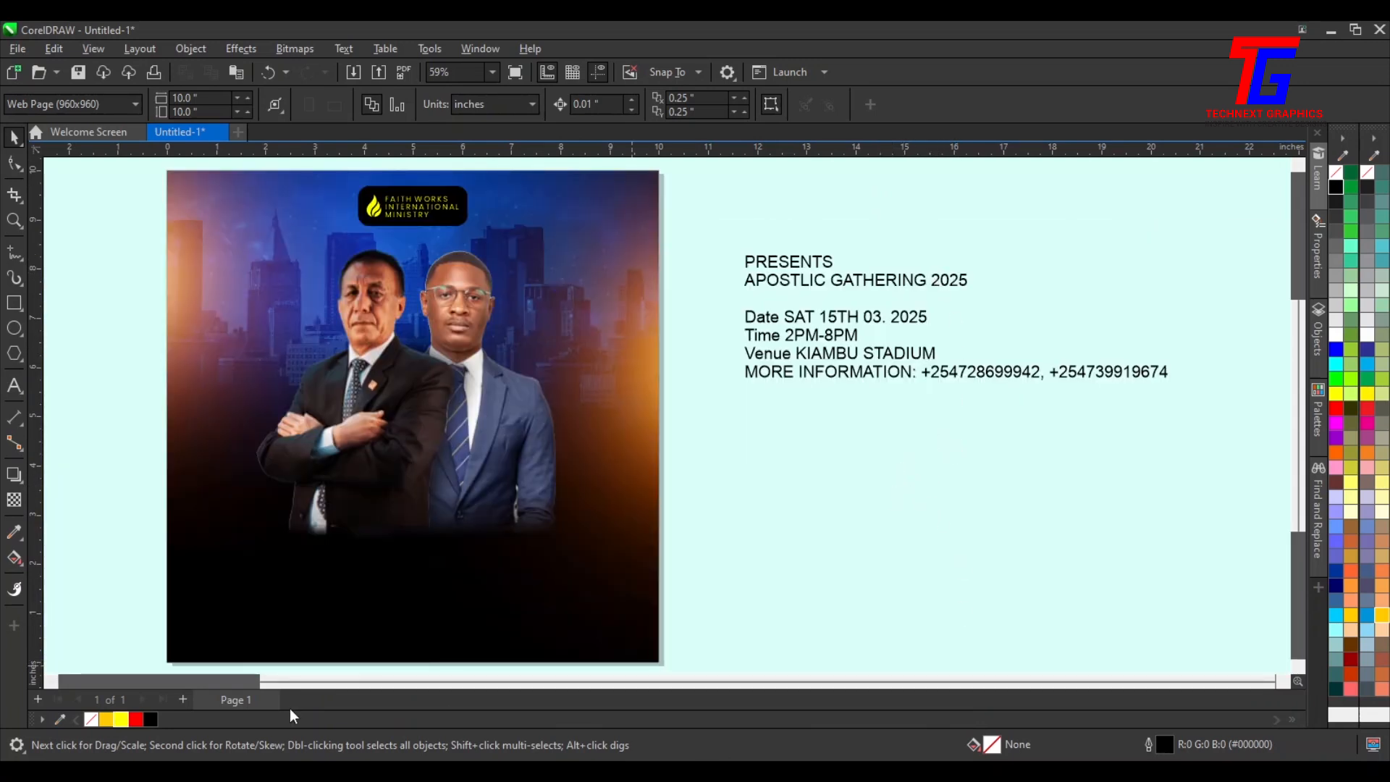
pyautogui.click(51, 681)
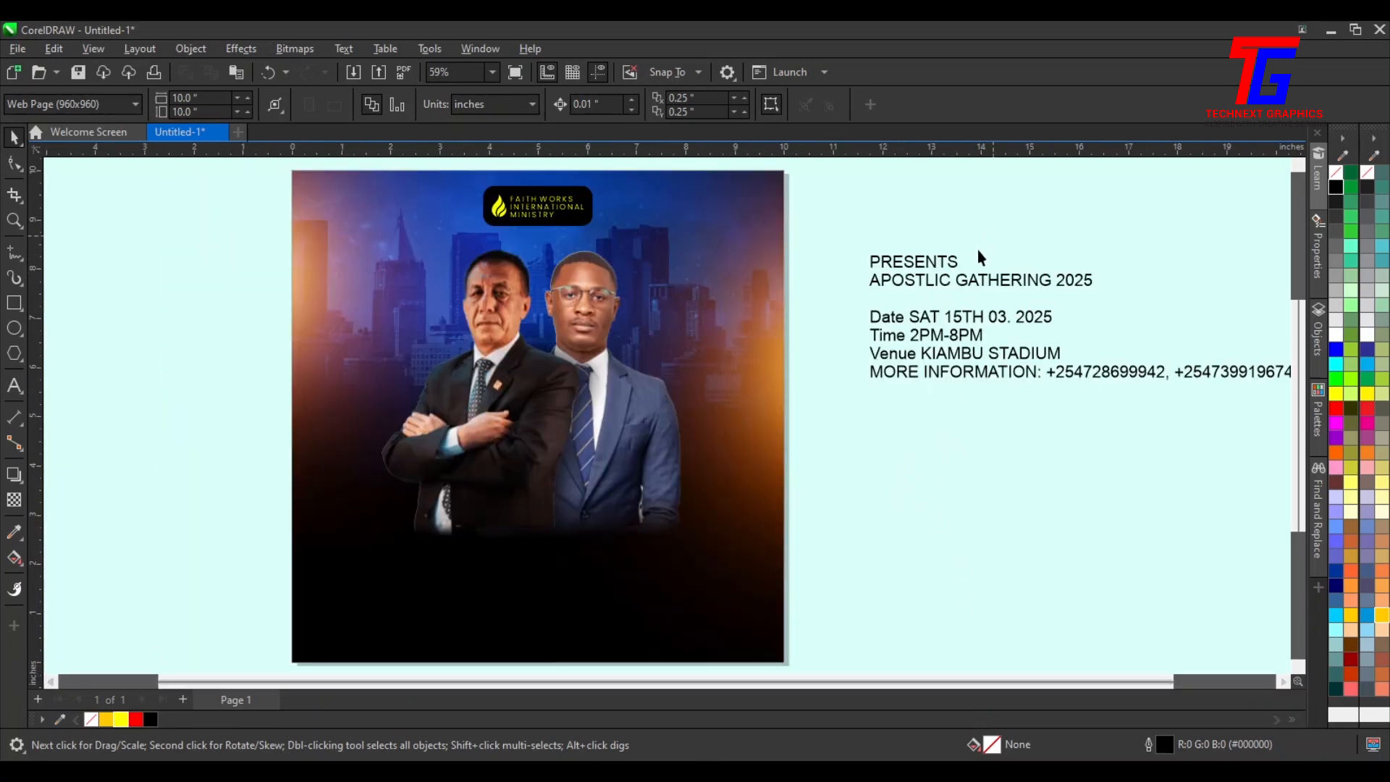
pyautogui.click(961, 264)
pyautogui.doubleClick(961, 264)
pyautogui.moveTo(961, 264); pyautogui.dragTo(803, 258)
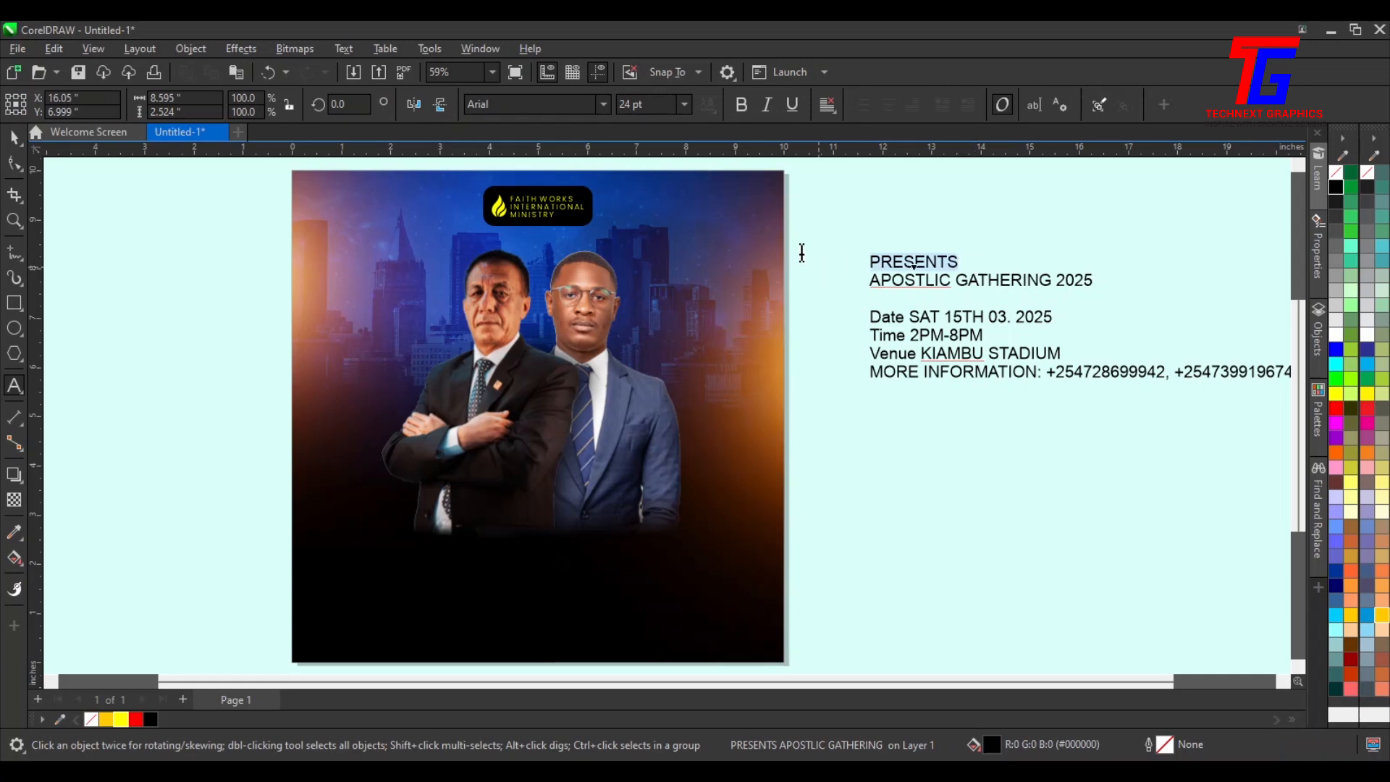
pyautogui.press('Delete')
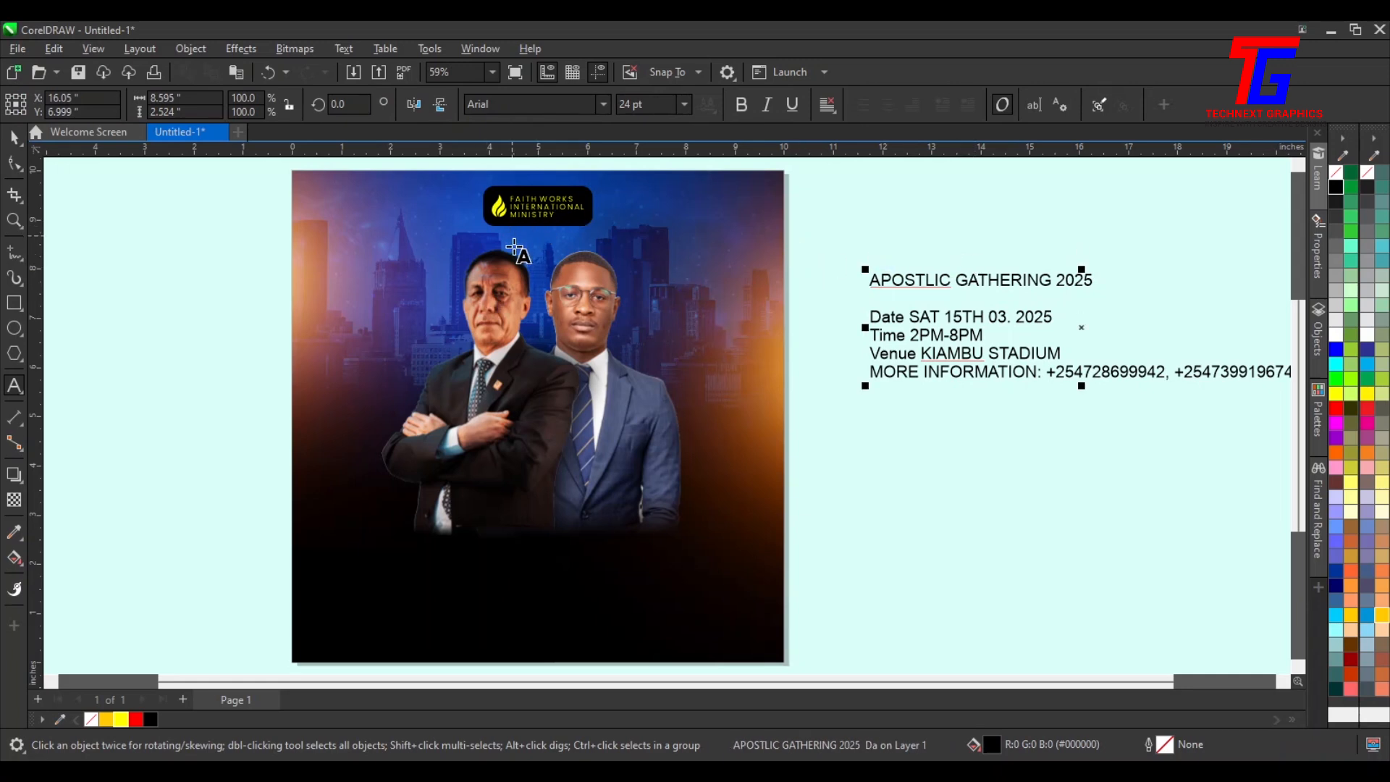
pyautogui.click(514, 243)
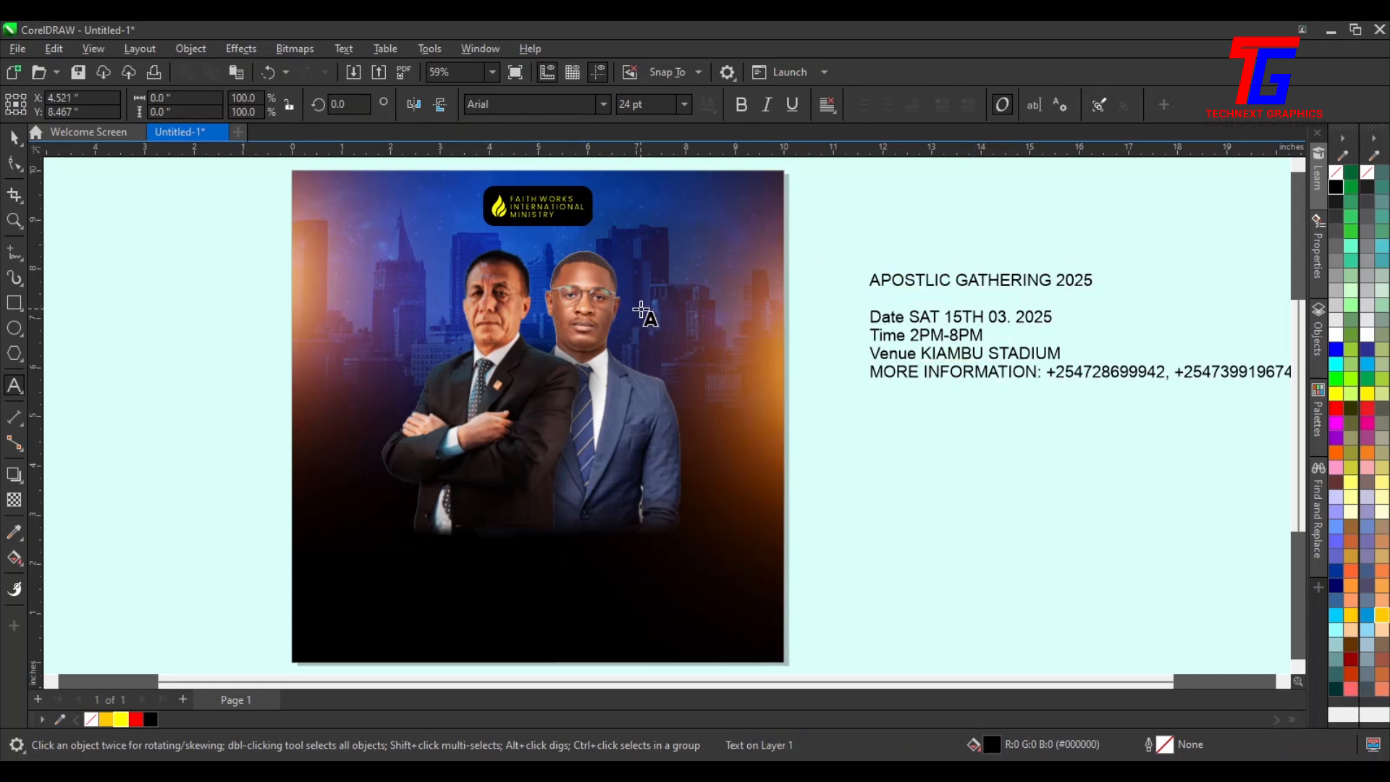
pyautogui.hotkey('ctrl', 'p')
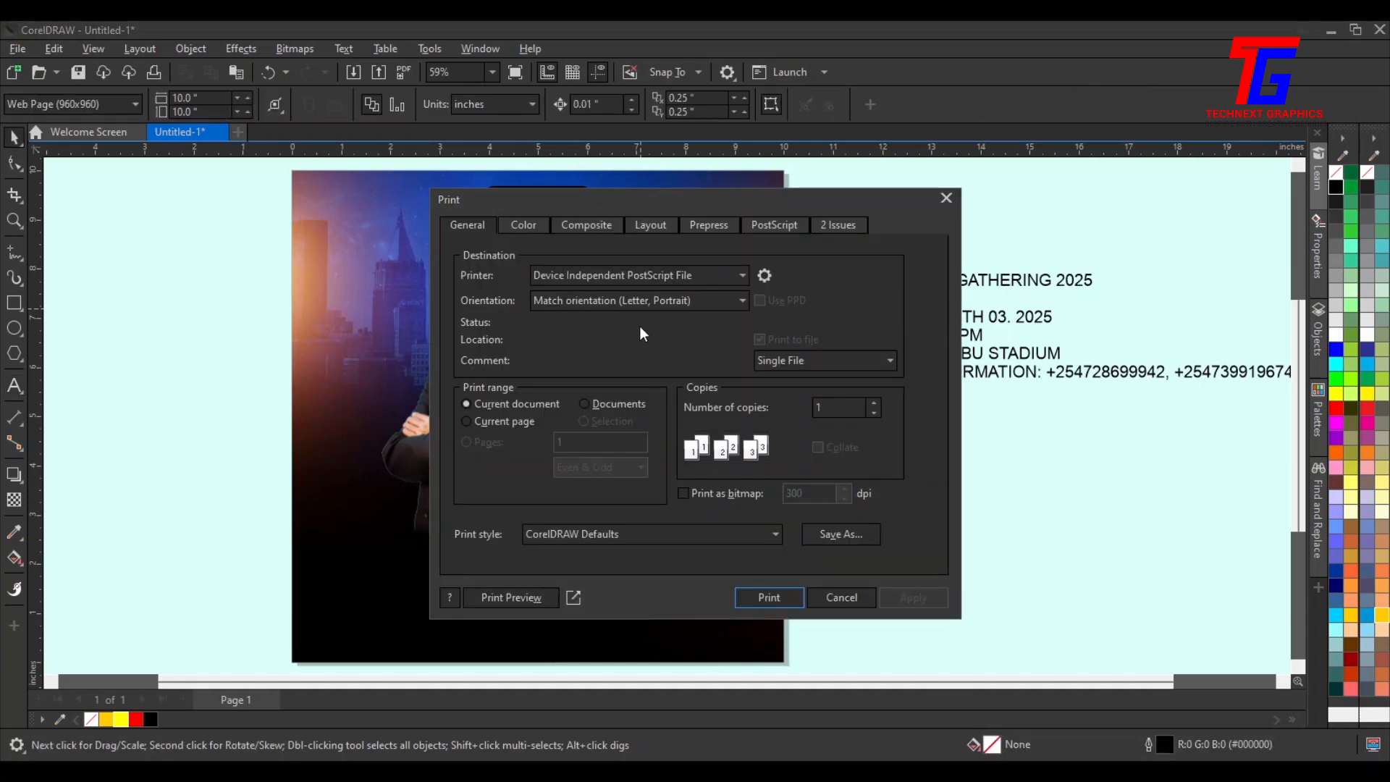
pyautogui.click(946, 199)
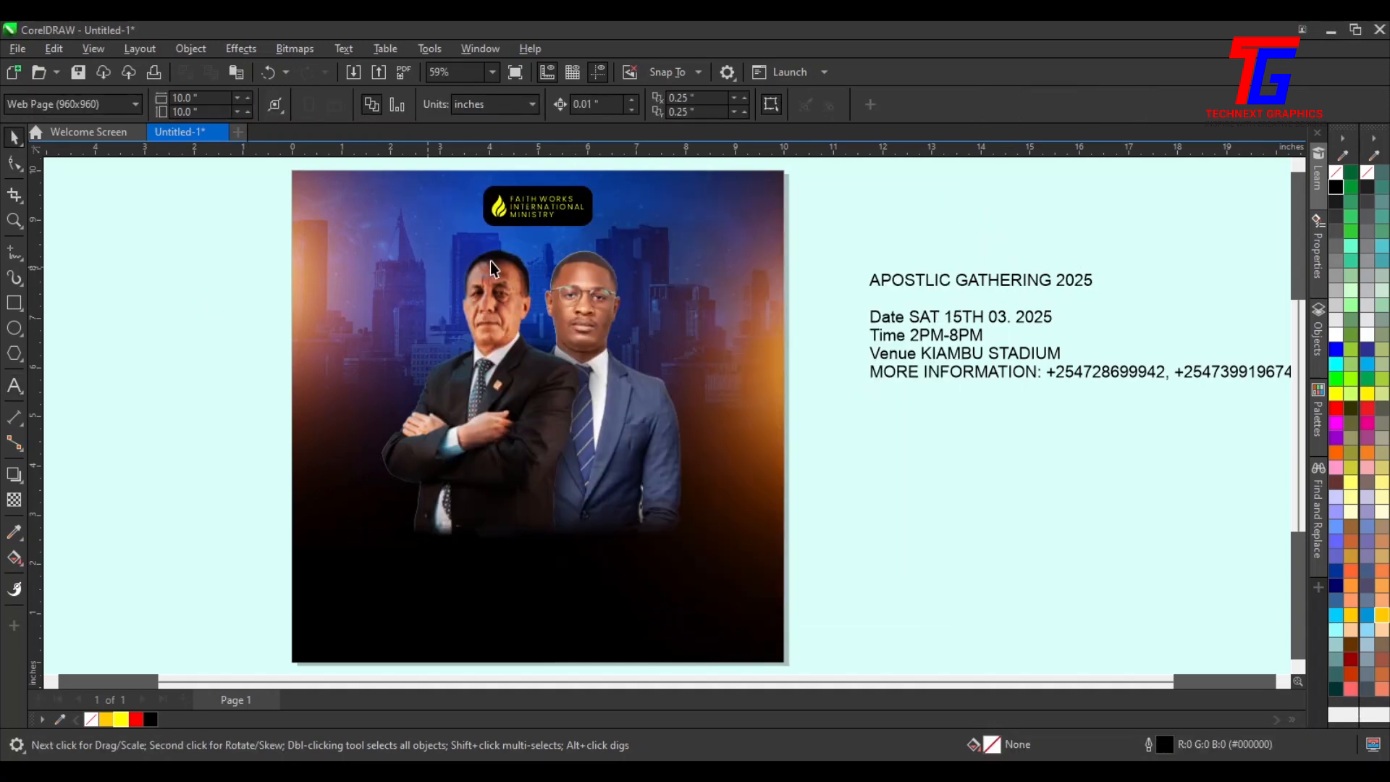
# Add the text PRESENTS just below the logo on the flyer
pyautogui.click(21, 384)
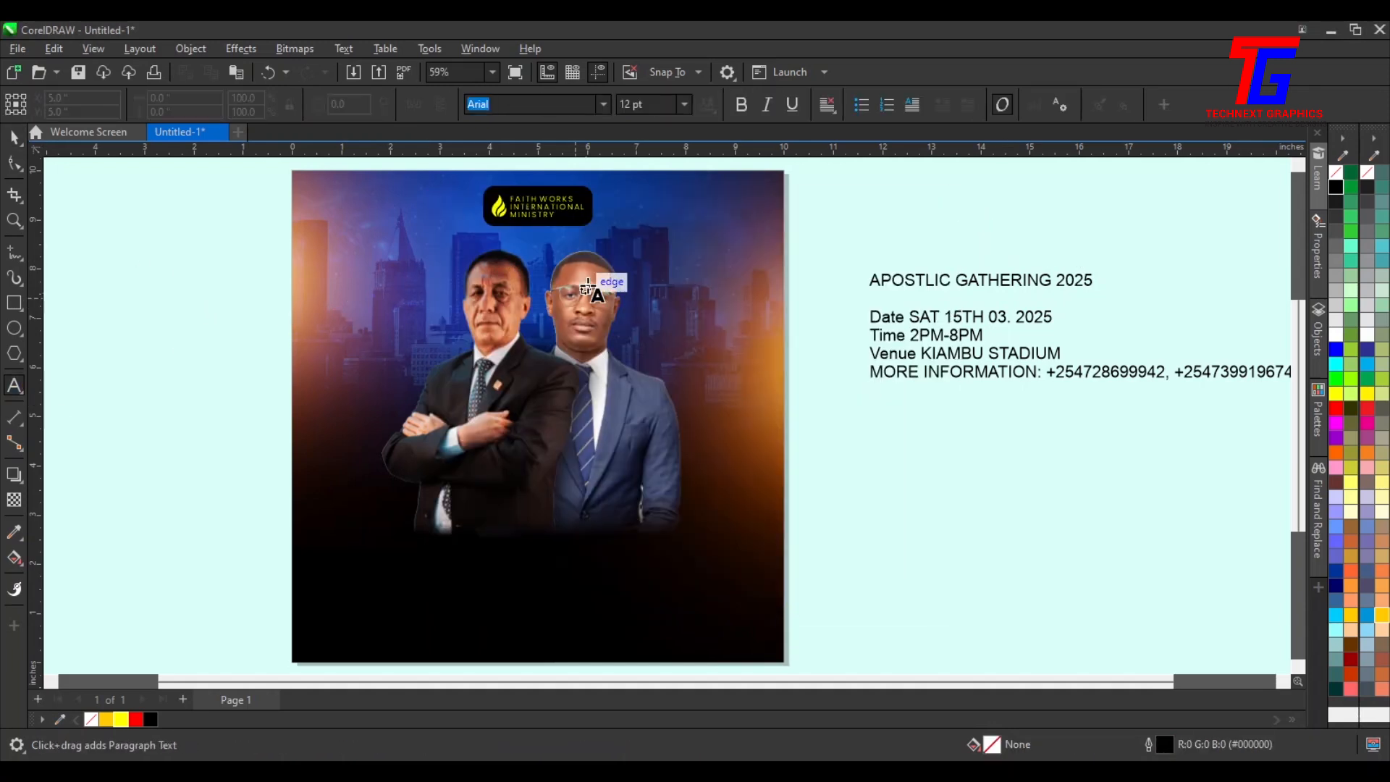
pyautogui.click(522, 235)
pyautogui.write('PRESENTS')
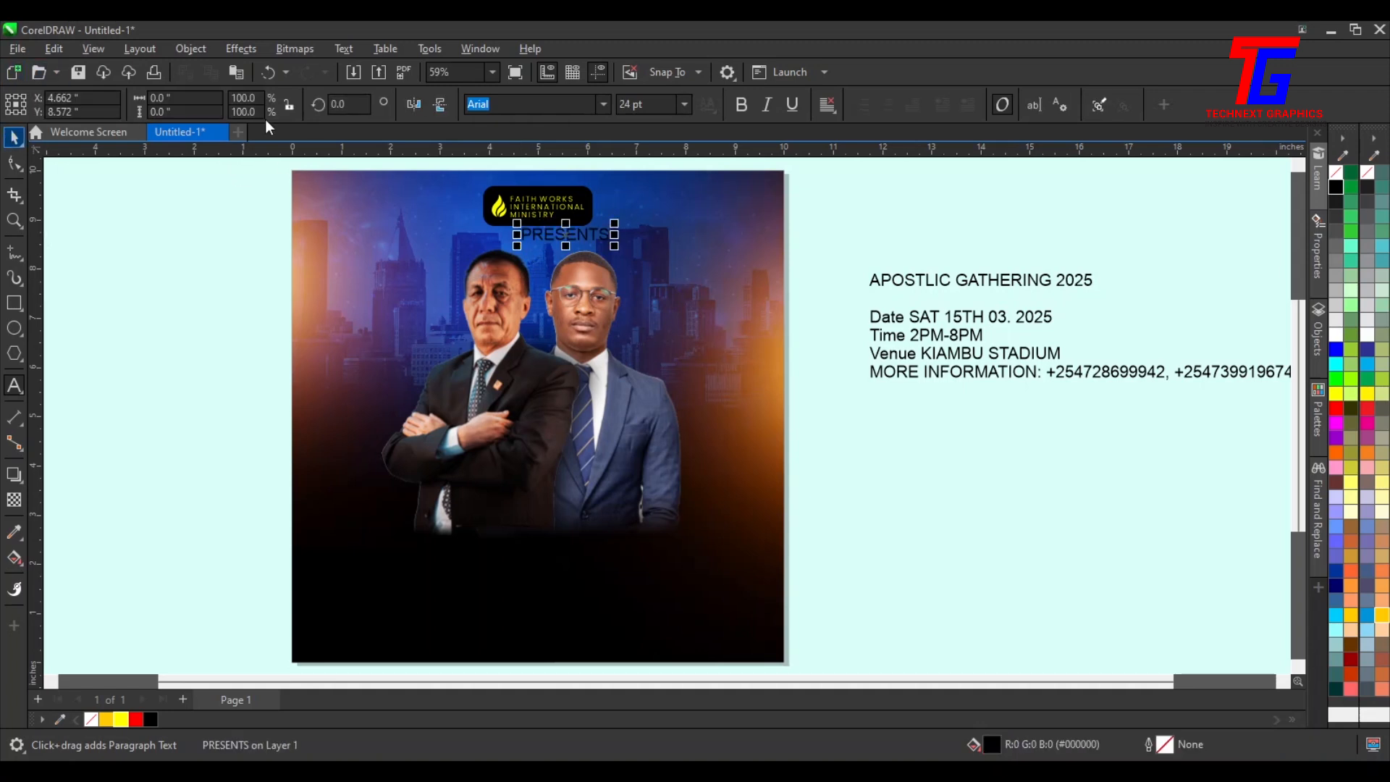
# Set the PRESENTS text font to Poppins Bold
pyautogui.hotkey('ctrl', 'space')
pyautogui.click(603, 103)
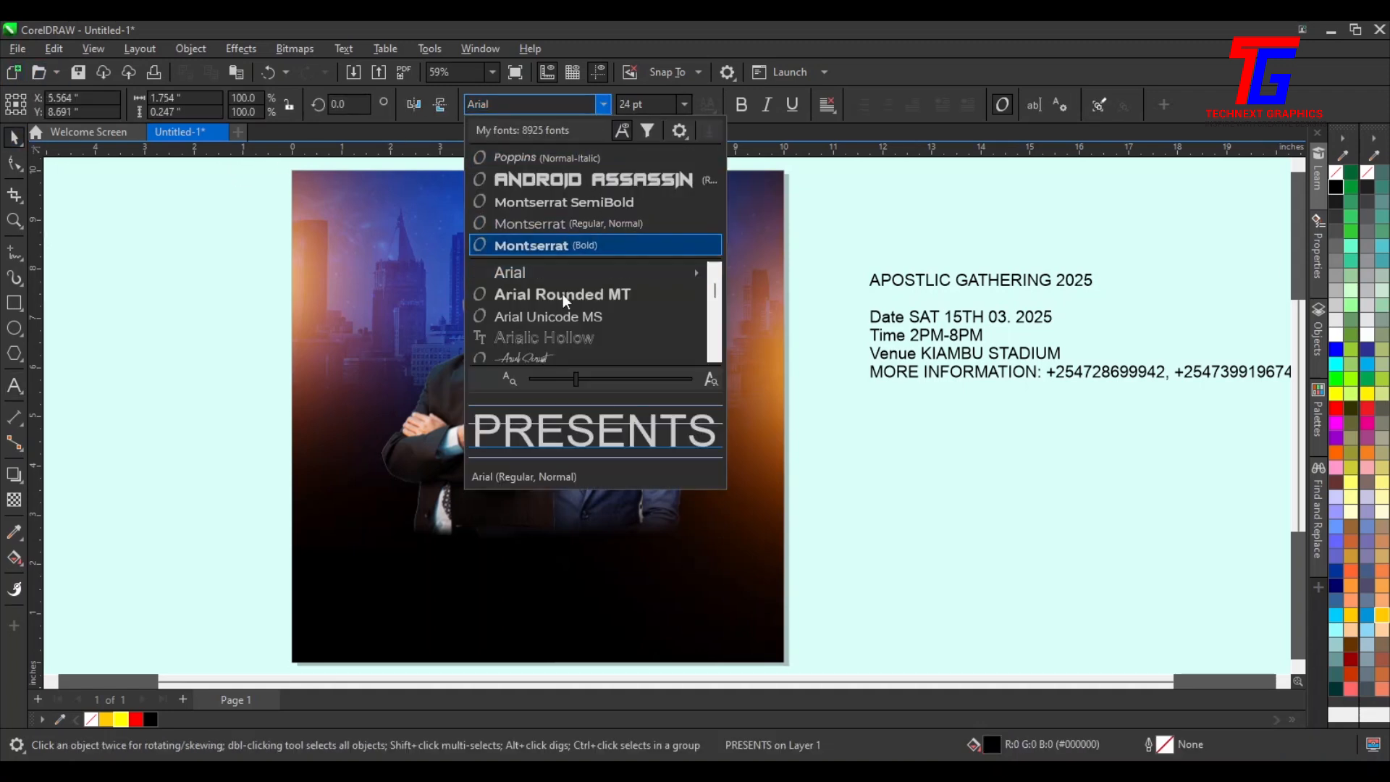
pyautogui.click(579, 158)
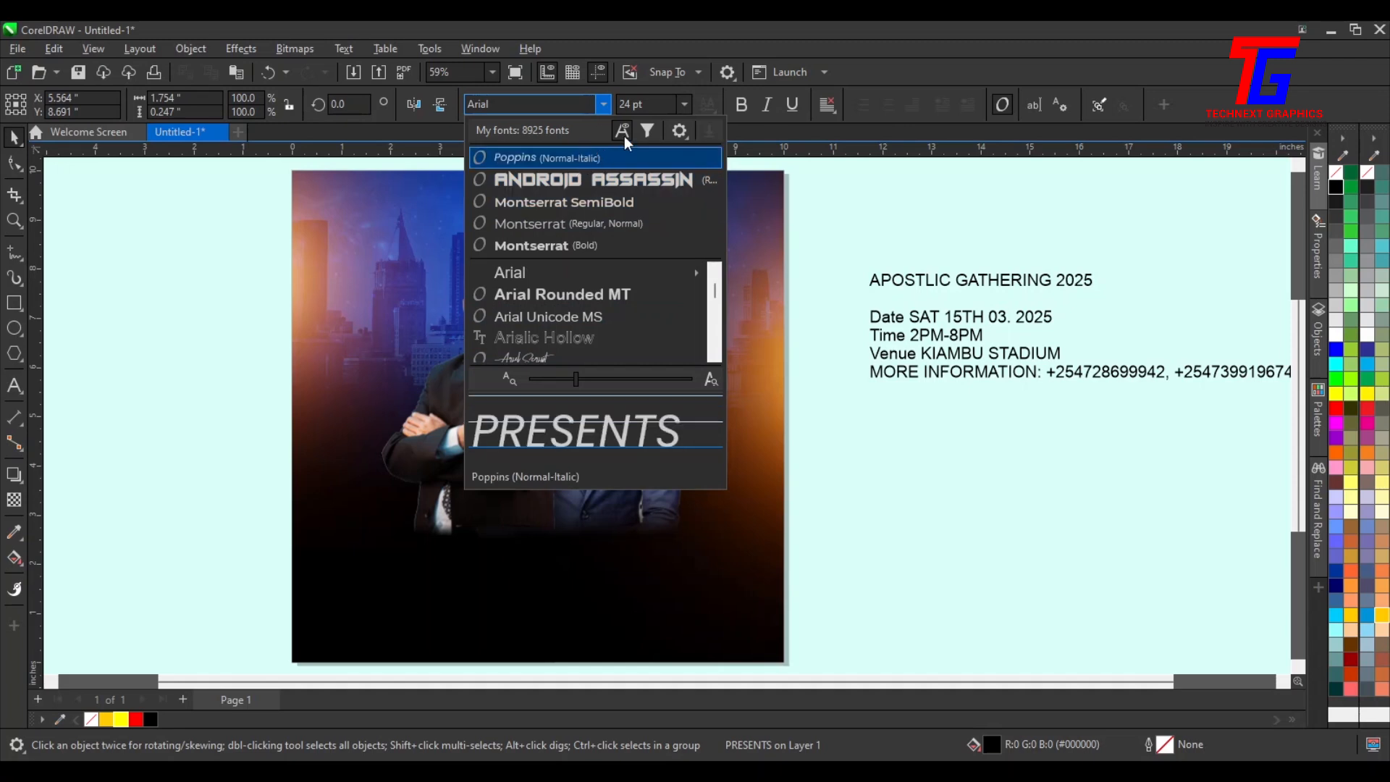
pyautogui.click(604, 105)
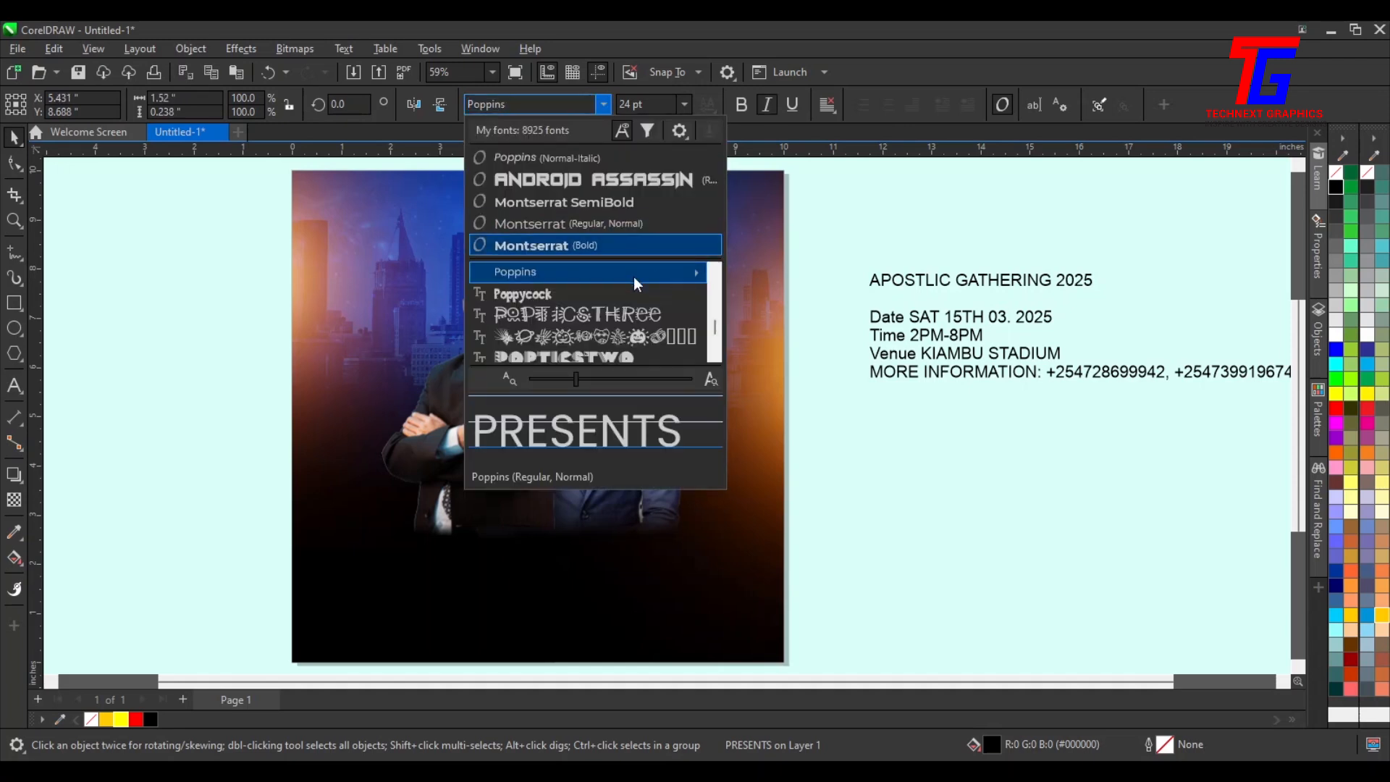
pyautogui.moveTo(635, 275)
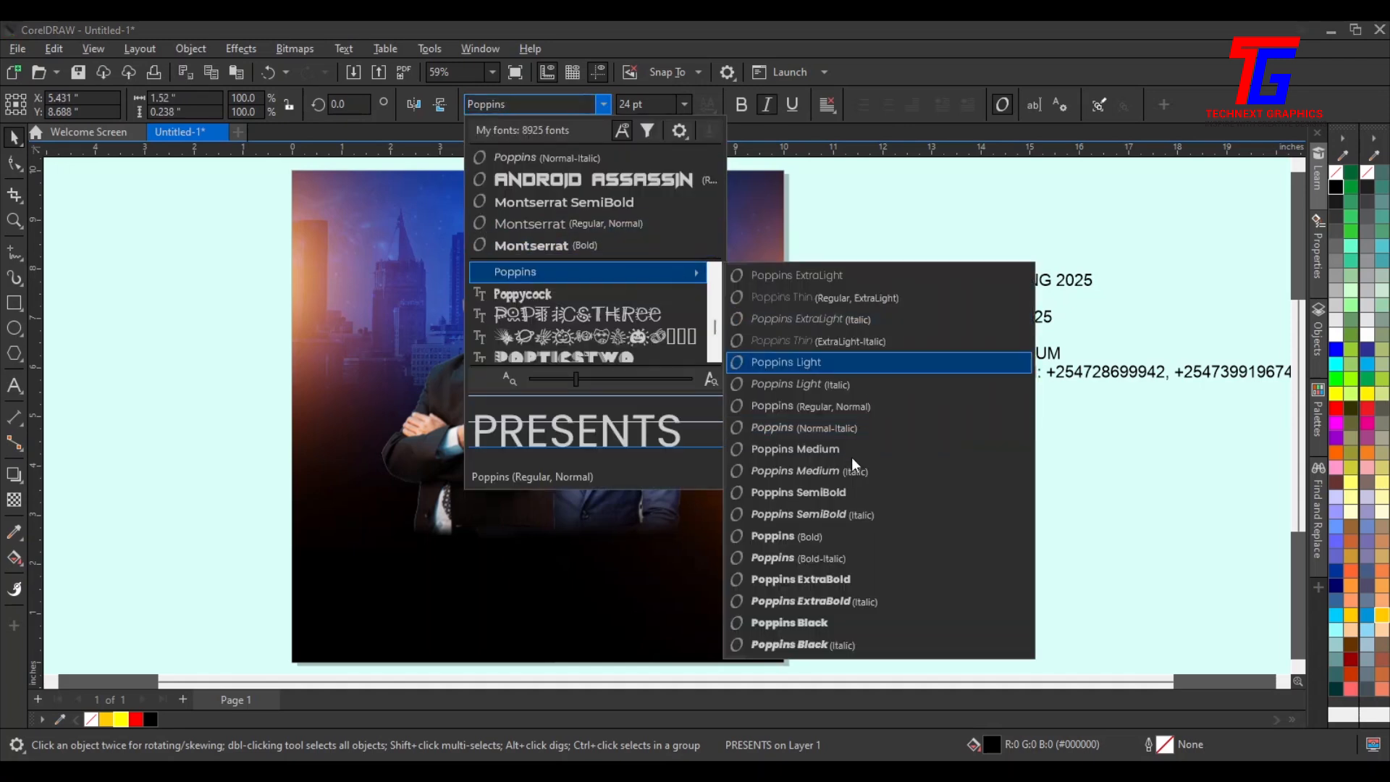
pyautogui.click(836, 536)
# Center the PRESENTS text horizontally on the flyer page
pyautogui.moveTo(570, 239); pyautogui.dragTo(552, 239)
pyautogui.click(581, 573)
pyautogui.click(790, 243)
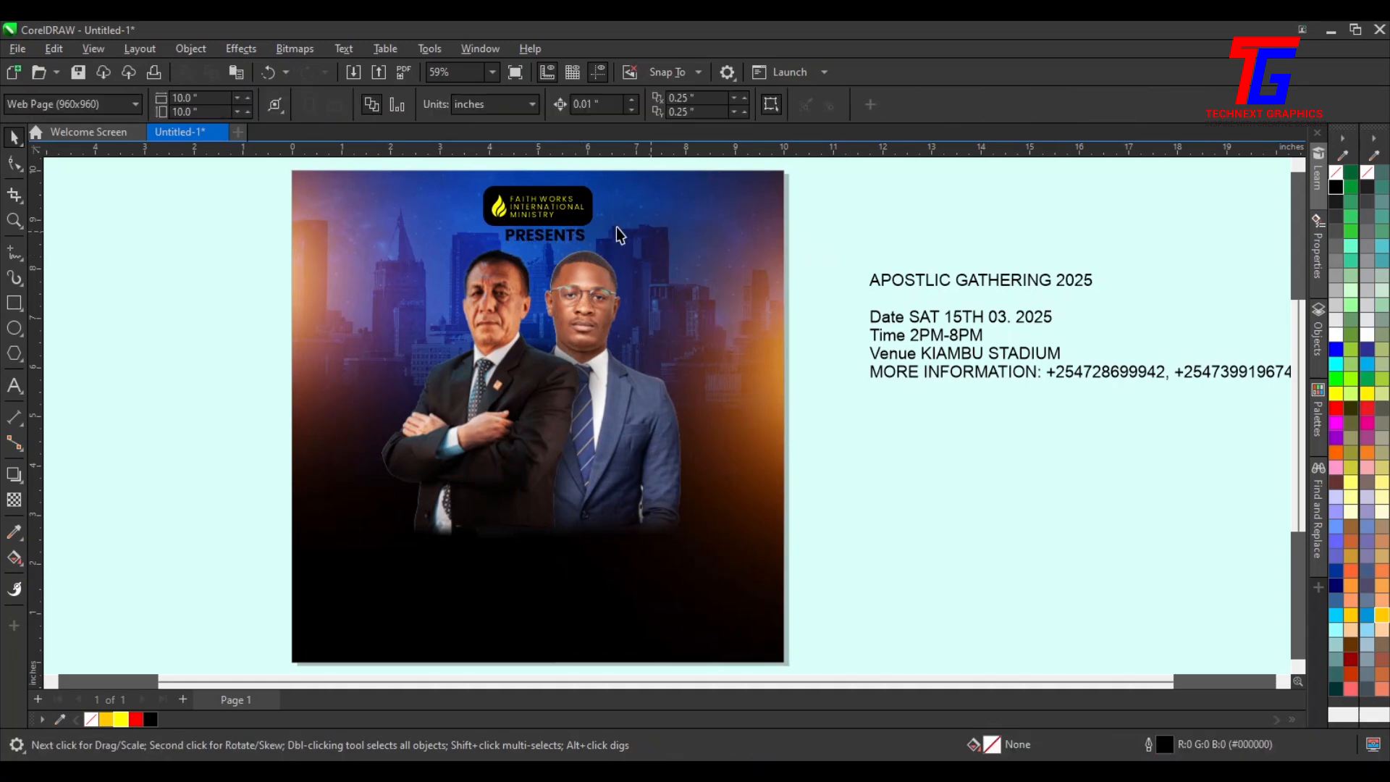
pyautogui.click(560, 243)
pyautogui.keyDown('shift'); pyautogui.click(684, 197); pyautogui.keyUp('shift')
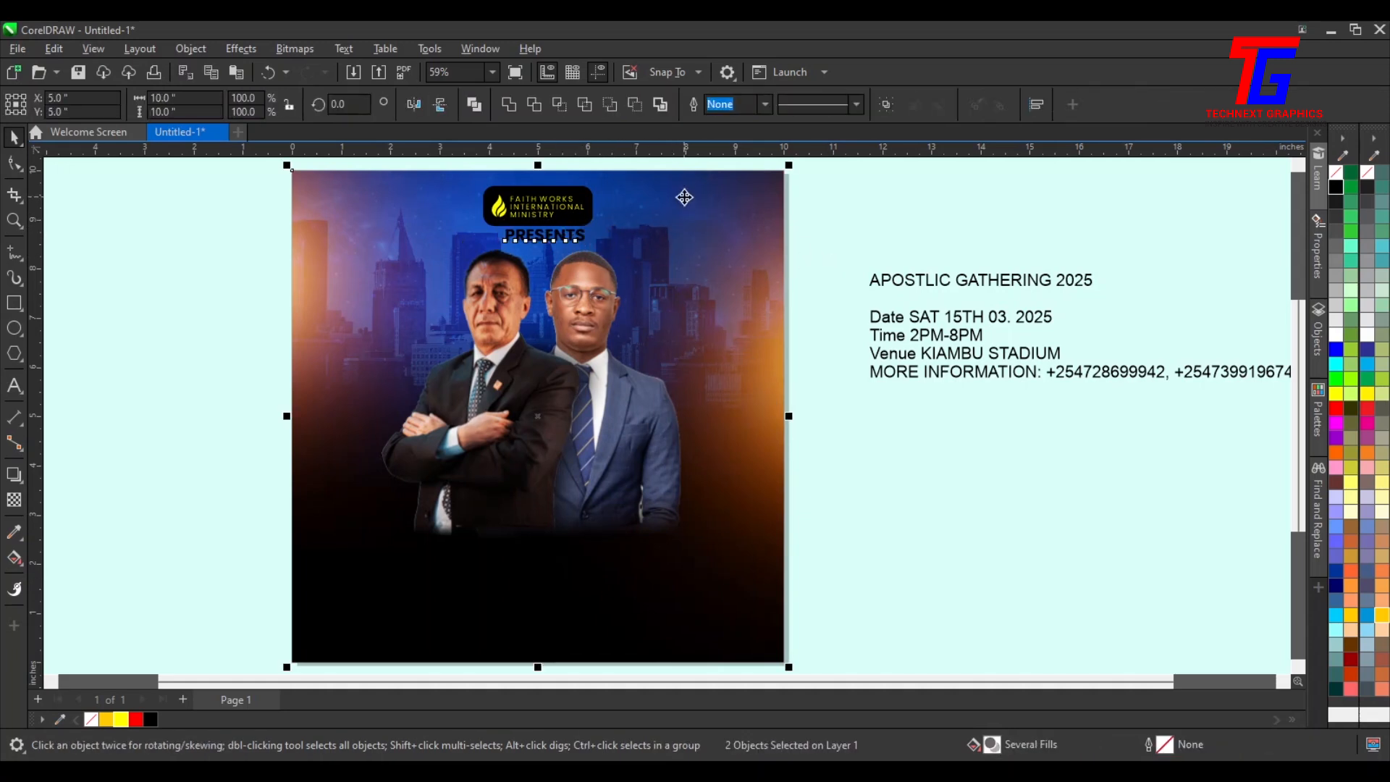
pyautogui.press('c')
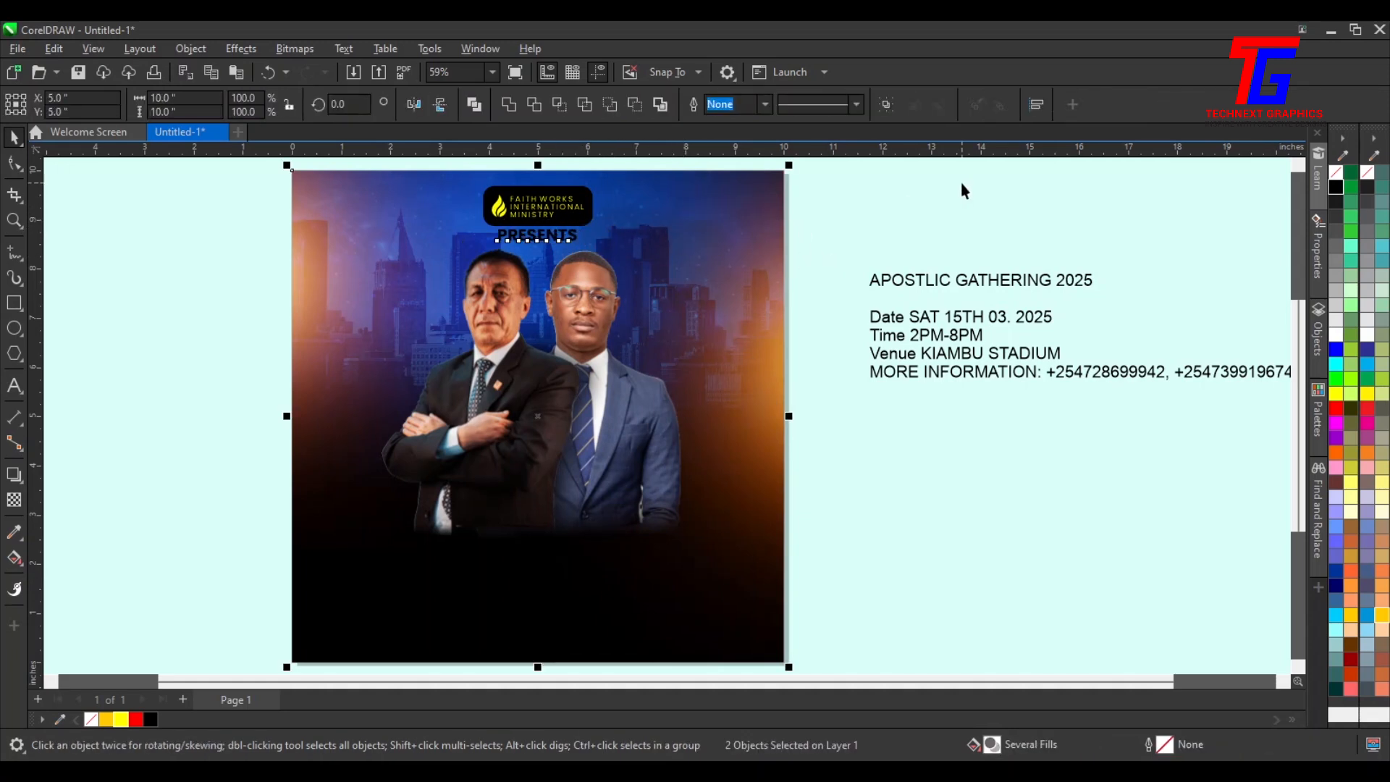
pyautogui.click(849, 237)
# Enlarge the PRESENTS text to about 38.8 pt
pyautogui.click(556, 241)
pyautogui.moveTo(584, 242); pyautogui.dragTo(637, 277)
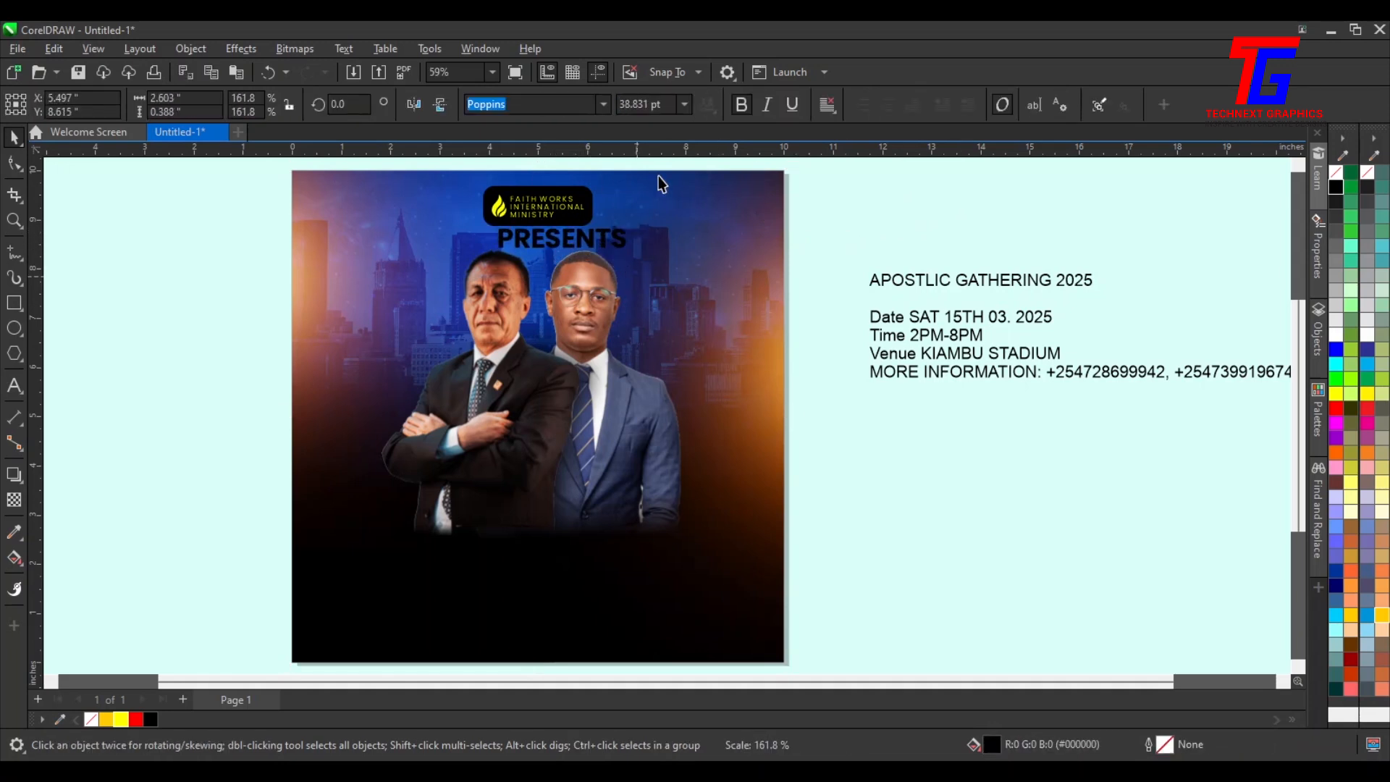
pyautogui.click(862, 197)
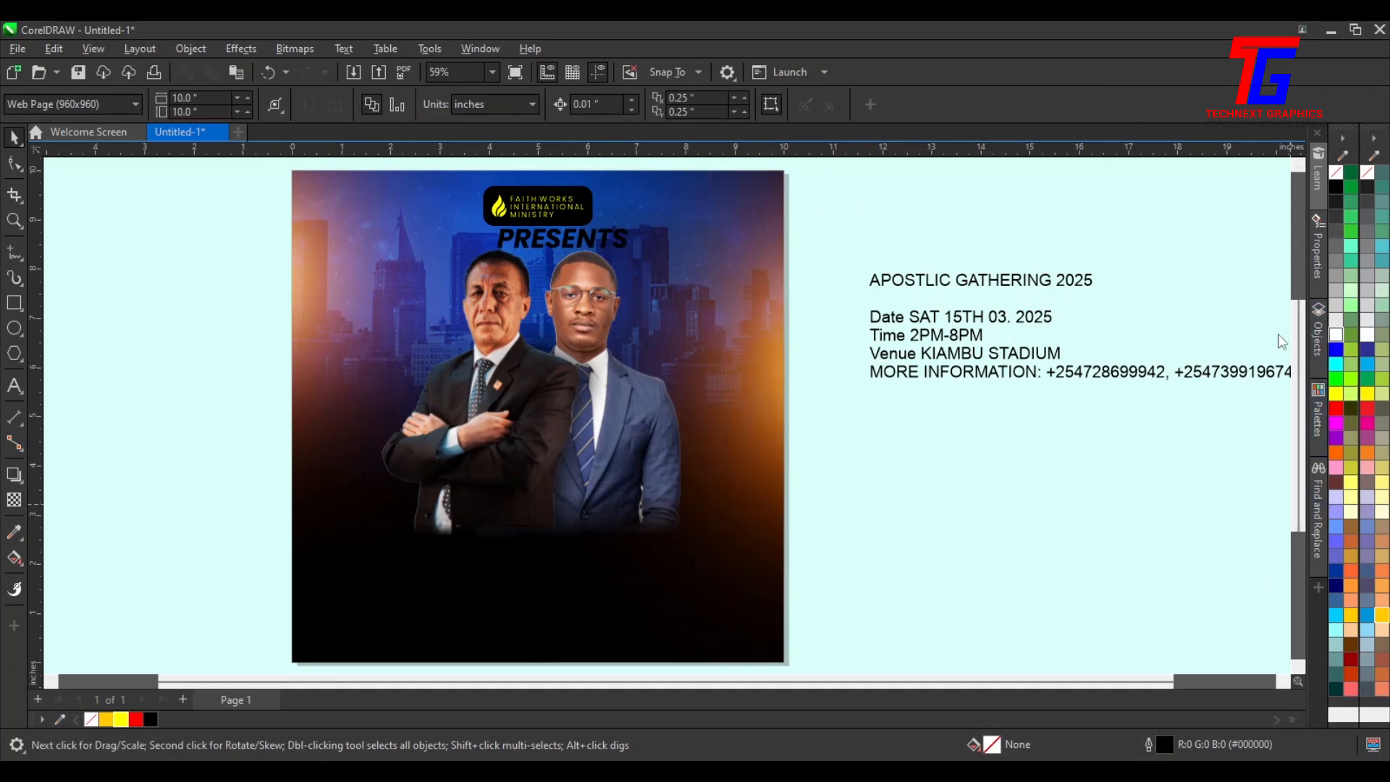
# Fill the PRESENTS text white
pyautogui.click(1335, 187)
pyautogui.click(834, 267)
pyautogui.click(627, 242)
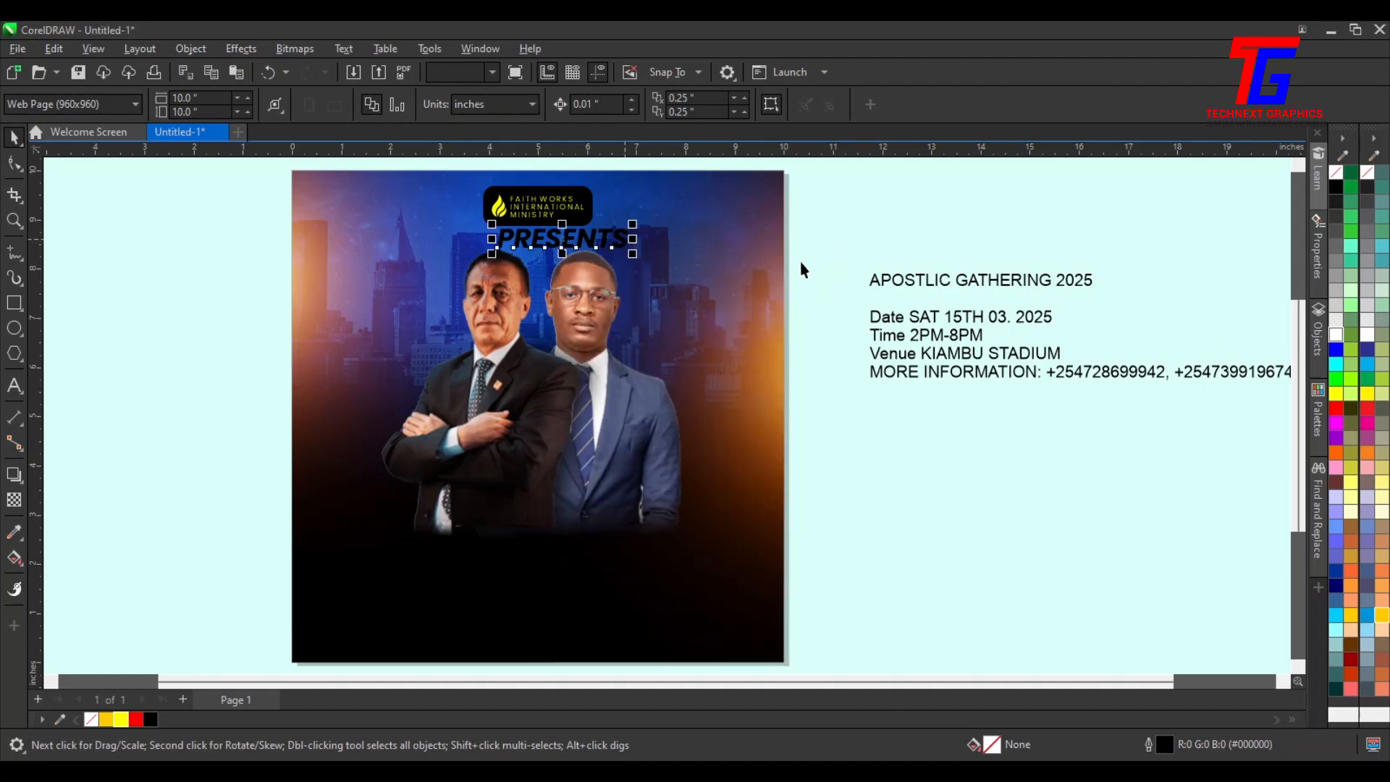
pyautogui.click(1336, 333)
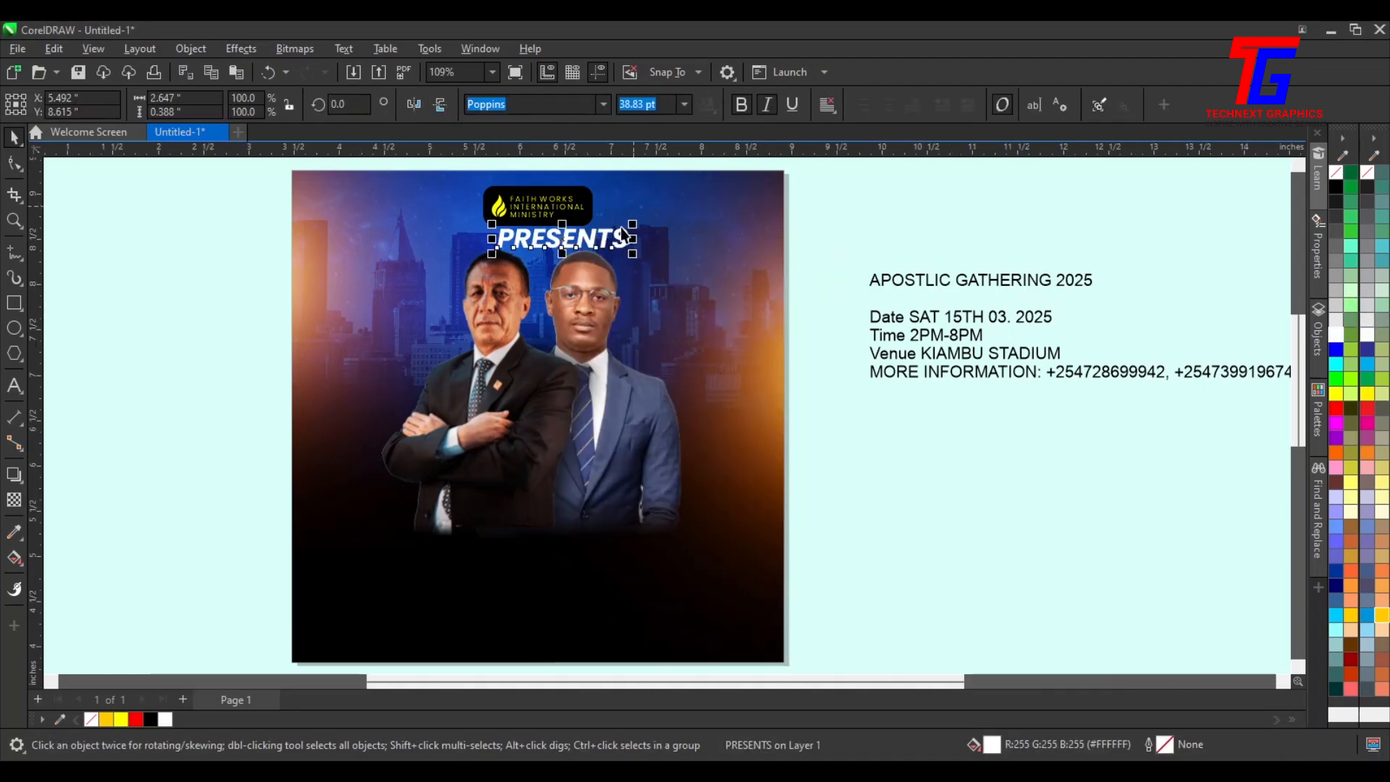
# Shrink PRESENTS to about 23.8 pt and widen its letter spacing with the Shape tool
pyautogui.scroll(2, 632, 255)
pyautogui.moveTo(600, 250); pyautogui.dragTo(515, 231)
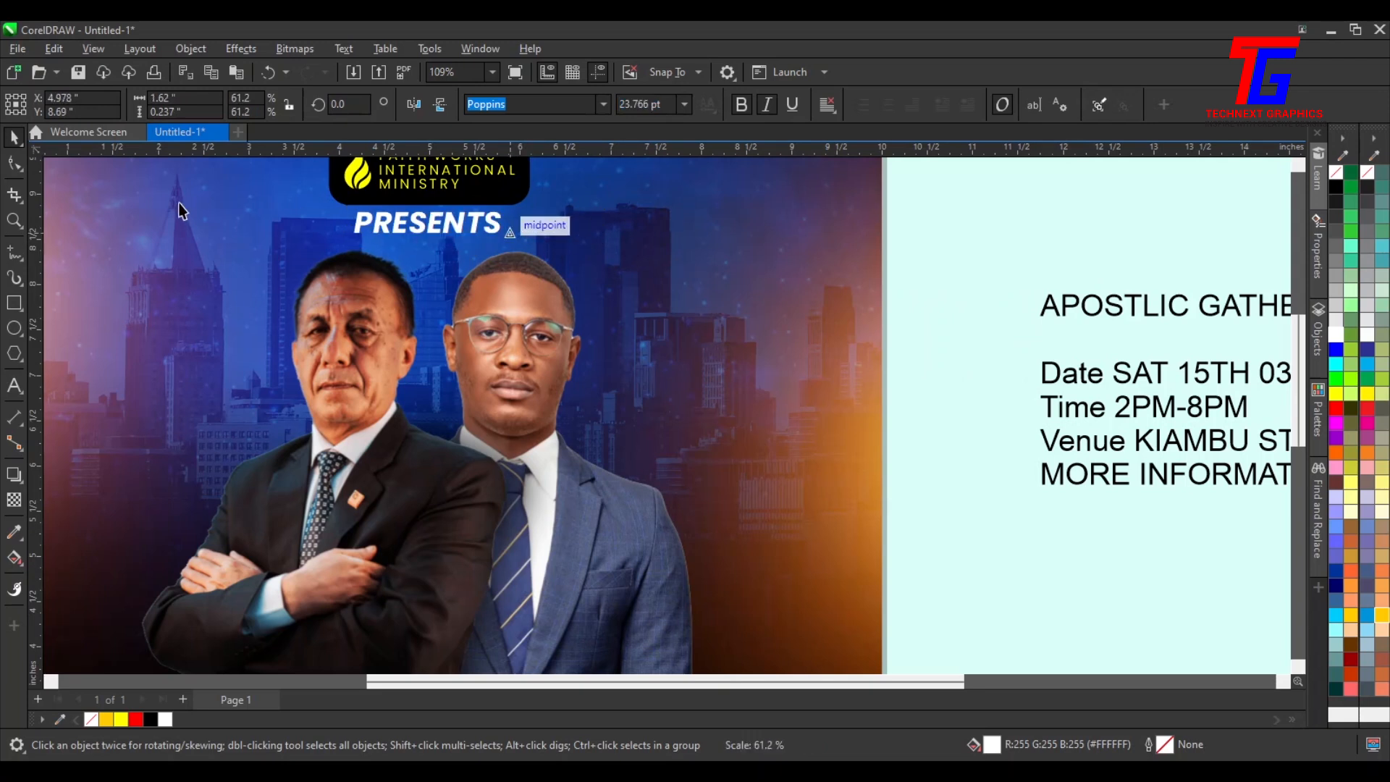
pyautogui.click(14, 163)
pyautogui.moveTo(509, 240); pyautogui.dragTo(561, 239)
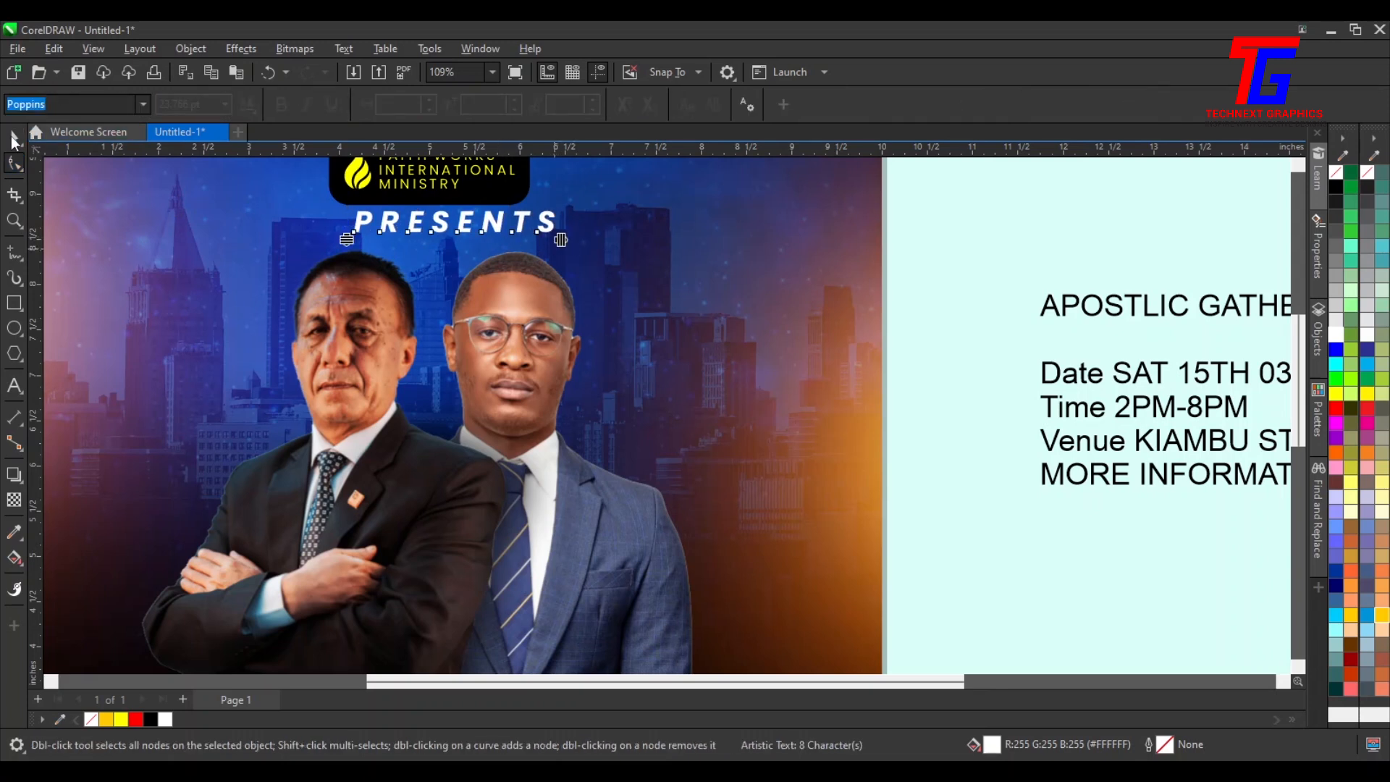
# Select PRESENTS together with the background and center PRESENTS horizontally on the flyer
pyautogui.press('space')
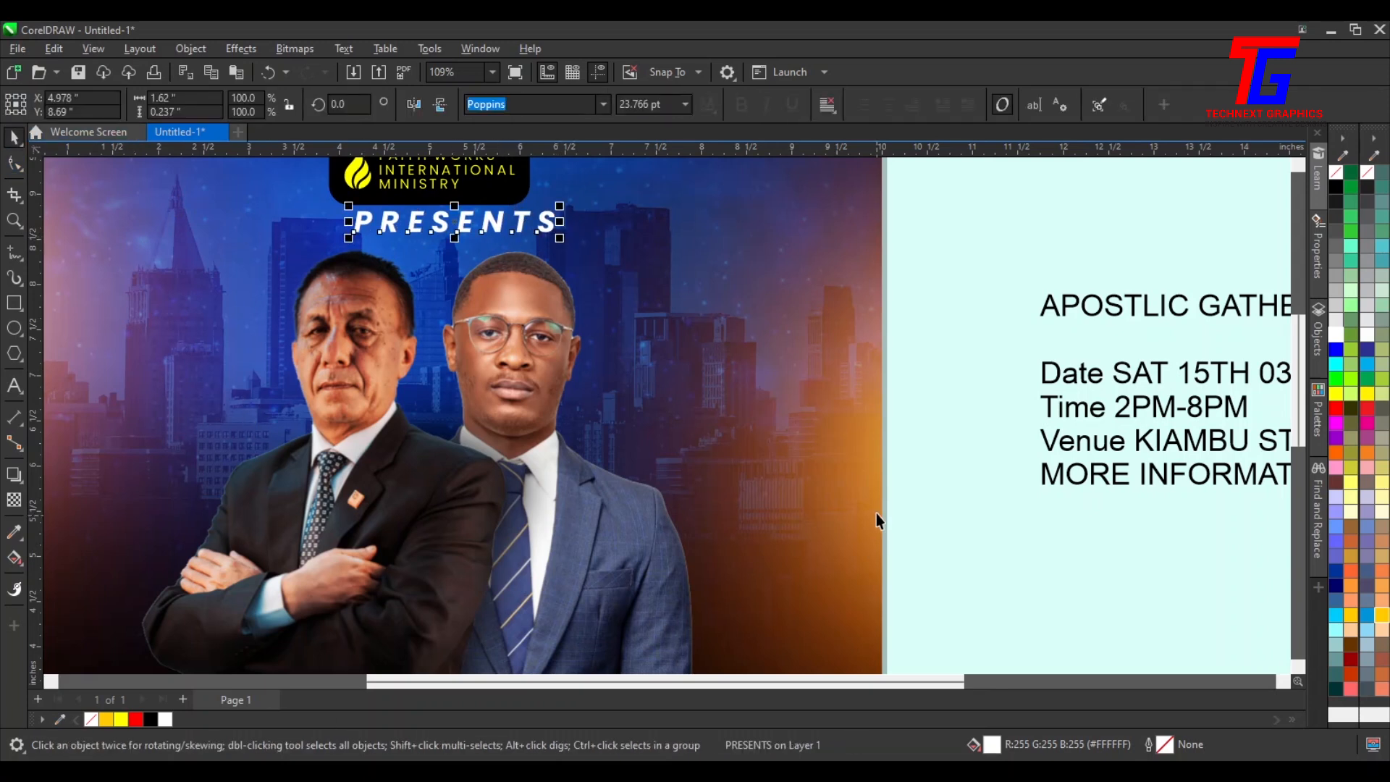
pyautogui.keyDown('shift'); pyautogui.click(829, 197); pyautogui.keyUp('shift')
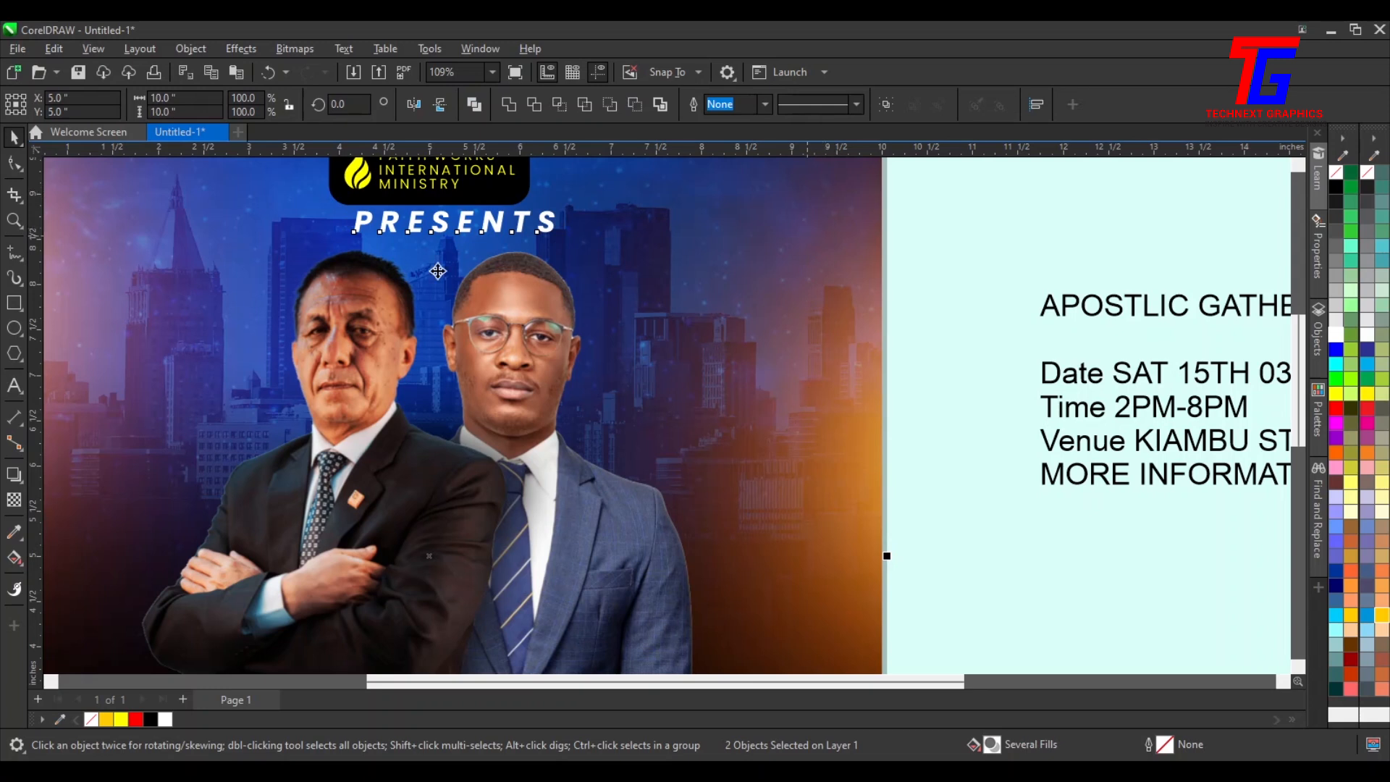
pyautogui.press('c')
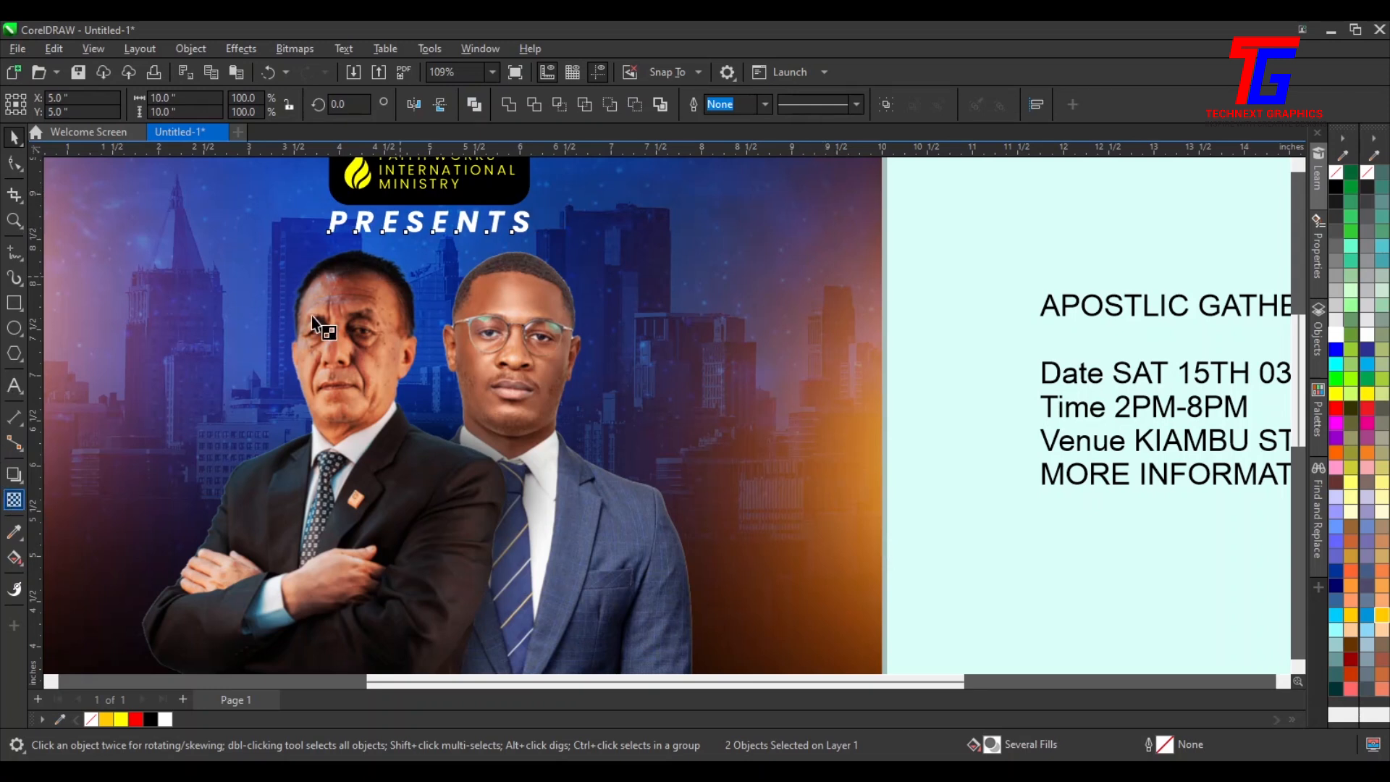
# Apply the Overlay transparency merge mode to the PRESENTS text
pyautogui.click(236, 105)
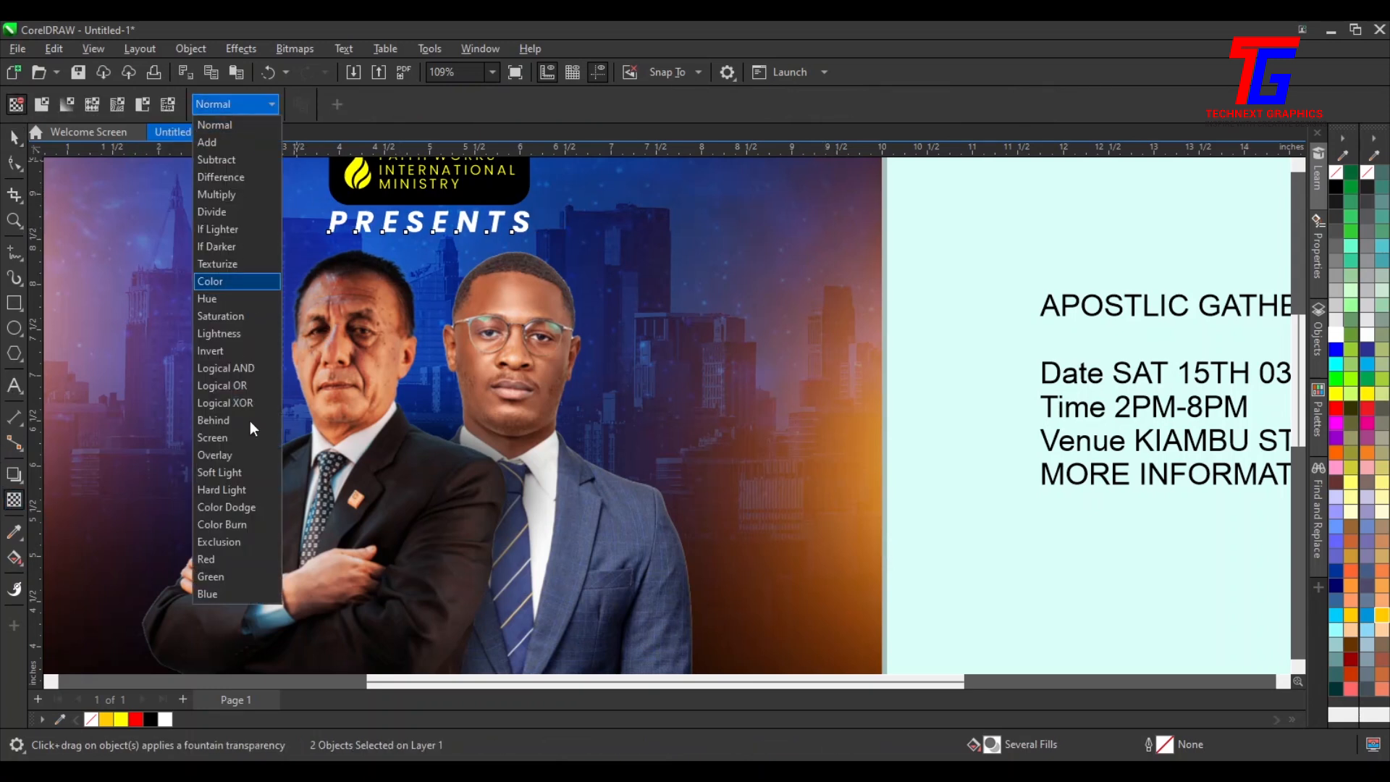
pyautogui.click(222, 453)
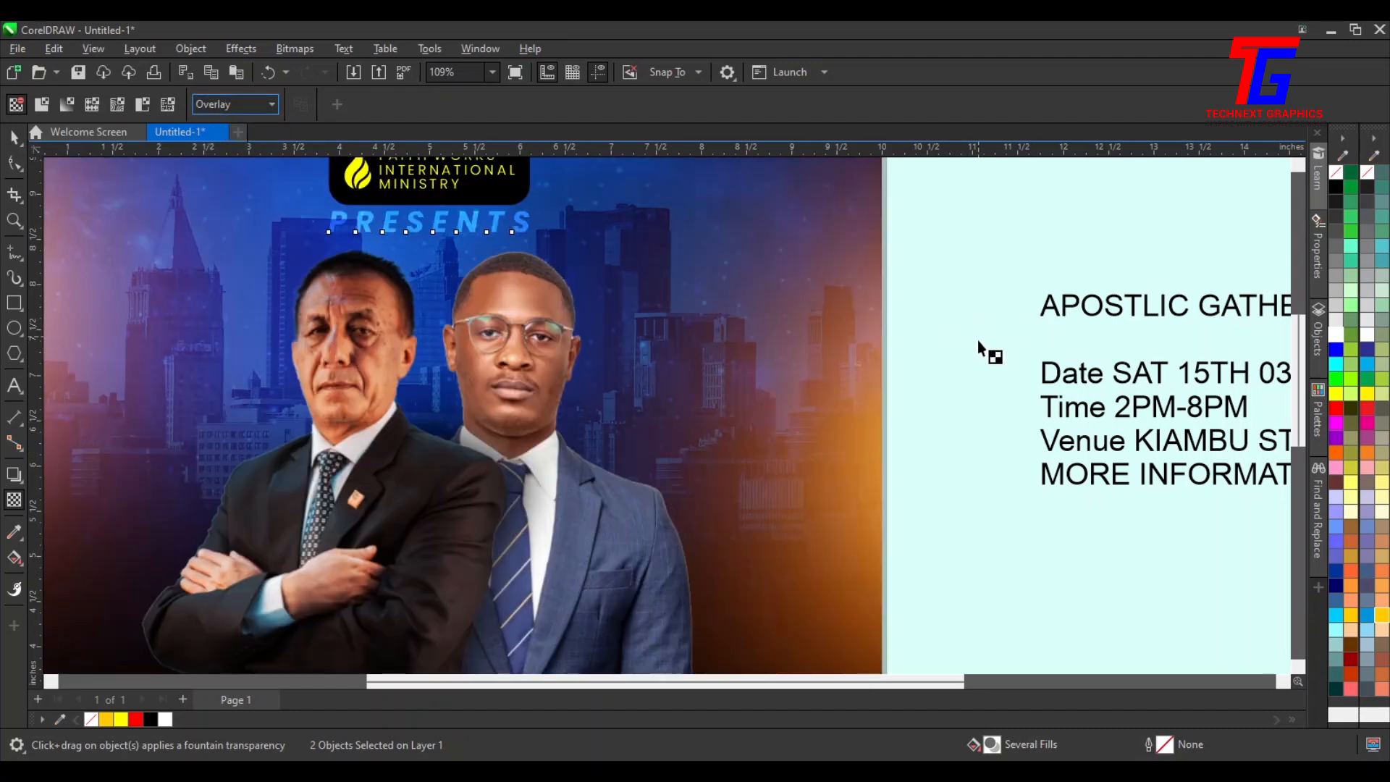
pyautogui.click(14, 138)
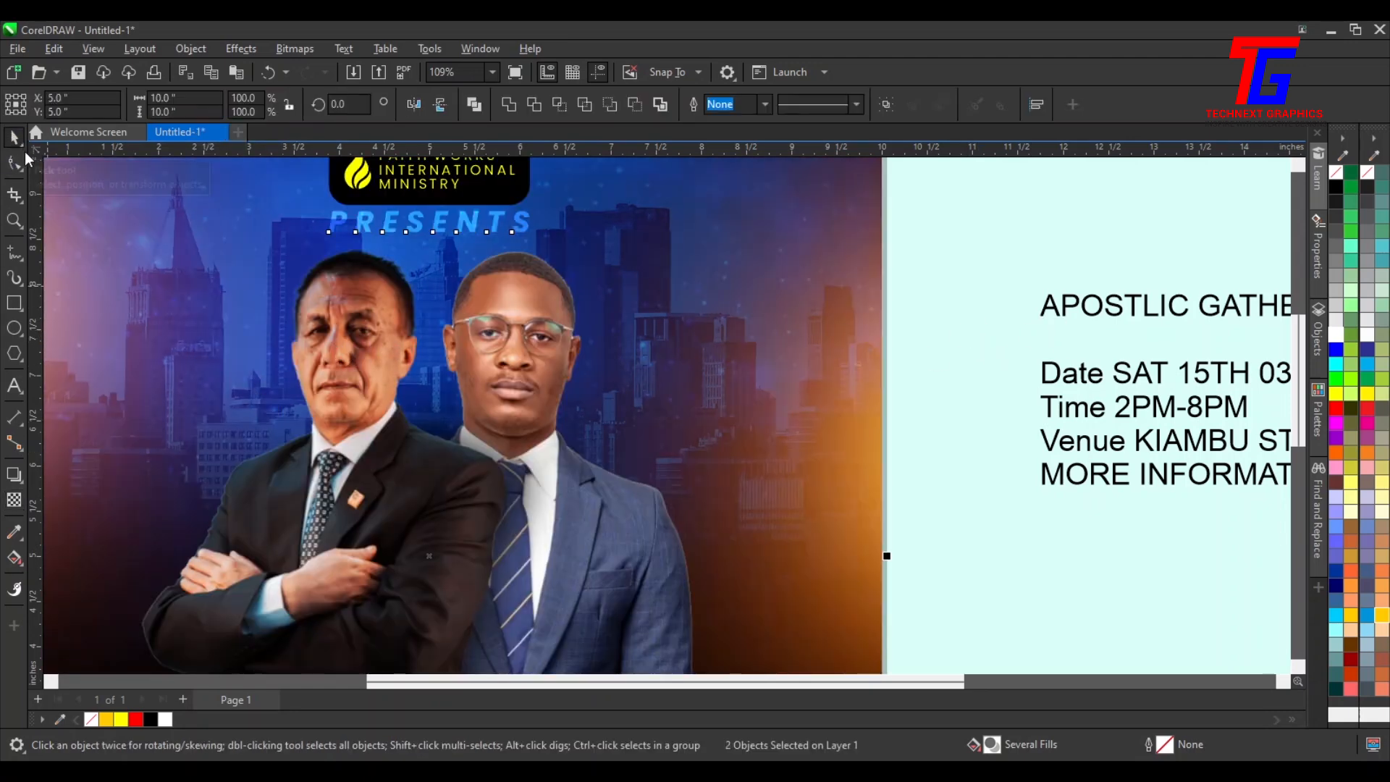
# Cut the APOSTLIC GATHERING 2025 line from the event text and paste it near the flyer's bottom
pyautogui.press('F4')
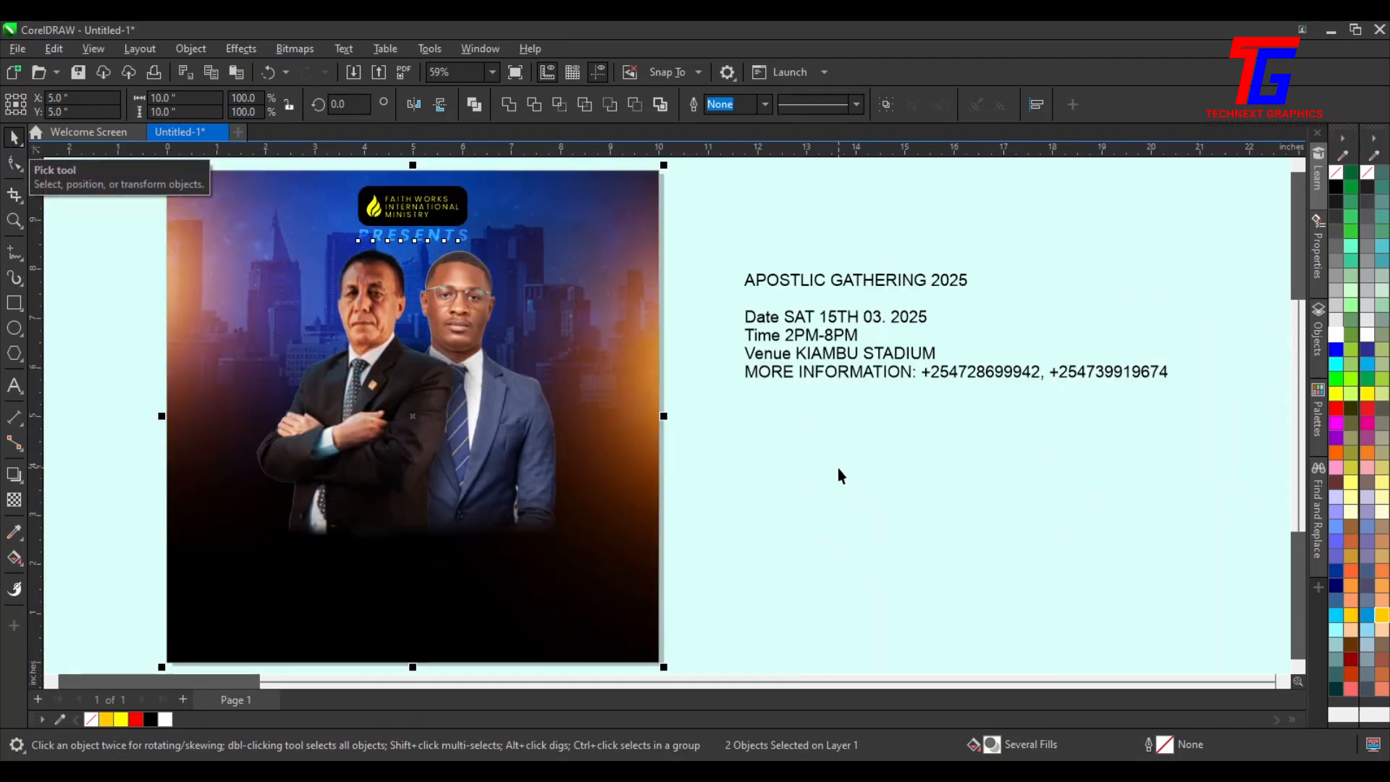
pyautogui.click(837, 468)
pyautogui.click(47, 680)
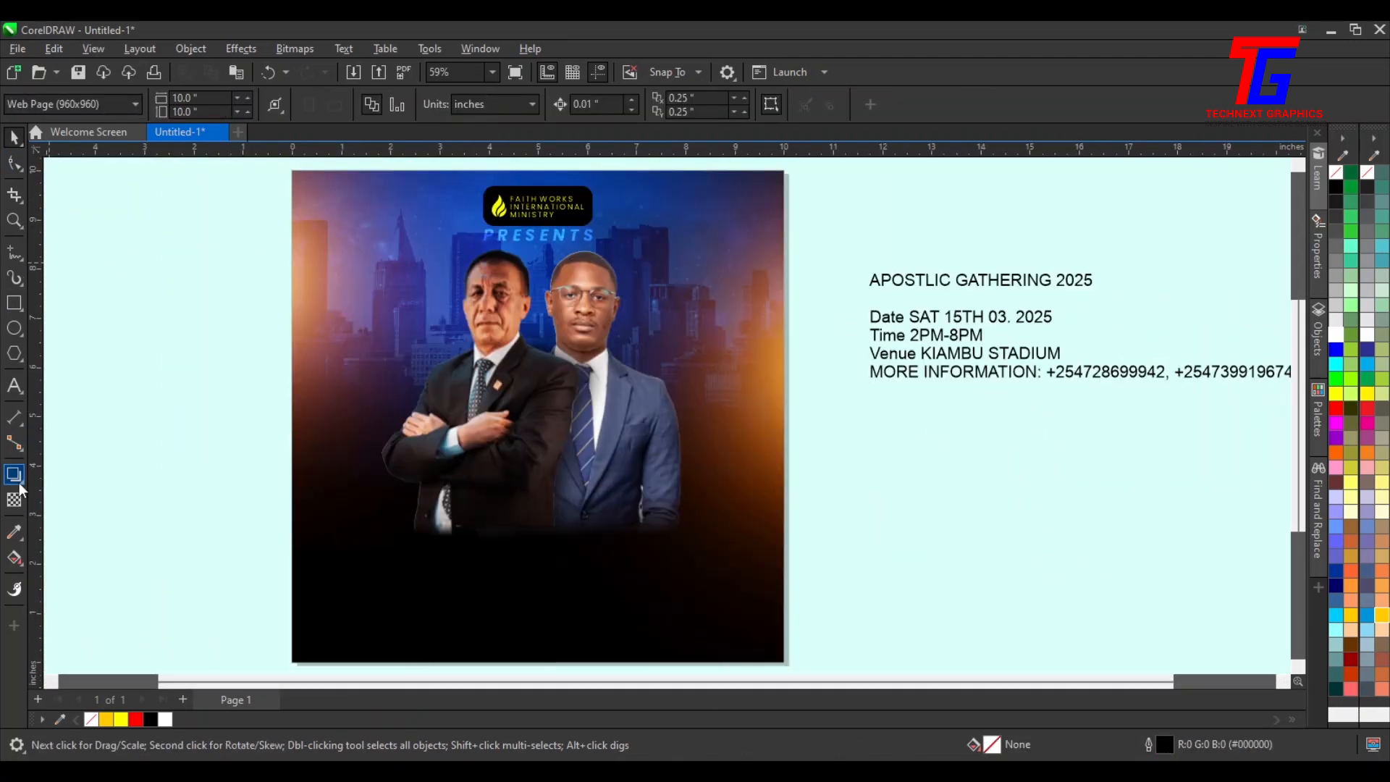
pyautogui.click(15, 387)
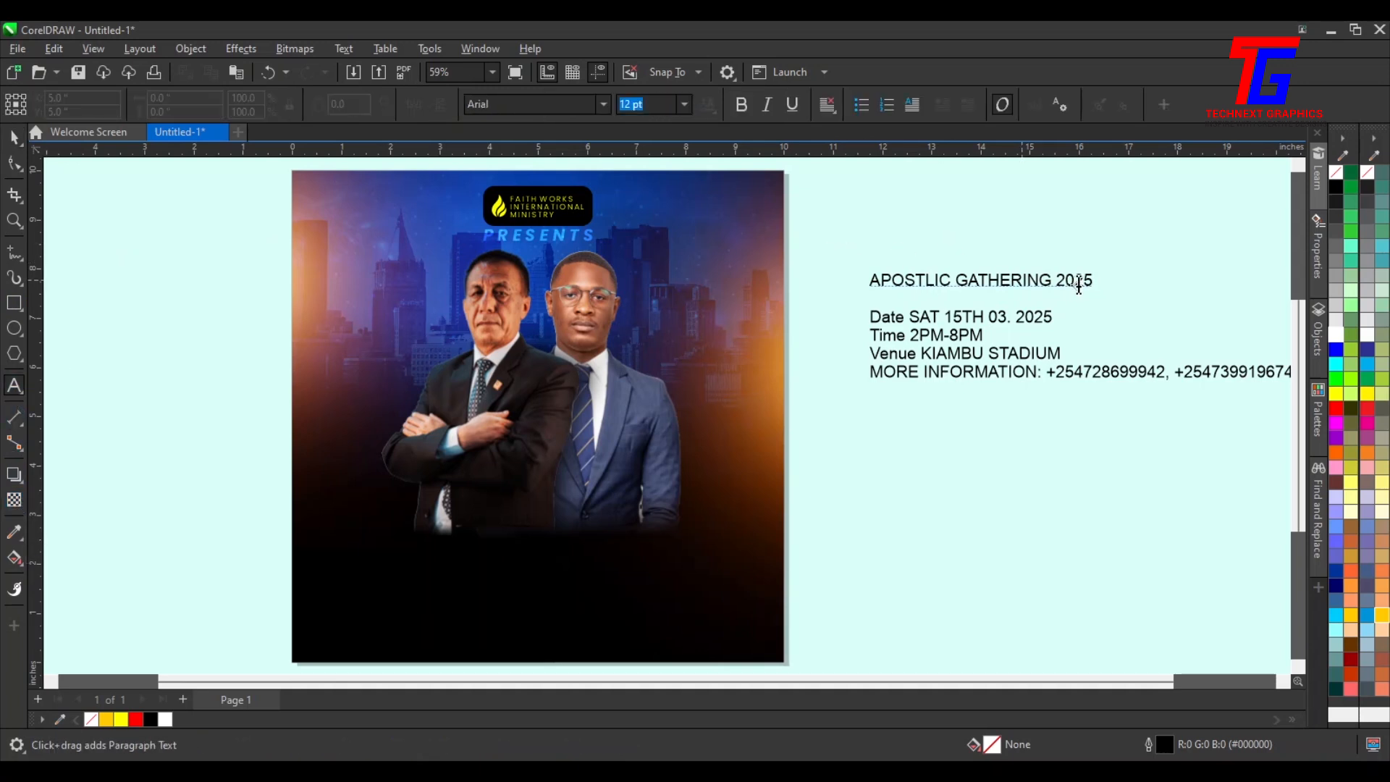
pyautogui.click(1079, 279)
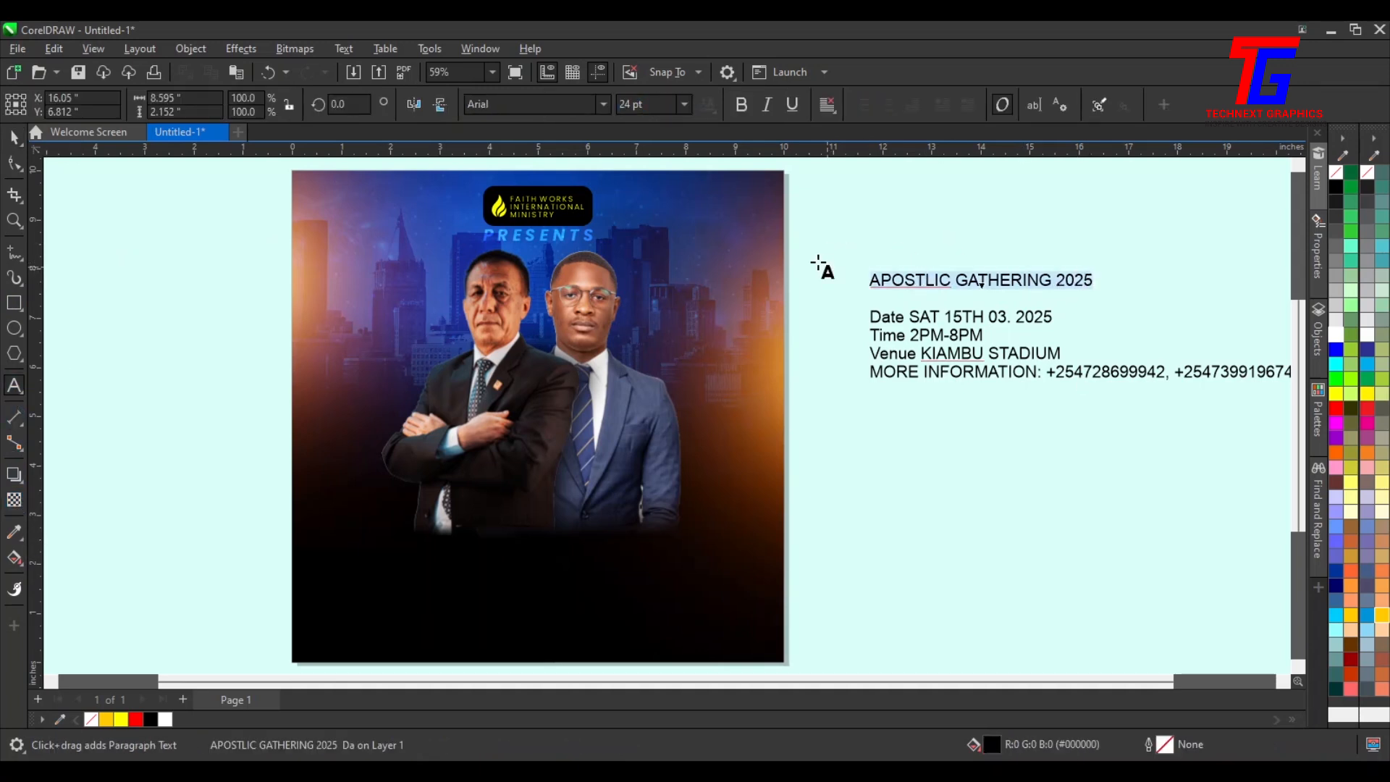
pyautogui.press('Delete')
pyautogui.click(422, 577)
pyautogui.hotkey('ctrl', 'v')
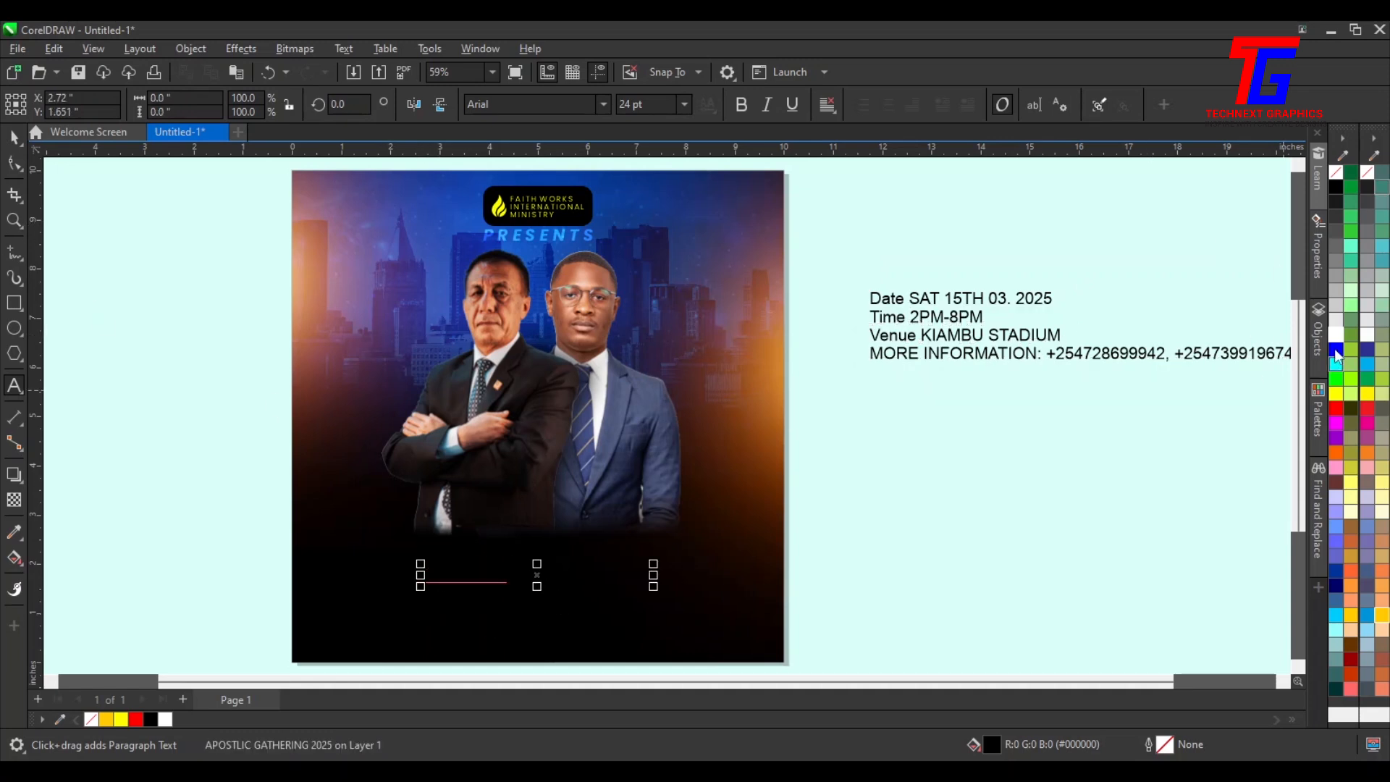
# Fill the pasted APOSTLIC GATHERING 2025 title yellow
pyautogui.click(122, 719)
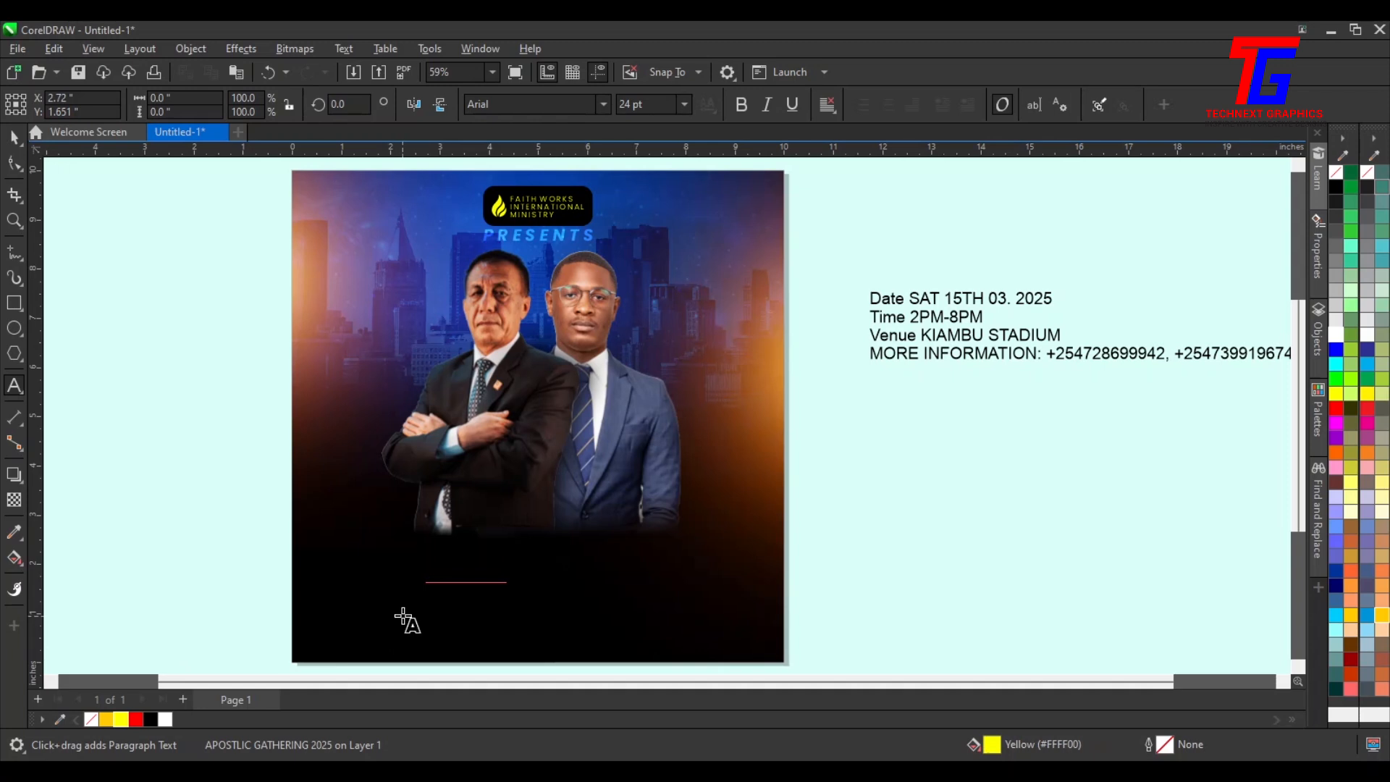
pyautogui.click(11, 141)
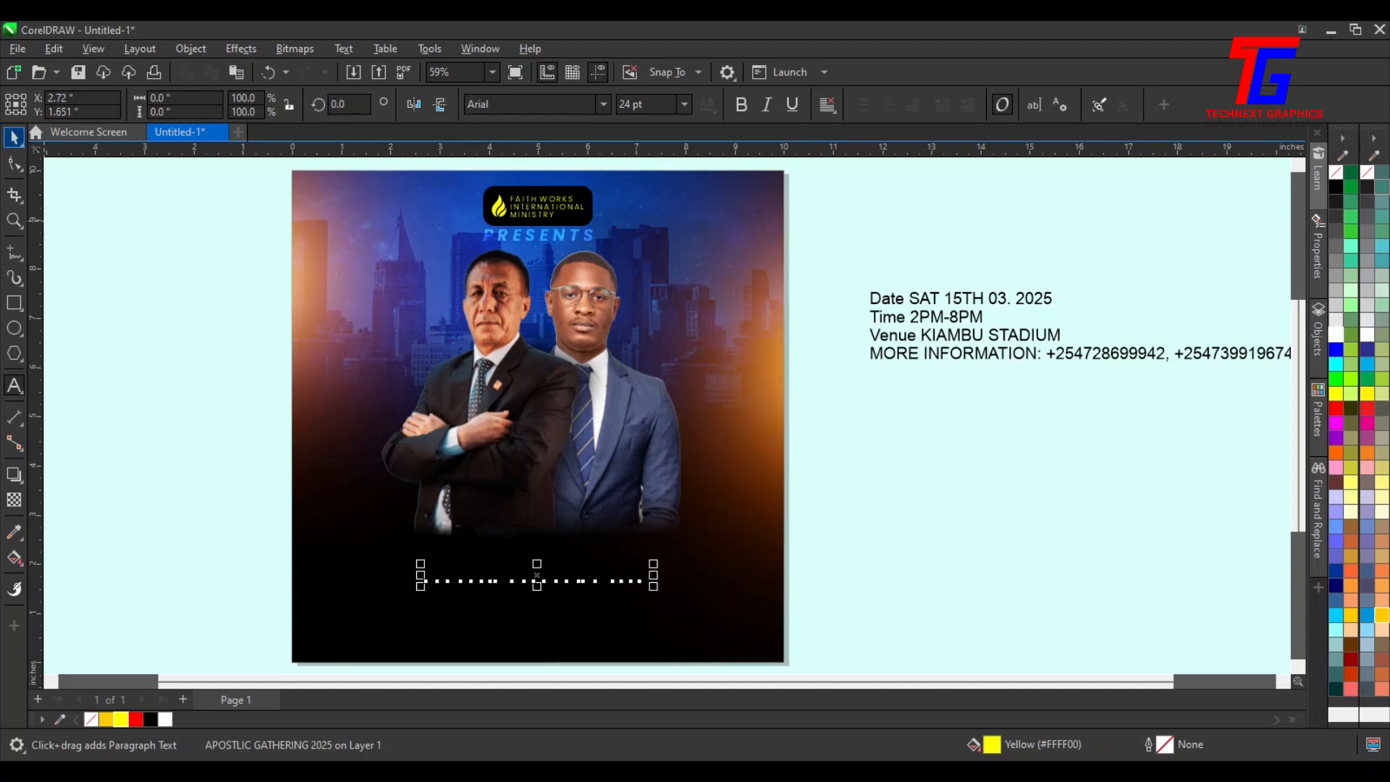
pyautogui.click(122, 721)
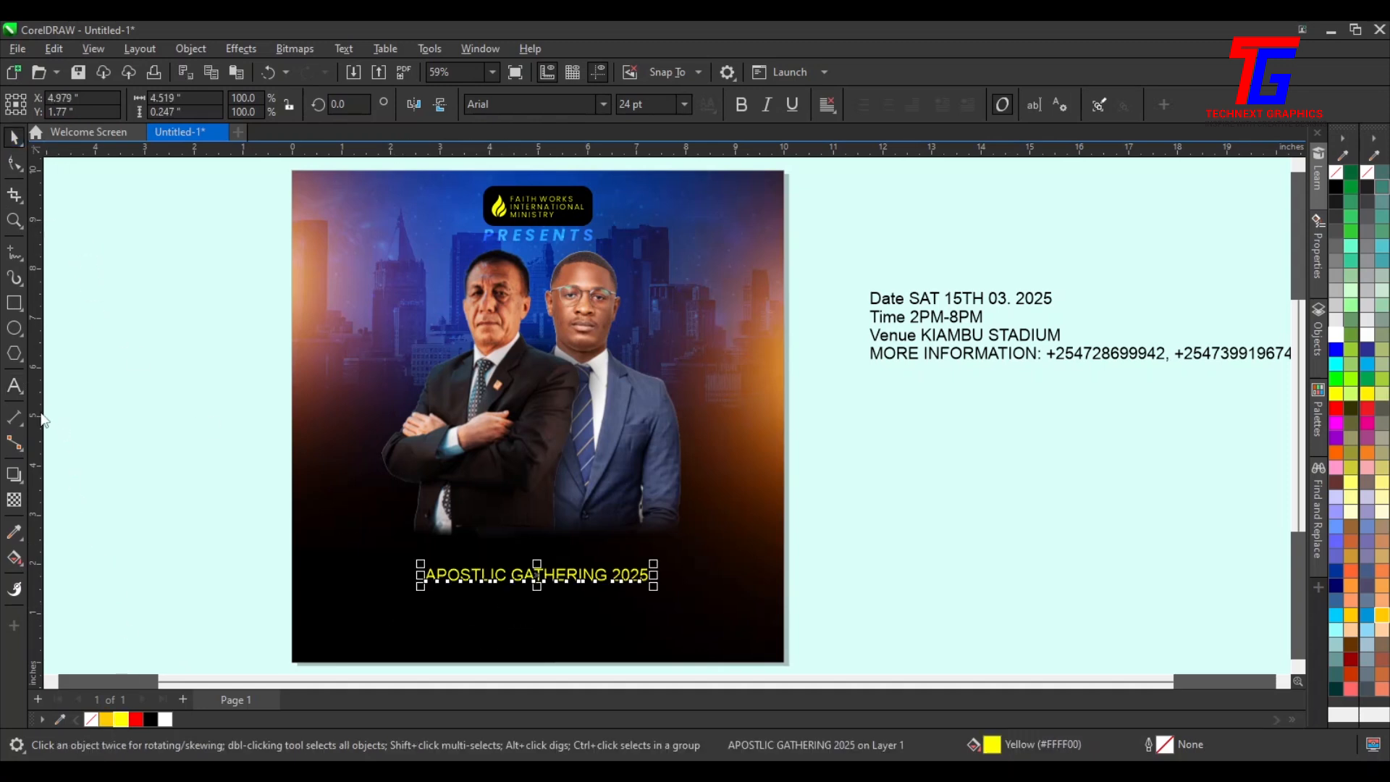
# Correct the title's spelling from APOSTLIC to APOSTOLIC using the spelling suggestion
pyautogui.click(14, 386)
pyautogui.click(466, 573)
pyautogui.rightClick(467, 573)
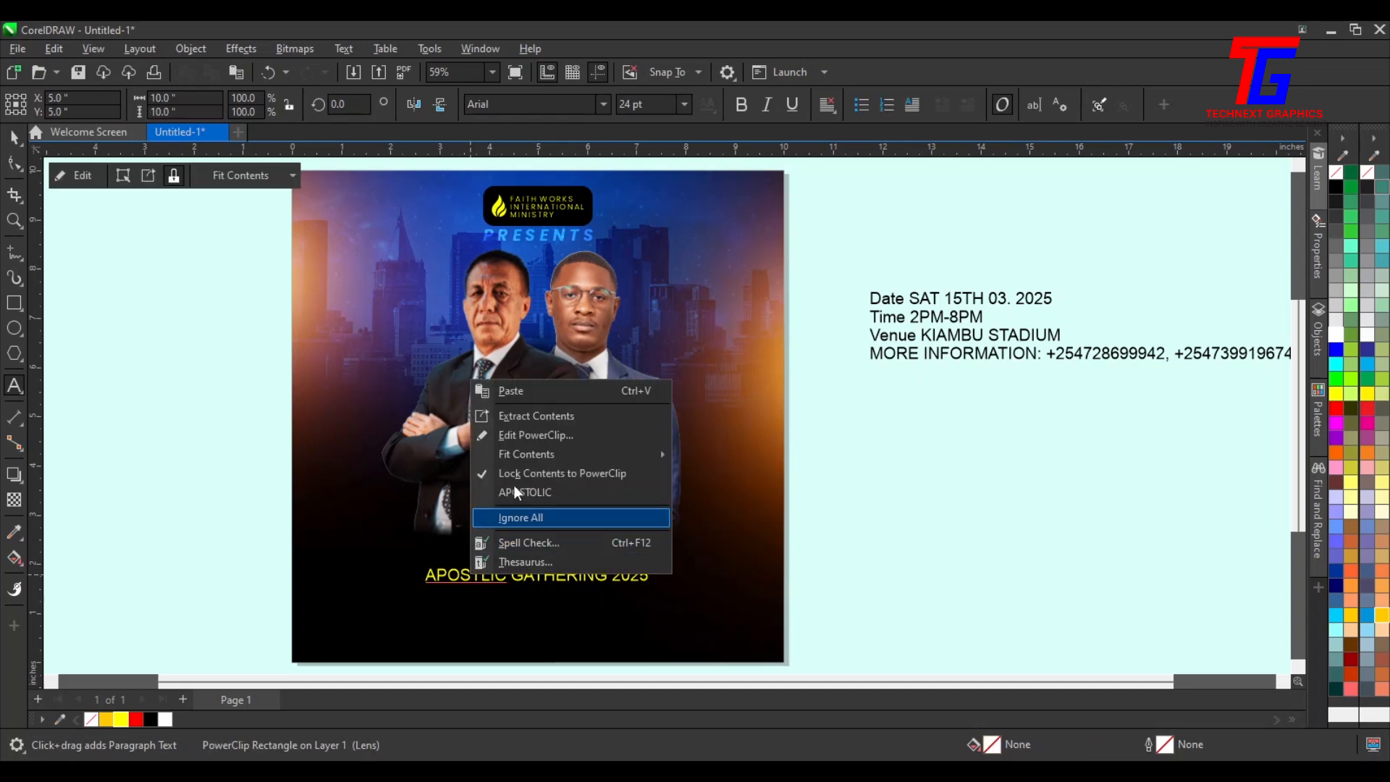
pyautogui.click(559, 501)
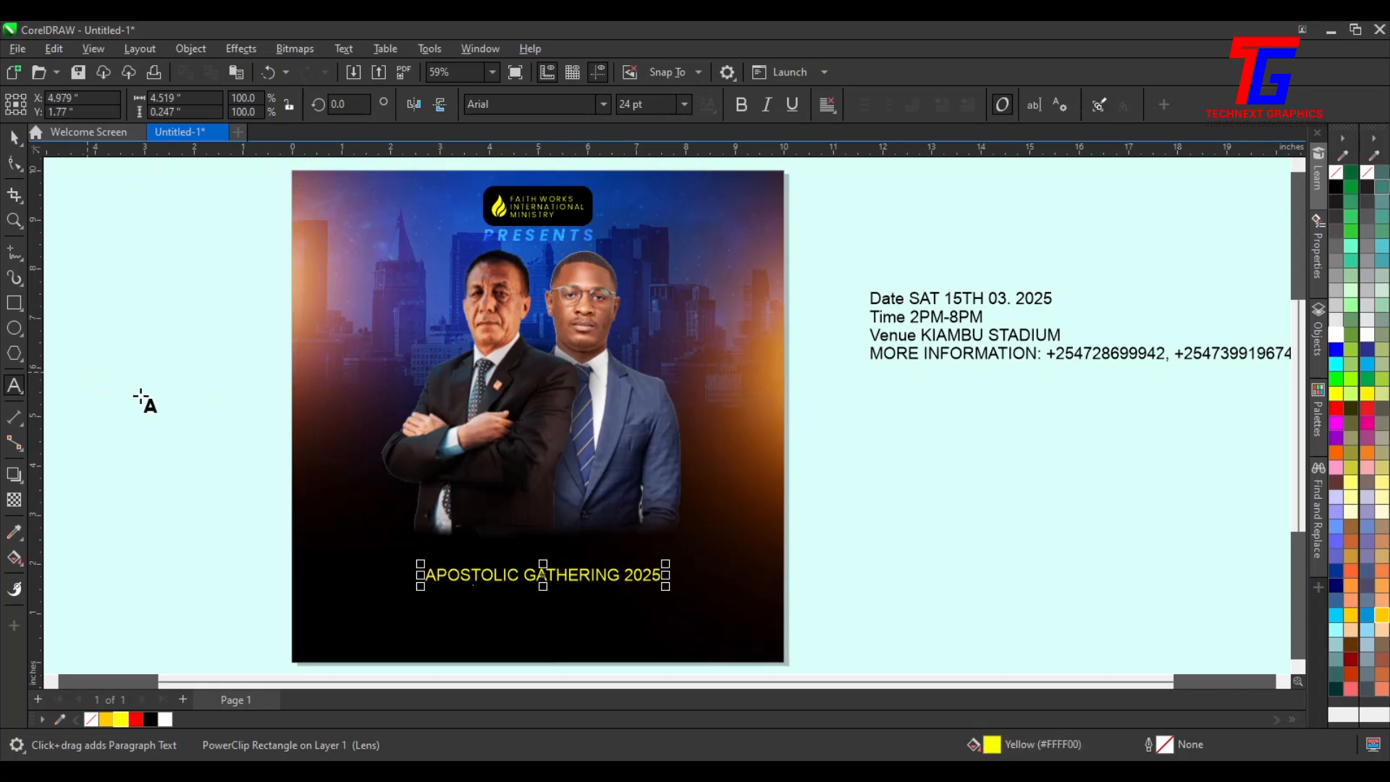
# Break the title onto three lines: APOSTOLIC, GATHERING and 2025
pyautogui.click(18, 165)
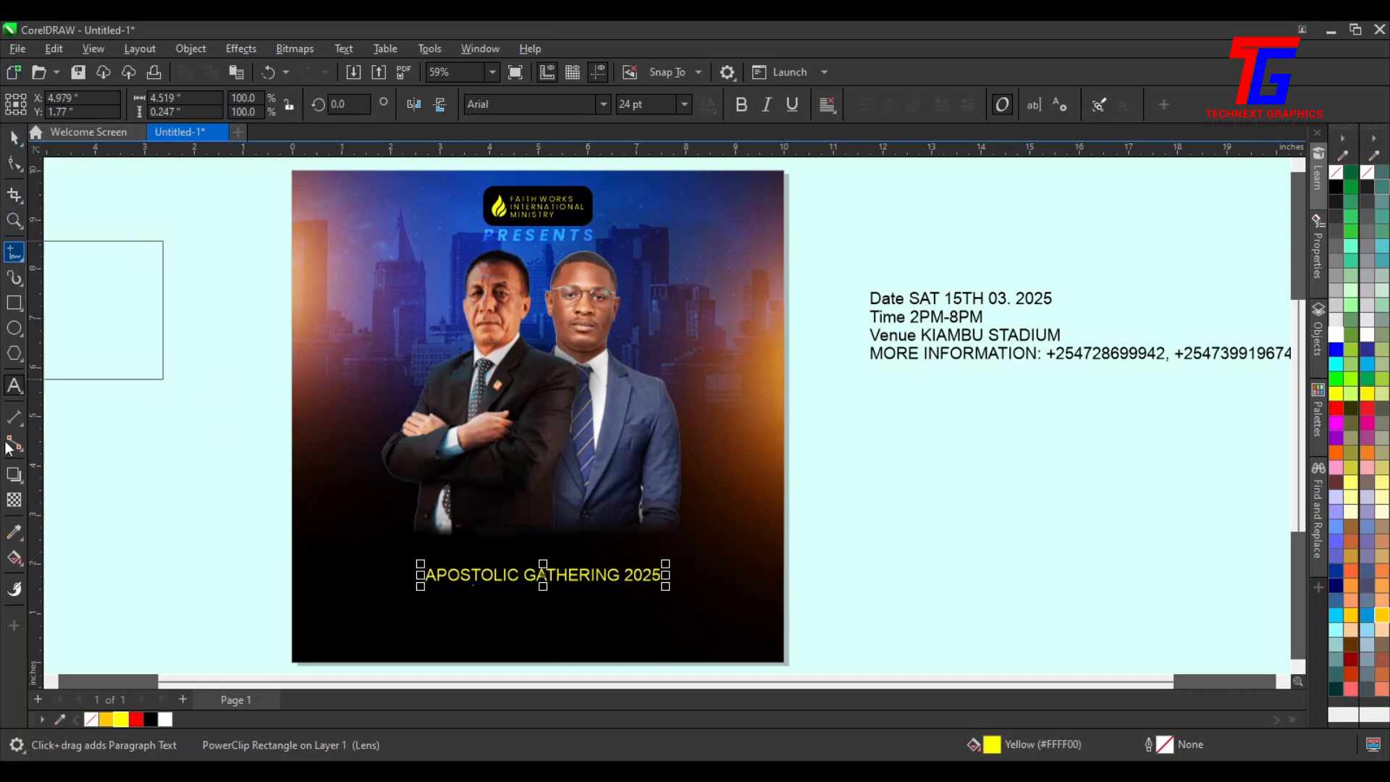
pyautogui.click(527, 573)
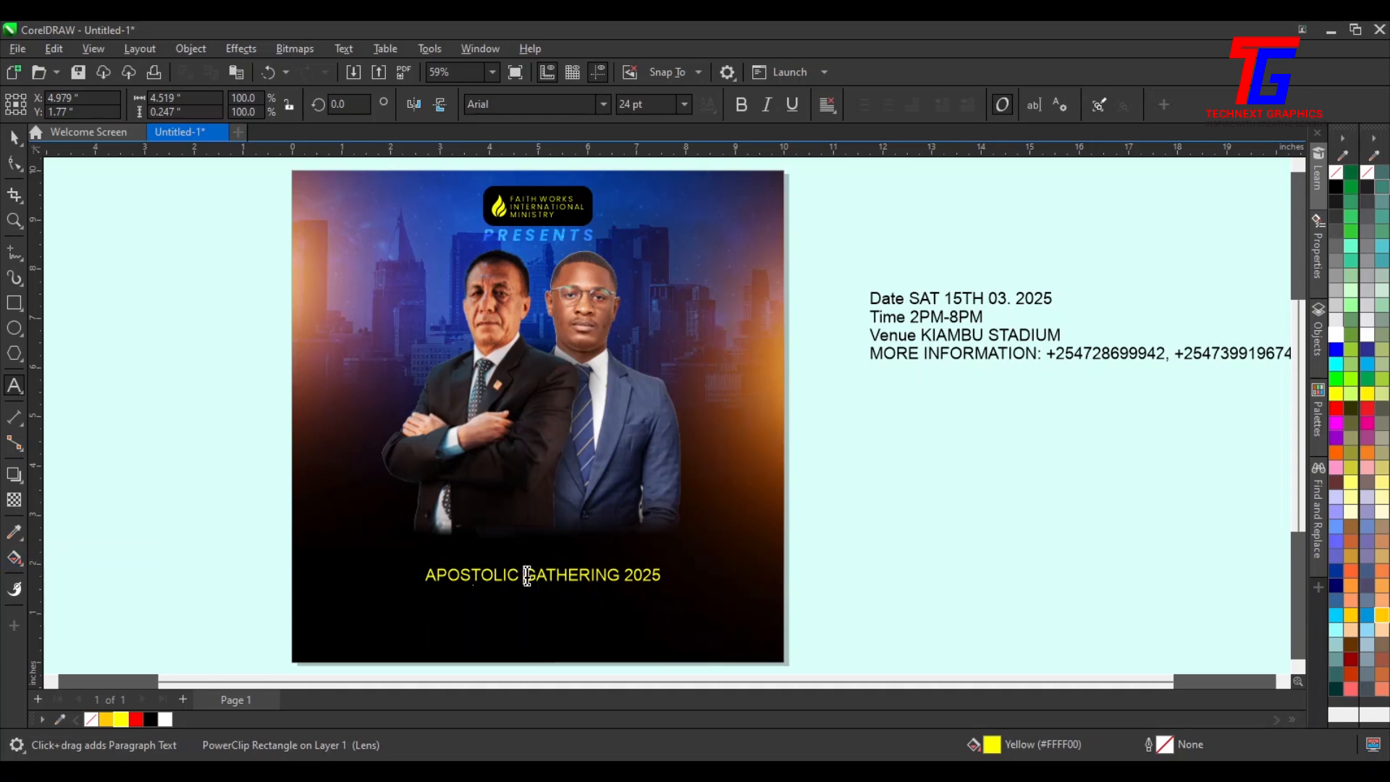
pyautogui.press('Return')
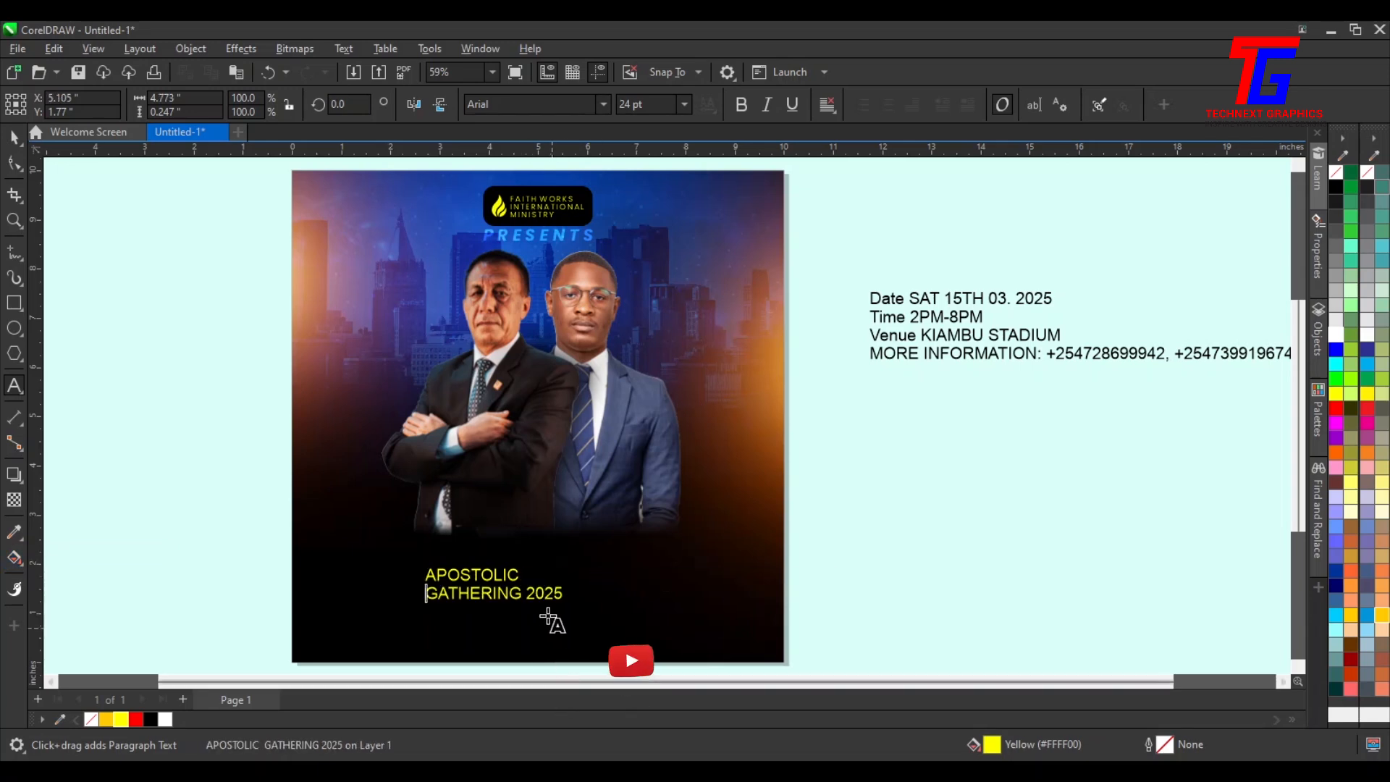
pyautogui.click(524, 595)
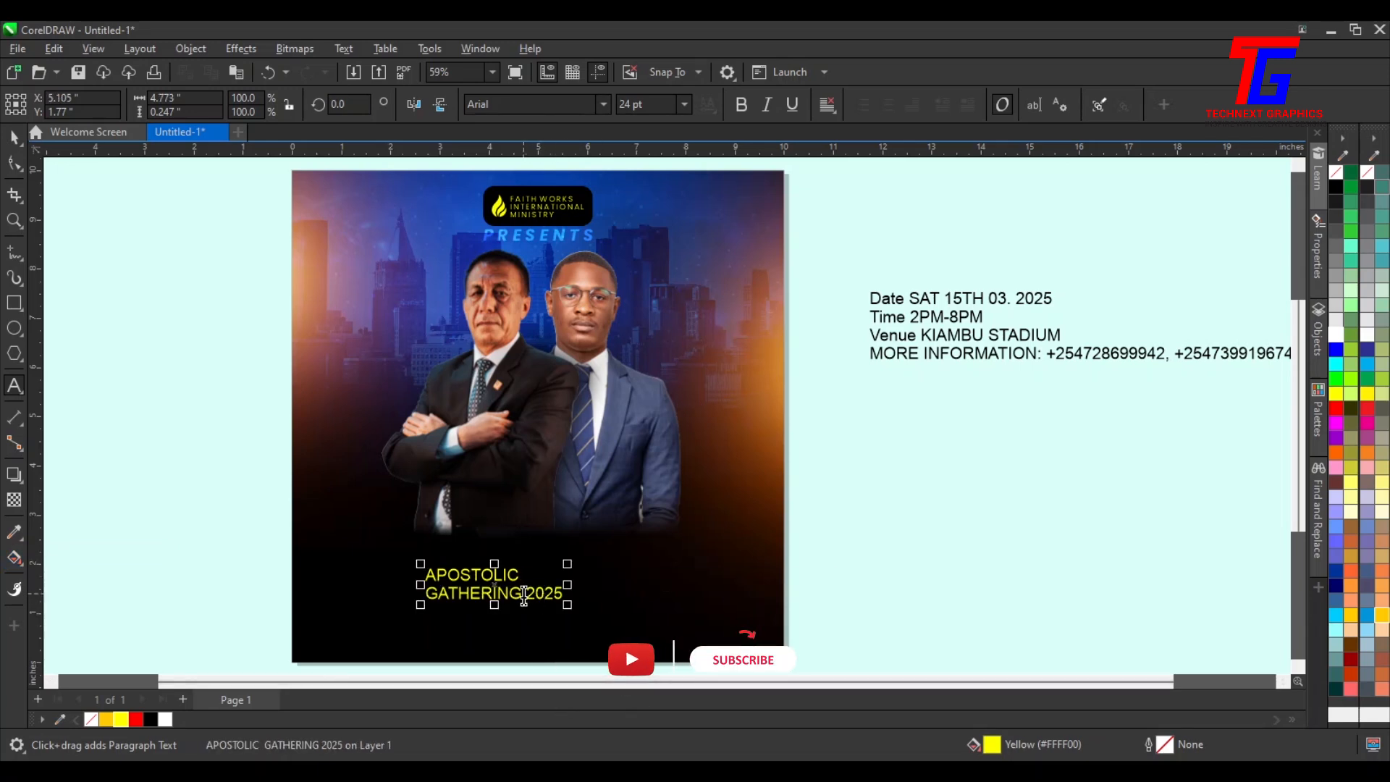
pyautogui.press('Return')
# Break the three-line title apart into separate line objects
pyautogui.hotkey('ctrl', 'space')
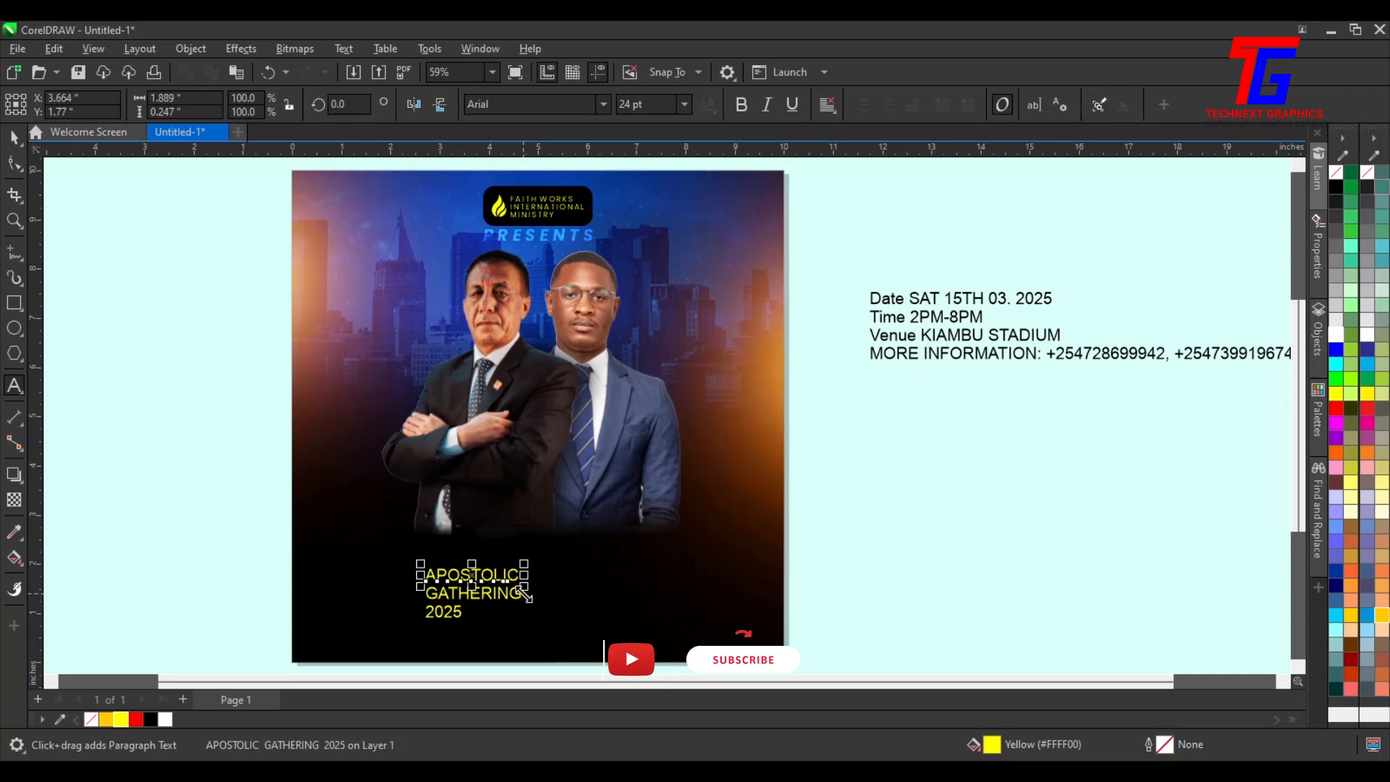
pyautogui.hotkey('ctrl', 'k')
pyautogui.moveTo(435, 630); pyautogui.dragTo(863, 577)
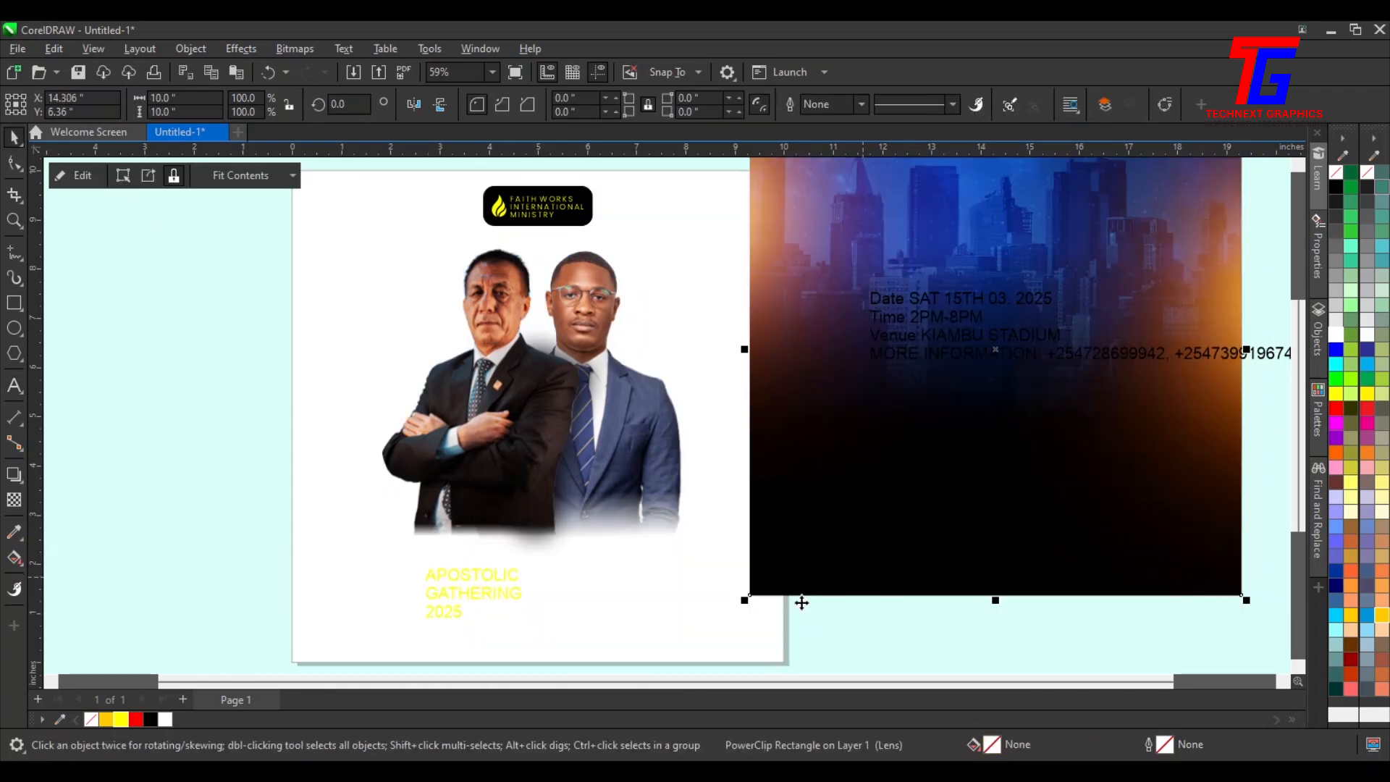
pyautogui.hotkey('ctrl', 'z')
pyautogui.press('Escape')
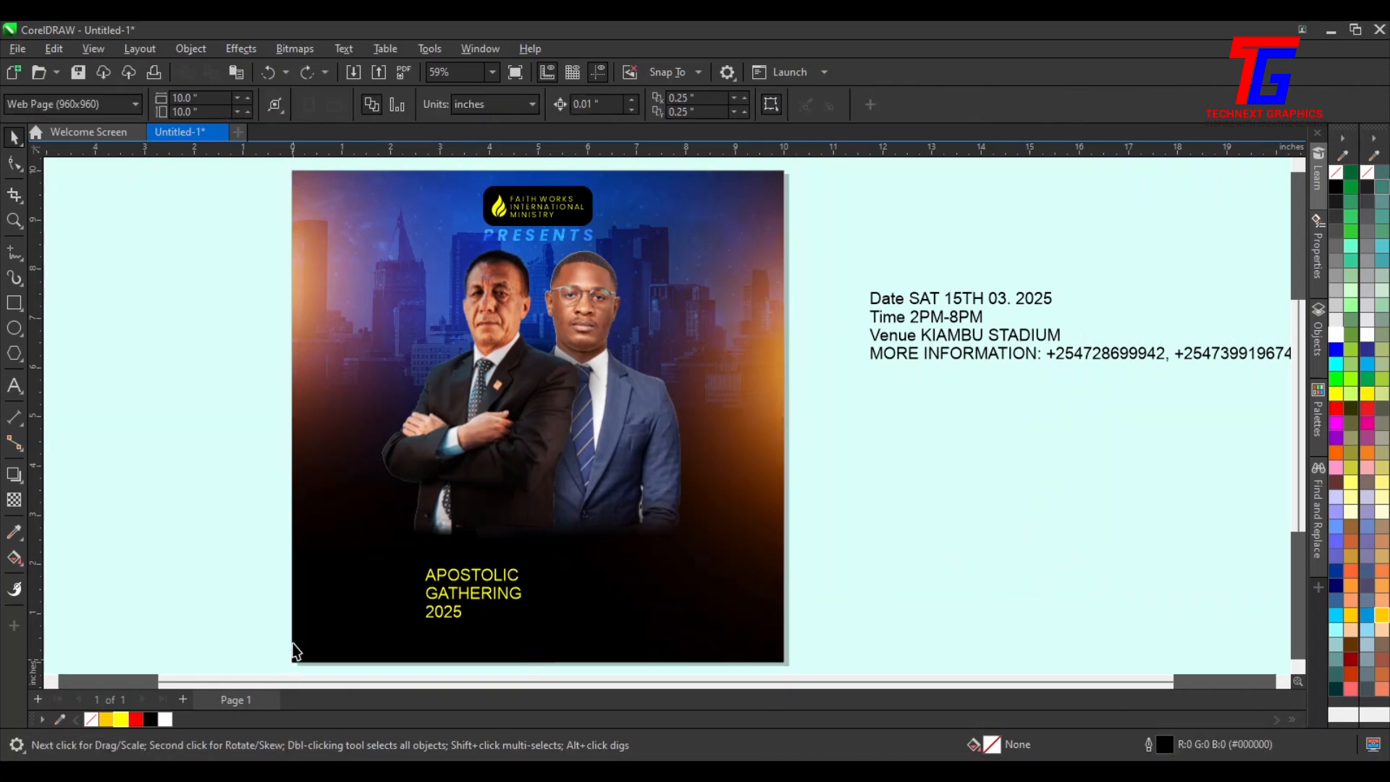
# Move the 2025 line off the flyer and enlarge APOSTOLIC and GATHERING to about 75.7 pt near the flyer's bottom
pyautogui.moveTo(443, 622); pyautogui.dragTo(998, 515)
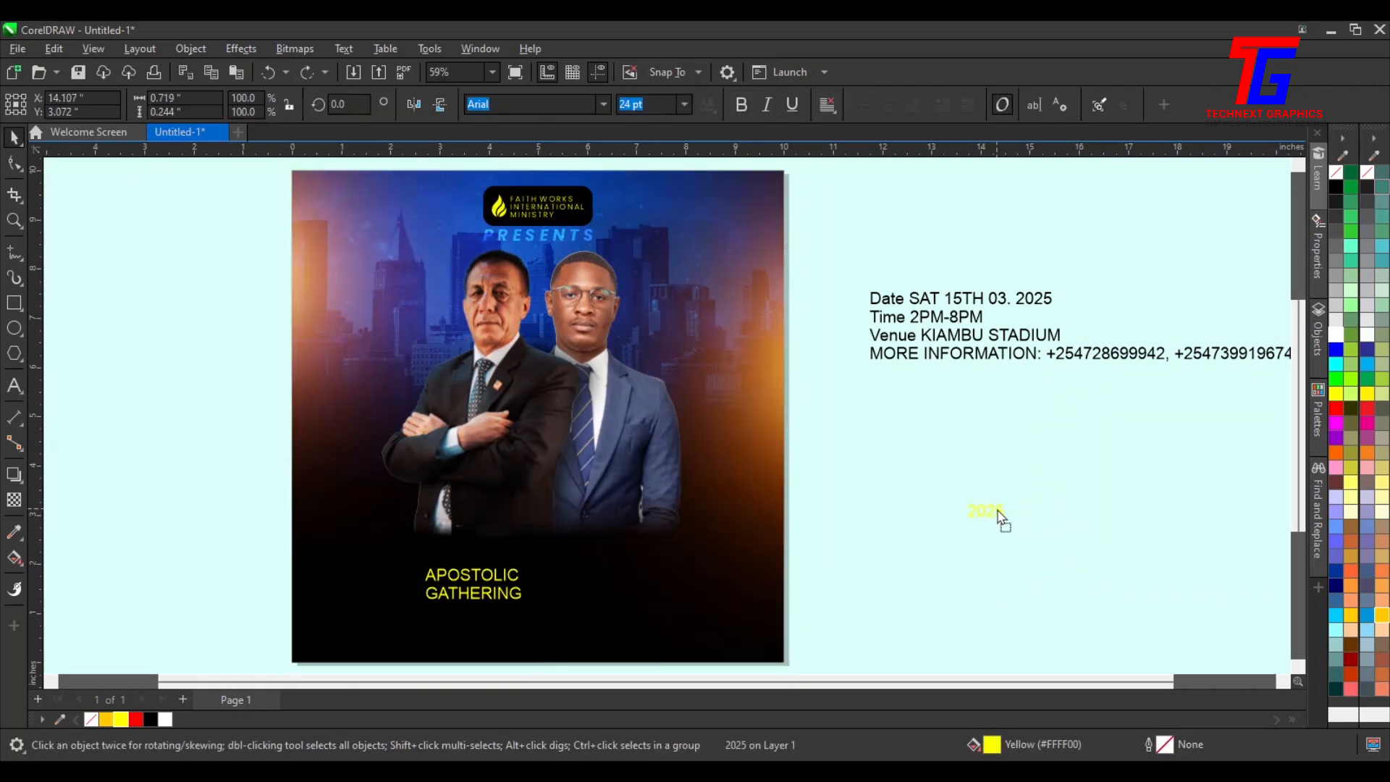
pyautogui.moveTo(273, 534); pyautogui.dragTo(731, 640)
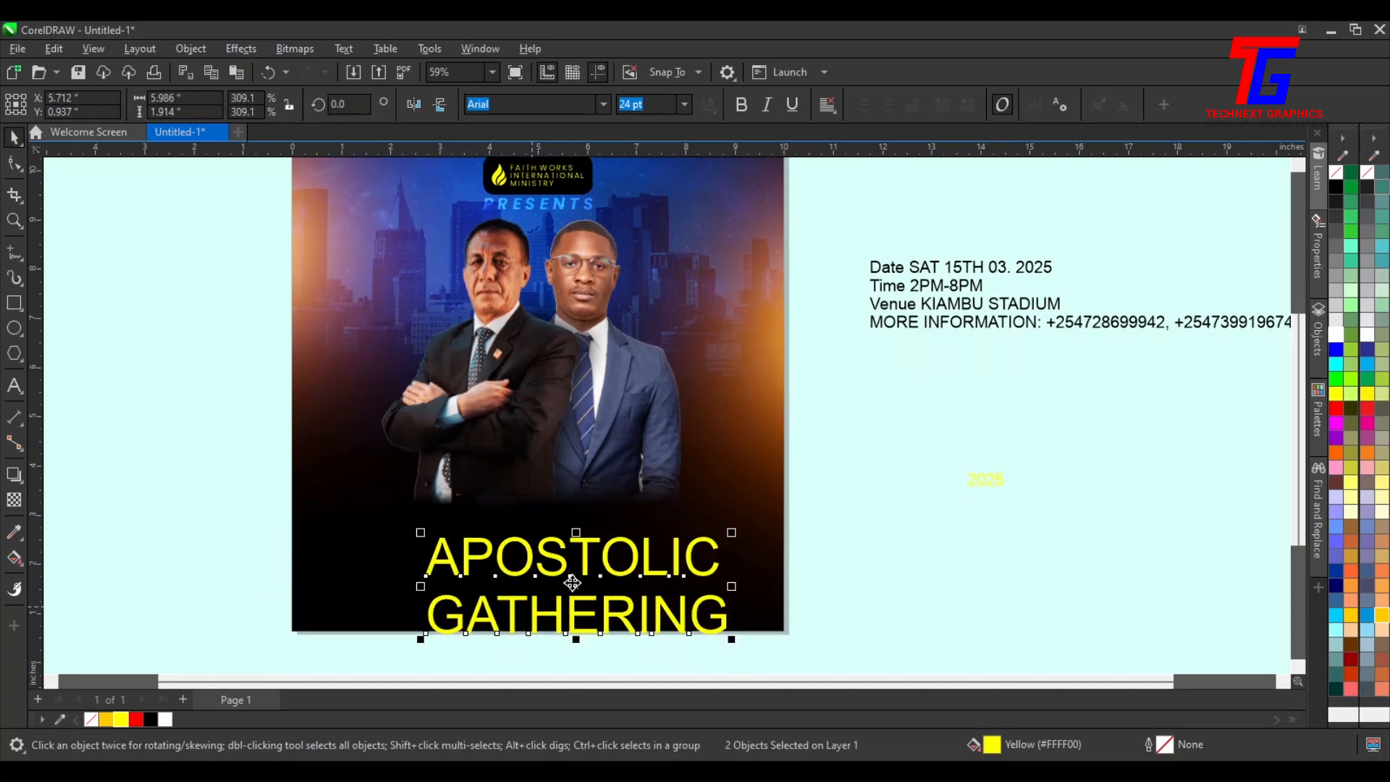
pyautogui.moveTo(566, 573); pyautogui.dragTo(515, 533)
pyautogui.moveTo(539, 539); pyautogui.dragTo(527, 519)
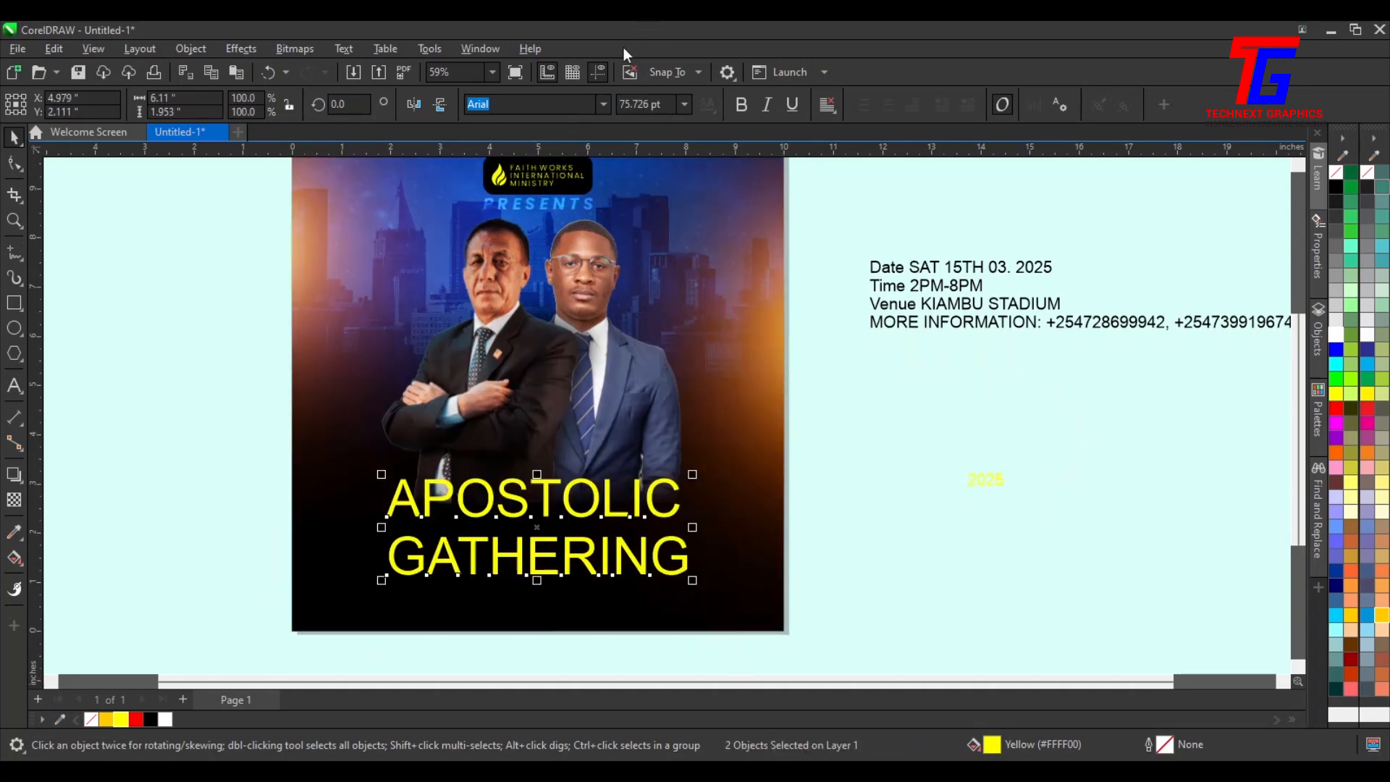
# Try to set both title lines to the Android Assassin font
pyautogui.click(602, 104)
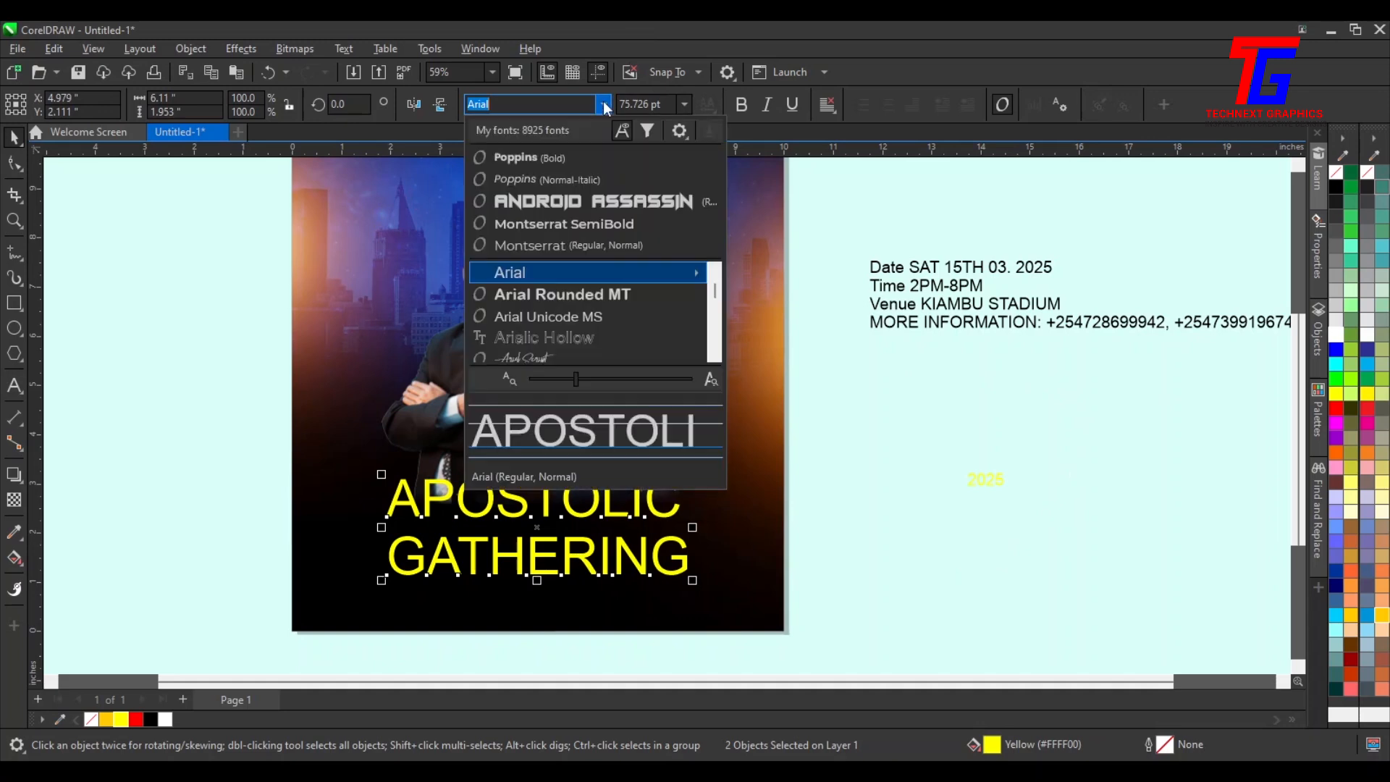
pyautogui.click(598, 210)
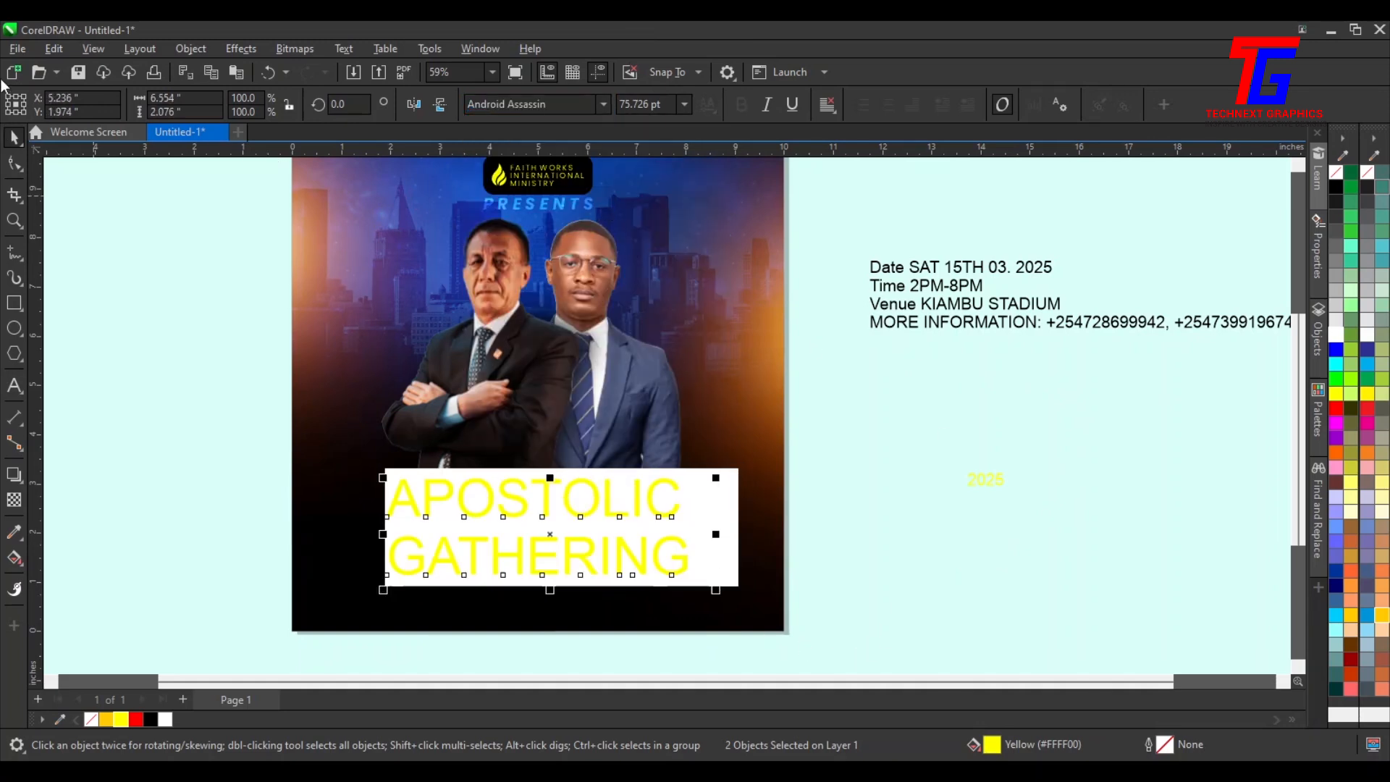
pyautogui.click(143, 347)
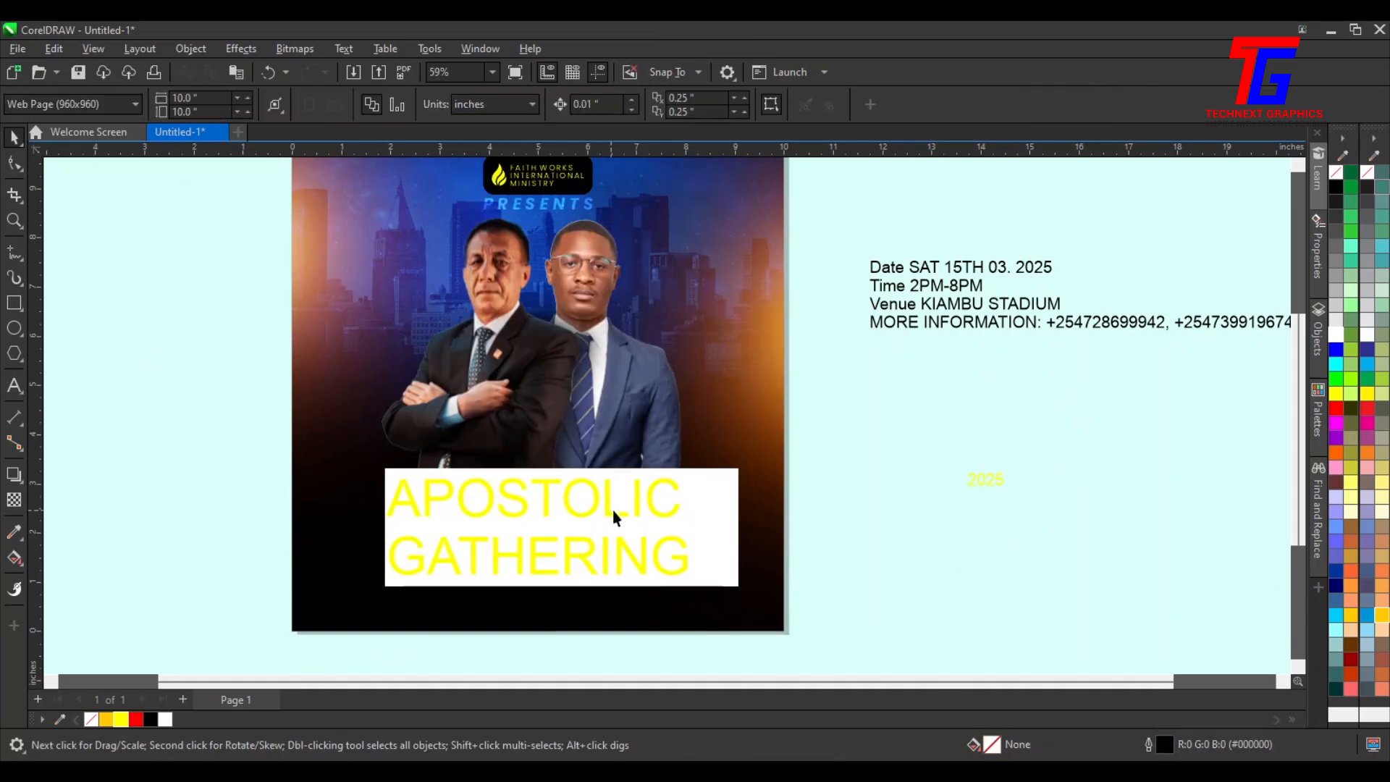
pyautogui.click(638, 504)
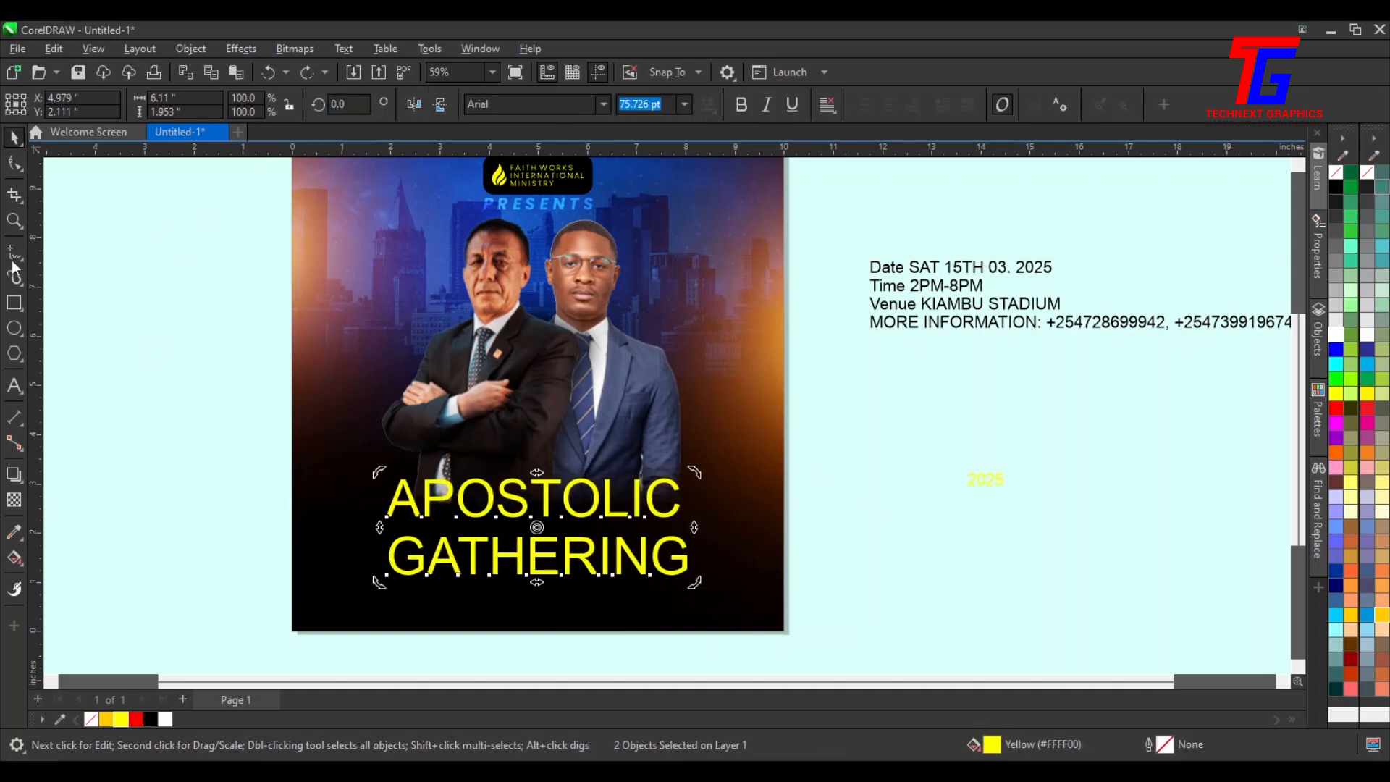
pyautogui.click(81, 292)
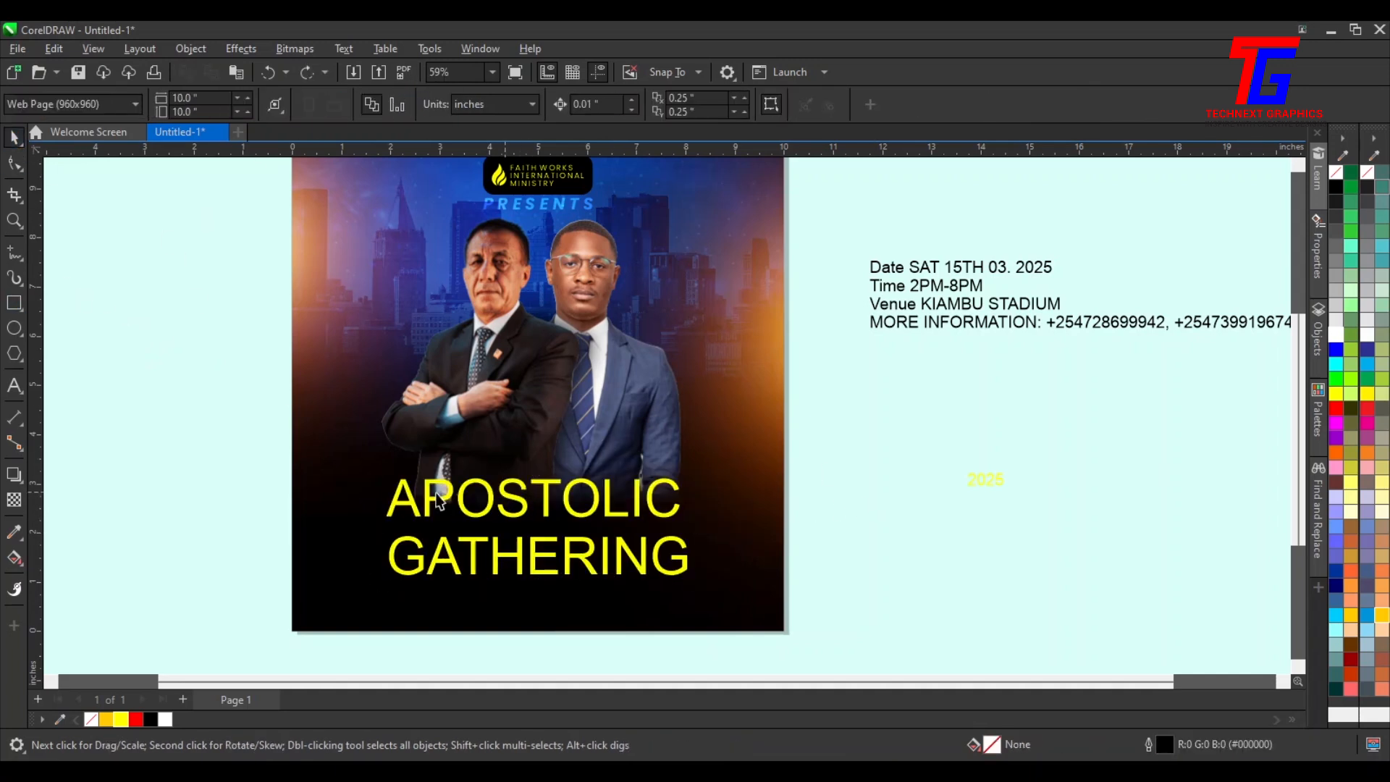
# Set the APOSTOLIC line to the Android Assassin font
pyautogui.click(529, 506)
pyautogui.click(594, 108)
pyautogui.click(605, 106)
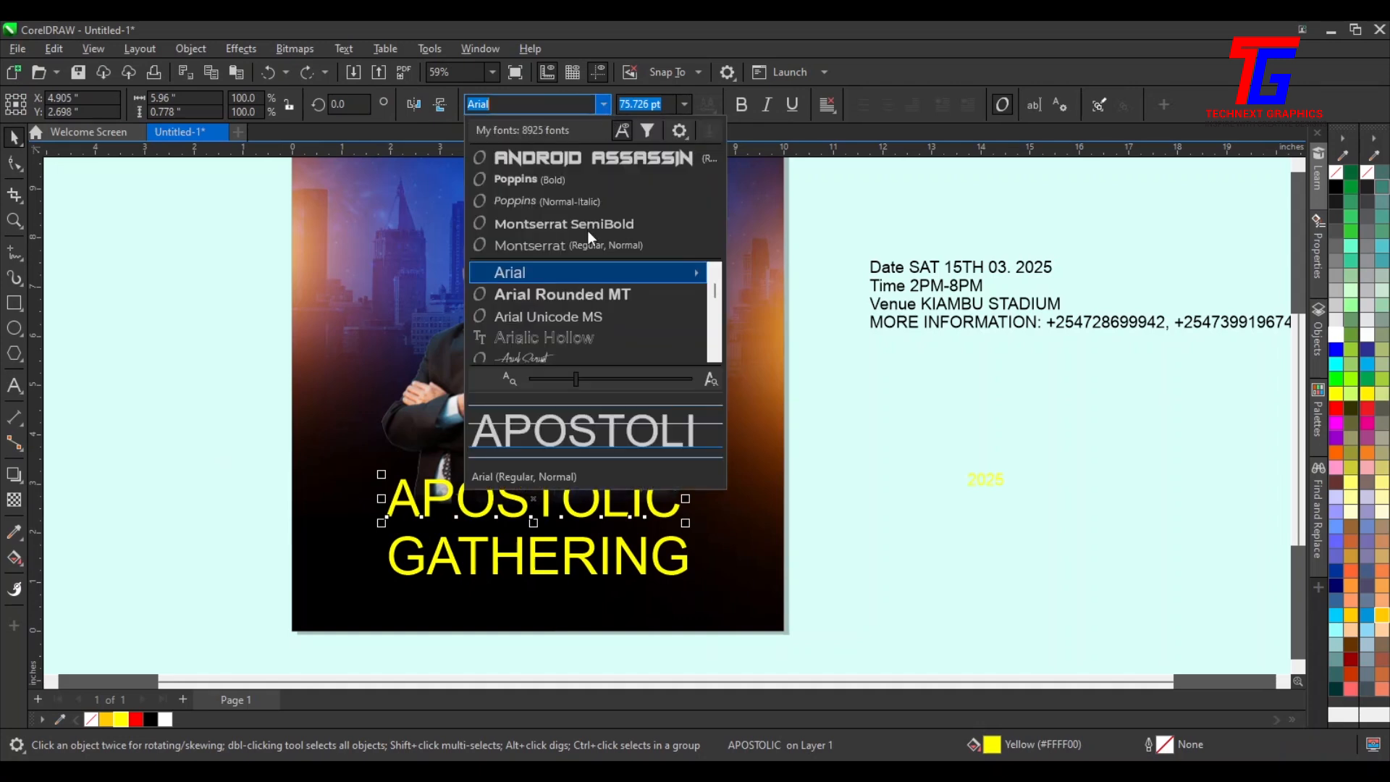
pyautogui.click(606, 162)
# Set the GATHERING line to the Android Assassin font and select both title lines
pyautogui.click(687, 572)
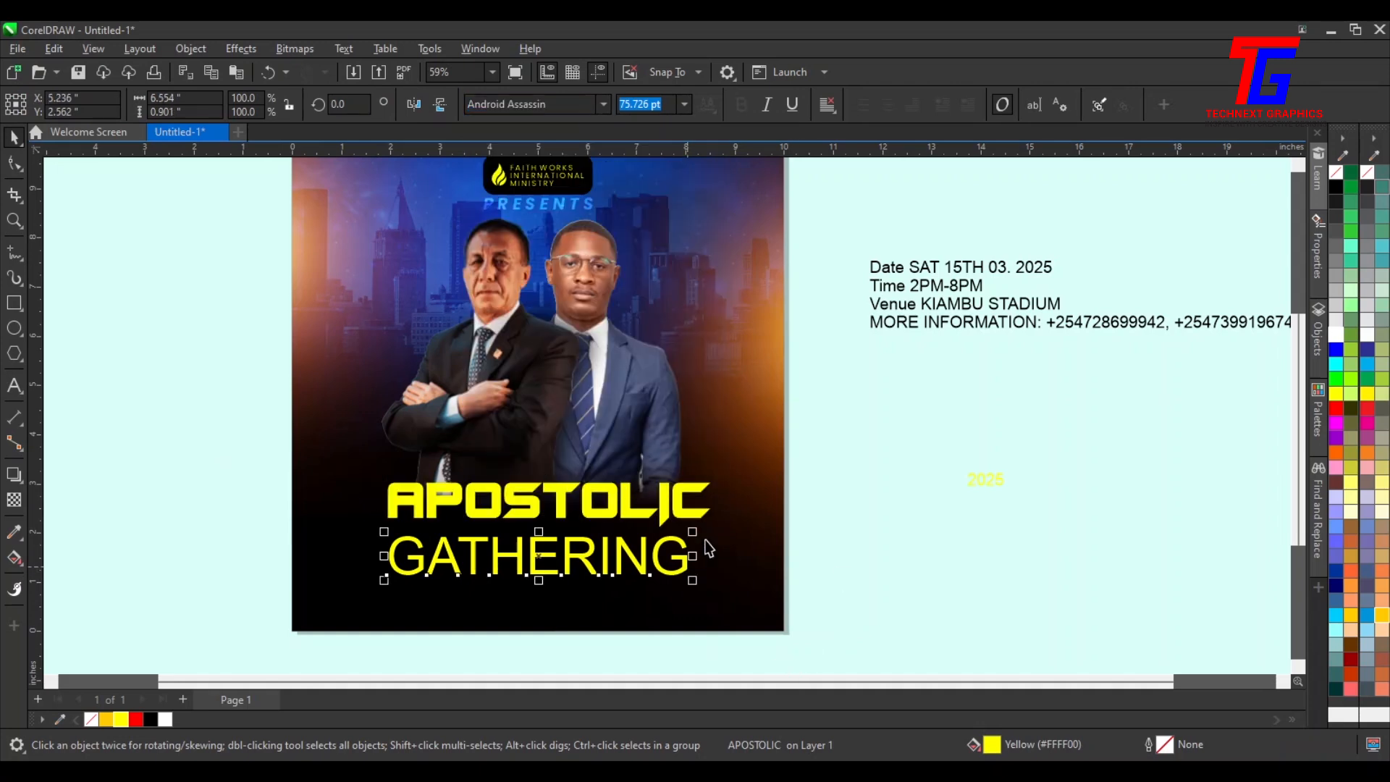
pyautogui.click(603, 107)
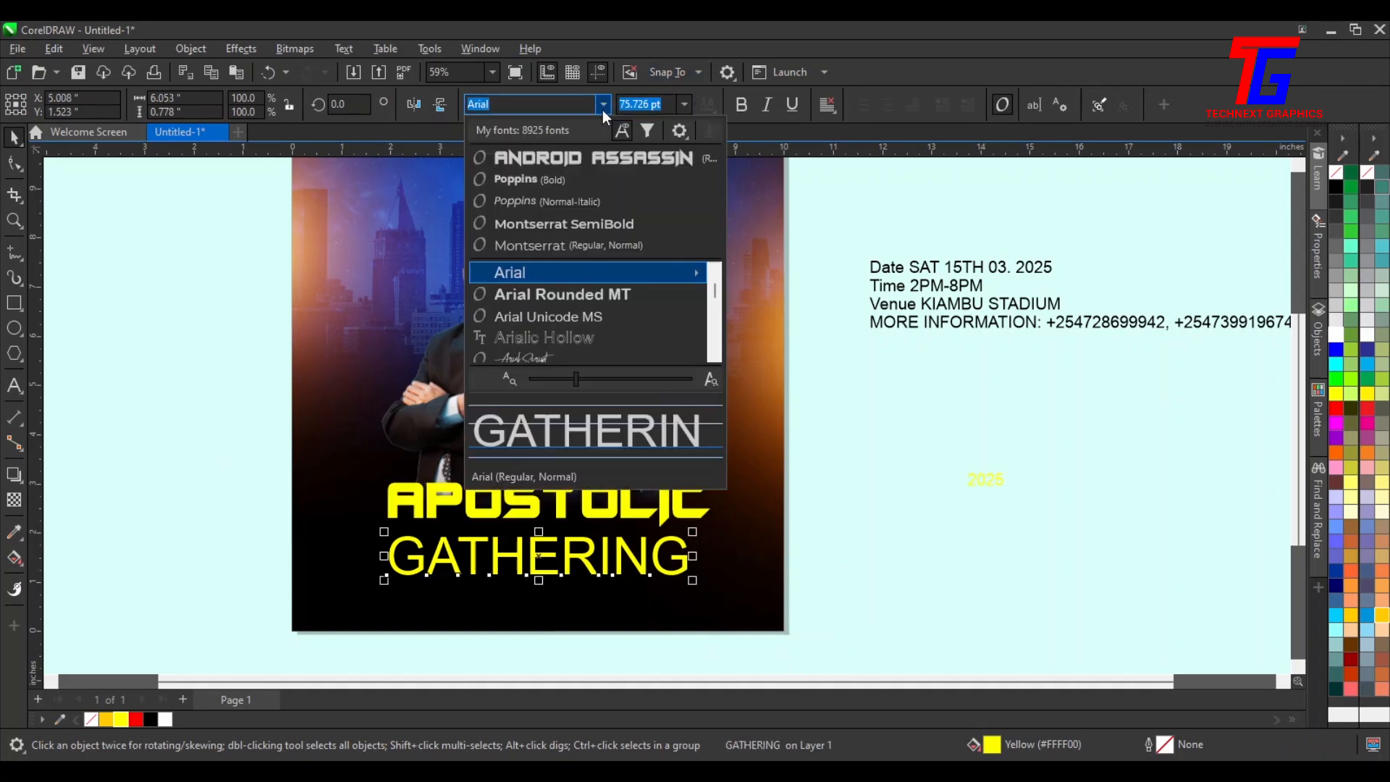
pyautogui.click(586, 156)
pyautogui.moveTo(685, 557); pyautogui.dragTo(289, 608)
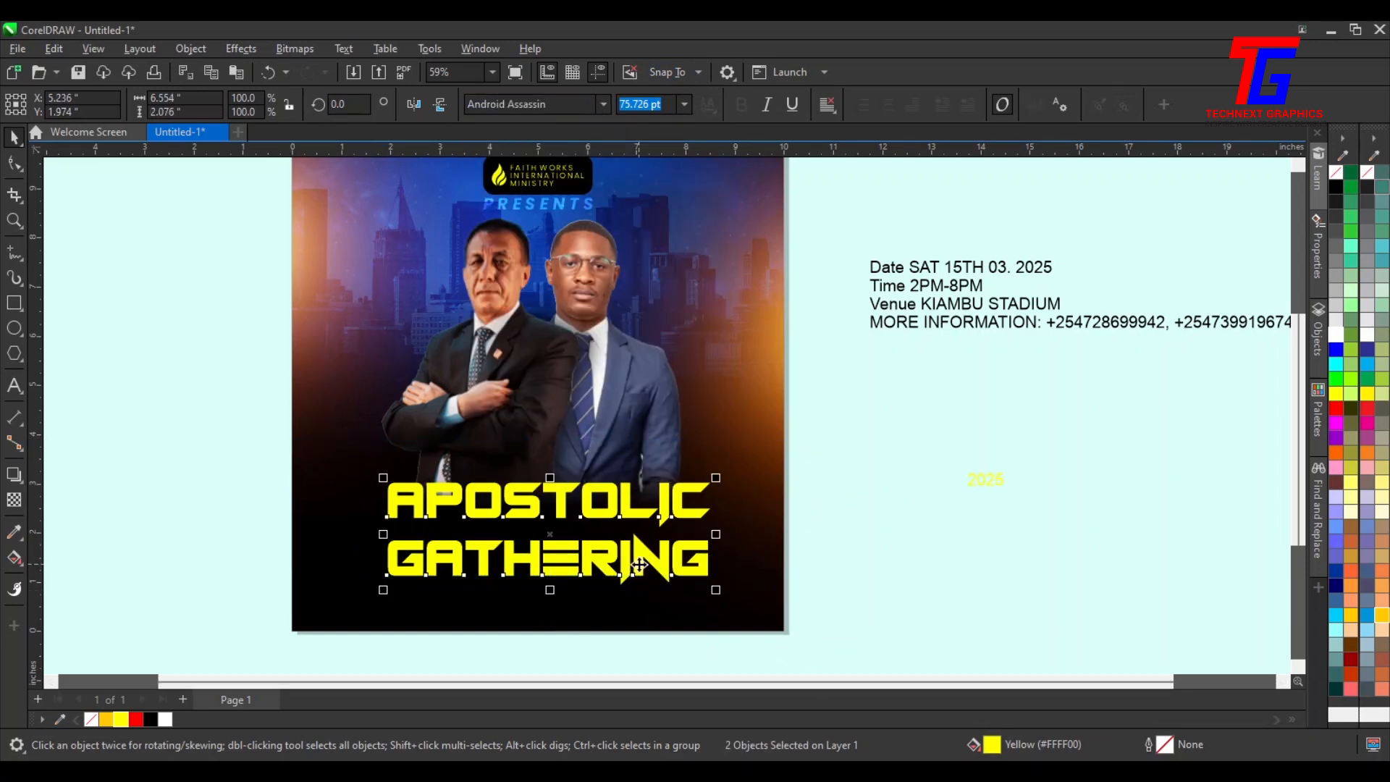
# Nudge the GATHERING line upward to tighten its spacing below APOSTOLIC
pyautogui.click(861, 513)
pyautogui.click(684, 567)
pyautogui.press('Up')
pyautogui.press('Up')
pyautogui.press('Up')
pyautogui.press('Up')
pyautogui.press('Up')
pyautogui.press('Up')
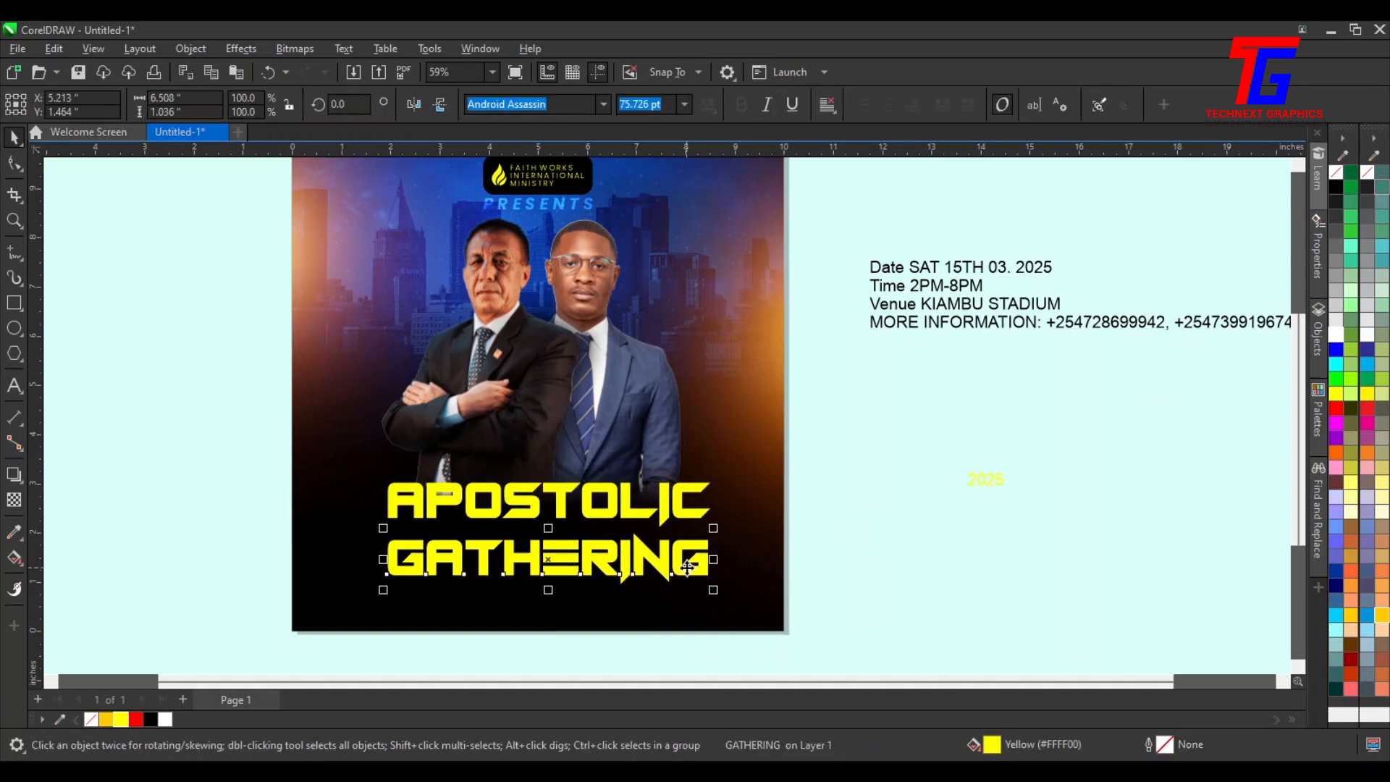
pyautogui.press('Up')
pyautogui.press('Up')
pyautogui.press('Up')
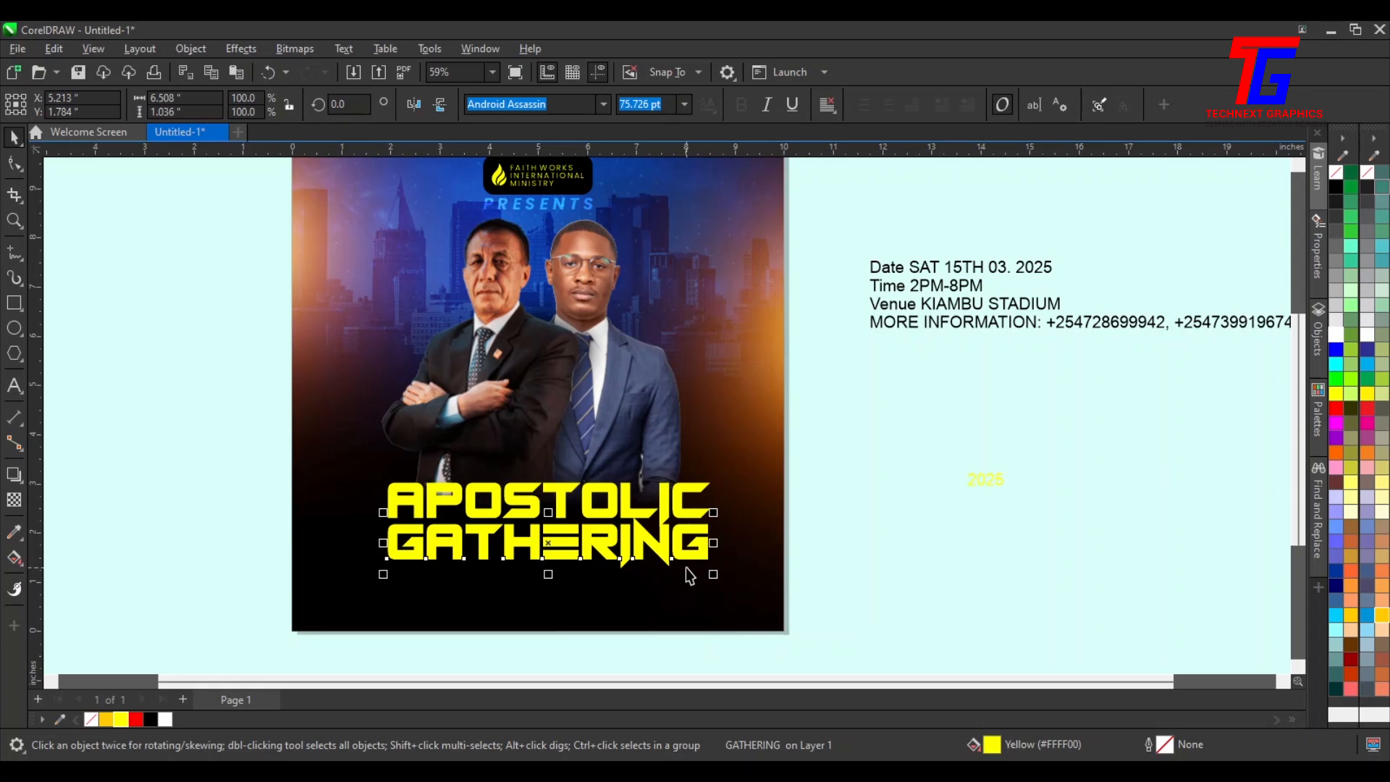
pyautogui.press('Down')
pyautogui.press('Down')
pyautogui.press('Down')
pyautogui.press('Down')
pyautogui.press('Down')
pyautogui.press('Down')
pyautogui.press('Down')
pyautogui.press('Down')
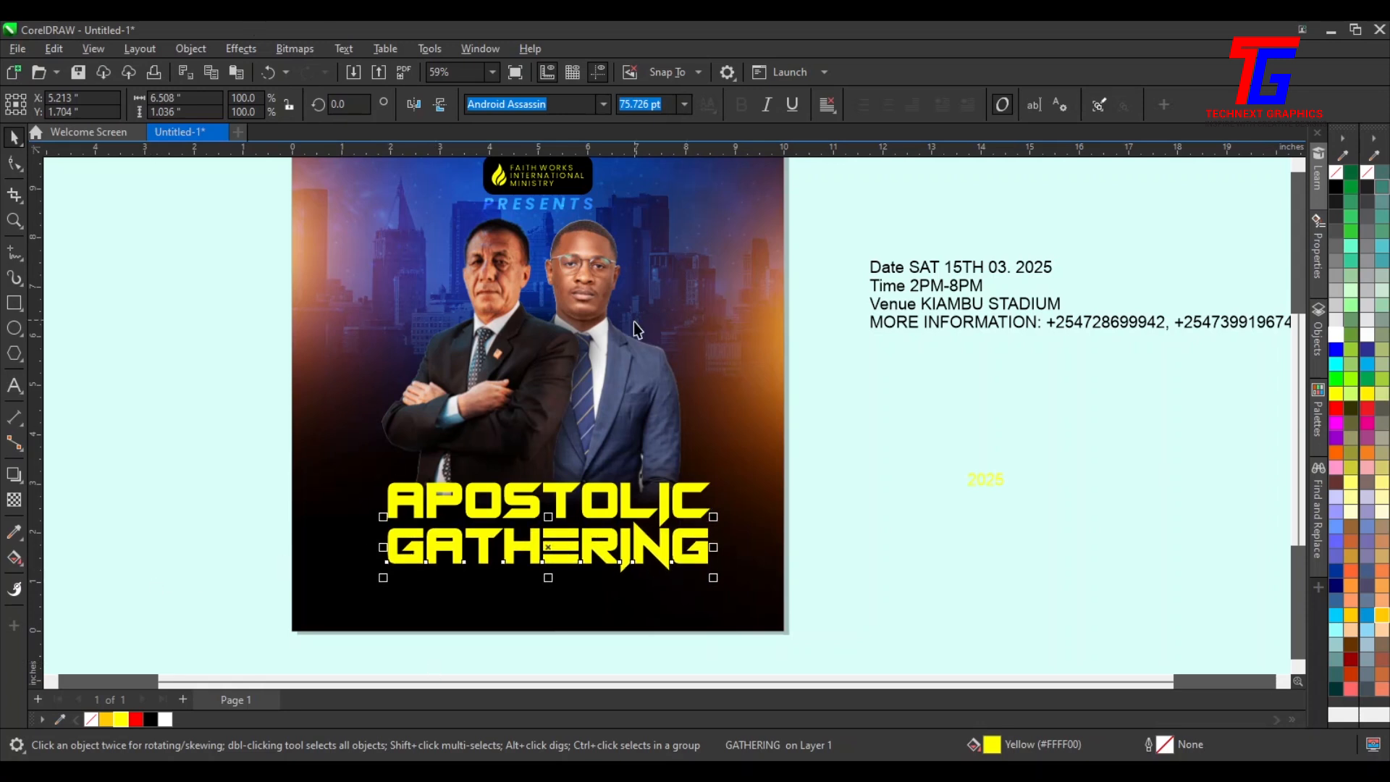
# Scale the businessmen photo group down to about 82% and nudge it slightly upward
pyautogui.click(512, 334)
pyautogui.click(513, 333)
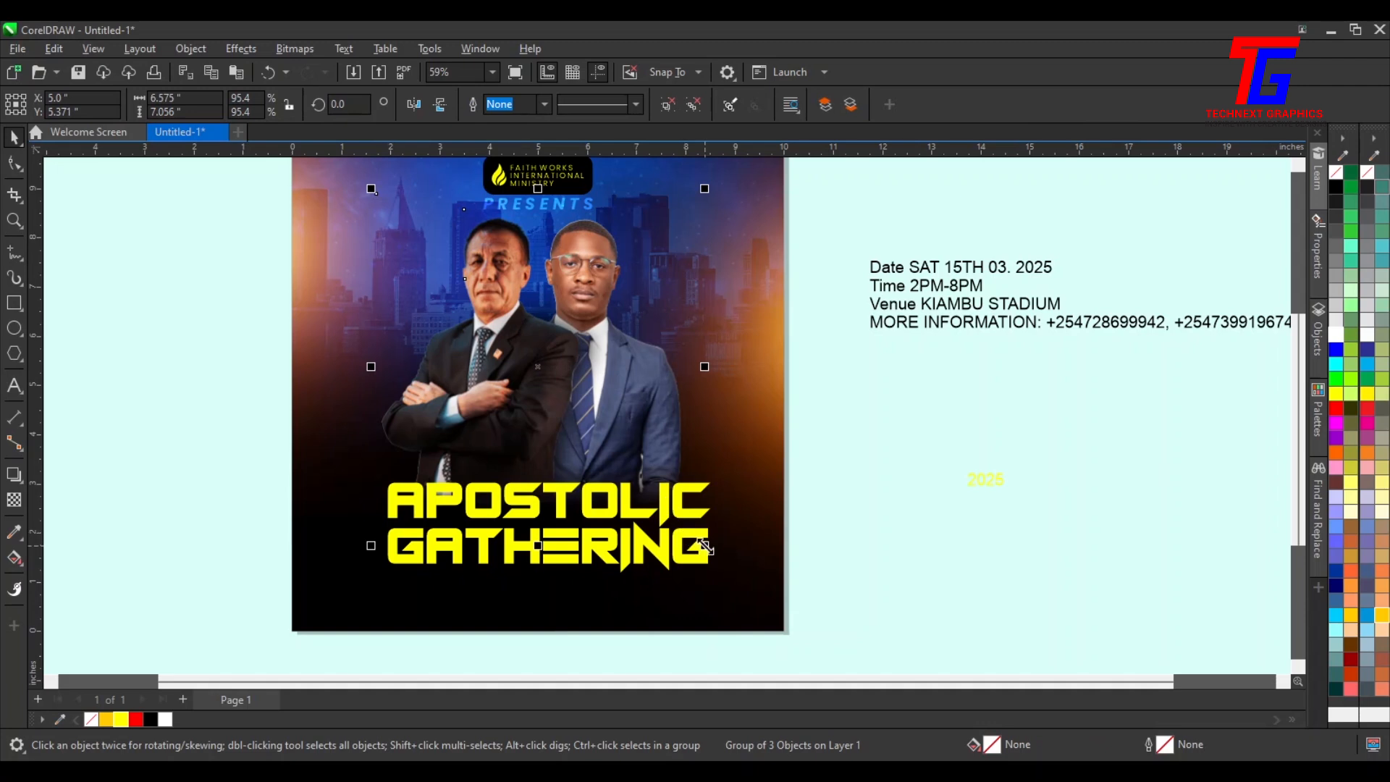
pyautogui.moveTo(704, 547); pyautogui.dragTo(785, 624)
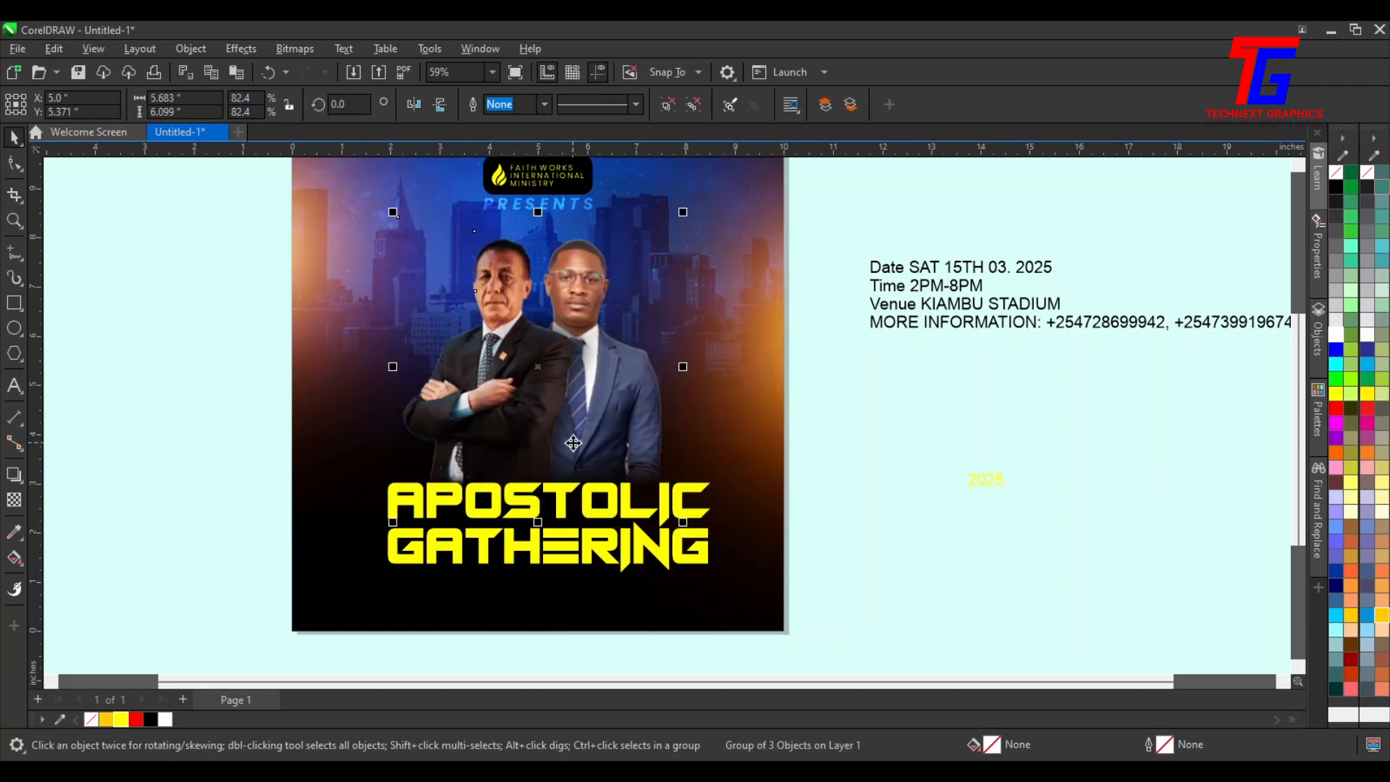
pyautogui.press('Up')
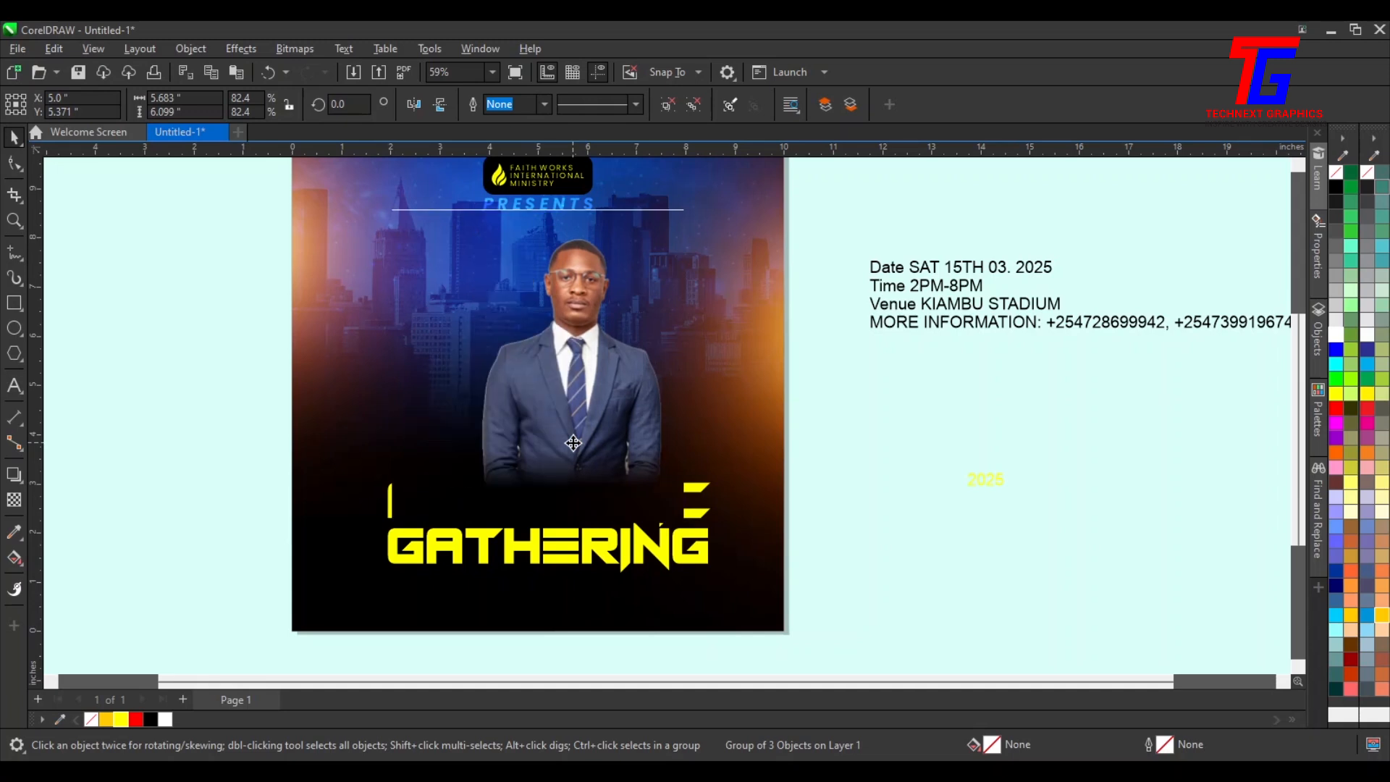
pyautogui.press('Up')
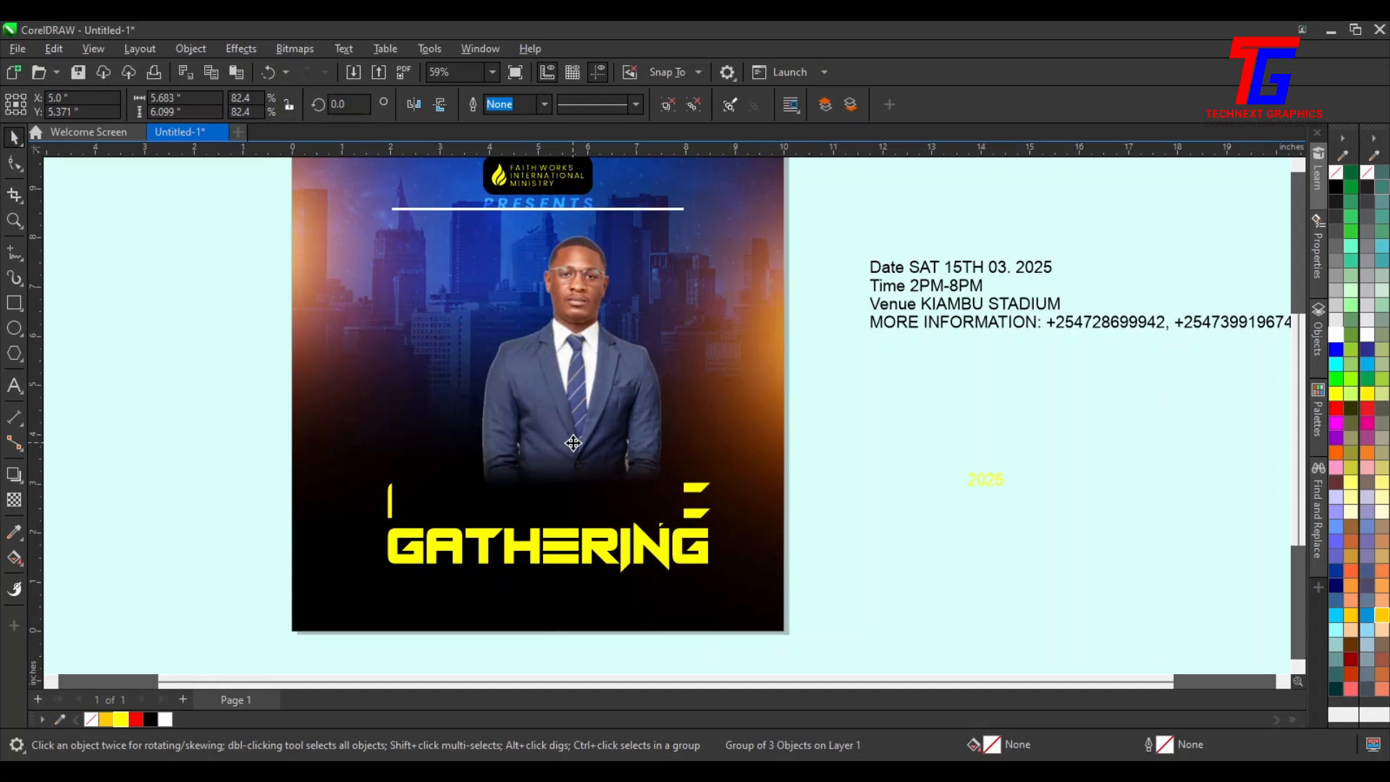
pyautogui.click(1023, 487)
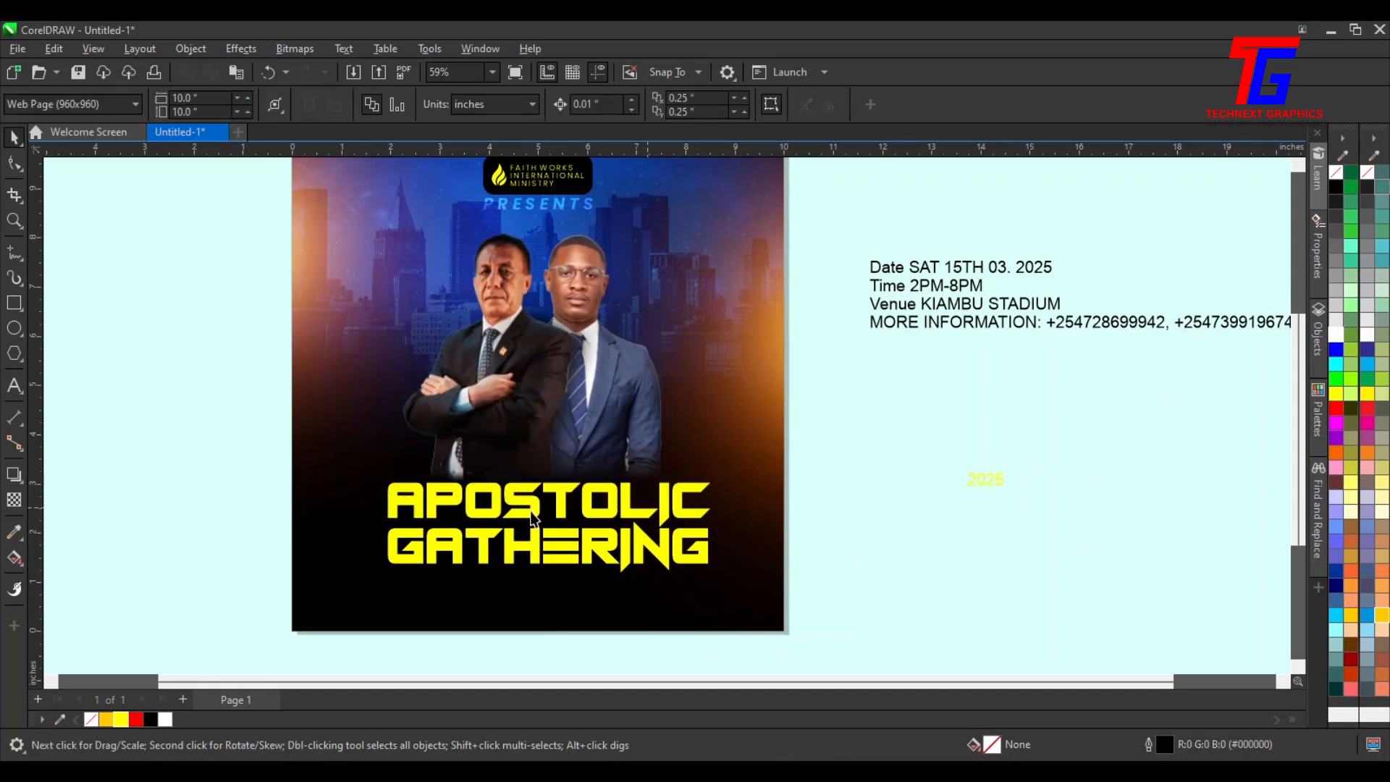
# Center both title lines horizontally on the flyer and move them up closer to the photos
pyautogui.moveTo(263, 471); pyautogui.dragTo(740, 585)
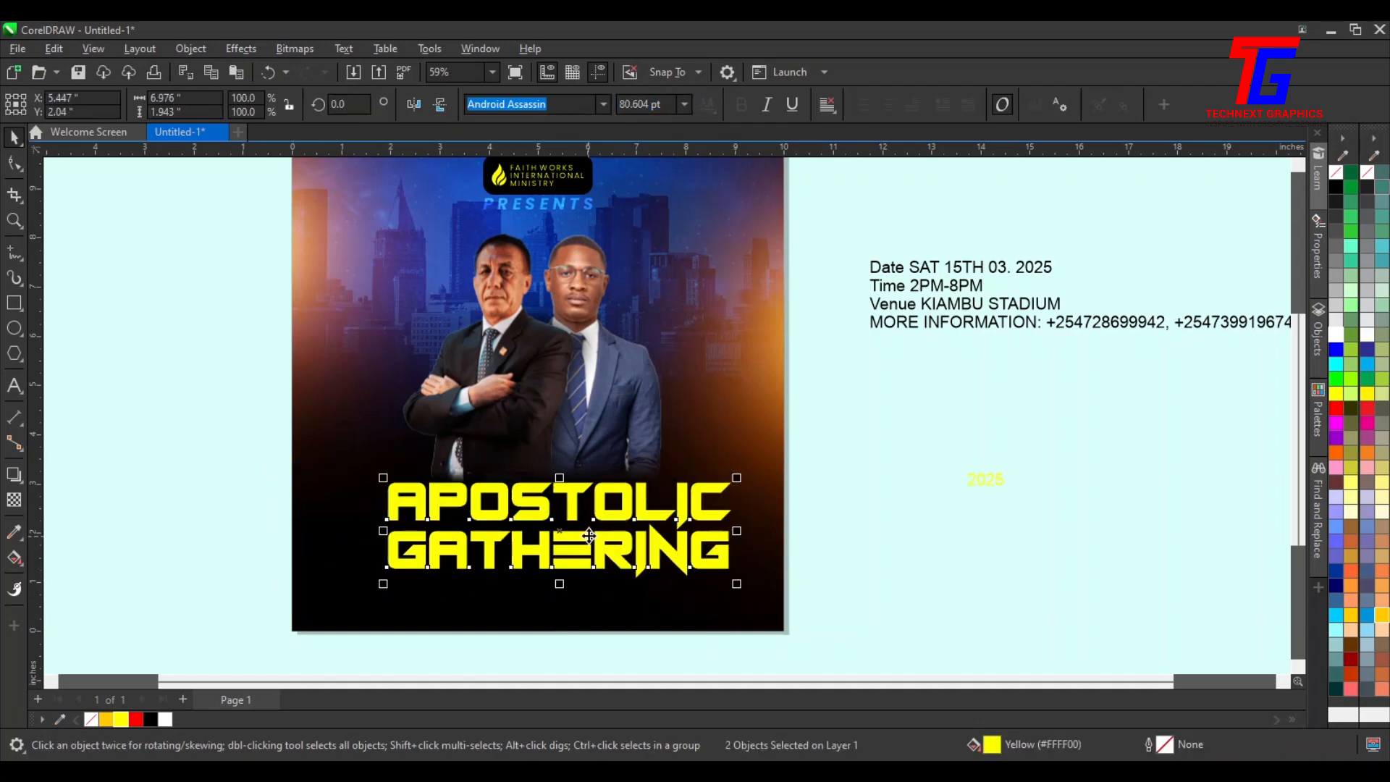
pyautogui.keyDown('shift'); pyautogui.click(579, 619); pyautogui.keyUp('shift')
pyautogui.press('c')
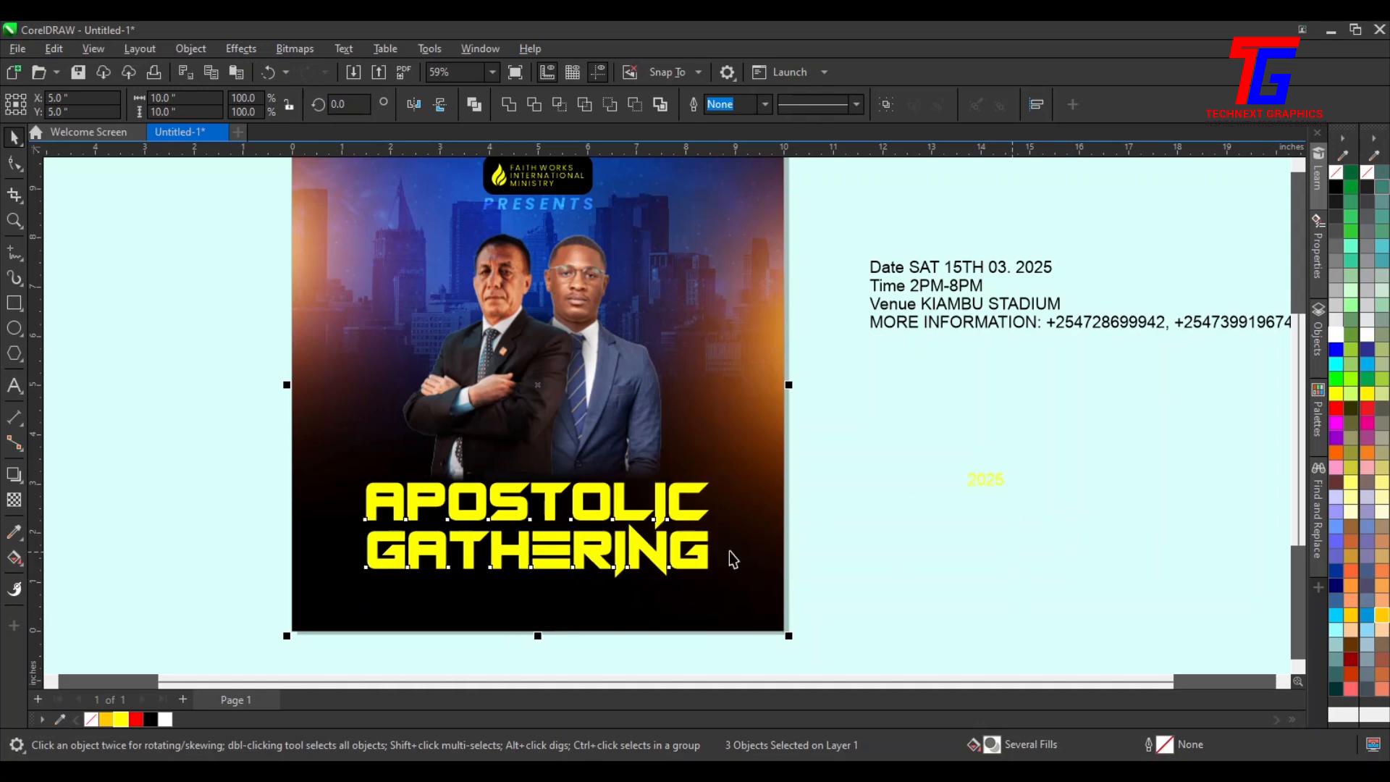
pyautogui.press('Escape')
pyautogui.moveTo(803, 461); pyautogui.dragTo(347, 596)
pyautogui.moveTo(540, 531); pyautogui.dragTo(537, 495)
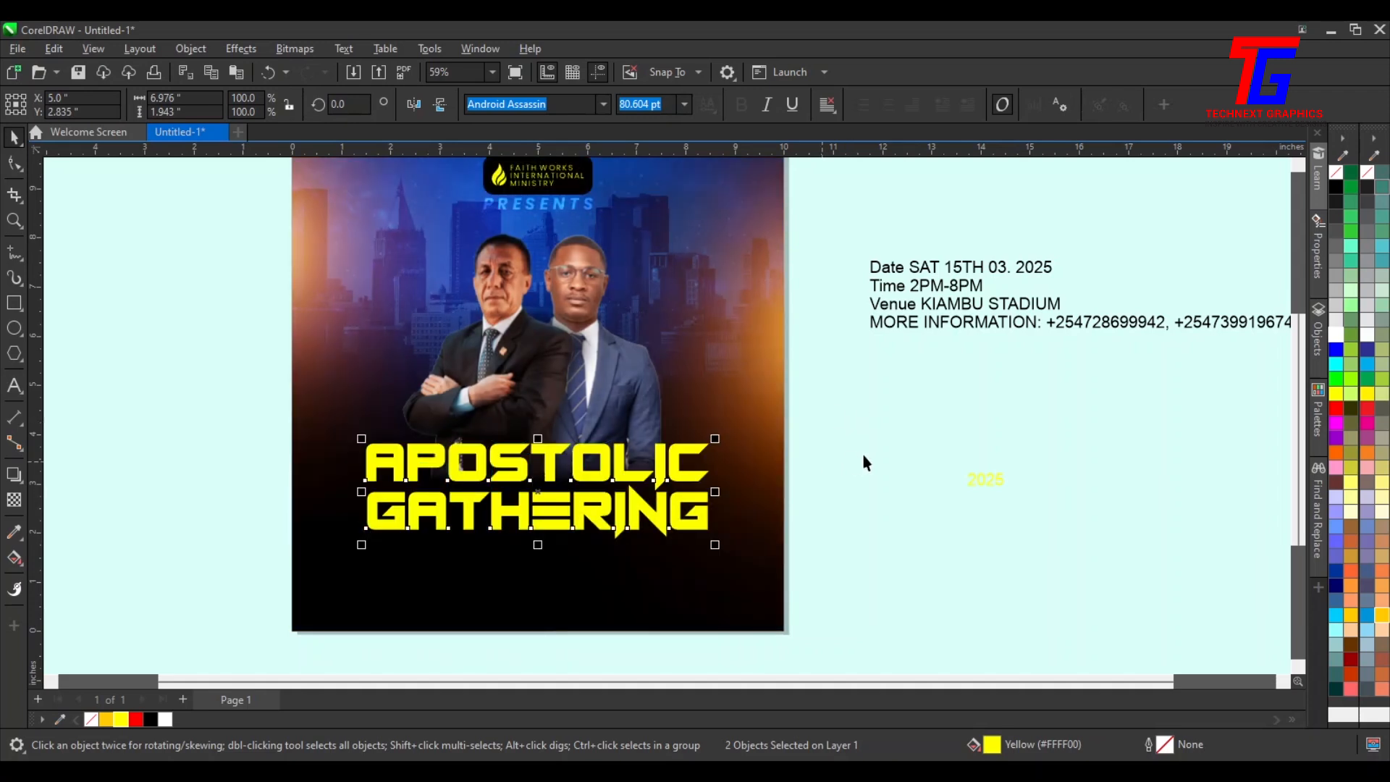
pyautogui.click(848, 500)
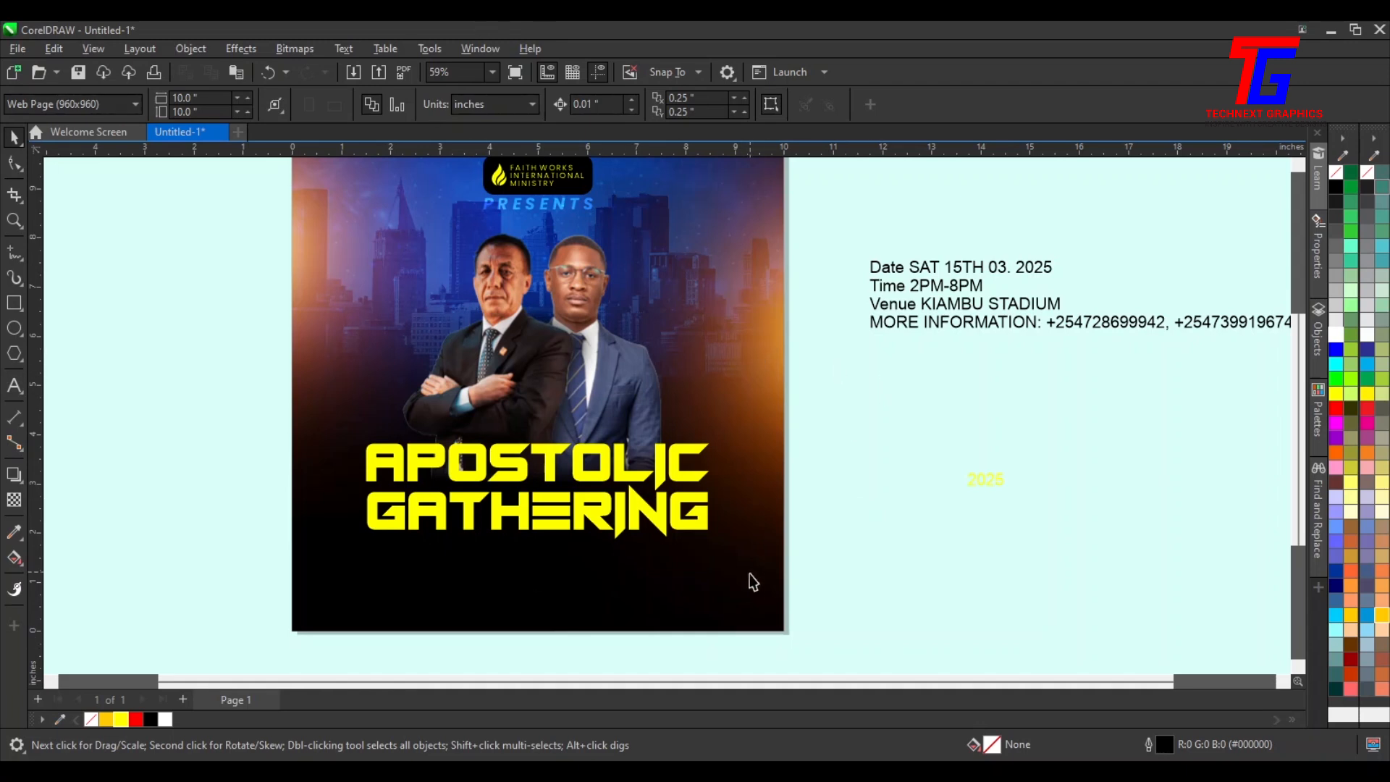
# Zoom into the title and fill both title lines with Deep Yellow
pyautogui.press('z')
pyautogui.moveTo(316, 373); pyautogui.dragTo(810, 590)
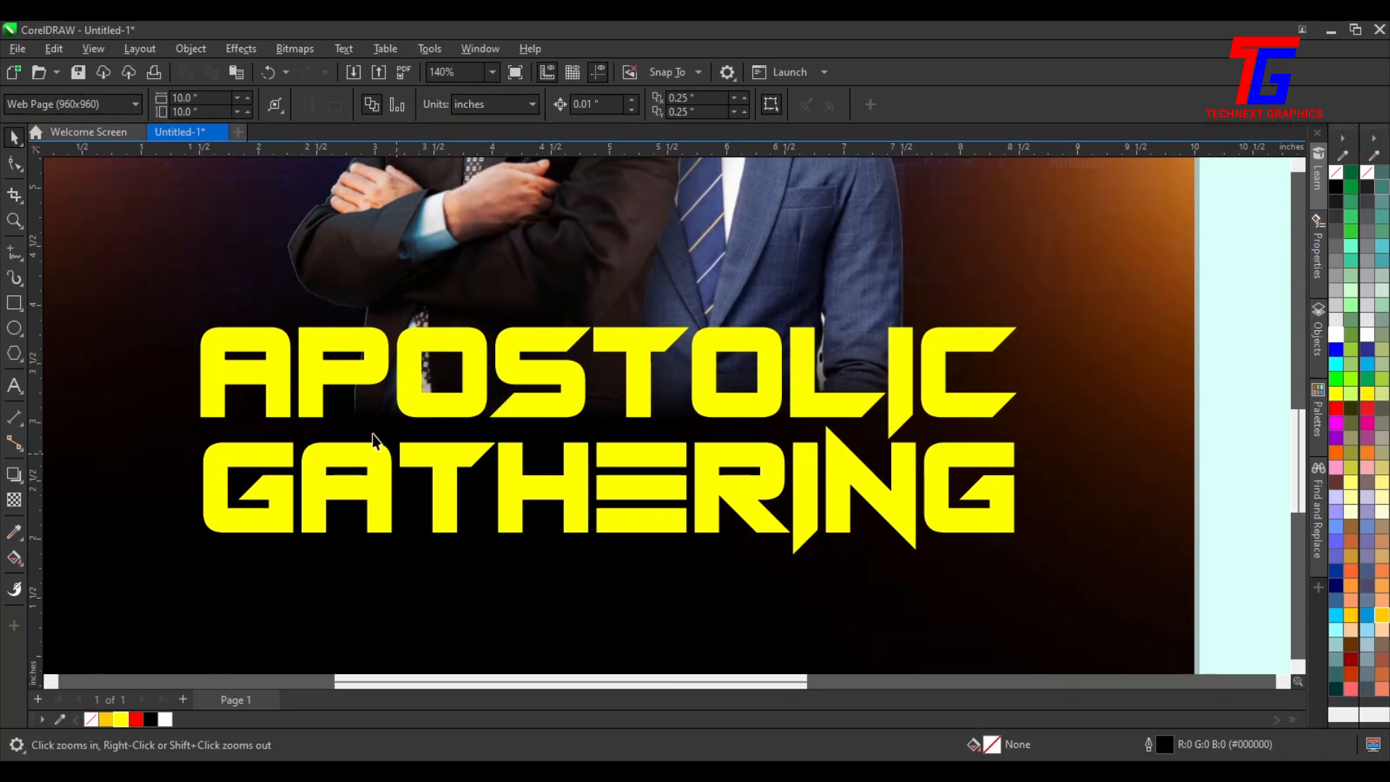
pyautogui.moveTo(1252, 244); pyautogui.dragTo(254, 591)
pyautogui.click(103, 721)
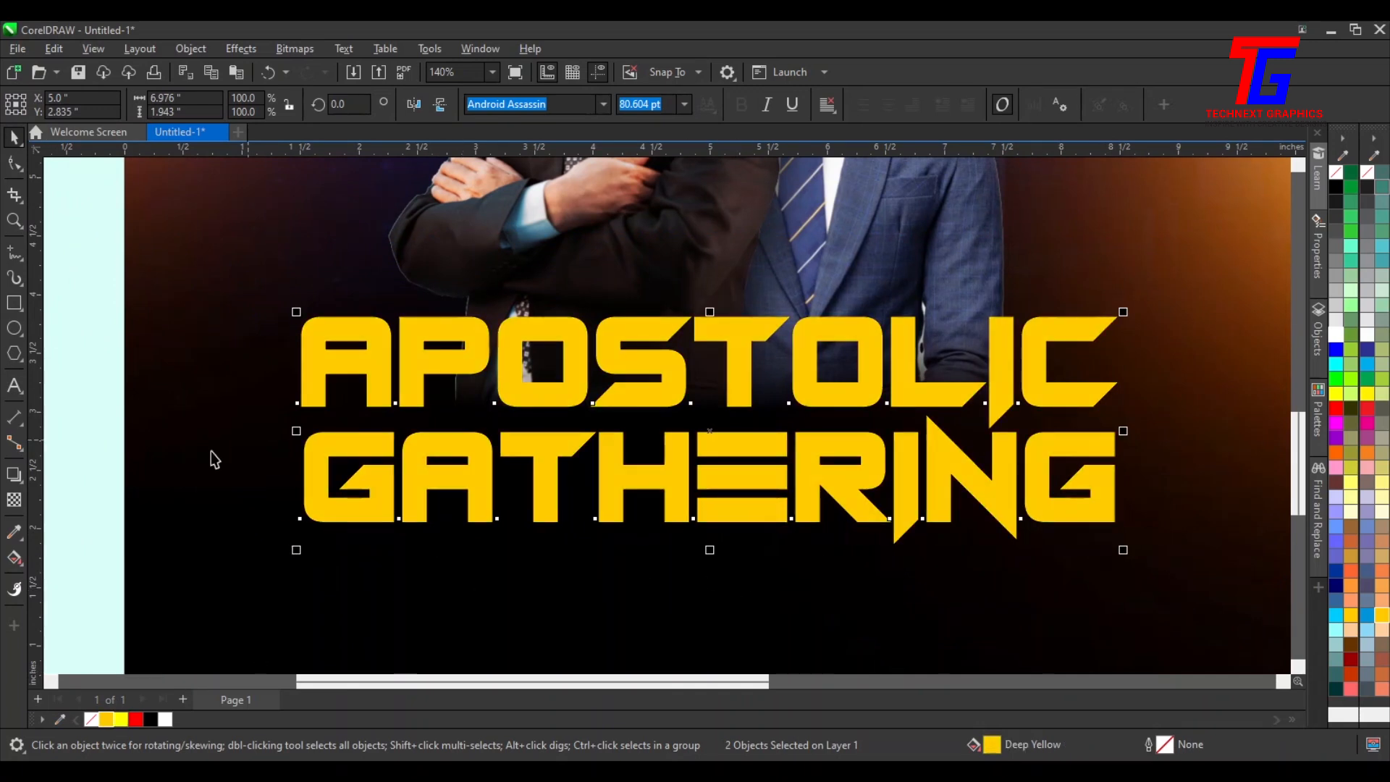
pyautogui.click(120, 719)
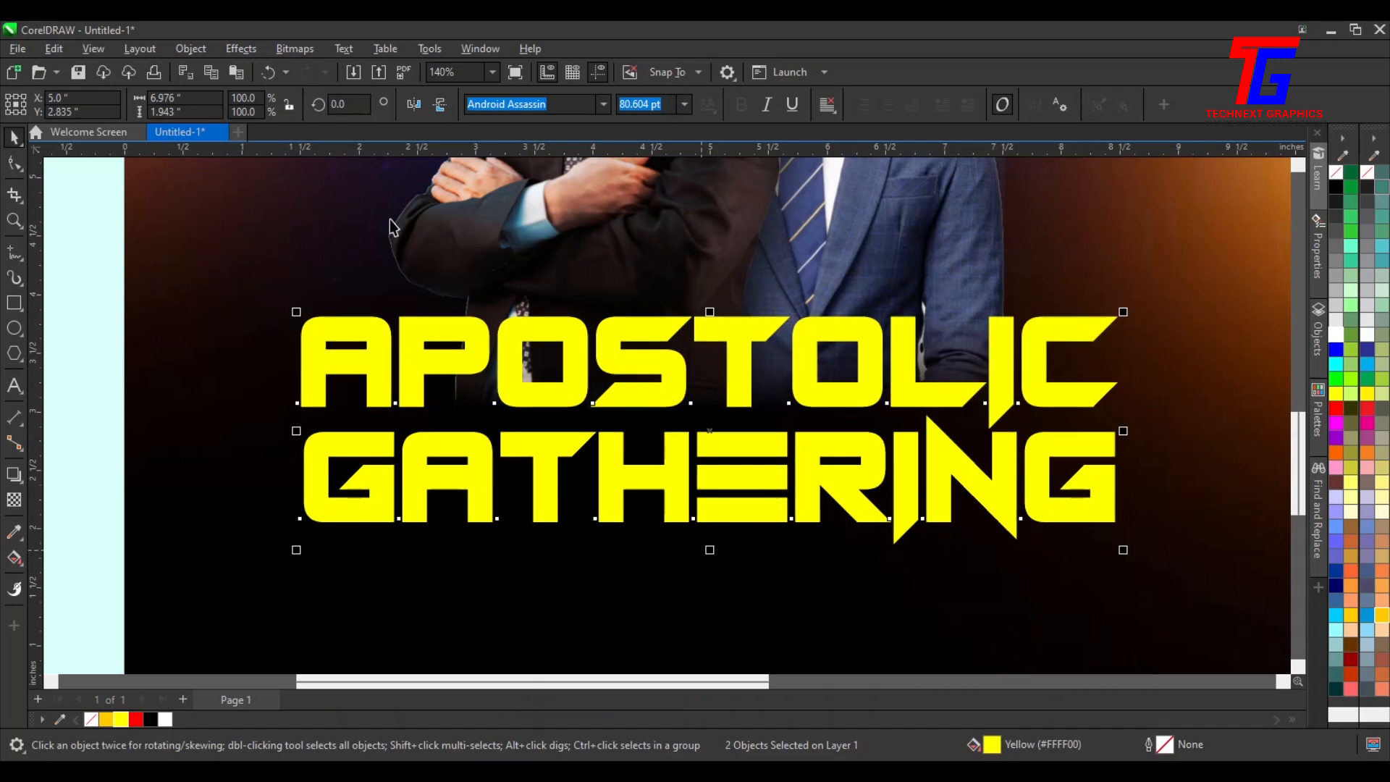
pyautogui.click(105, 718)
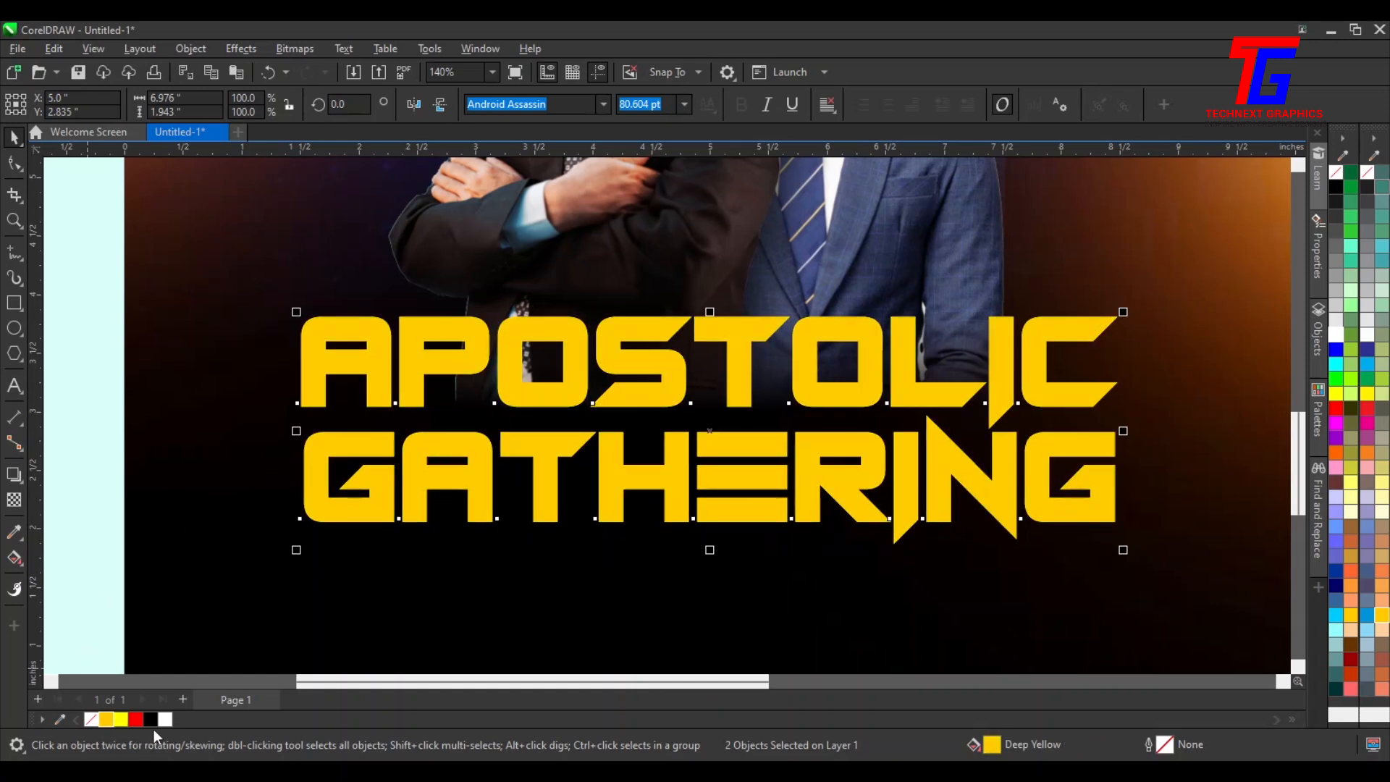
# Offset the copied title lines slightly right and up, then fill them red
pyautogui.press('Right')
pyautogui.press('Right')
pyautogui.press('Right')
pyautogui.press('Right')
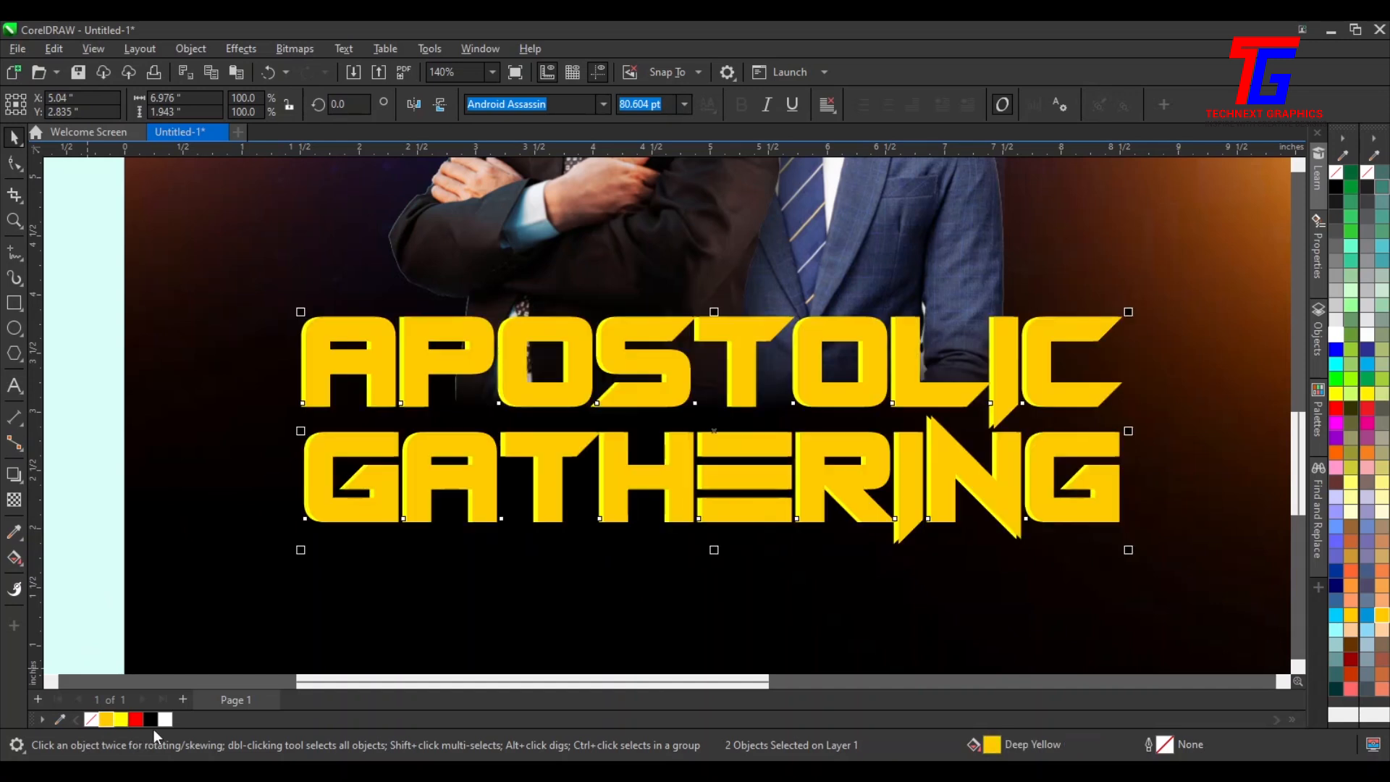
pyautogui.press('Right')
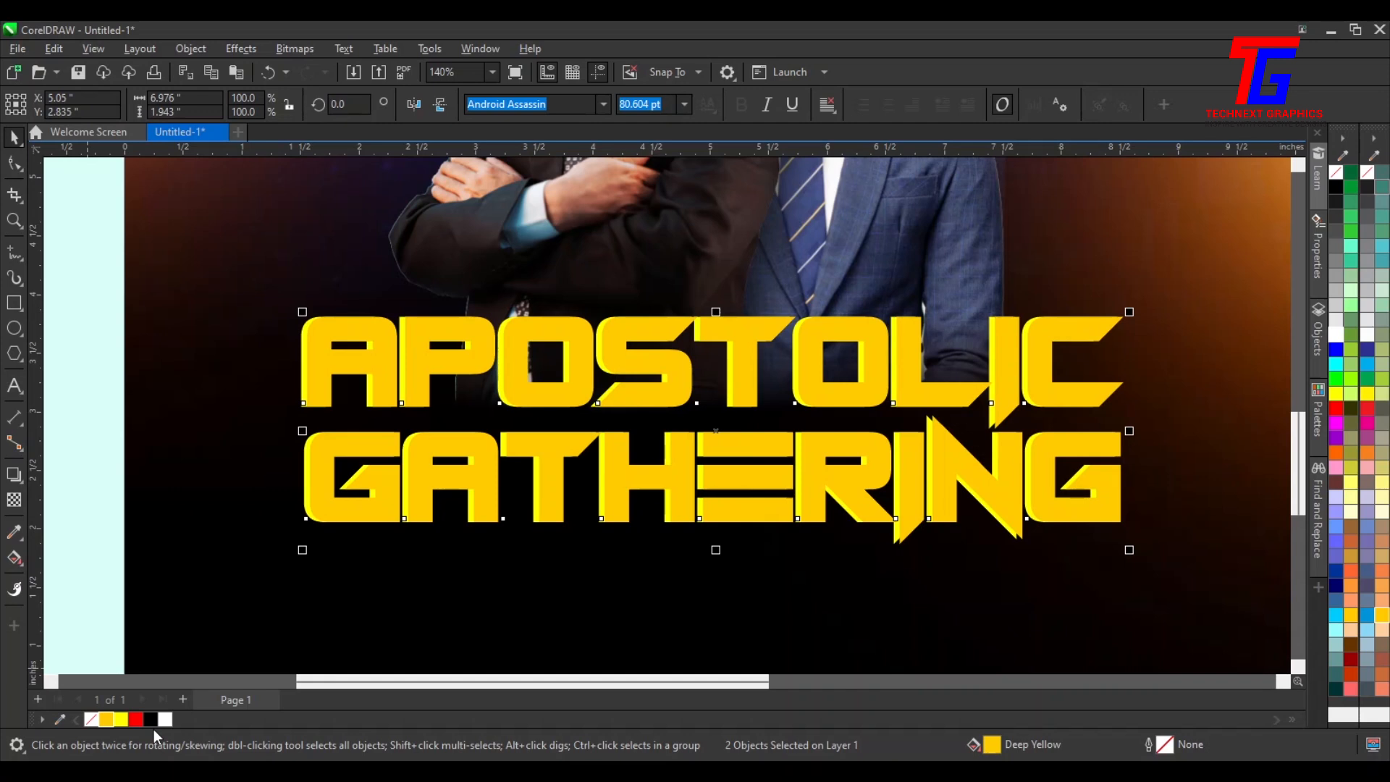
pyautogui.press('Left')
pyautogui.press('Left')
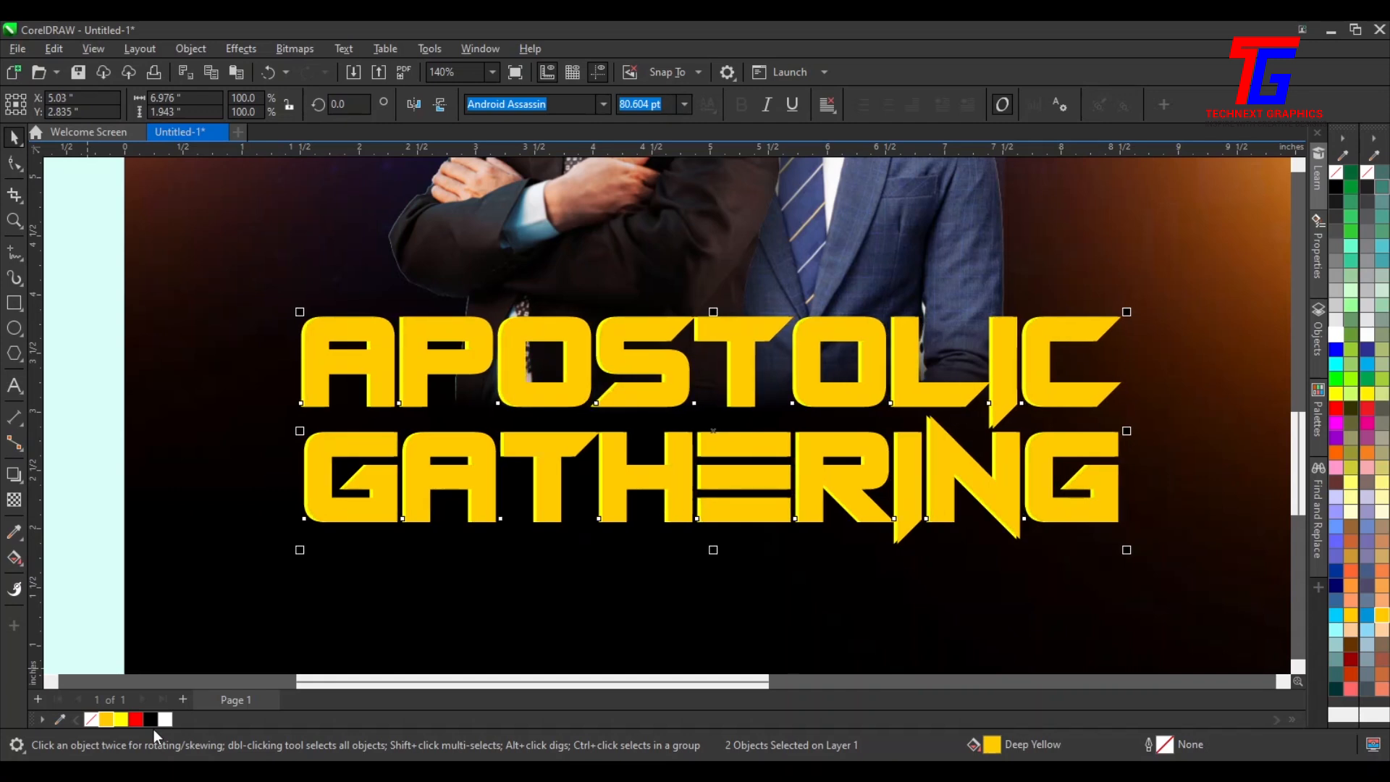
pyautogui.press('Up')
pyautogui.press('Up')
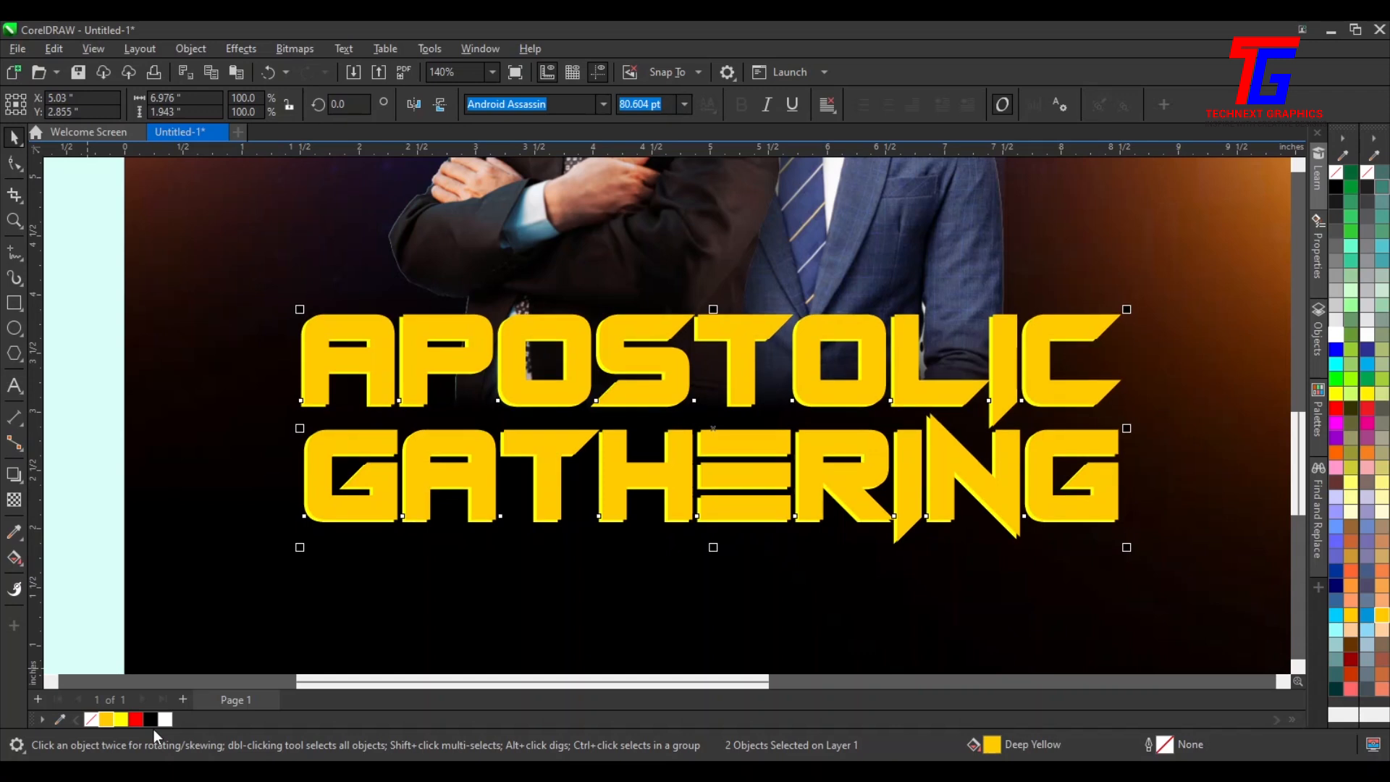
pyautogui.press('Left')
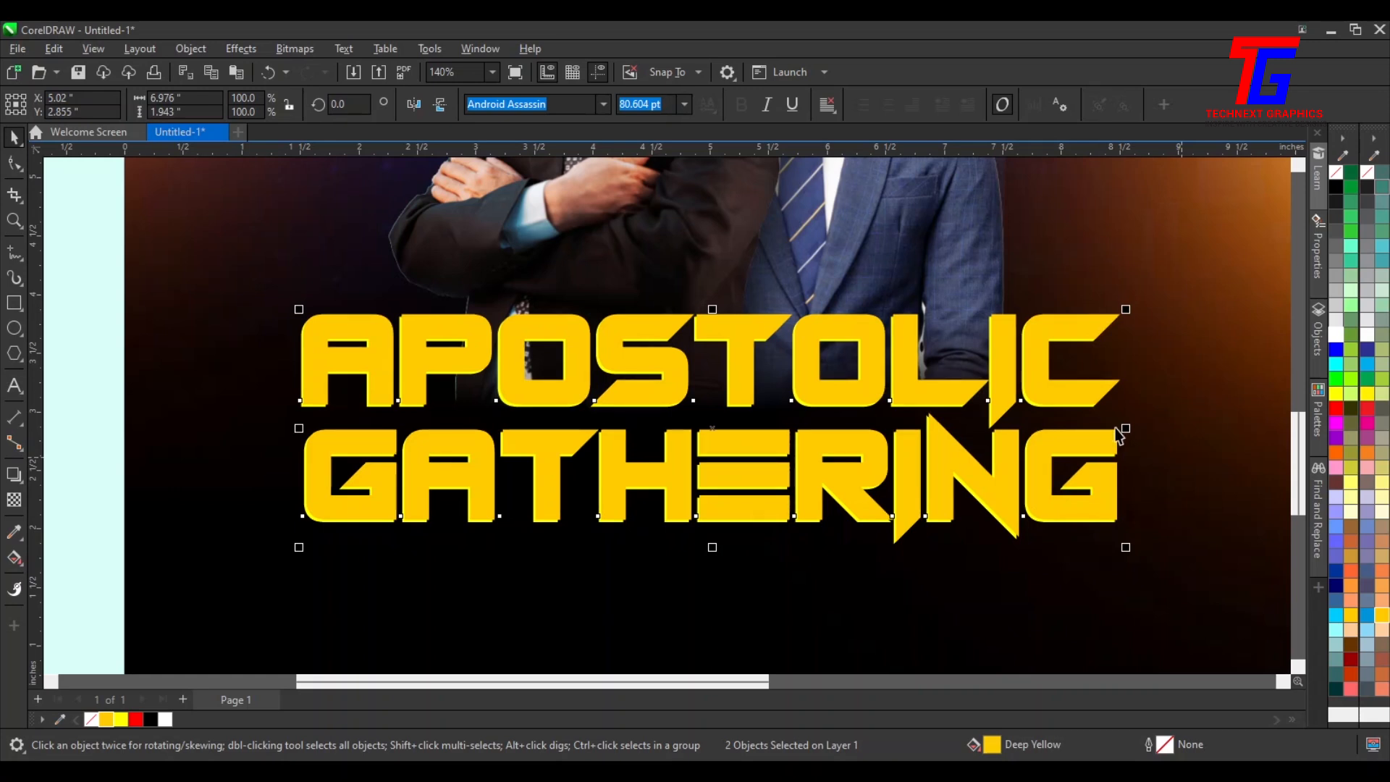
pyautogui.click(1337, 410)
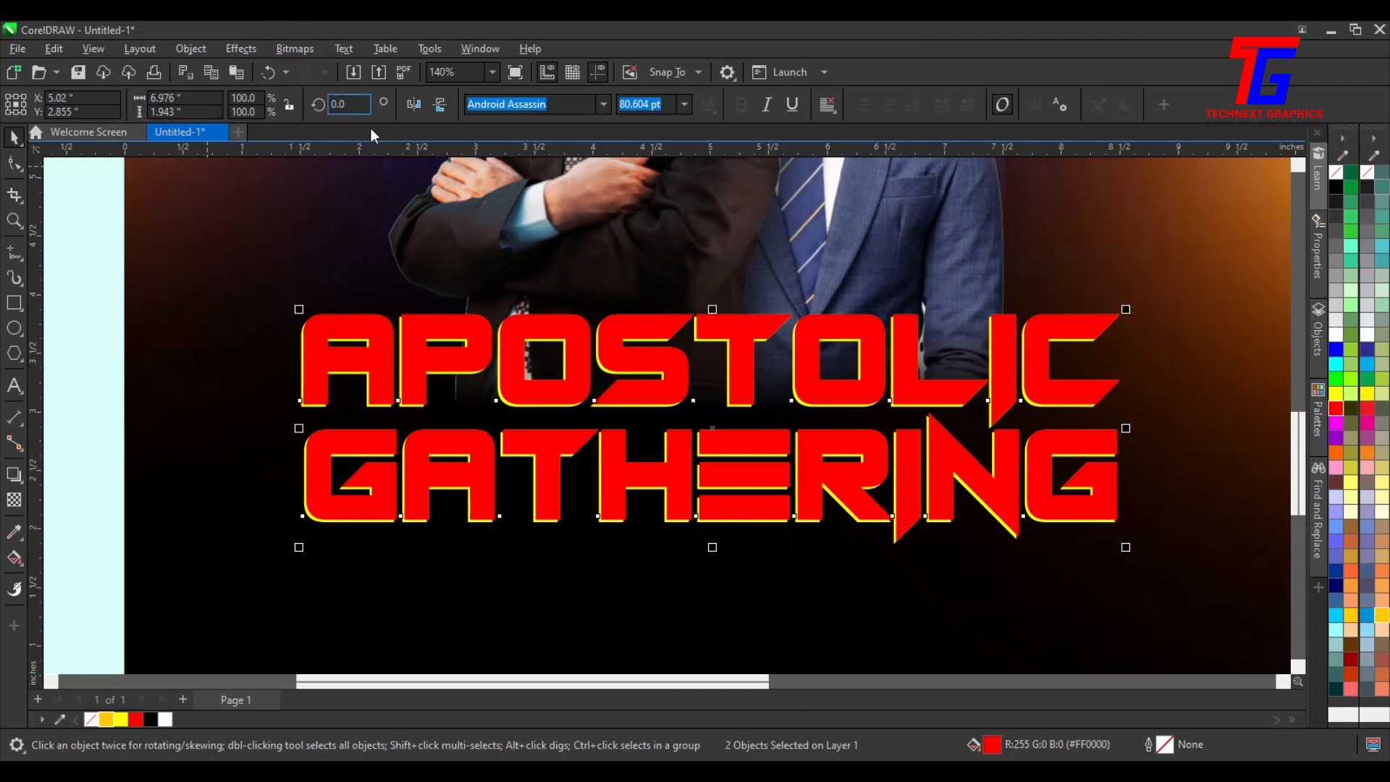
# Convert the red title copy to a 300 dpi bitmap with anti-aliasing and transparent background
pyautogui.click(307, 50)
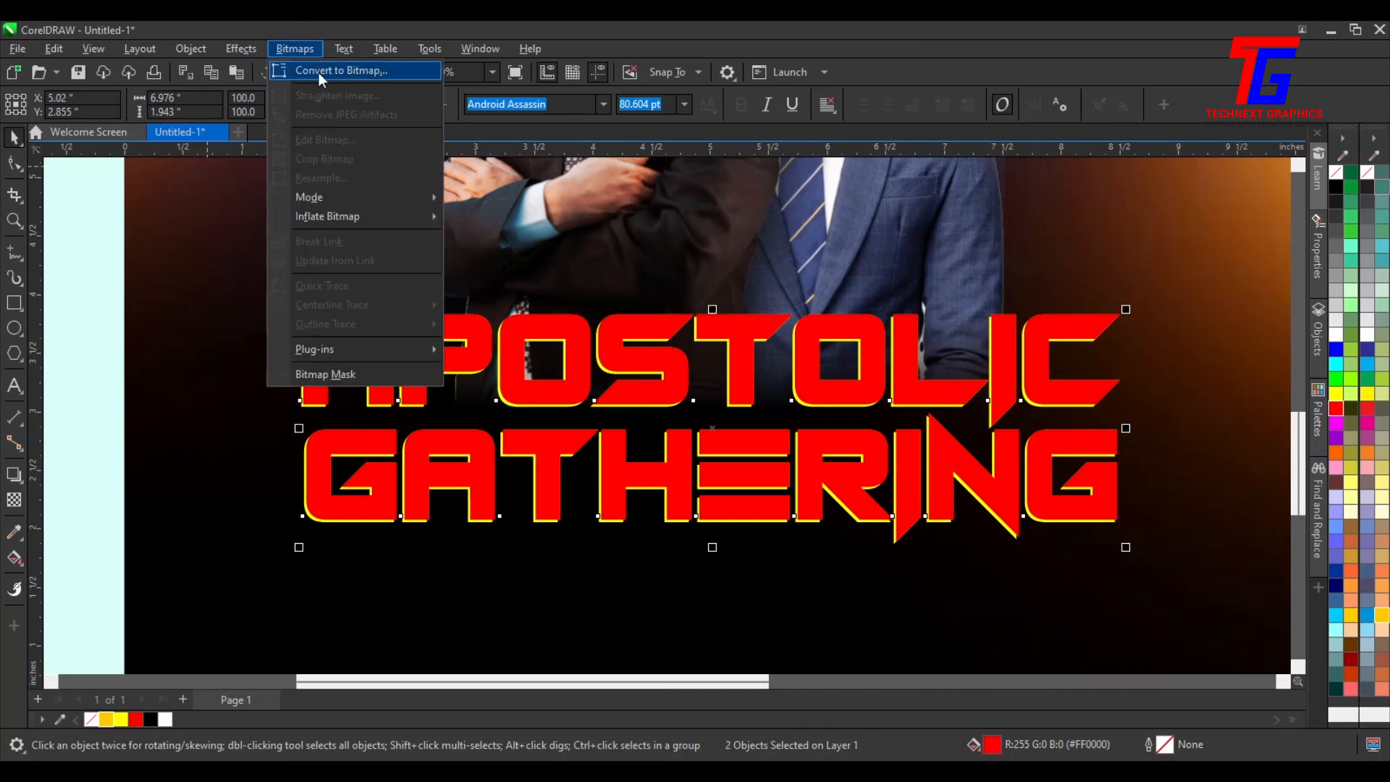
pyautogui.click(318, 72)
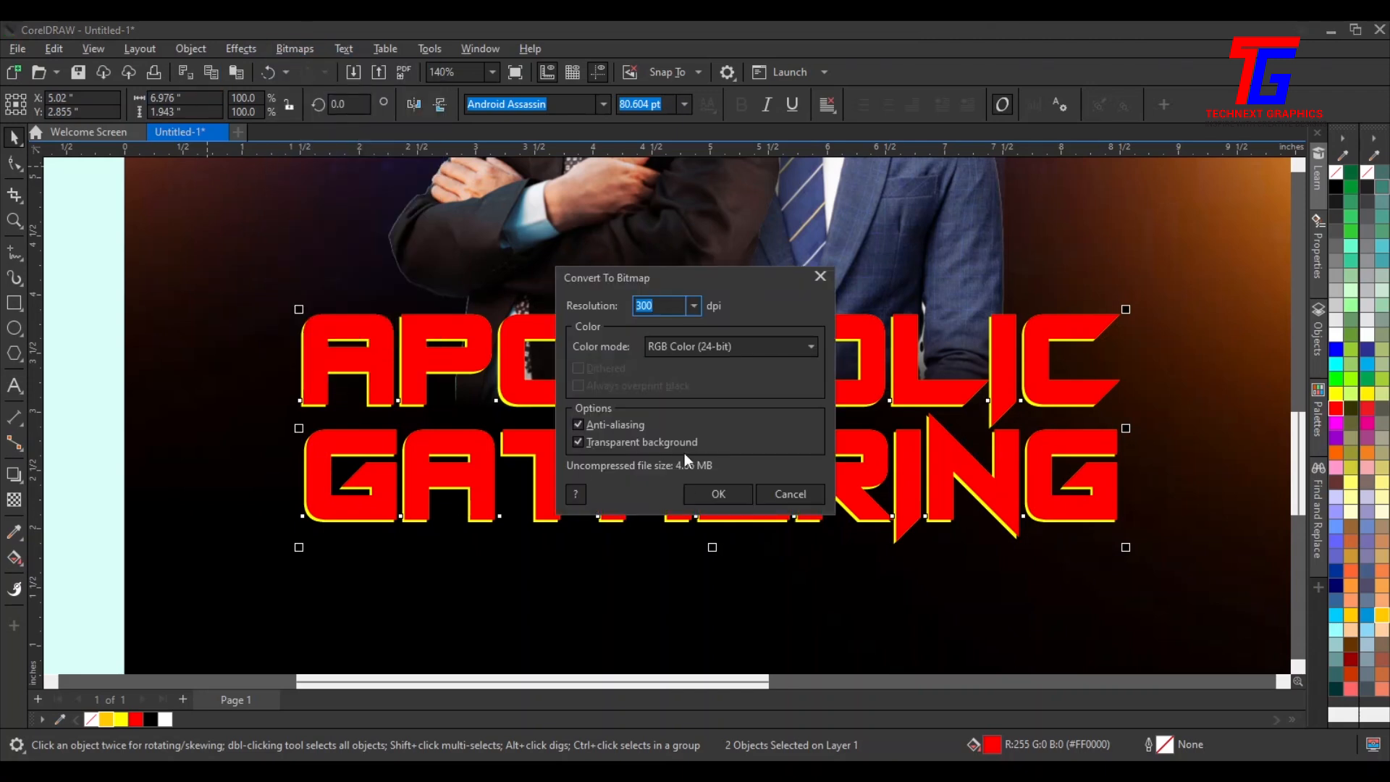
pyautogui.click(715, 491)
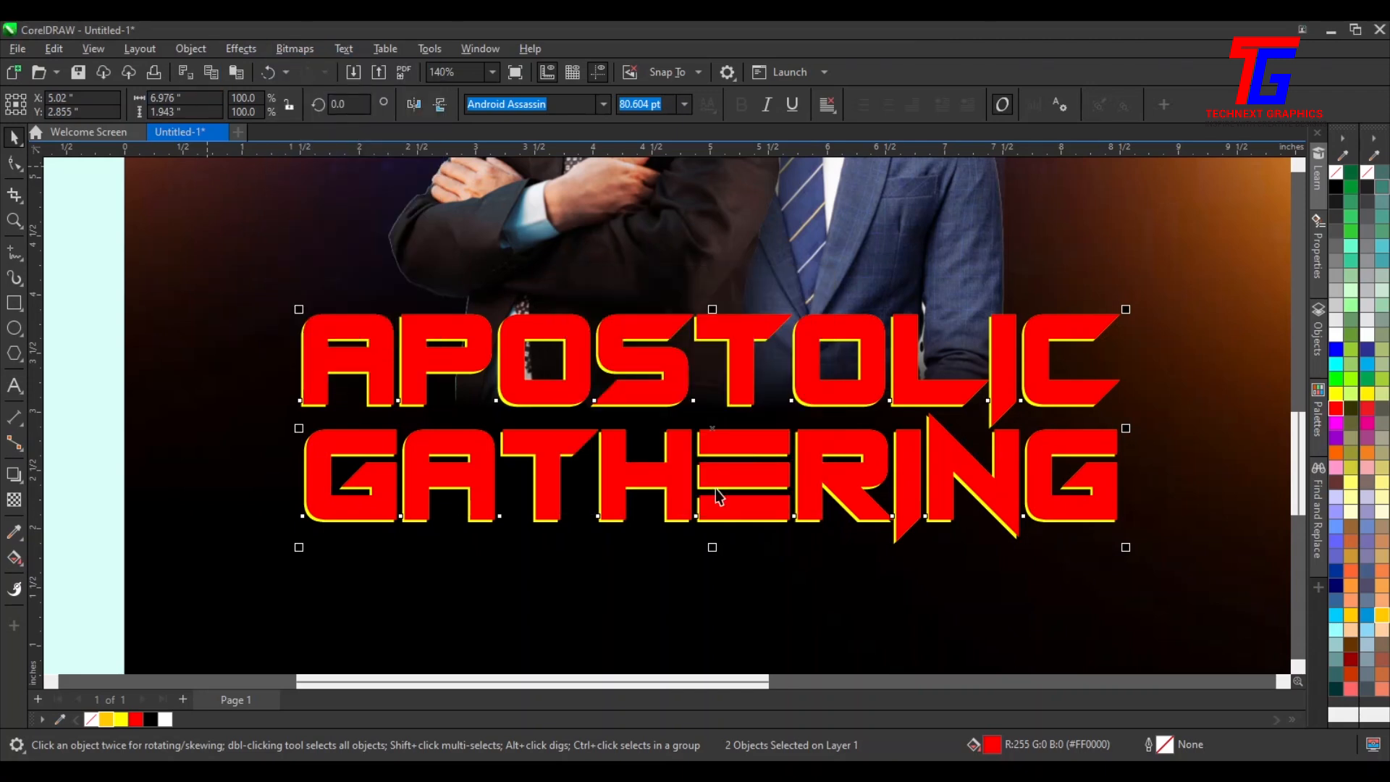
# Apply a Gaussian Blur of about 5.8 pixels to the title bitmap
pyautogui.click(241, 49)
pyautogui.moveTo(291, 152)
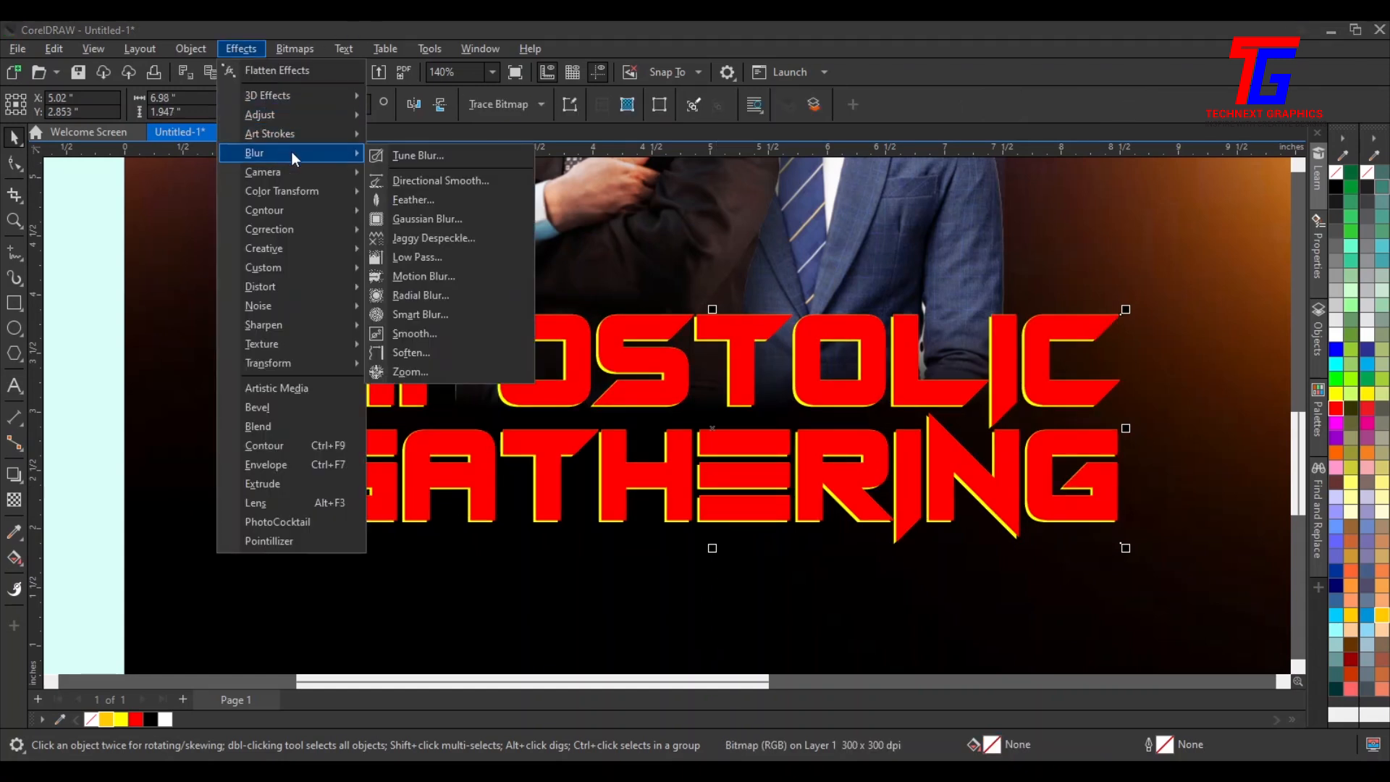
pyautogui.click(459, 219)
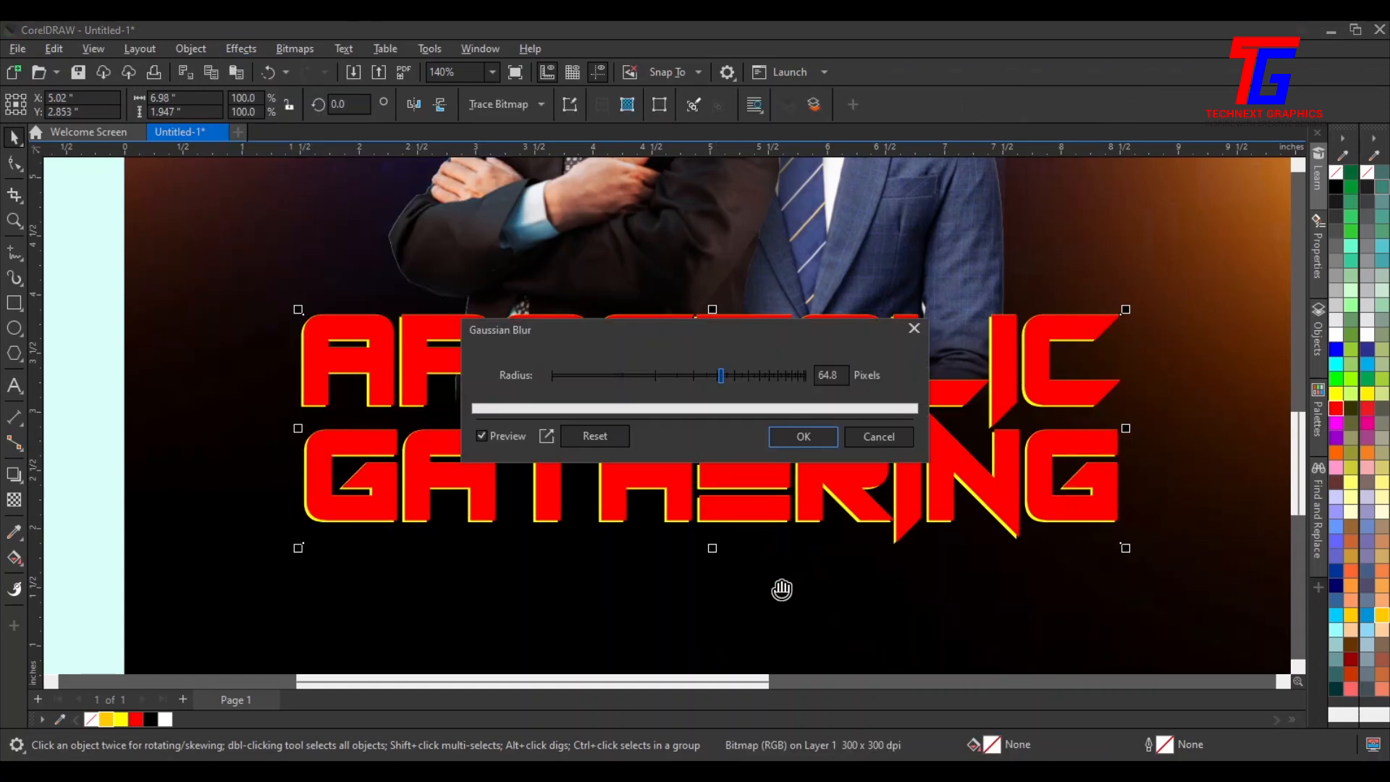
pyautogui.click(583, 430)
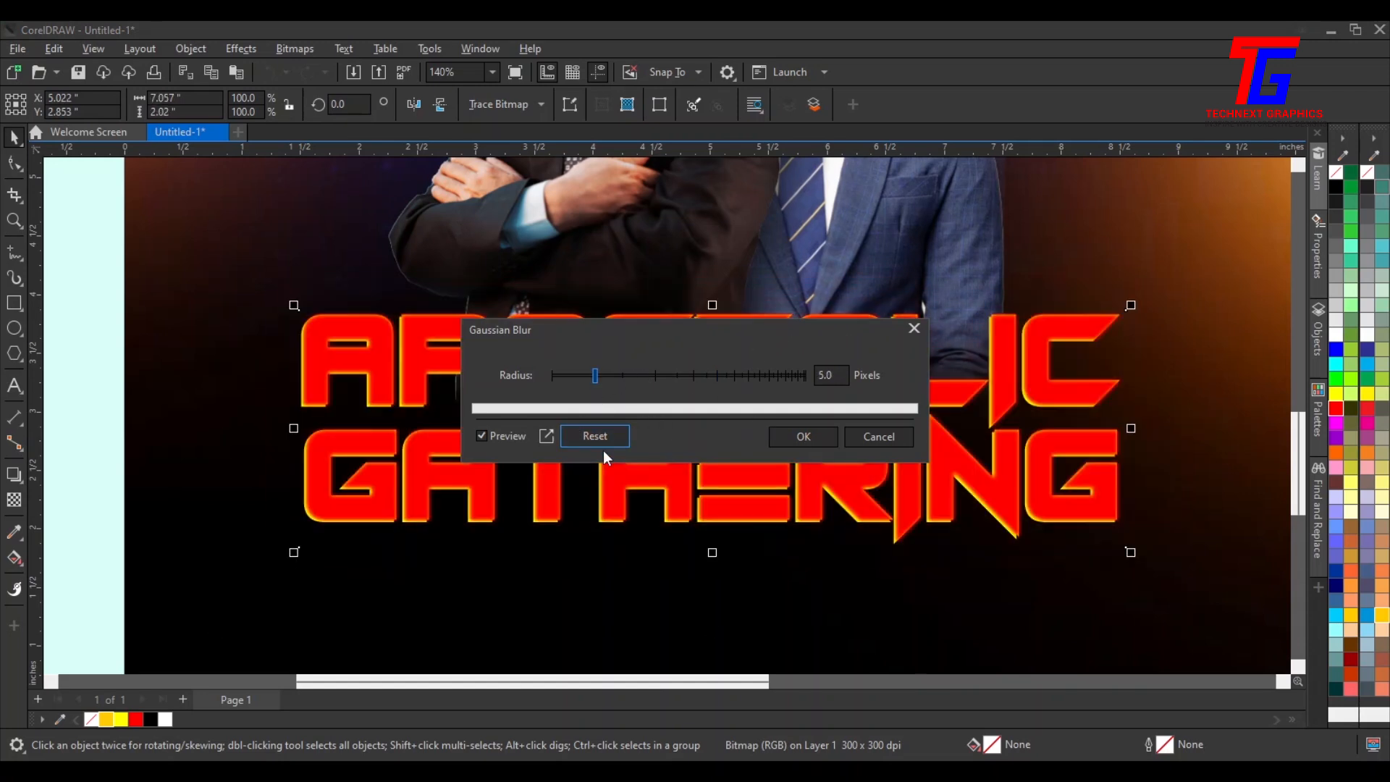
pyautogui.click(593, 374)
pyautogui.moveTo(597, 376); pyautogui.dragTo(601, 375)
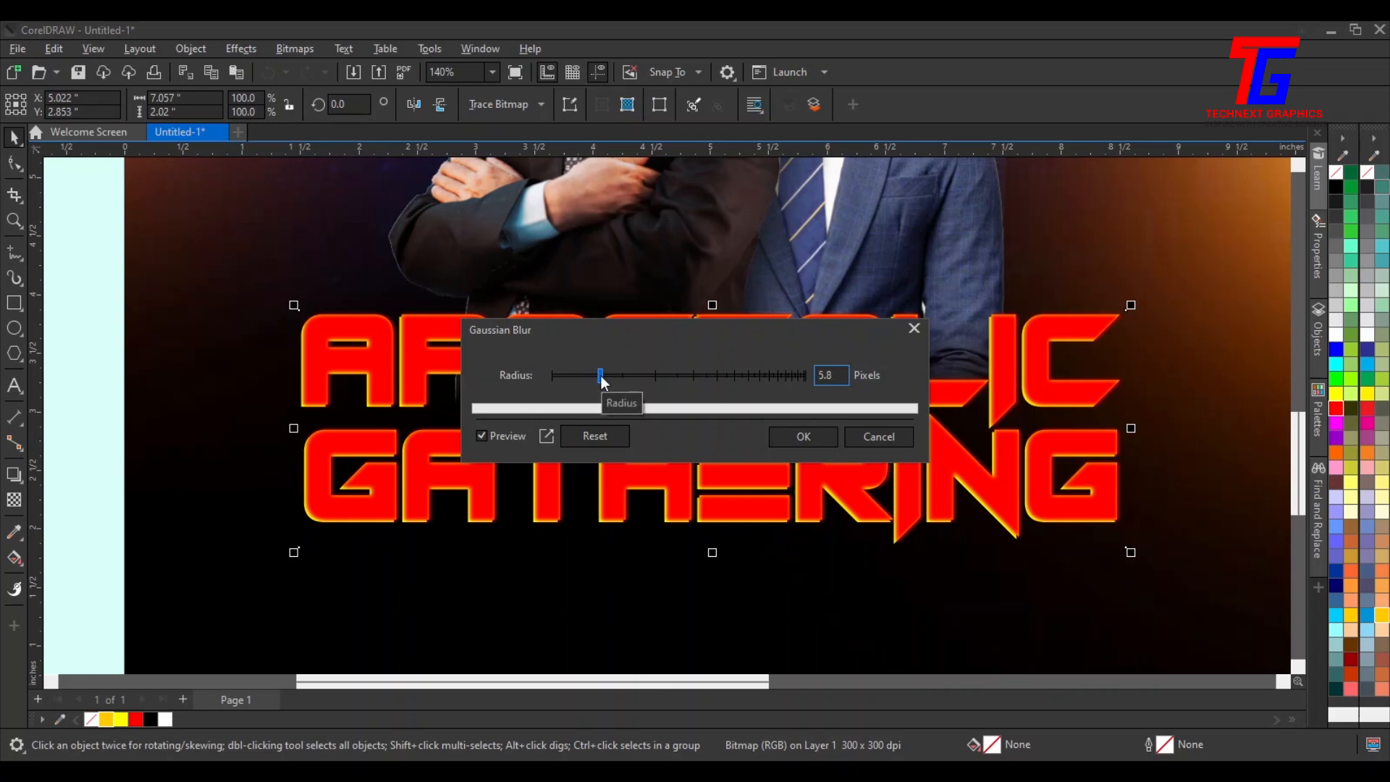
pyautogui.click(803, 437)
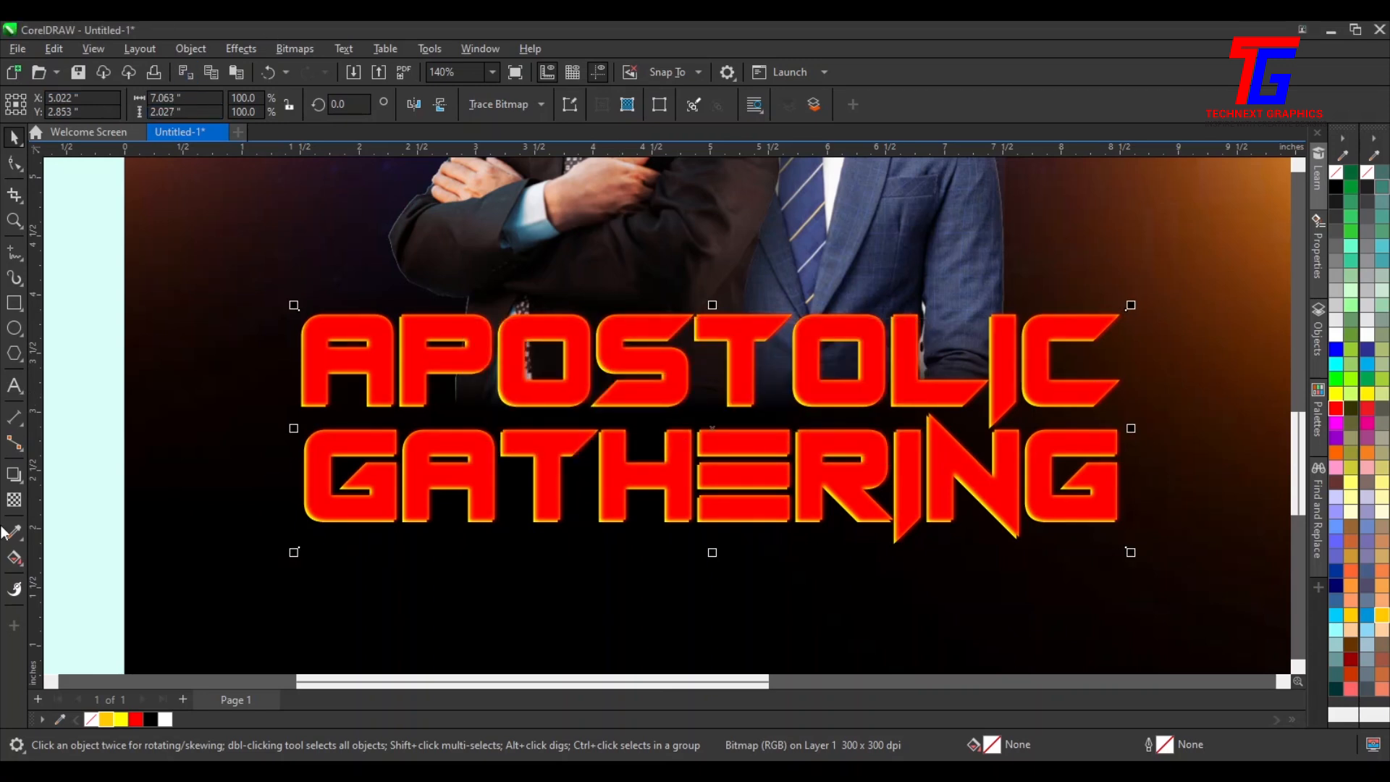
# Set the blurred title bitmap's transparency merge mode to Add and nudge it down slightly
pyautogui.click(15, 500)
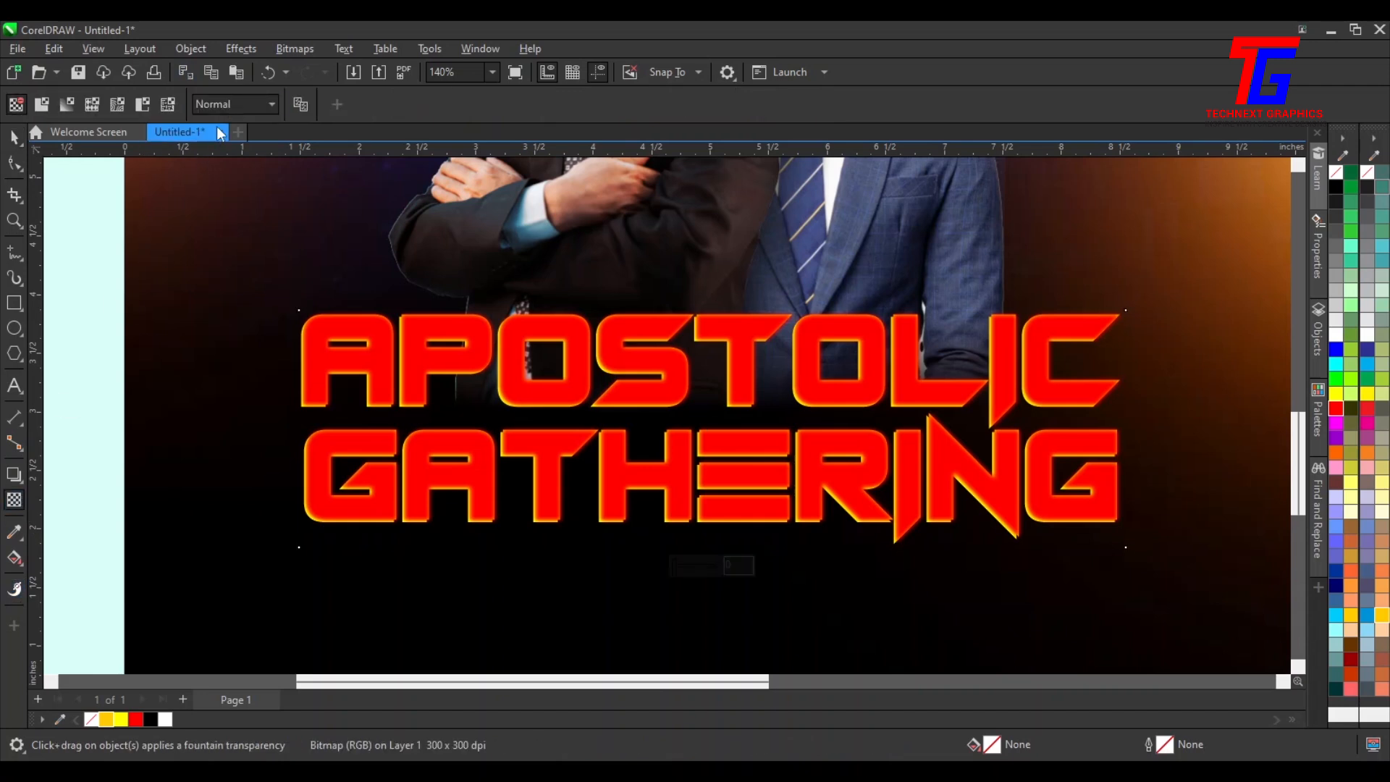
pyautogui.click(228, 106)
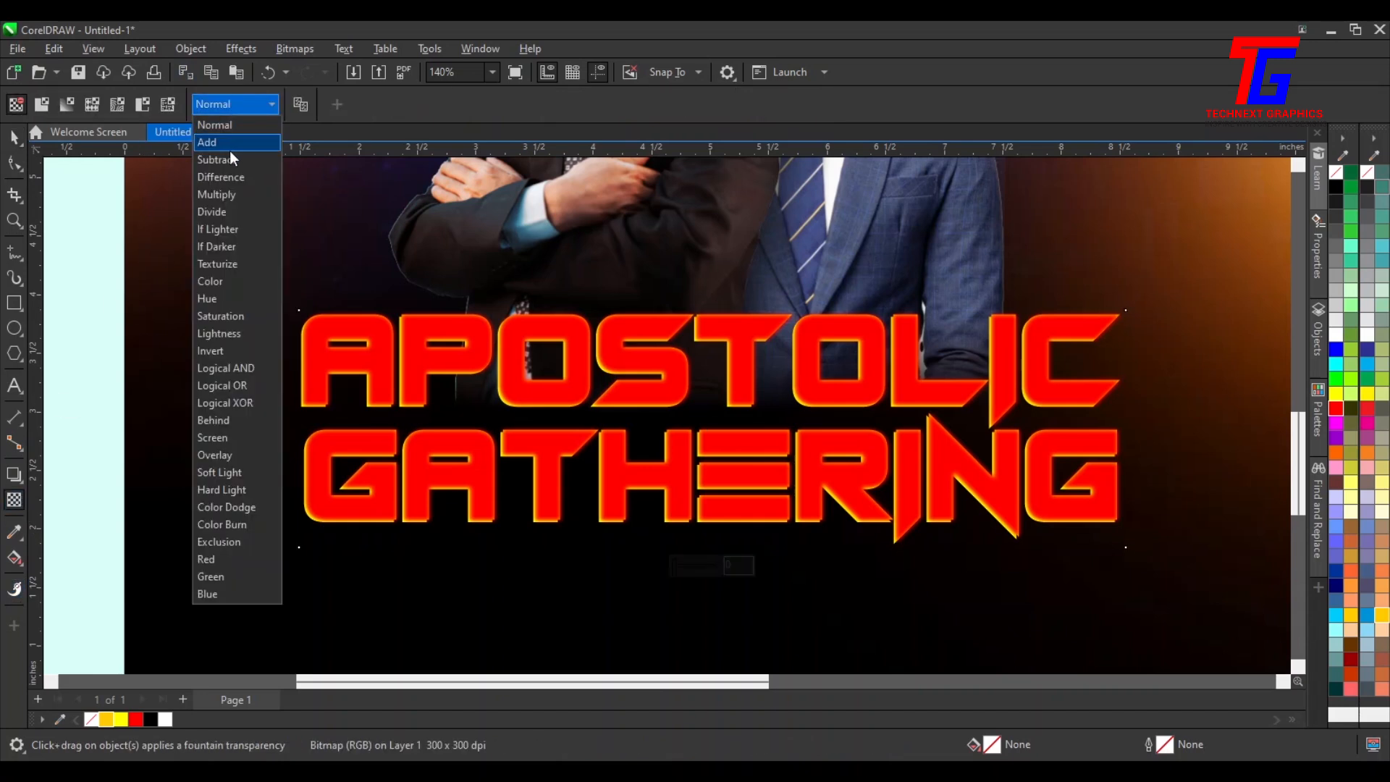
pyautogui.click(229, 148)
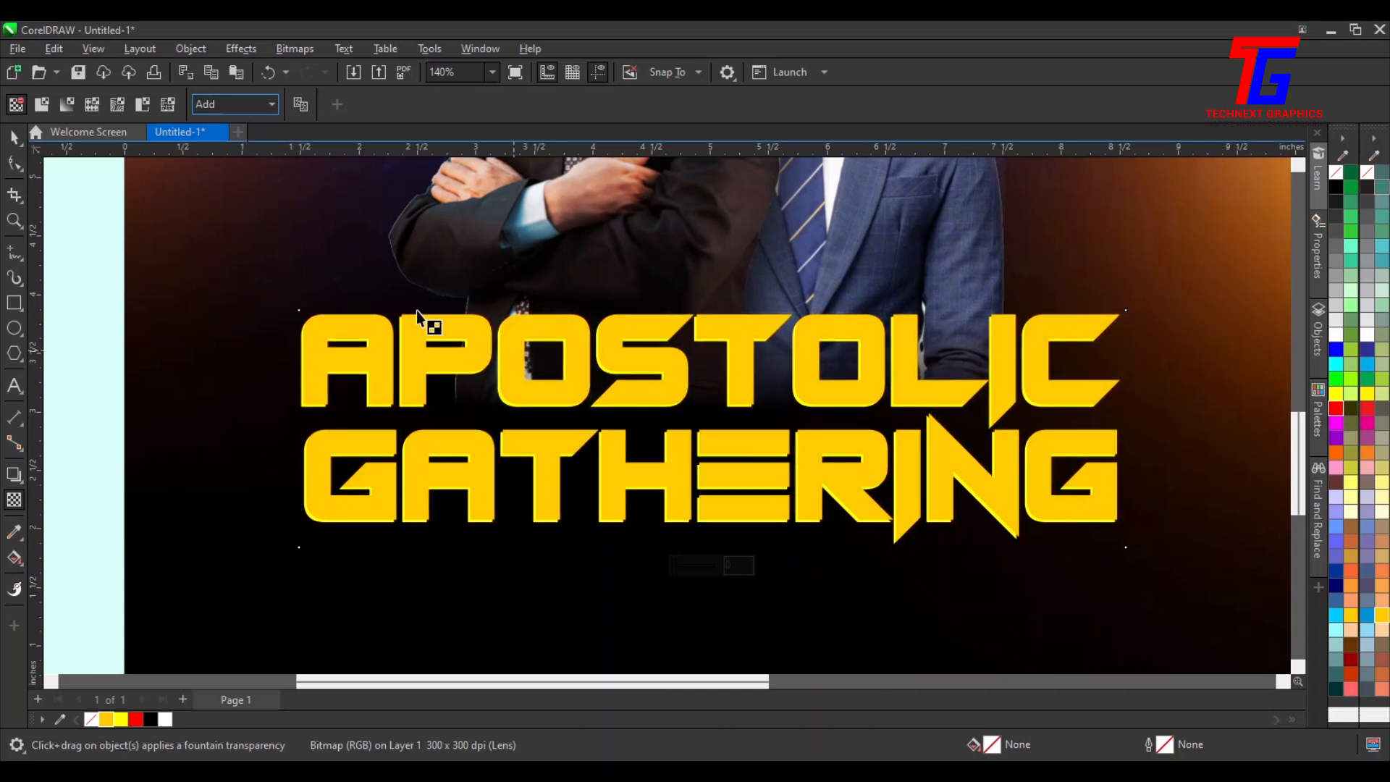
pyautogui.click(20, 135)
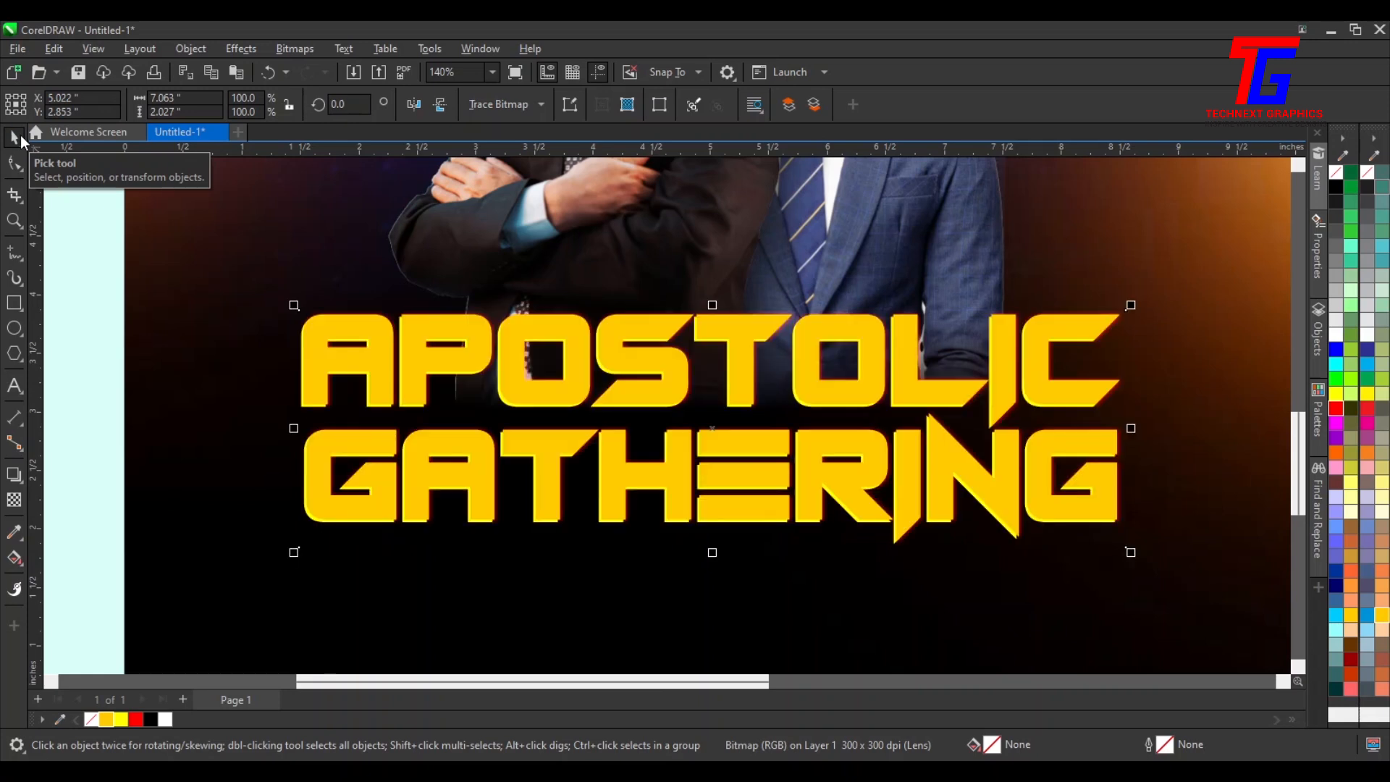
pyautogui.press('Down')
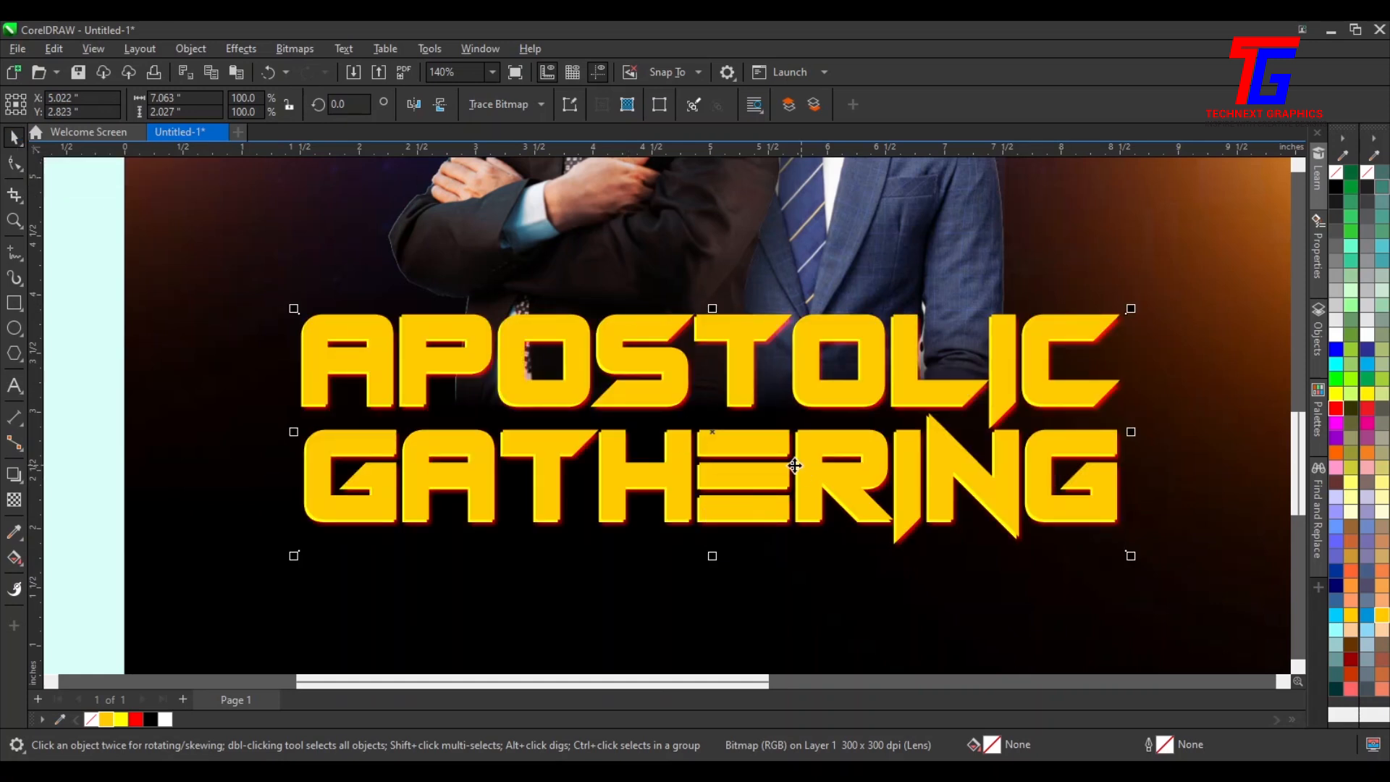
# Nudge the blurred title bitmap slightly down and left
pyautogui.scroll(3, 711, 479)
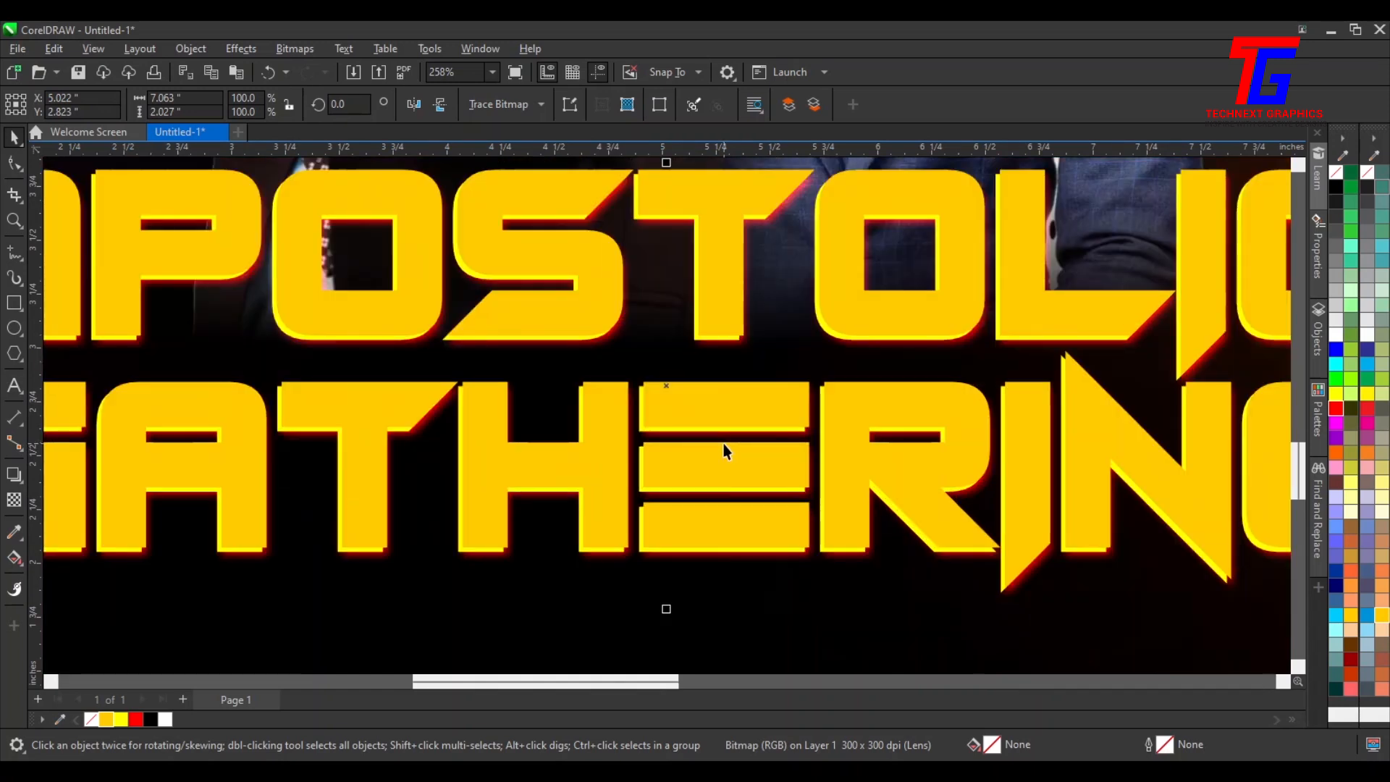
pyautogui.press('Down')
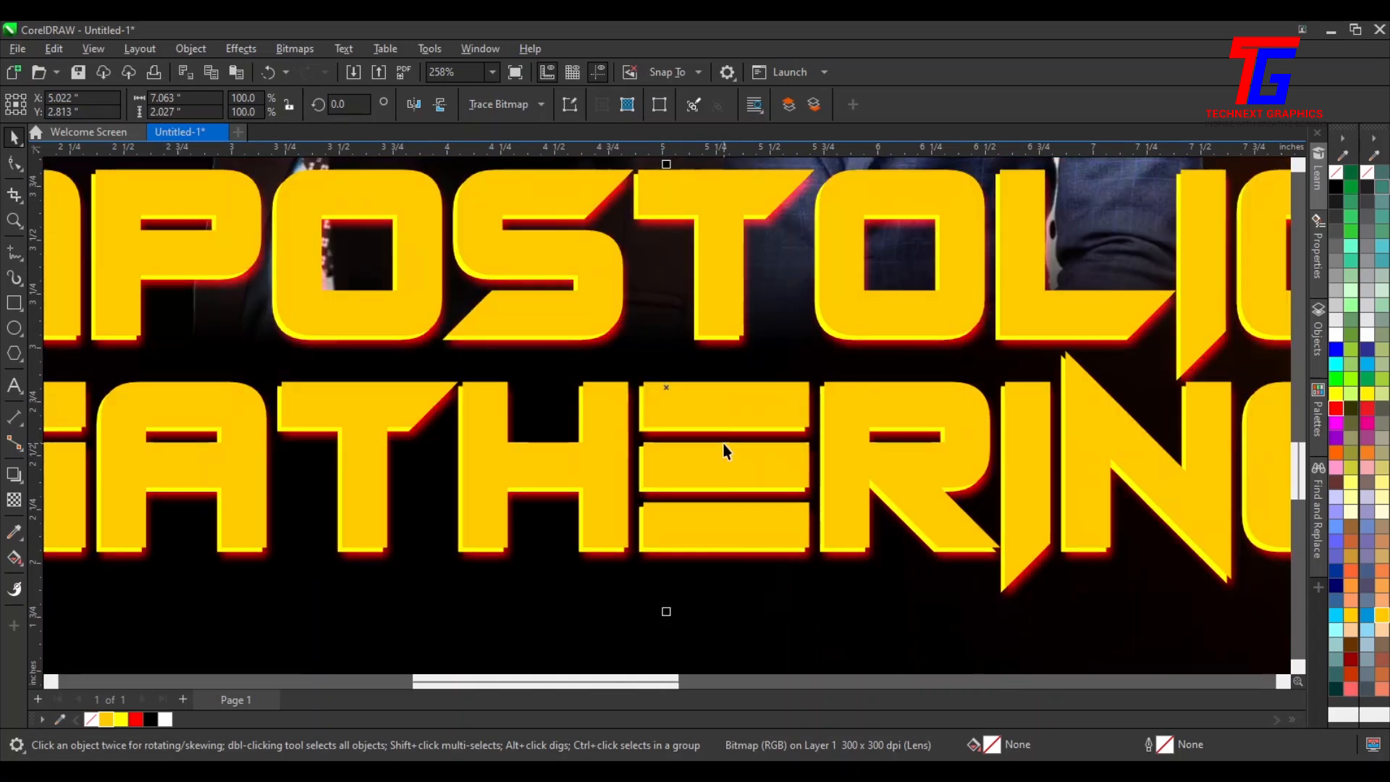
pyautogui.press('Left')
pyautogui.press('Left')
pyautogui.press('F4')
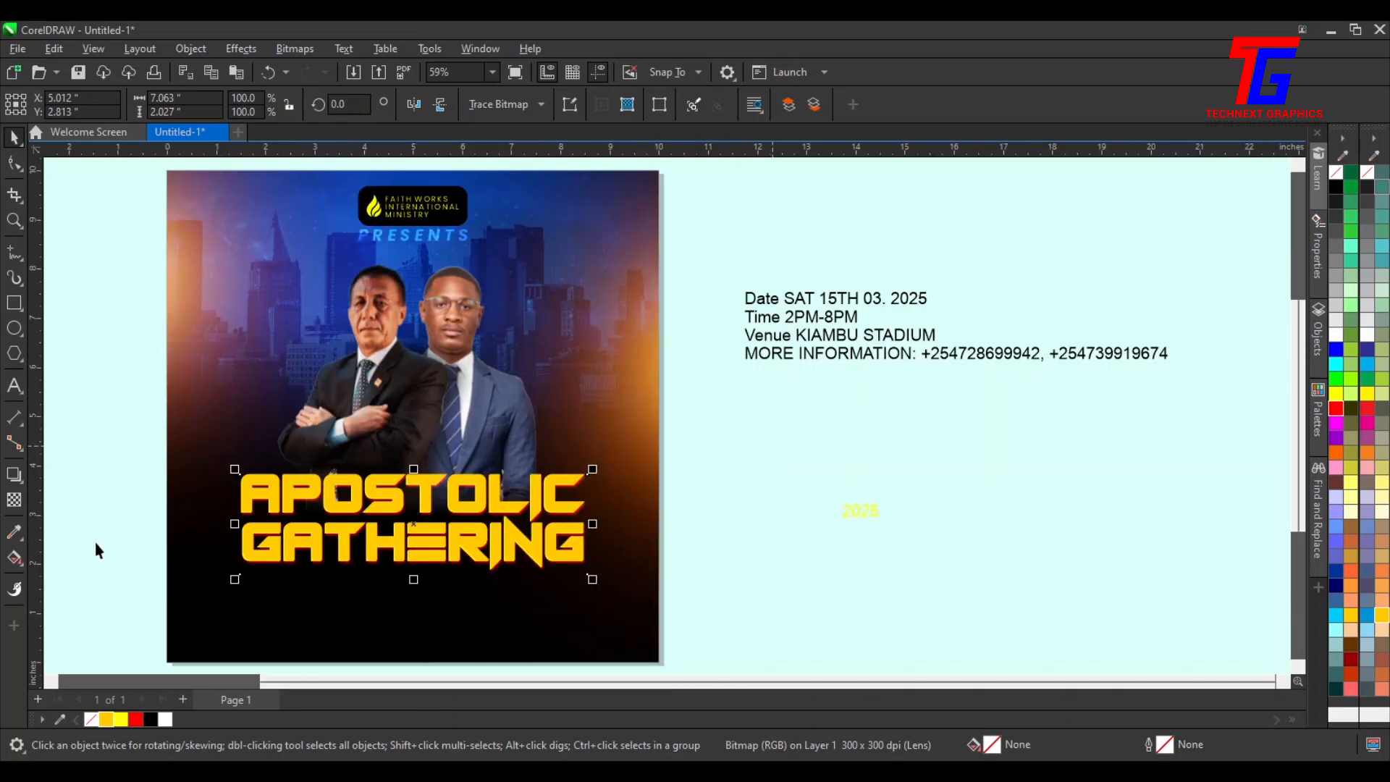
# Group the five title objects, scale the group down slightly and move it a little left
pyautogui.moveTo(777, 369); pyautogui.dragTo(361, 612)
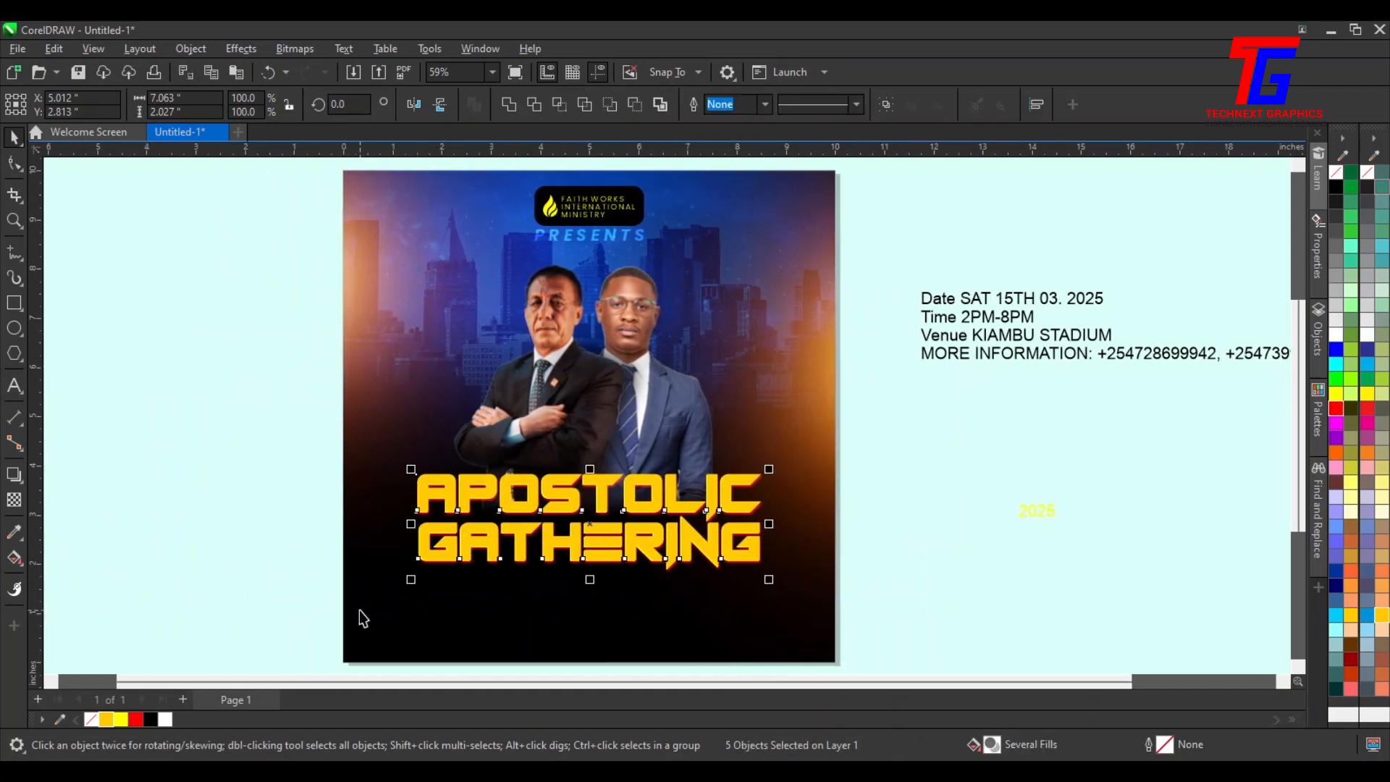
pyautogui.hotkey('ctrl', 'g')
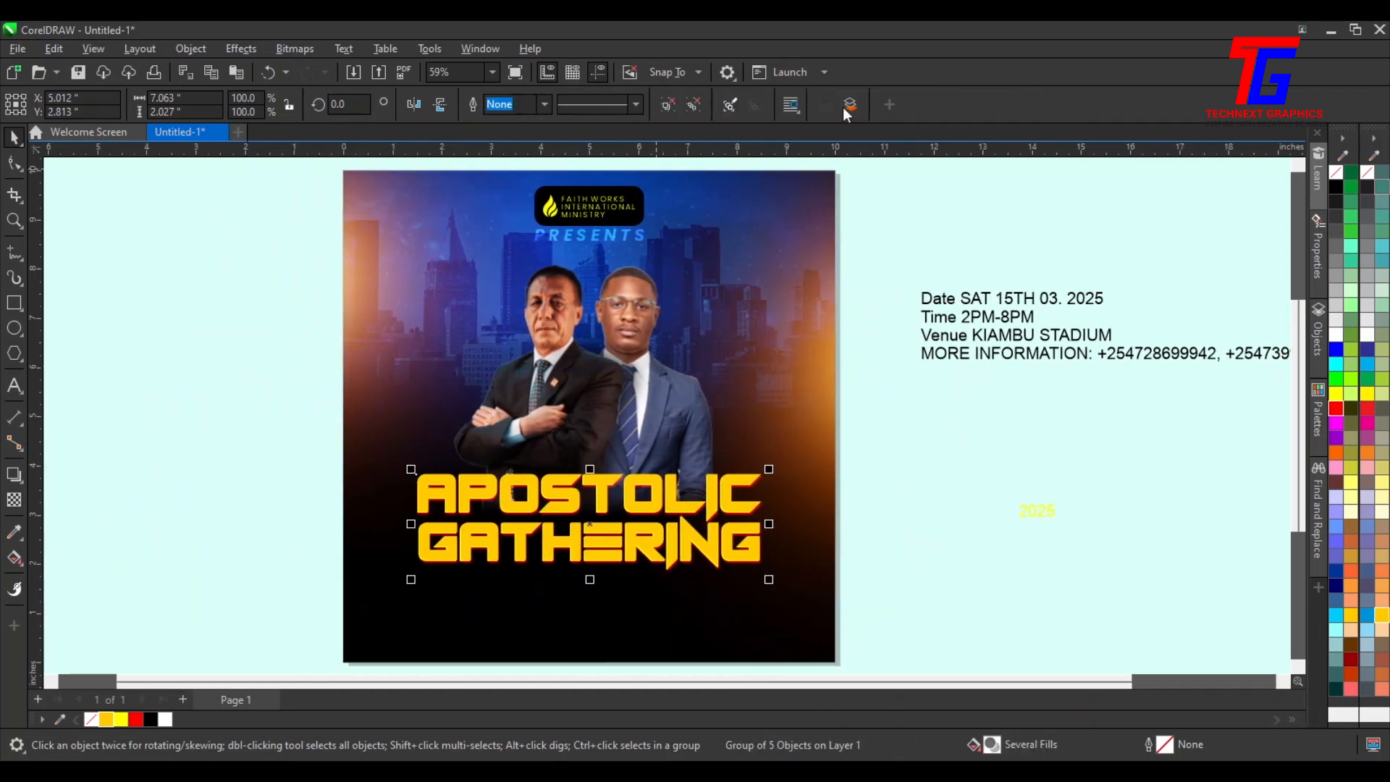
pyautogui.moveTo(771, 470)
pyautogui.mouseDown()
pyautogui.moveTo(881, 480)
pyautogui.moveTo(750, 476)
pyautogui.mouseUp()
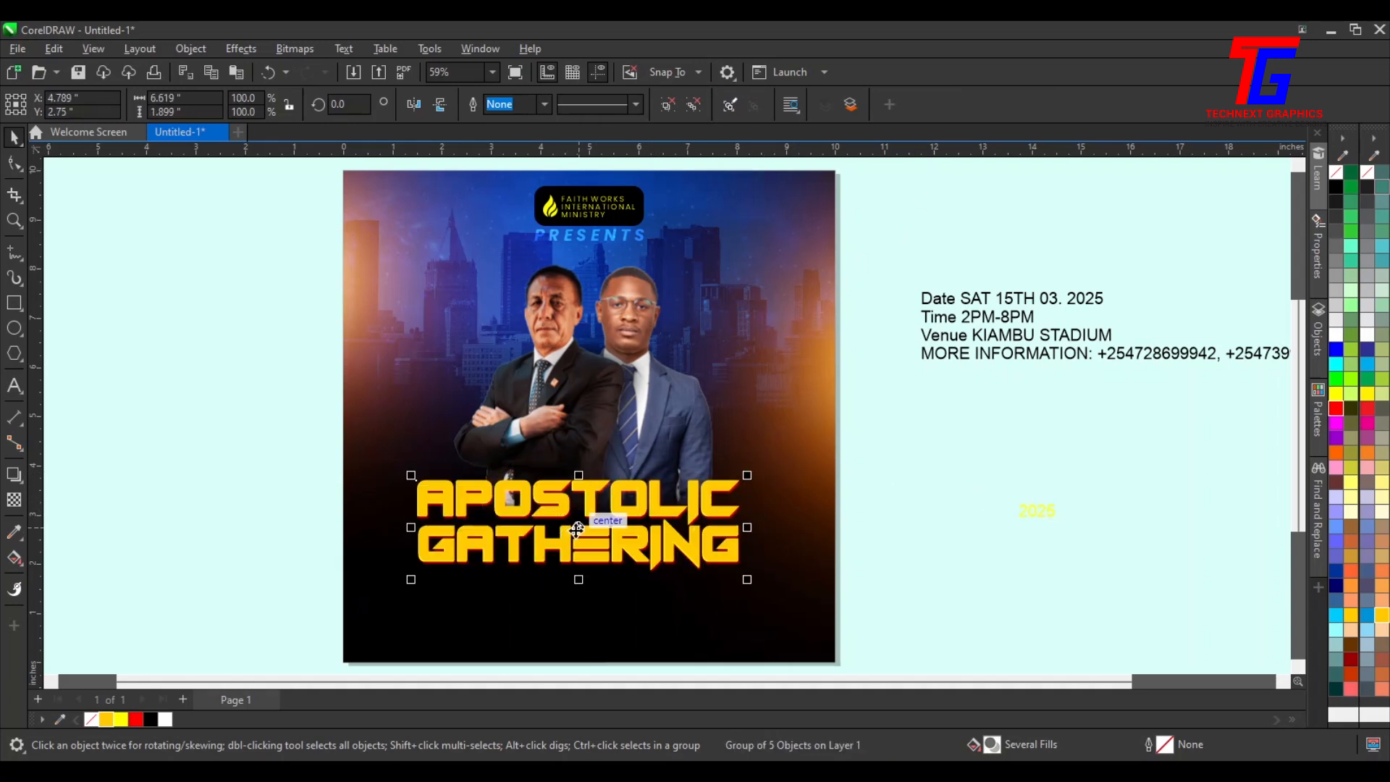
pyautogui.moveTo(577, 531); pyautogui.dragTo(553, 530)
# Draw a tall rectangle about 0.76 by 1.62 inches to the right of the title
pyautogui.click(301, 348)
pyautogui.click(14, 303)
pyautogui.moveTo(734, 483); pyautogui.dragTo(776, 568)
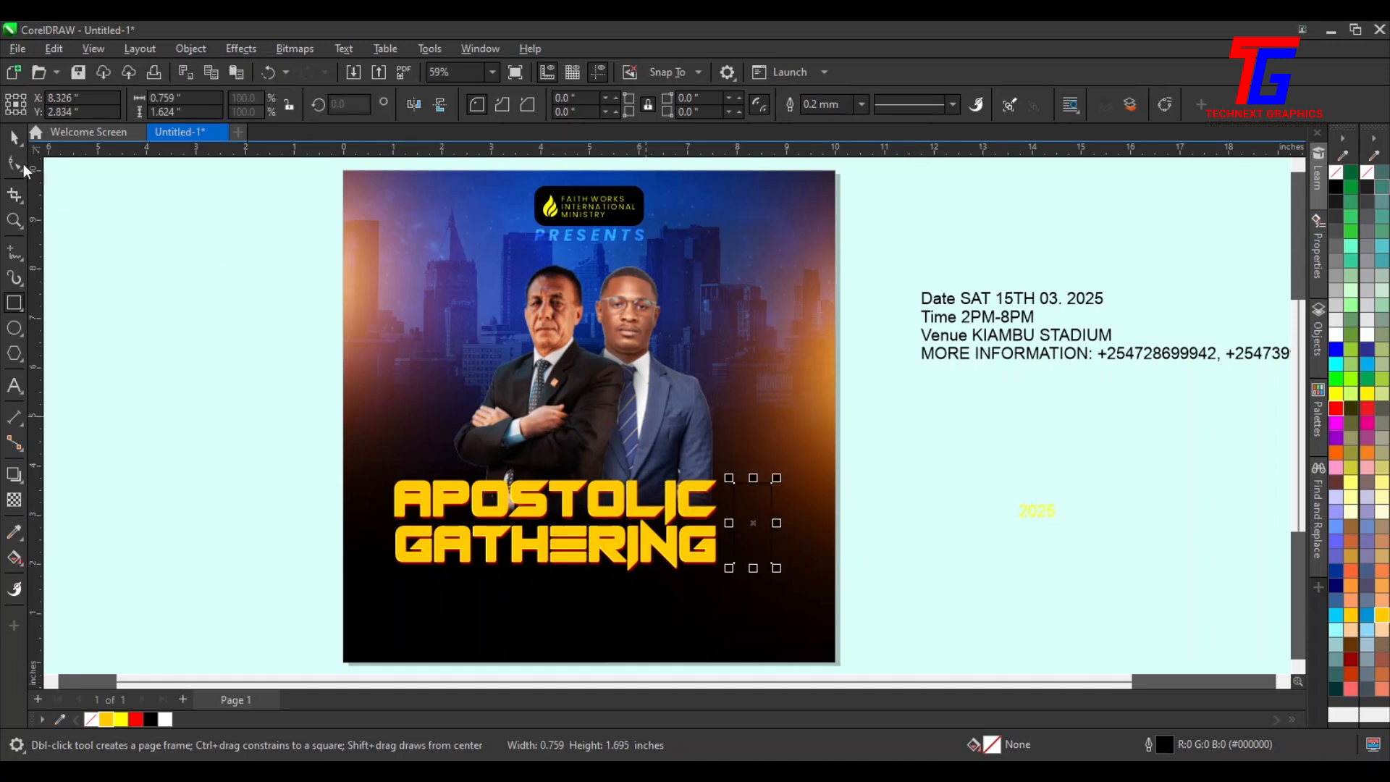
# Round the rectangle's corners to 0.107 inch
pyautogui.click(15, 137)
pyautogui.click(14, 163)
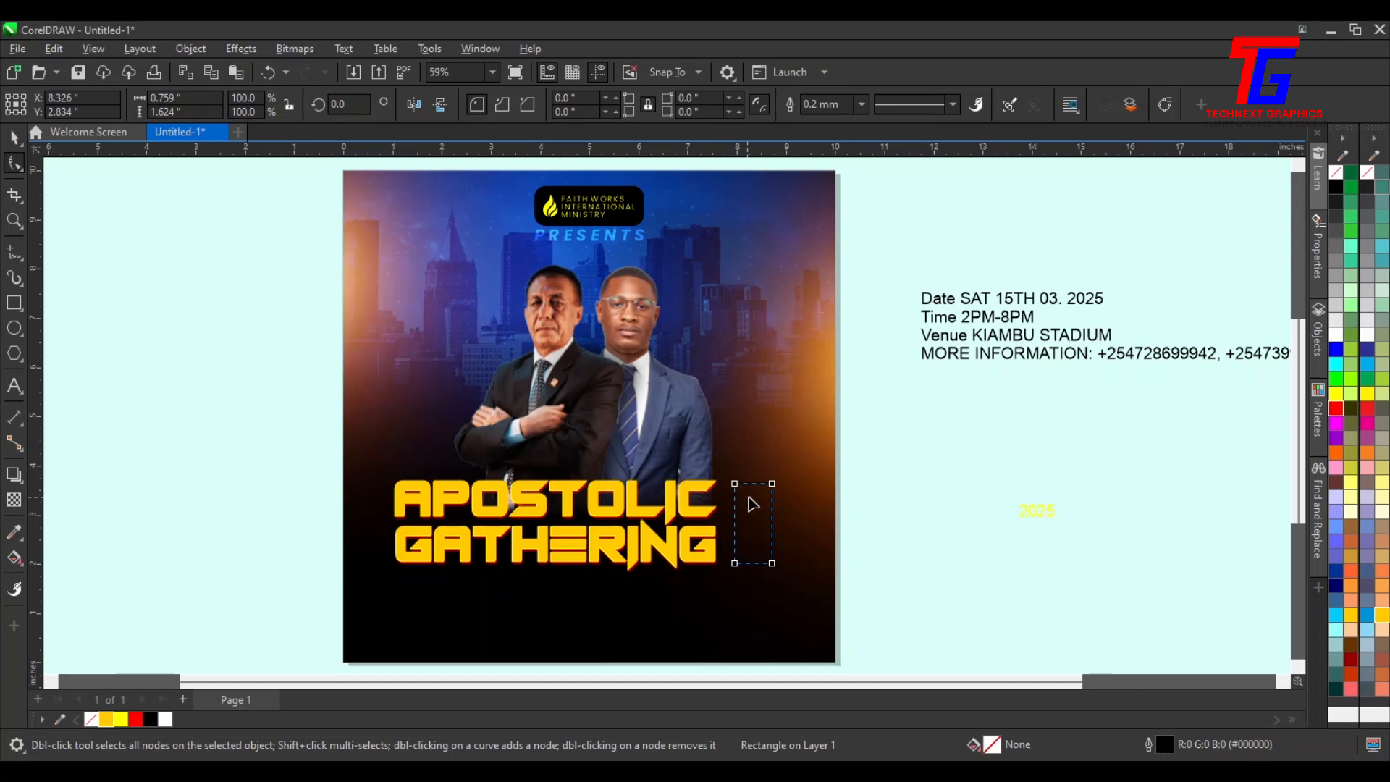
pyautogui.scroll(3, 750, 495)
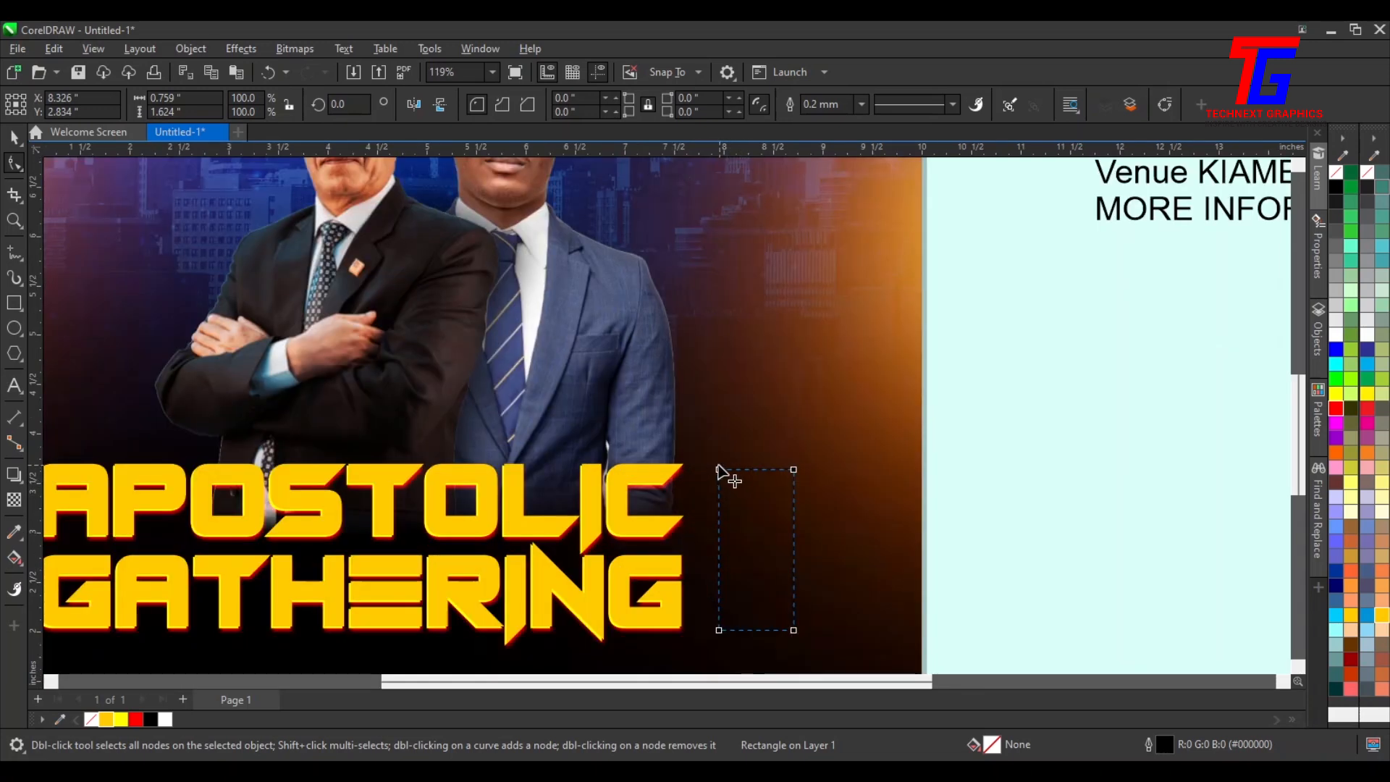
pyautogui.moveTo(719, 470); pyautogui.dragTo(722, 485)
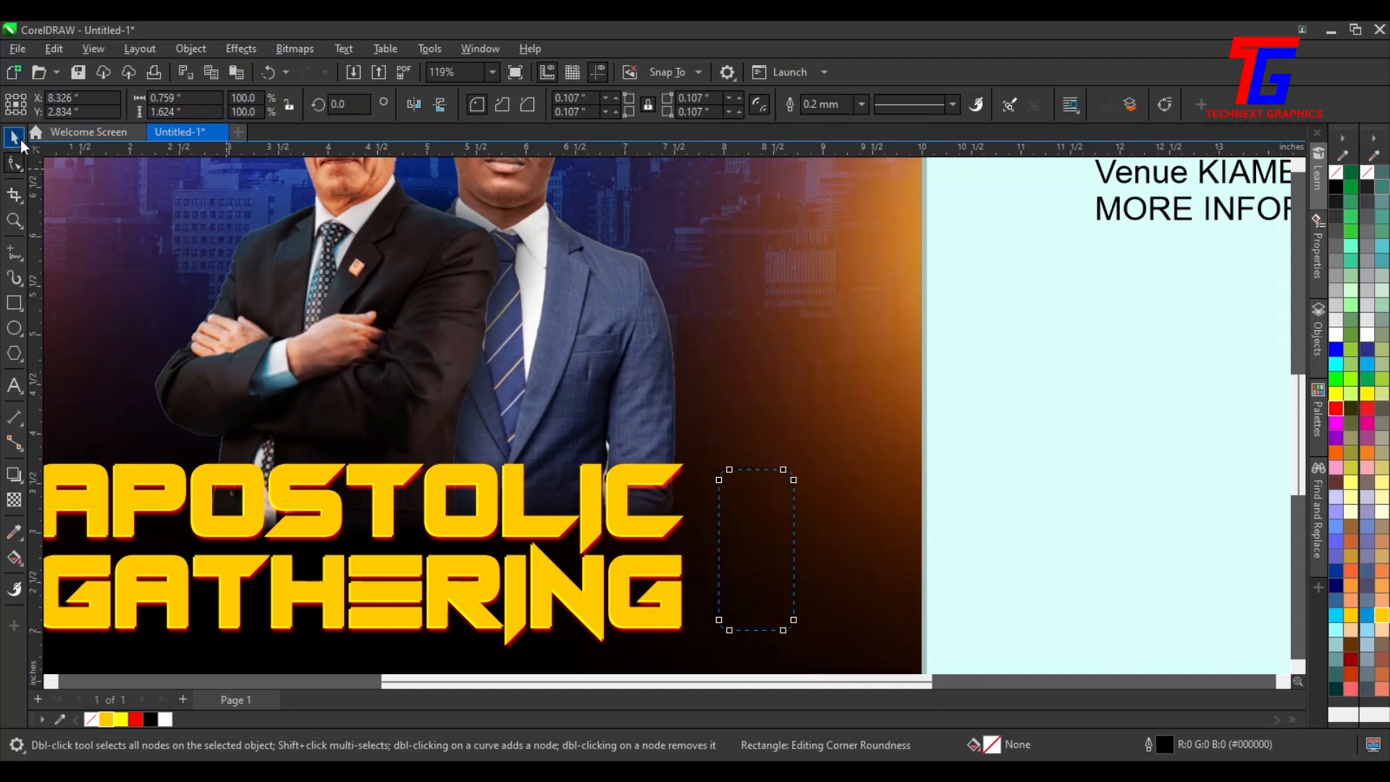
pyautogui.press('space')
# Fill the rounded rectangle with Deep Yellow
pyautogui.click(1060, 502)
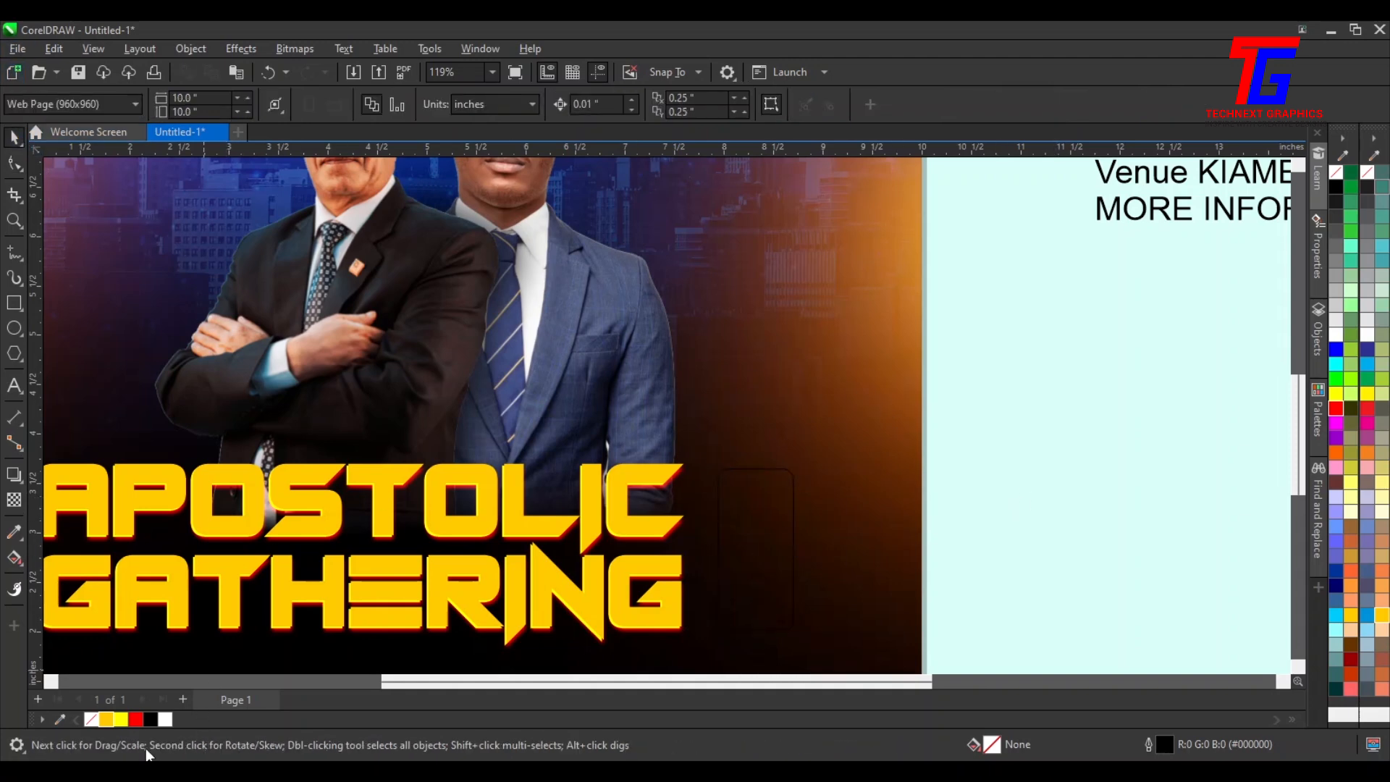
pyautogui.click(106, 719)
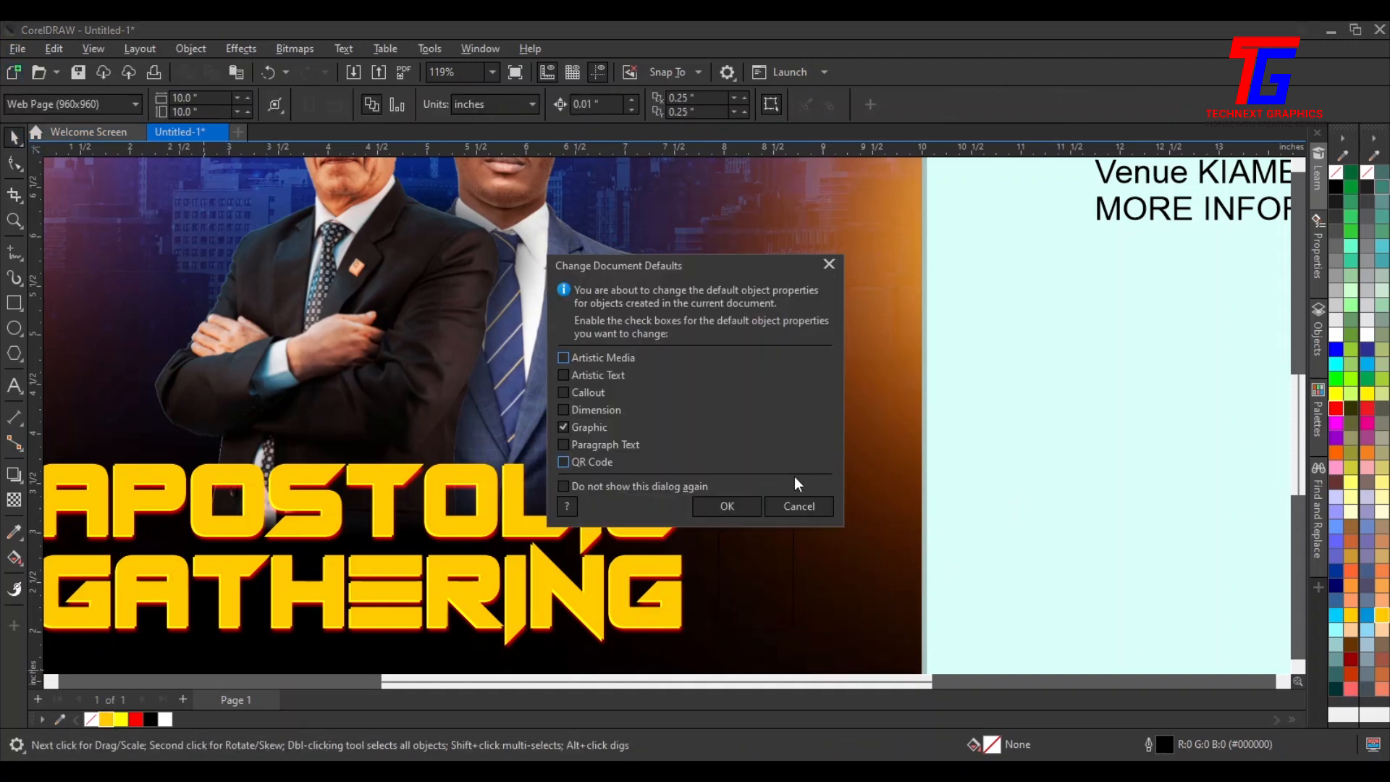
pyautogui.click(800, 502)
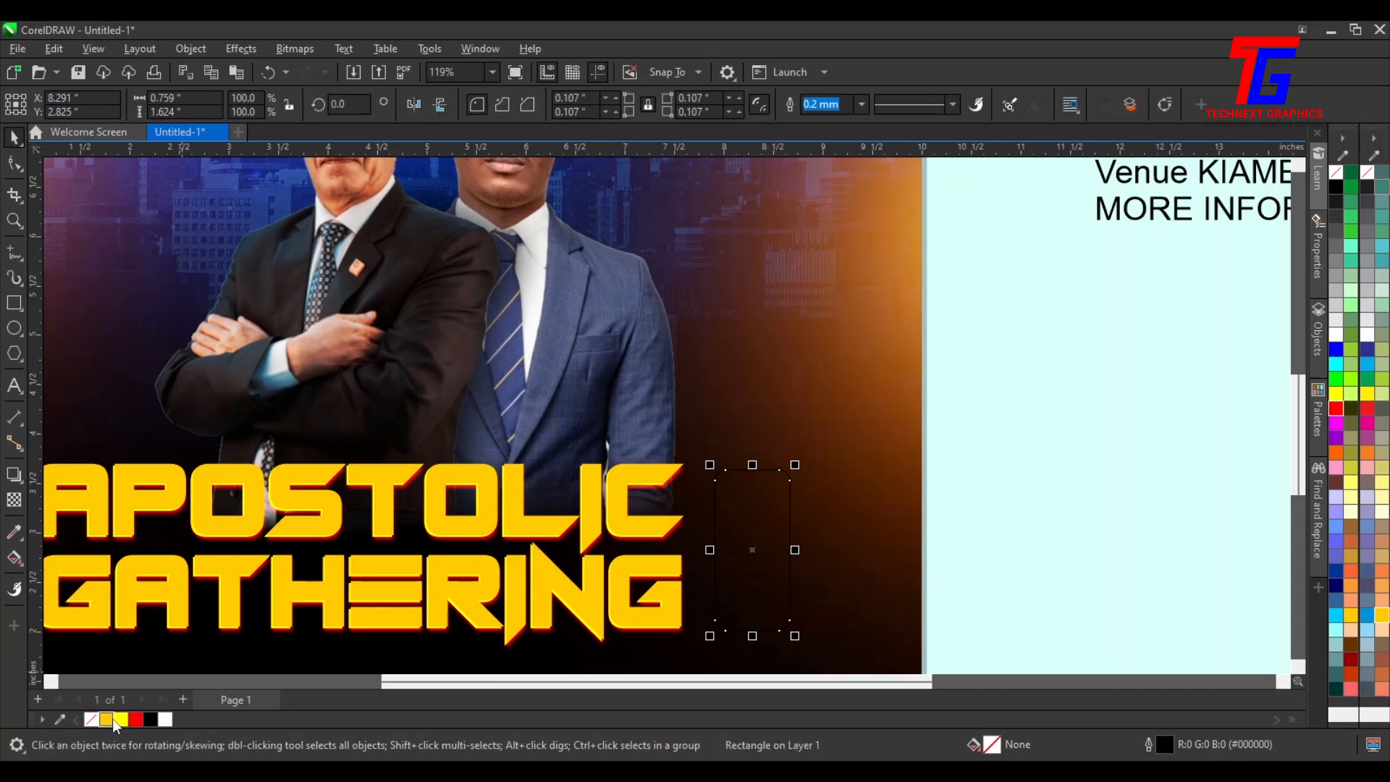
pyautogui.click(107, 719)
pyautogui.click(1098, 475)
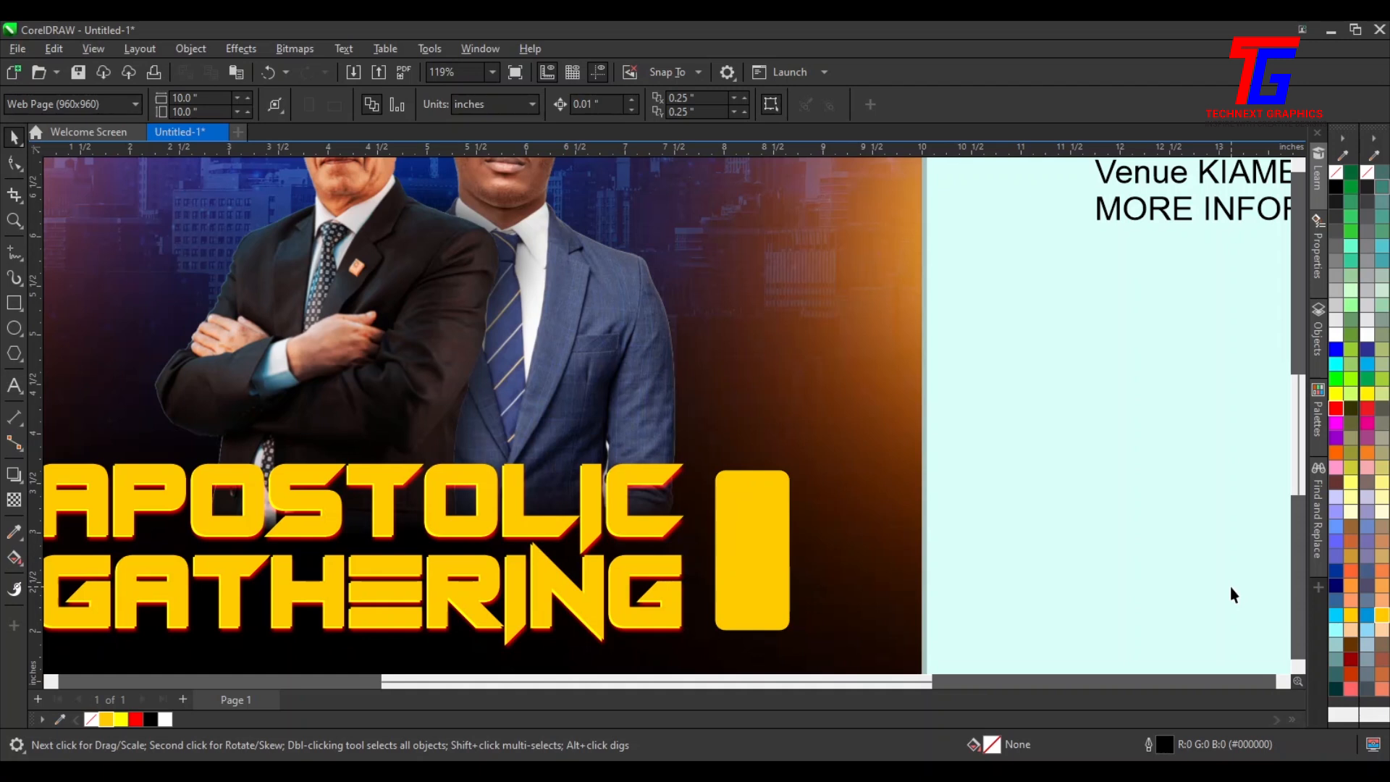
# Duplicate the rounded rectangle and fill the copy Yellow
pyautogui.hotkey('ctrl', 'v')
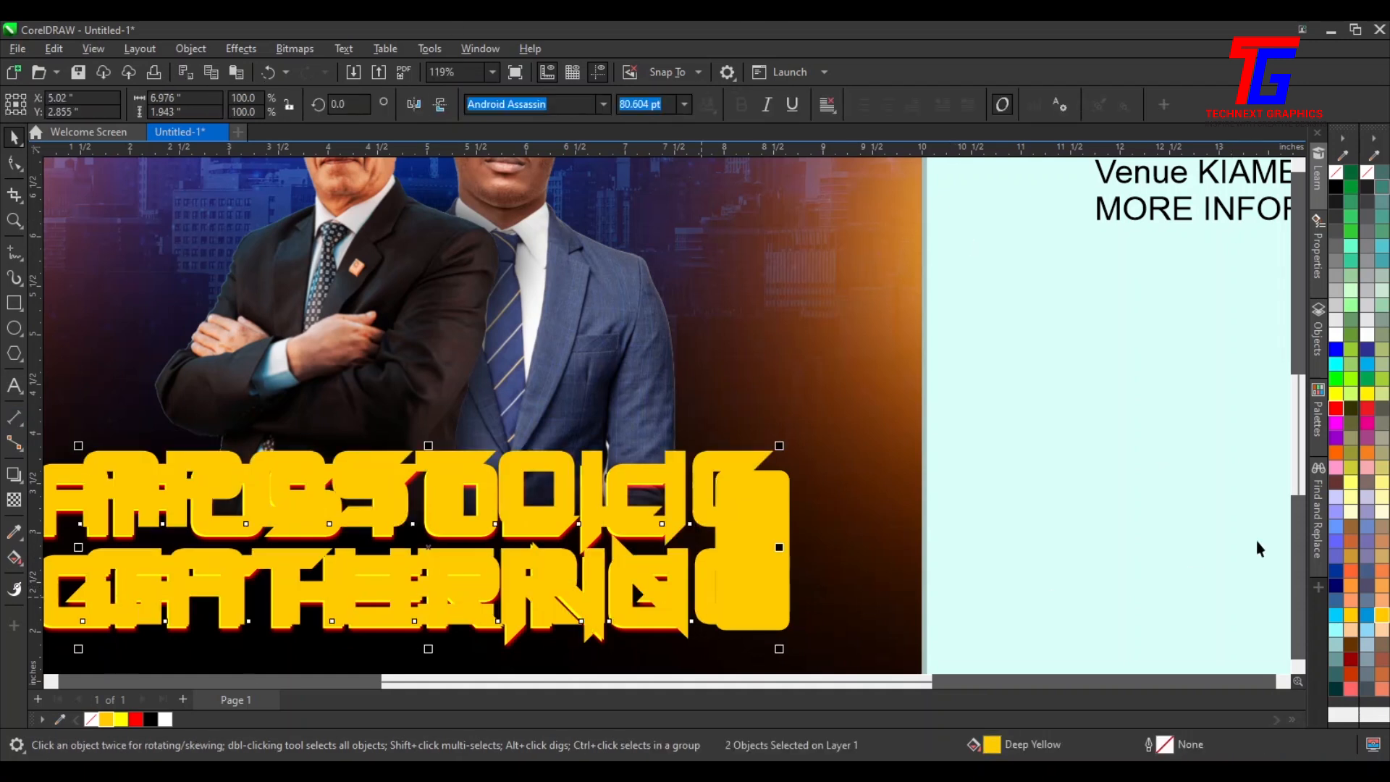
pyautogui.hotkey('ctrl', 'z')
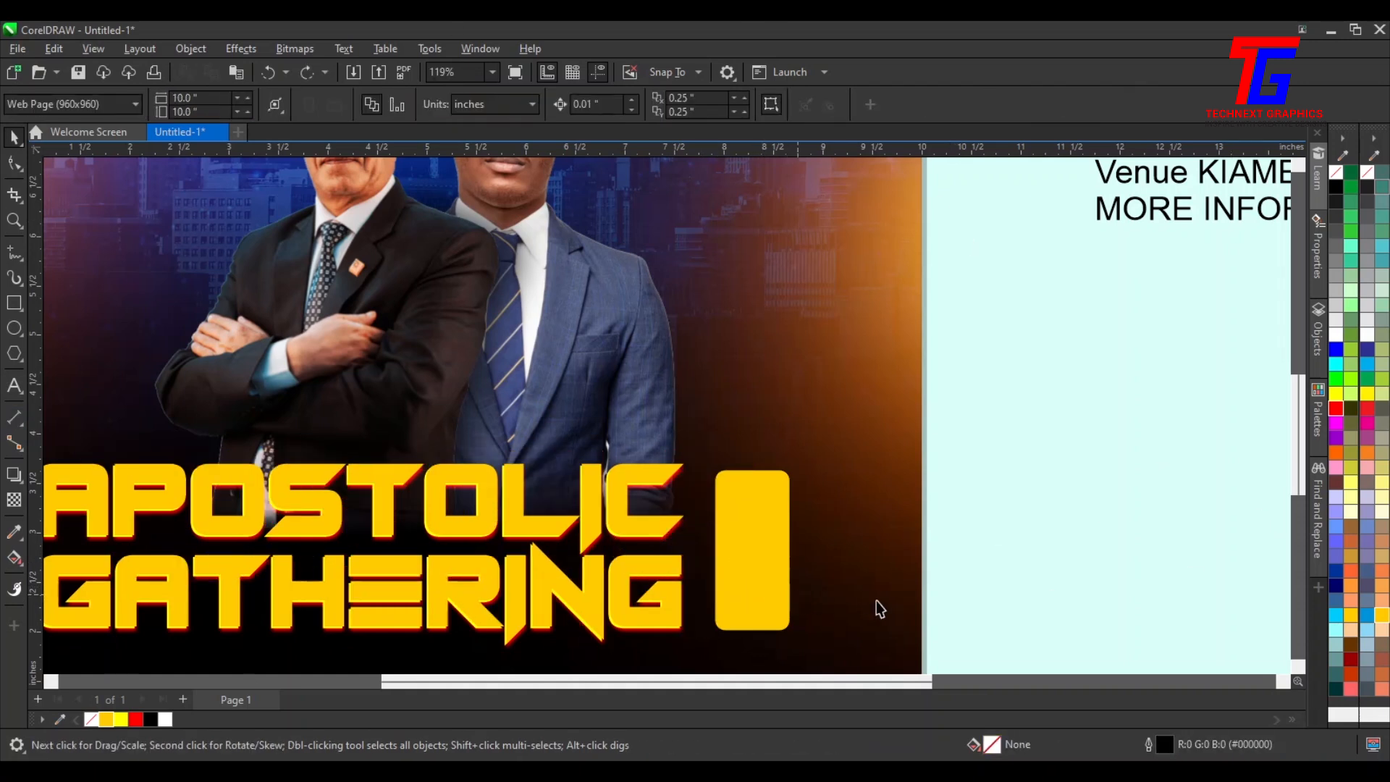
pyautogui.click(750, 570)
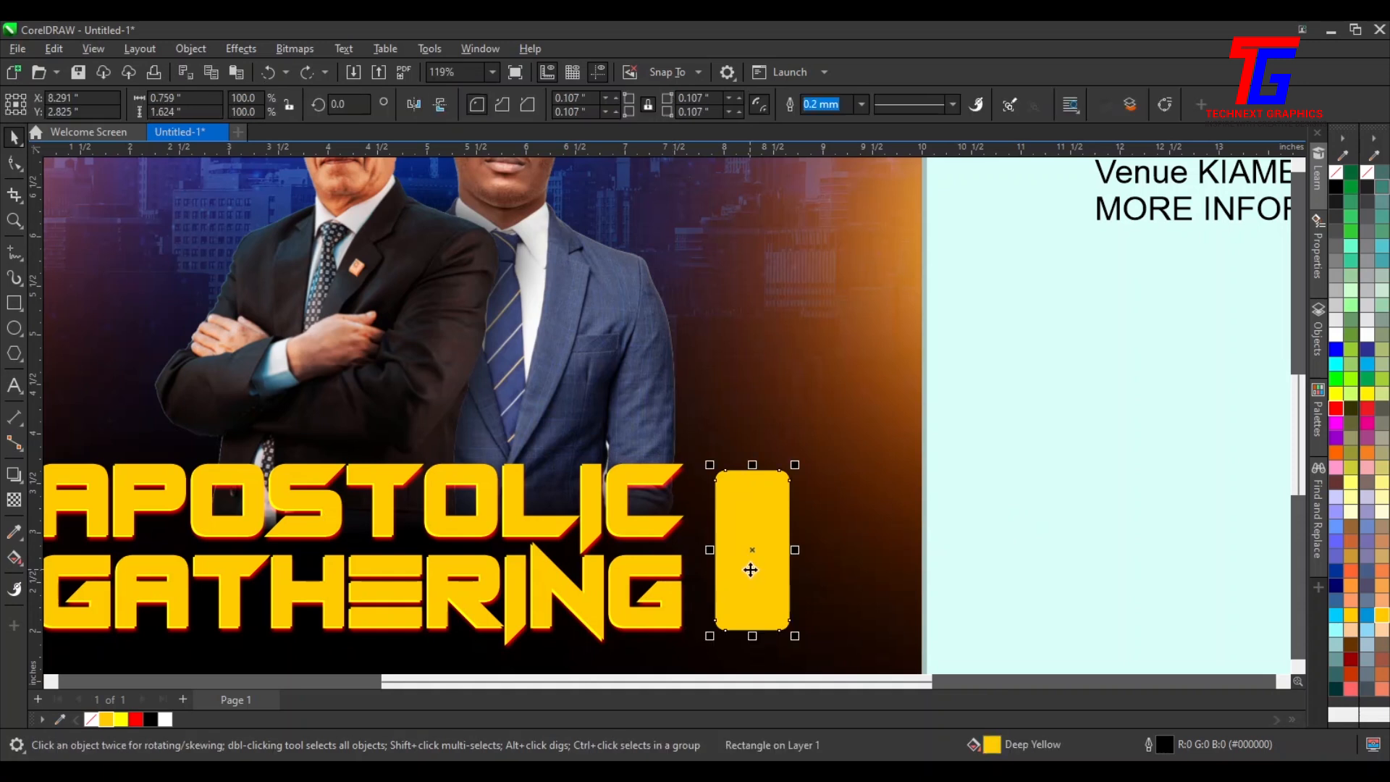
pyautogui.hotkey('ctrl', 'c')
pyautogui.hotkey('ctrl', 'v')
pyautogui.click(121, 719)
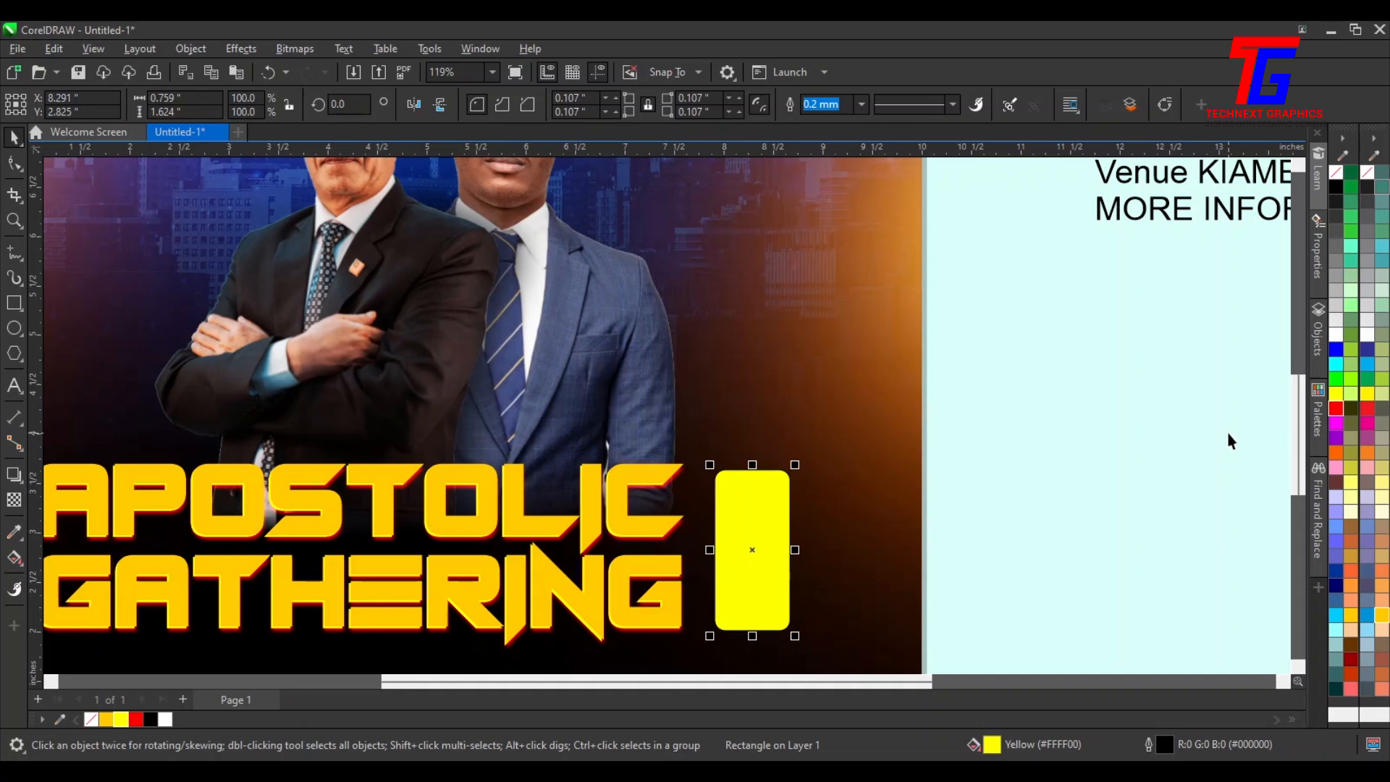
# Send the Yellow copy back one level and nudge it slightly left and down
pyautogui.hotkey('ctrl', 'pagedown')
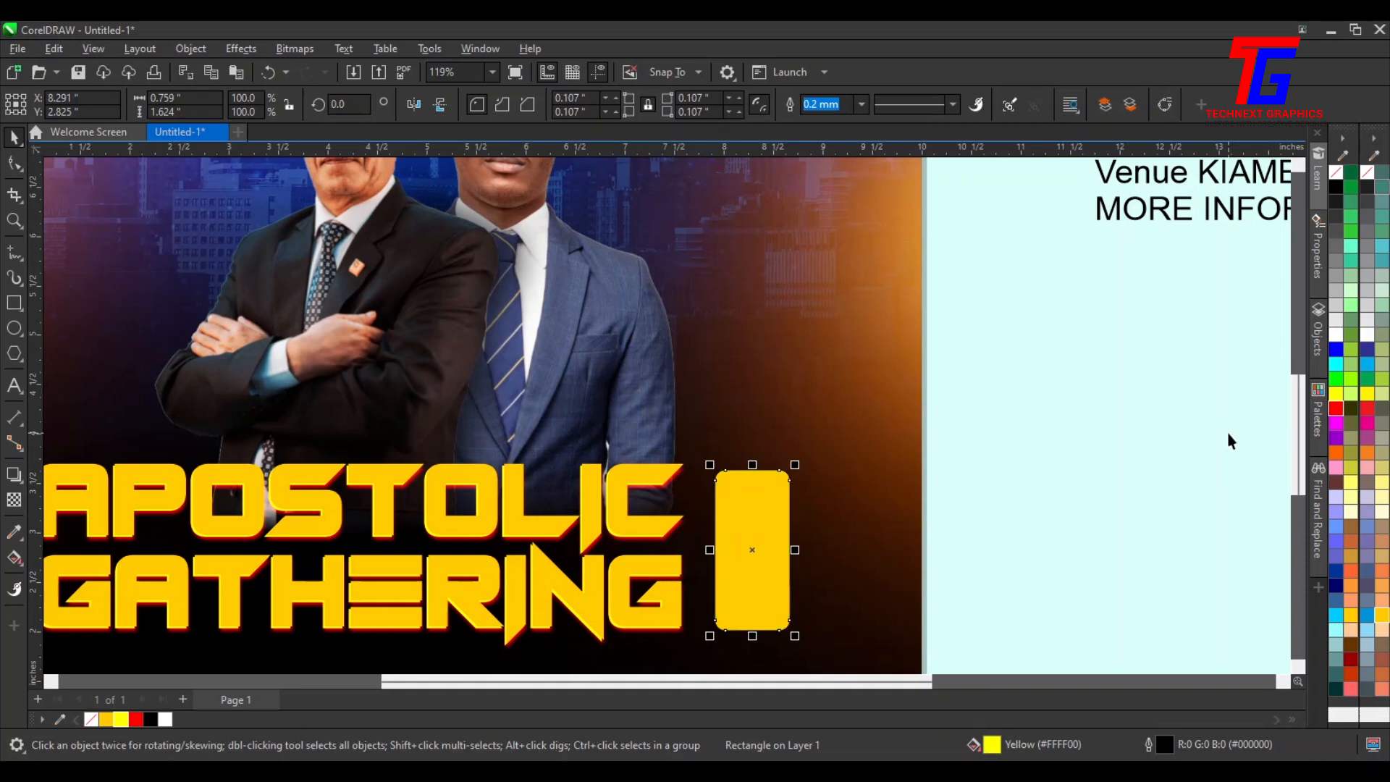
pyautogui.press('Left')
pyautogui.press('Left')
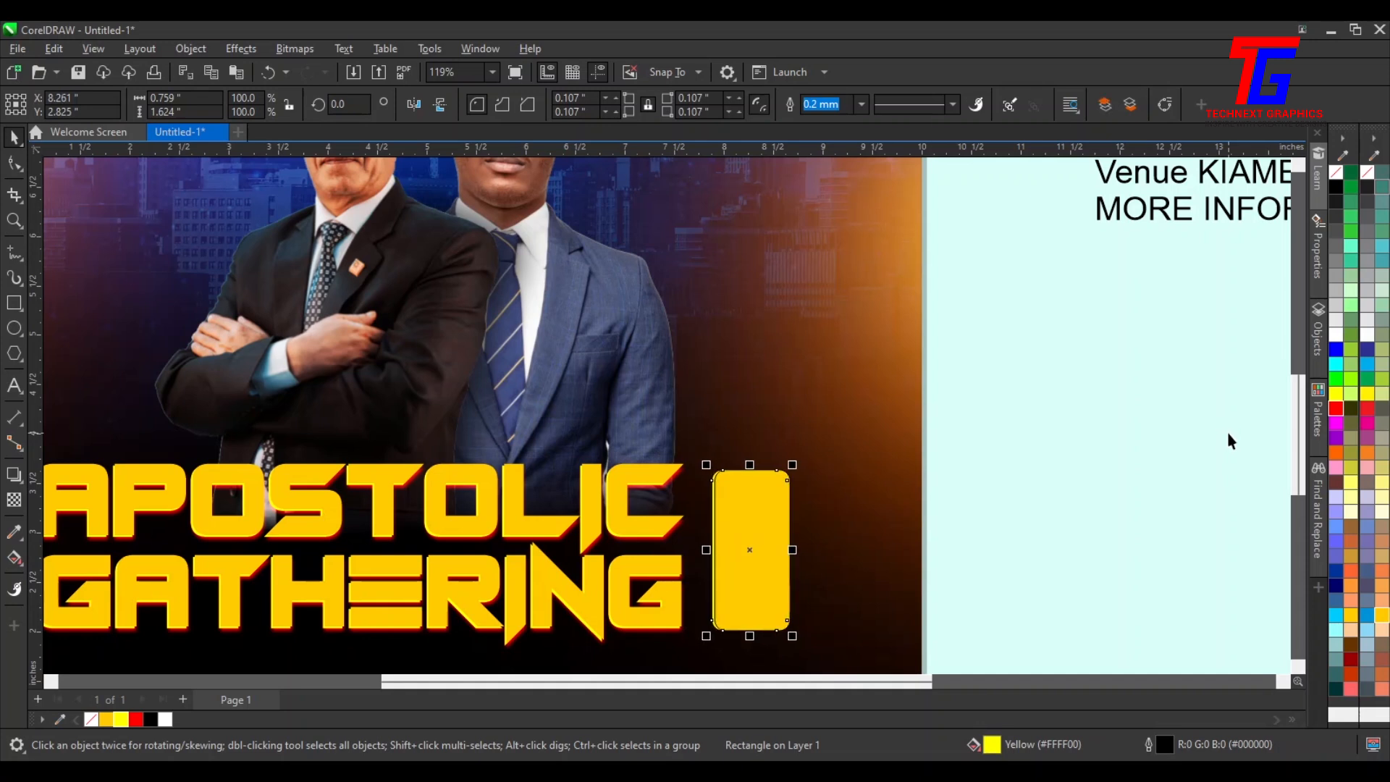
pyautogui.press('Down')
pyautogui.press('Left')
pyautogui.press('Right')
# Remove the outlines from both rounded rectangles
pyautogui.moveTo(1115, 394); pyautogui.dragTo(697, 631)
pyautogui.rightClick(1335, 172)
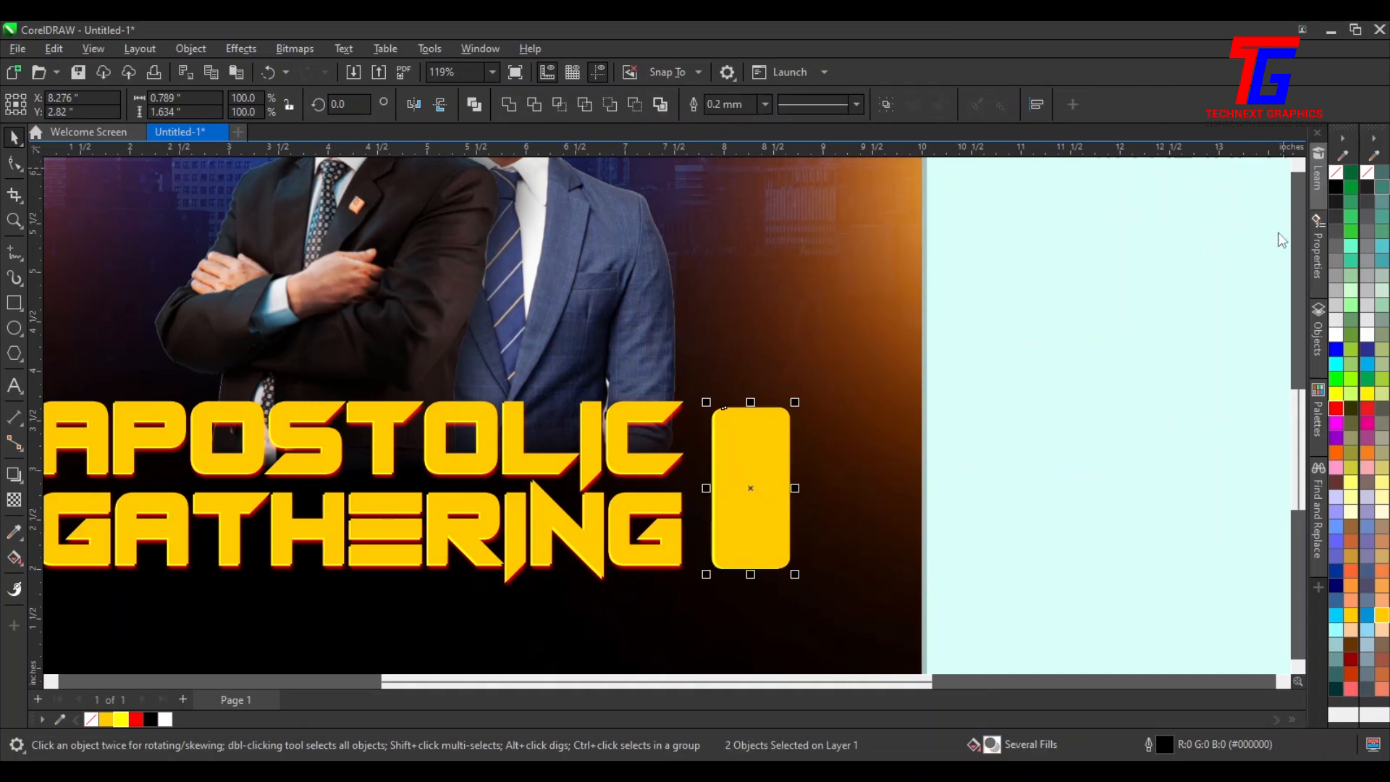
pyautogui.click(982, 381)
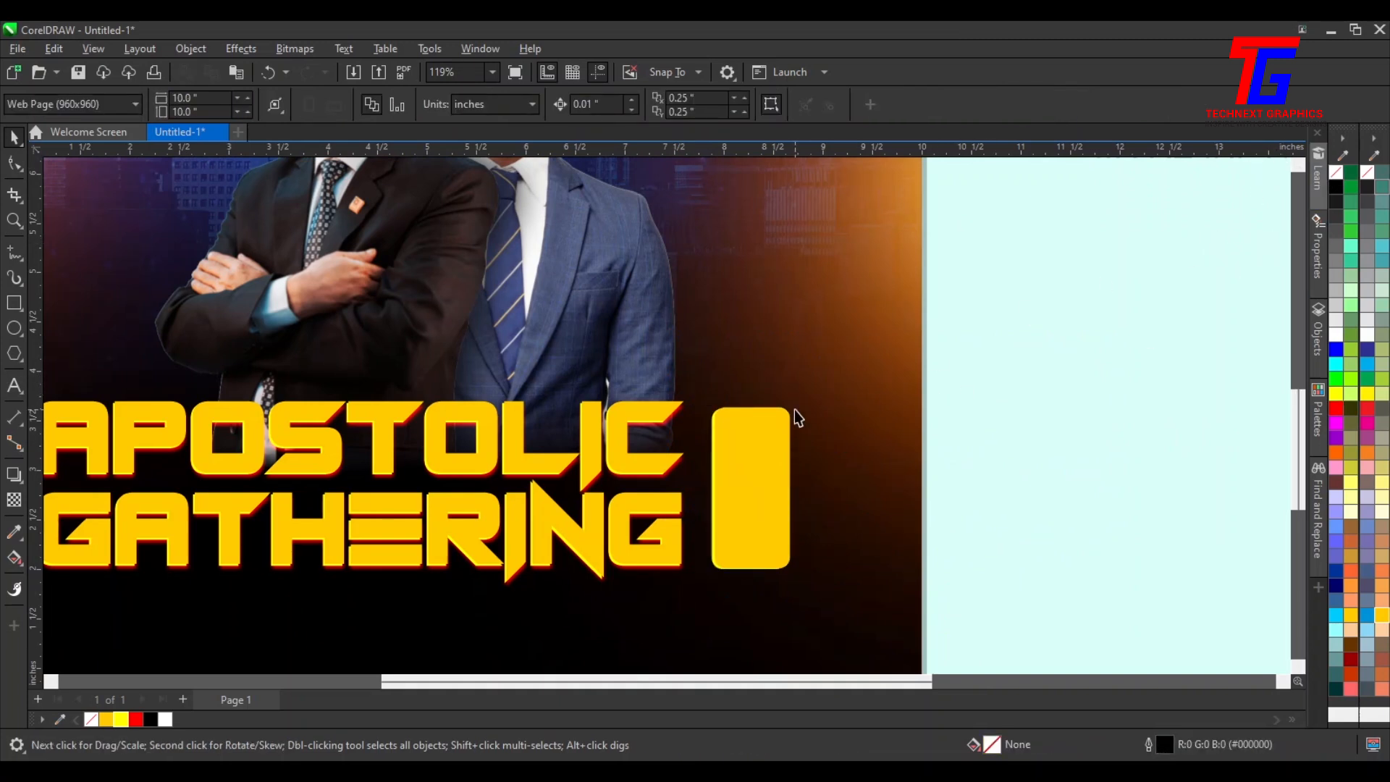
# Fill the front rectangle red and convert it to a 300 dpi bitmap with transparent background
pyautogui.click(738, 498)
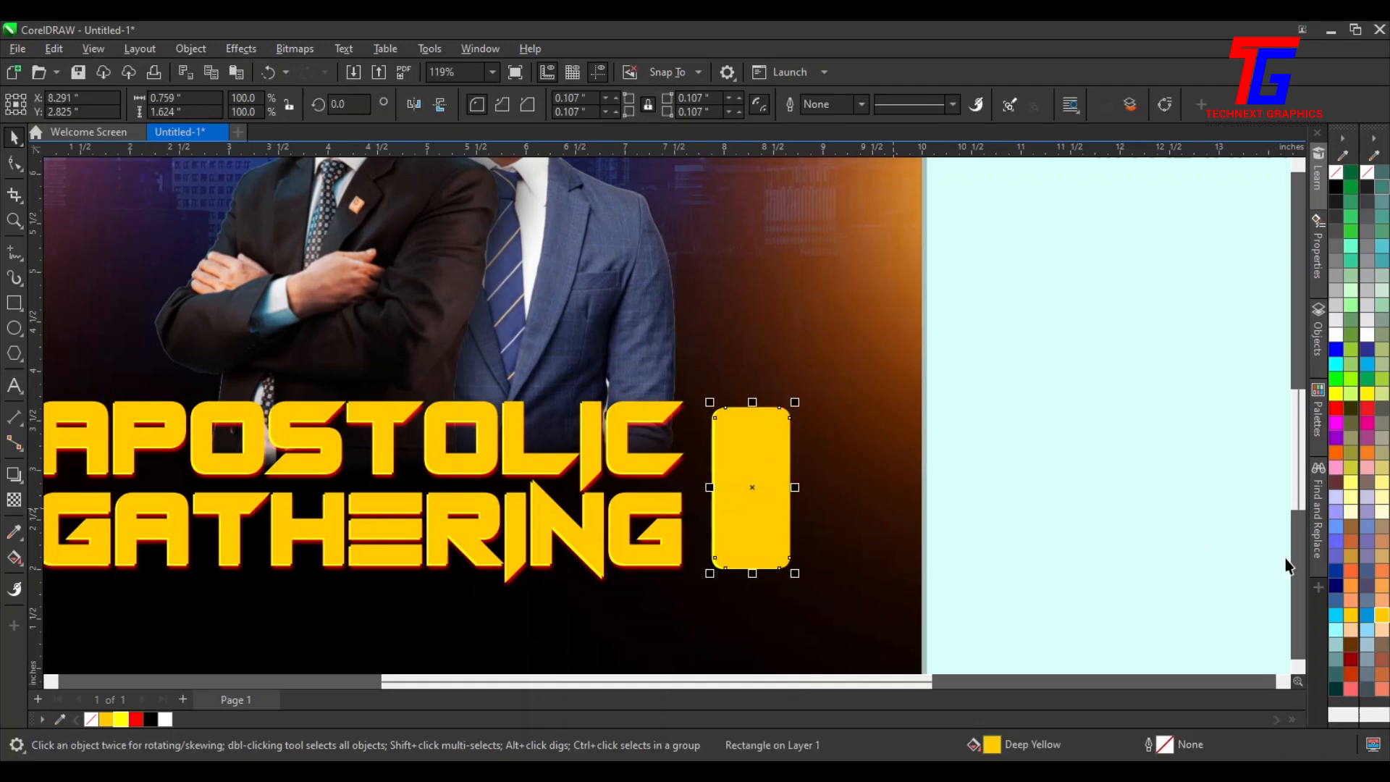
pyautogui.click(1339, 410)
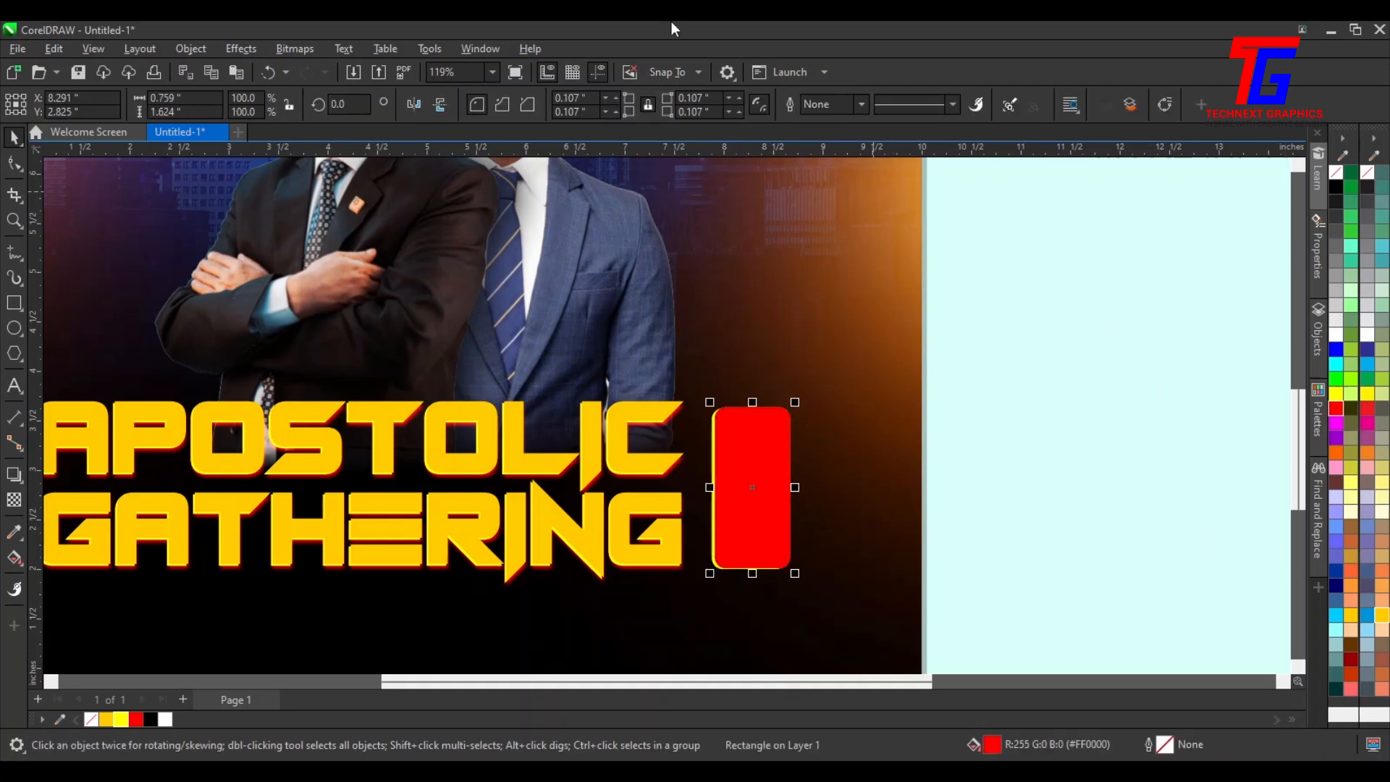
pyautogui.click(289, 48)
pyautogui.click(312, 65)
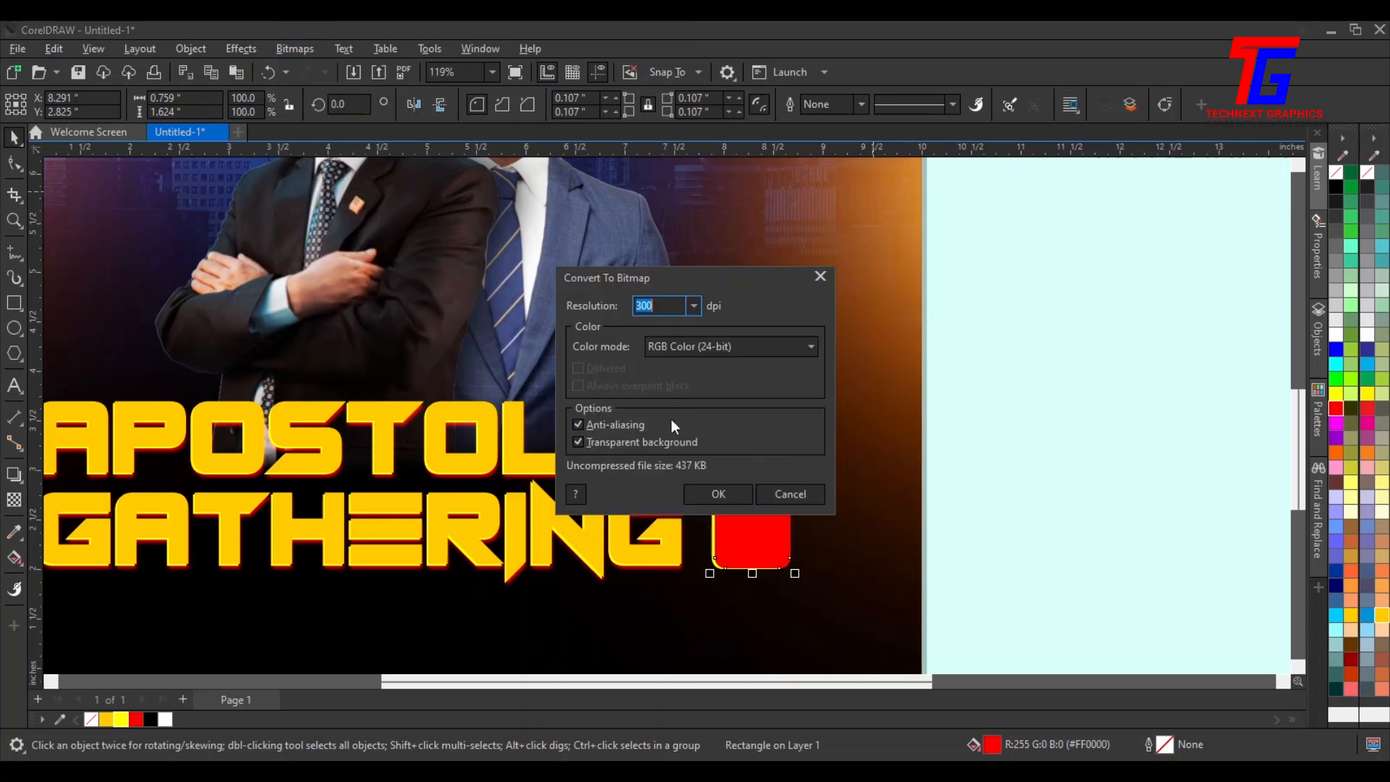
pyautogui.click(721, 495)
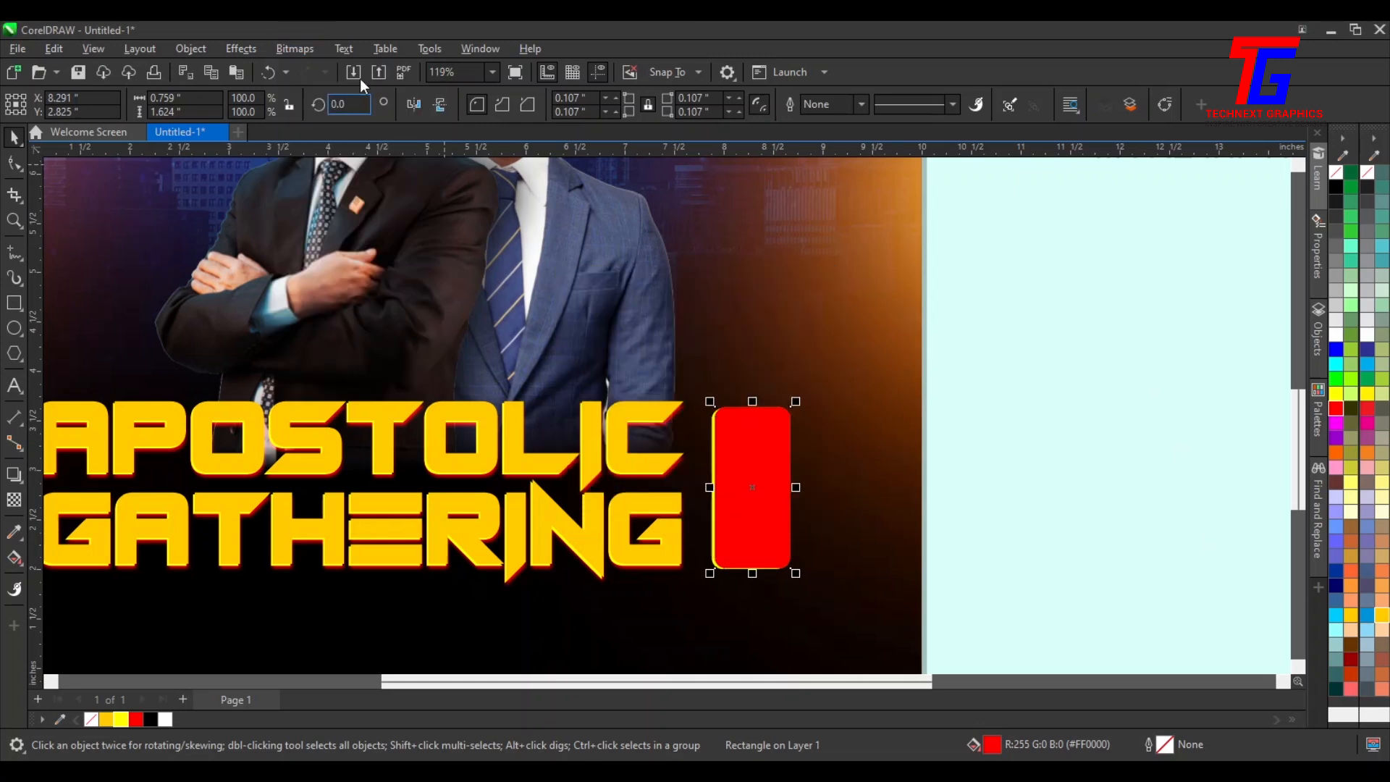
# Apply a Gaussian Blur of 5.8 pixels to the red rectangle bitmap
pyautogui.click(236, 47)
pyautogui.moveTo(267, 155)
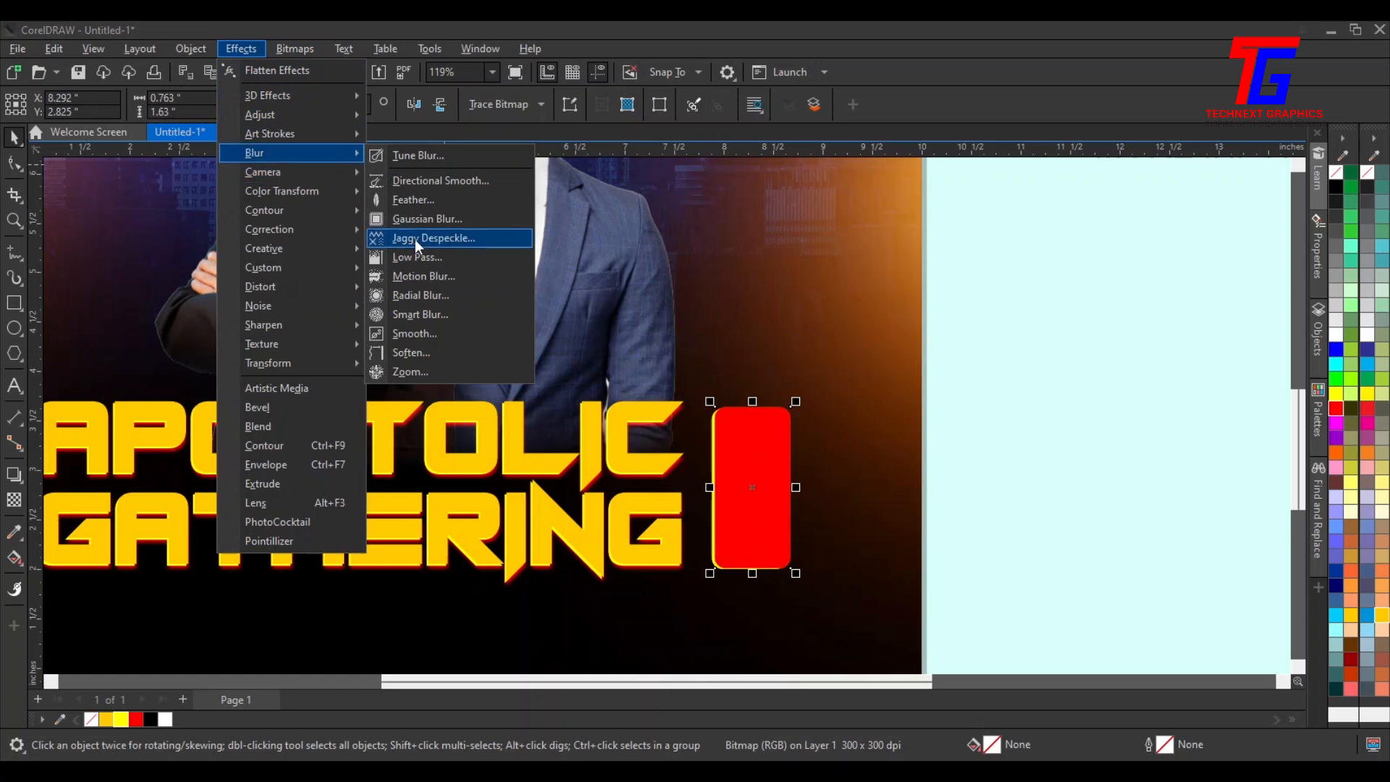
pyautogui.click(414, 220)
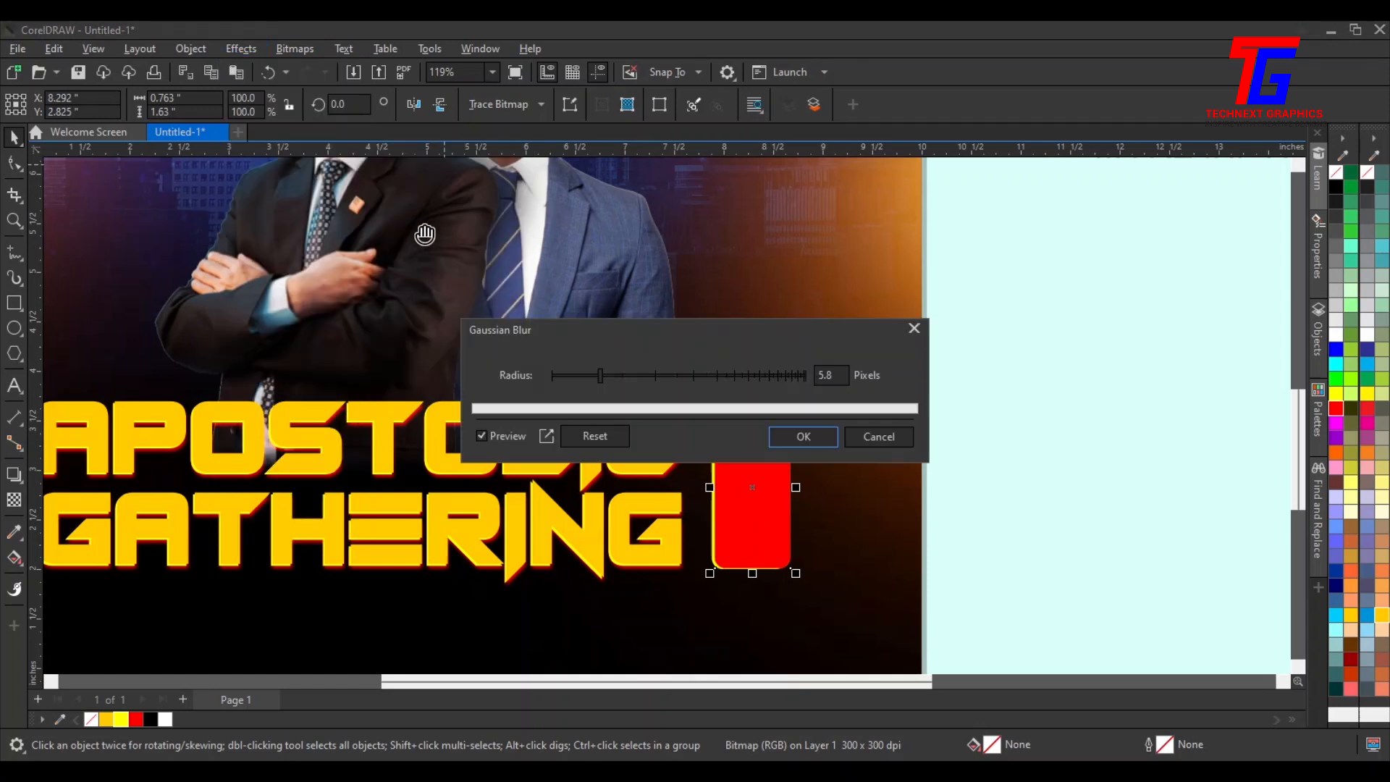
pyautogui.click(812, 438)
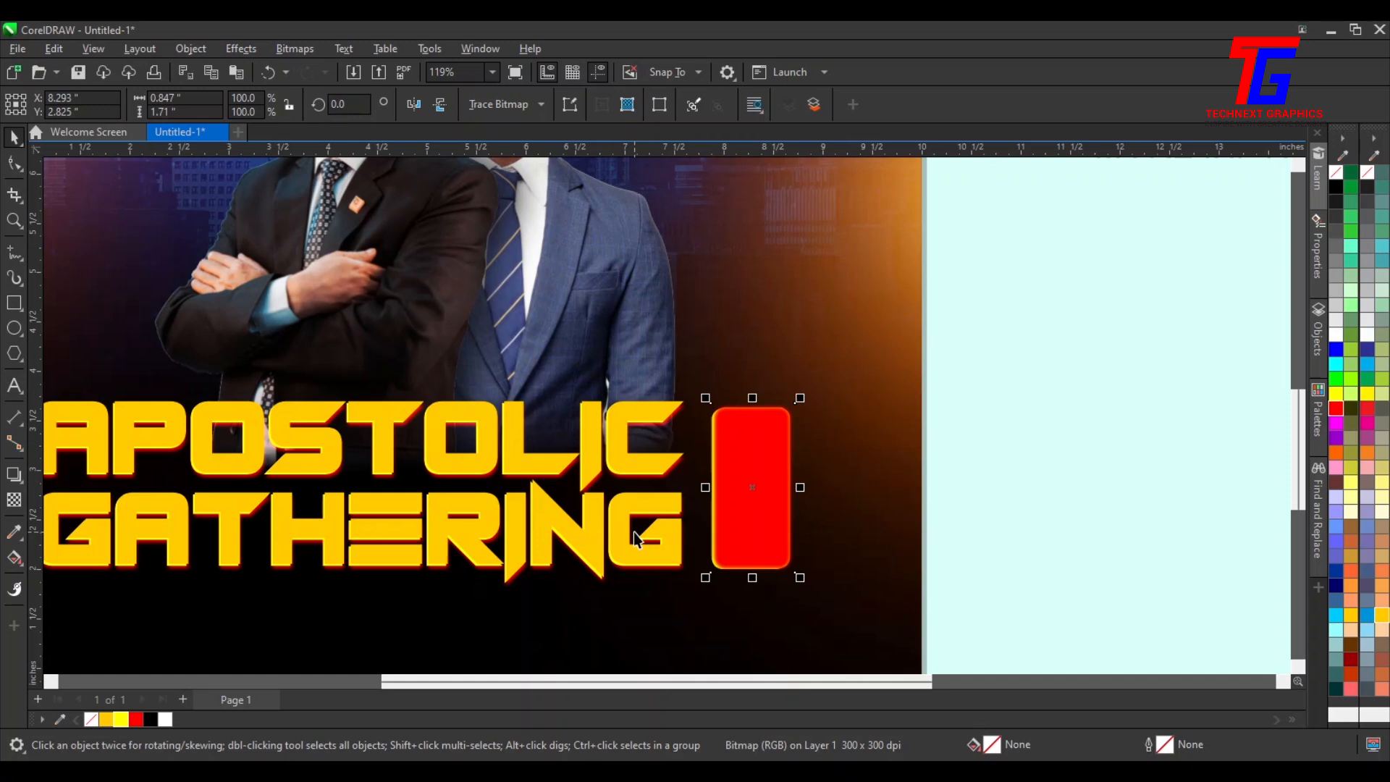
# Send the blurred red bitmap back one level and nudge it down slightly
pyautogui.hotkey('ctrl', 'pagedown')
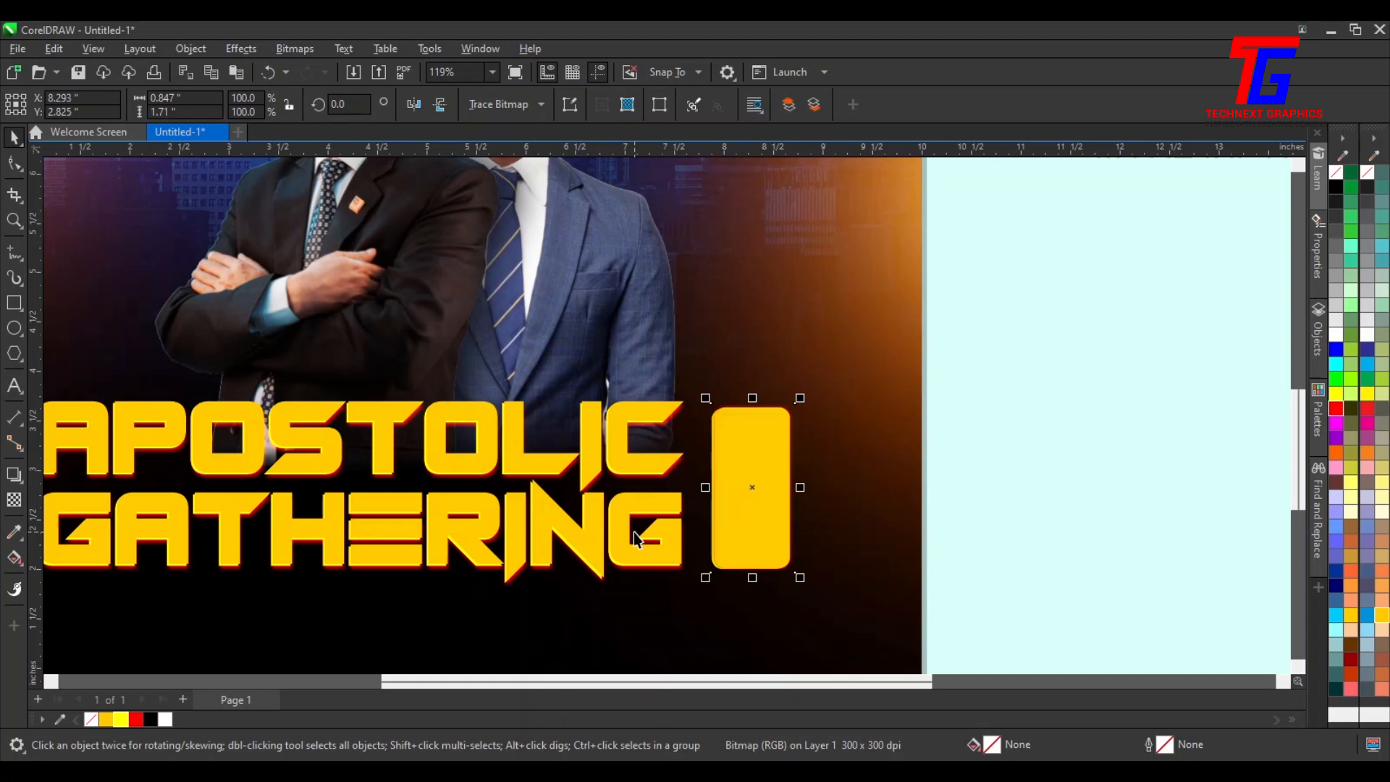
pyautogui.press('Down')
pyautogui.press('Down')
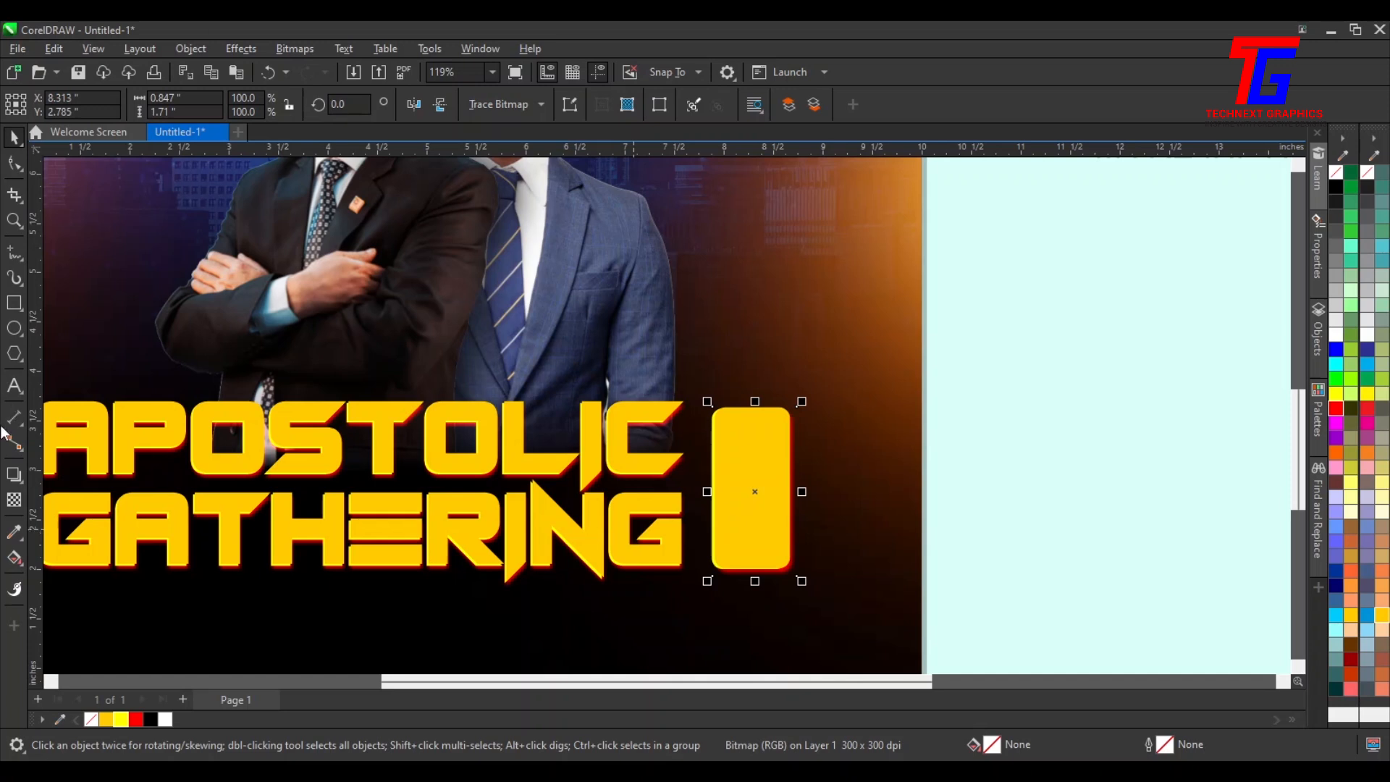
# Set the blurred red bitmap's transparency merge mode to Add and nudge it slightly up and left
pyautogui.click(13, 474)
pyautogui.click(14, 500)
pyautogui.click(258, 108)
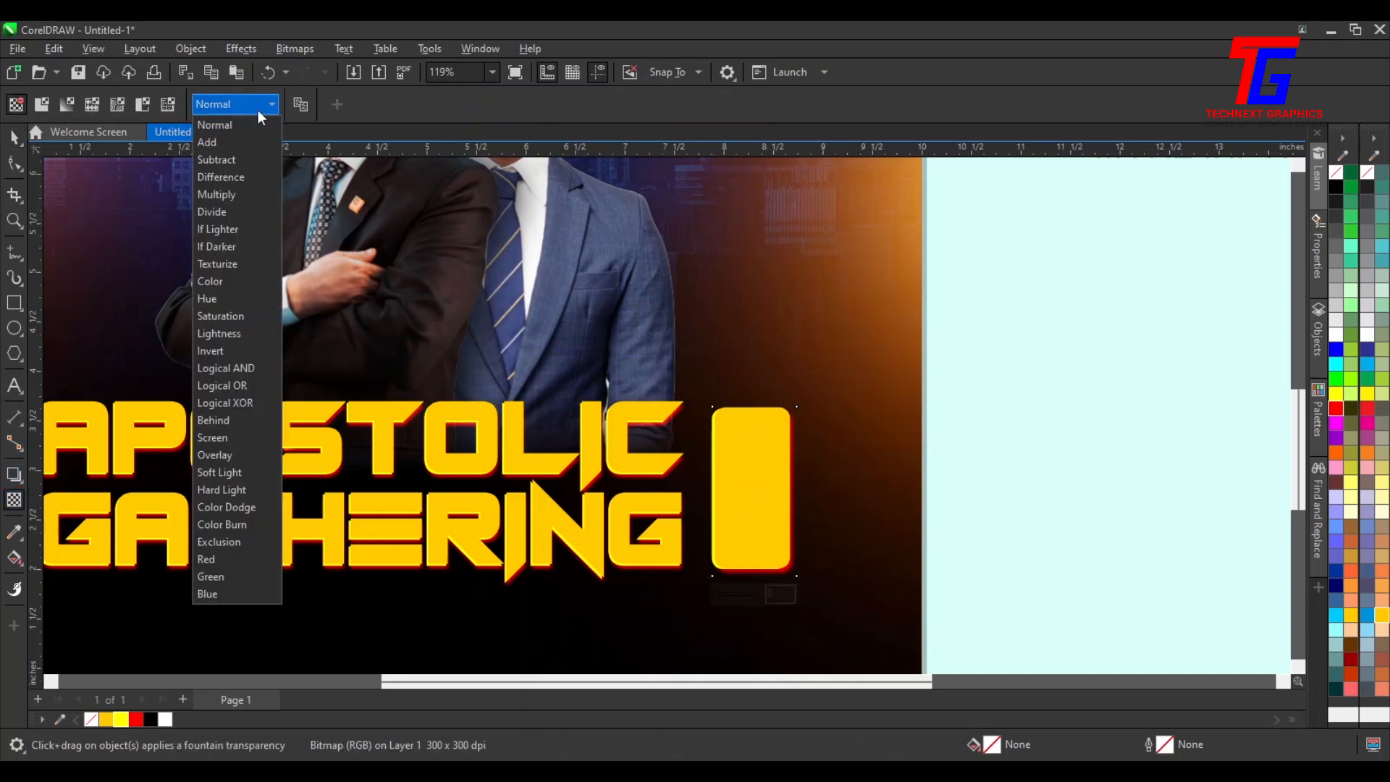
pyautogui.click(240, 142)
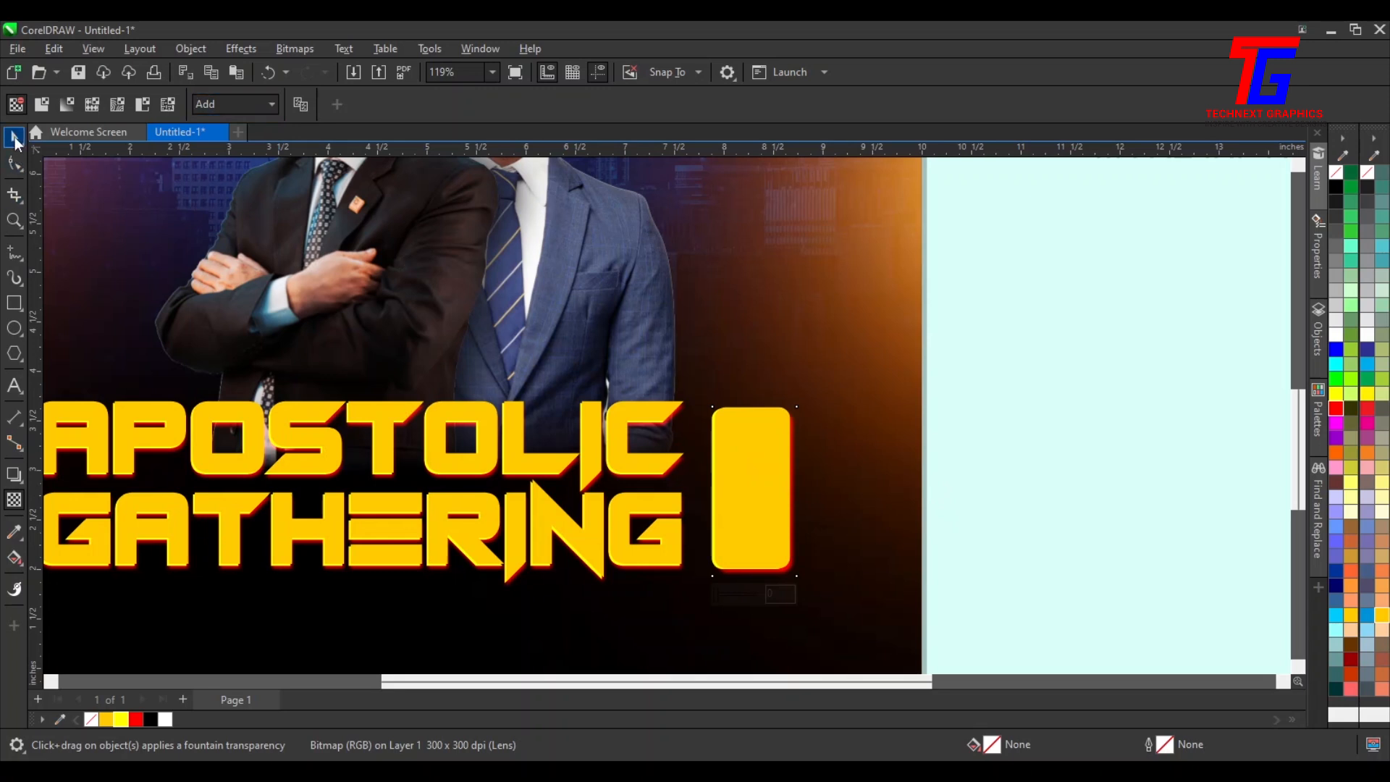
pyautogui.click(14, 138)
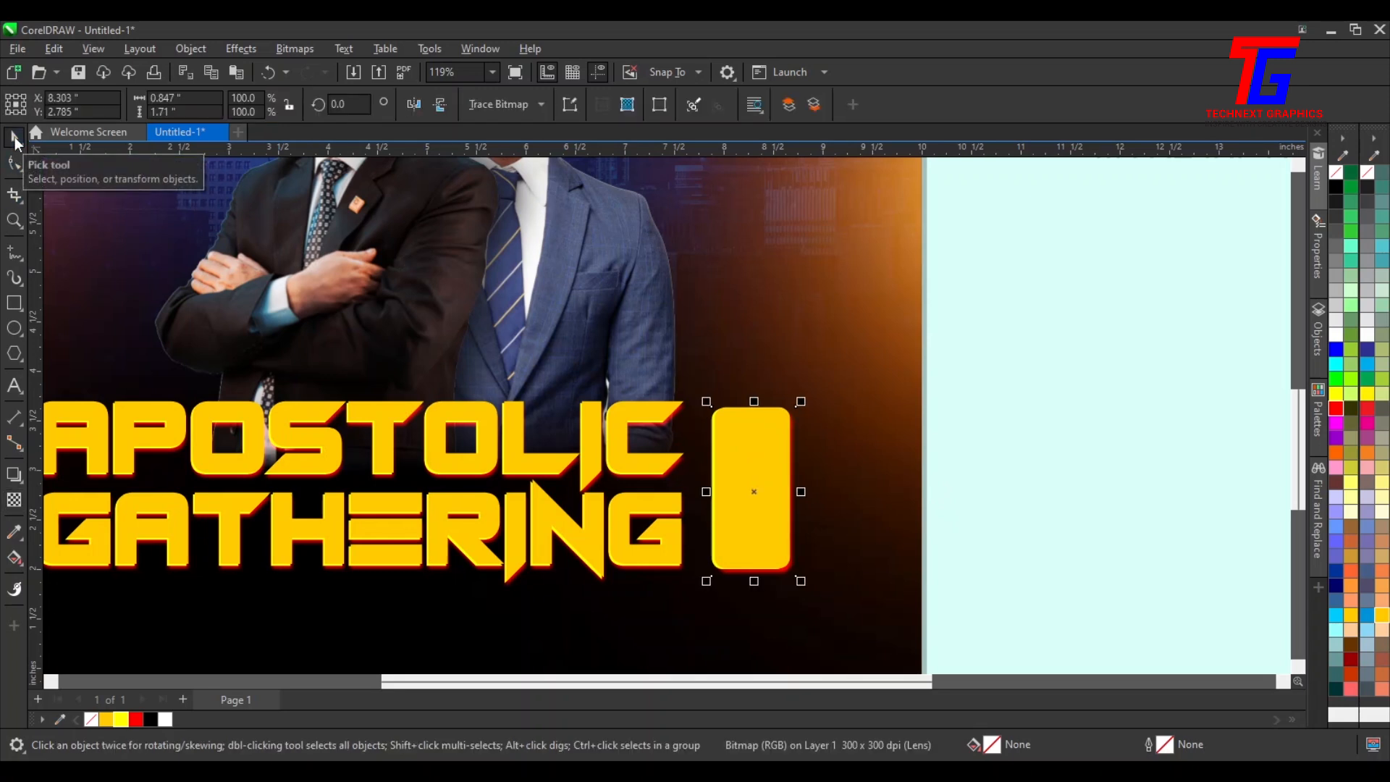
pyautogui.press('Up')
pyautogui.press('Left')
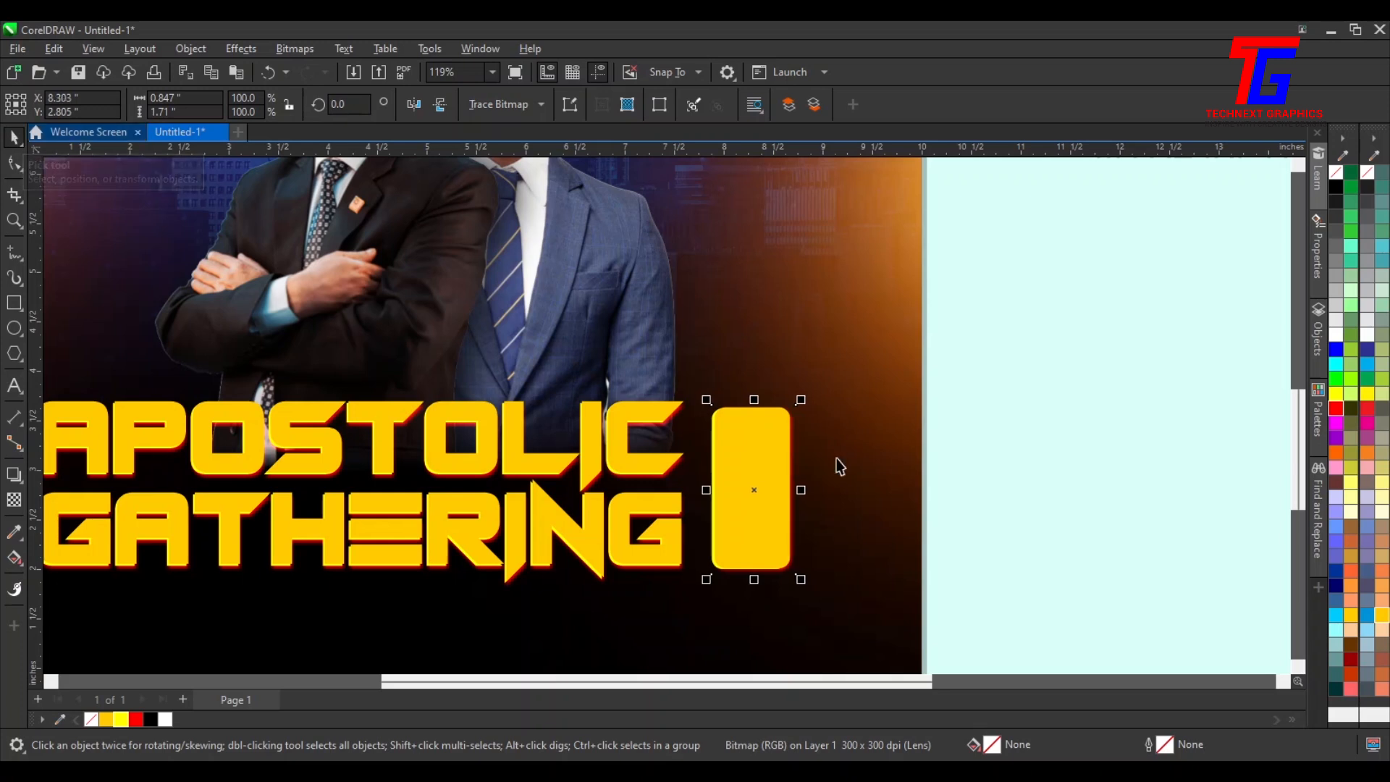
# Select the yellow accent badge and nudge it slightly left beside the title
pyautogui.click(1082, 437)
pyautogui.scroll(-3, 988, 425)
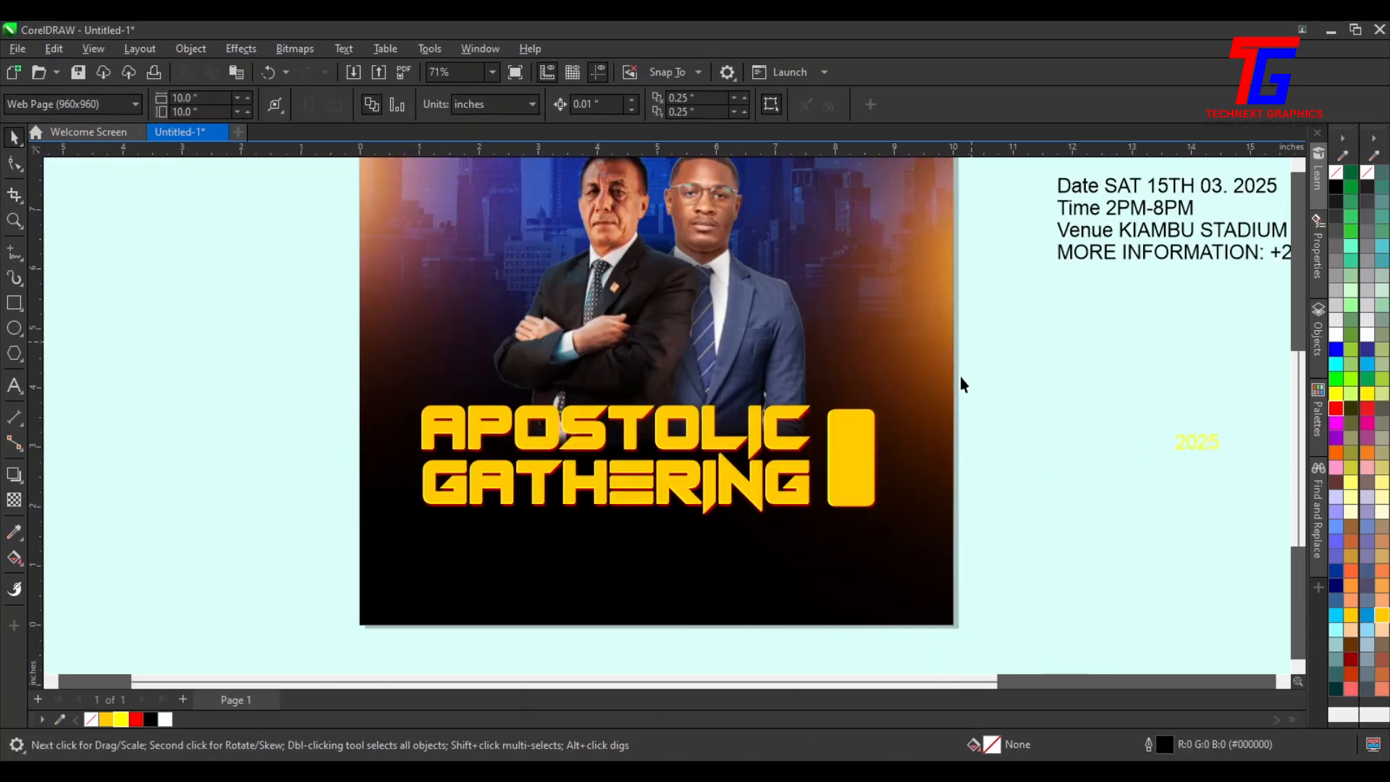
pyautogui.moveTo(970, 343); pyautogui.dragTo(801, 568)
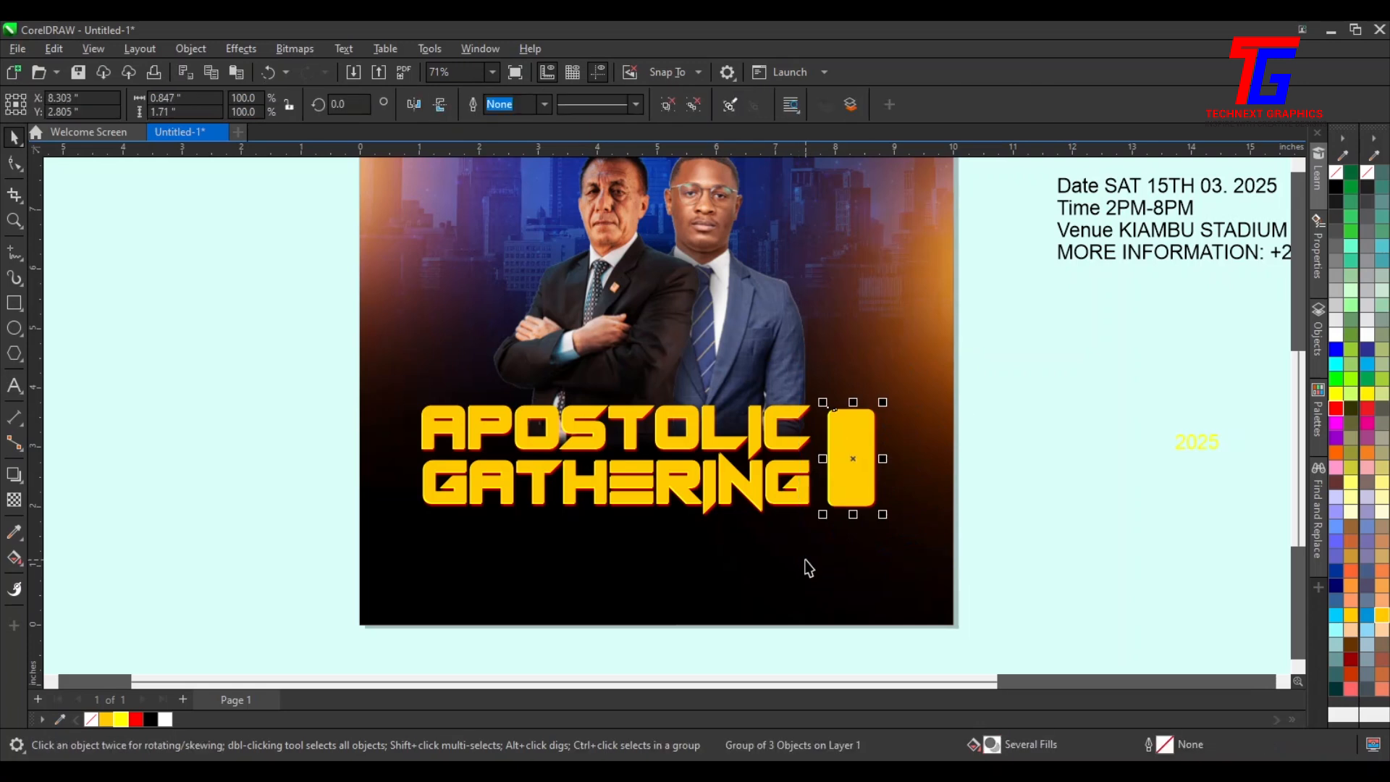
pyautogui.press('Left')
pyautogui.press('Left')
pyautogui.press('Left')
pyautogui.press('Left')
pyautogui.press('Left')
pyautogui.press('Left')
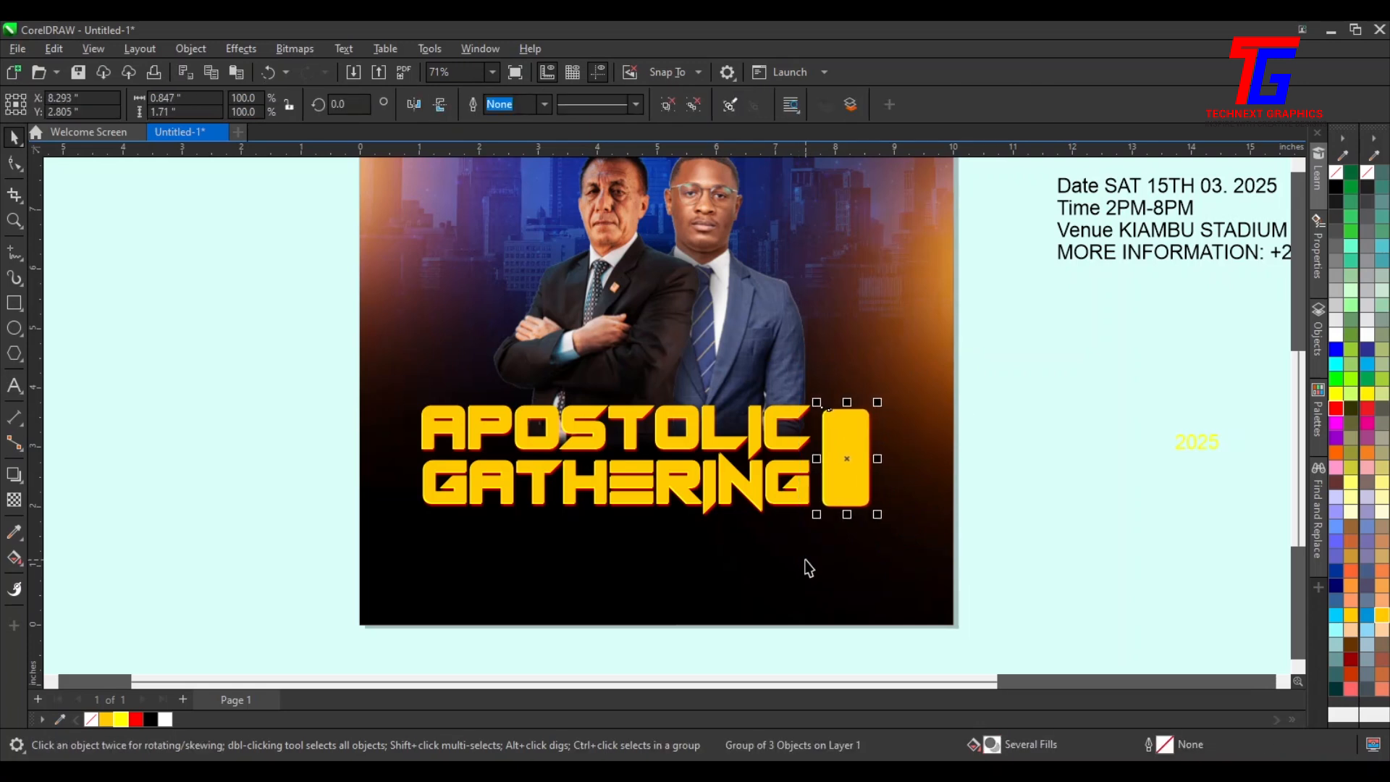
pyautogui.press('Left')
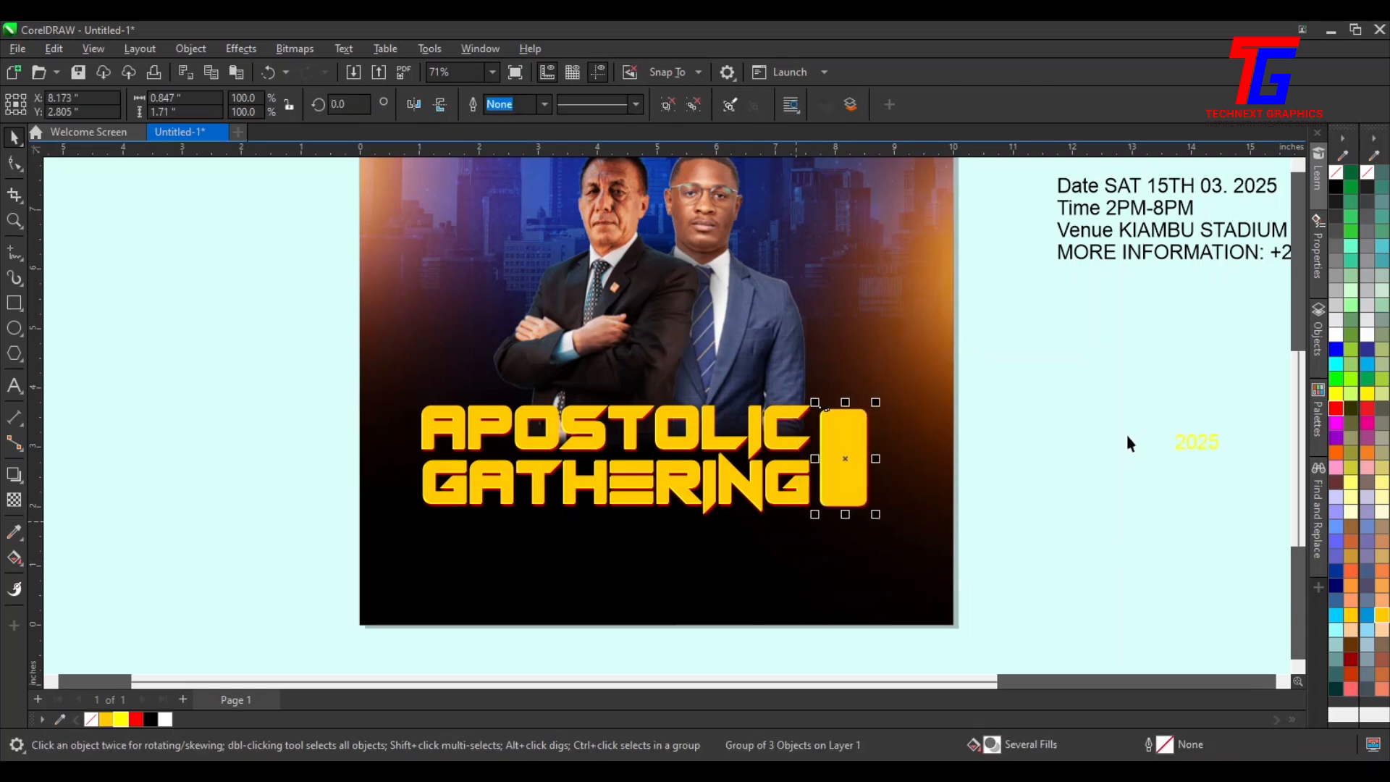
# Group the APOSTOLIC GATHERING title with the accent badge
pyautogui.moveTo(1064, 362); pyautogui.dragTo(345, 539)
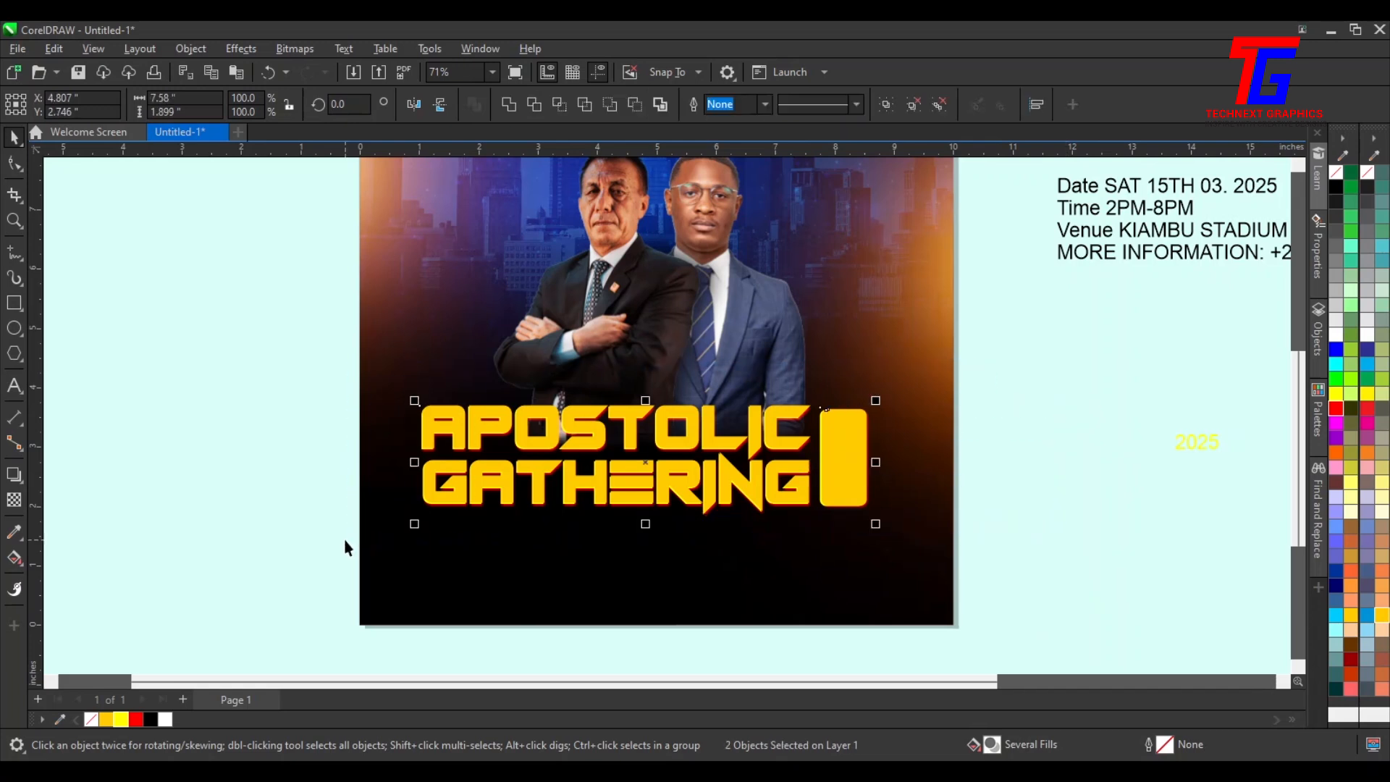
pyautogui.hotkey('ctrl', 'g')
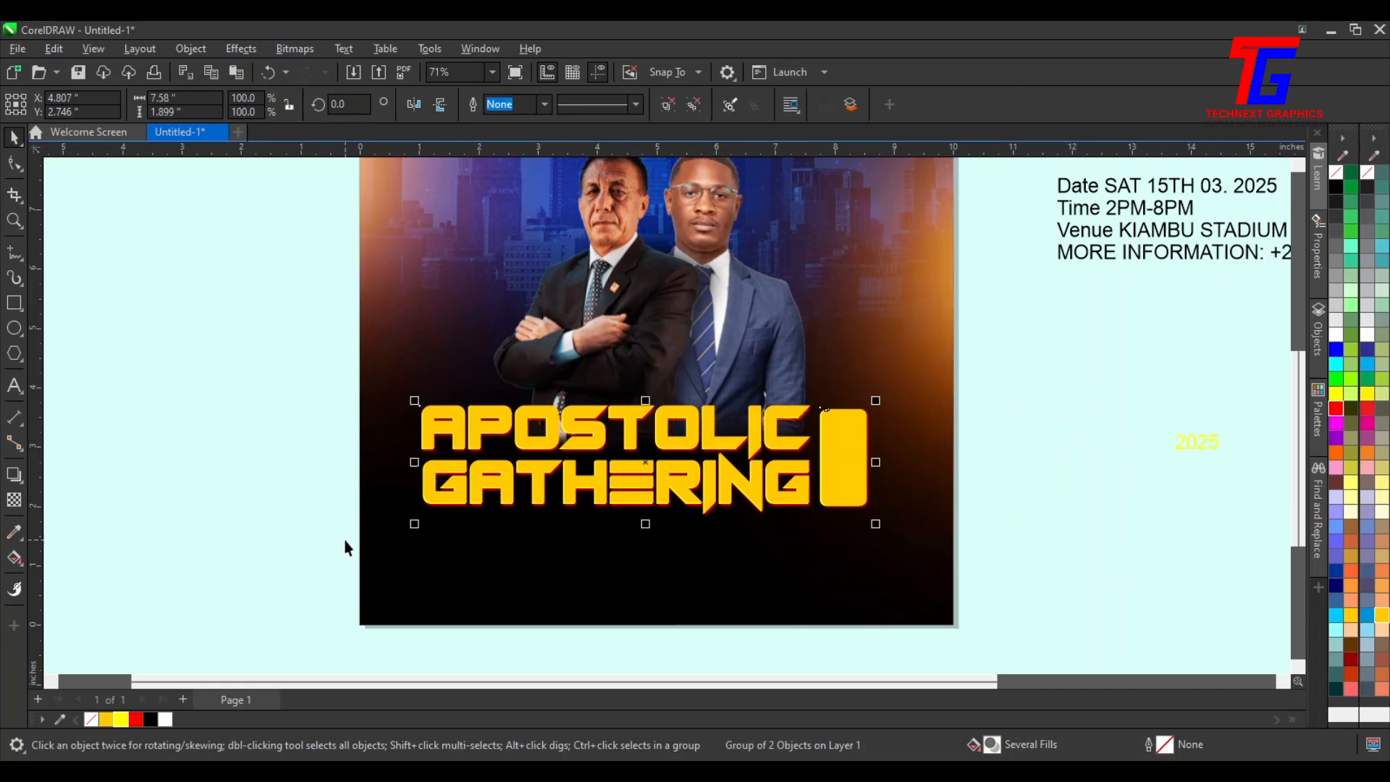
# Center the title group horizontally on the background
pyautogui.keyDown('shift'); pyautogui.click(723, 611); pyautogui.keyUp('shift')
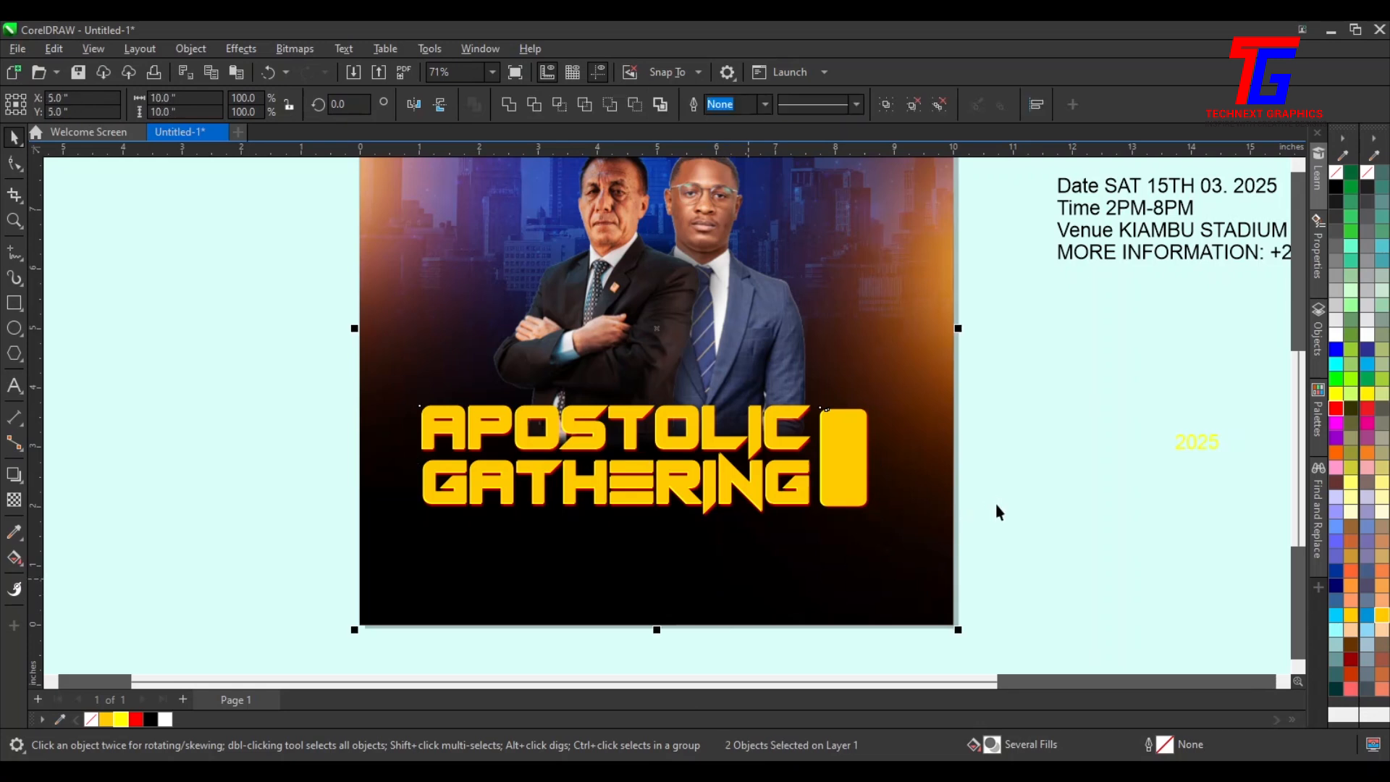
pyautogui.press('c')
pyautogui.click(1106, 591)
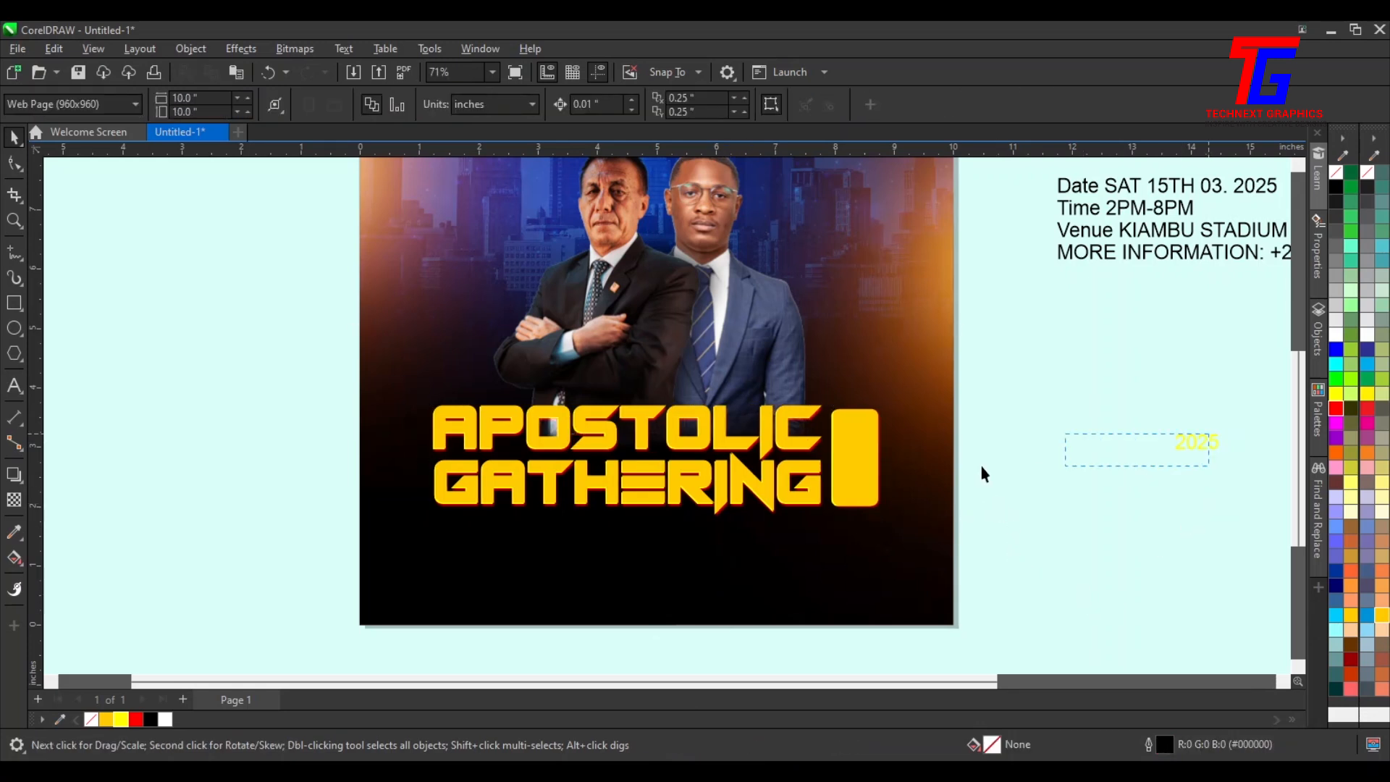
# Enlarge the 2025 text and fill it red
pyautogui.moveTo(1208, 434); pyautogui.dragTo(1166, 584)
pyautogui.click(1216, 440)
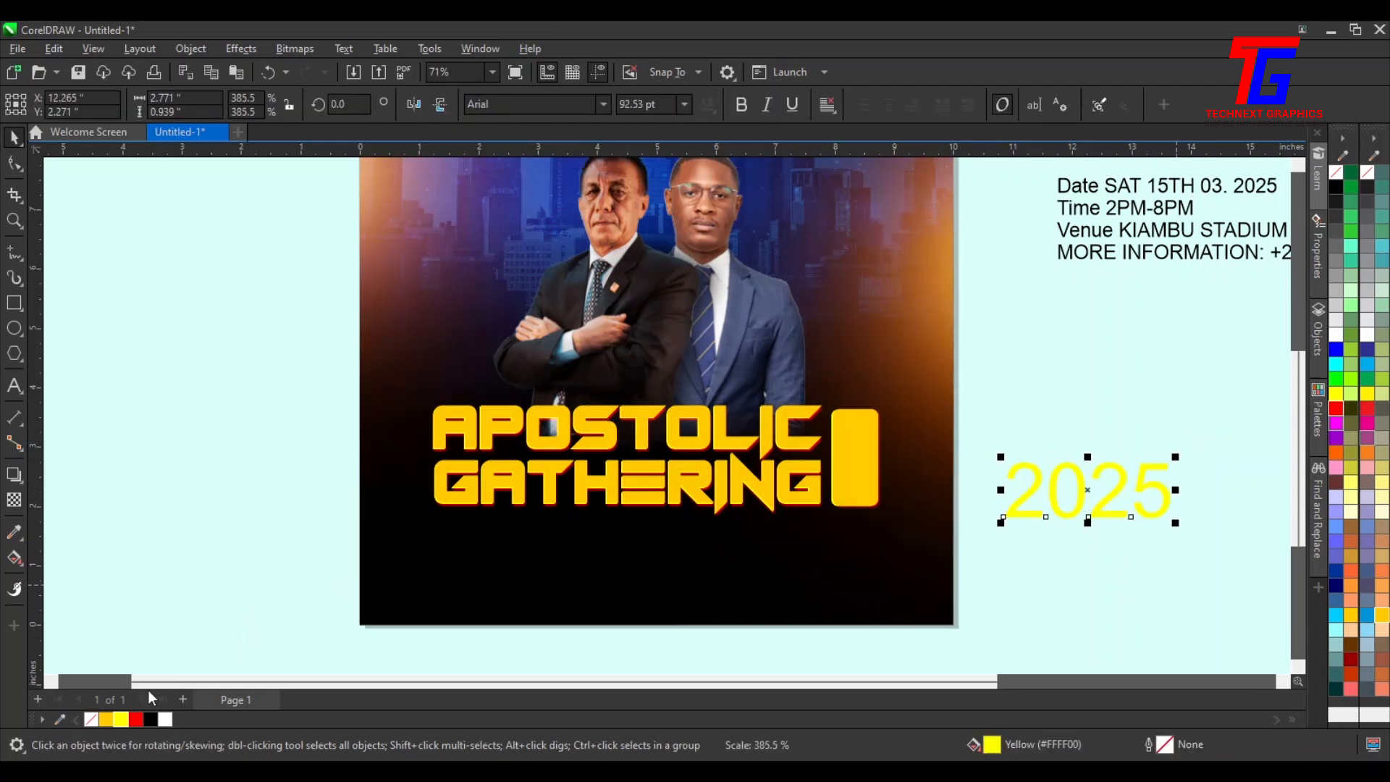
pyautogui.click(136, 721)
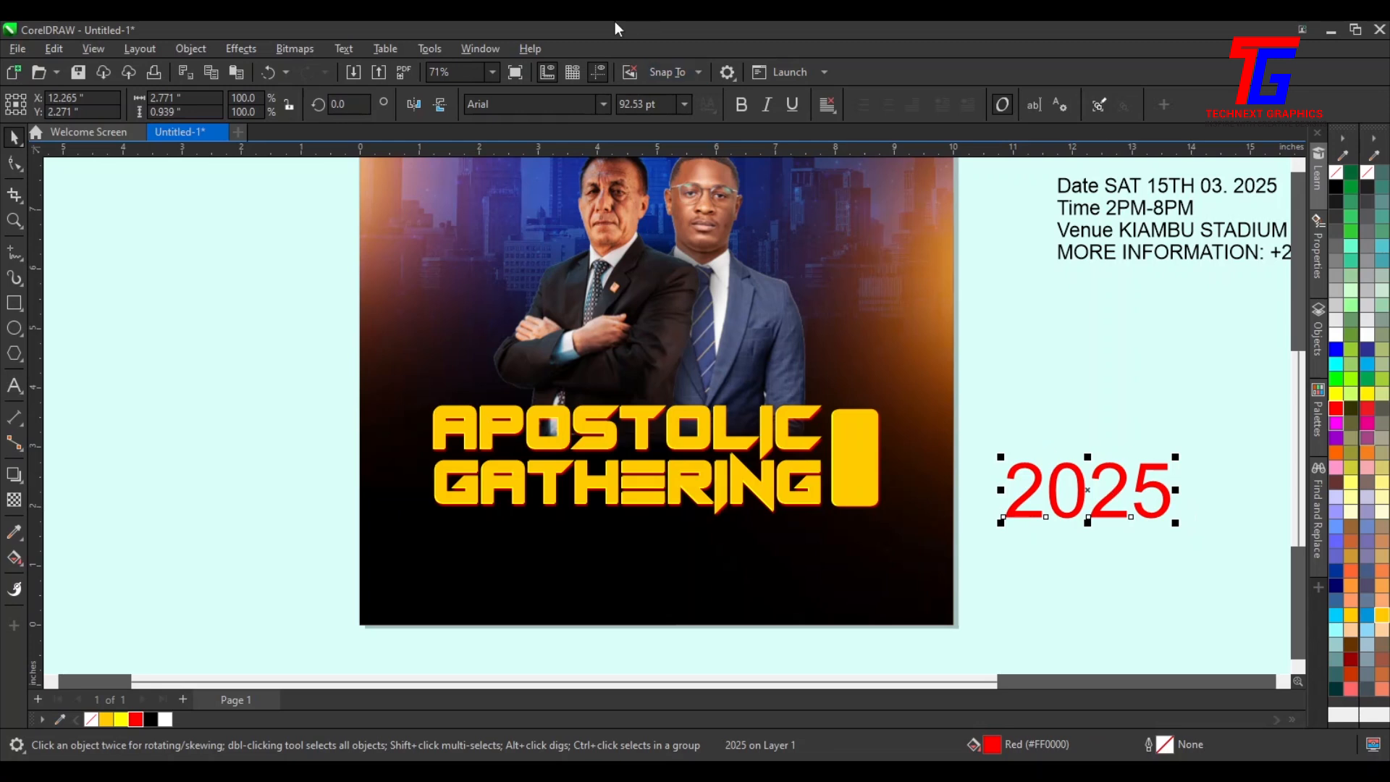
# Change the 2025 text's font to Poppins Black
pyautogui.click(604, 105)
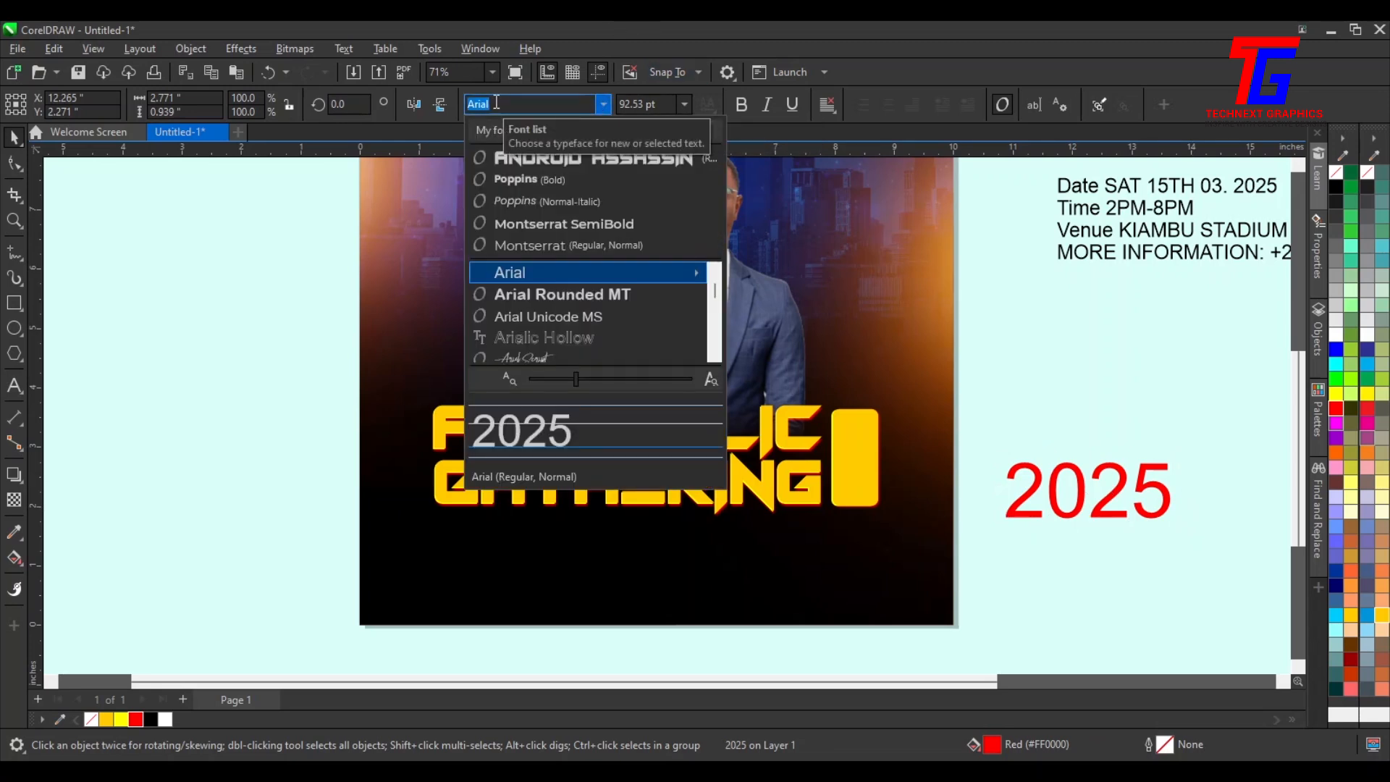
pyautogui.write('popp')
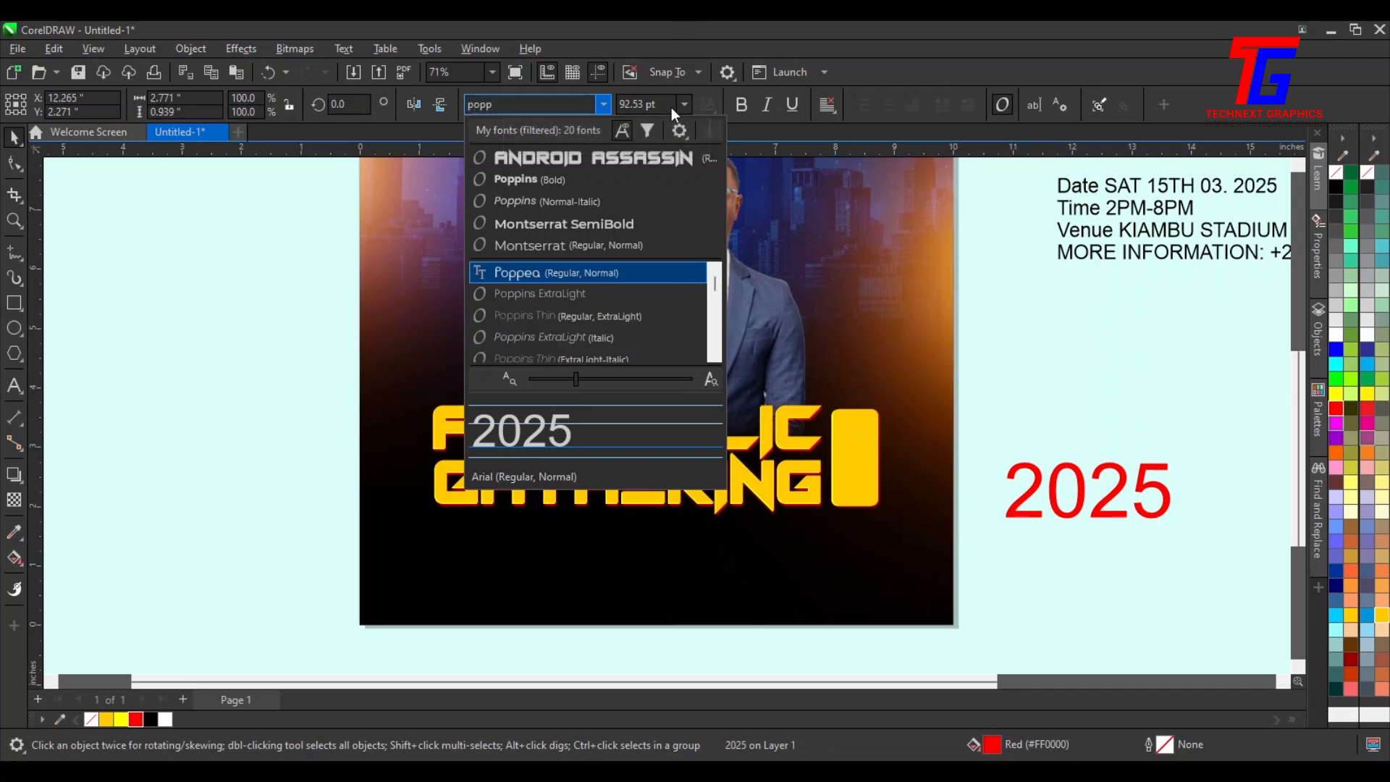
pyautogui.scroll(-4, 658, 290)
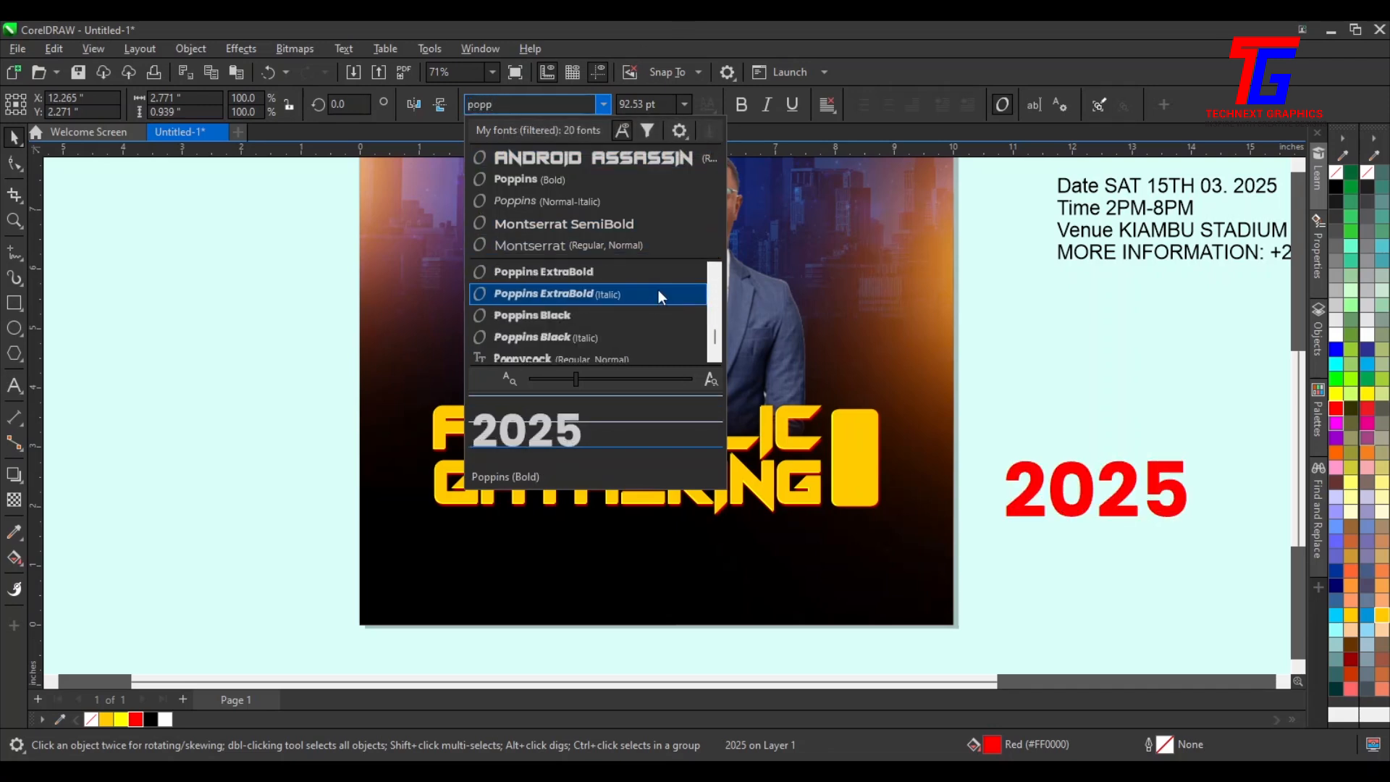
pyautogui.scroll(-1, 658, 293)
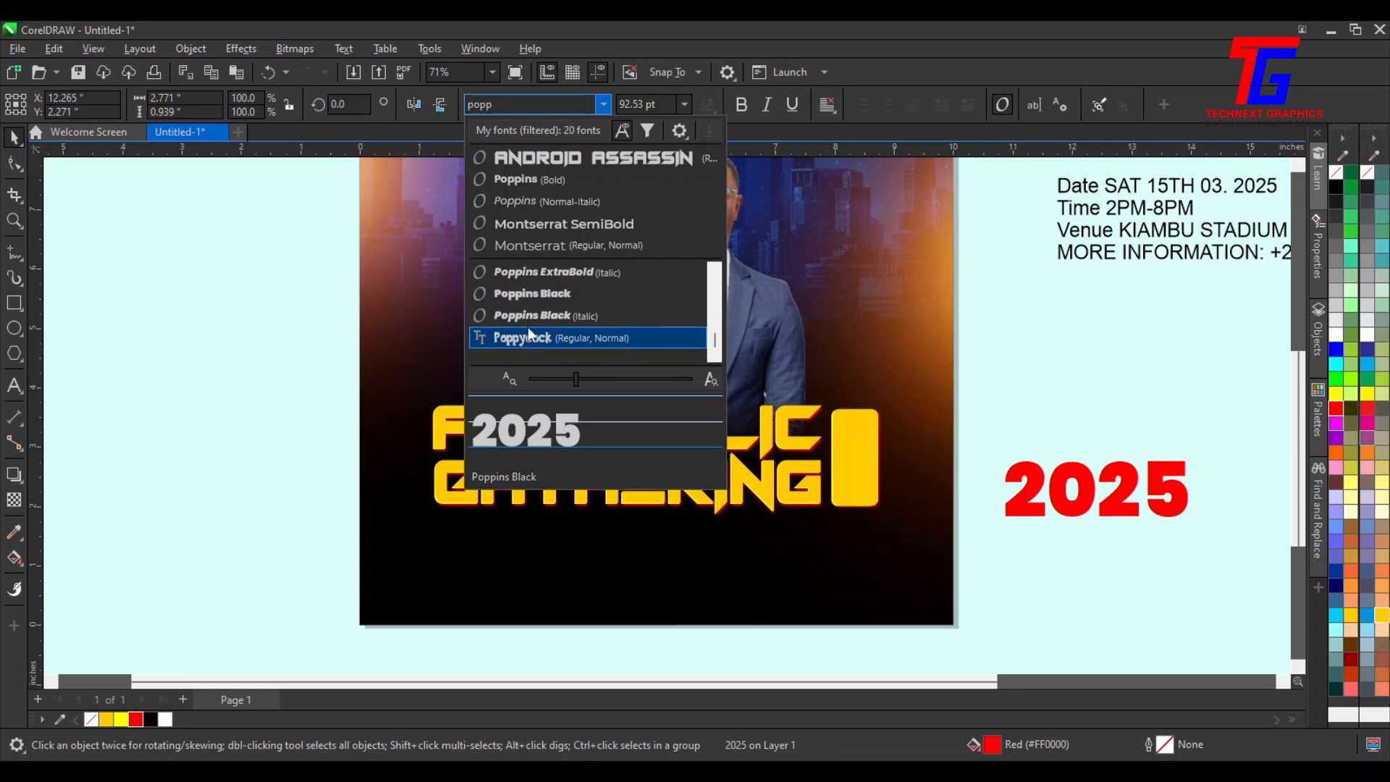
pyautogui.click(577, 301)
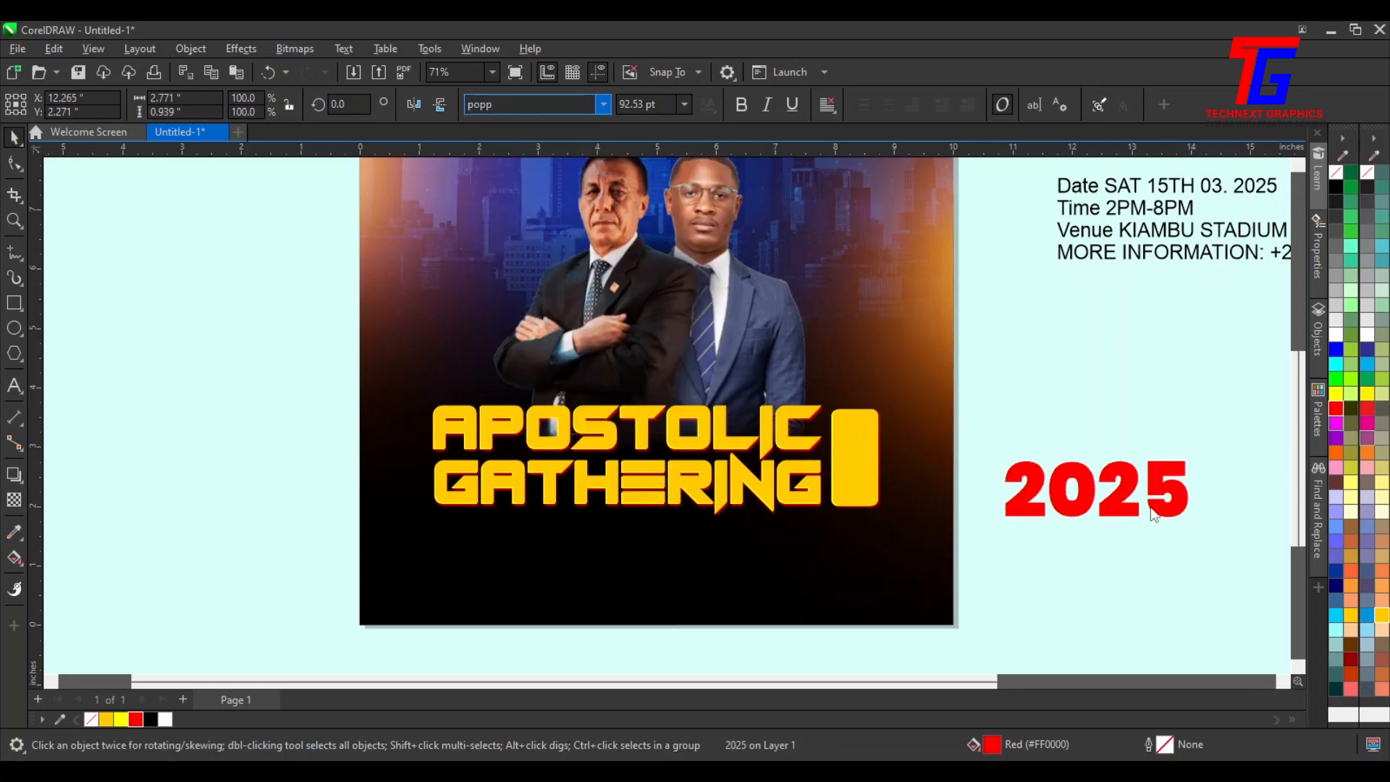
# Break 2025 into two lines, 20 and 25, and tighten the line spacing
pyautogui.doubleClick(1099, 499)
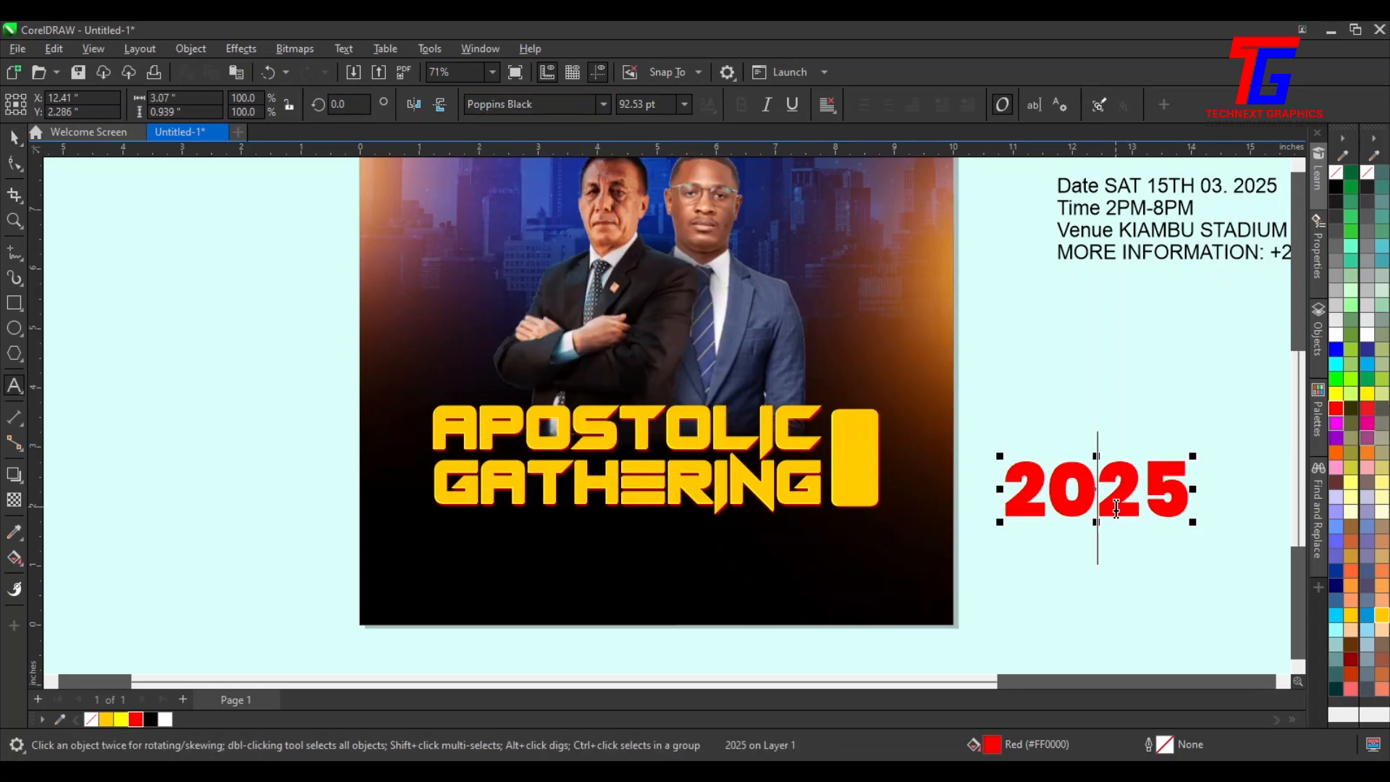
pyautogui.press('Return')
pyautogui.click(13, 165)
pyautogui.moveTo(997, 629); pyautogui.dragTo(997, 561)
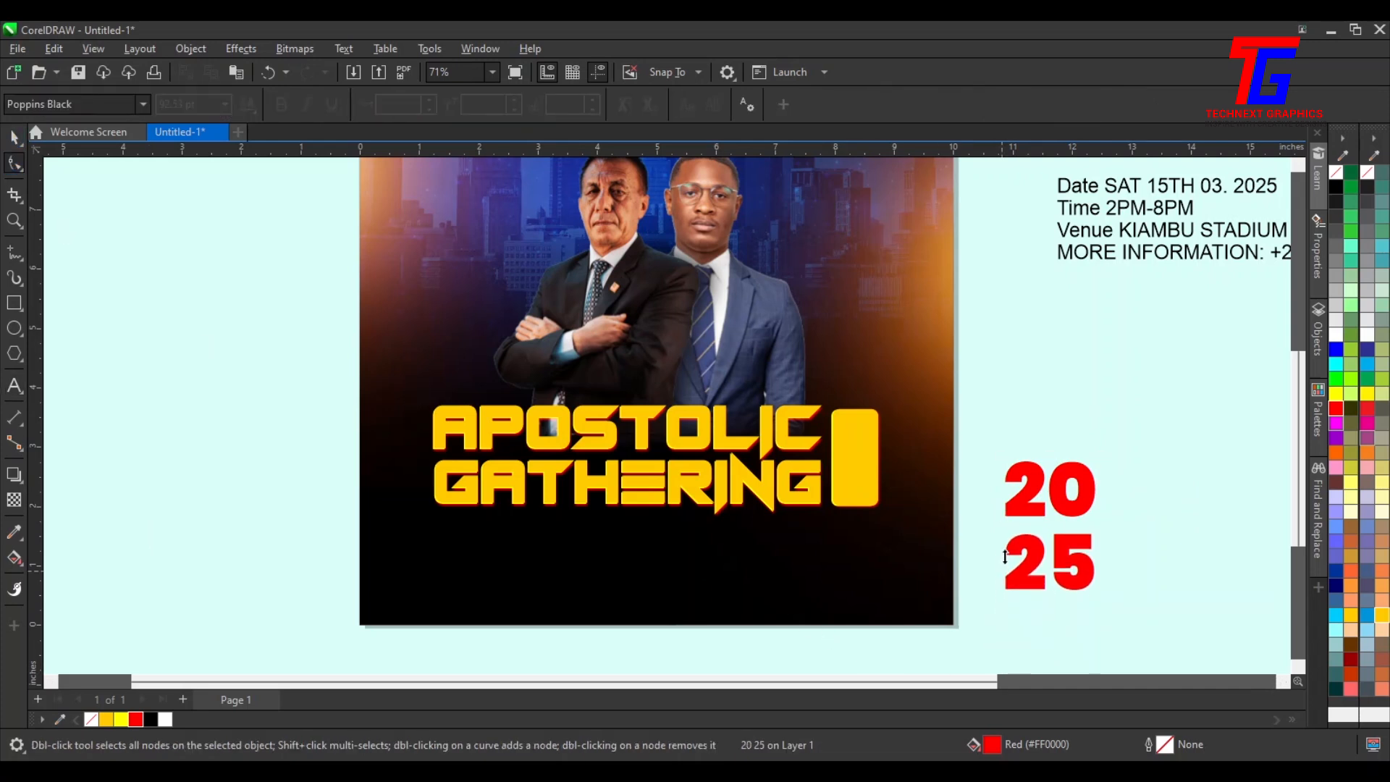
pyautogui.click(11, 137)
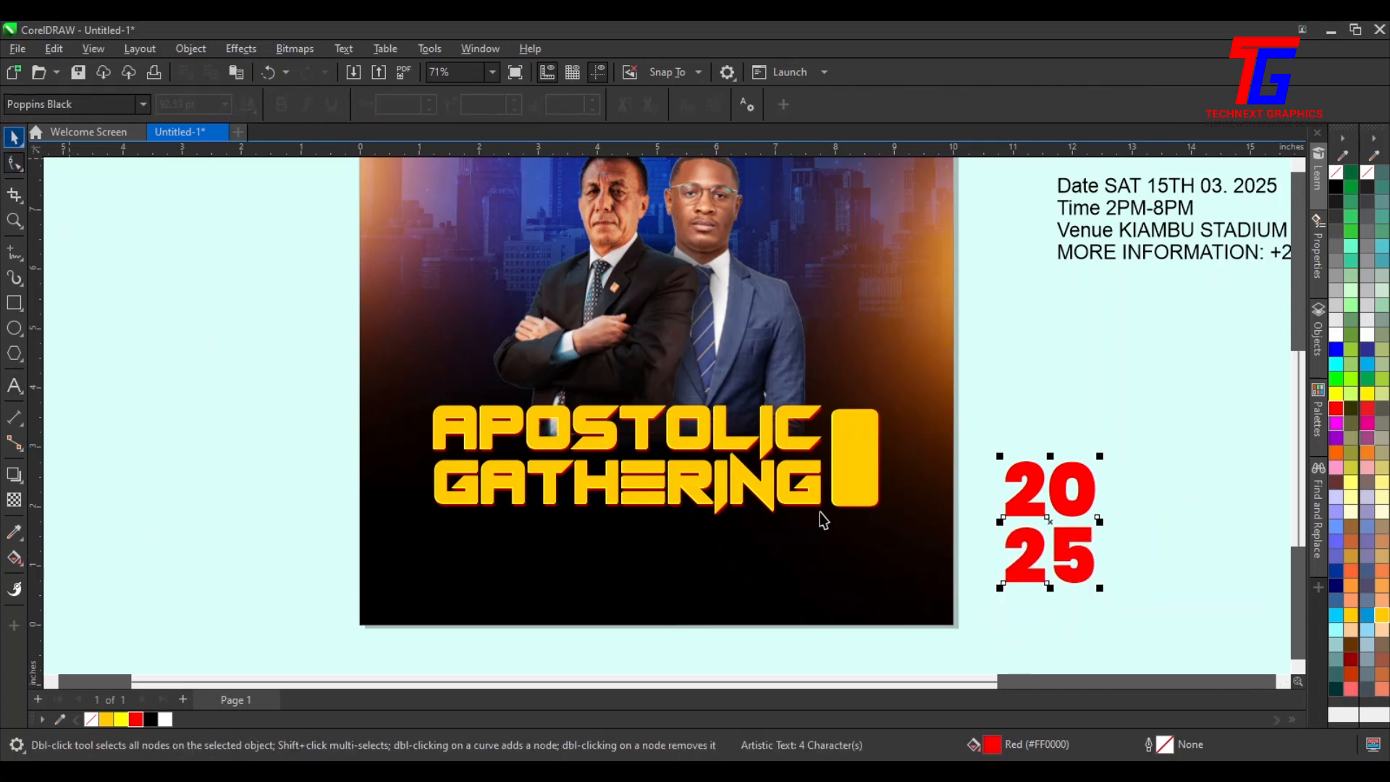
# Scale down the 2025 text and place it on the yellow accent badge
pyautogui.moveTo(1078, 575); pyautogui.dragTo(872, 472)
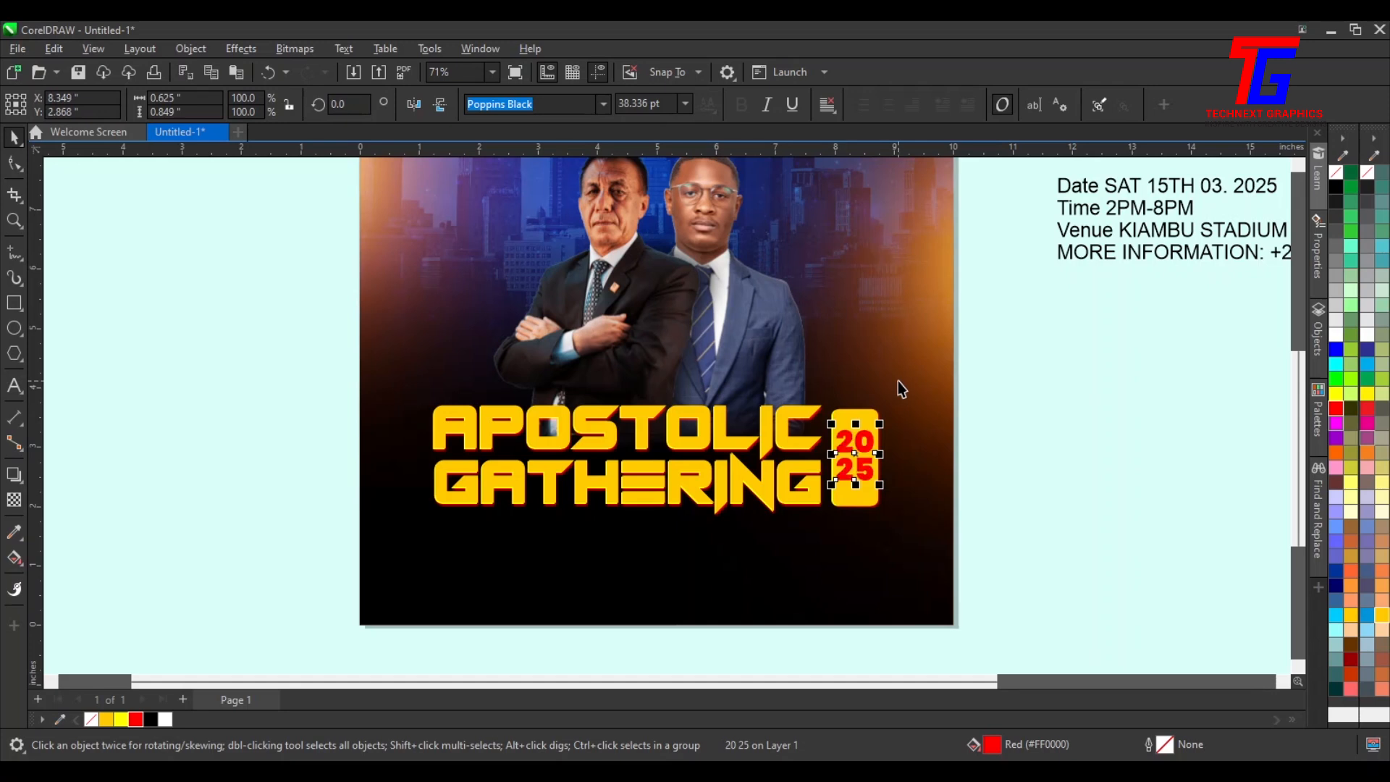
# Change the 2025 text's font to Bebas Neue Bold
pyautogui.click(602, 106)
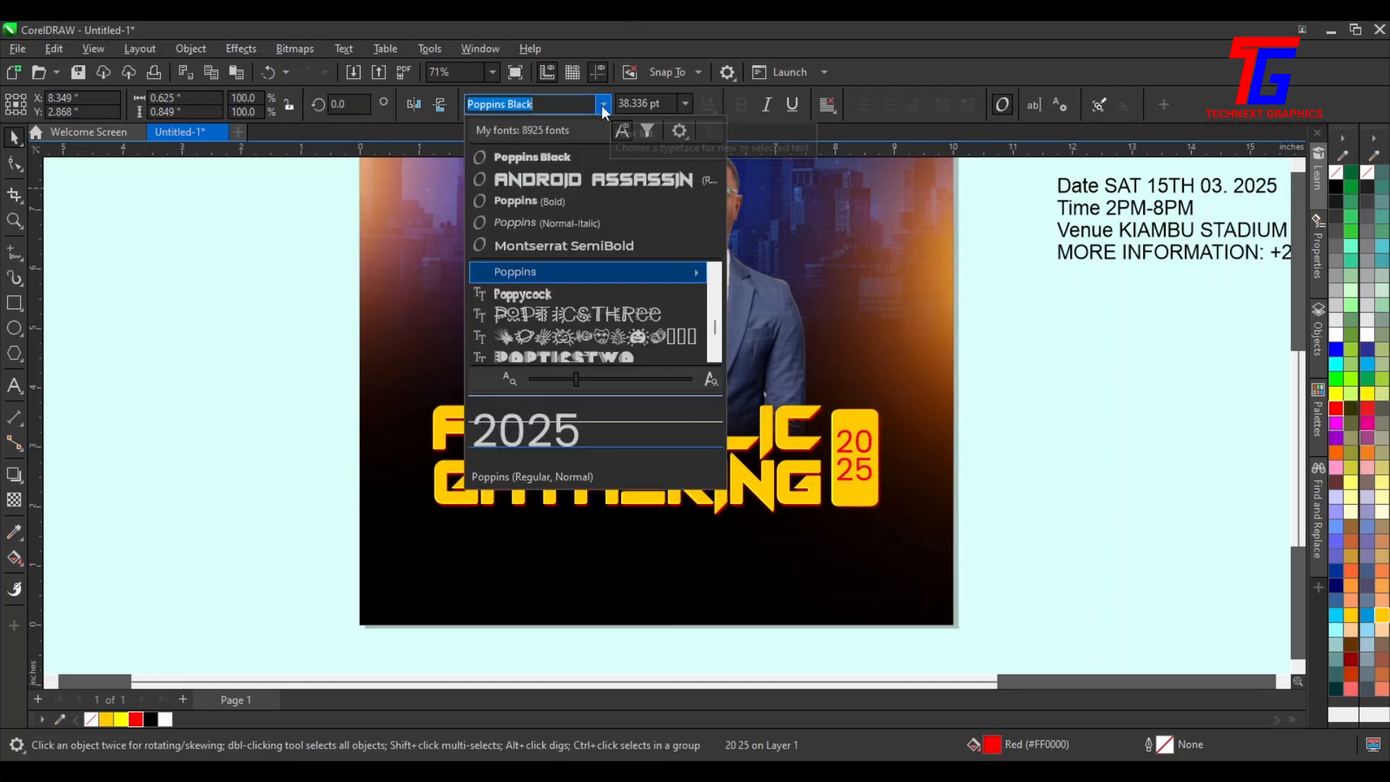
pyautogui.write('bw')
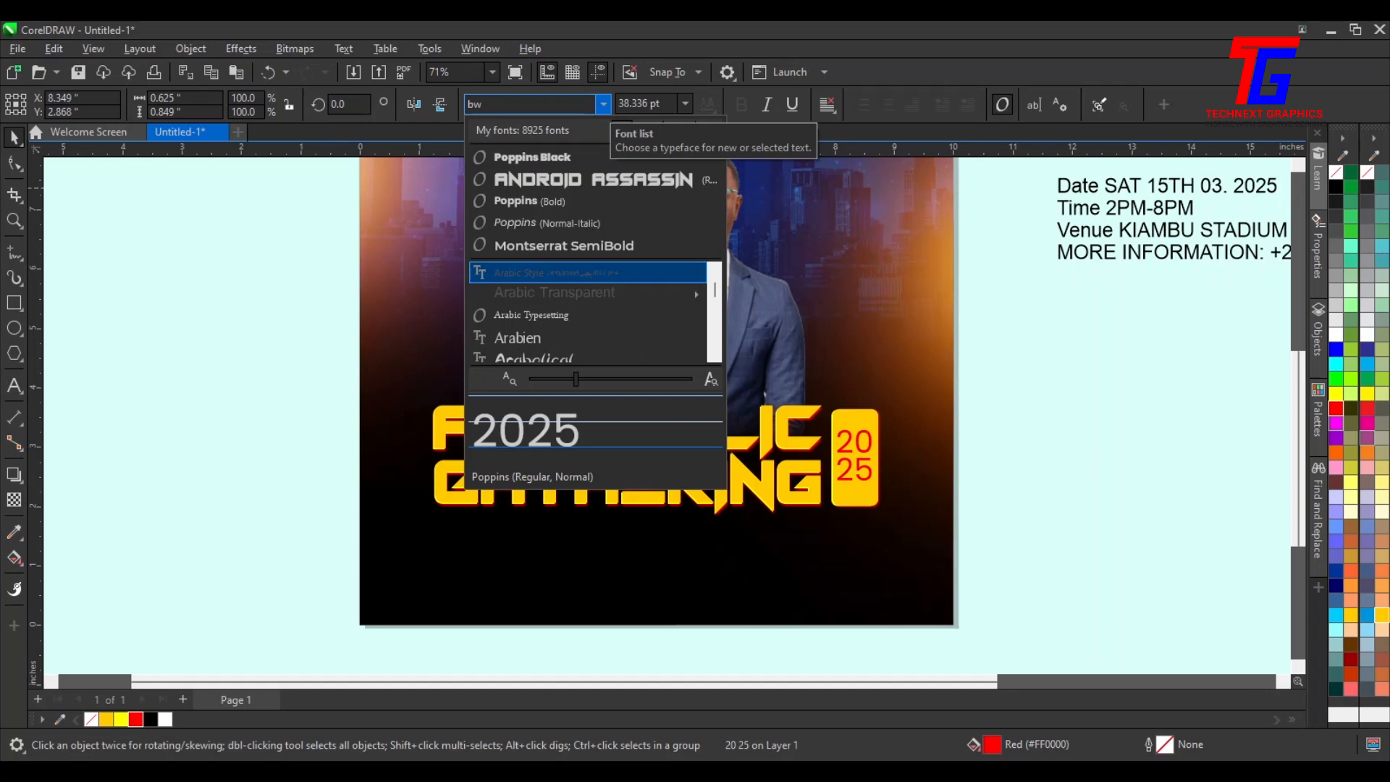
pyautogui.press('BackSpace')
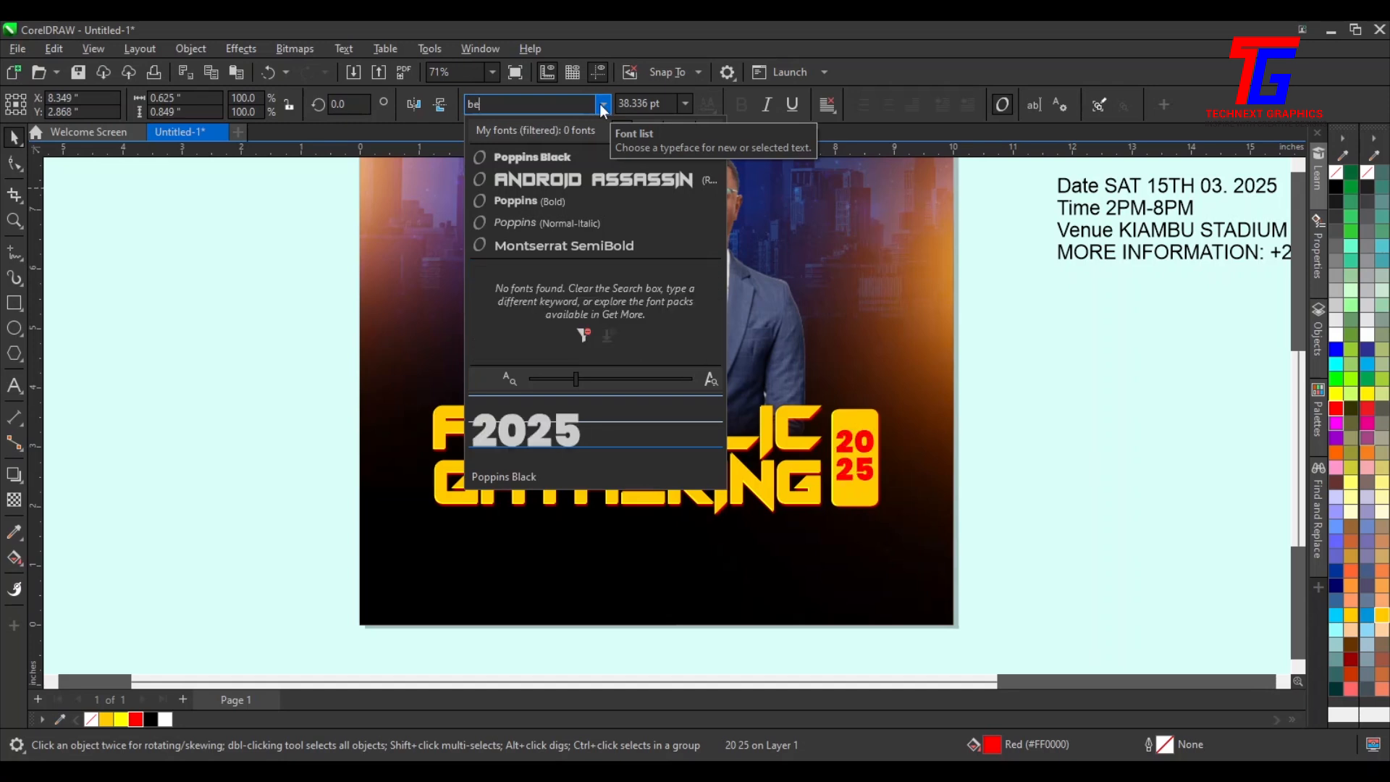
pyautogui.write('eba')
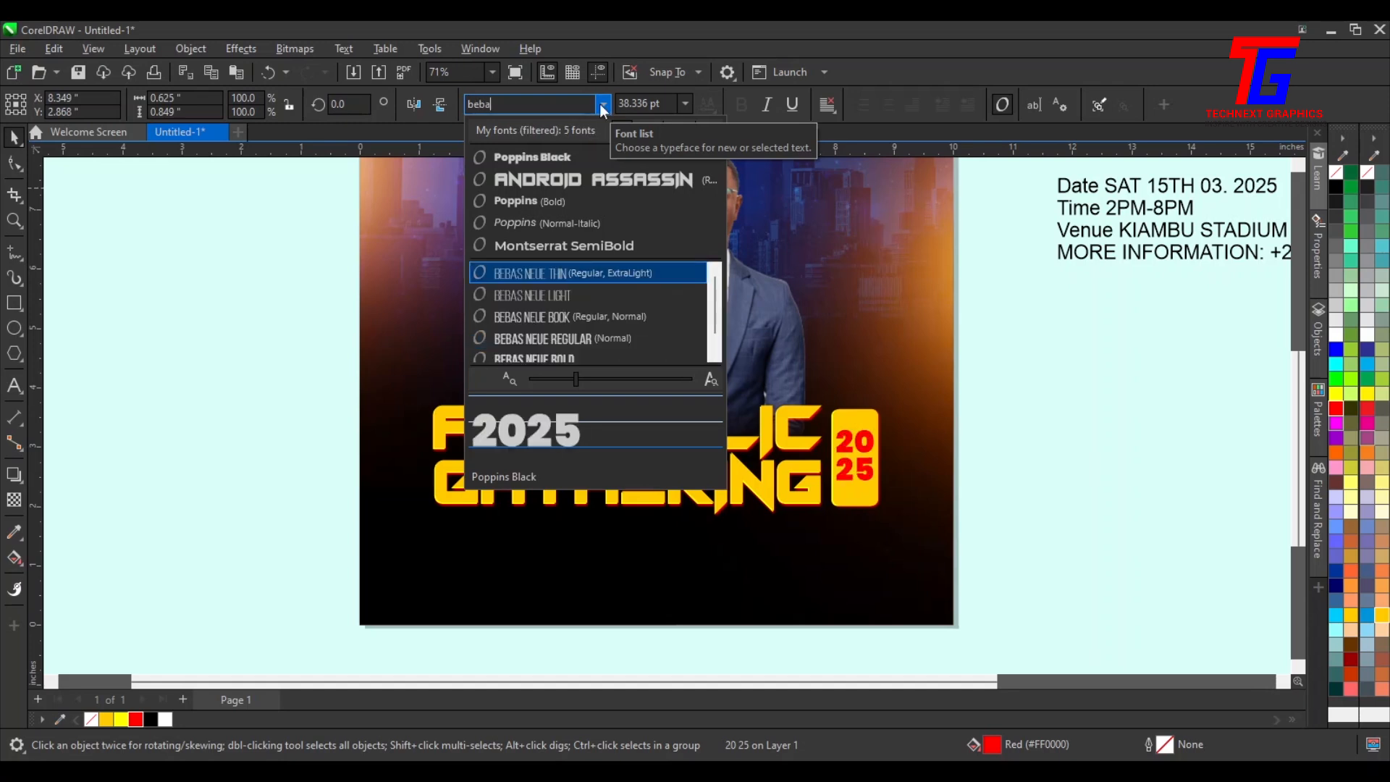
pyautogui.click(575, 358)
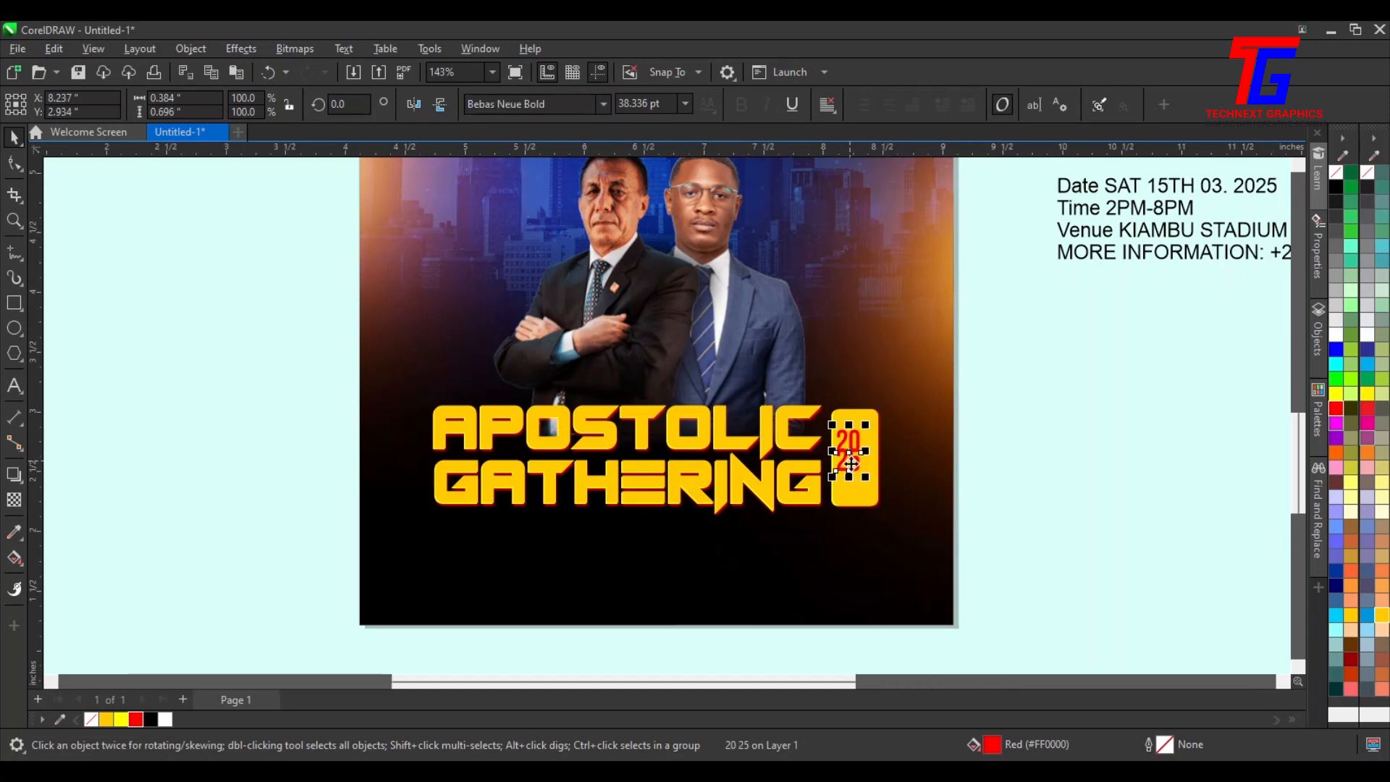
# Adjust the line spacing between 20 and 25 on the badge
pyautogui.scroll(2, 856, 470)
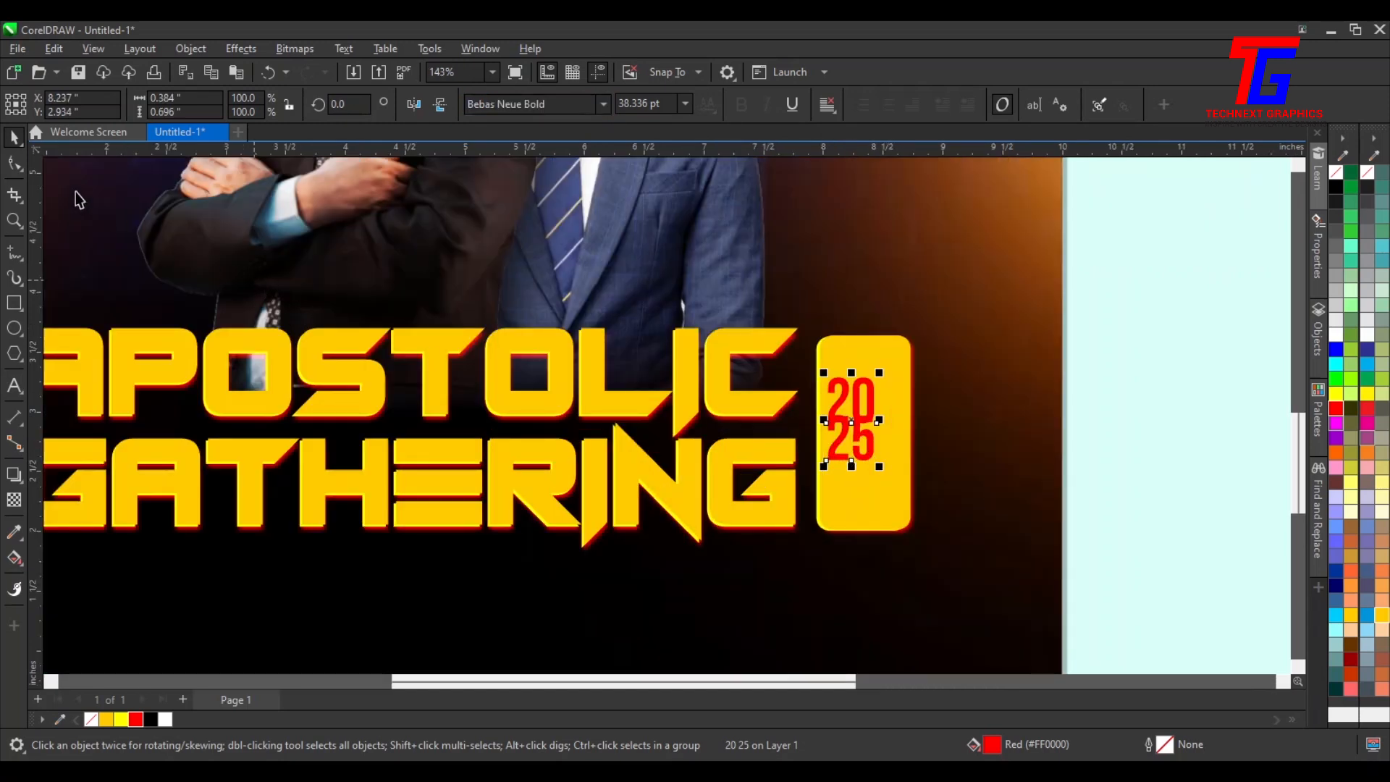
pyautogui.click(15, 163)
pyautogui.moveTo(820, 471); pyautogui.dragTo(821, 483)
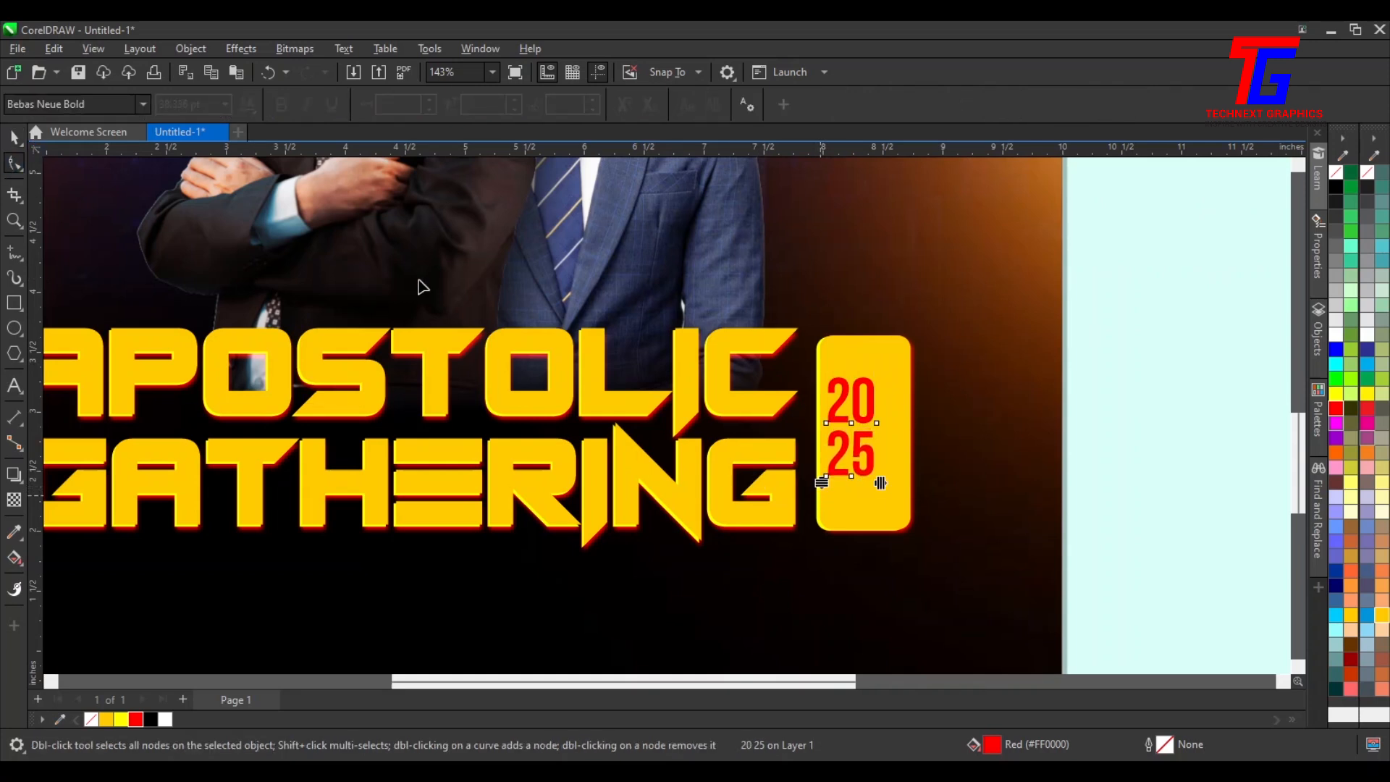
pyautogui.press('space')
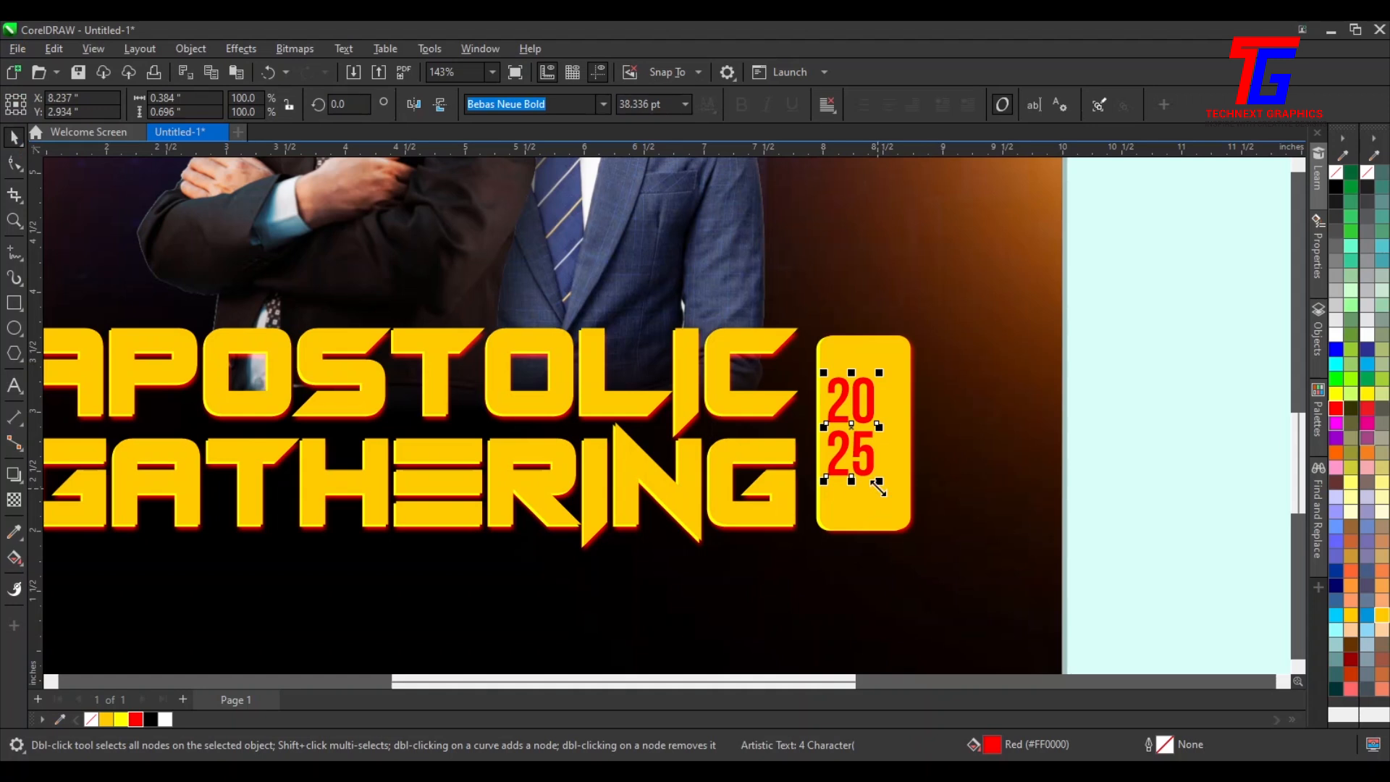
# Enlarge the 2025 text to about 54 pt and center it vertically with the title group
pyautogui.moveTo(879, 484); pyautogui.dragTo(896, 529)
pyautogui.keyDown('shift'); pyautogui.click(862, 360); pyautogui.keyUp('shift')
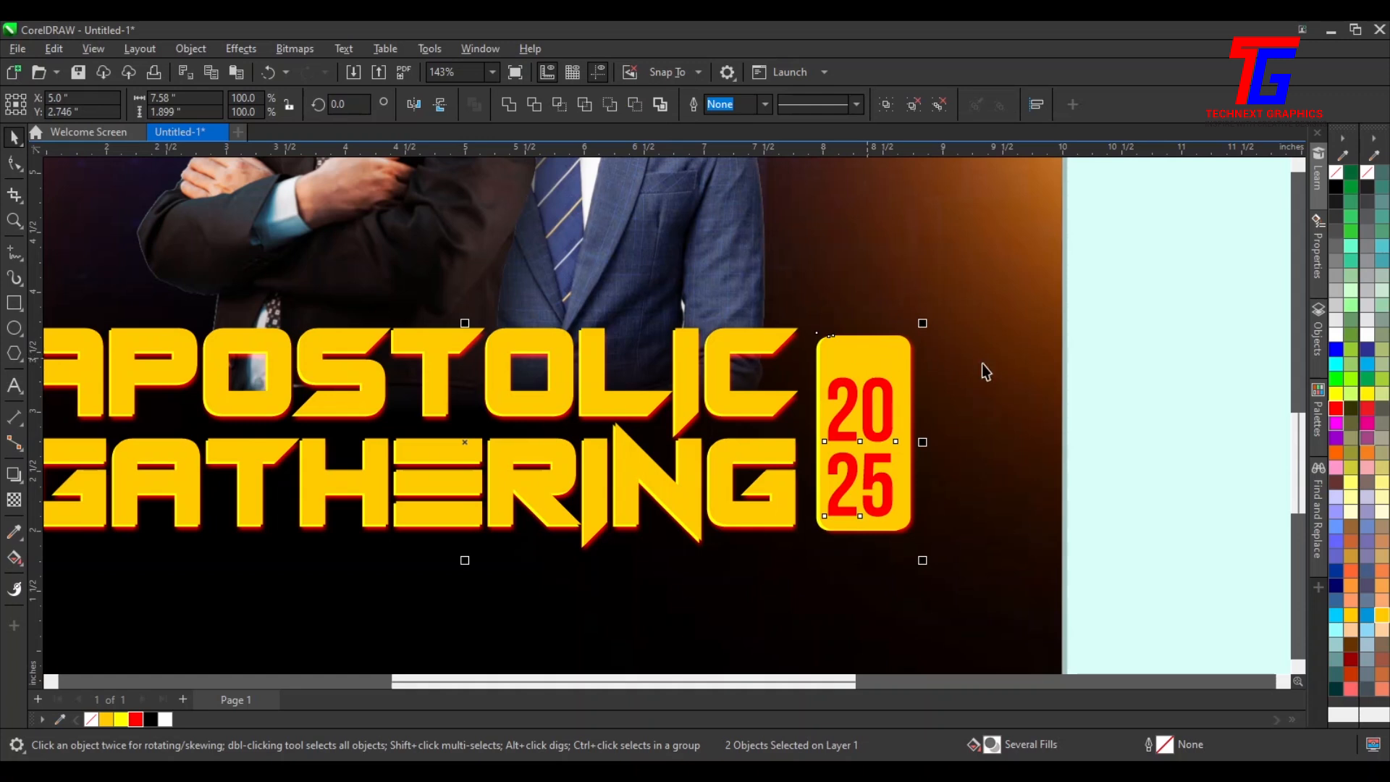
pyautogui.press('e')
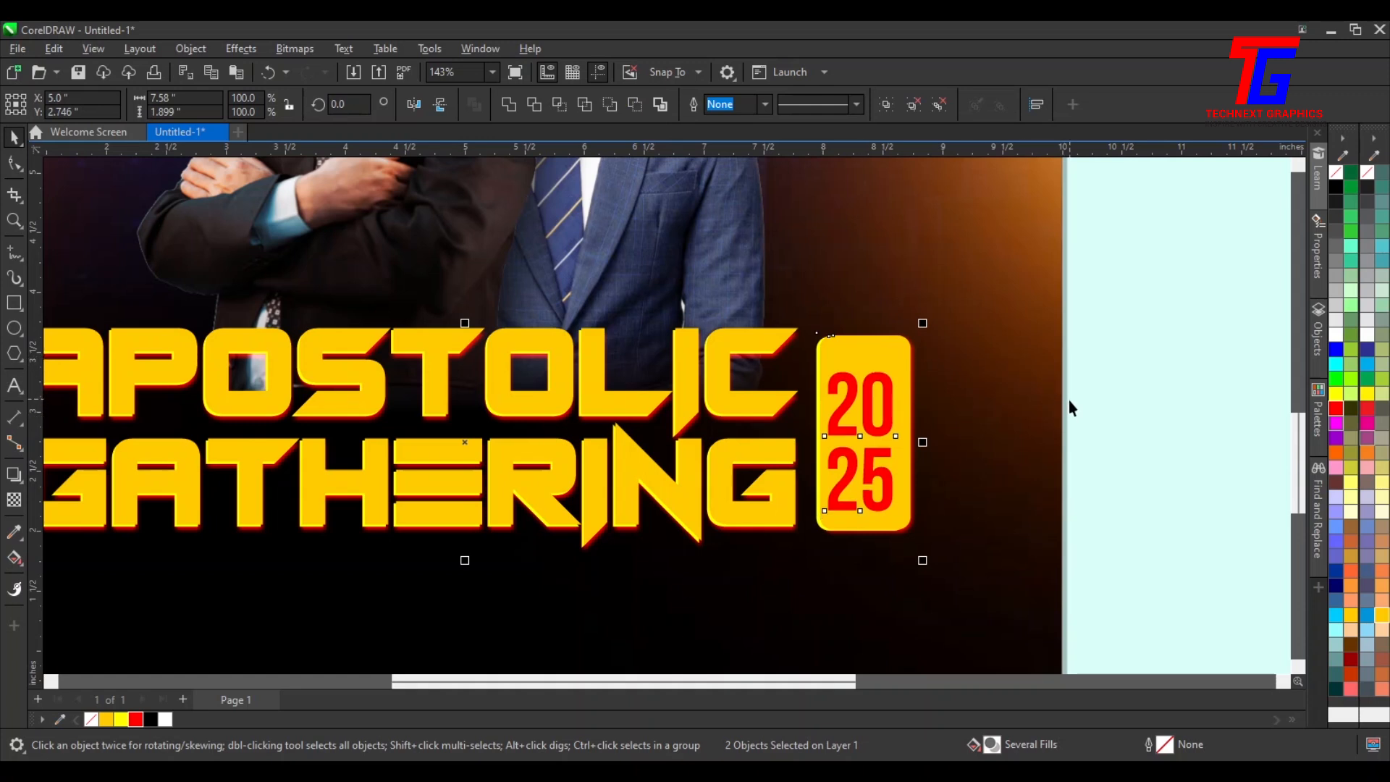
pyautogui.click(1119, 400)
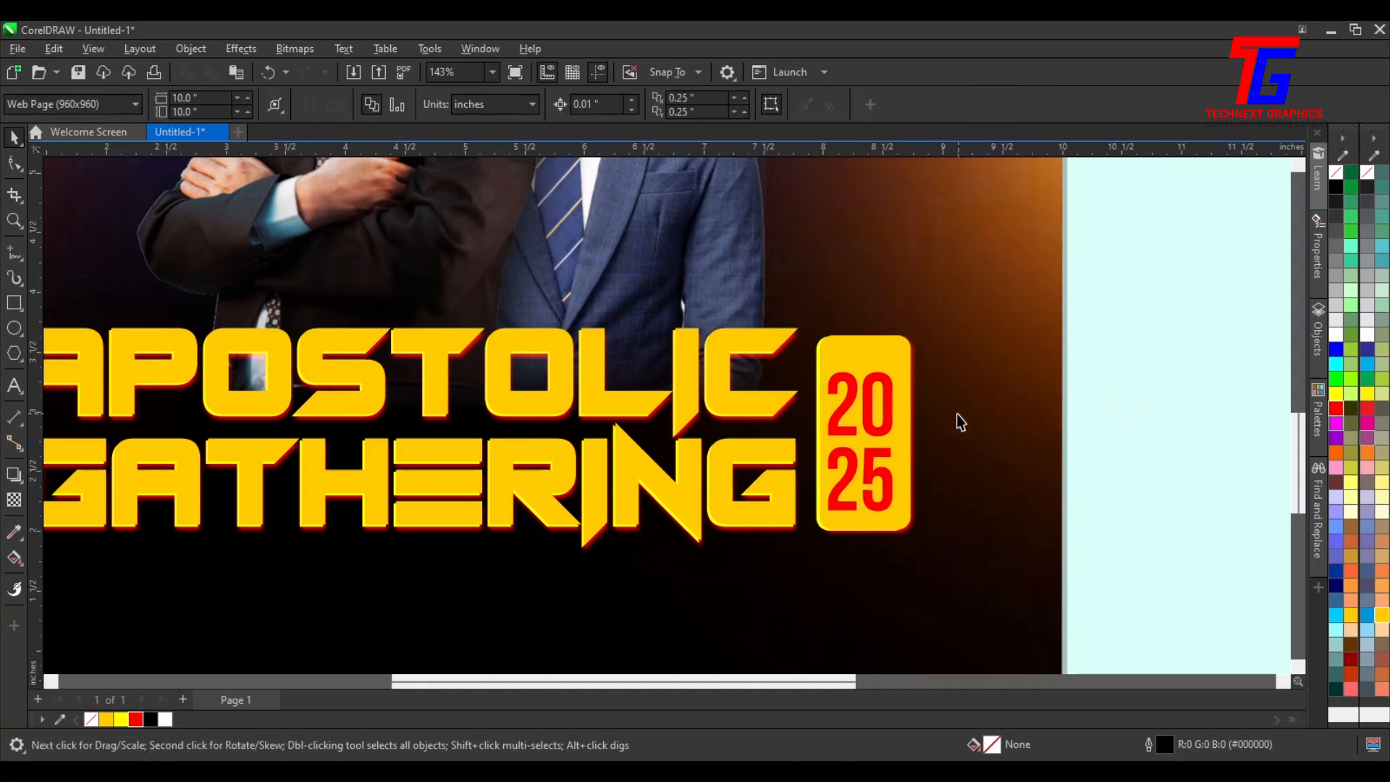
# Slightly widen the line spacing of the 2025 text
pyautogui.click(875, 427)
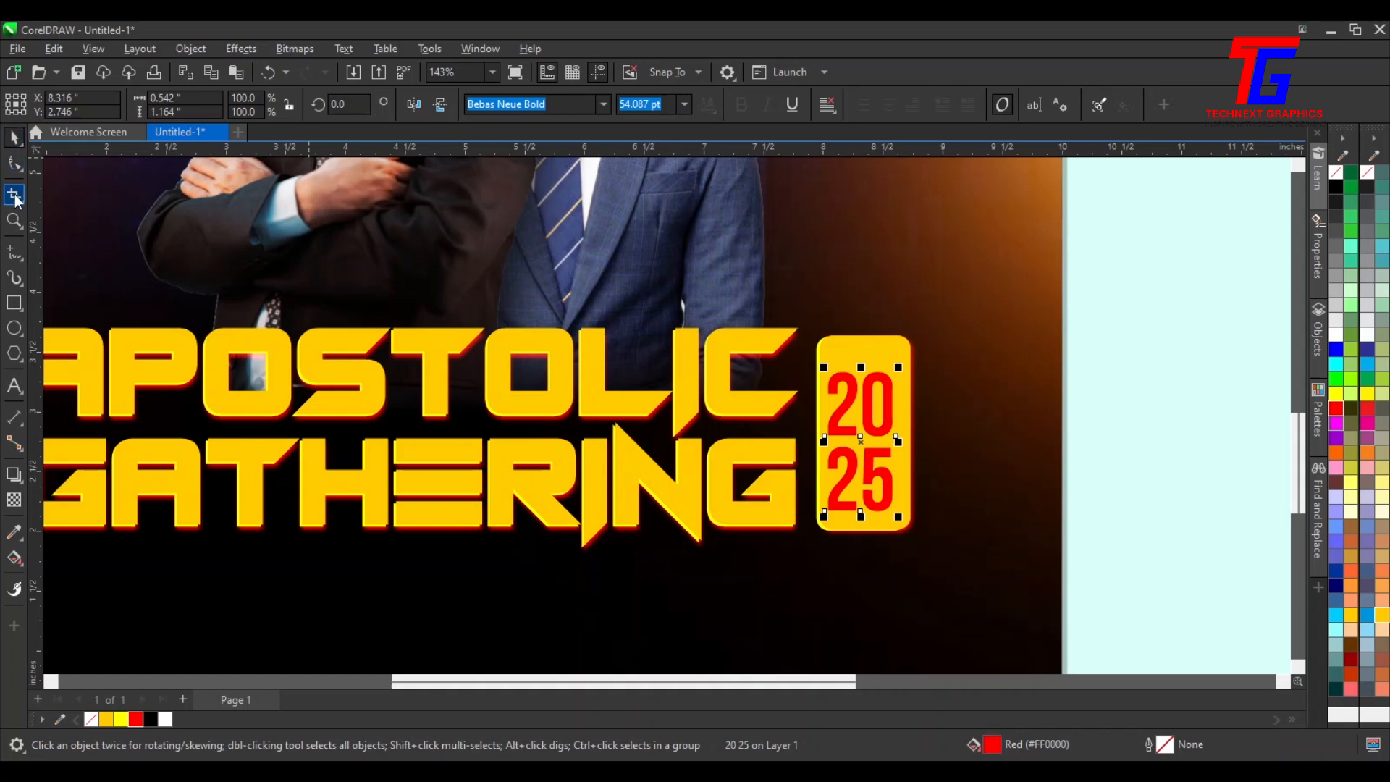
pyautogui.click(14, 163)
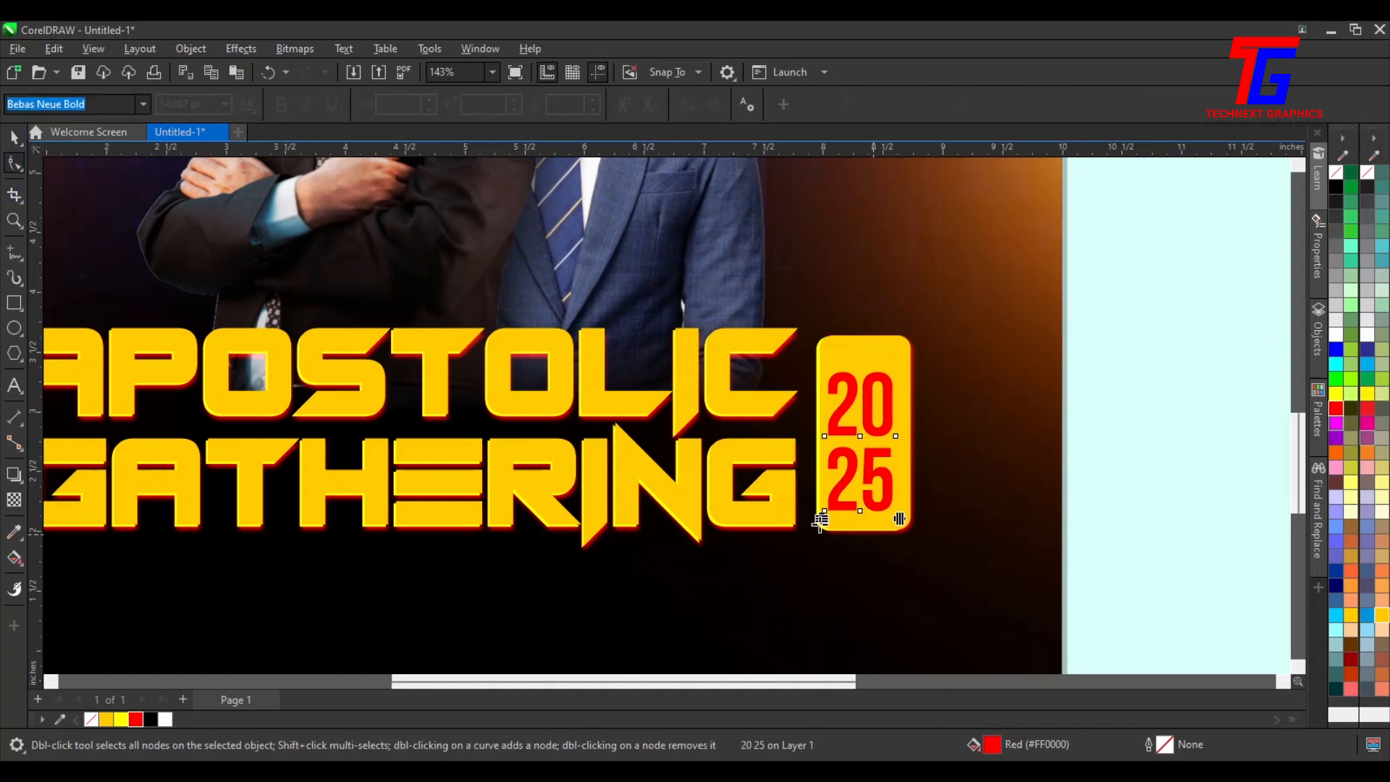
pyautogui.moveTo(822, 518); pyautogui.dragTo(824, 528)
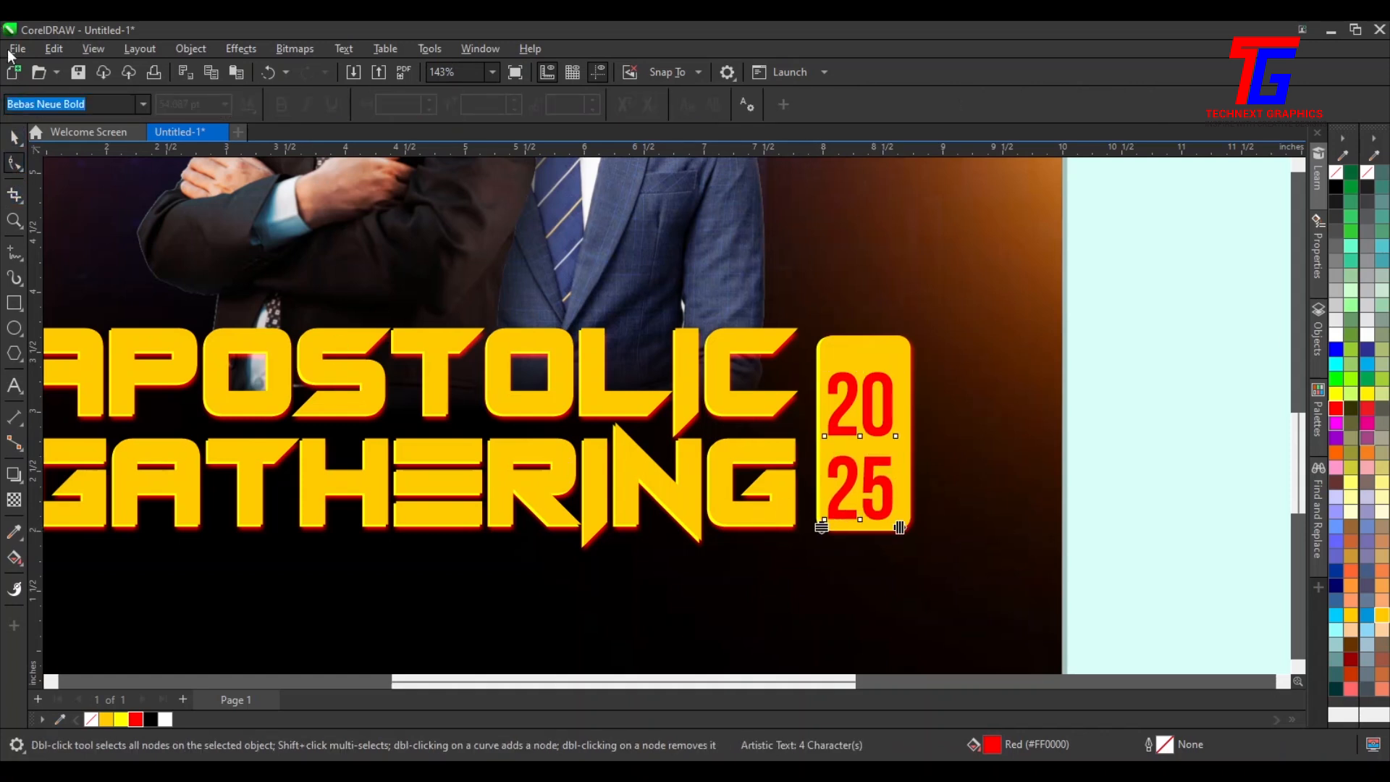
pyautogui.click(14, 136)
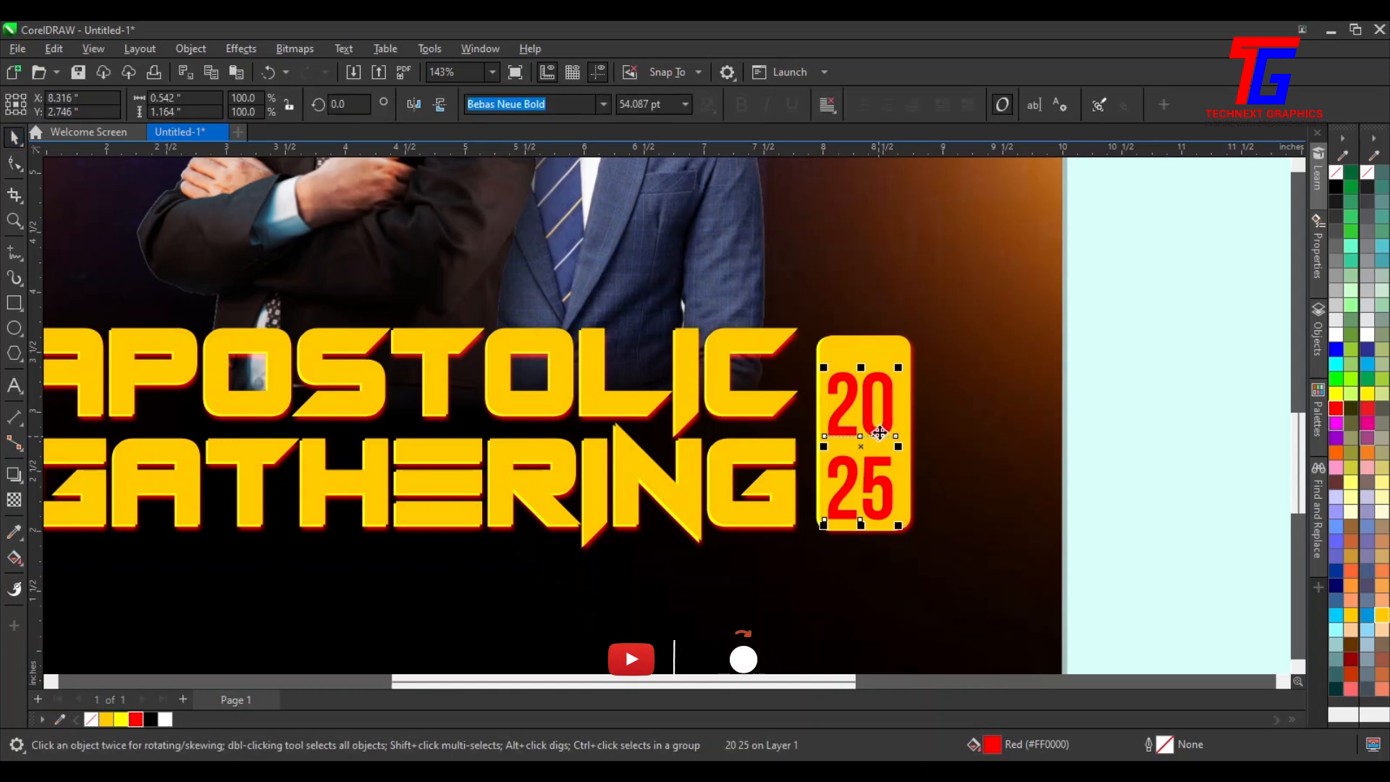
# Center-align the 2025 text with the title group and nudge it slightly right and up on the badge
pyautogui.keyDown('shift'); pyautogui.click(879, 349); pyautogui.keyUp('shift')
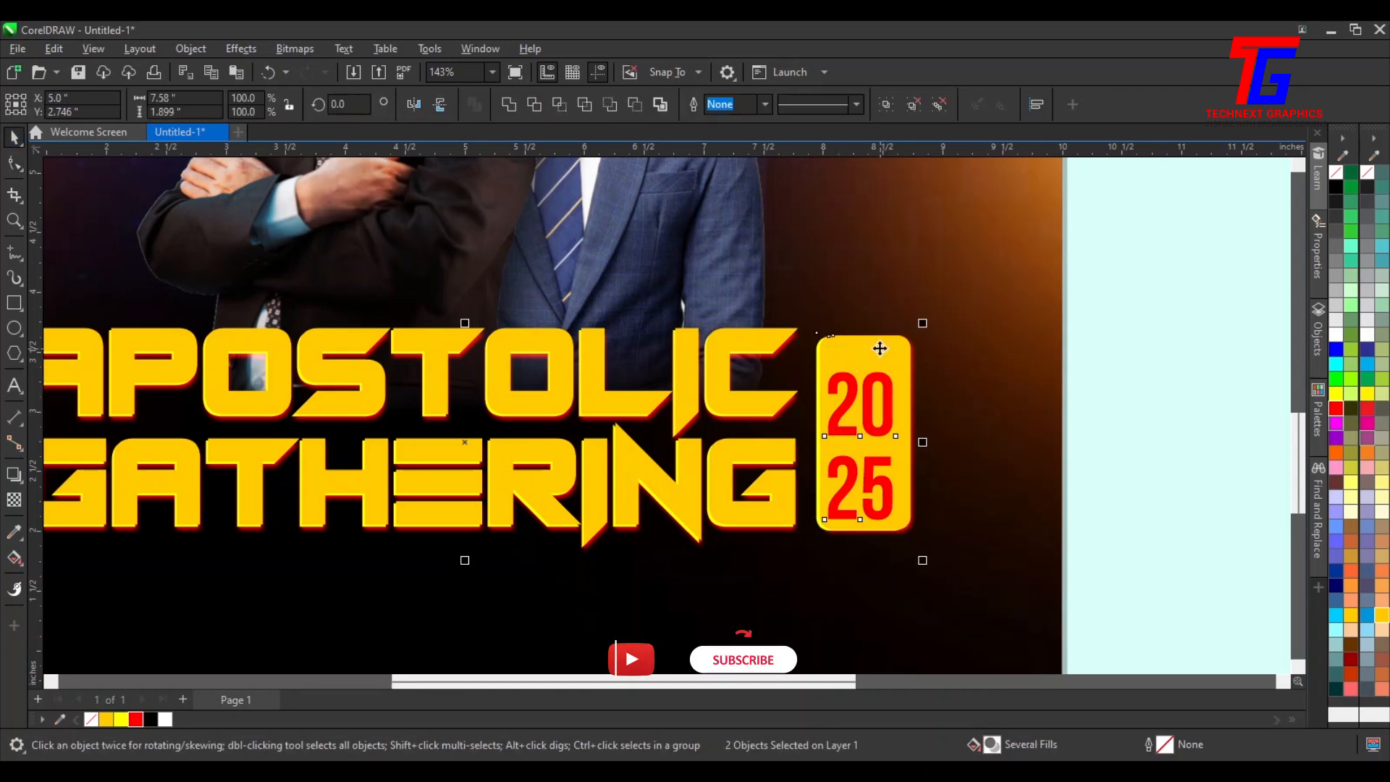
pyautogui.press('c')
pyautogui.click(1102, 380)
pyautogui.click(892, 407)
pyautogui.press('Right')
pyautogui.press('Up')
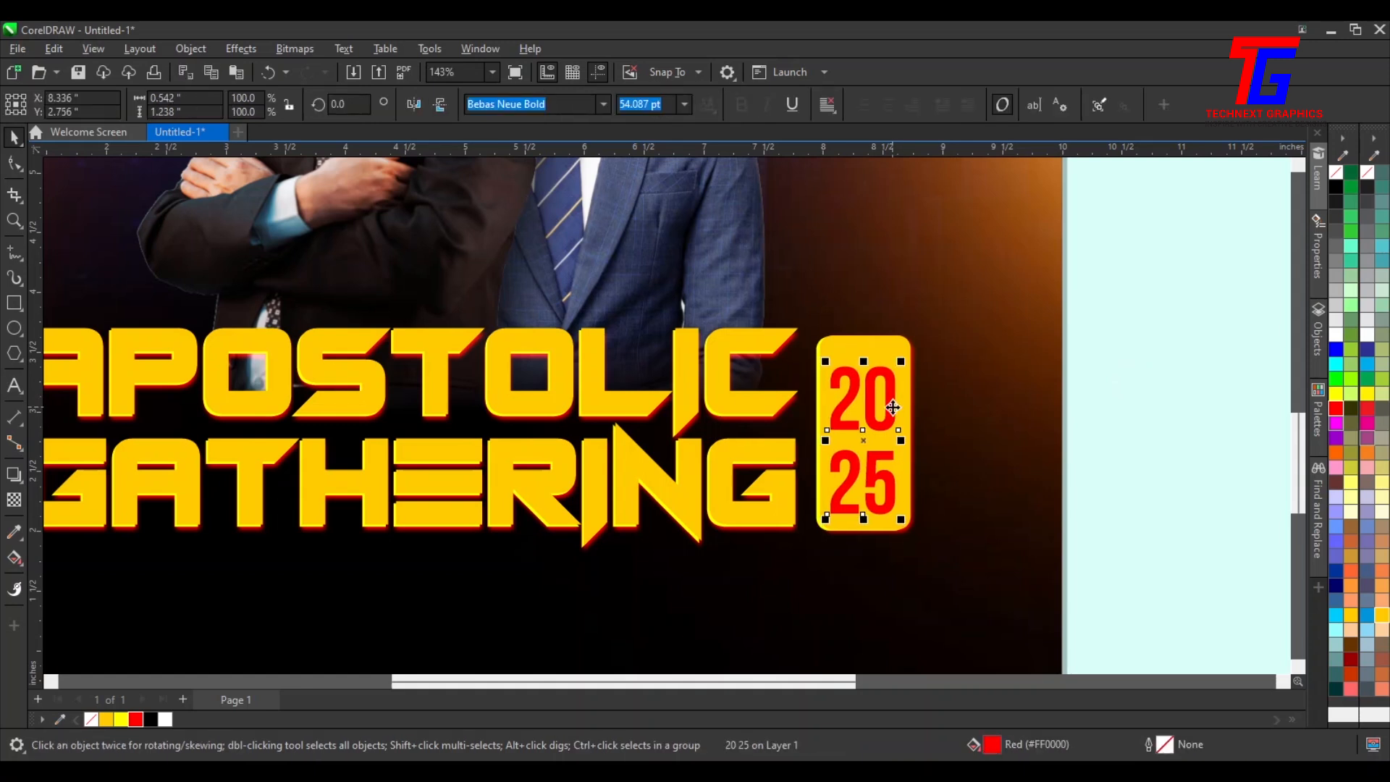
pyautogui.press('Up')
pyautogui.press('Up')
pyautogui.press('Up')
pyautogui.press('Up')
pyautogui.press('Up')
pyautogui.press('Up')
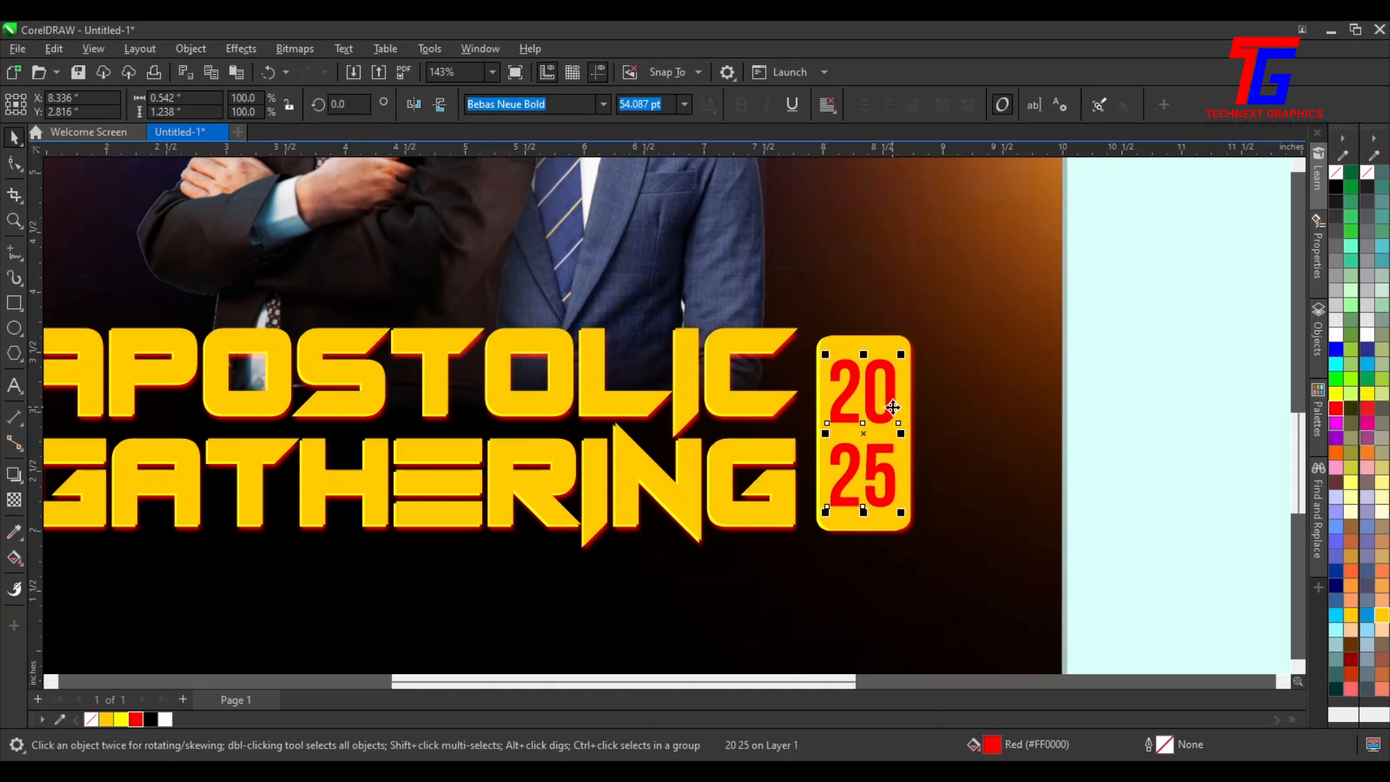
# Add a drop shadow to the title and badge with opacity 100 and feather 10
pyautogui.scroll(-2, 892, 407)
pyautogui.click(984, 577)
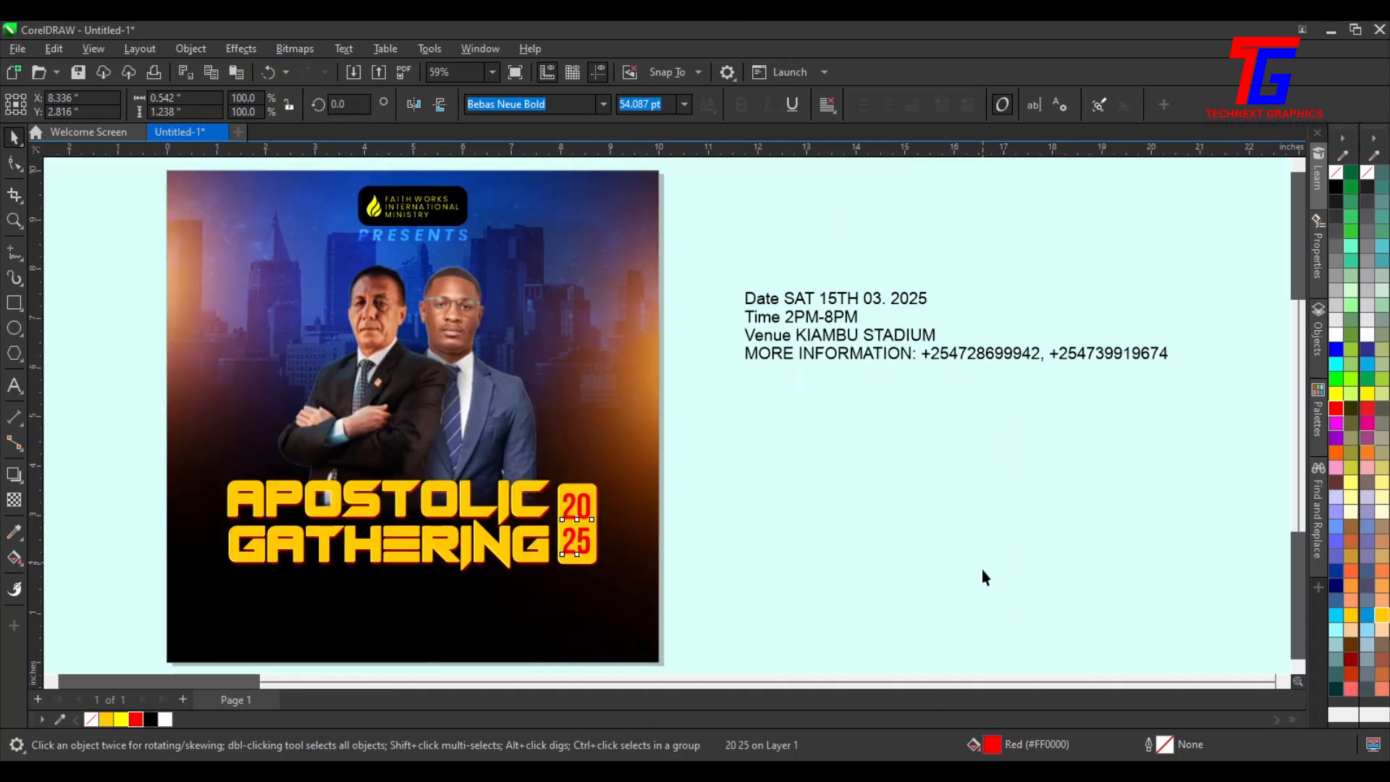
pyautogui.moveTo(161, 453); pyautogui.dragTo(720, 622)
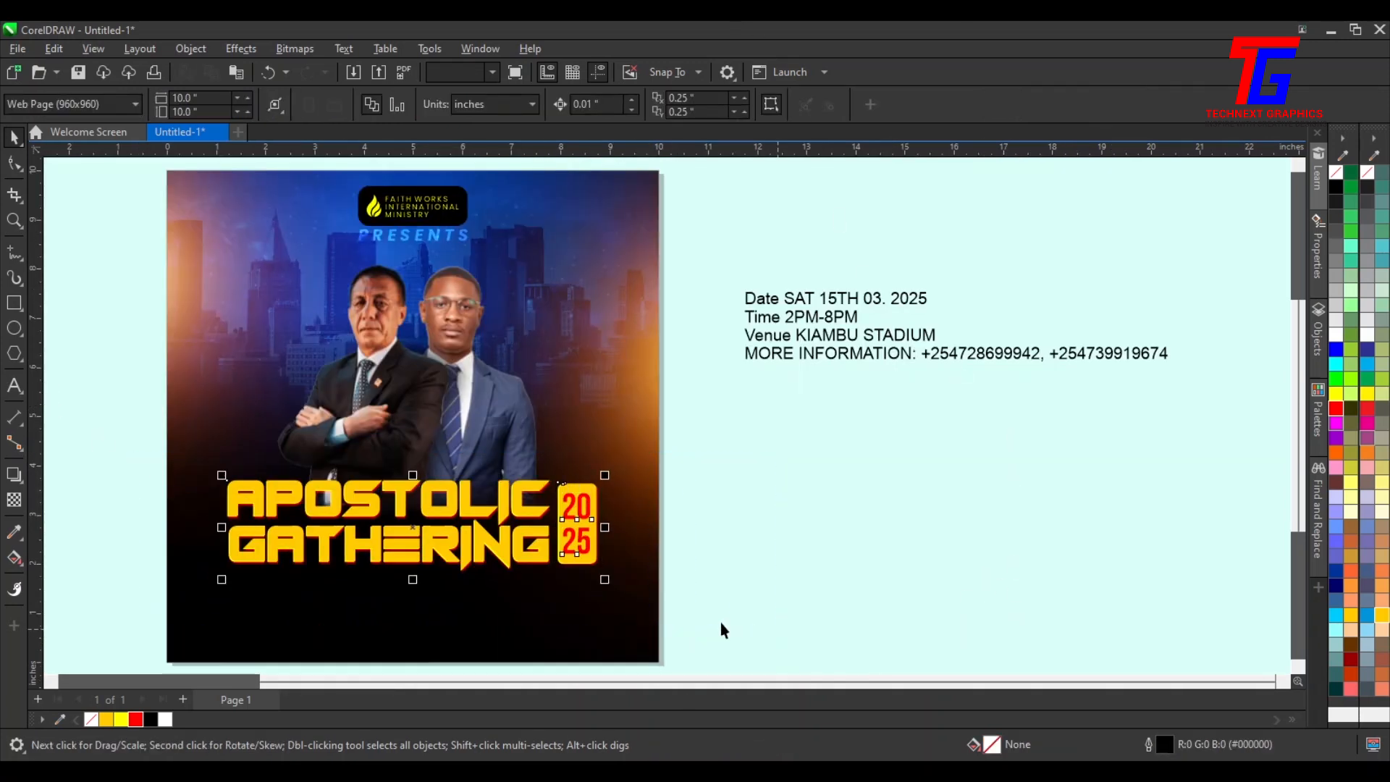
pyautogui.click(24, 474)
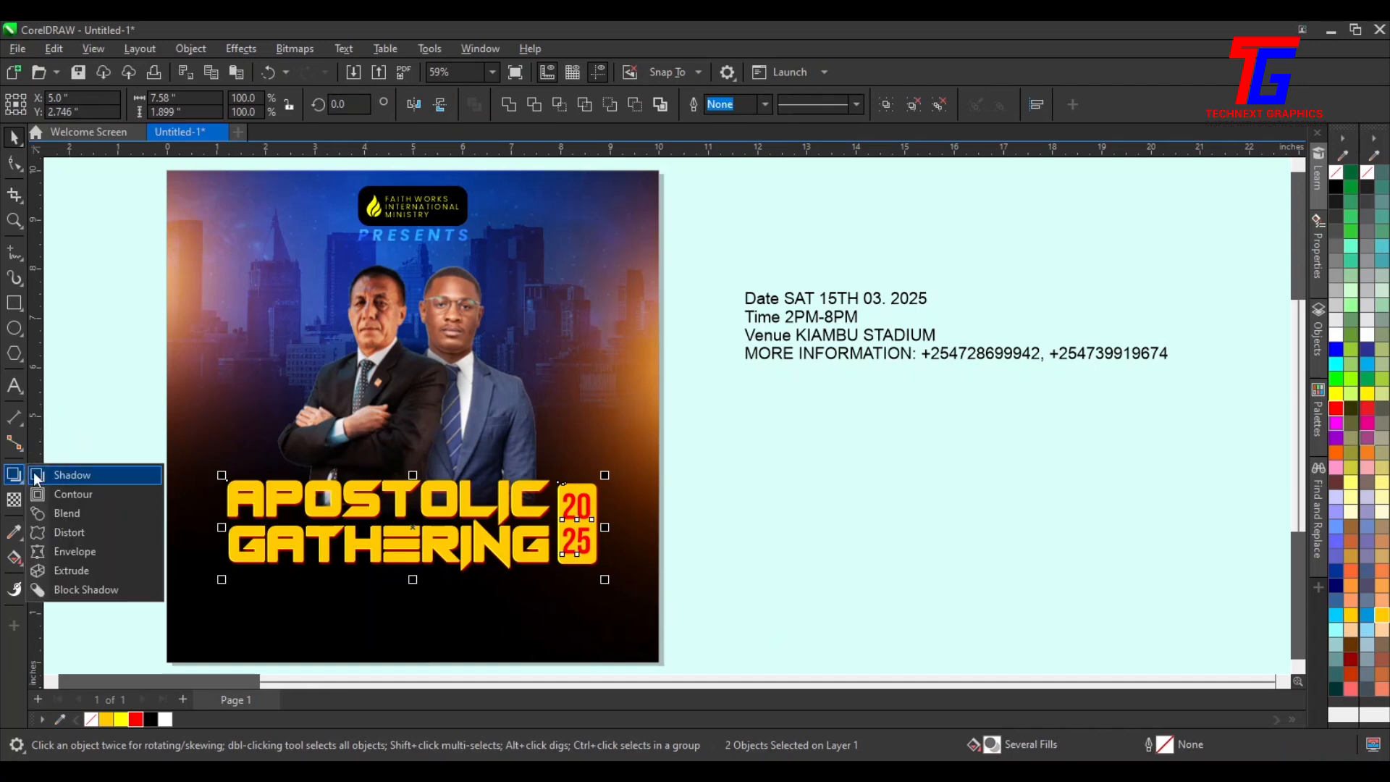
pyautogui.click(87, 476)
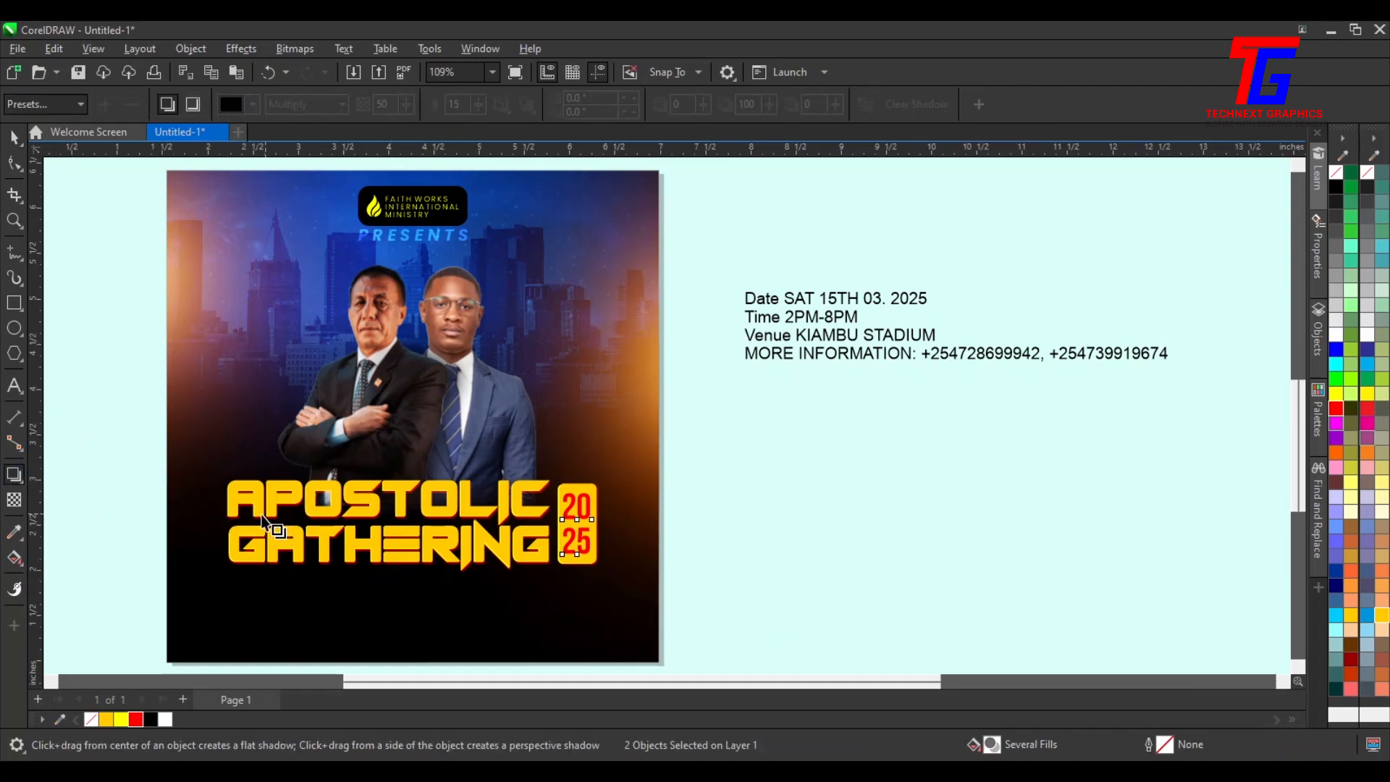
pyautogui.scroll(2, 330, 623)
pyautogui.moveTo(146, 480); pyautogui.dragTo(822, 506)
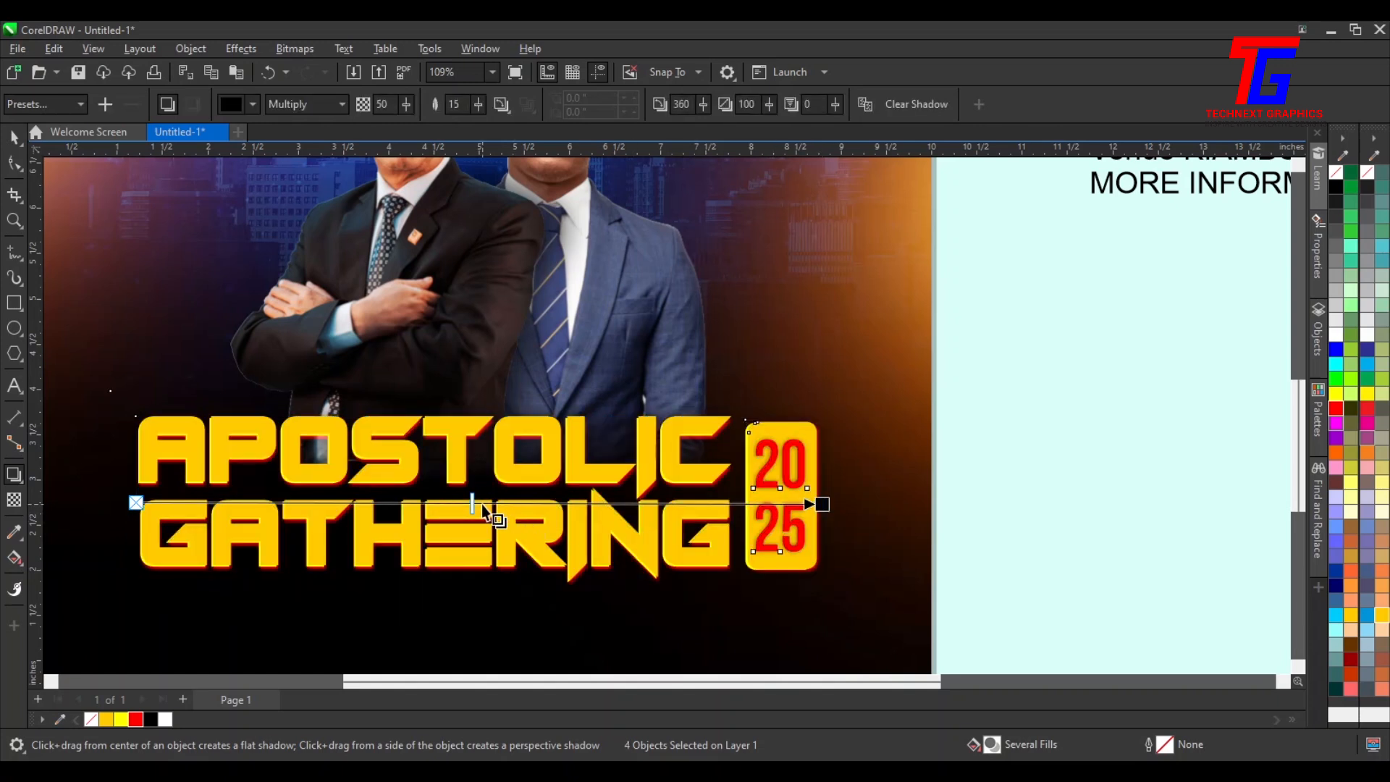
pyautogui.moveTo(744, 479); pyautogui.dragTo(850, 480)
pyautogui.click(478, 106)
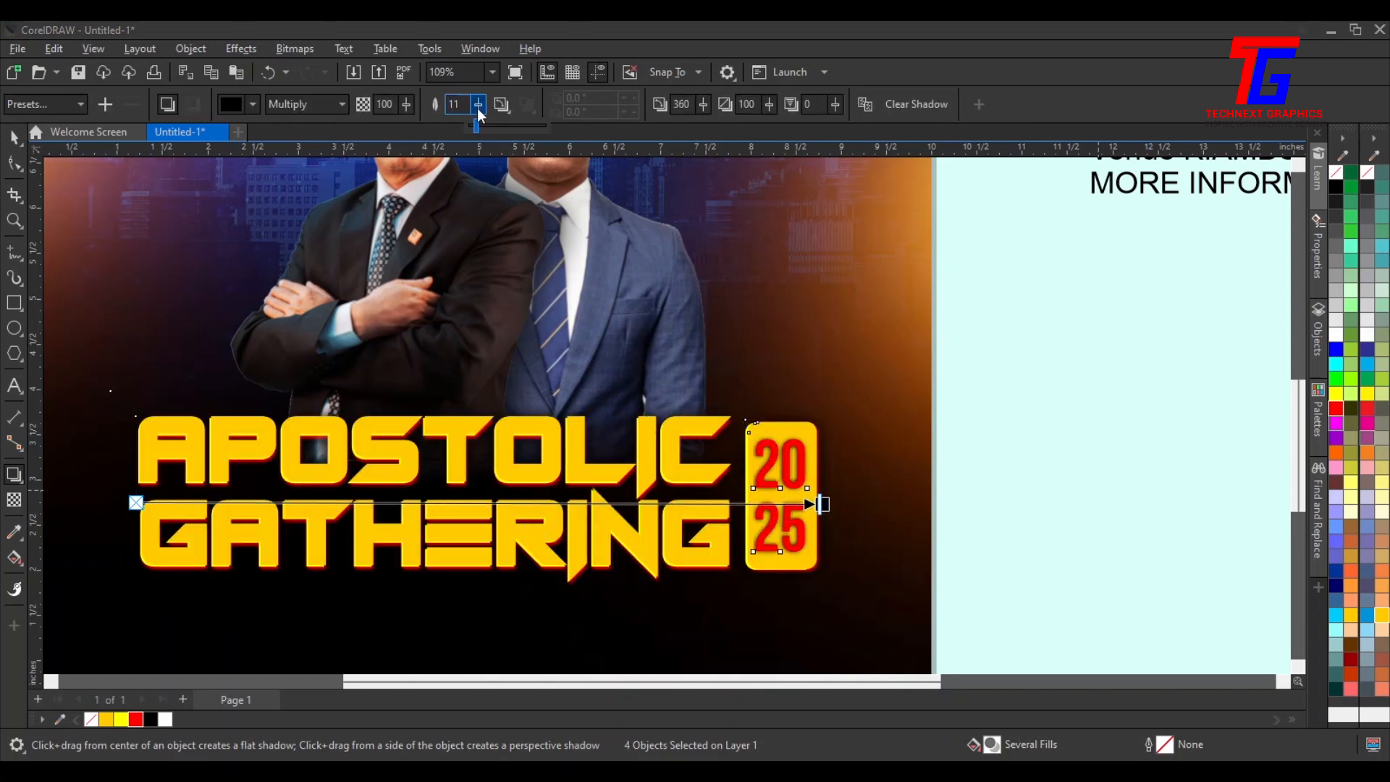
pyautogui.moveTo(476, 119); pyautogui.dragTo(474, 120)
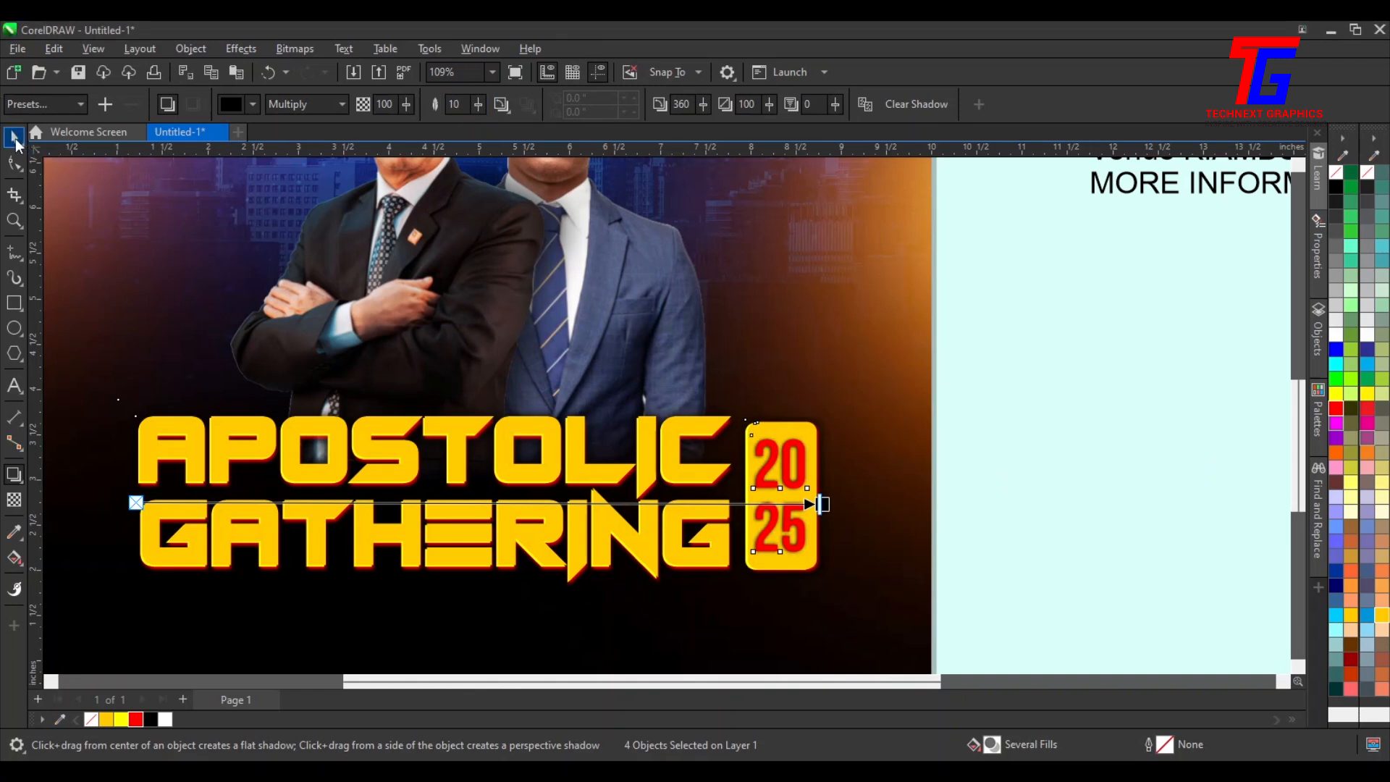
# Break the shadow apart from the title and badge objects
pyautogui.click(15, 139)
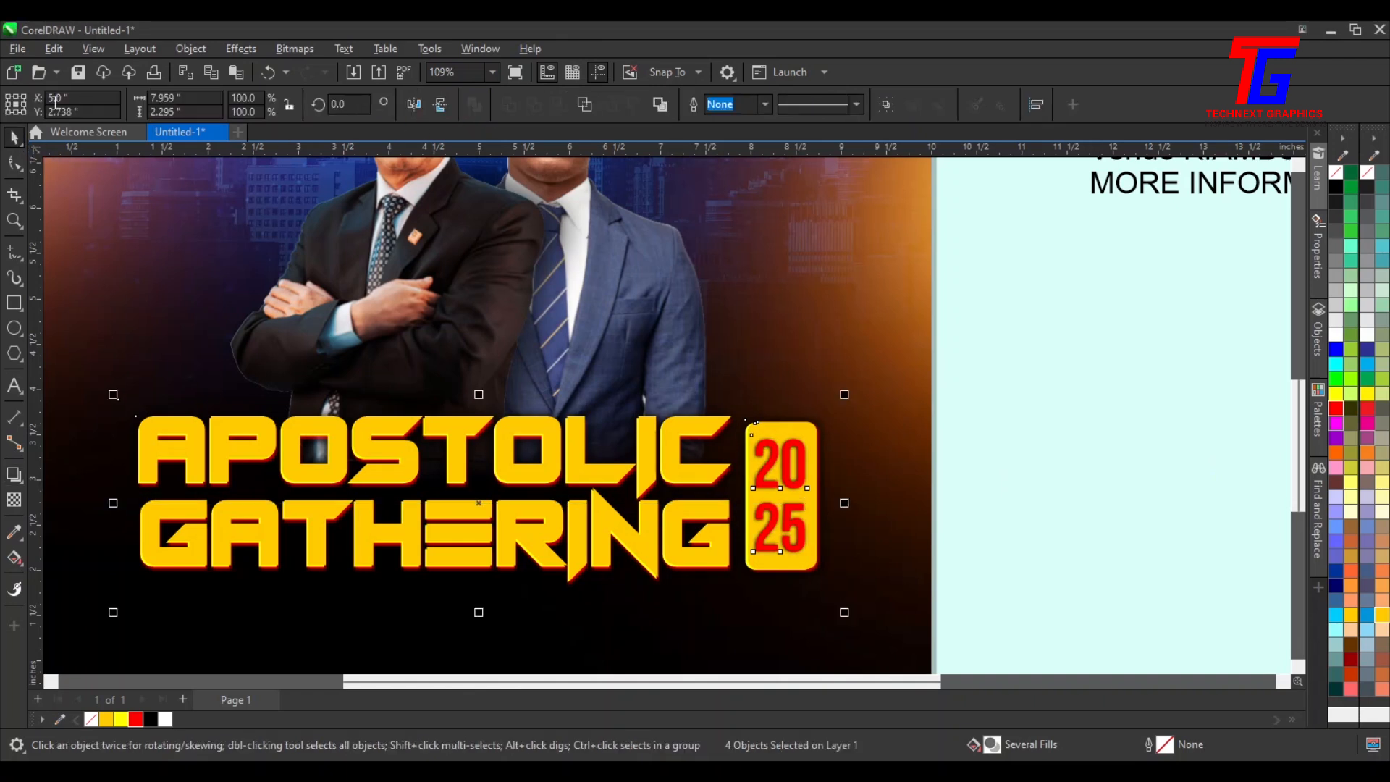
pyautogui.click(243, 50)
pyautogui.moveTo(190, 48)
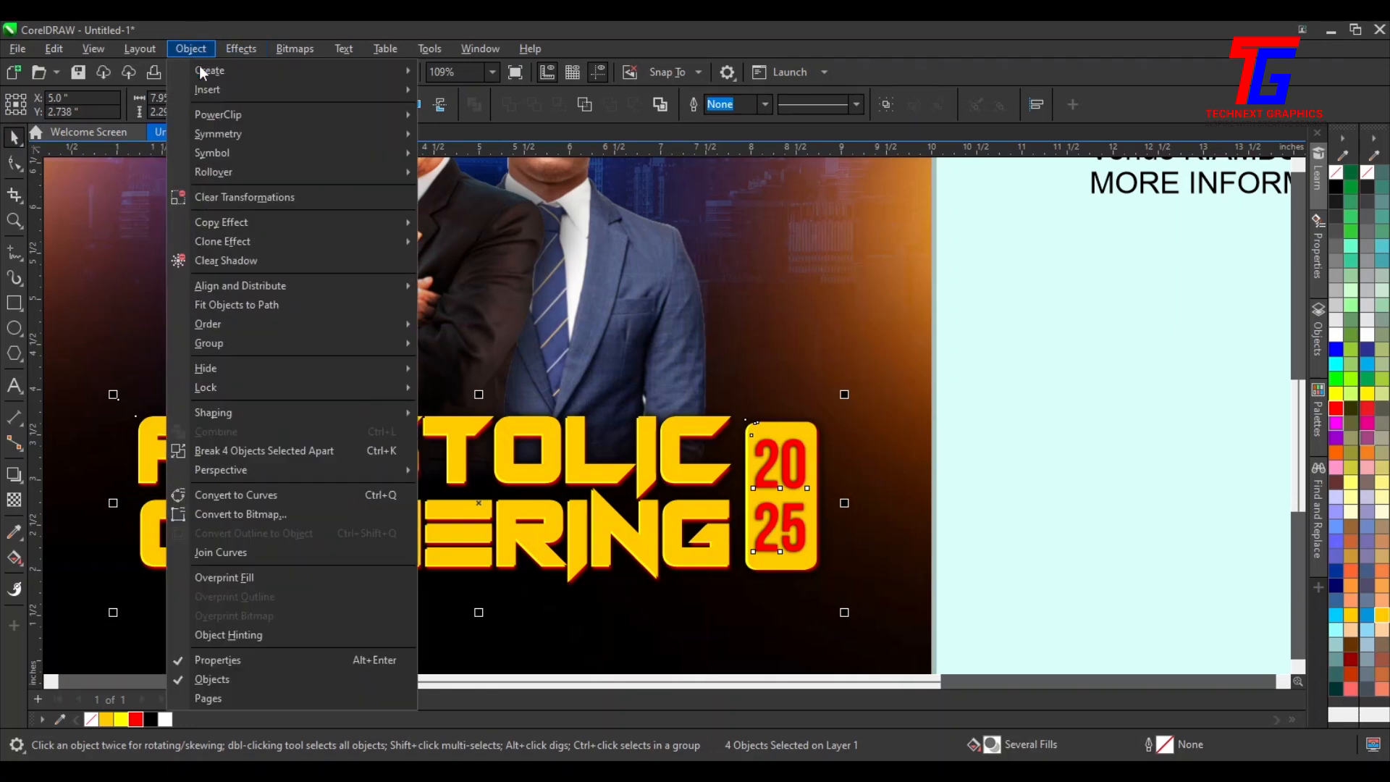
pyautogui.click(276, 450)
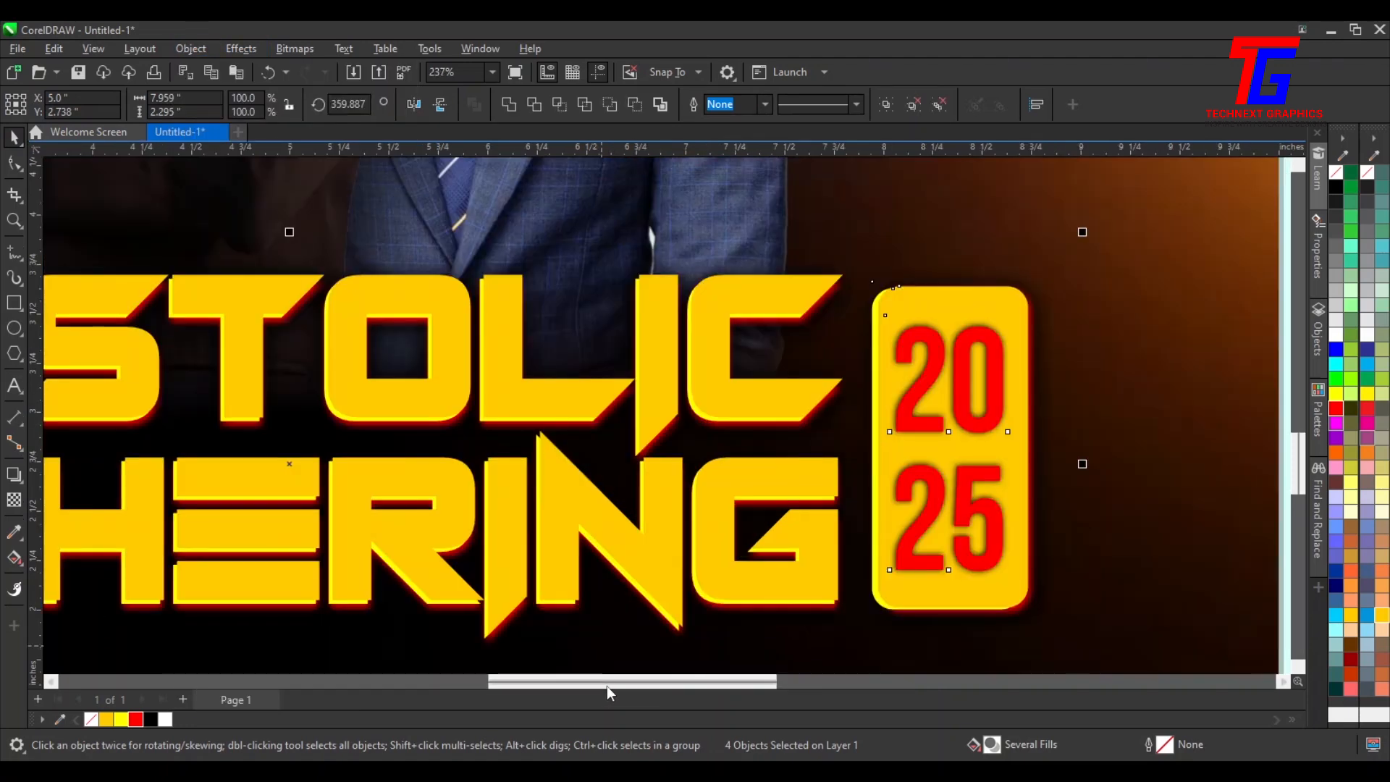
# Nudge the badge's shadow and the title group slightly right to realign them
pyautogui.moveTo(607, 684); pyautogui.dragTo(497, 681)
pyautogui.scroll(-1, 528, 643)
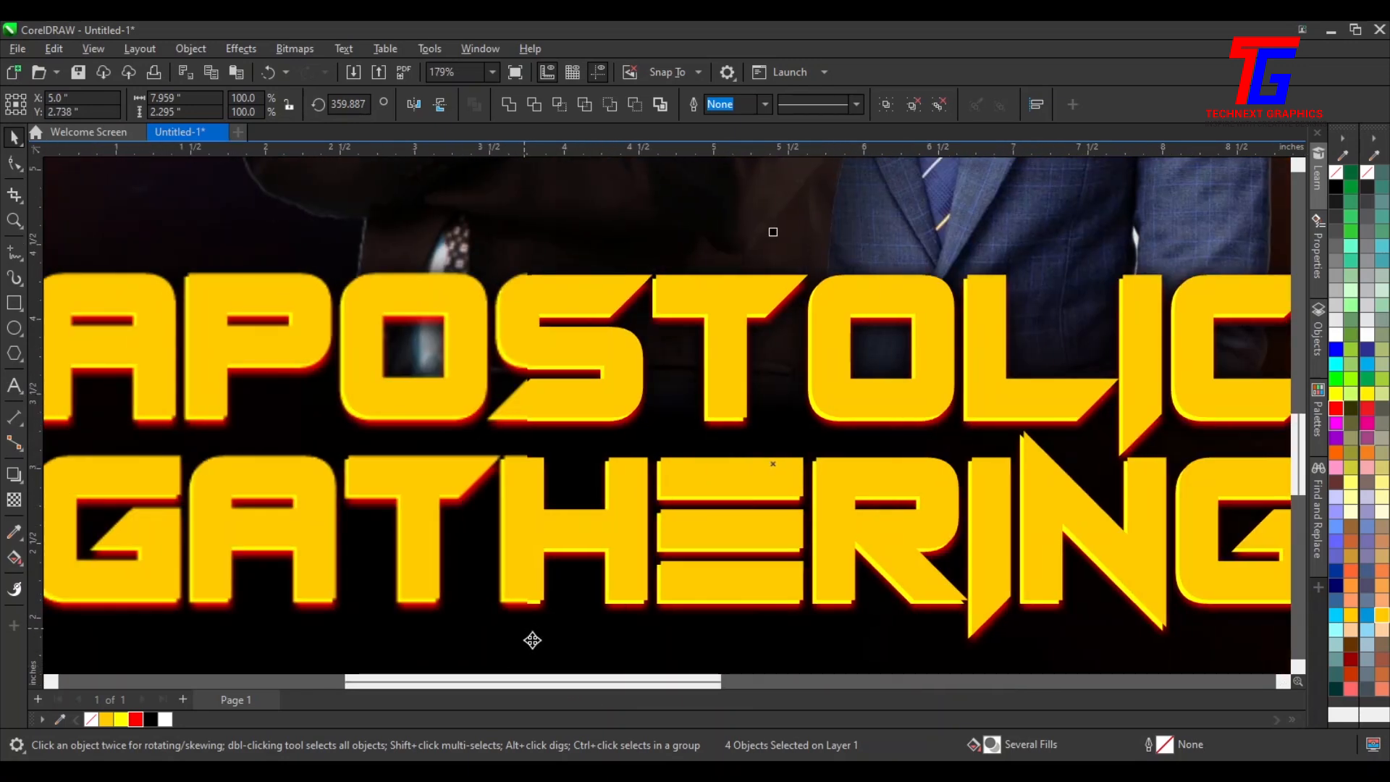
pyautogui.scroll(-1, 607, 645)
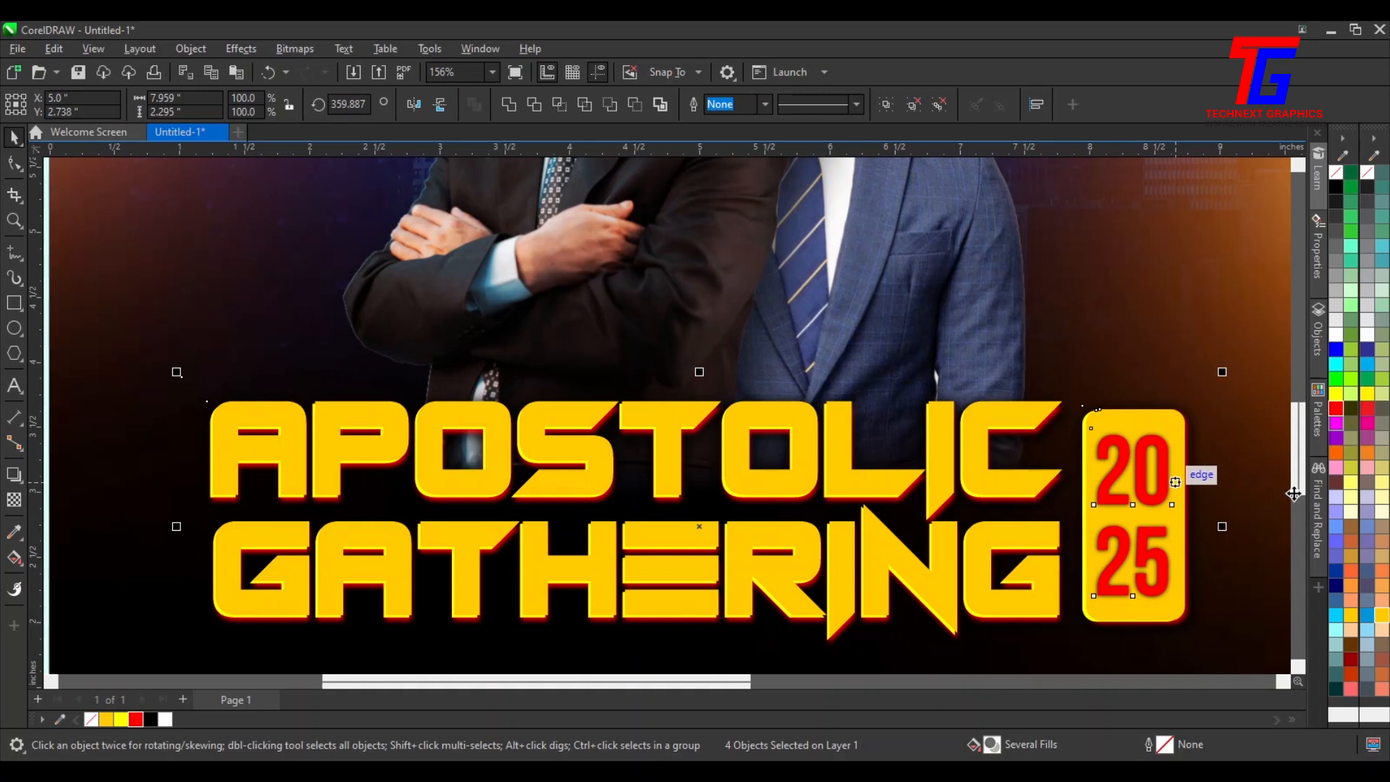
pyautogui.click(1222, 478)
pyautogui.click(1174, 482)
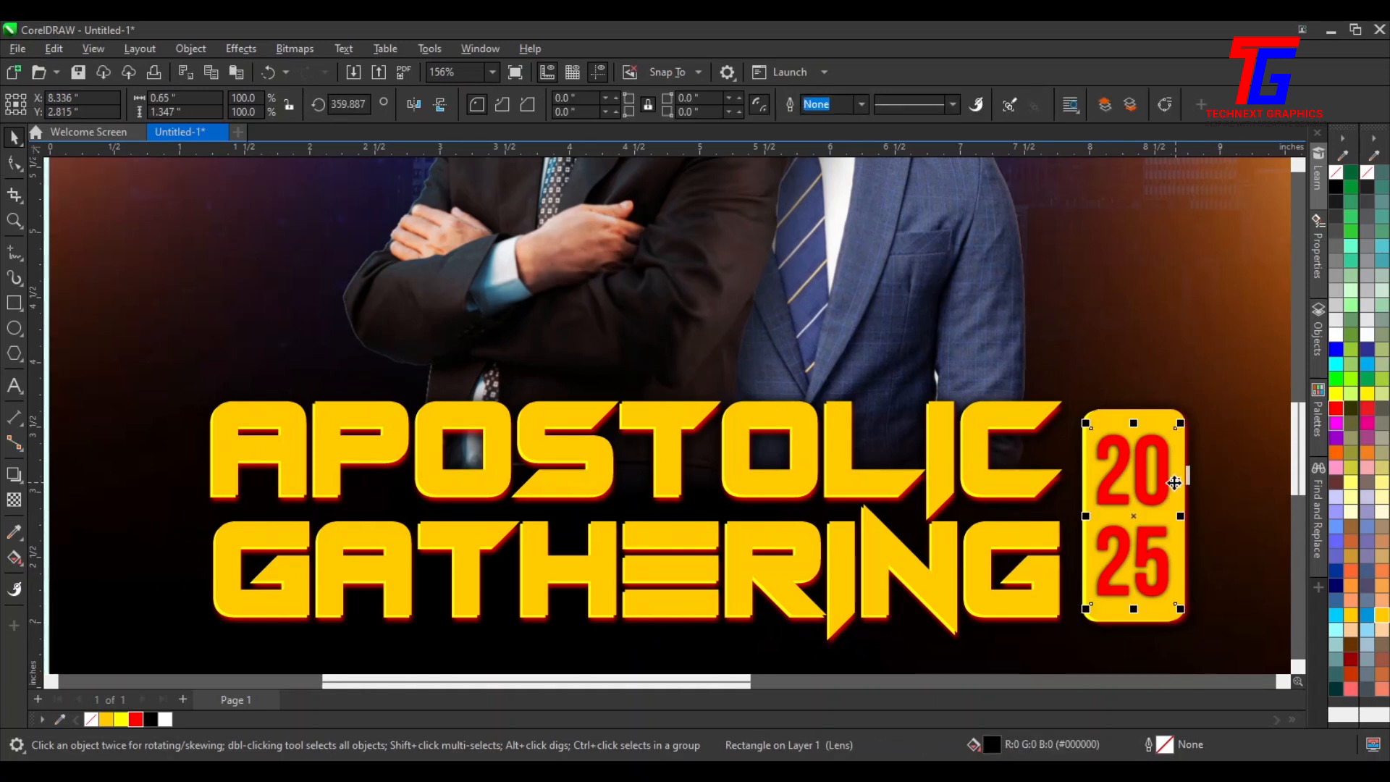
pyautogui.moveTo(1175, 482); pyautogui.dragTo(1181, 481)
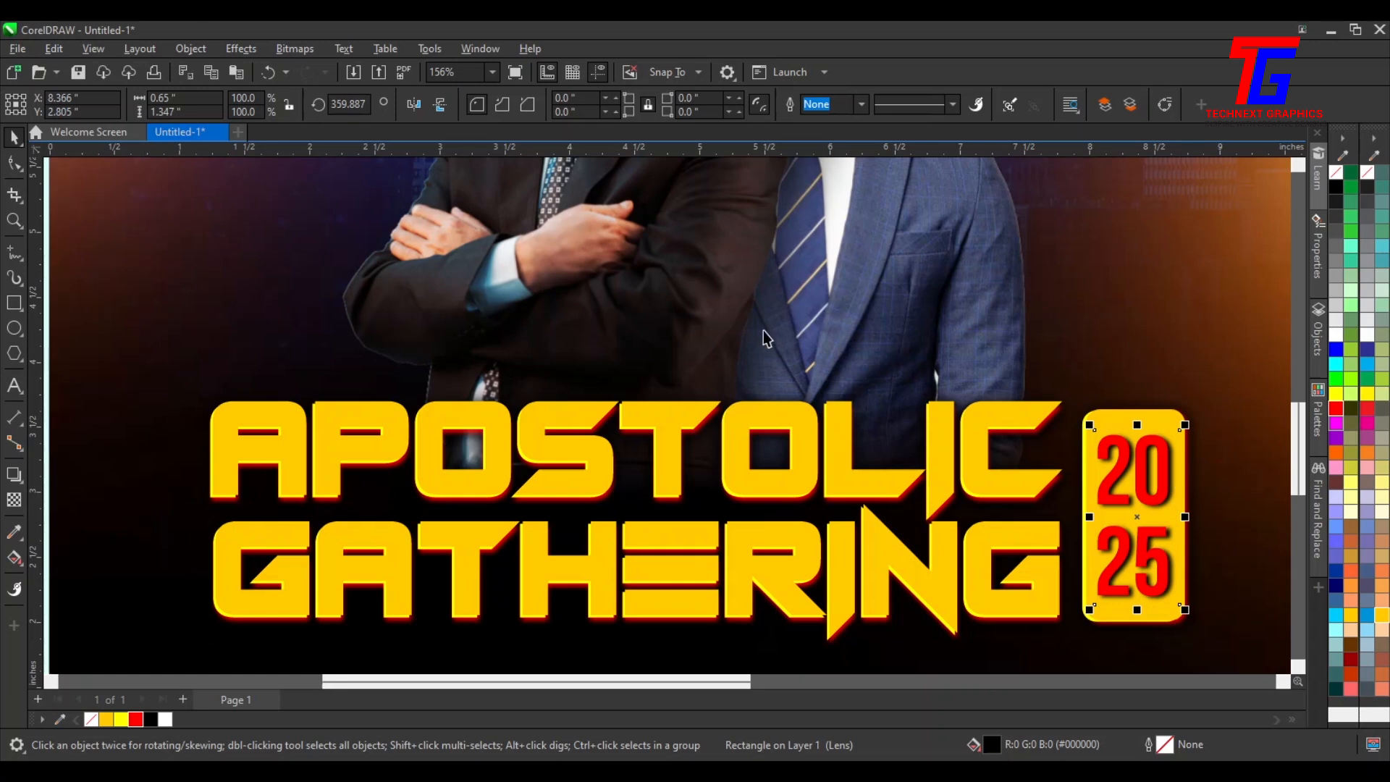
pyautogui.click(1063, 494)
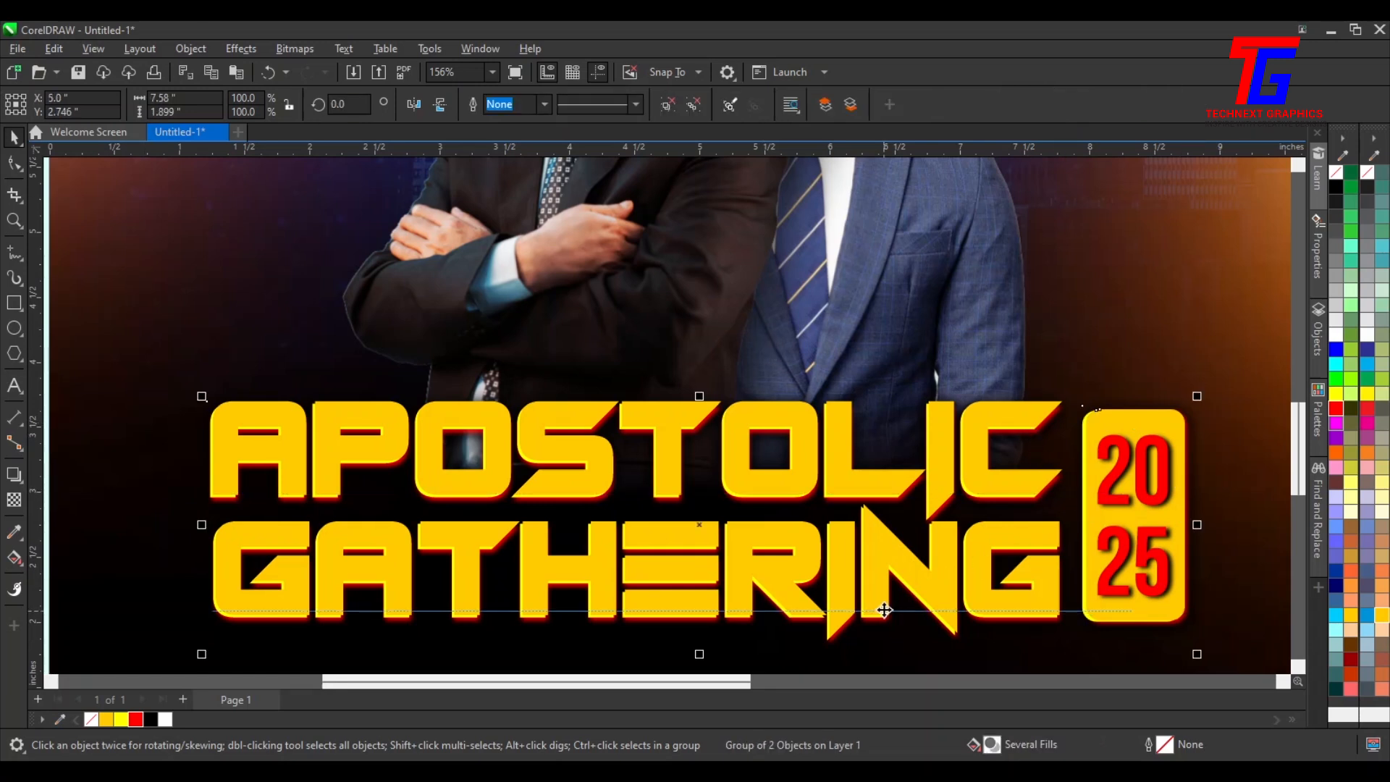
pyautogui.moveTo(884, 610); pyautogui.dragTo(887, 610)
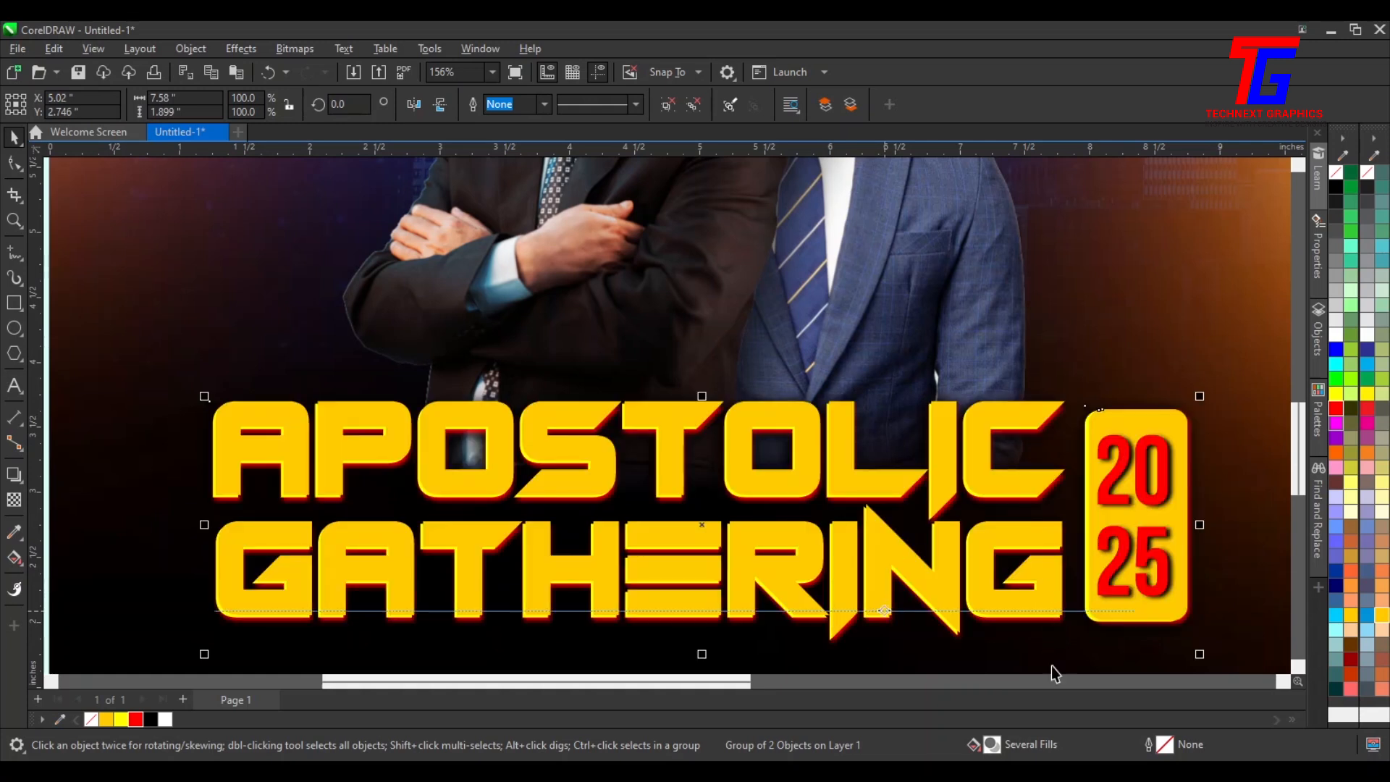
# Nudge the title's separated shadow slightly right and down
pyautogui.click(1216, 563)
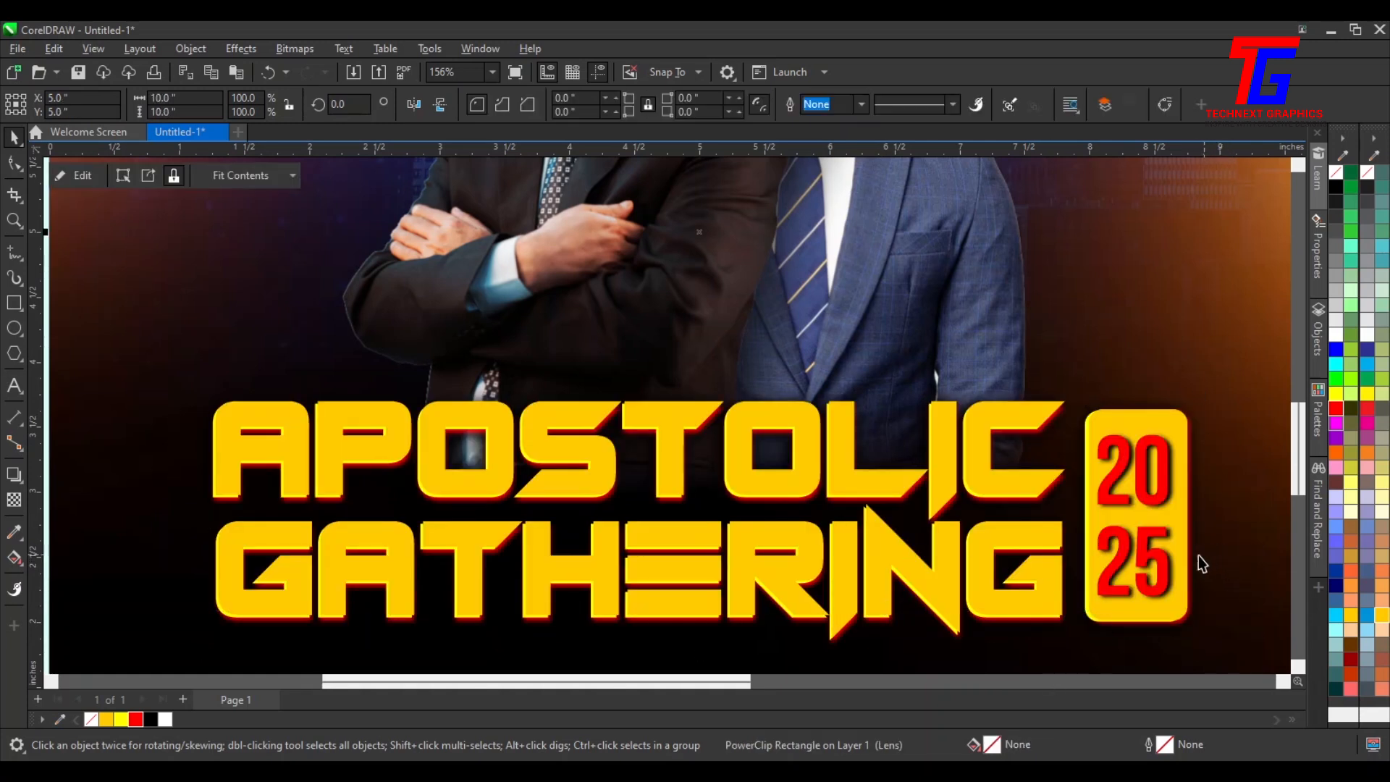
pyautogui.keyDown('alt'); pyautogui.click(1198, 555); pyautogui.keyUp('alt')
pyautogui.press('Right')
pyautogui.press('Delete')
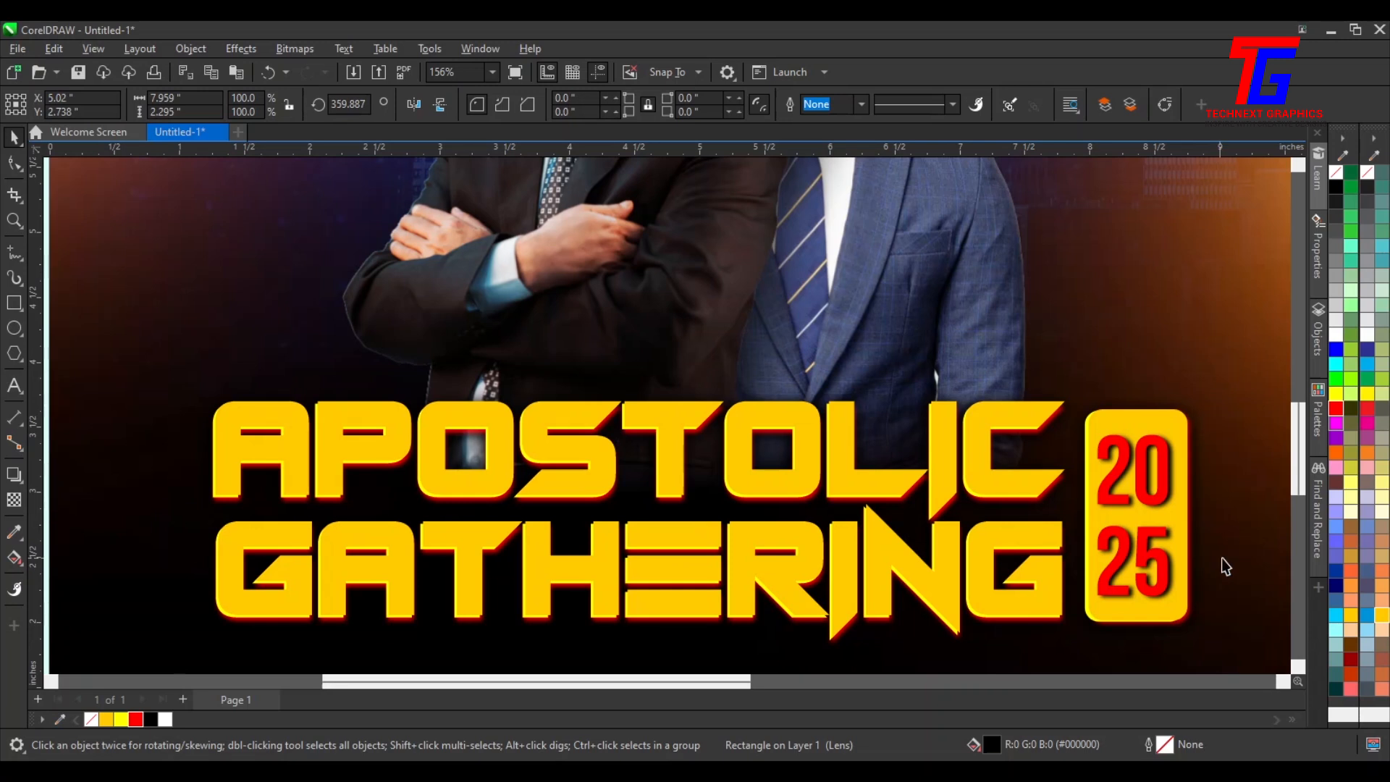
pyautogui.hotkey('ctrl', 'z')
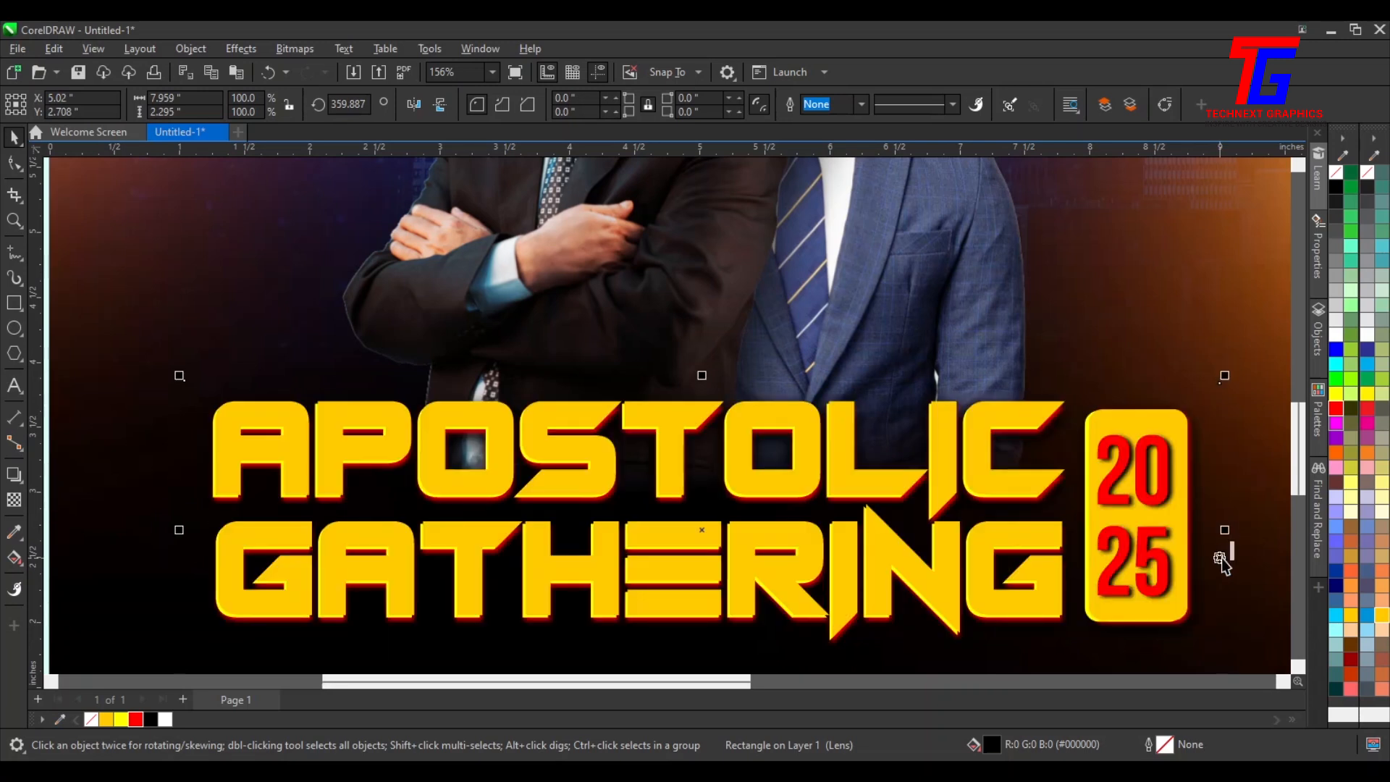
pyautogui.press('Down')
pyautogui.press('Down')
pyautogui.press('Down')
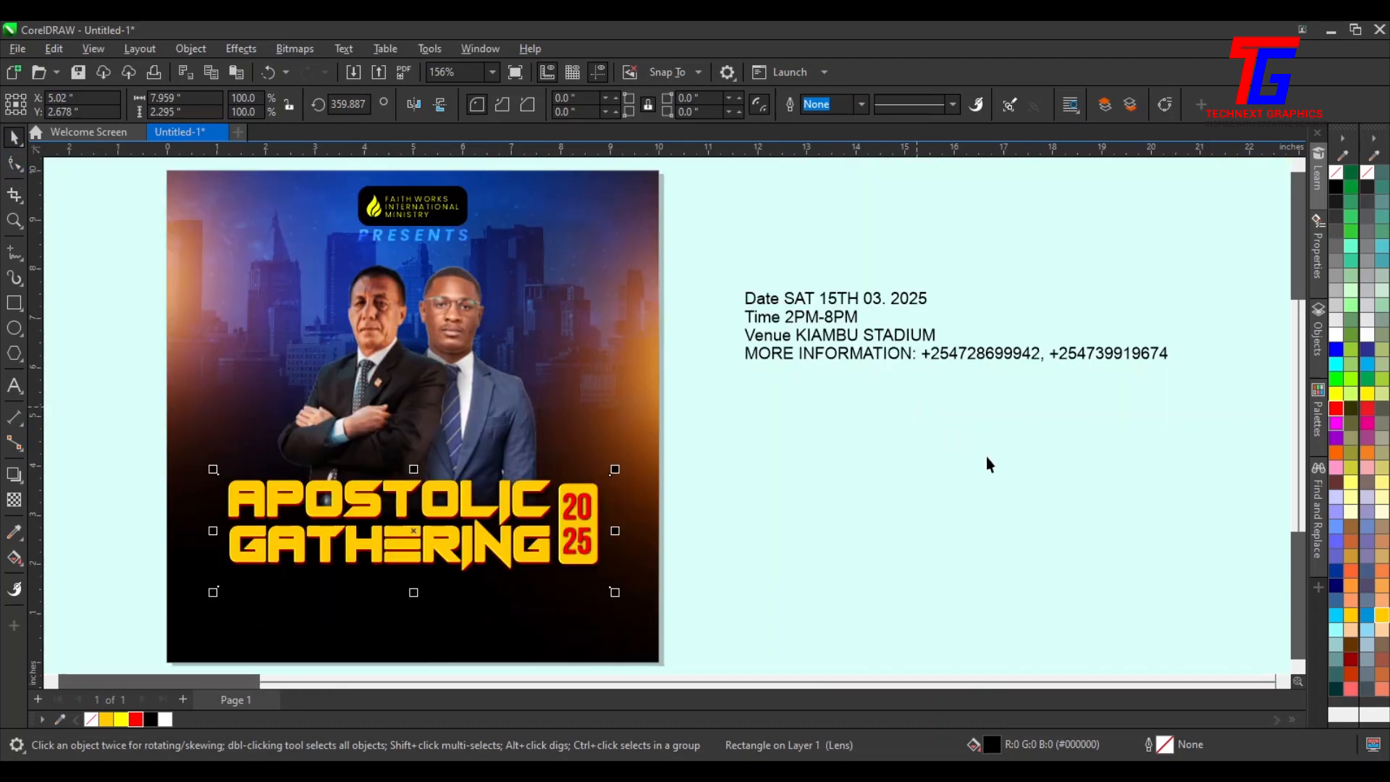
pyautogui.press('F4')
pyautogui.click(975, 532)
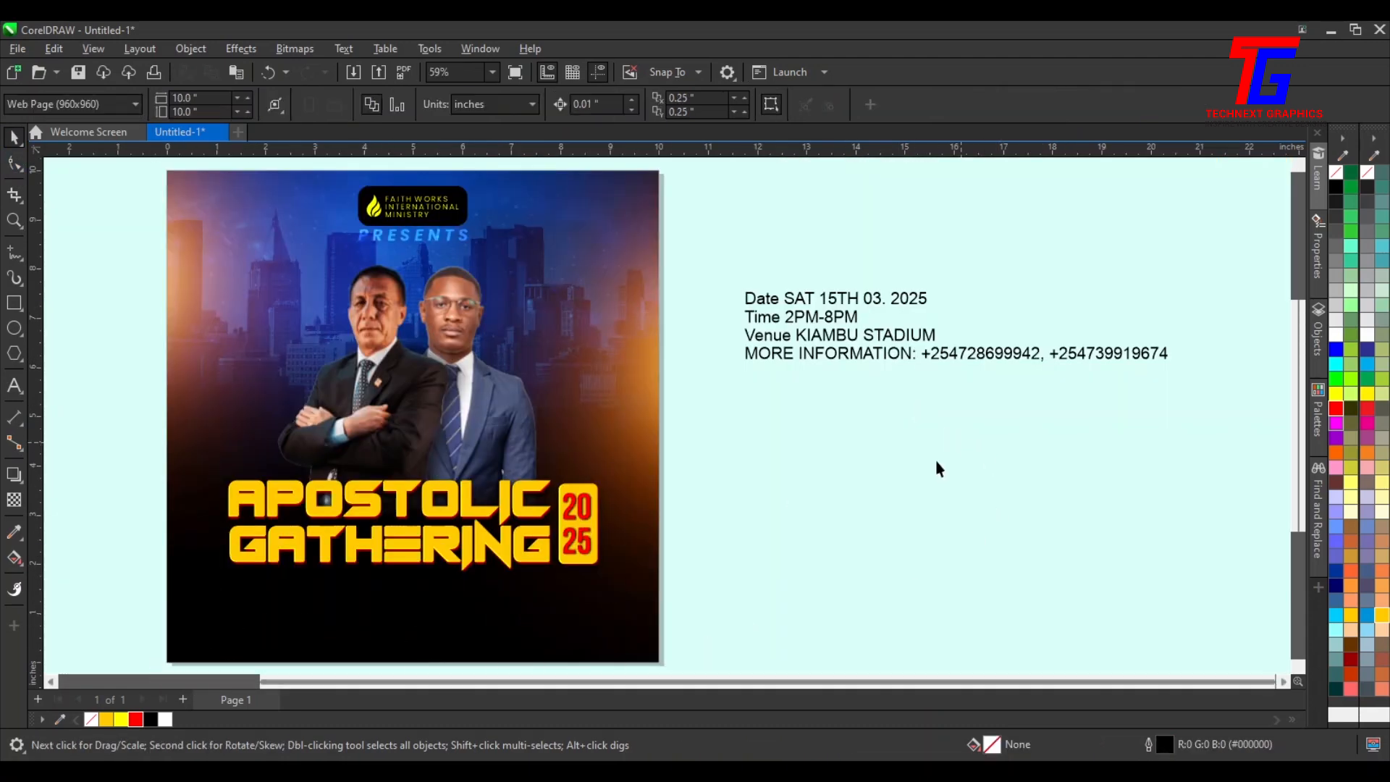
# Inspect the event details text block beside the page
pyautogui.moveTo(450, 681); pyautogui.dragTo(346, 666)
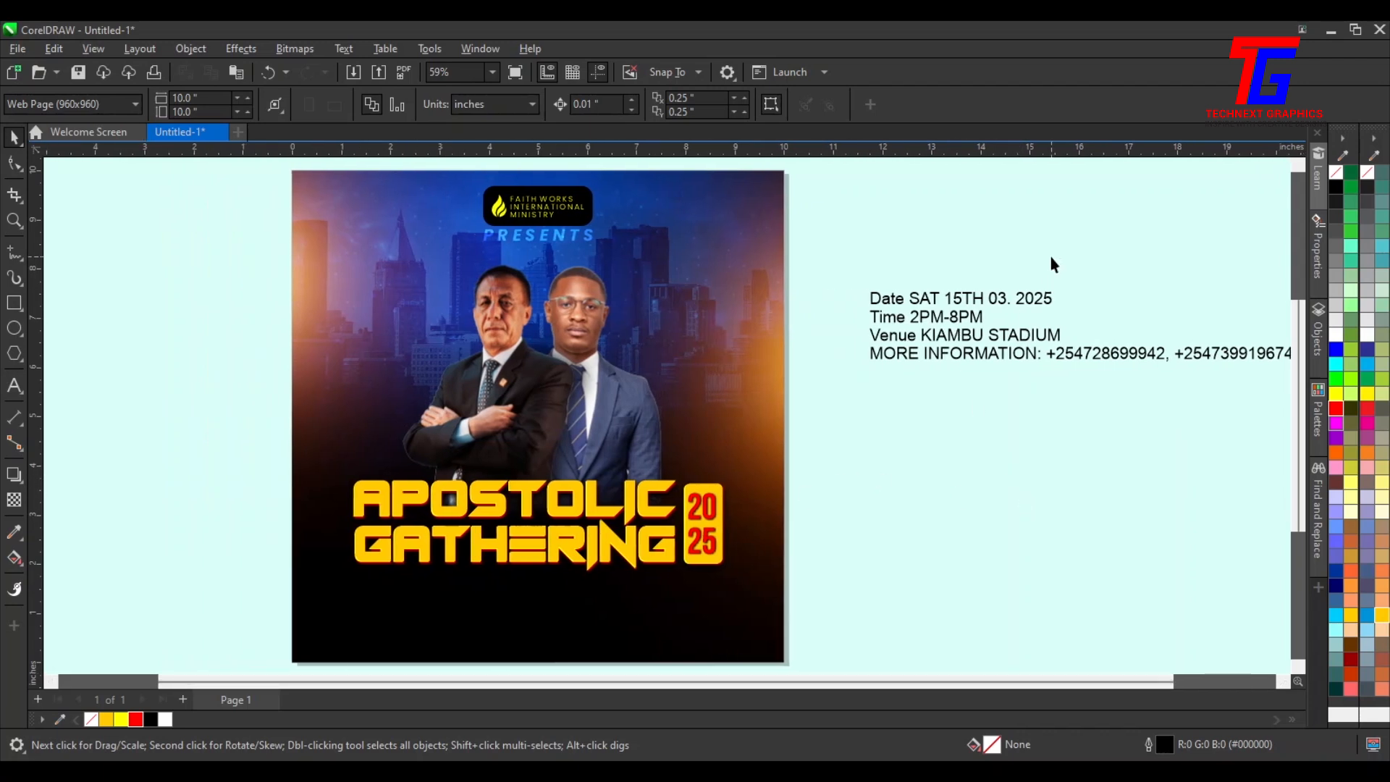
pyautogui.doubleClick(1021, 298)
pyautogui.click(969, 463)
pyautogui.doubleClick(889, 297)
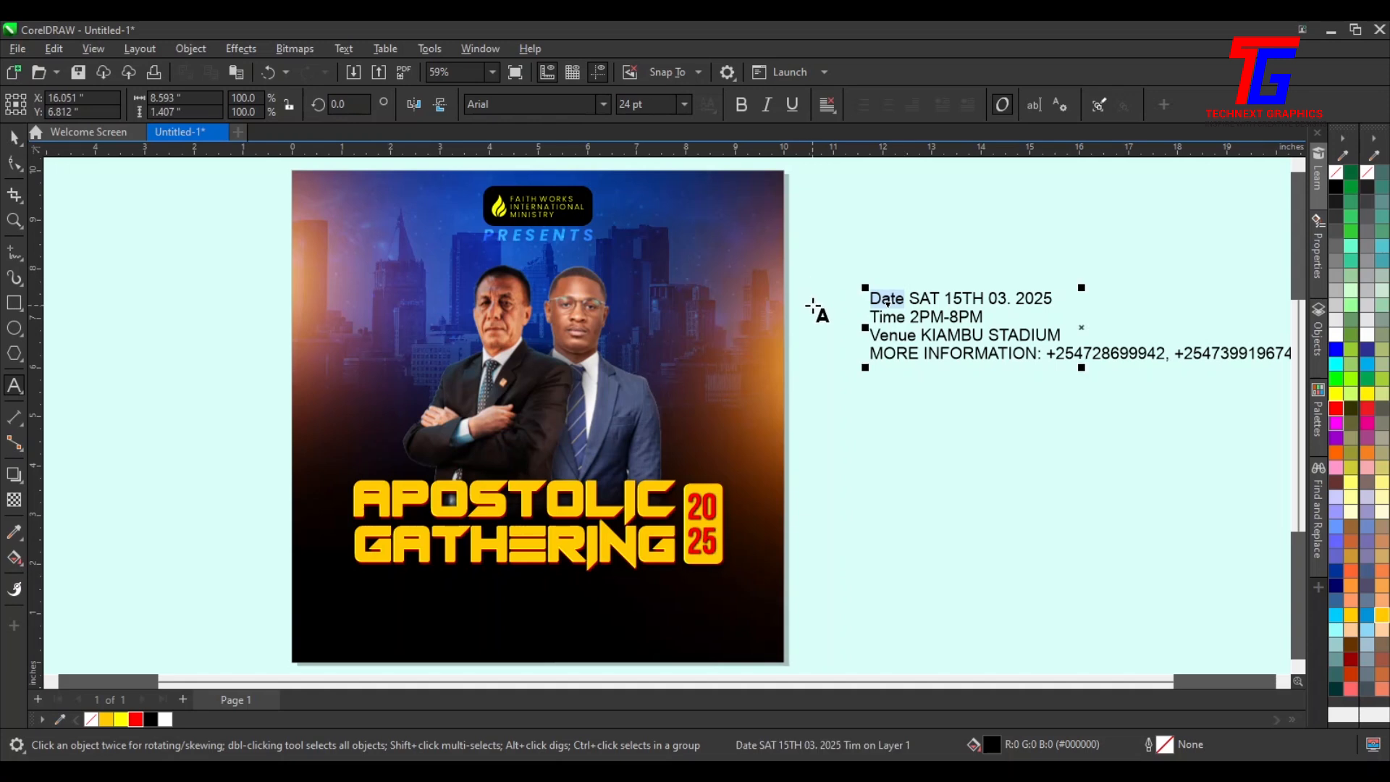
pyautogui.click(969, 349)
# Draw a white rectangle with no outline below the title, about 2.3 by 0.9 inches
pyautogui.click(14, 302)
pyautogui.moveTo(353, 575); pyautogui.dragTo(720, 621)
pyautogui.click(14, 137)
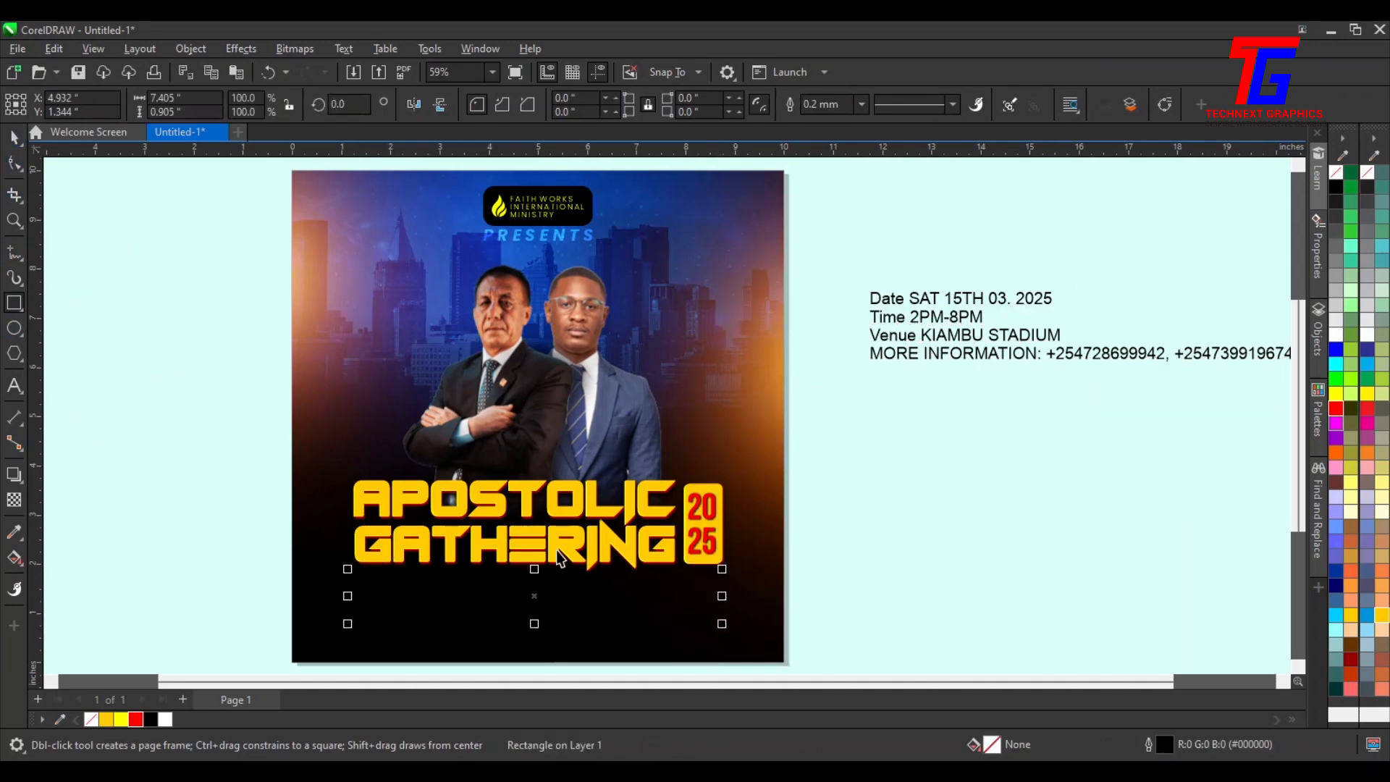
pyautogui.click(1335, 333)
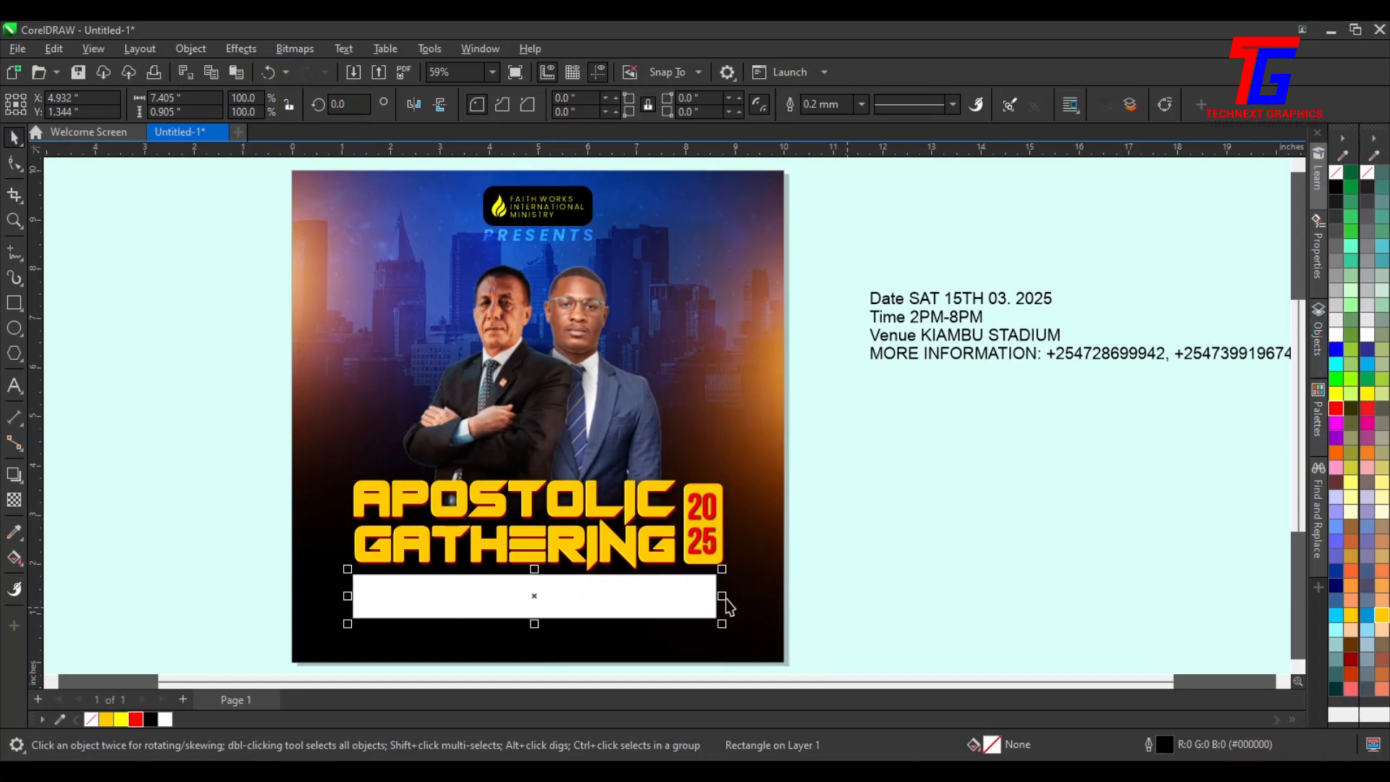
pyautogui.rightClick(1340, 177)
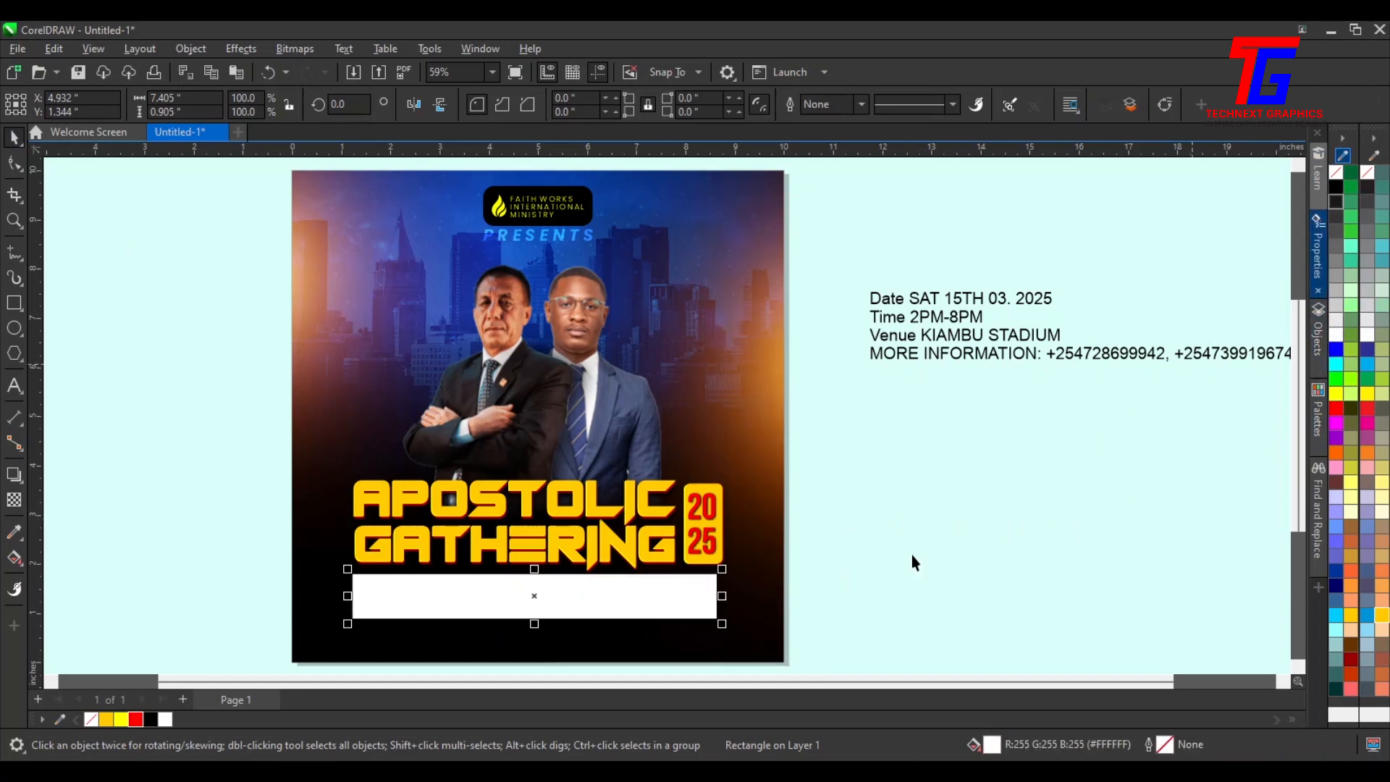
pyautogui.moveTo(724, 598); pyautogui.dragTo(470, 596)
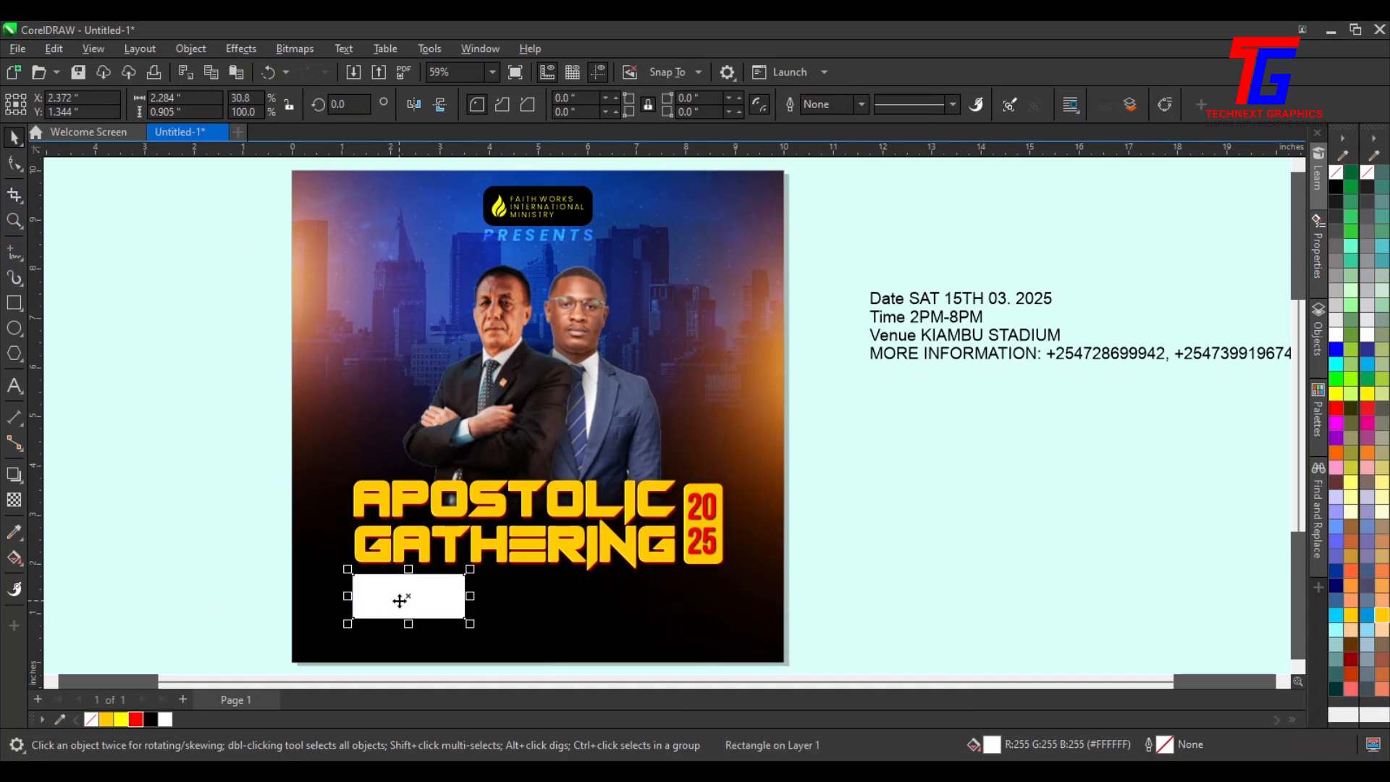
pyautogui.click(410, 592)
pyautogui.scroll(2, 409, 593)
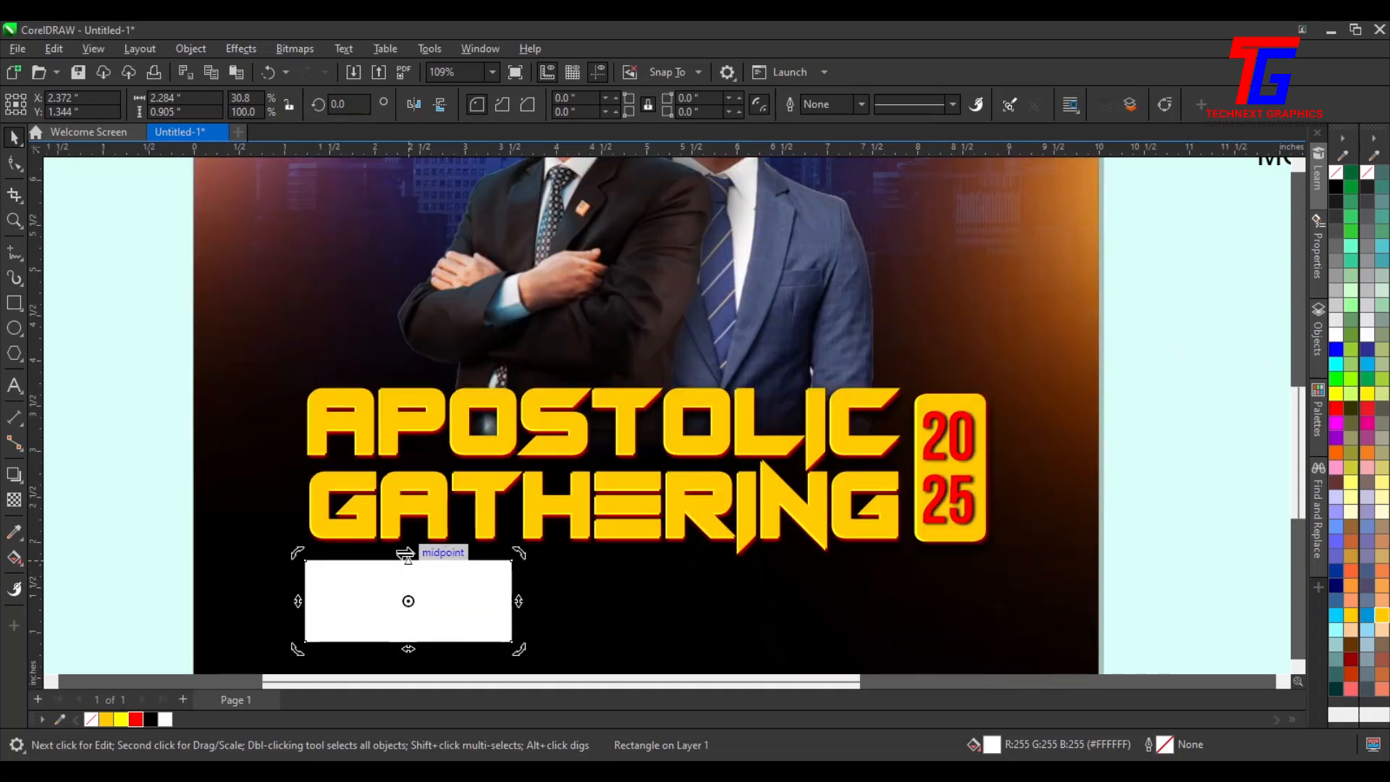
# Skew the white rectangle below the title into a slanted parallelogram
pyautogui.moveTo(403, 558); pyautogui.dragTo(487, 549)
pyautogui.click(1166, 474)
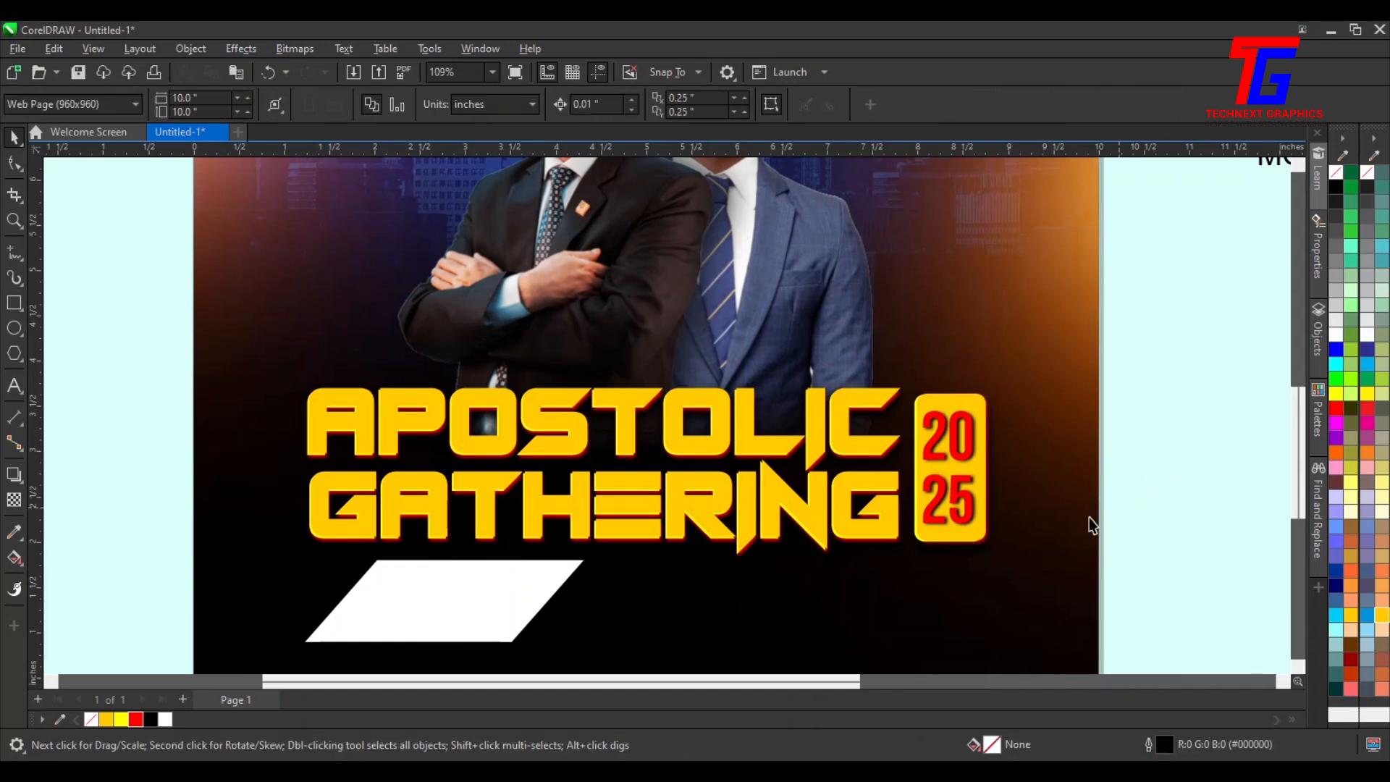
# Make a mirrored copy of the parallelogram, flip it horizontally, and place it right beside the first one
pyautogui.click(493, 614)
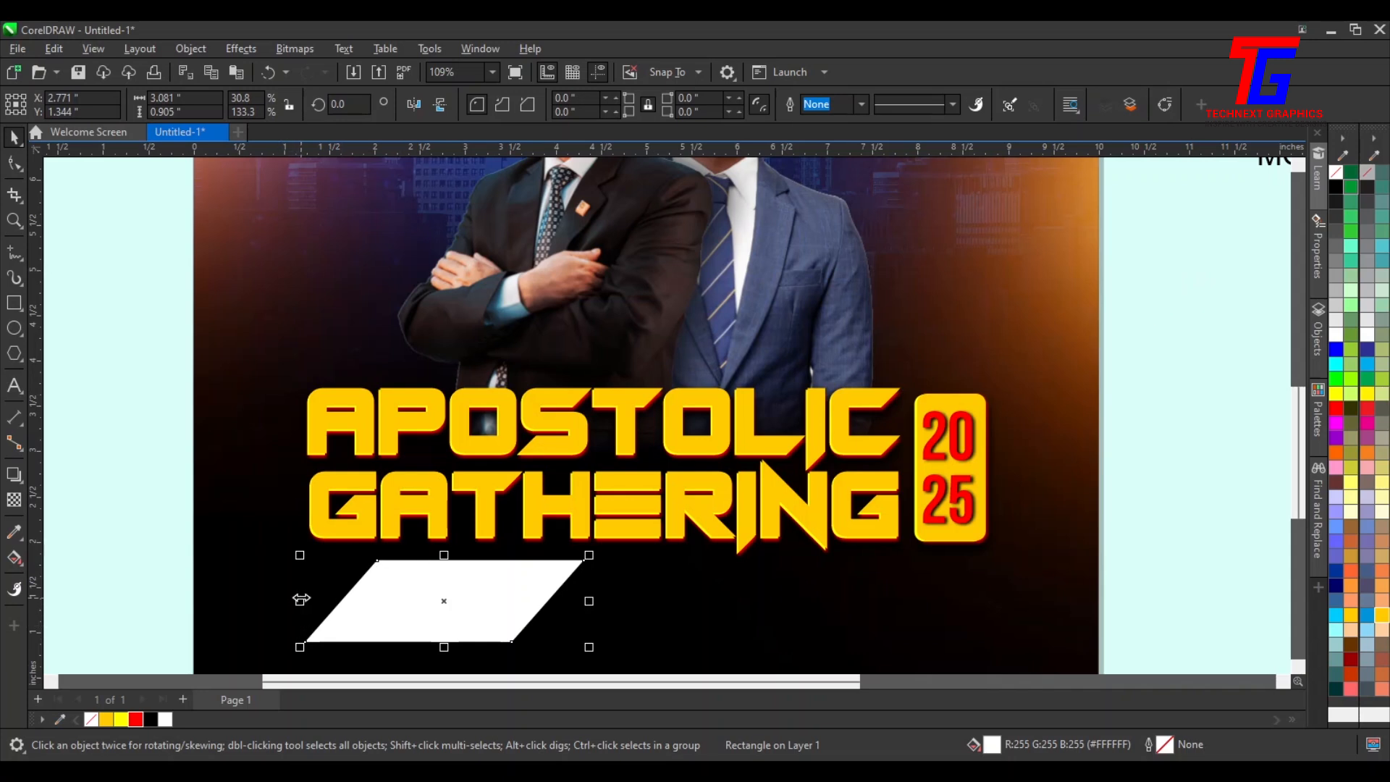
pyautogui.moveTo(301, 600); pyautogui.dragTo(656, 626)
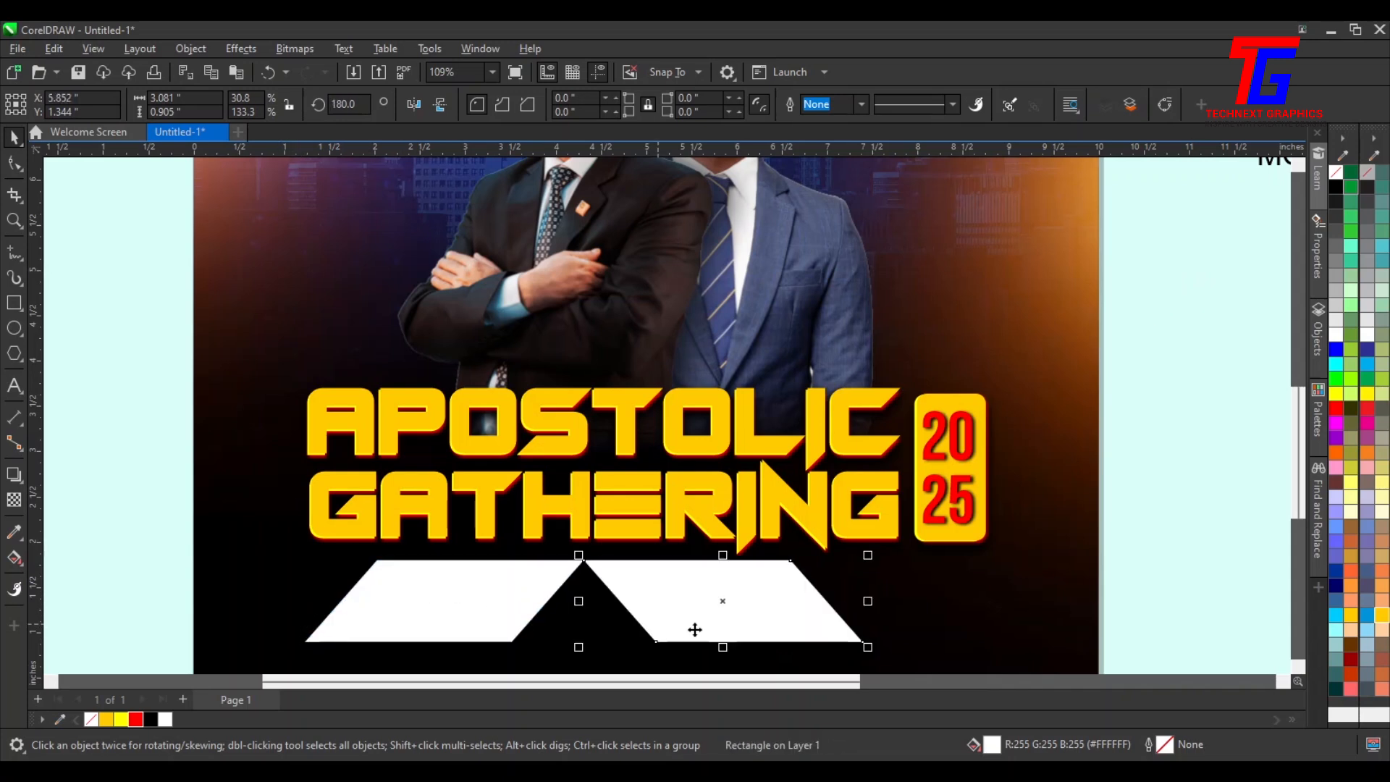
pyautogui.click(414, 112)
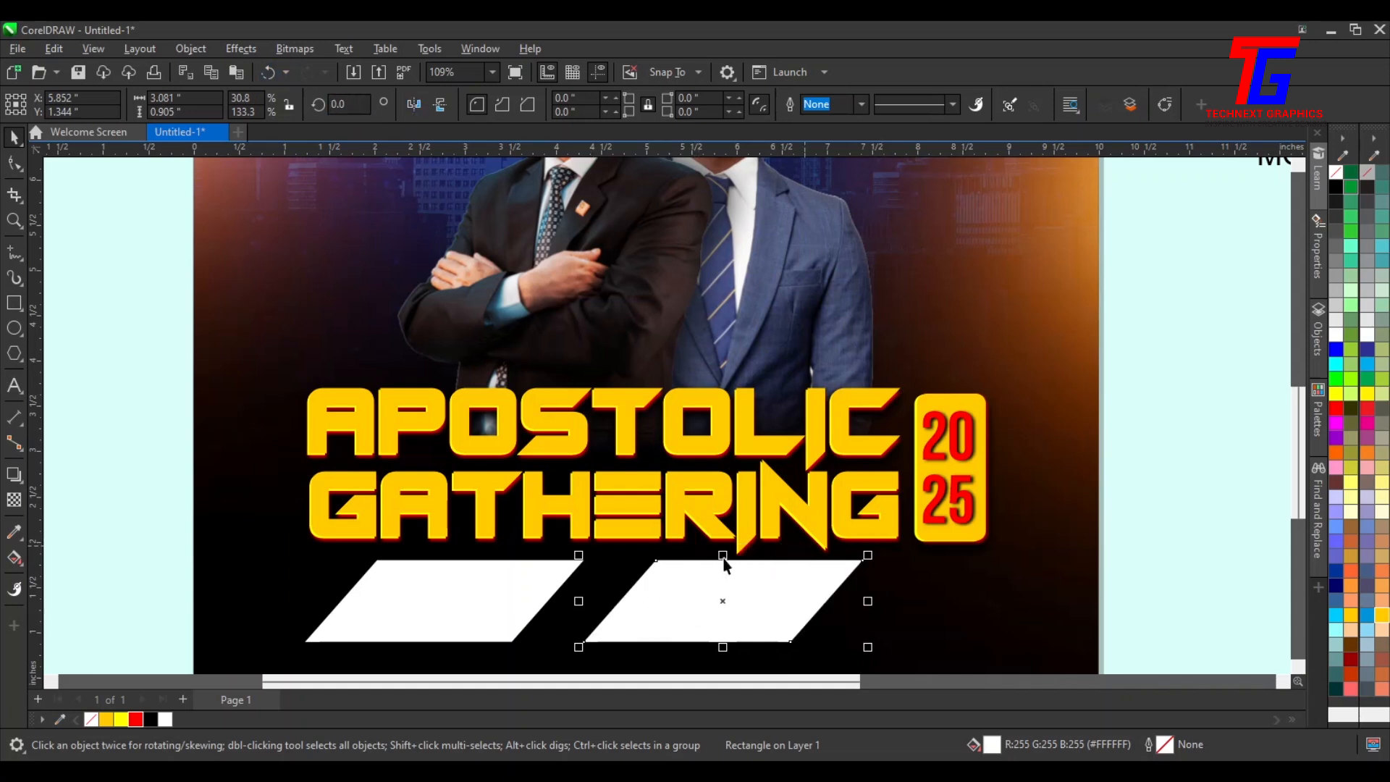
pyautogui.moveTo(712, 592); pyautogui.dragTo(657, 584)
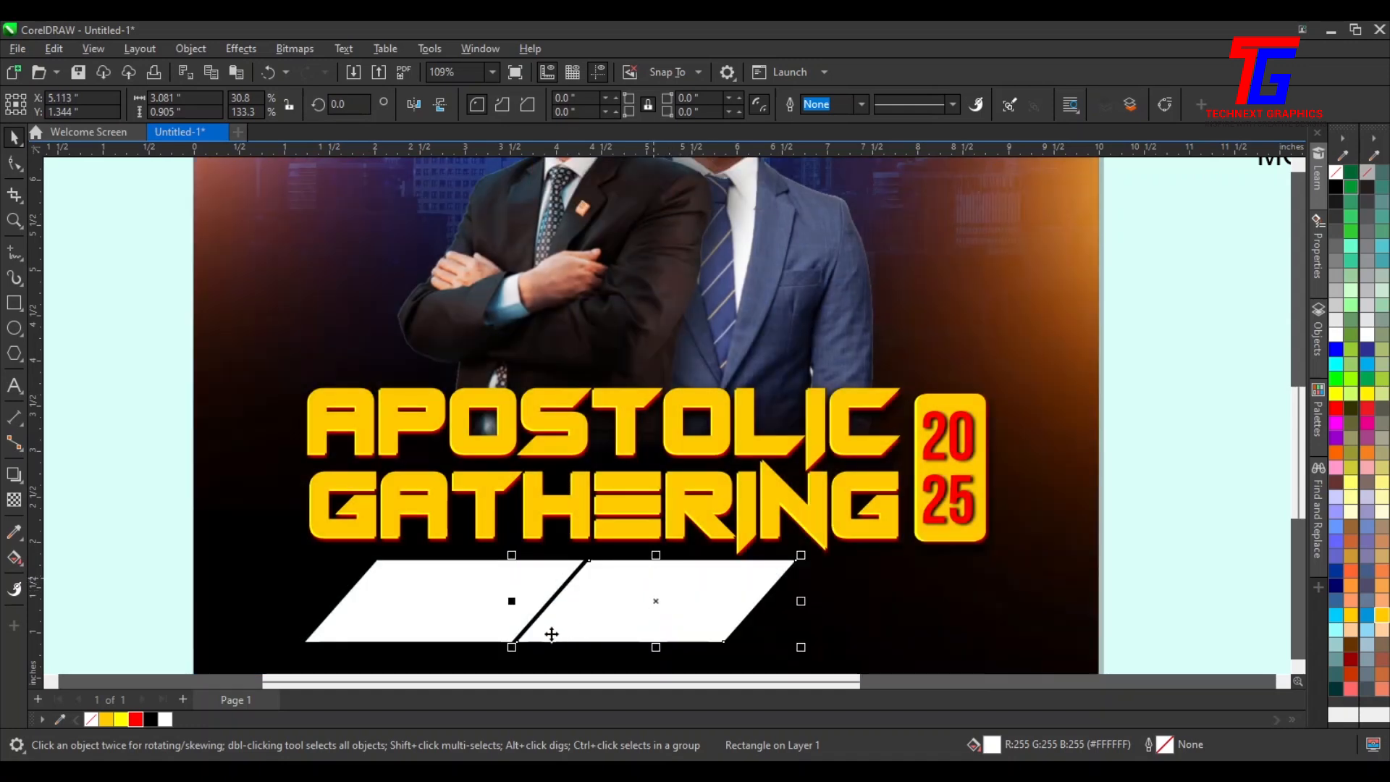
# Add a third flipped parallelogram copy and line it up to the right of the second one
pyautogui.keyDown('shift'); pyautogui.click(436, 600); pyautogui.keyUp('shift')
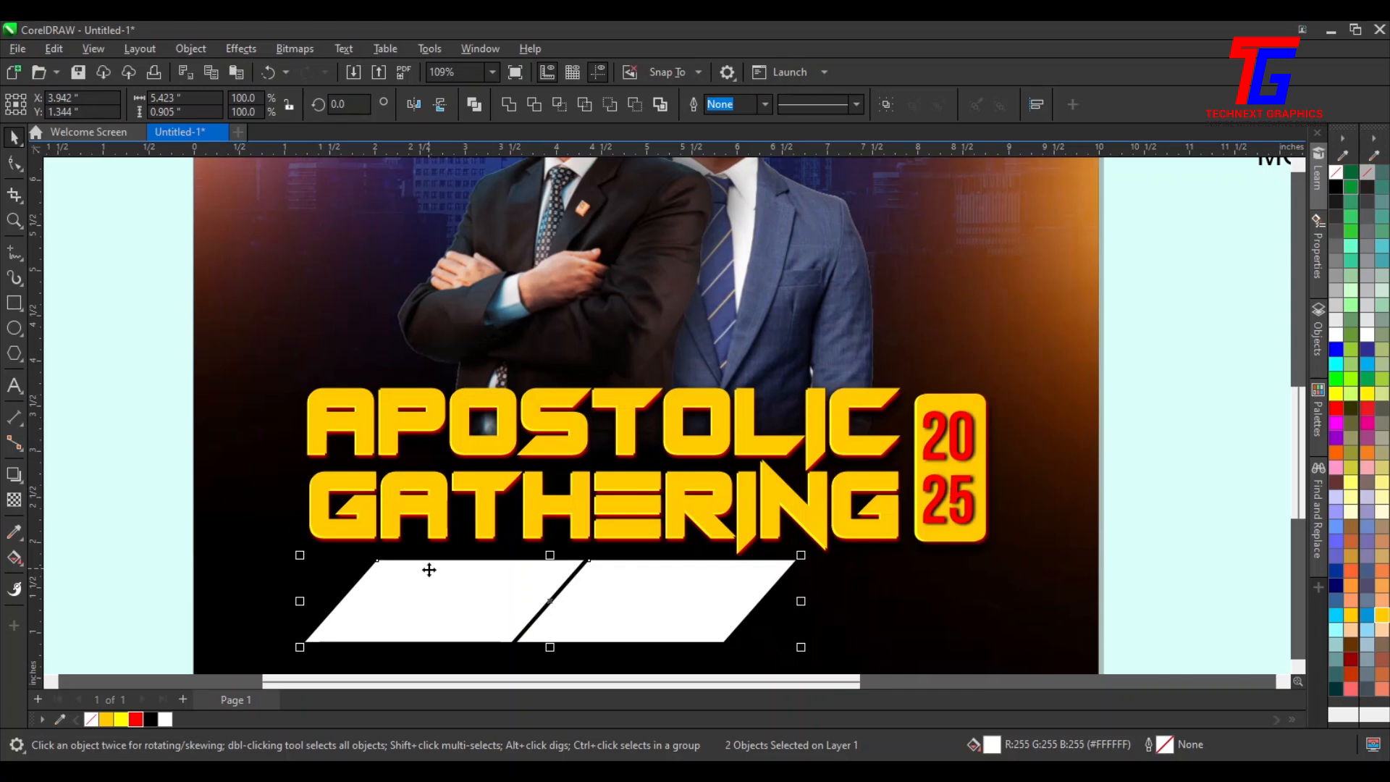
pyautogui.click(666, 598)
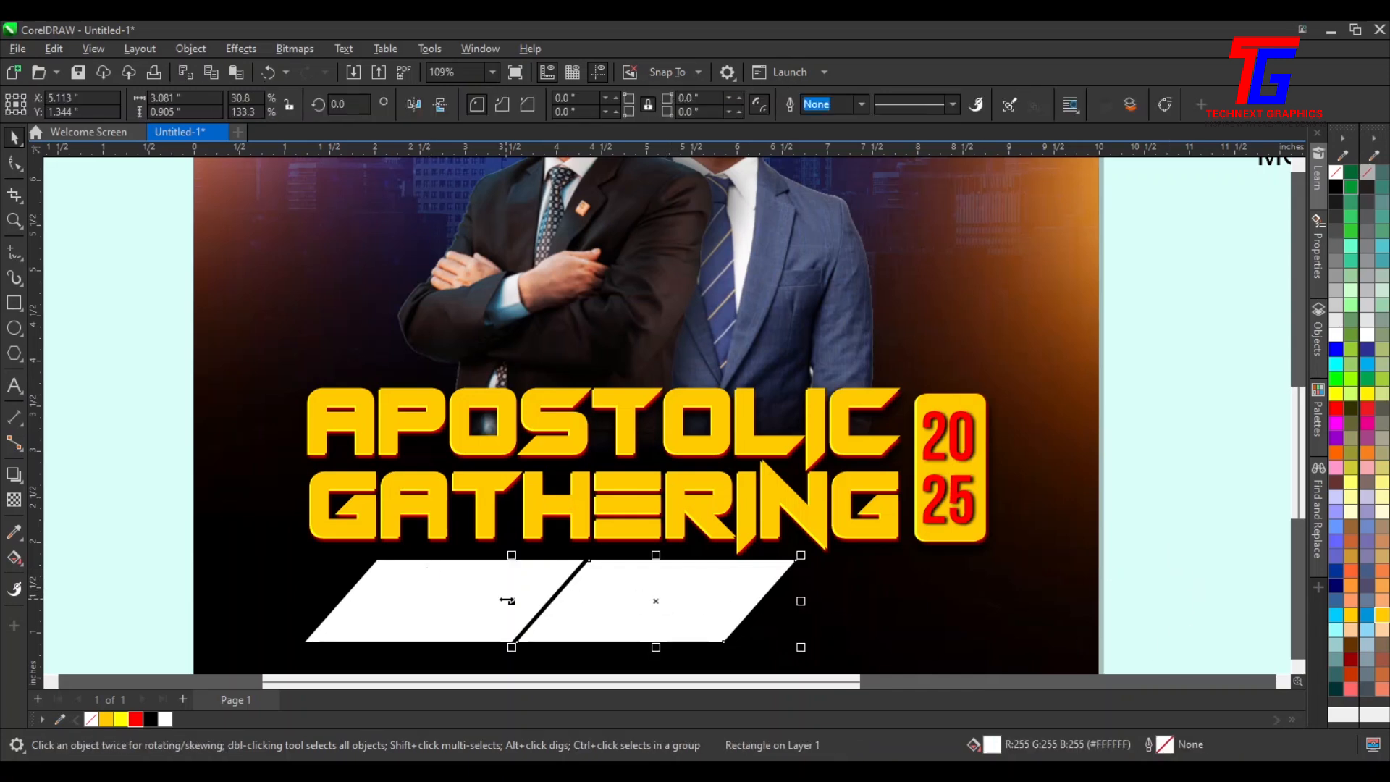
pyautogui.moveTo(514, 601); pyautogui.dragTo(844, 611)
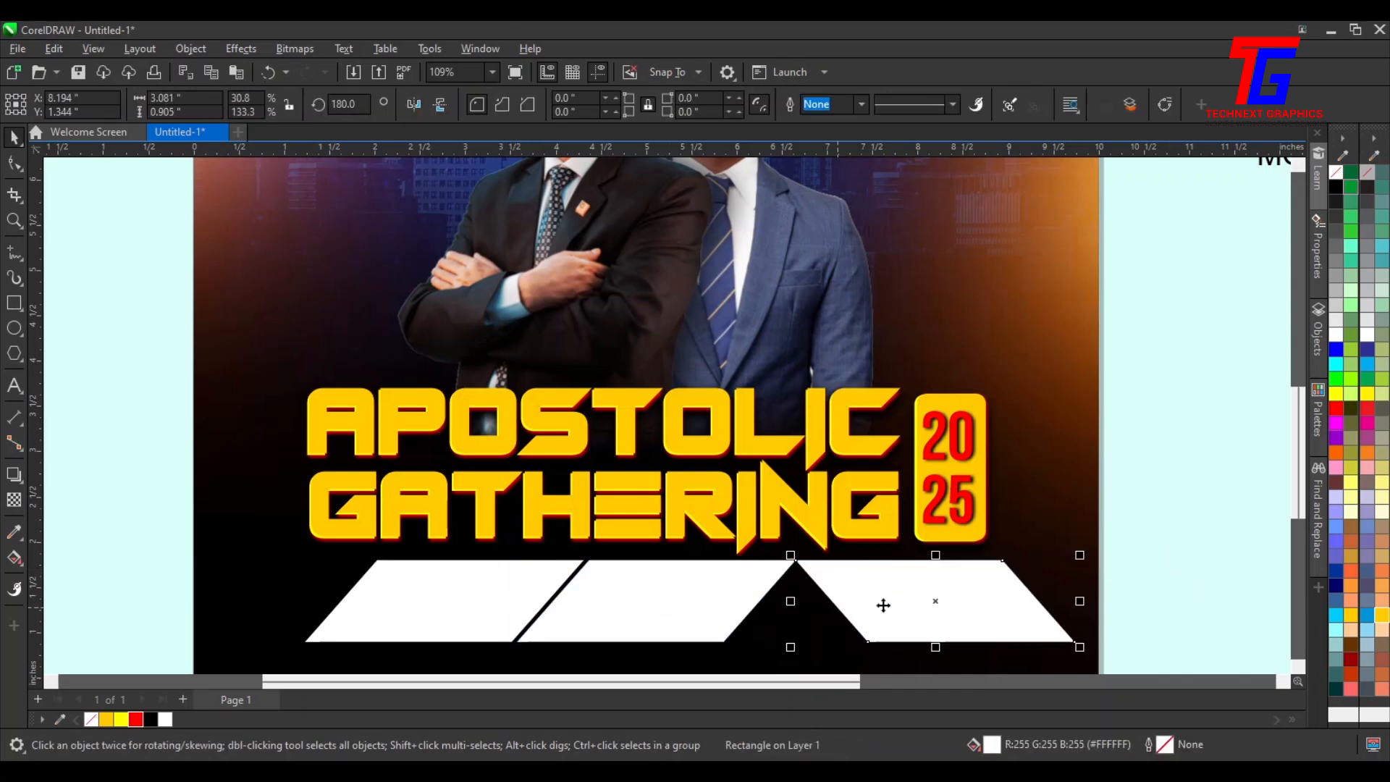
pyautogui.click(418, 113)
pyautogui.moveTo(884, 628); pyautogui.dragTo(816, 625)
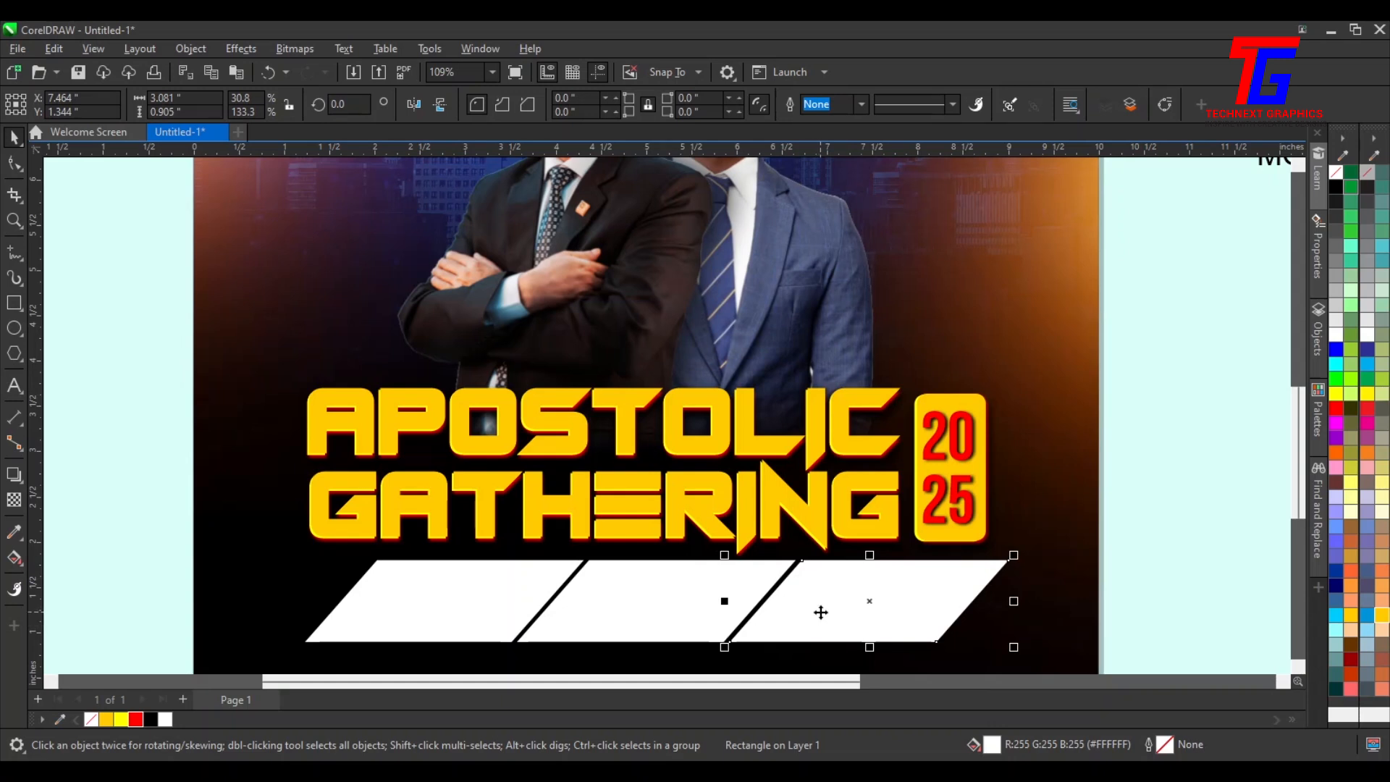
pyautogui.press('Left')
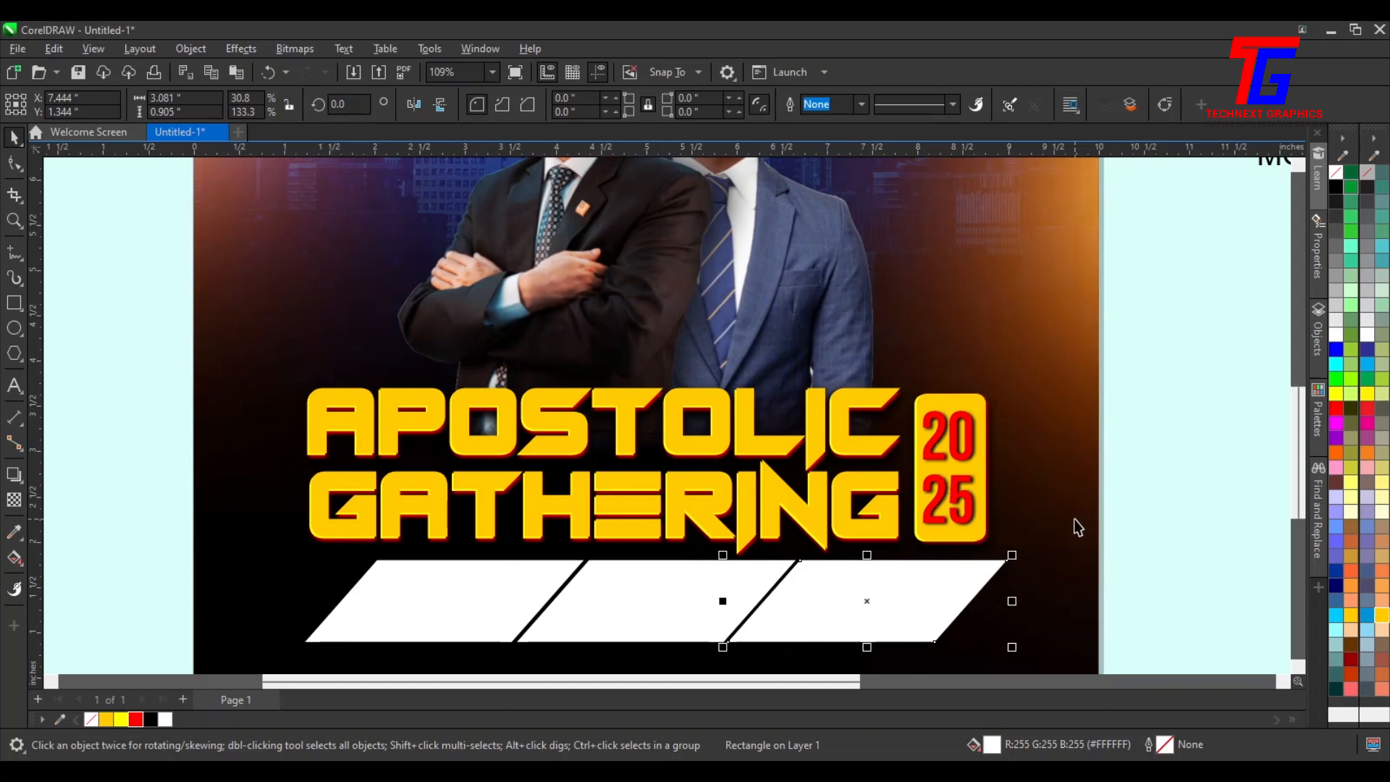
# Select the three white parallelograms and group them together
pyautogui.press('F4')
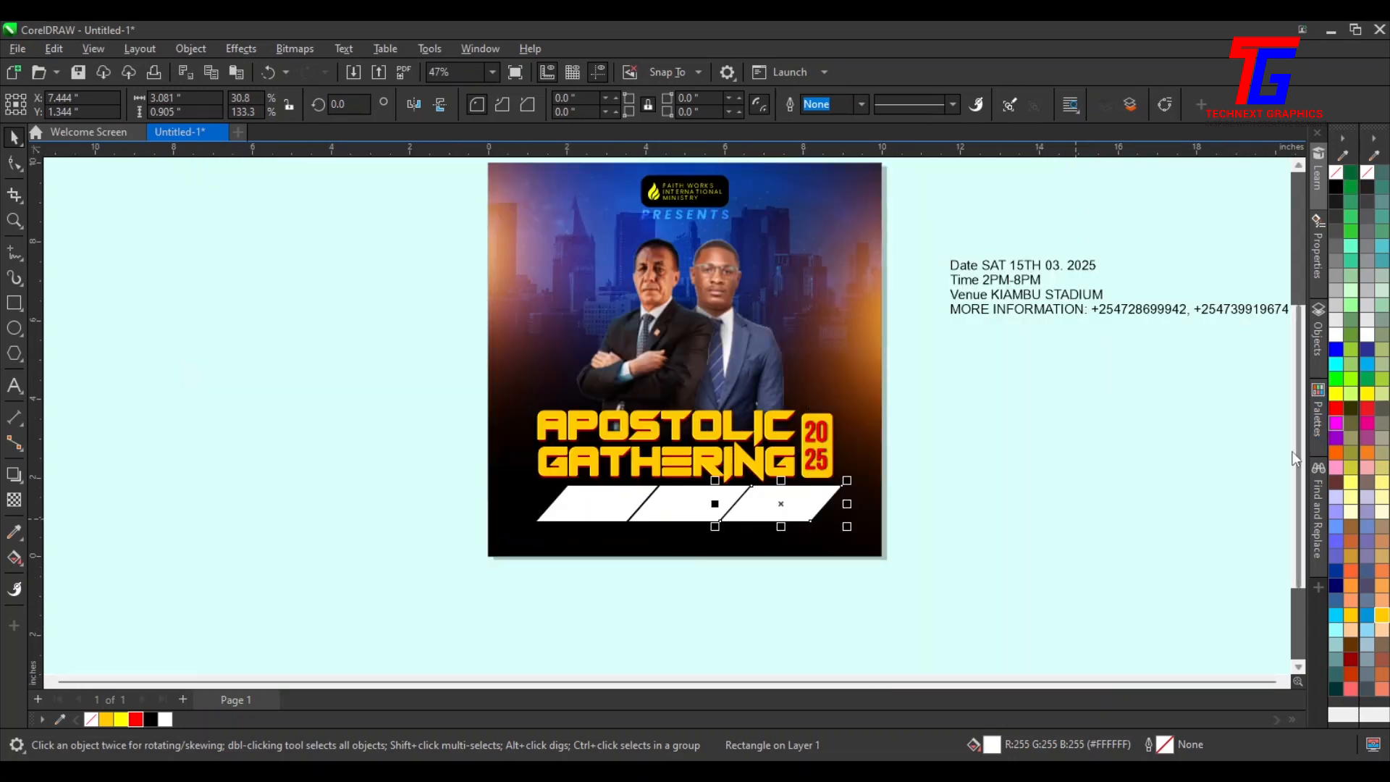
pyautogui.moveTo(950, 461)
pyautogui.mouseDown()
pyautogui.moveTo(731, 546)
pyautogui.moveTo(479, 577)
pyautogui.mouseUp()
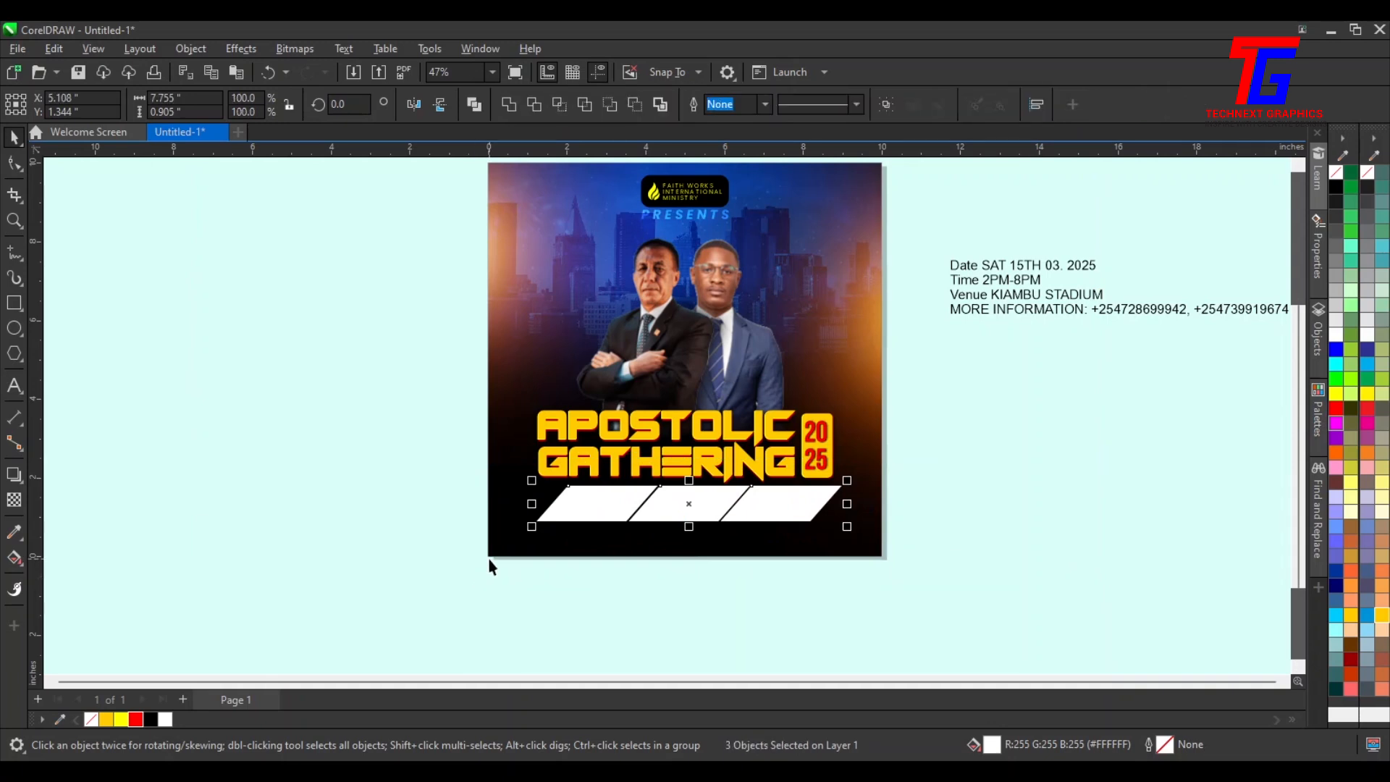
pyautogui.hotkey('ctrl', 'g')
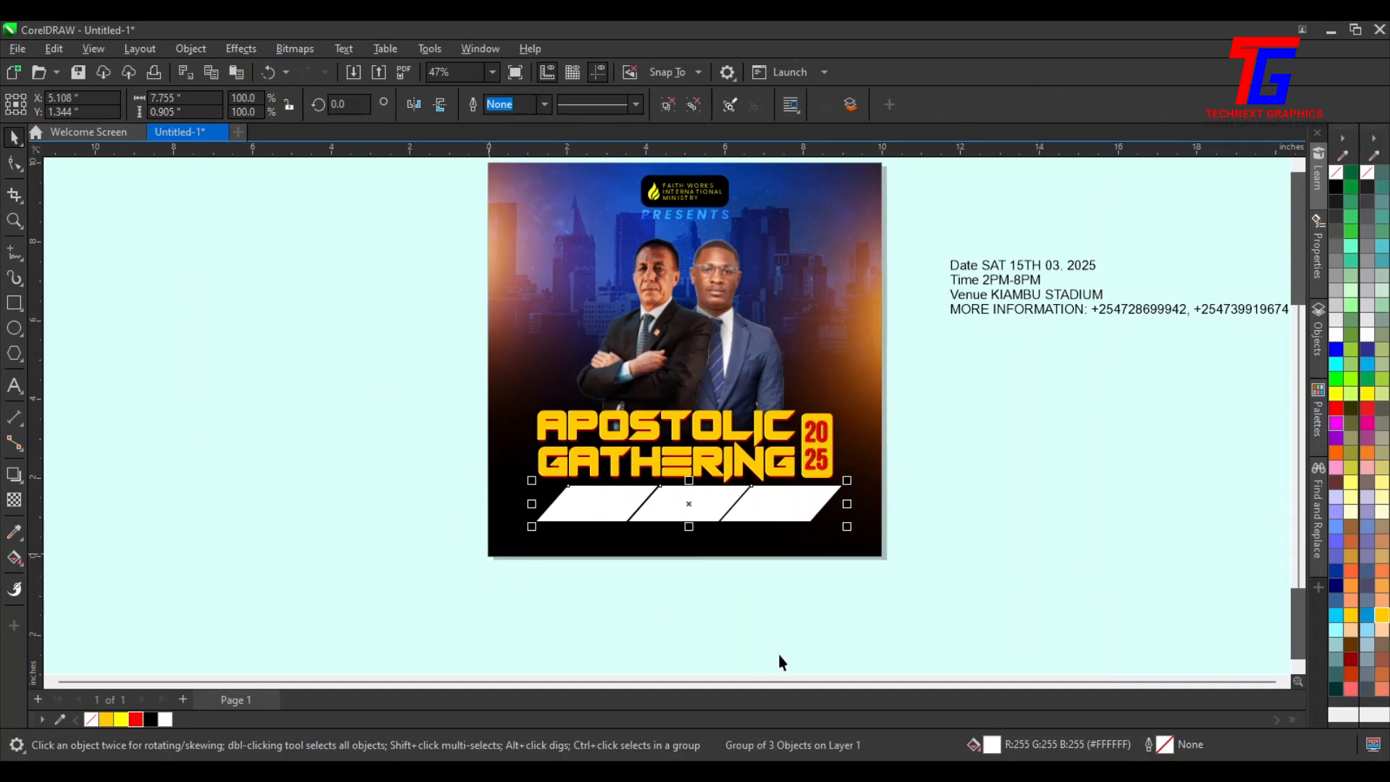
# Center the parallelogram group horizontally on the page
pyautogui.keyDown('shift'); pyautogui.click(593, 546); pyautogui.keyUp('shift')
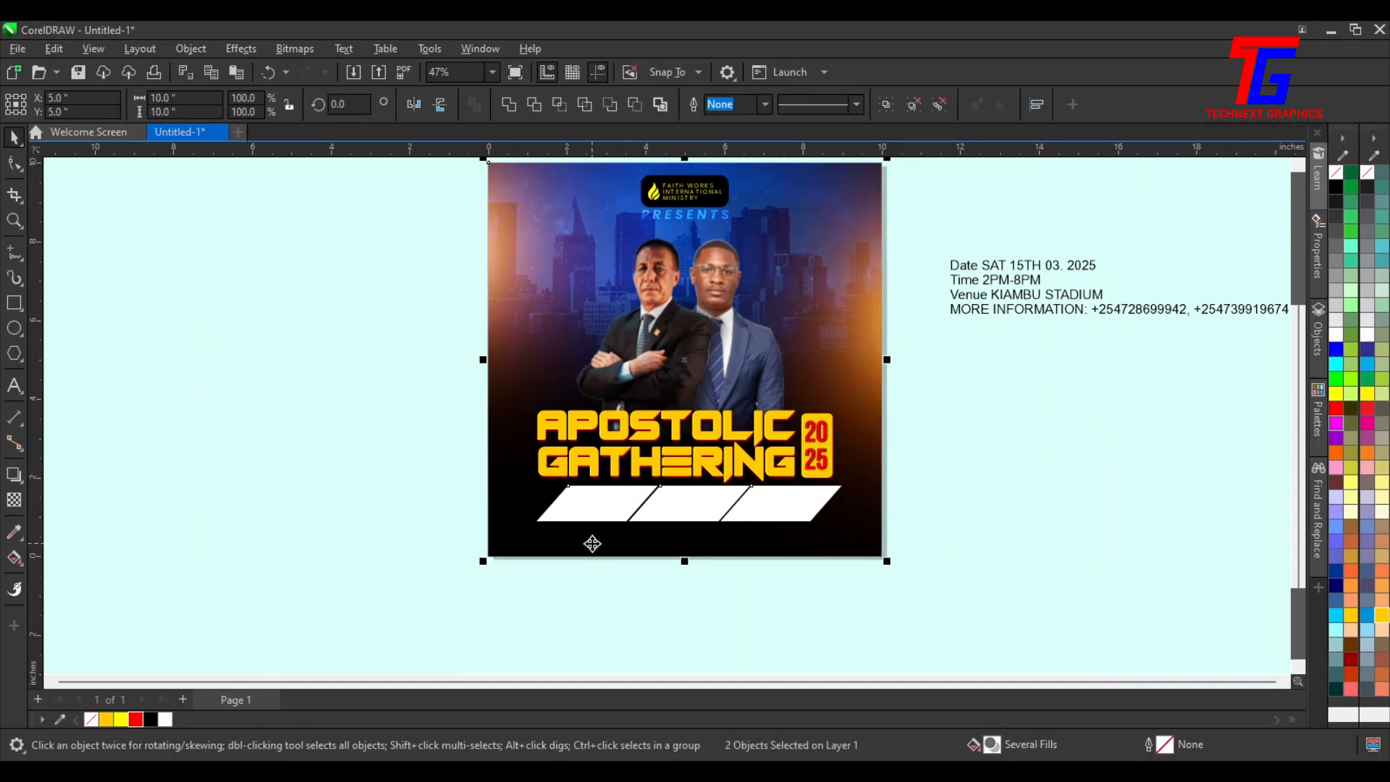
pyautogui.press('c')
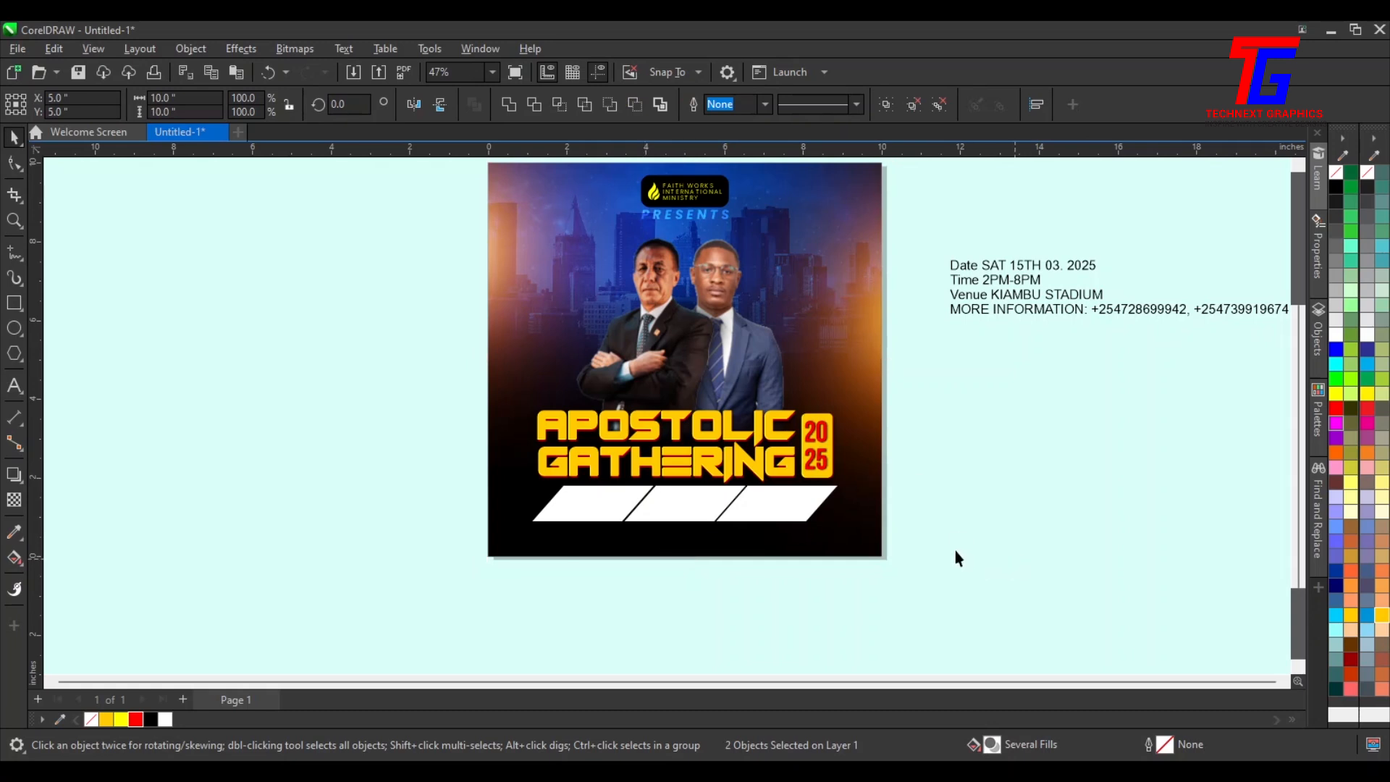
pyautogui.click(956, 559)
# Move the parallelogram group slightly upward under the title
pyautogui.scroll(3, 724, 537)
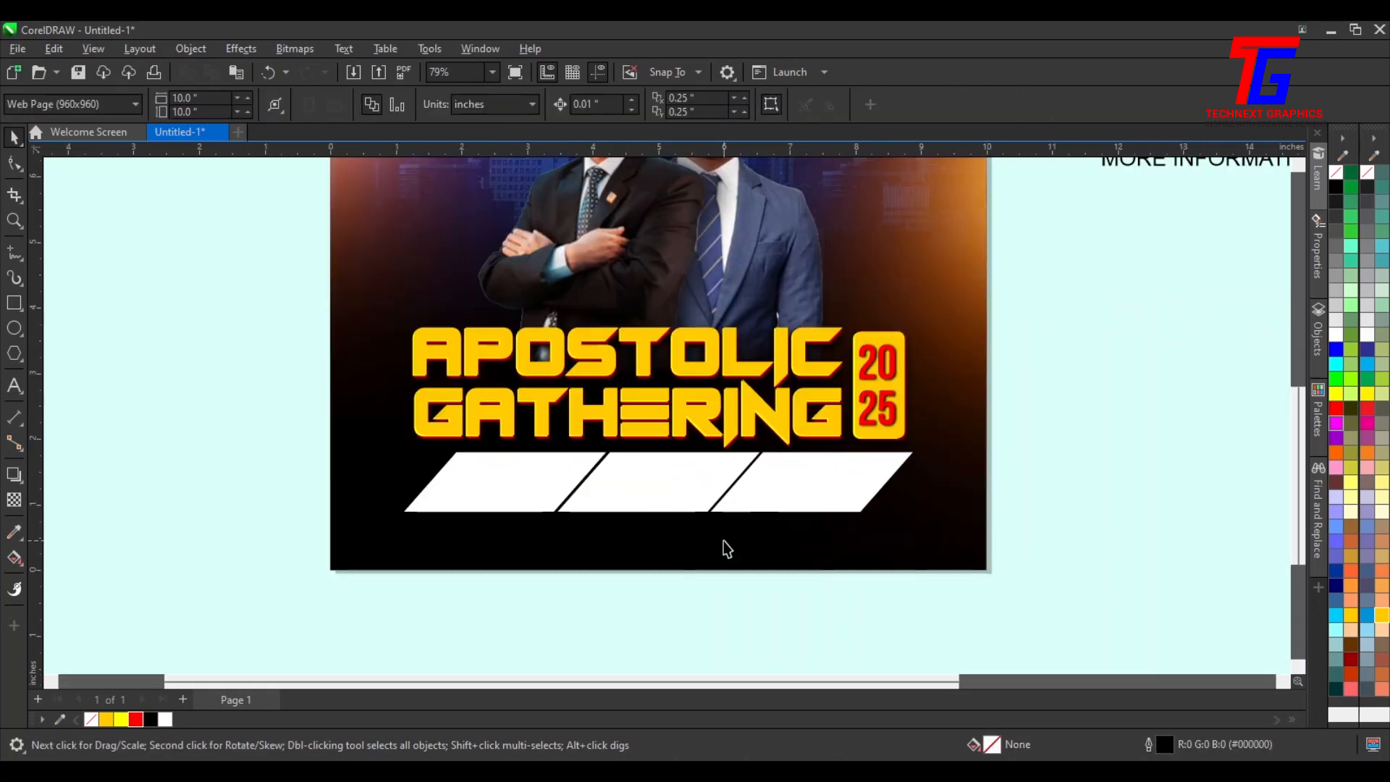
pyautogui.scroll(2, 724, 540)
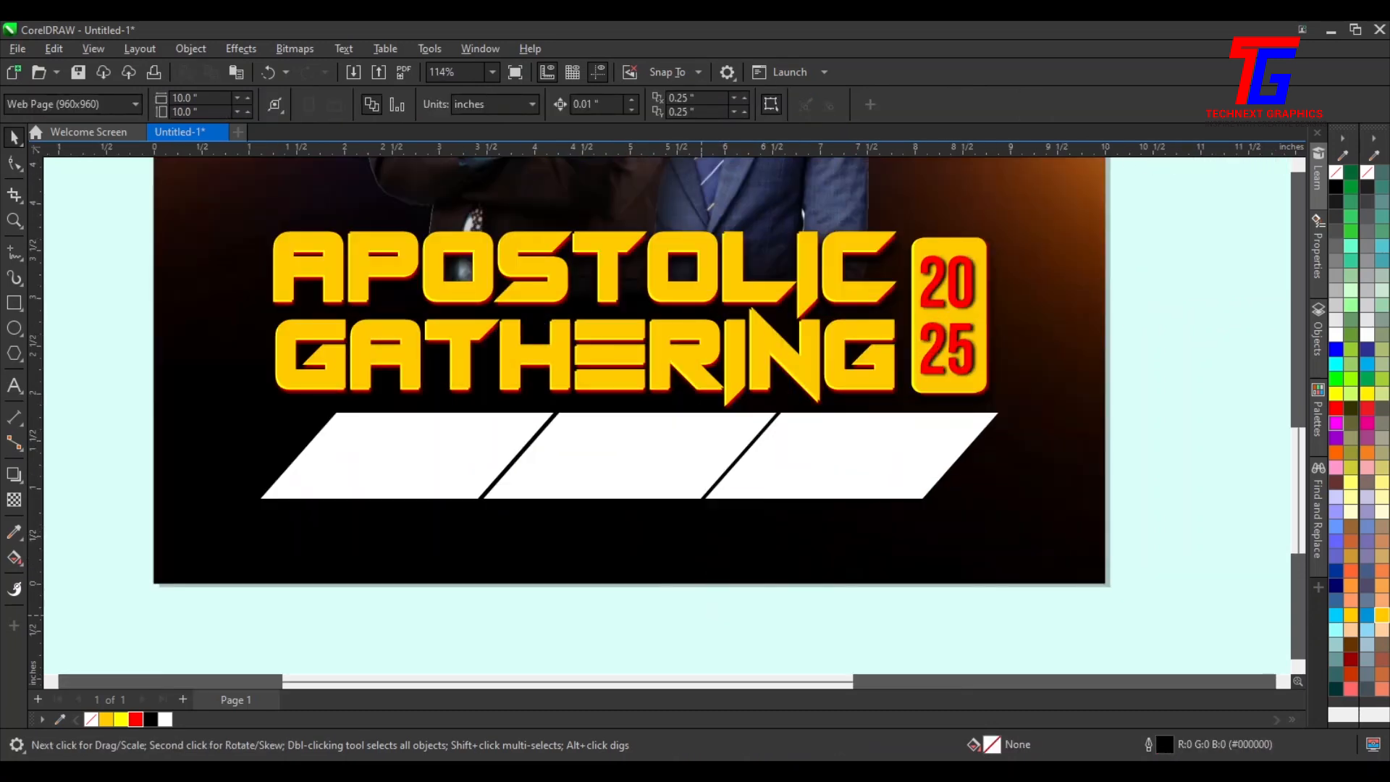
pyautogui.click(641, 445)
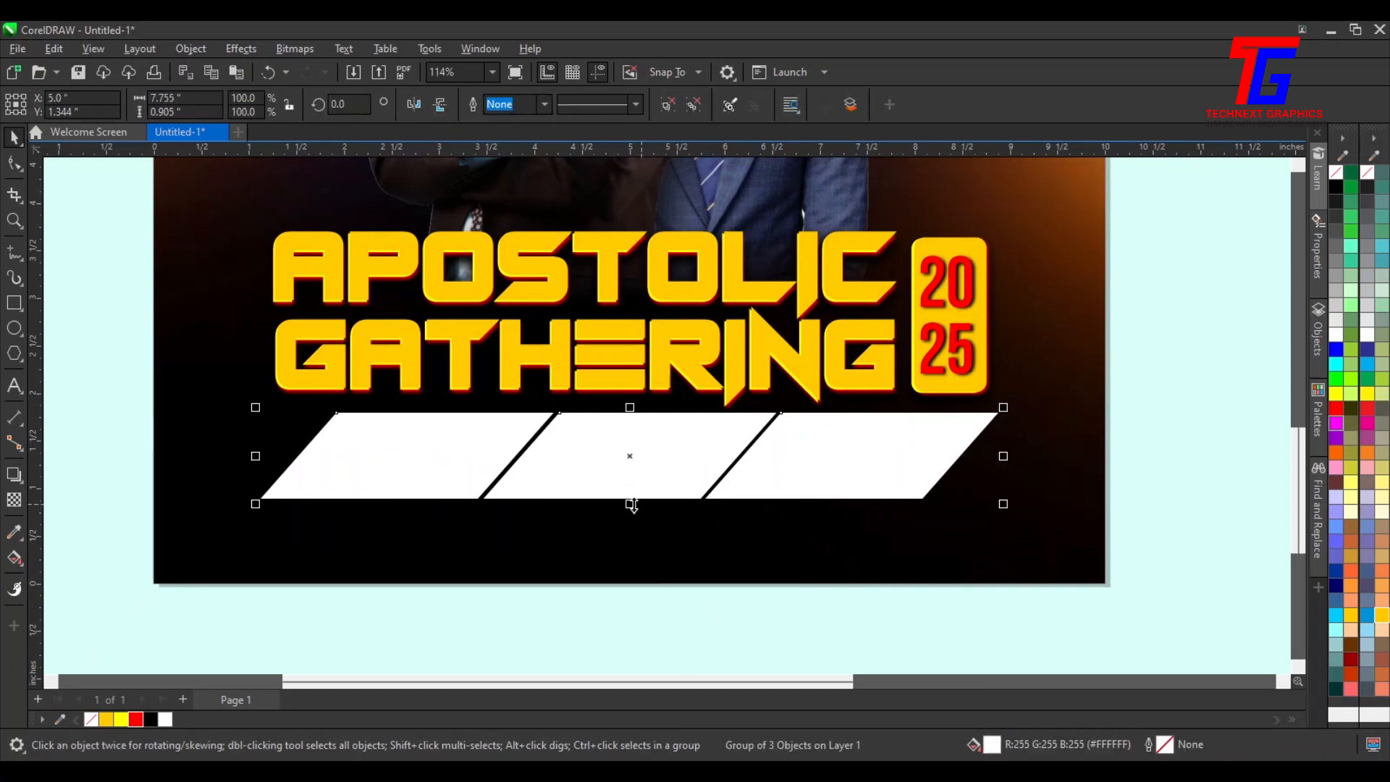
pyautogui.moveTo(634, 500); pyautogui.dragTo(641, 493)
pyautogui.click(1140, 476)
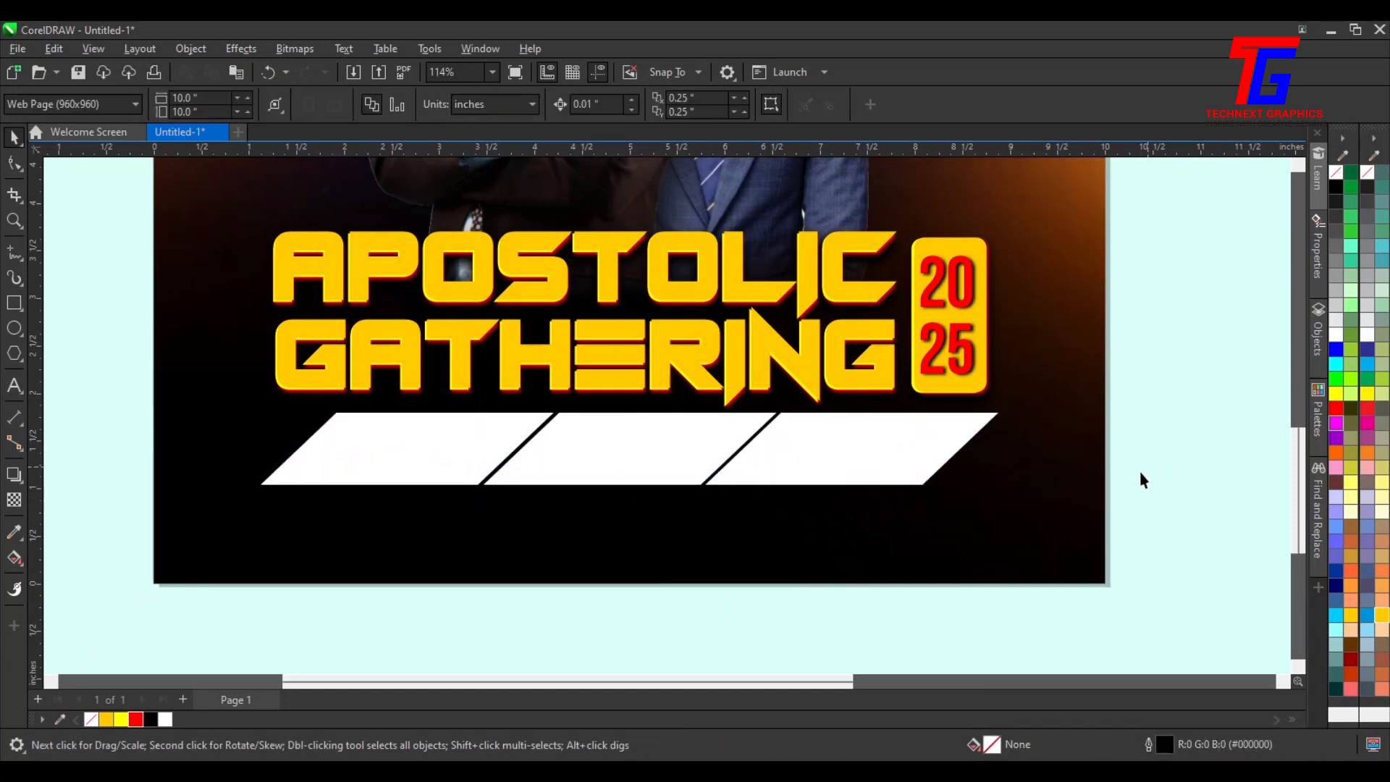
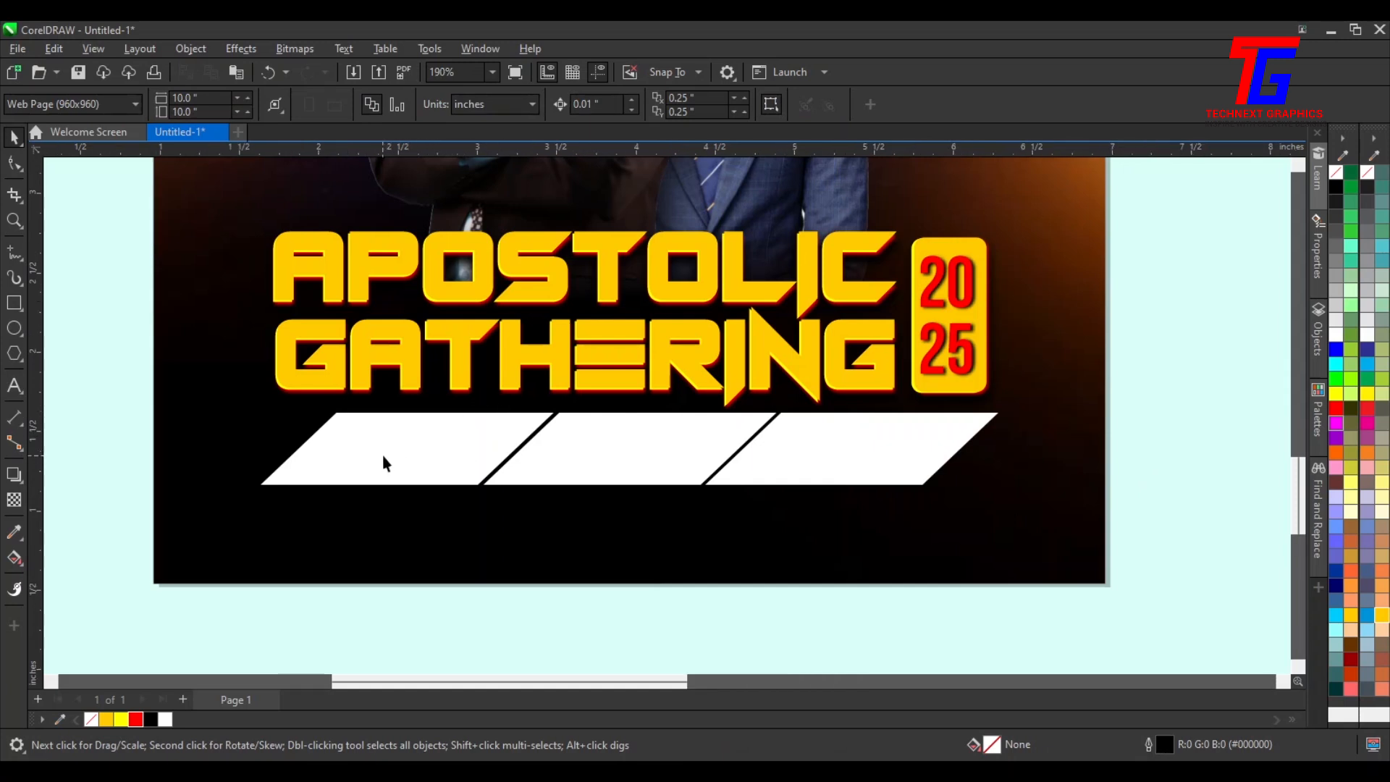
# Place guidelines along the top and bottom edges and the slanted-end corners of the white parallelogram strip
pyautogui.scroll(2, 382, 455)
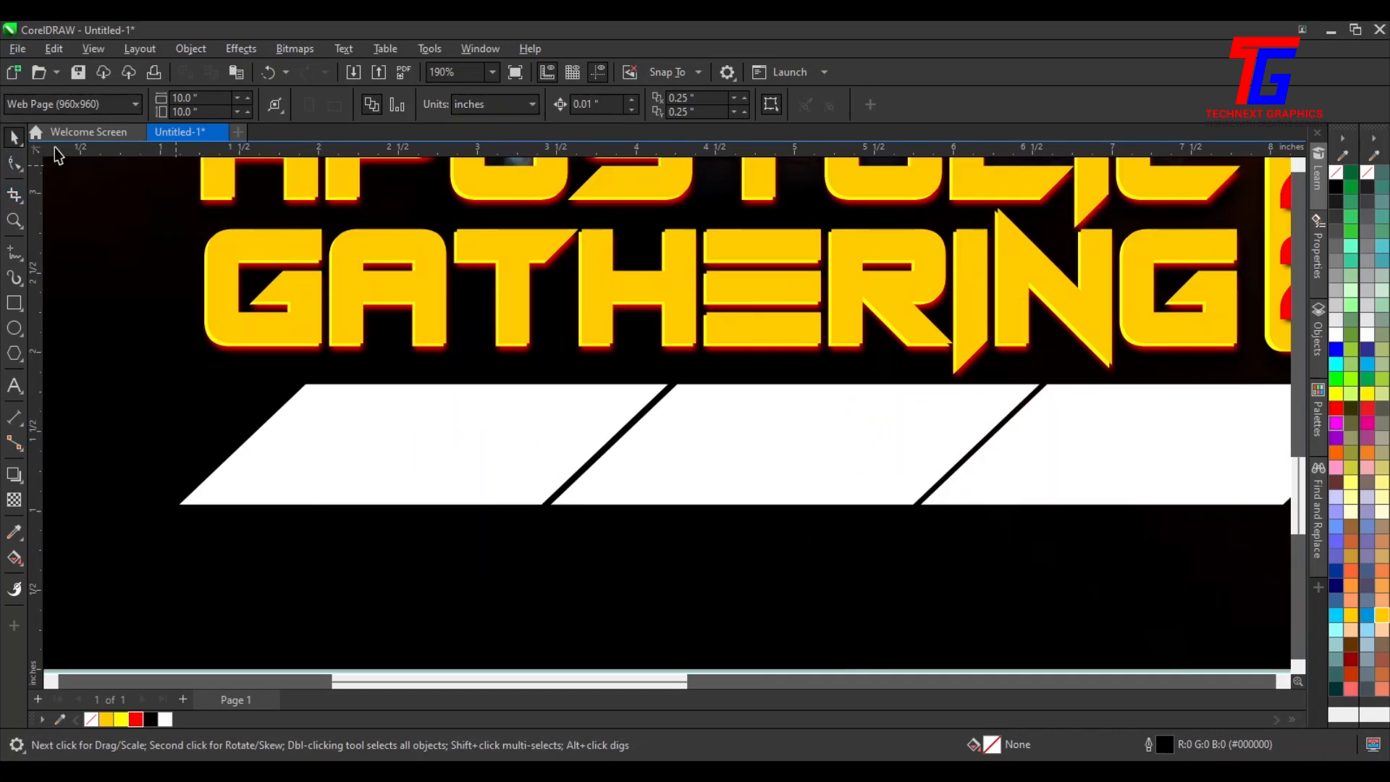
pyautogui.moveTo(324, 159); pyautogui.dragTo(332, 385)
pyautogui.moveTo(398, 149); pyautogui.dragTo(400, 507)
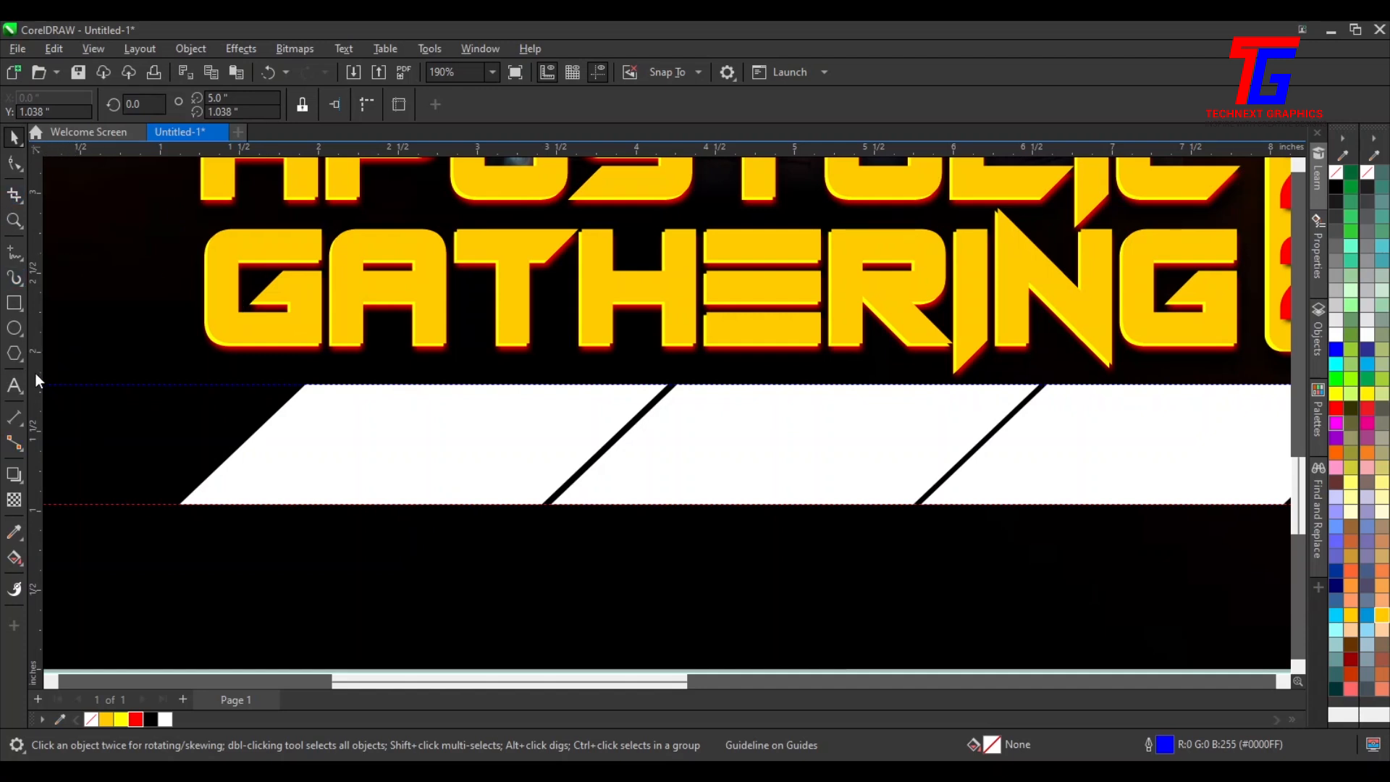
pyautogui.moveTo(38, 376); pyautogui.dragTo(180, 392)
pyautogui.moveTo(37, 326); pyautogui.dragTo(301, 387)
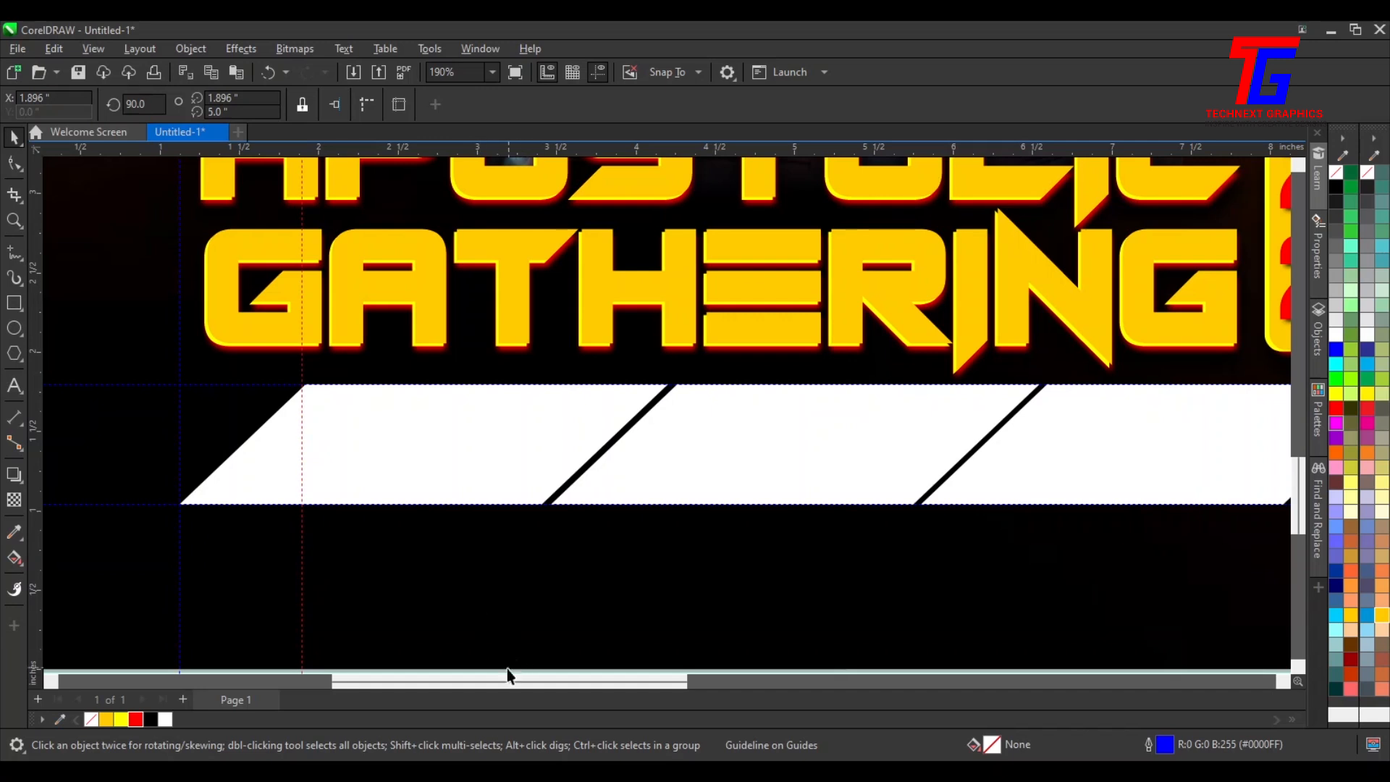
pyautogui.moveTo(506, 684); pyautogui.dragTo(746, 684)
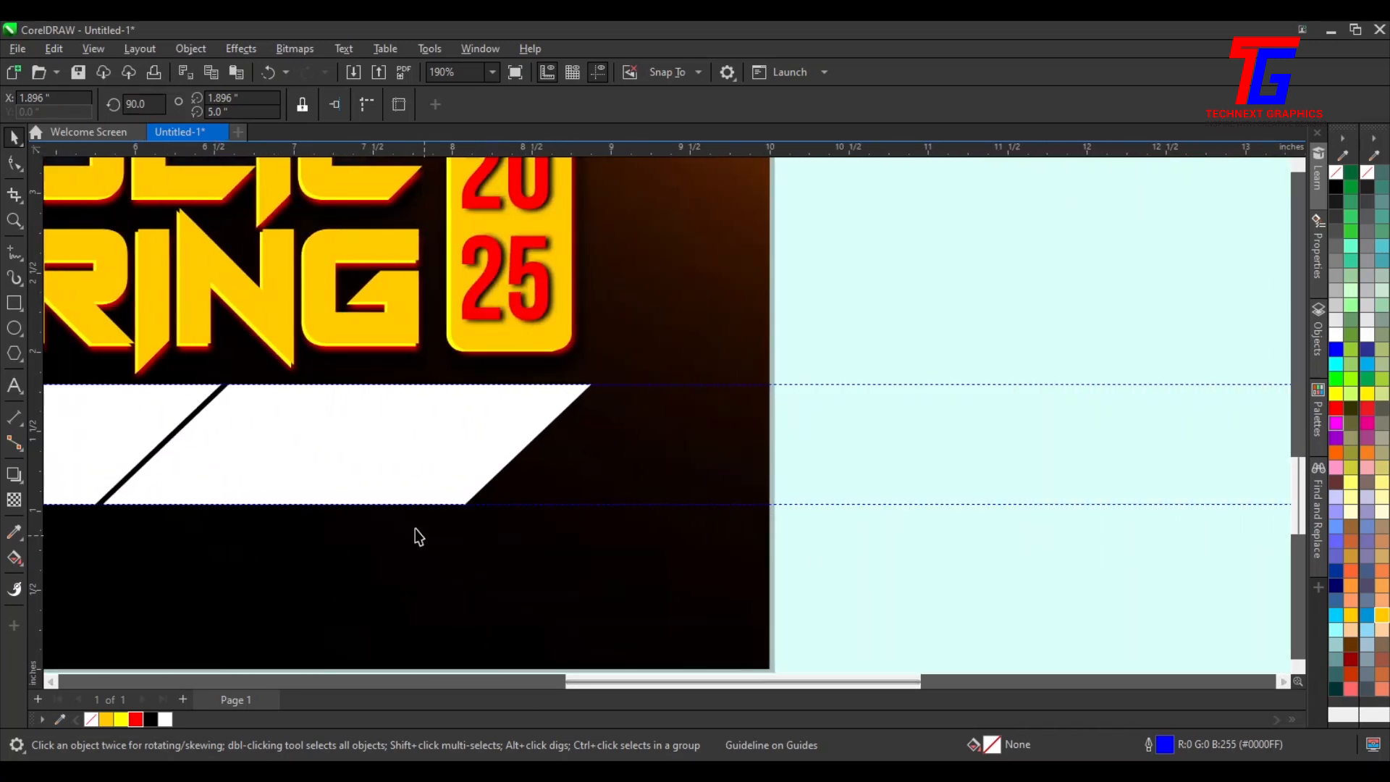
pyautogui.moveTo(35, 403); pyautogui.dragTo(464, 456)
pyautogui.moveTo(31, 389); pyautogui.dragTo(591, 463)
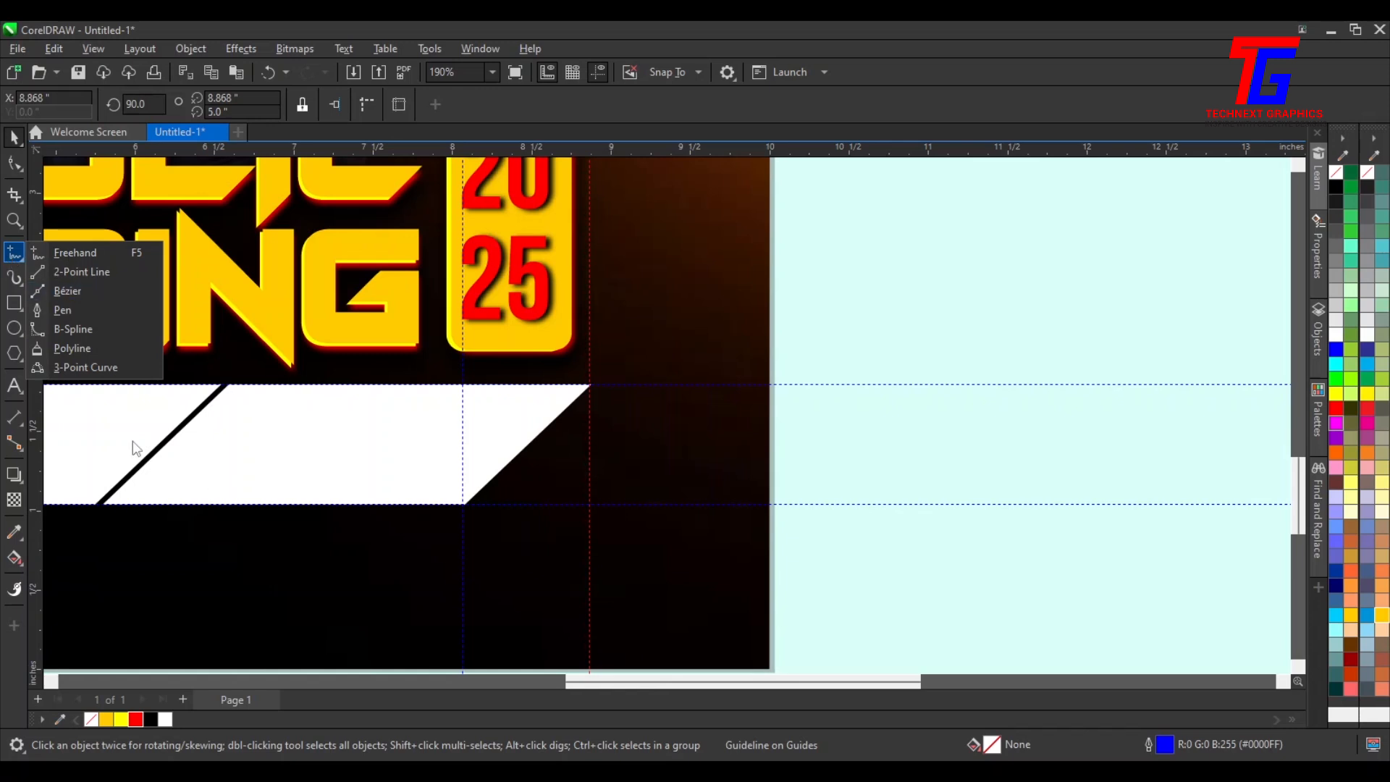
pyautogui.click(16, 254)
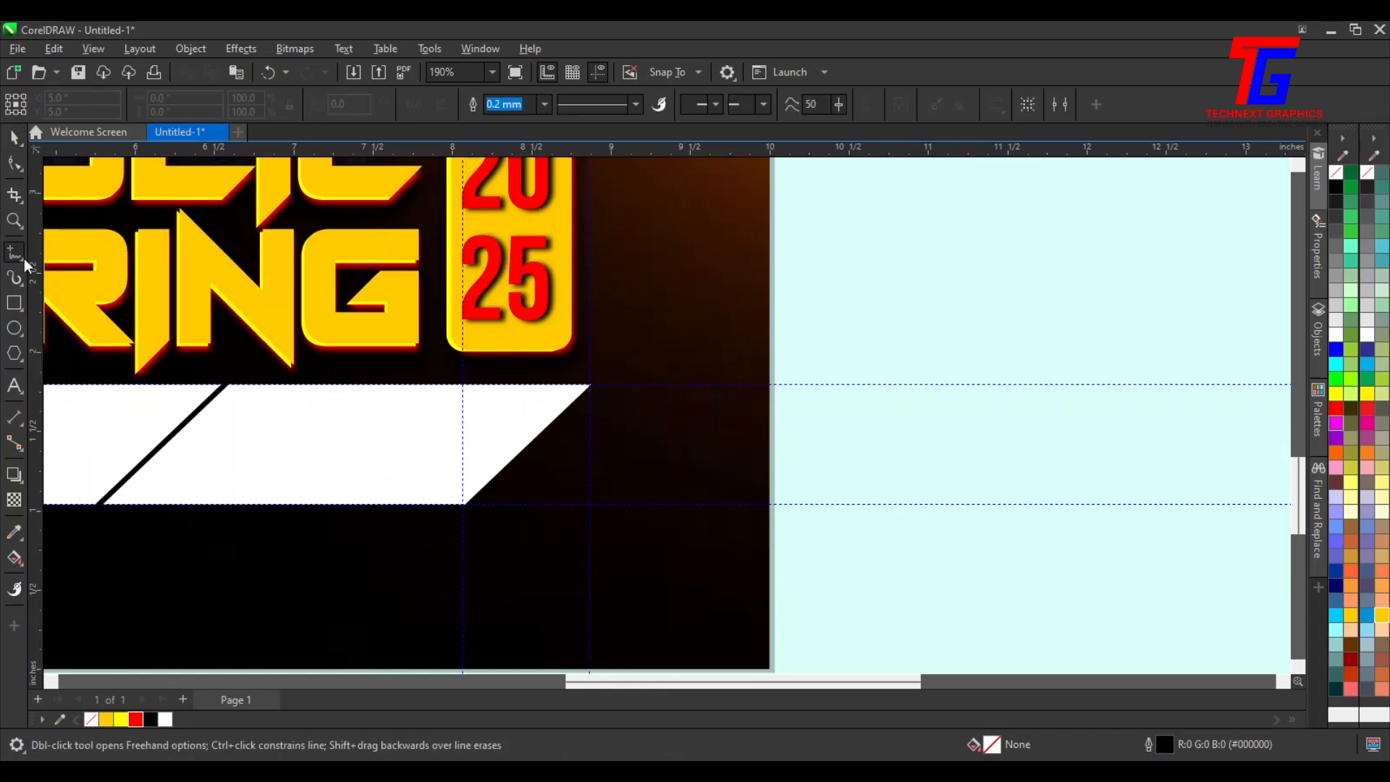
pyautogui.click(588, 397)
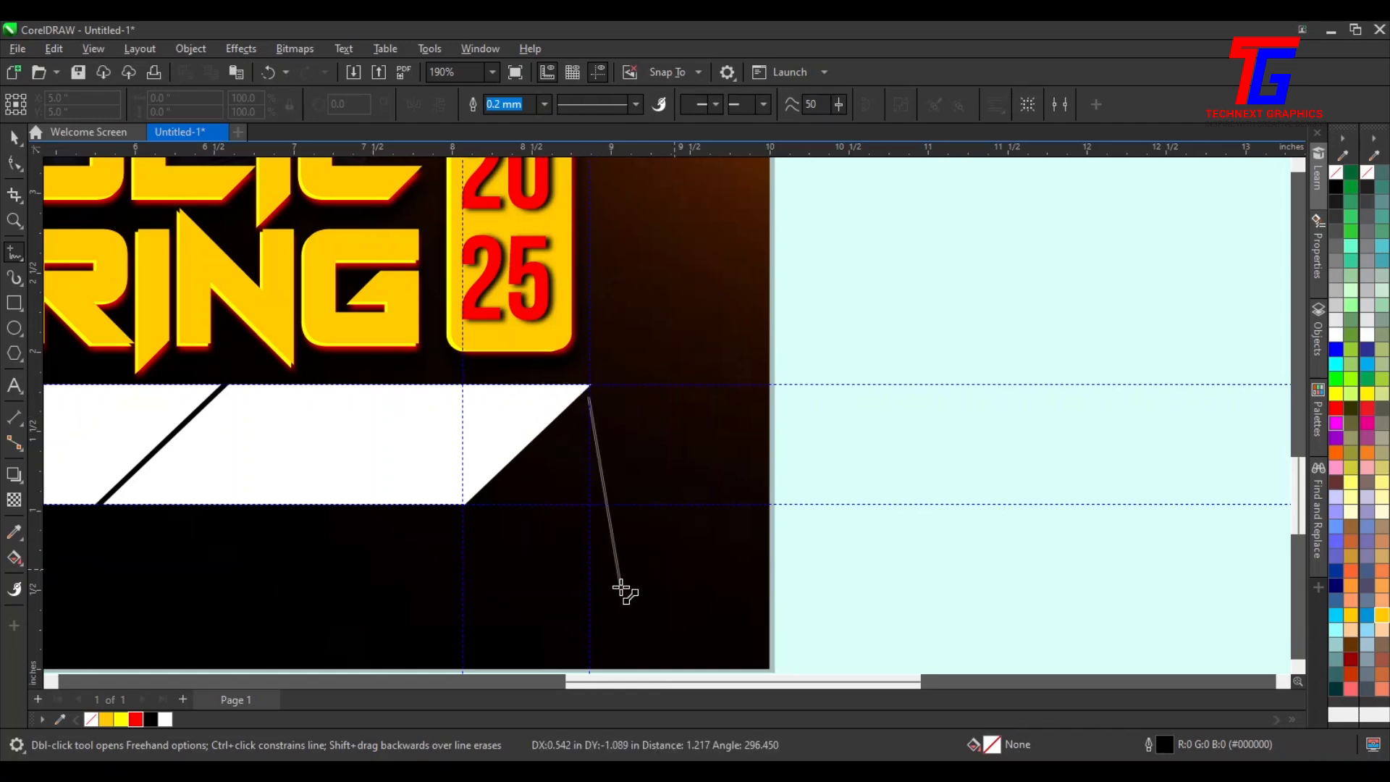
pyautogui.press('Escape')
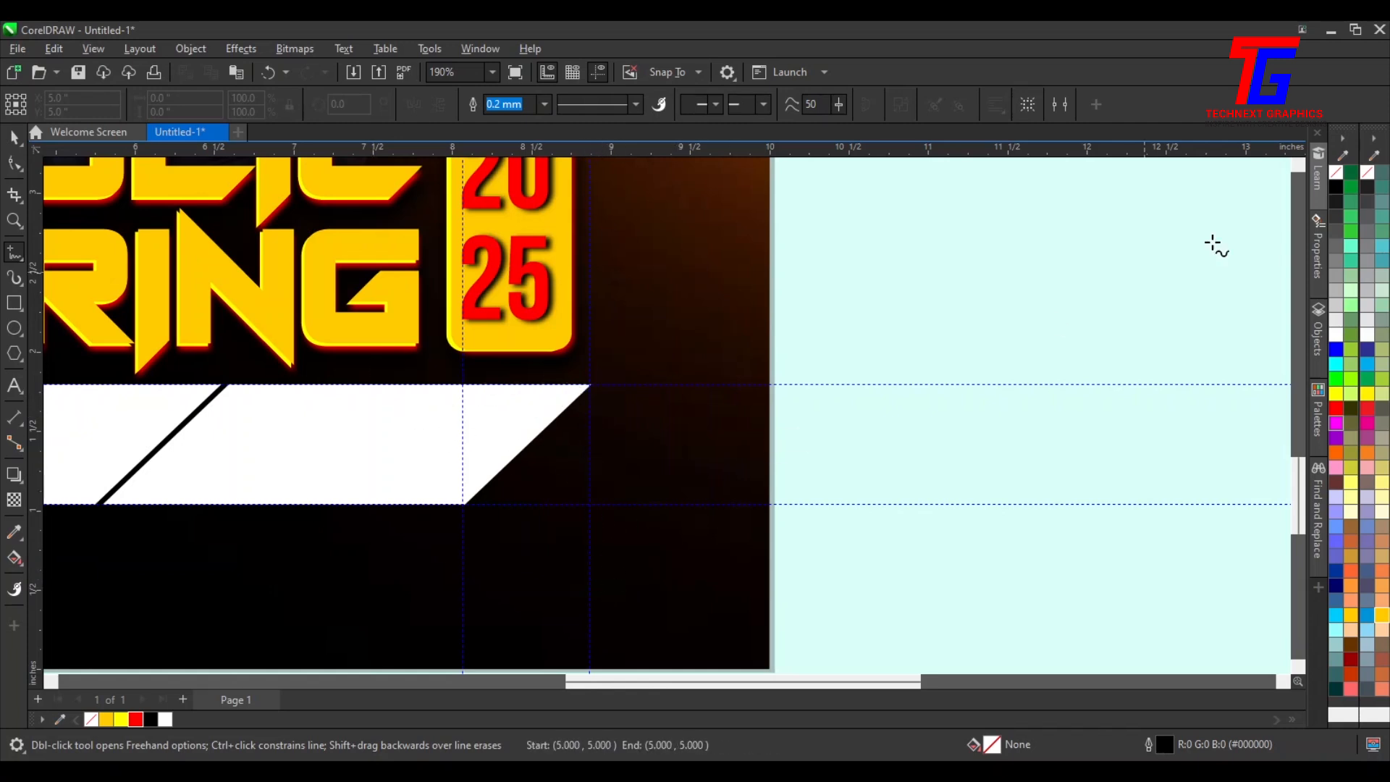
pyautogui.click(1340, 340)
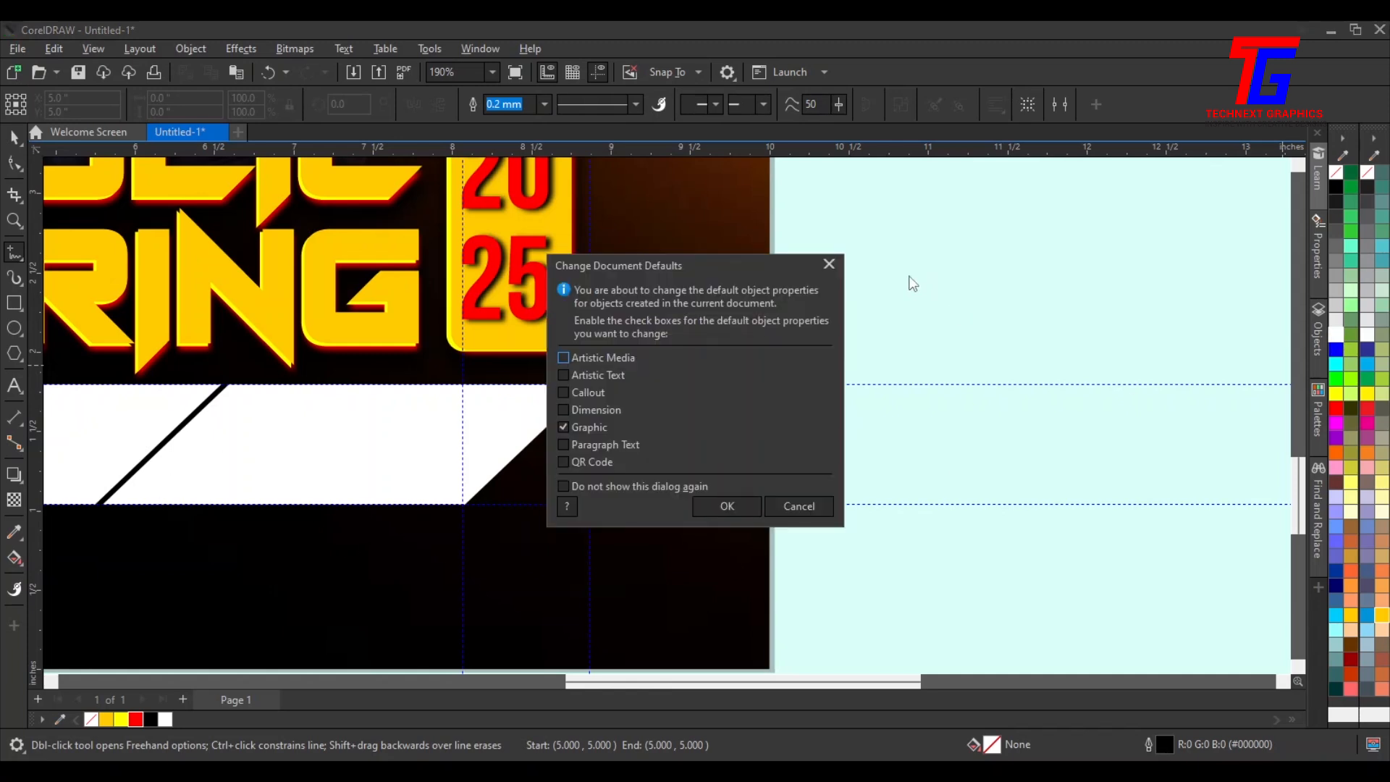
pyautogui.click(830, 264)
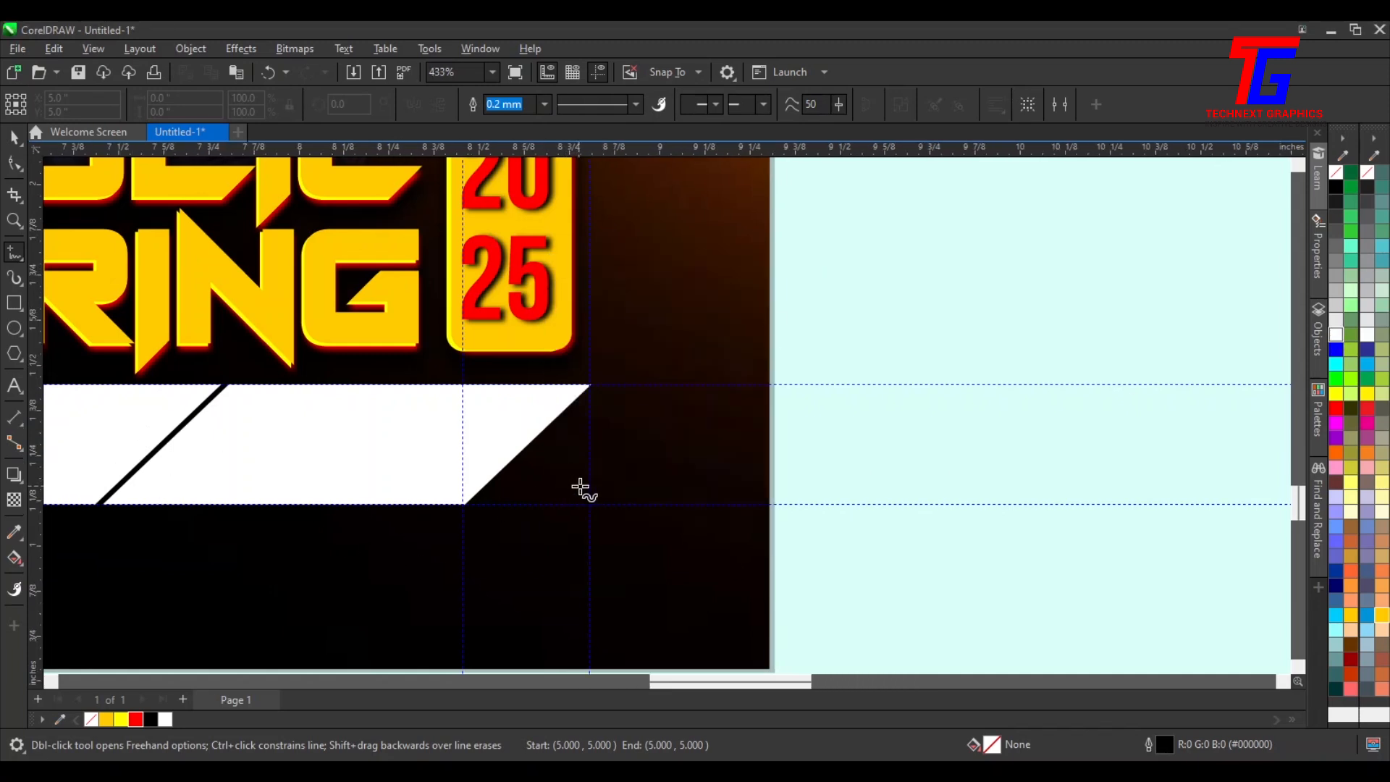
# Draw a triangle filling the gap at the strip's right slanted end, about 0.74 by 0.70 inches, and fill it yellow
pyautogui.scroll(3, 577, 487)
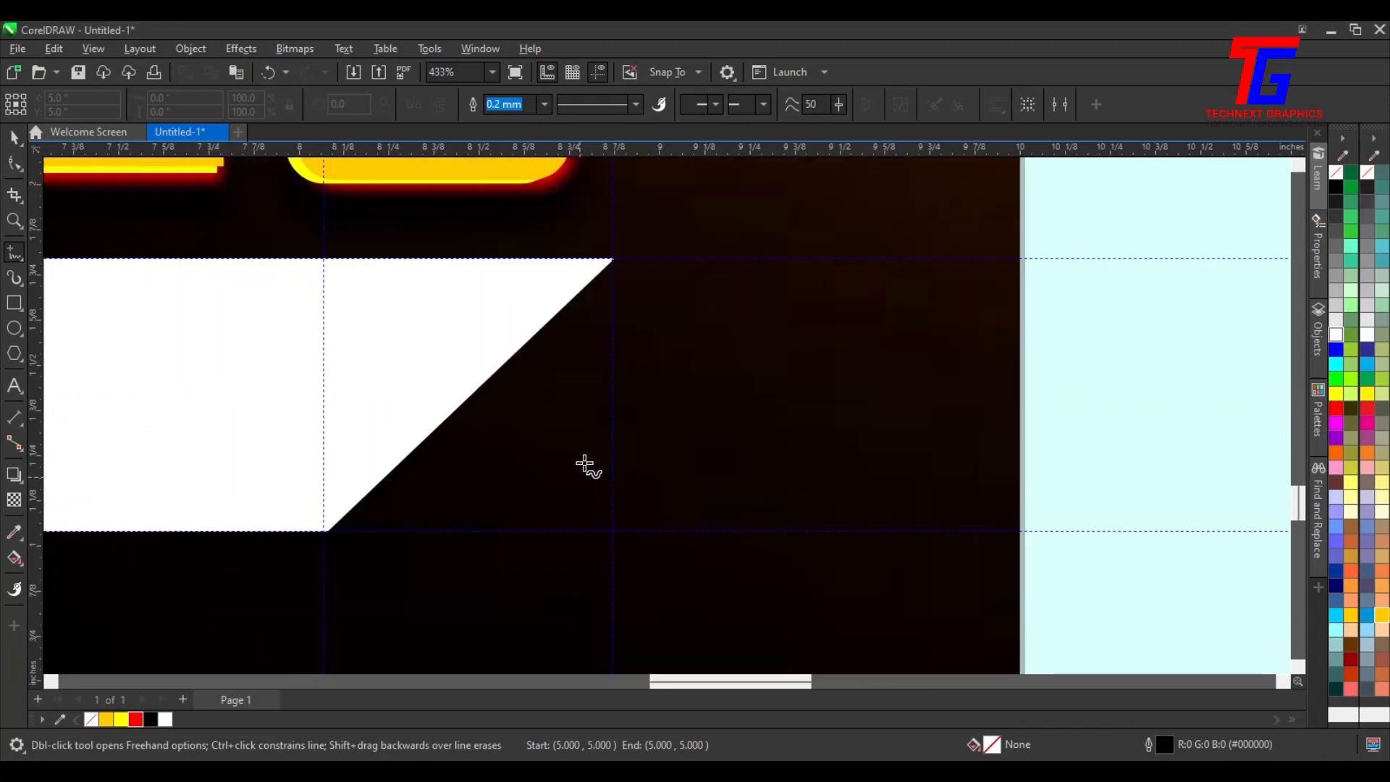
pyautogui.click(613, 282)
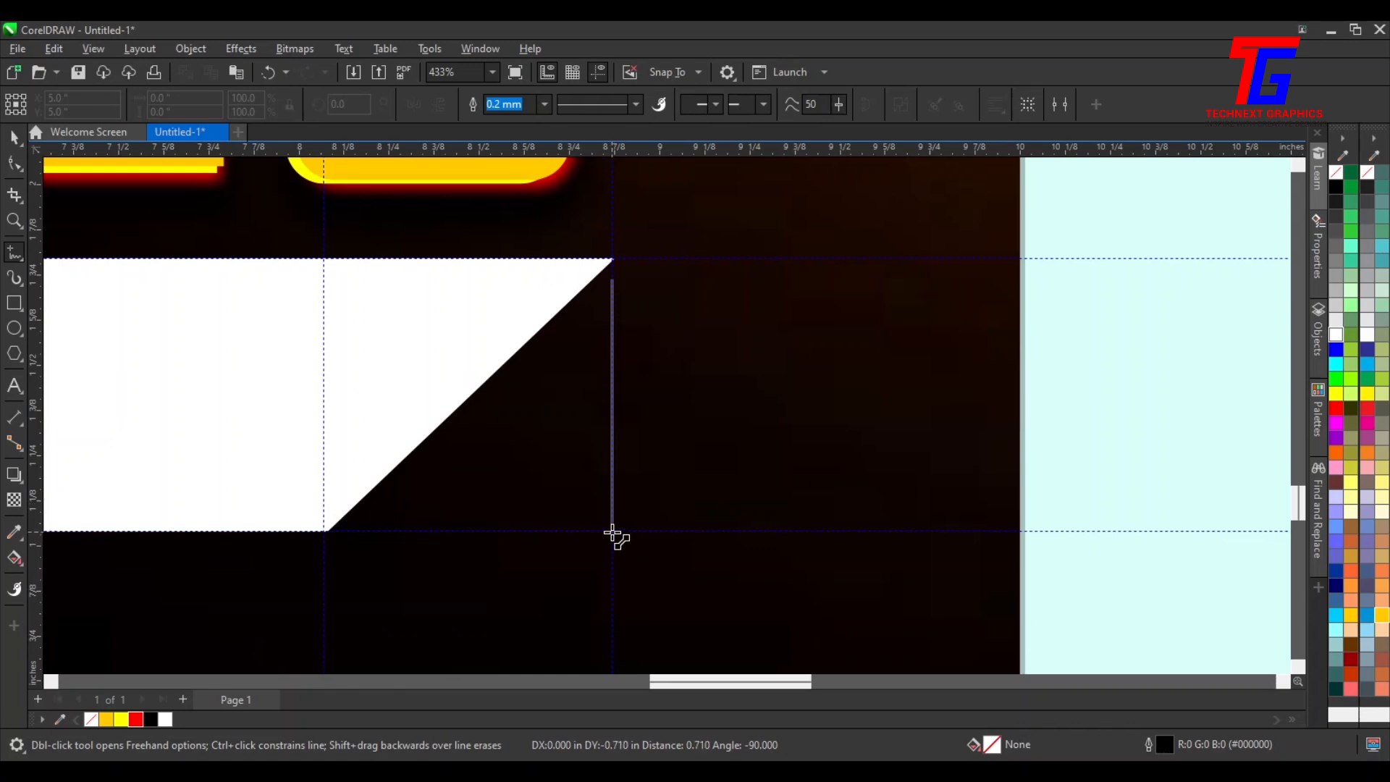
pyautogui.doubleClick(613, 531)
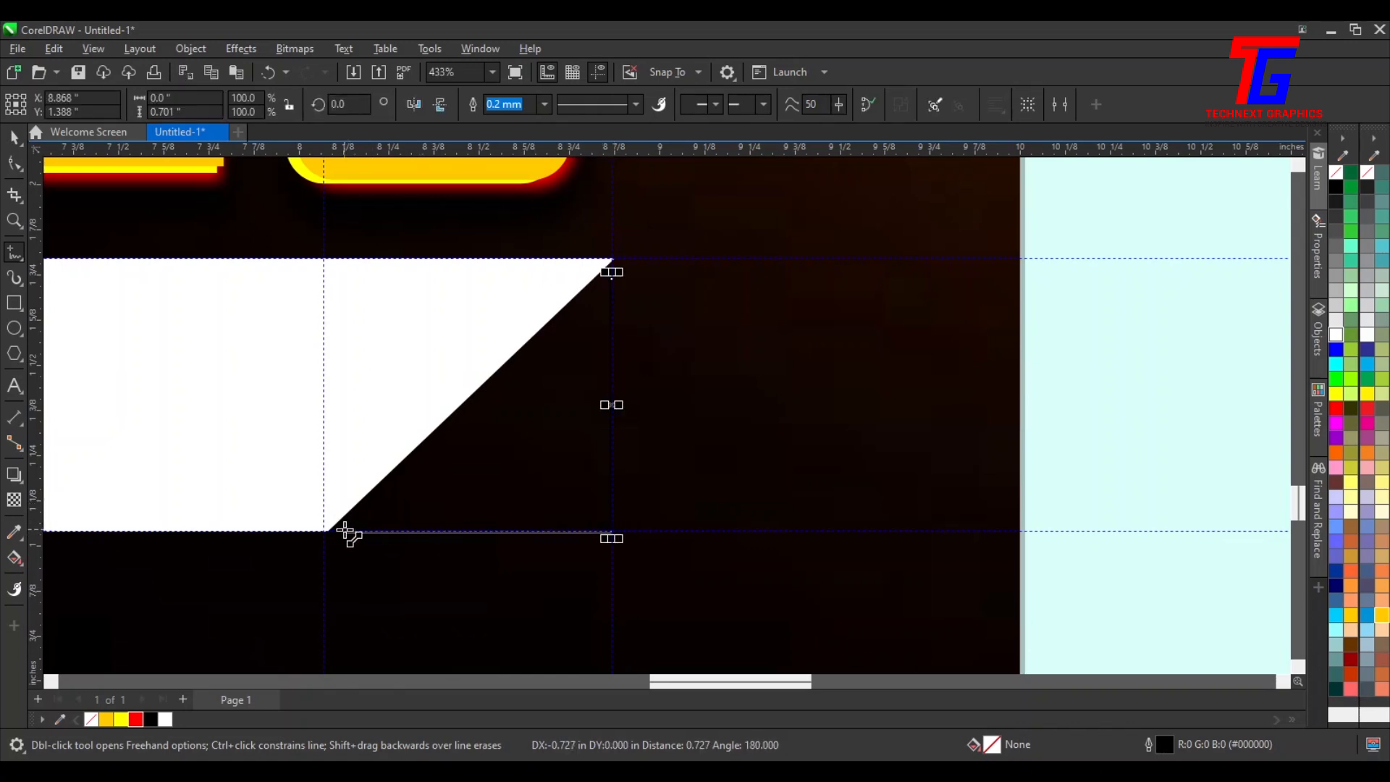
pyautogui.doubleClick(345, 531)
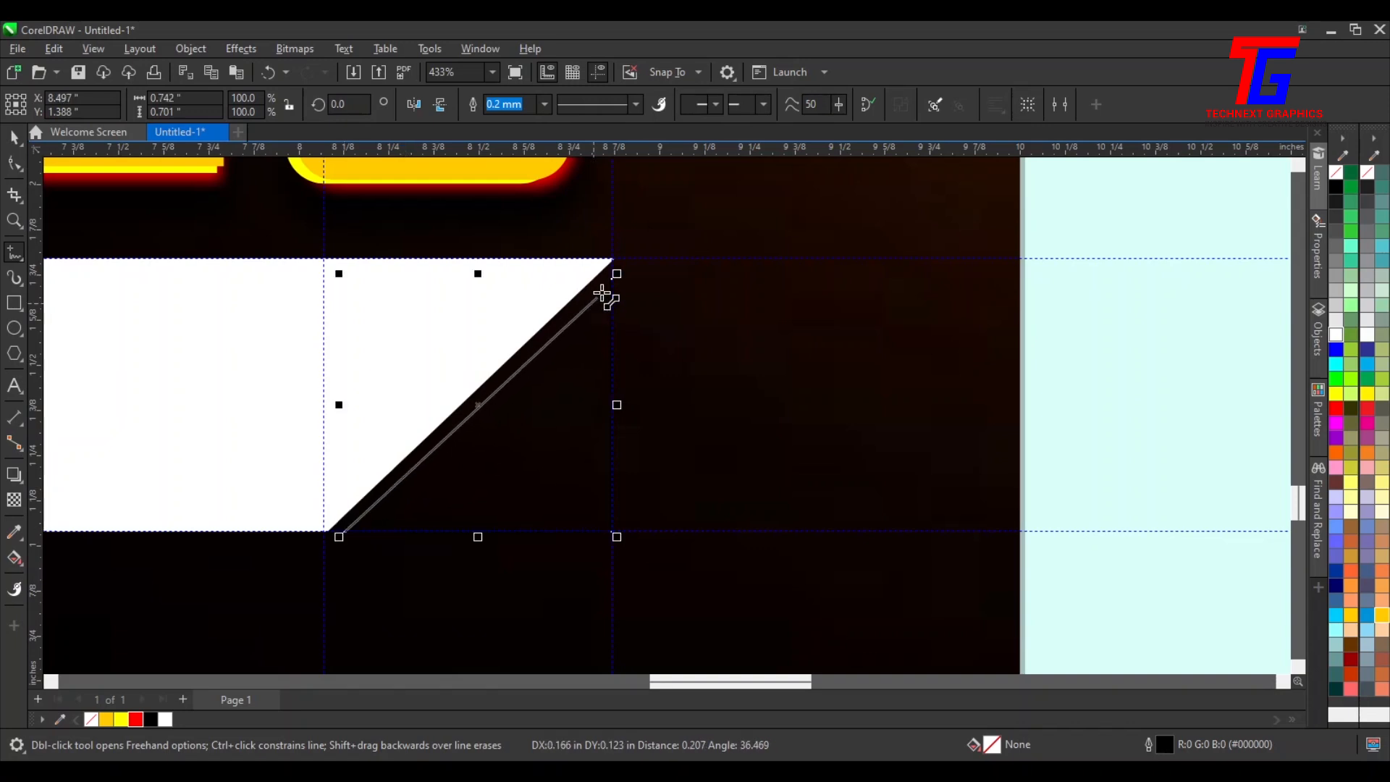
pyautogui.click(615, 274)
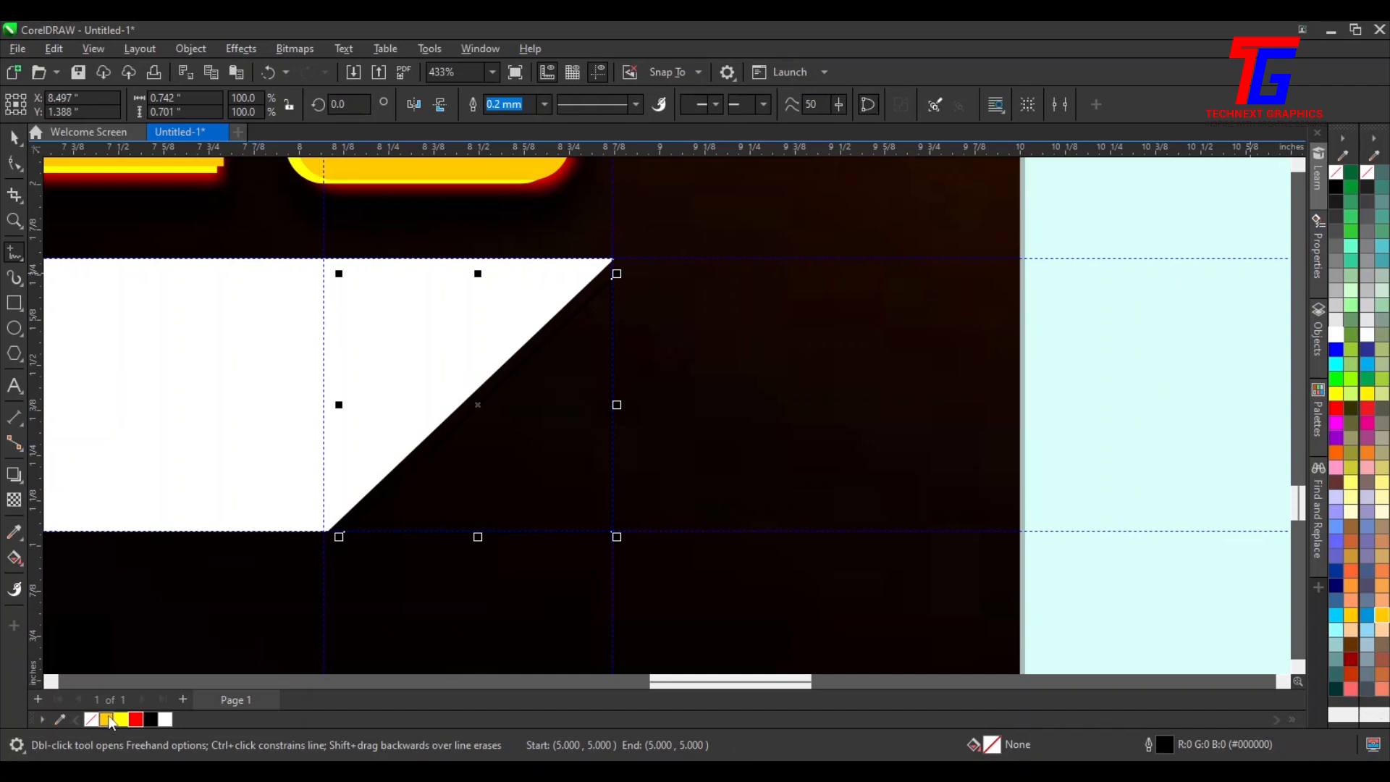
pyautogui.click(108, 720)
# Adjust the triangle's top and bottom-left nodes so they meet the strip's slanted edge
pyautogui.click(16, 137)
pyautogui.scroll(1, 611, 326)
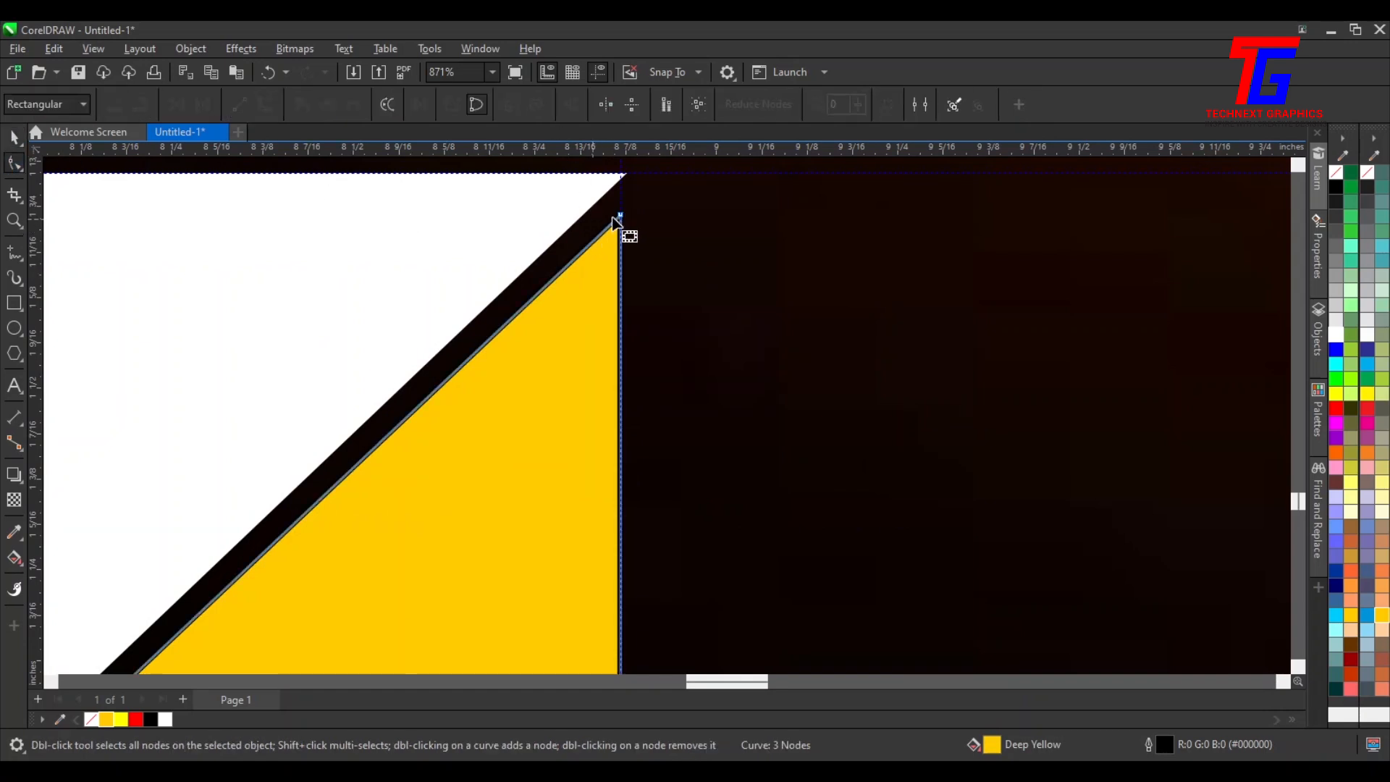
pyautogui.moveTo(622, 213); pyautogui.dragTo(622, 198)
pyautogui.moveTo(591, 288); pyautogui.dragTo(584, 314)
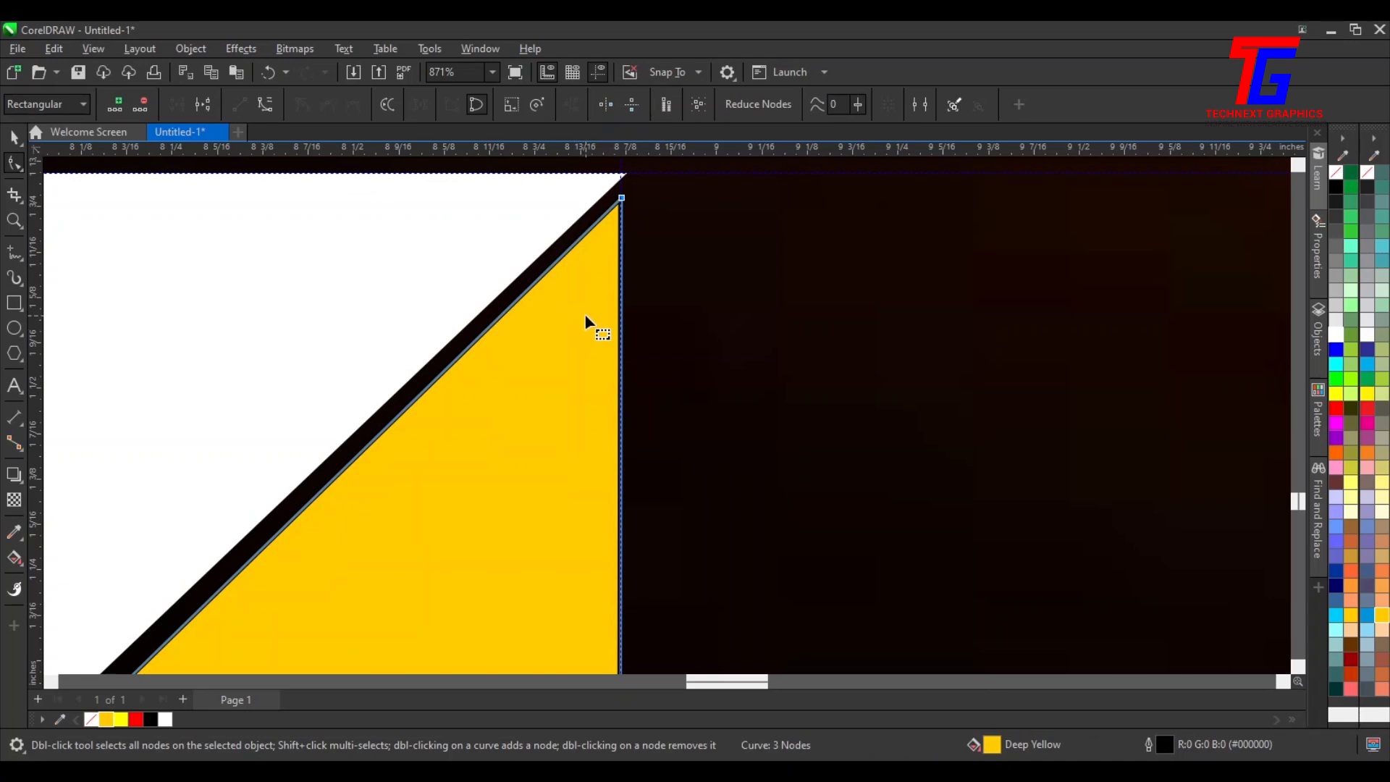
pyautogui.scroll(-3, 586, 312)
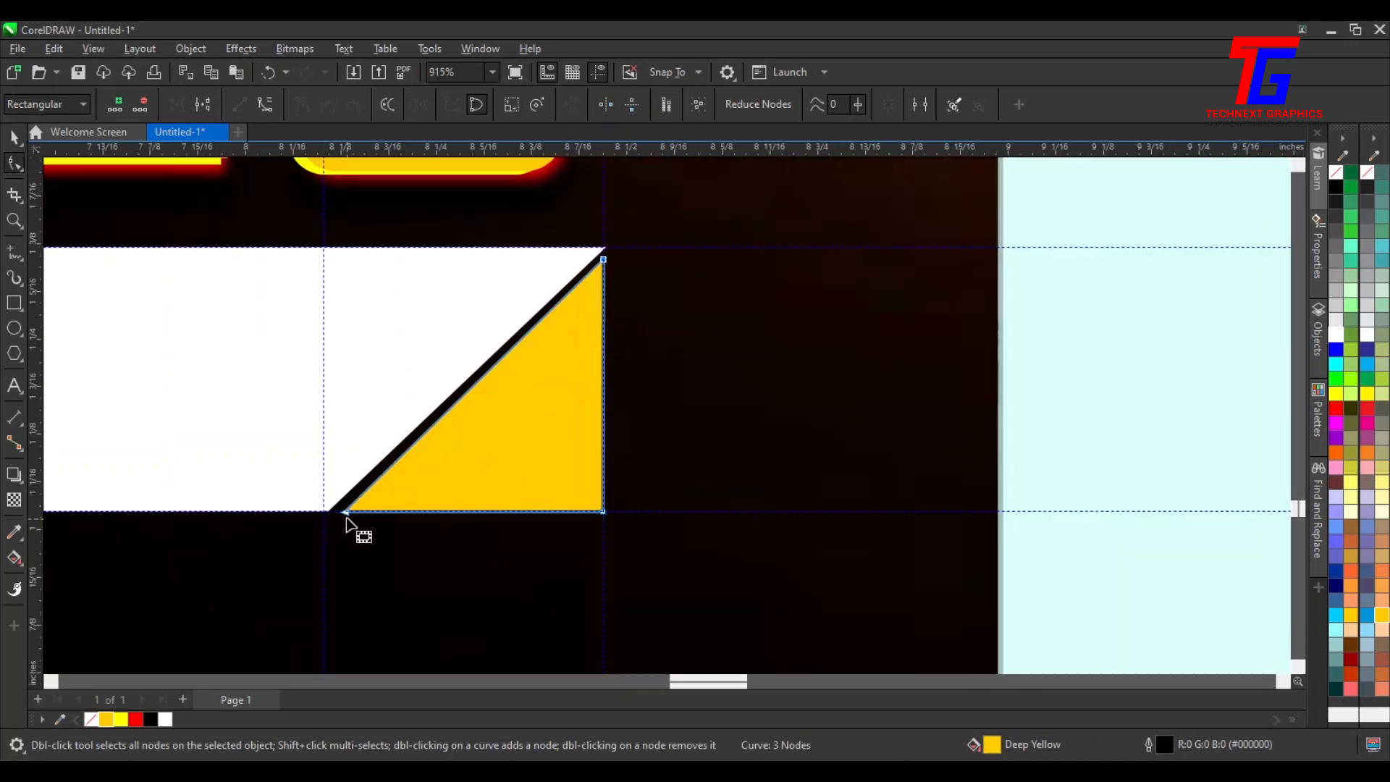
pyautogui.scroll(3, 344, 515)
pyautogui.scroll(2, 343, 506)
pyautogui.moveTo(341, 507); pyautogui.dragTo(323, 507)
pyautogui.scroll(-3, 468, 474)
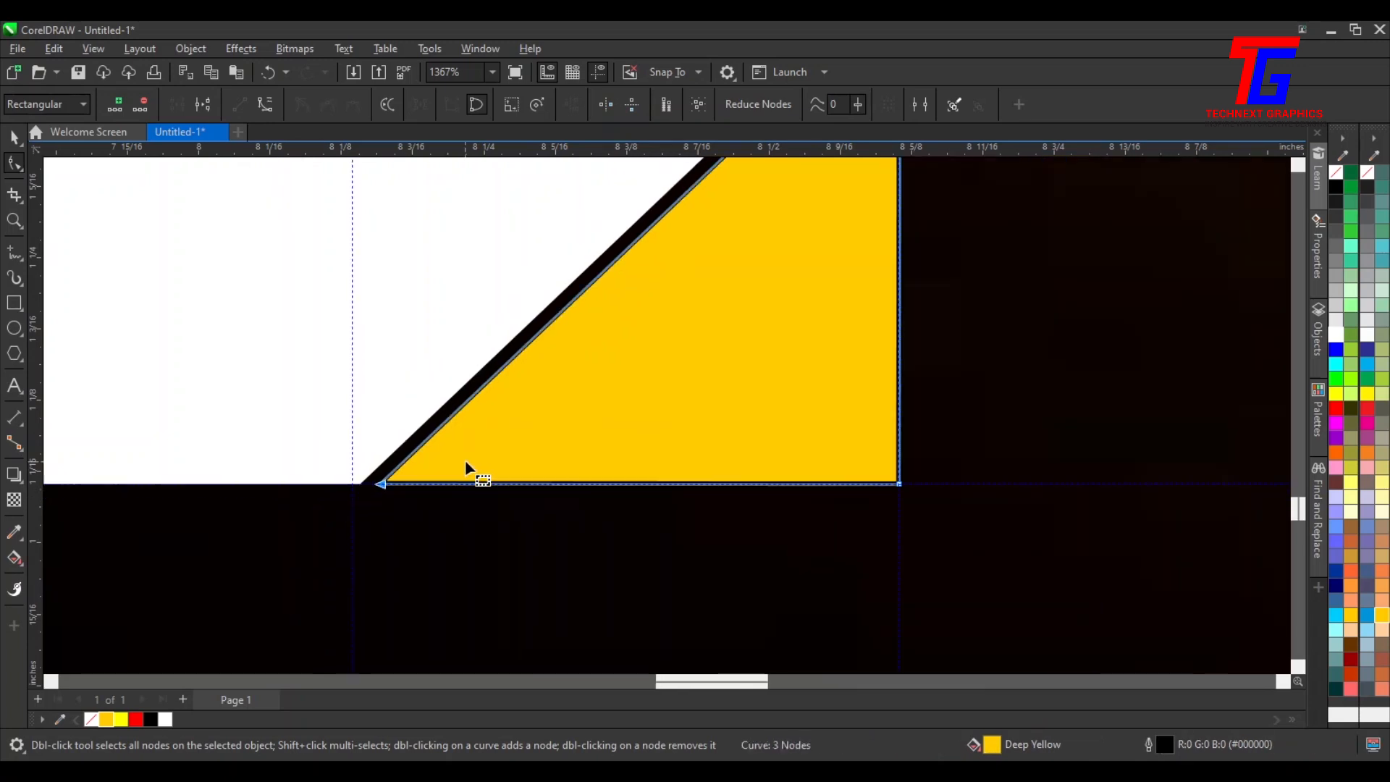
pyautogui.scroll(-3, 490, 478)
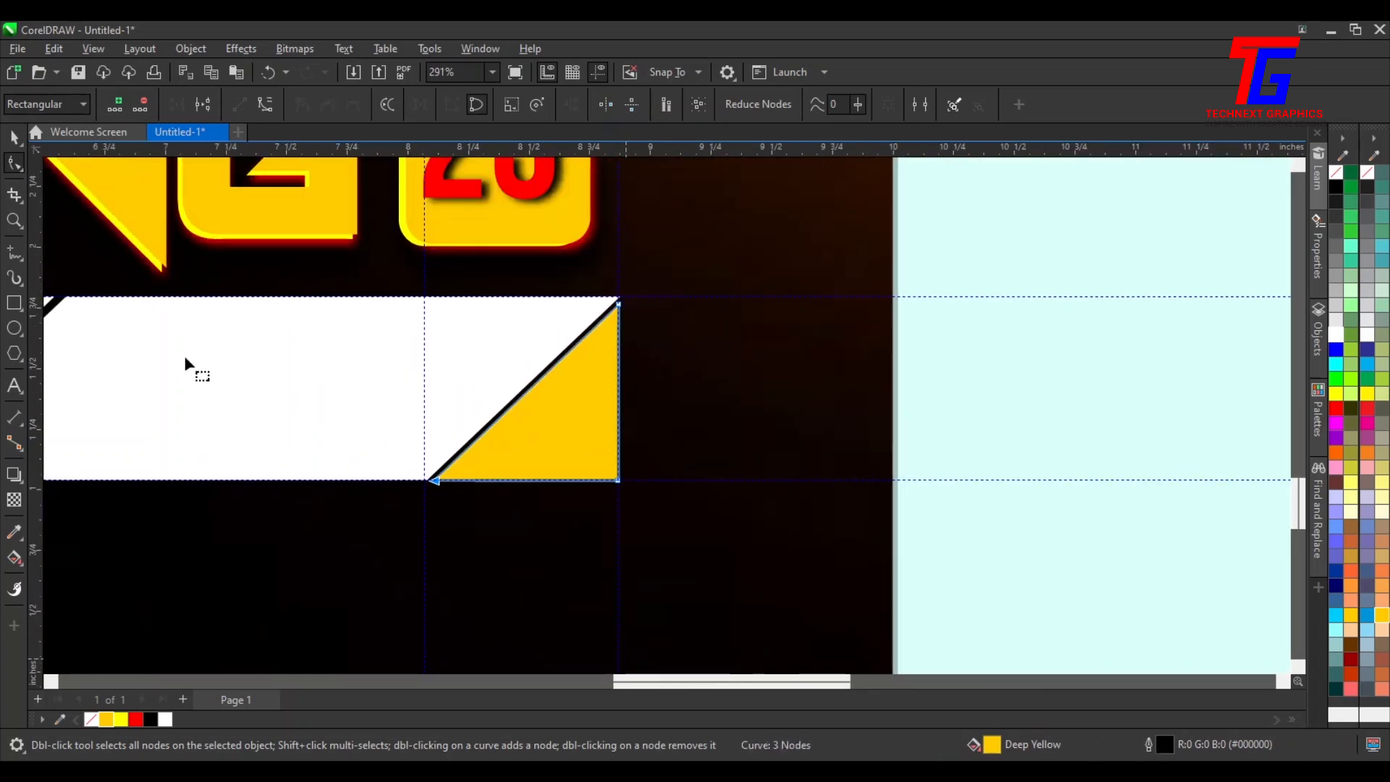
# Create a horizontally mirrored copy of the yellow triangle beside it
pyautogui.click(16, 139)
pyautogui.moveTo(672, 680); pyautogui.dragTo(513, 651)
pyautogui.scroll(-2, 516, 650)
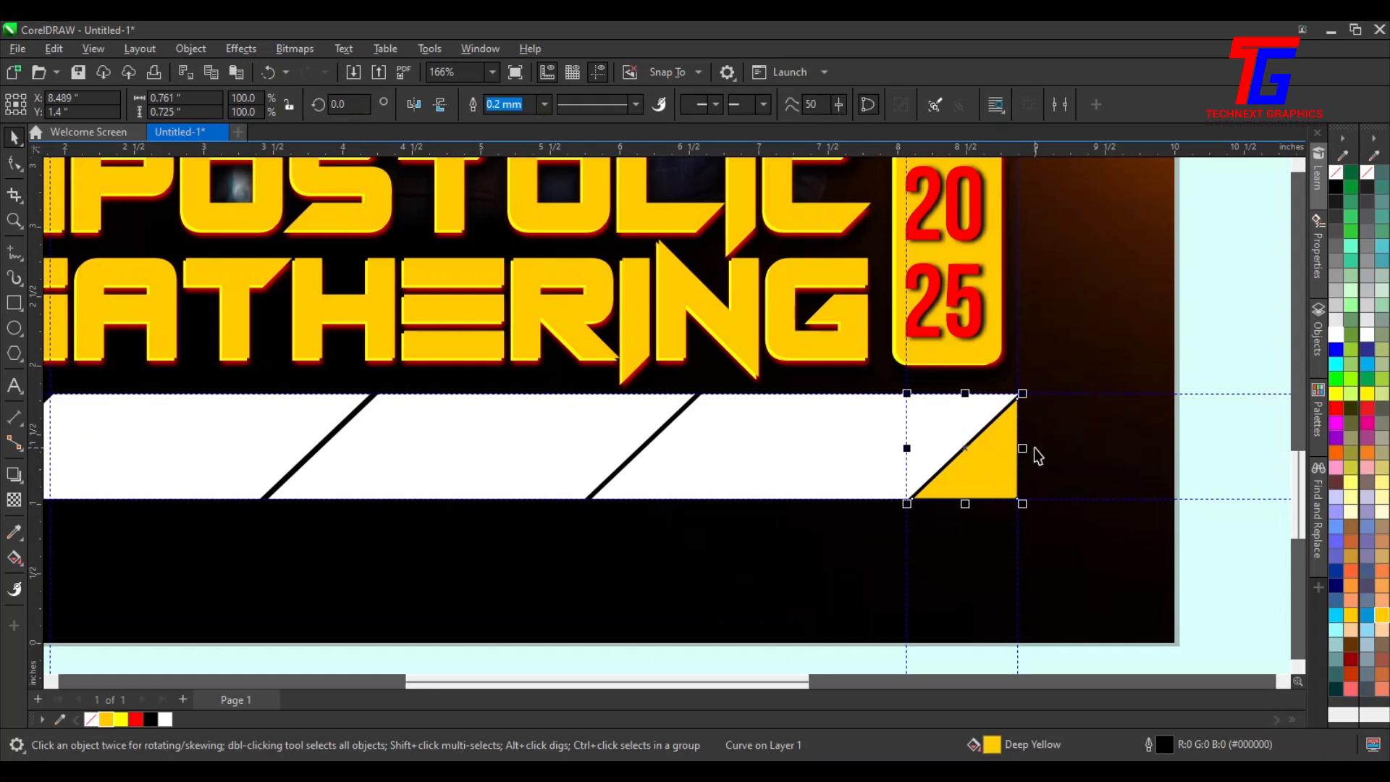
pyautogui.moveTo(1026, 448); pyautogui.dragTo(855, 434)
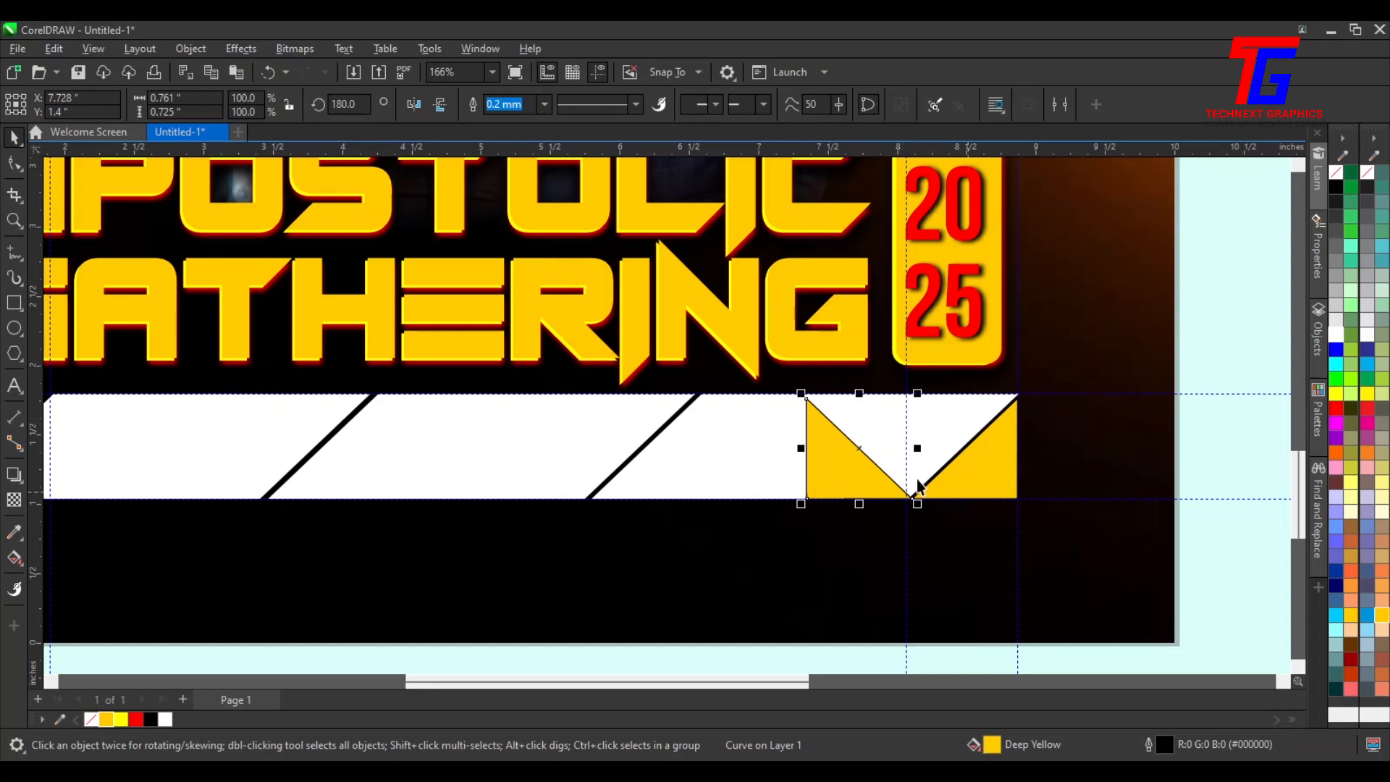
# Remove the outline from both yellow triangles
pyautogui.rightClick(1335, 173)
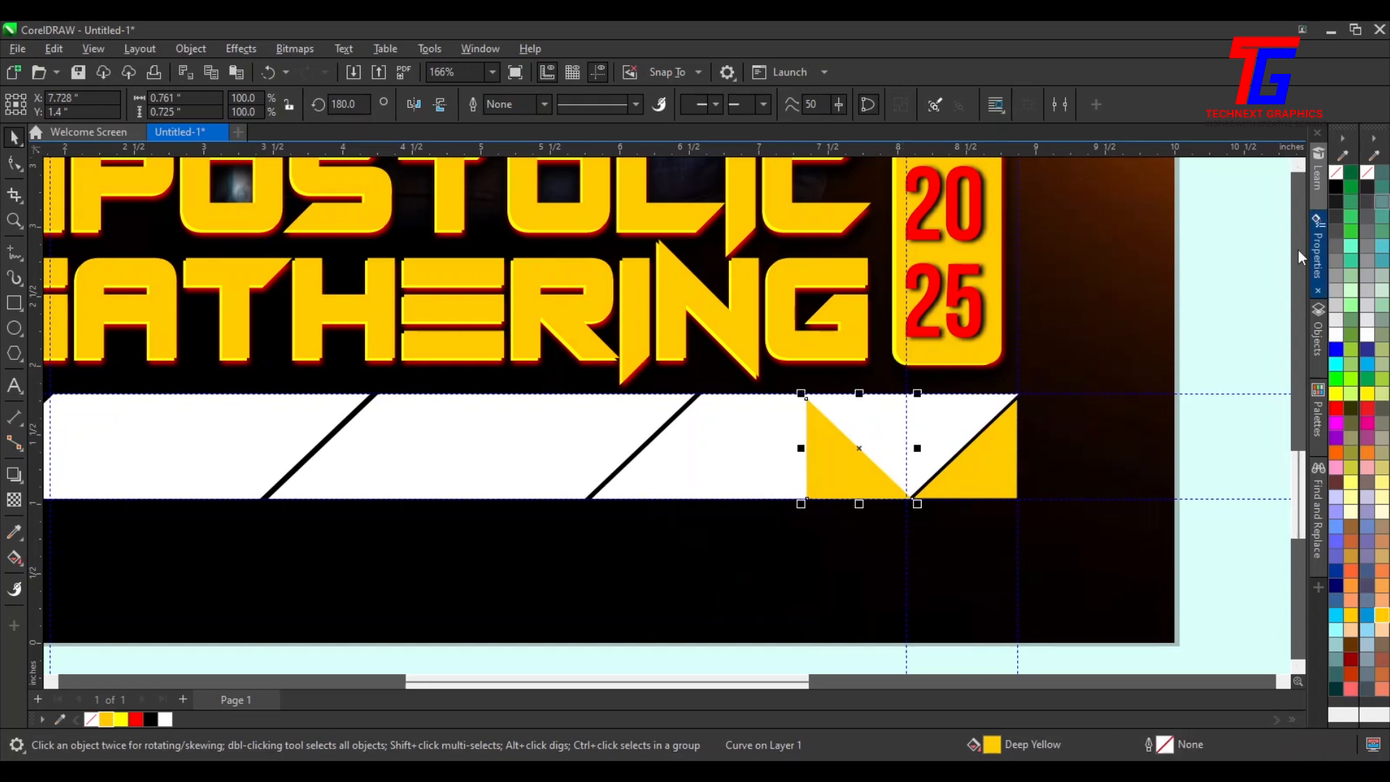
pyautogui.click(989, 476)
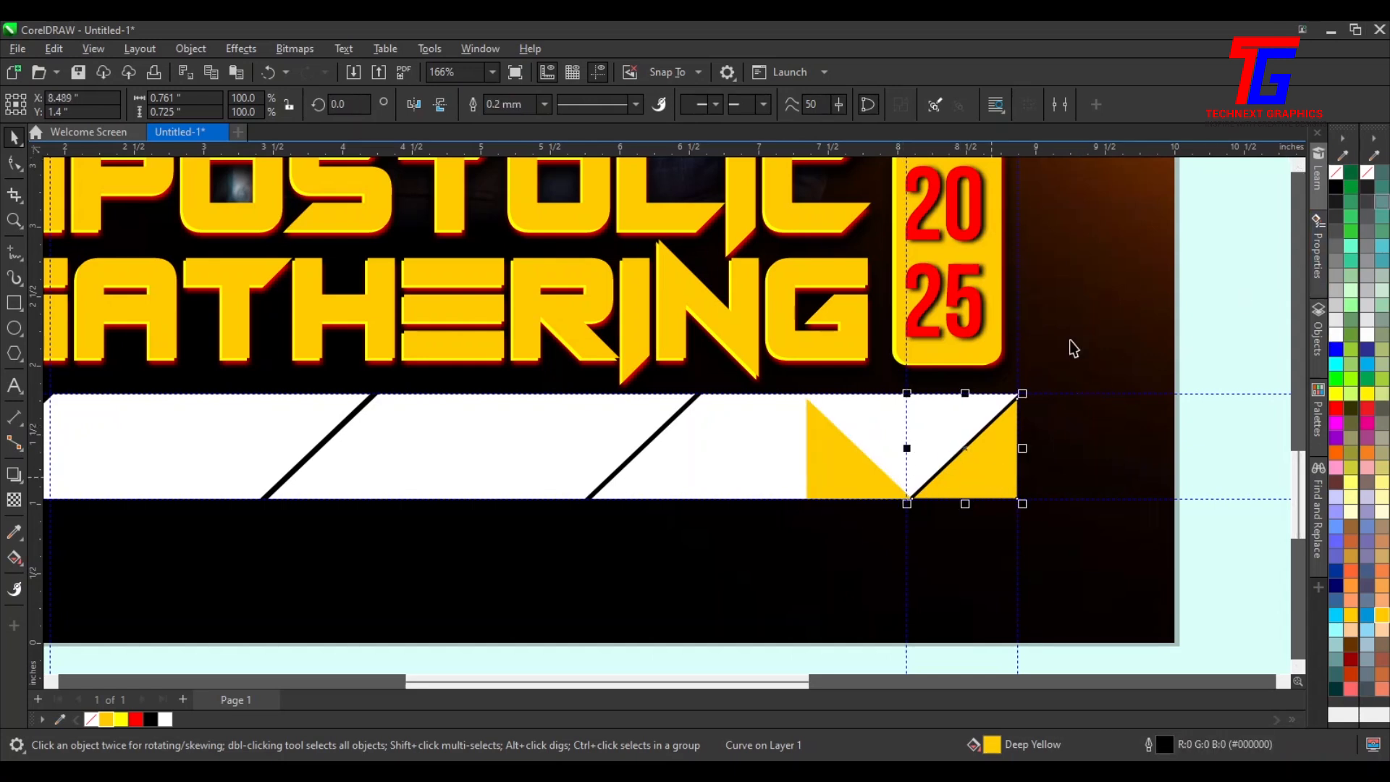
pyautogui.rightClick(1335, 174)
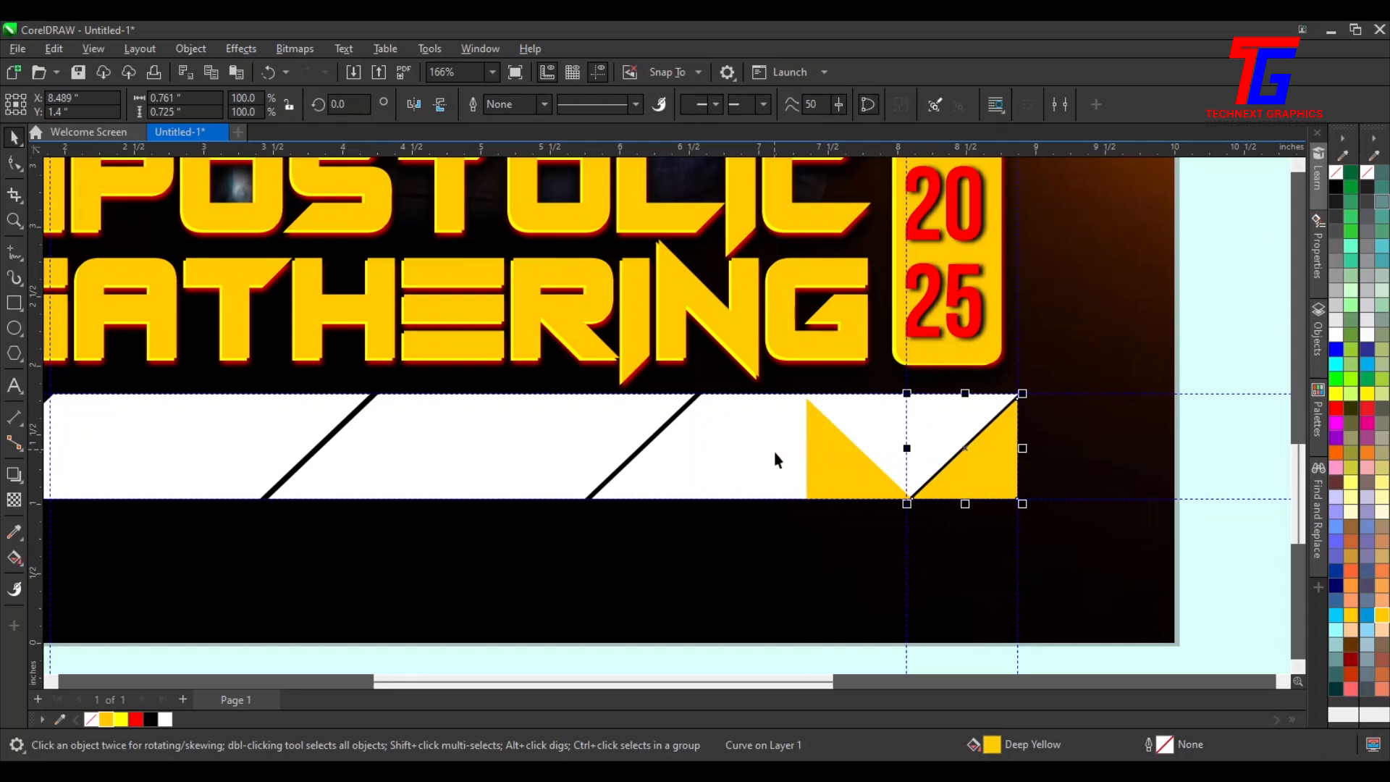
# Flip the copied triangle vertically and position it at the left end of the strip
pyautogui.scroll(-3, 821, 472)
pyautogui.moveTo(820, 472); pyautogui.dragTo(254, 425)
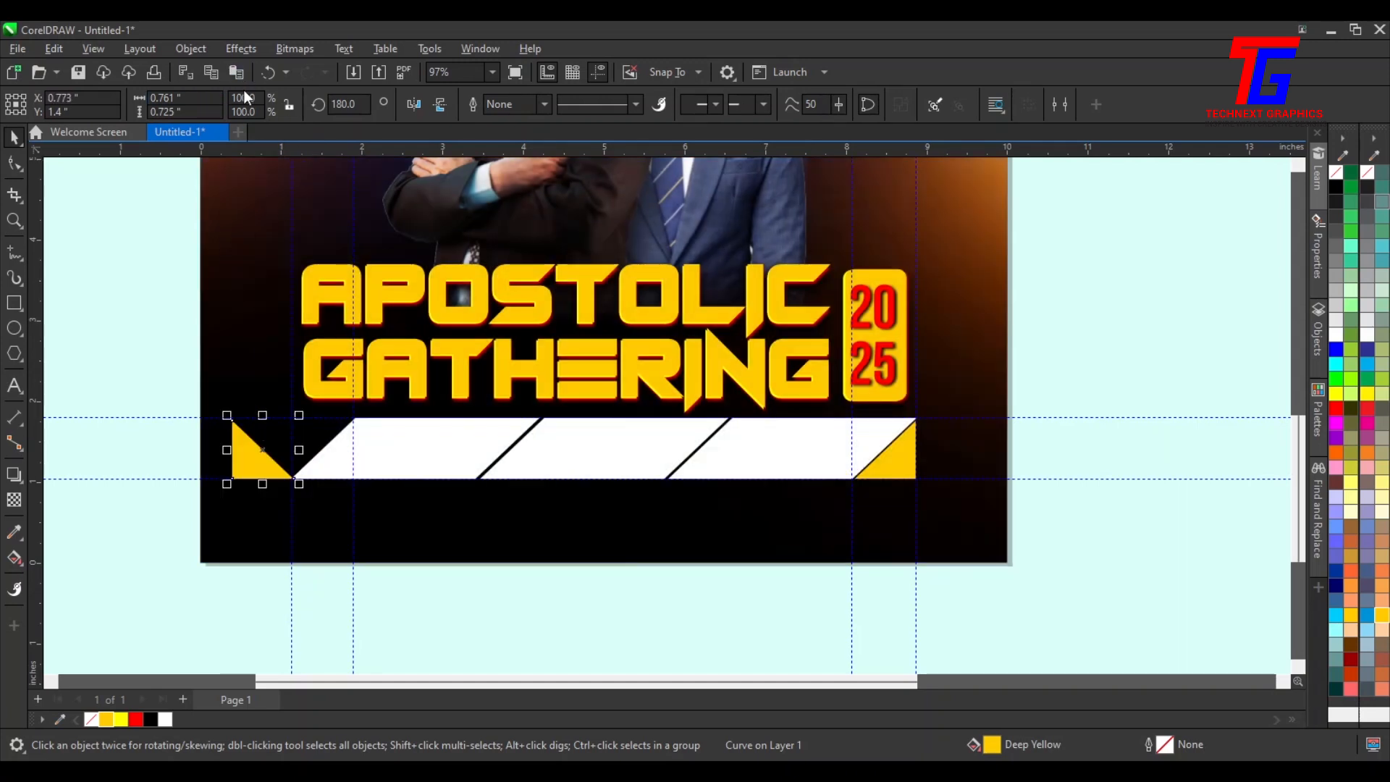
pyautogui.click(440, 104)
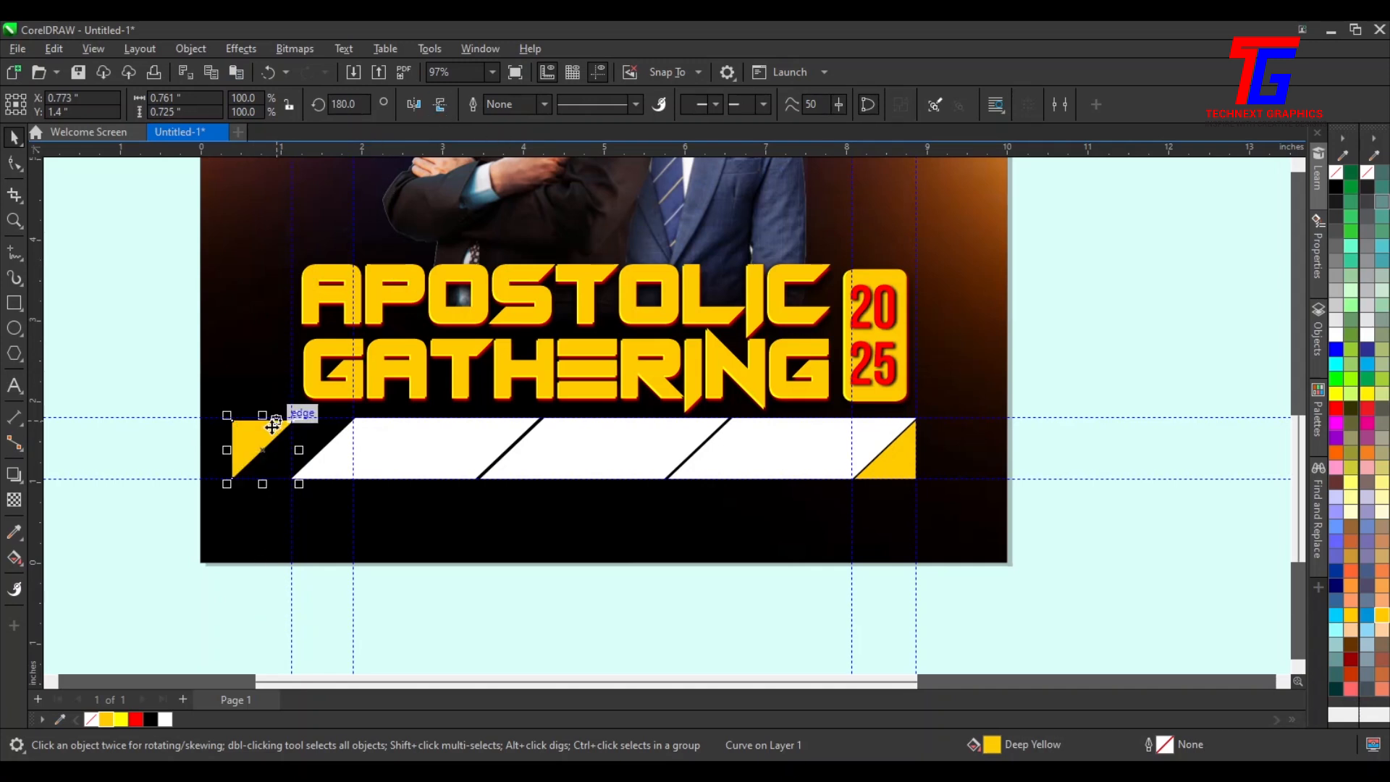
pyautogui.moveTo(252, 440); pyautogui.dragTo(305, 440)
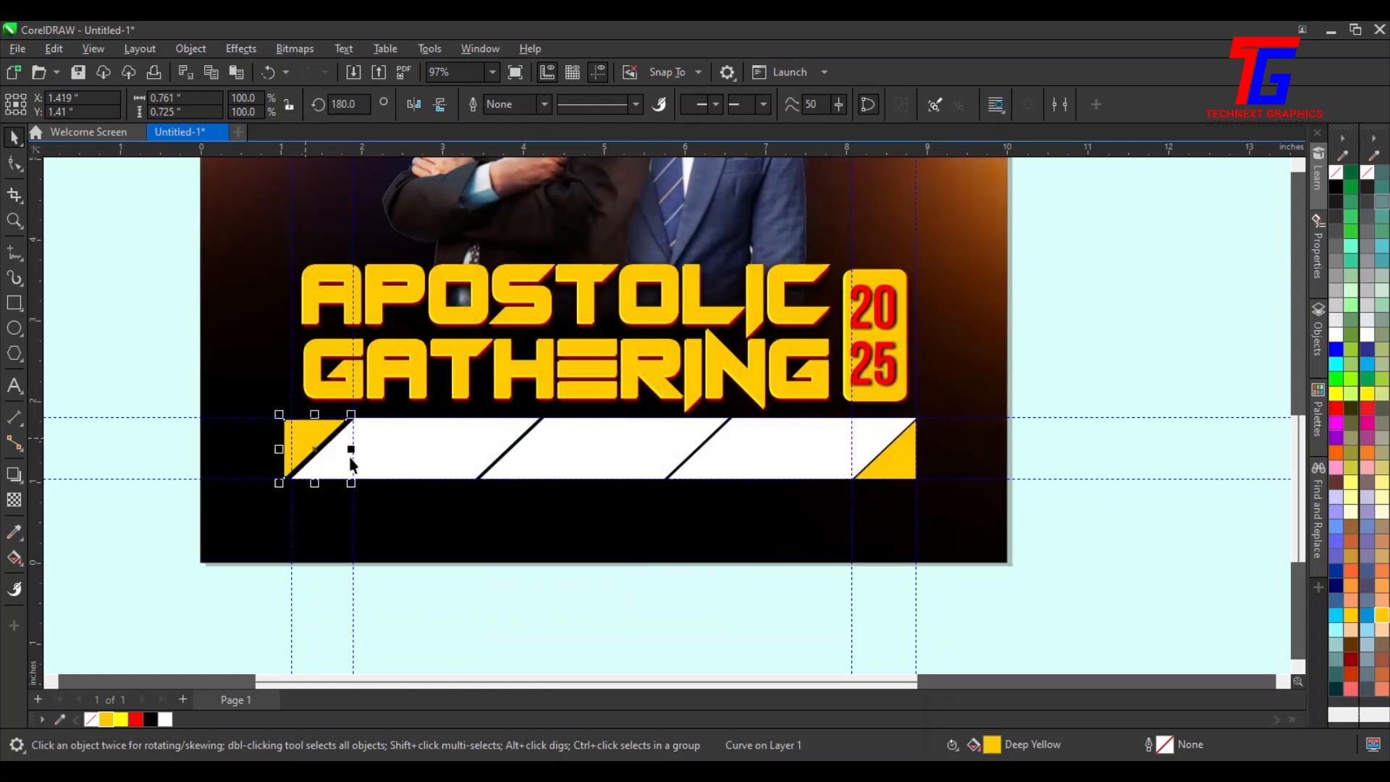
pyautogui.keyDown('shift'); pyautogui.click(426, 459); pyautogui.keyUp('shift')
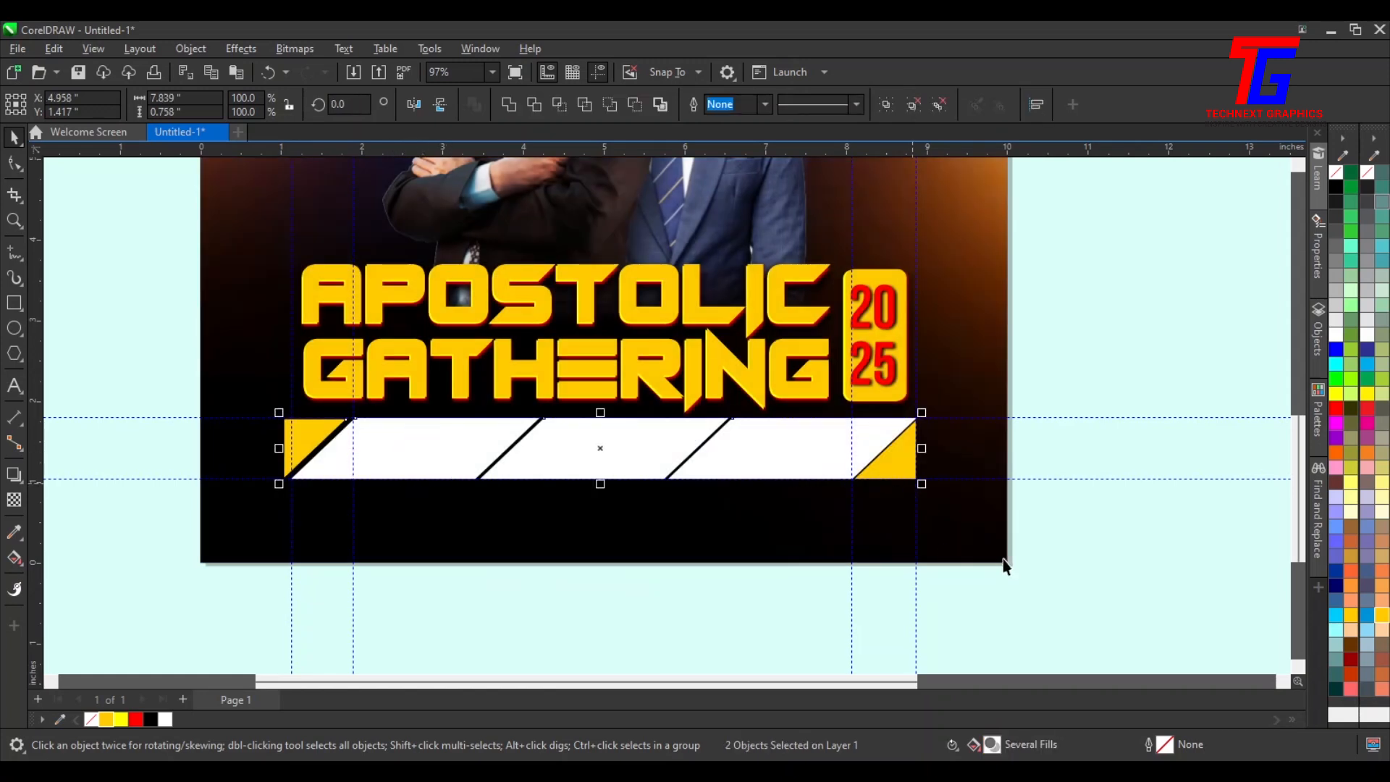
pyautogui.click(999, 536)
pyautogui.click(293, 441)
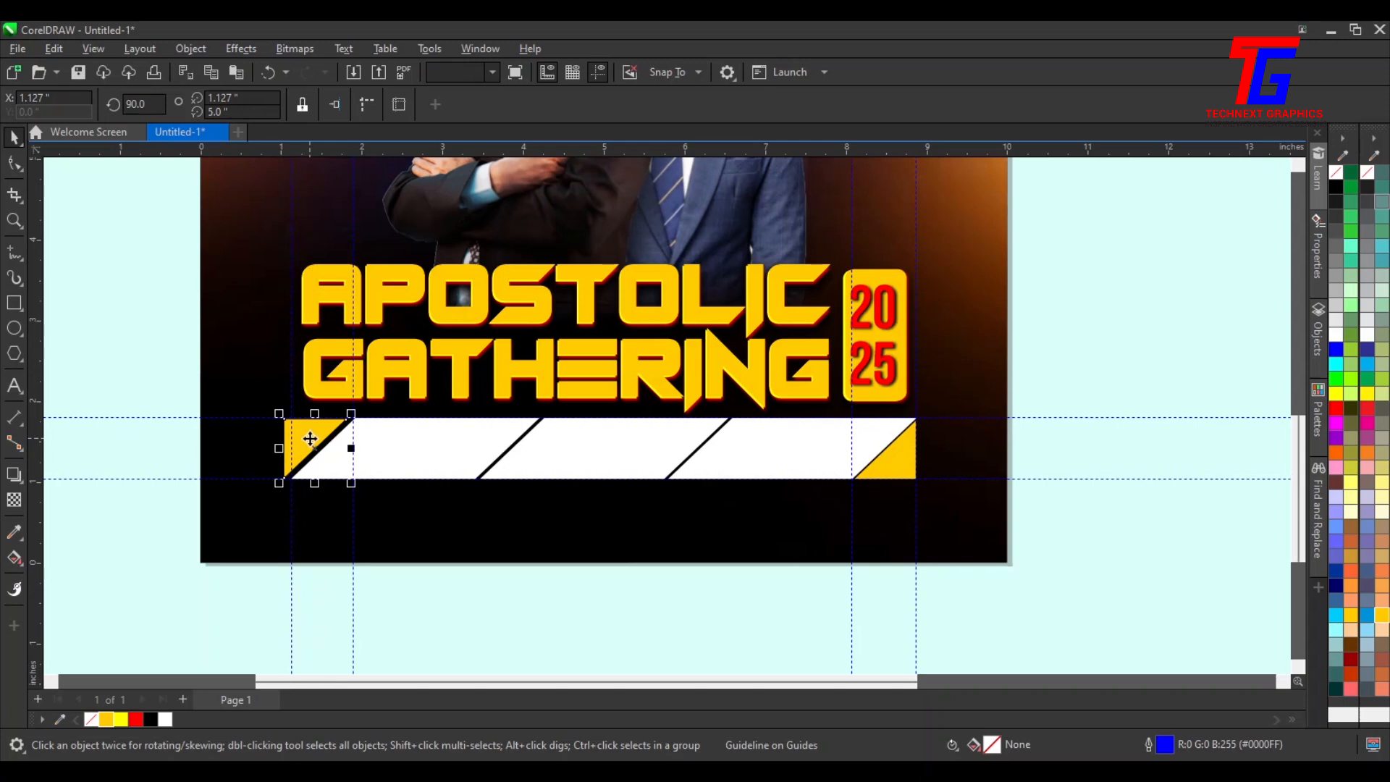
pyautogui.press('Right')
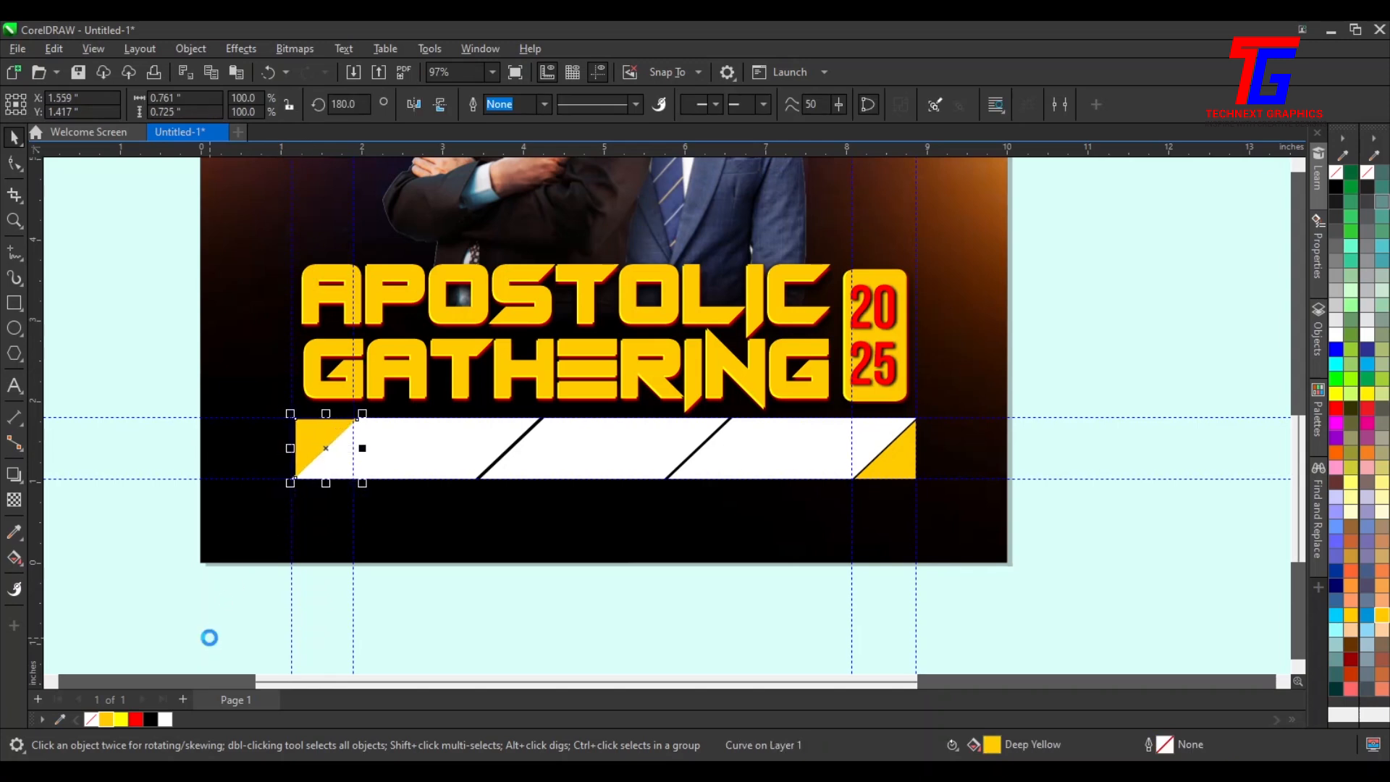
pyautogui.press('Left')
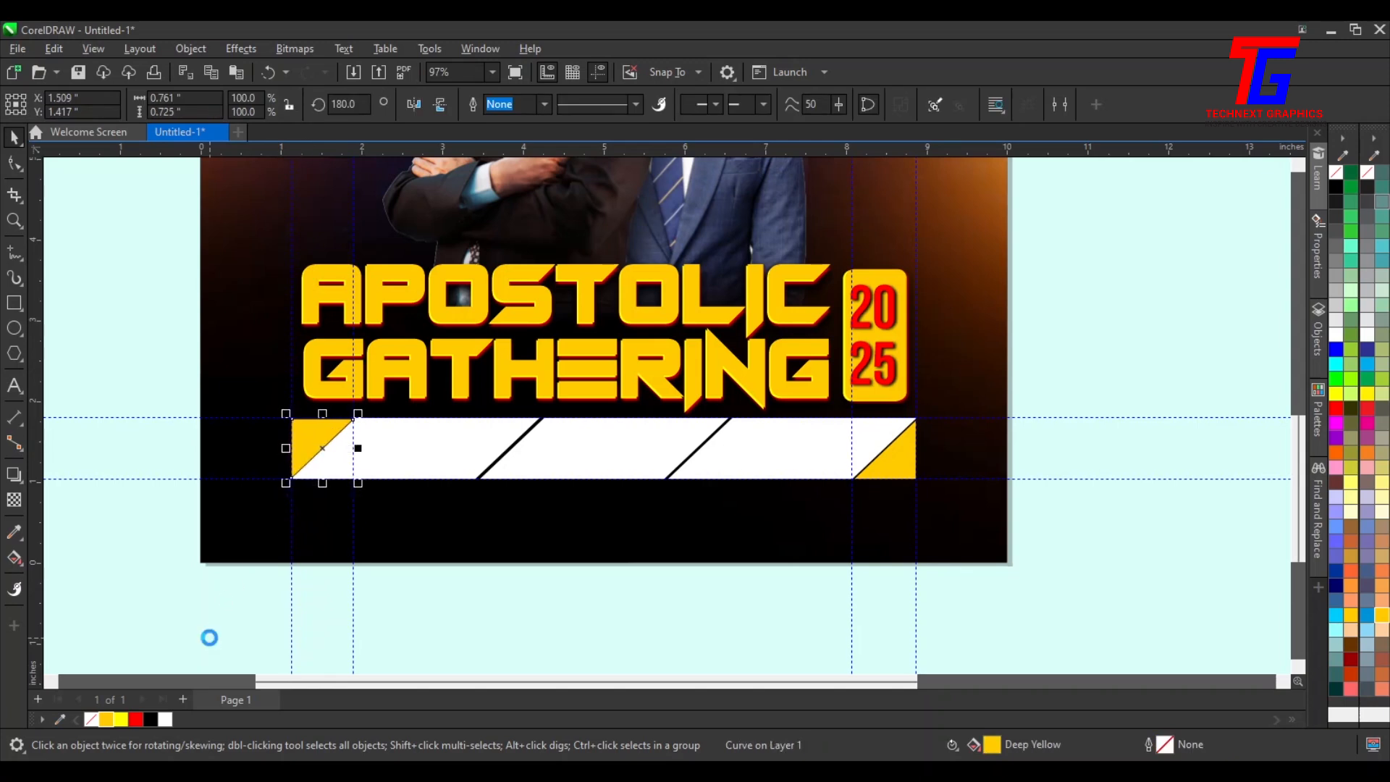
pyautogui.press('Left')
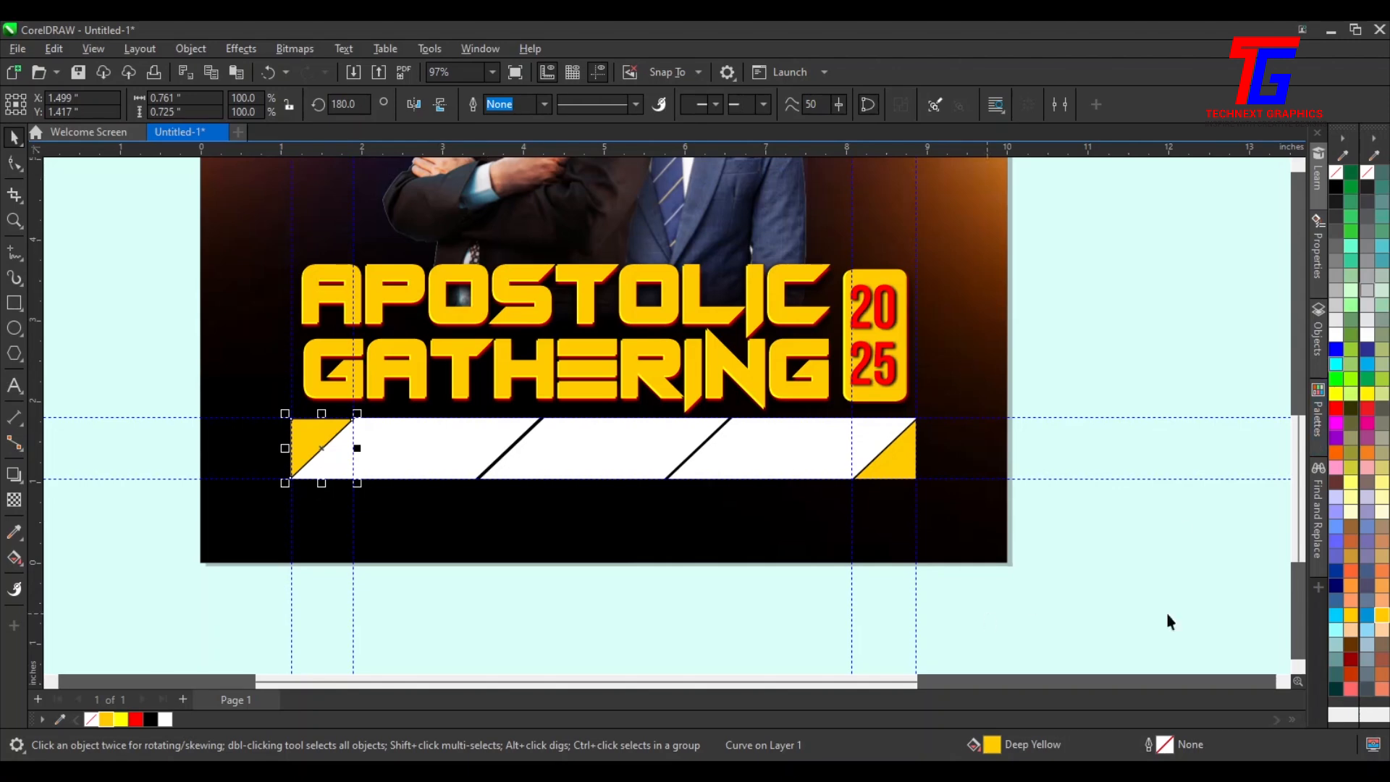
# Move the "Date SAT 15TH 03. 2025" line out of the details text into the strip's first section
pyautogui.click(1236, 462)
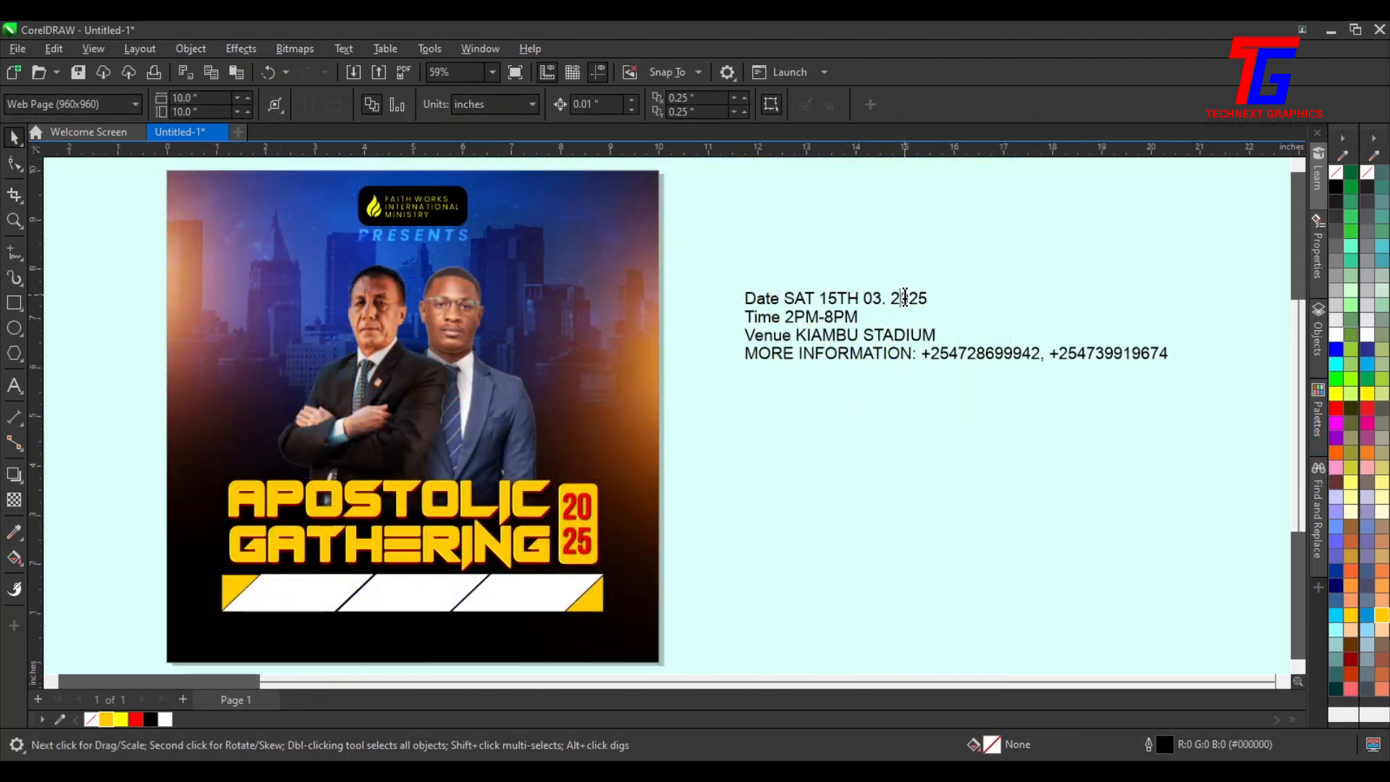
pyautogui.doubleClick(901, 300)
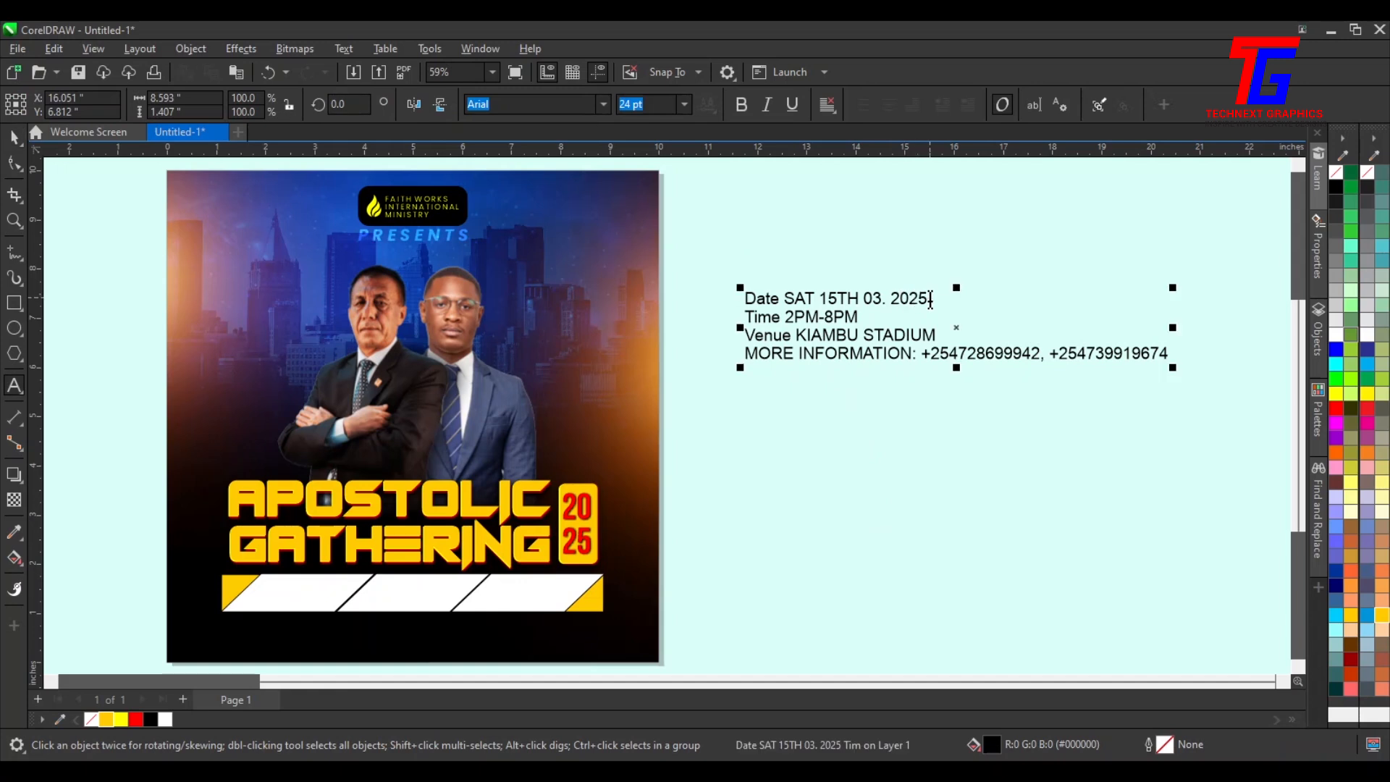
pyautogui.moveTo(929, 298); pyautogui.dragTo(741, 303)
pyautogui.hotkey('ctrl', 'x')
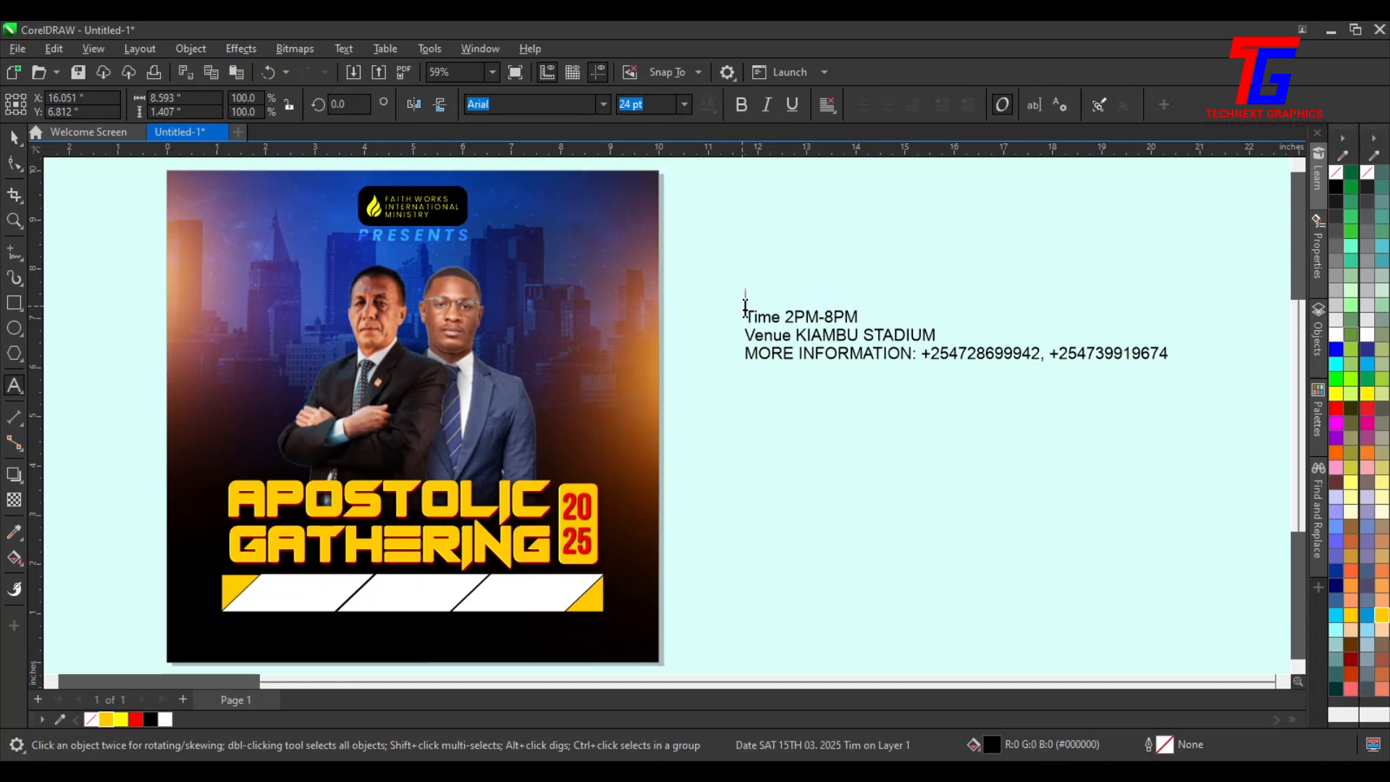
pyautogui.click(284, 582)
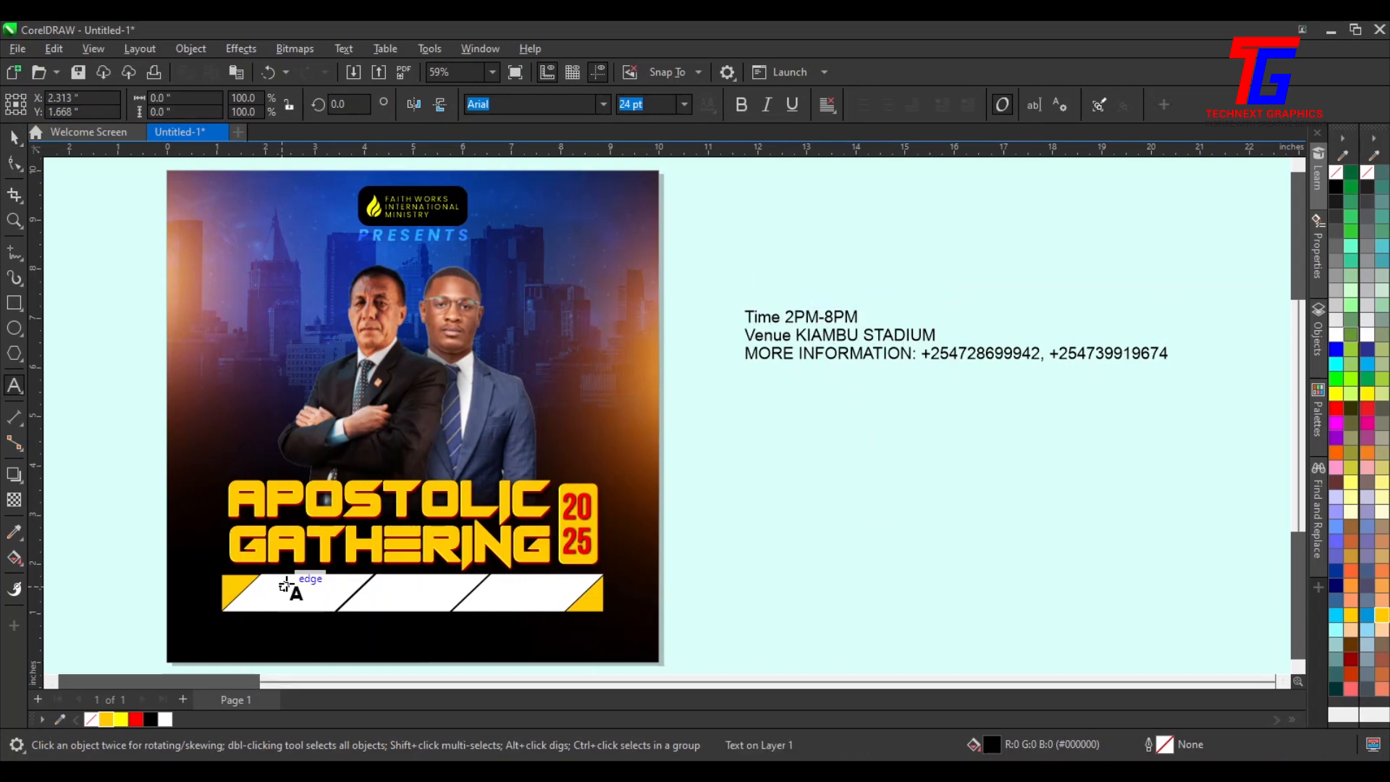
pyautogui.hotkey('ctrl', 'v')
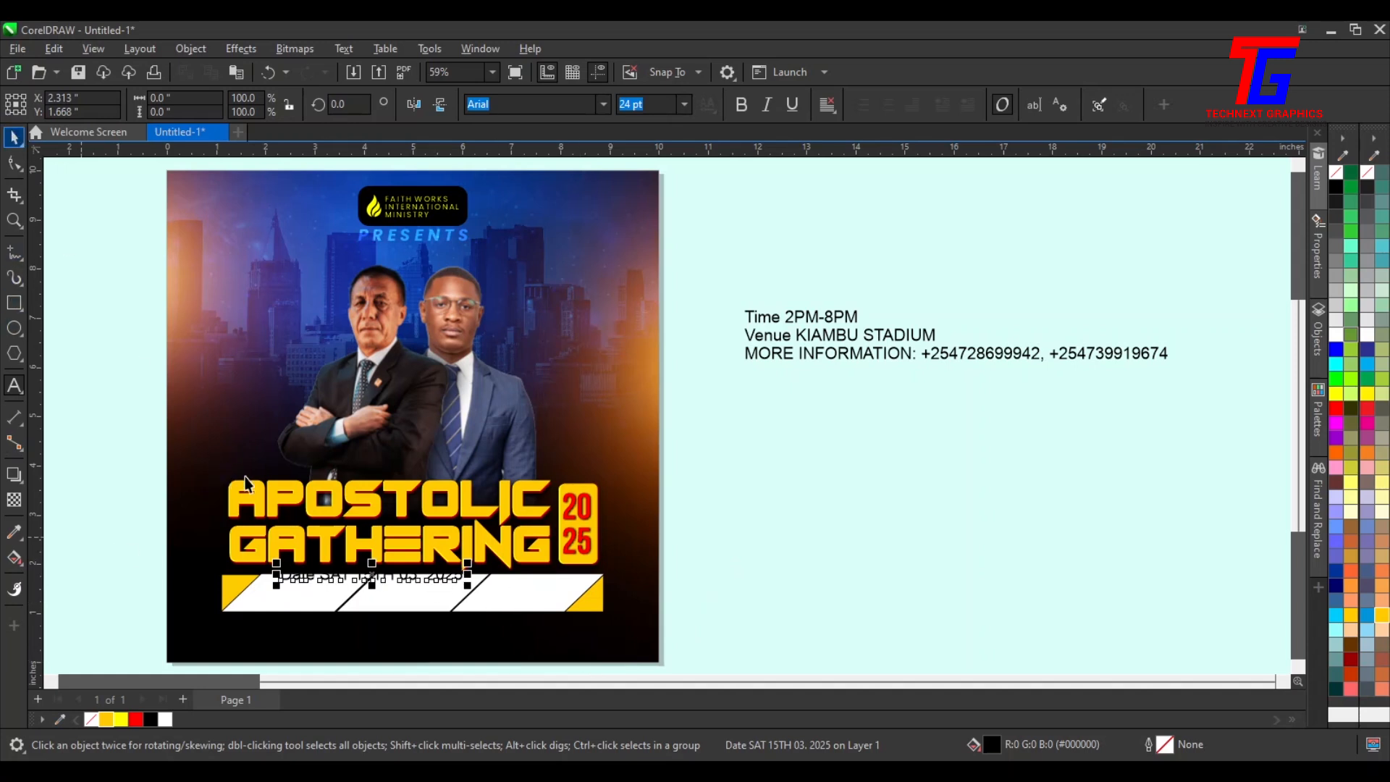
pyautogui.moveTo(409, 579)
pyautogui.mouseDown()
pyautogui.moveTo(366, 590)
pyautogui.moveTo(399, 591)
pyautogui.mouseUp()
# Move the "Time 2PM-8PM" line into the middle of the white strip
pyautogui.doubleClick(852, 320)
pyautogui.moveTo(858, 317); pyautogui.dragTo(705, 311)
pyautogui.hotkey('ctrl', 'x')
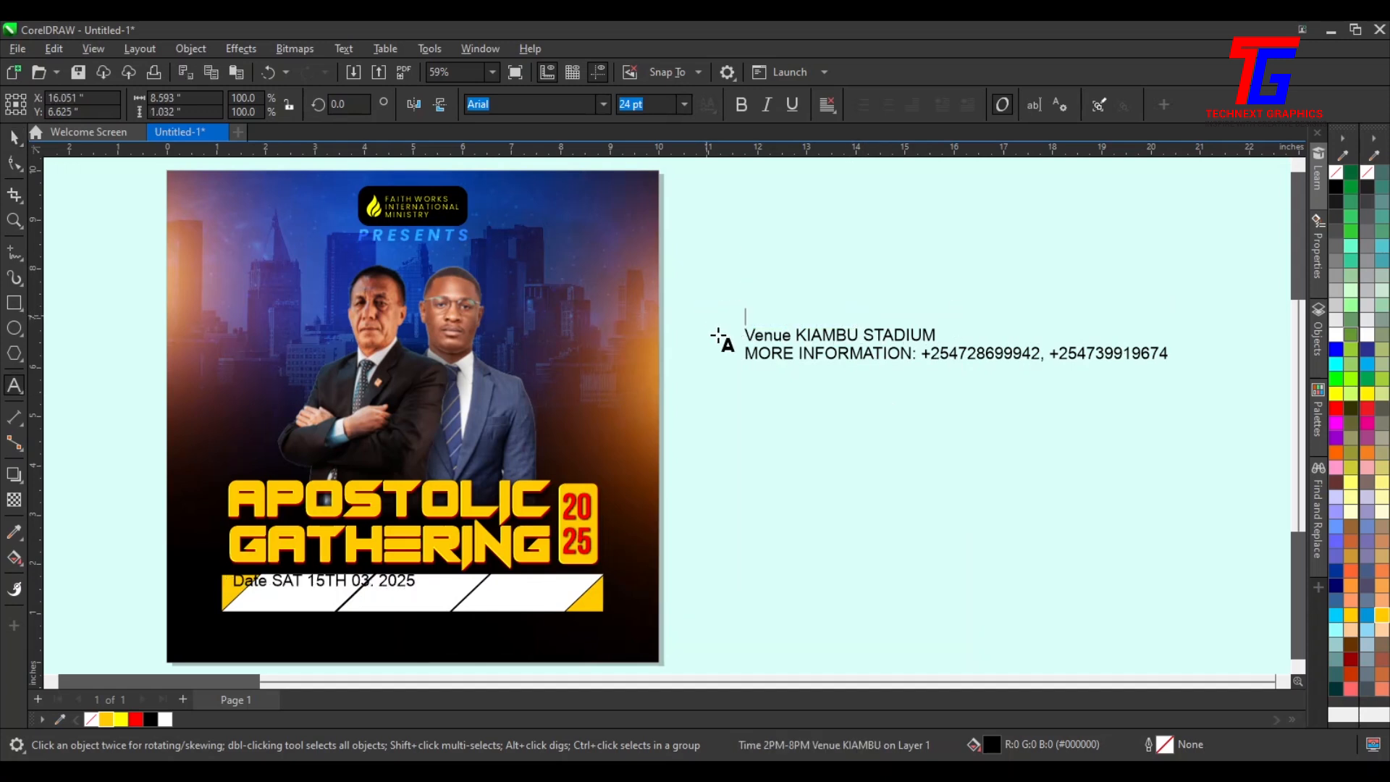
pyautogui.click(431, 579)
pyautogui.hotkey('ctrl', 'v')
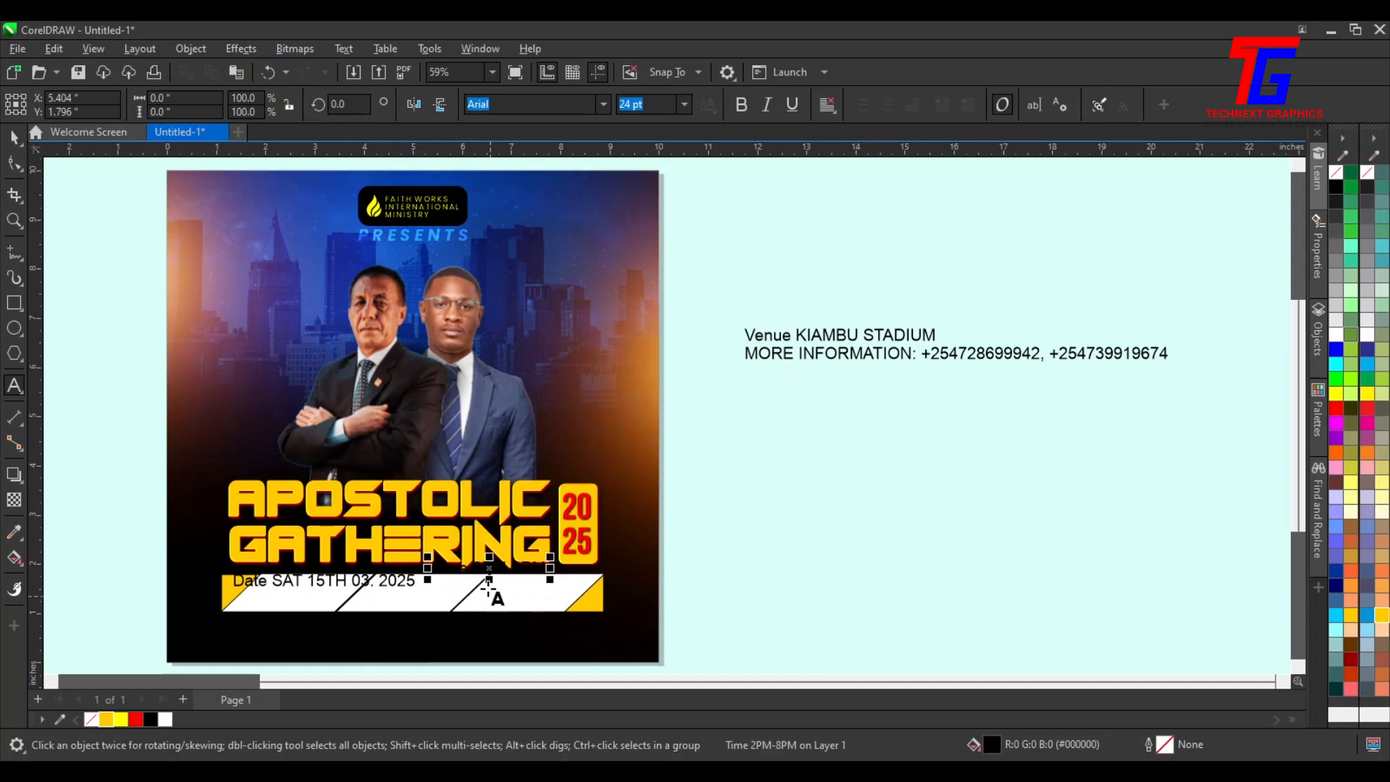
pyautogui.moveTo(490, 569); pyautogui.dragTo(486, 587)
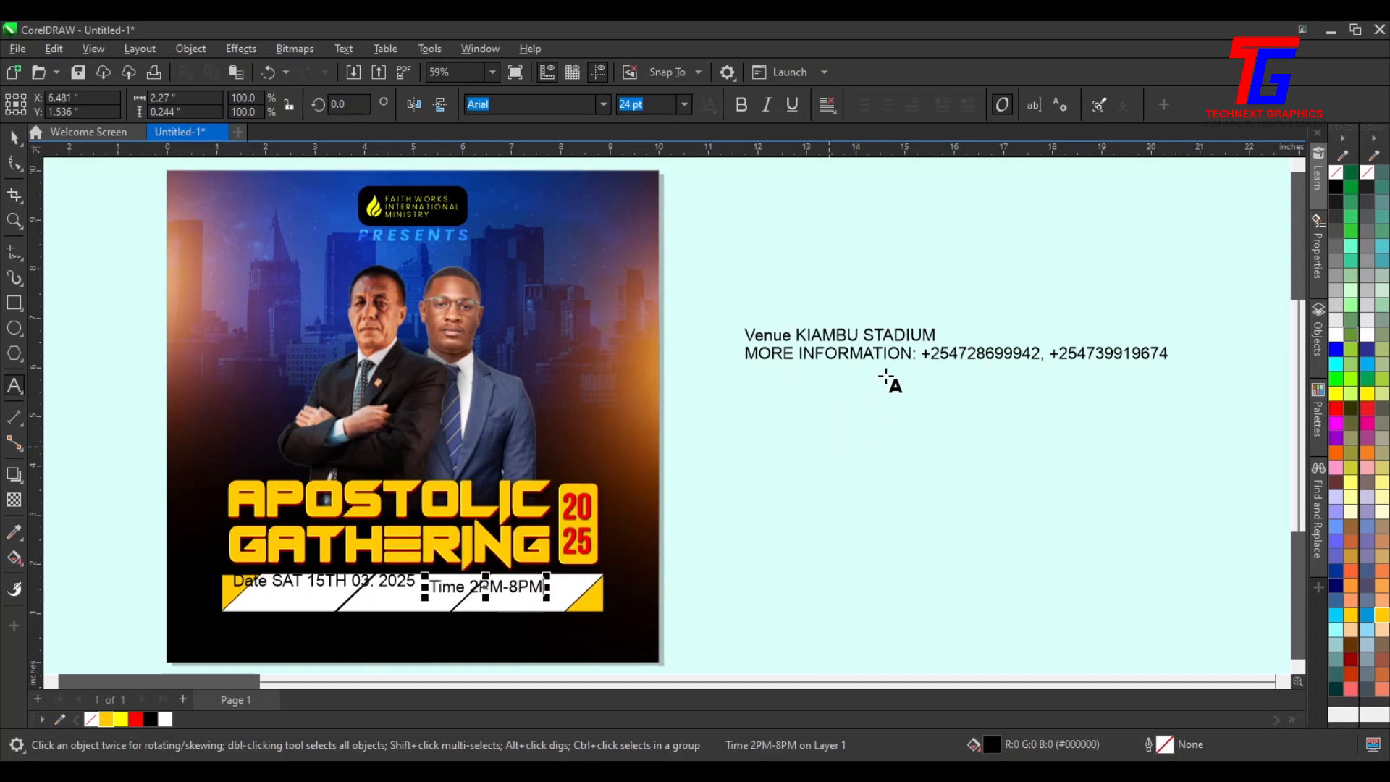
# Move the "Venue KIAMBU STADIUM" line onto the strip's right end
pyautogui.click(923, 337)
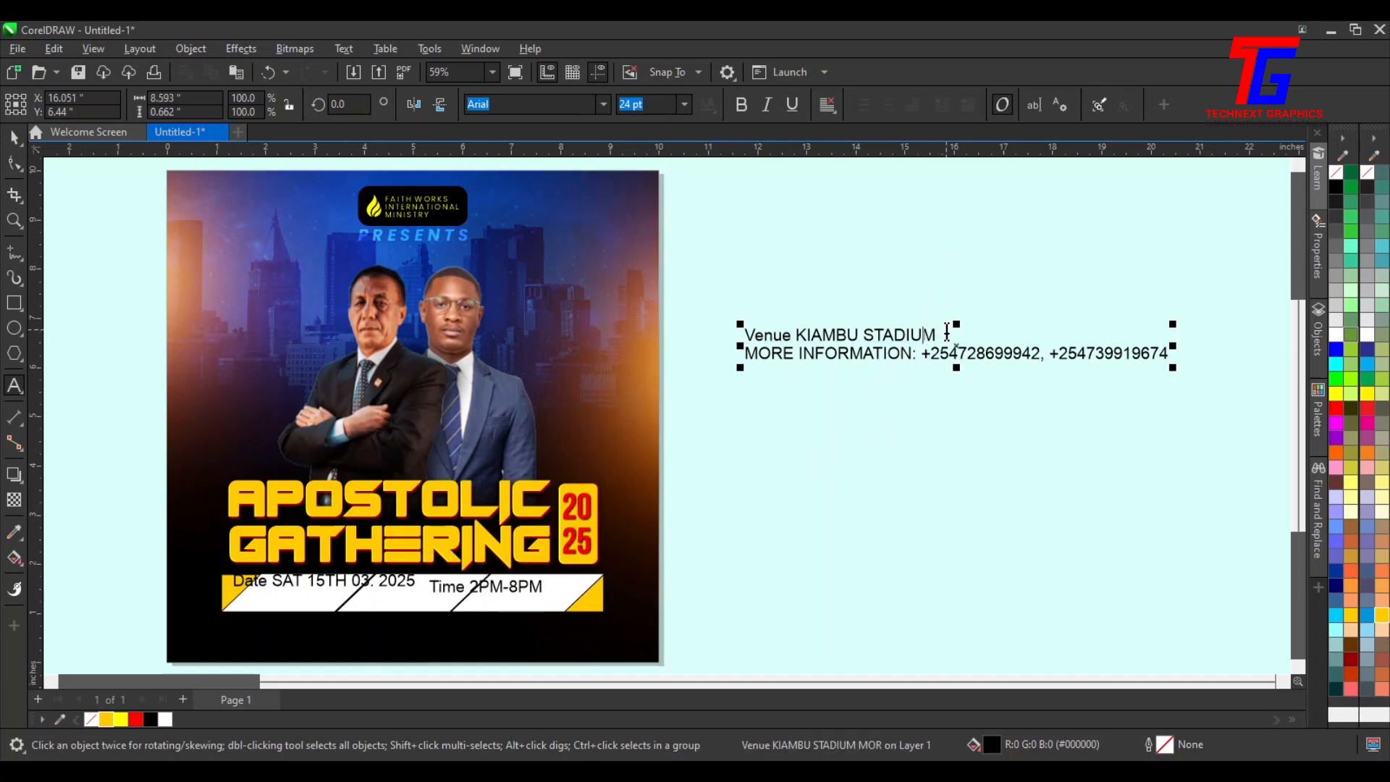
pyautogui.moveTo(941, 333); pyautogui.dragTo(786, 321)
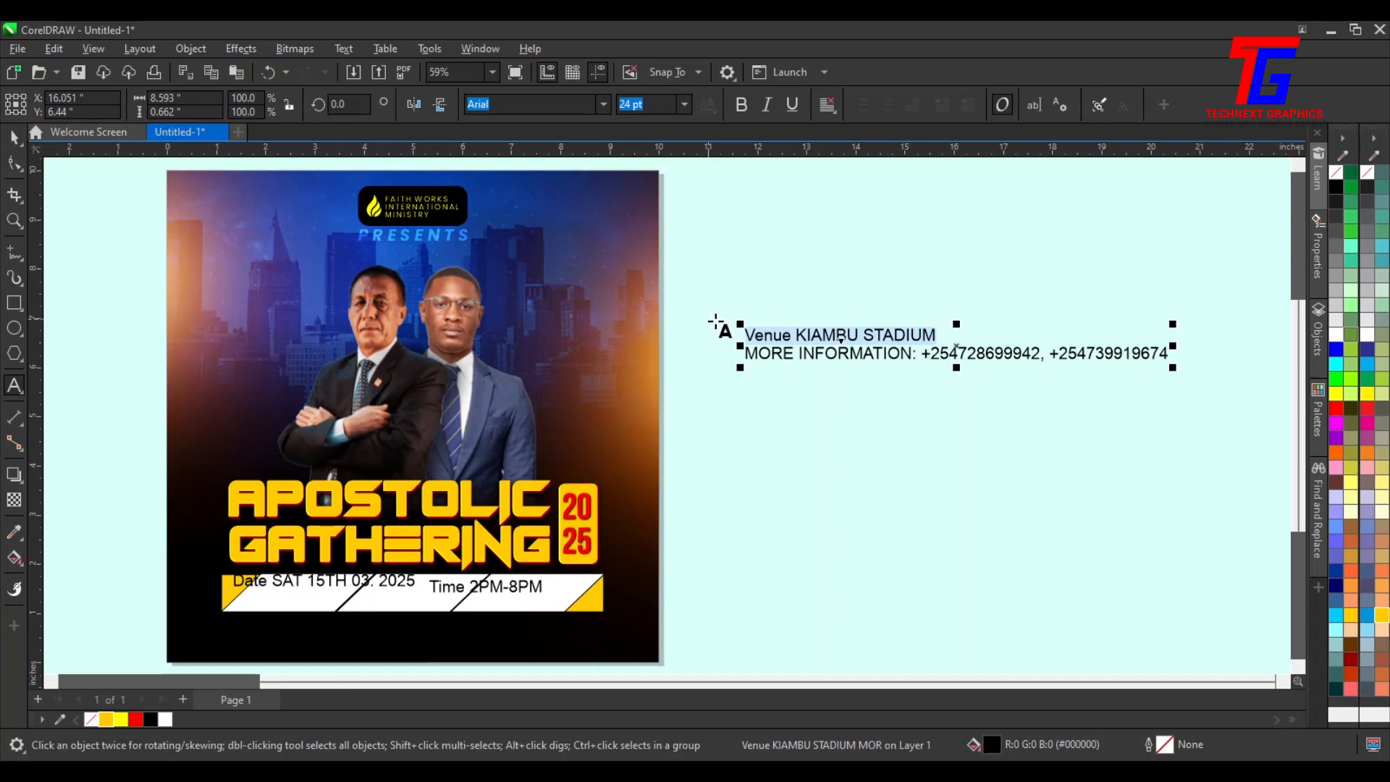
pyautogui.hotkey('ctrl', 'x')
pyautogui.click(548, 593)
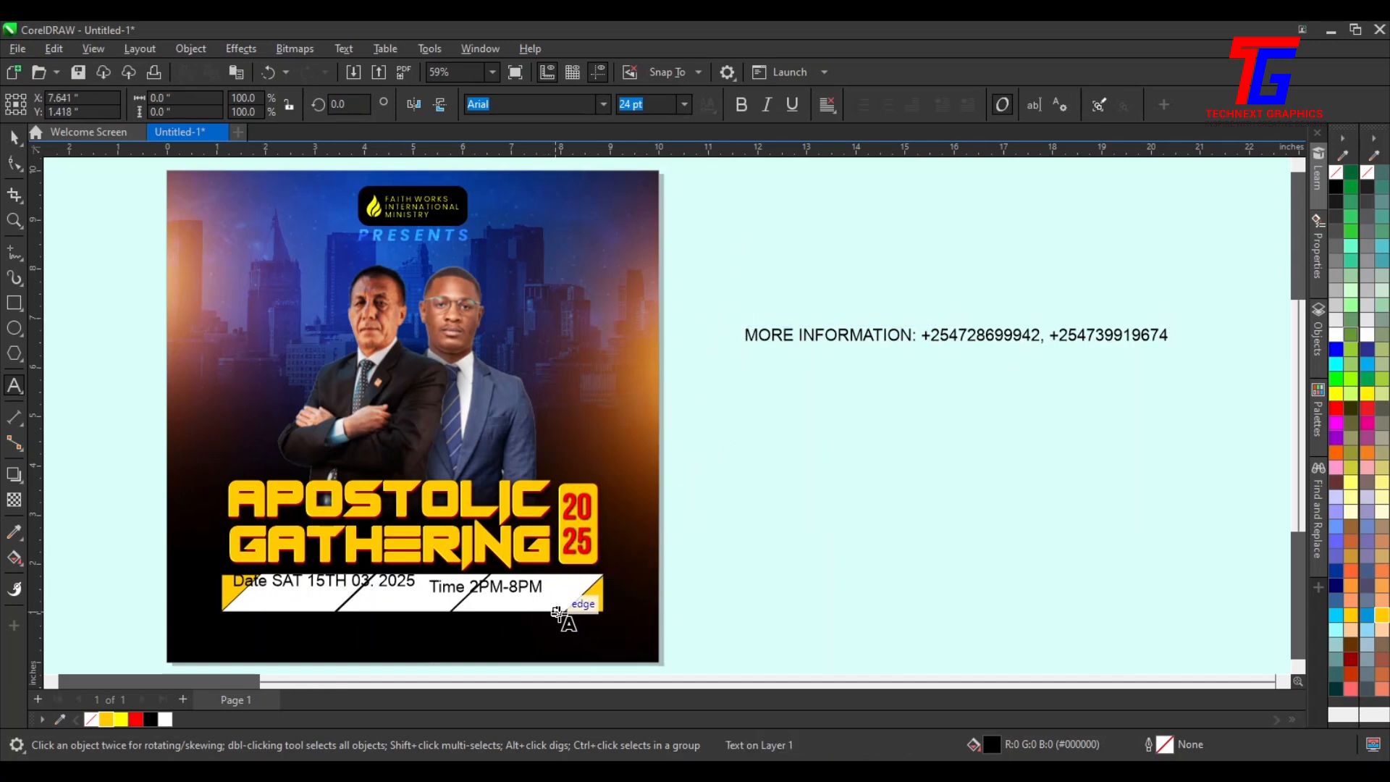
pyautogui.click(559, 604)
pyautogui.hotkey('ctrl', 'v')
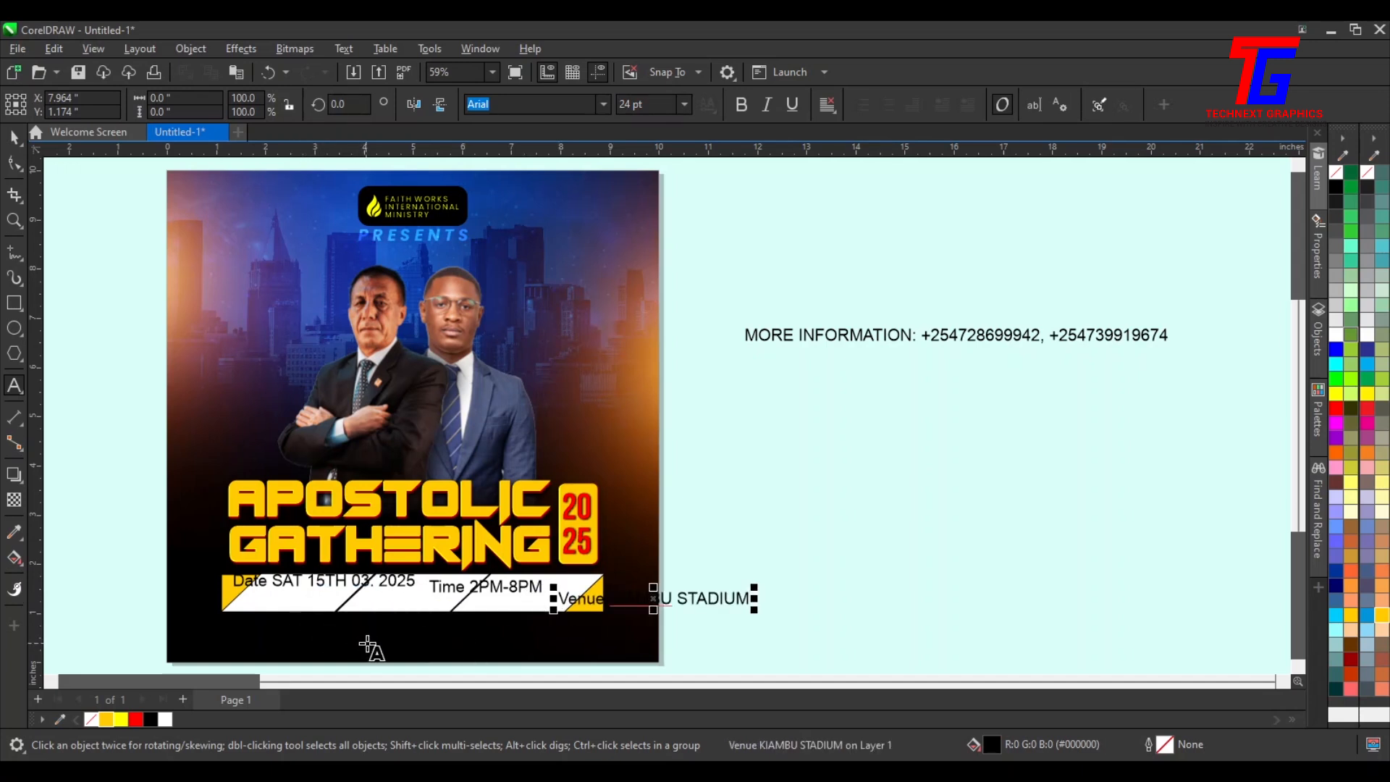
# Split the word "Date" off the date line into its own separate text object
pyautogui.press('F2')
pyautogui.moveTo(199, 533); pyautogui.dragTo(655, 646)
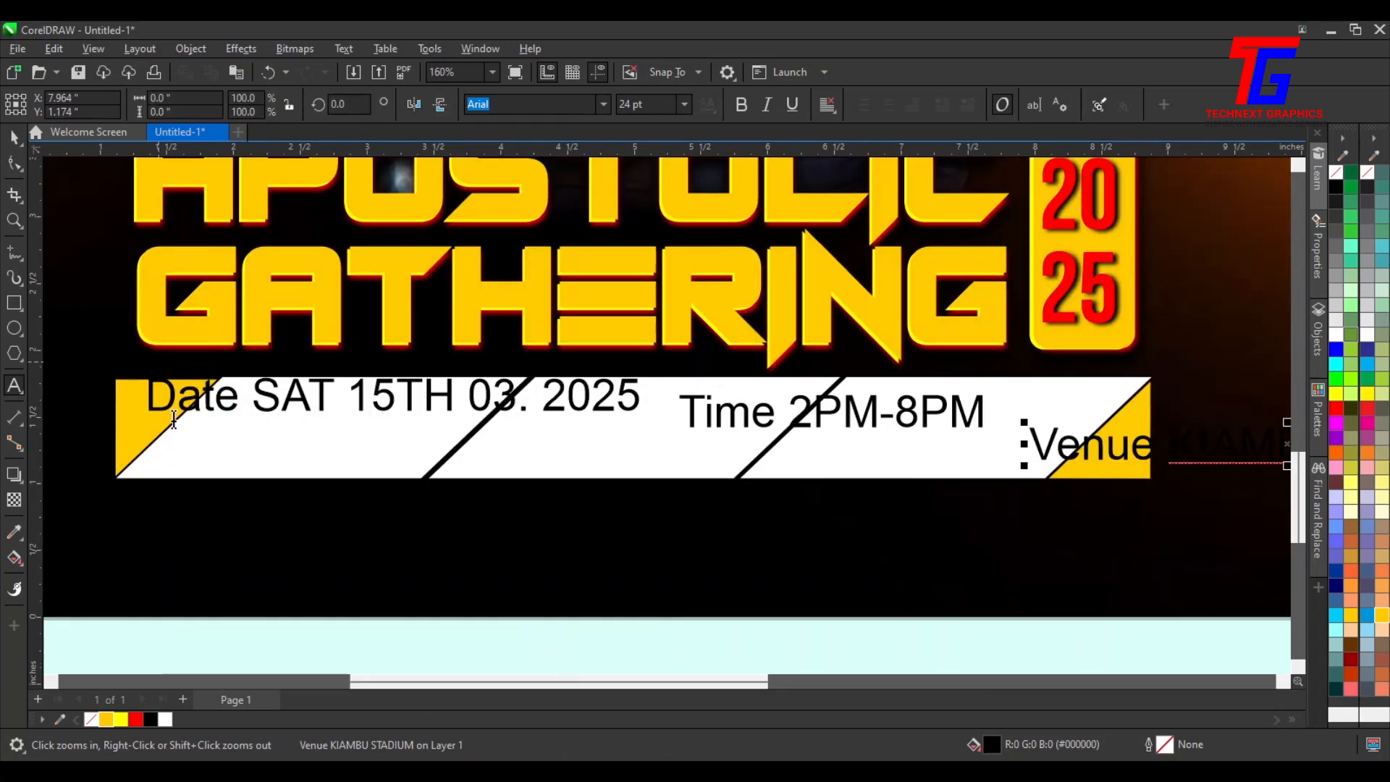
pyautogui.moveTo(257, 397); pyautogui.dragTo(124, 397)
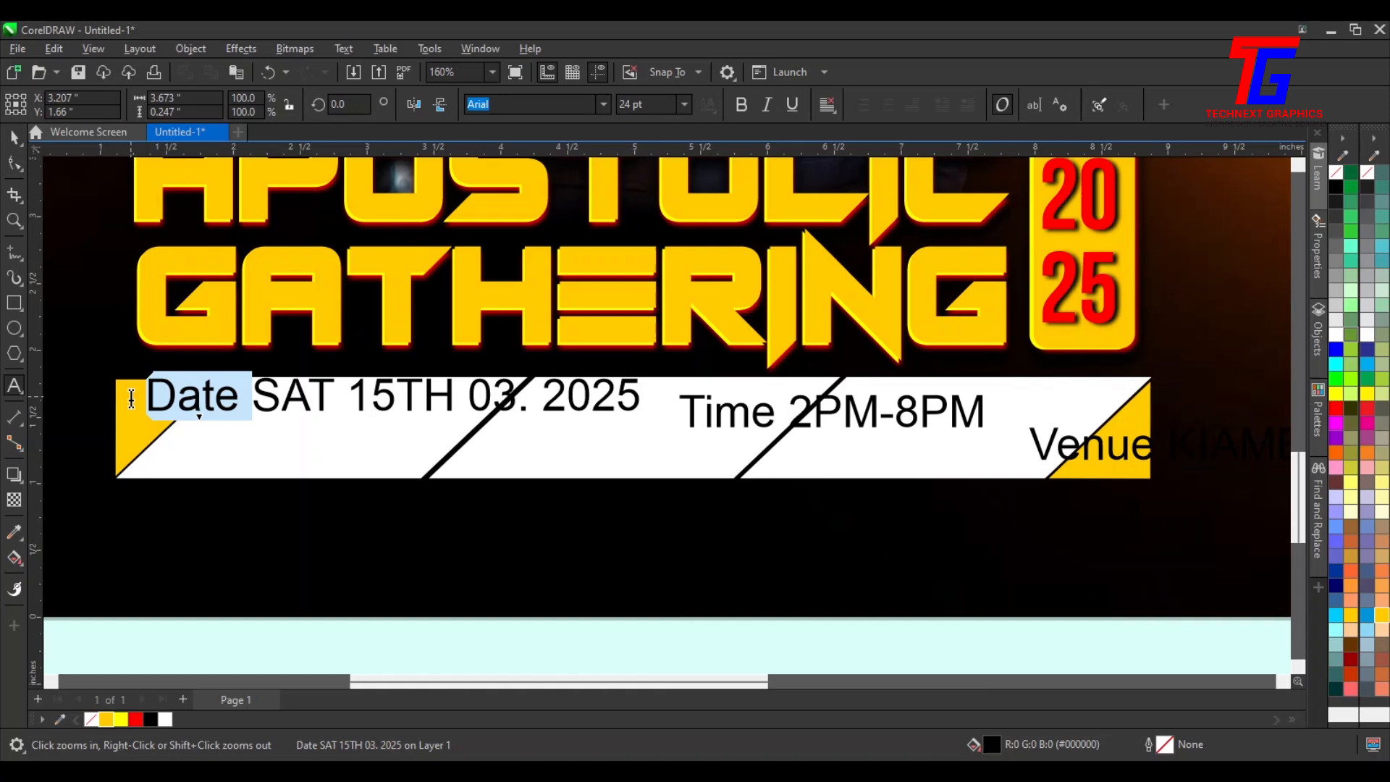
pyautogui.press('Delete')
pyautogui.click(463, 516)
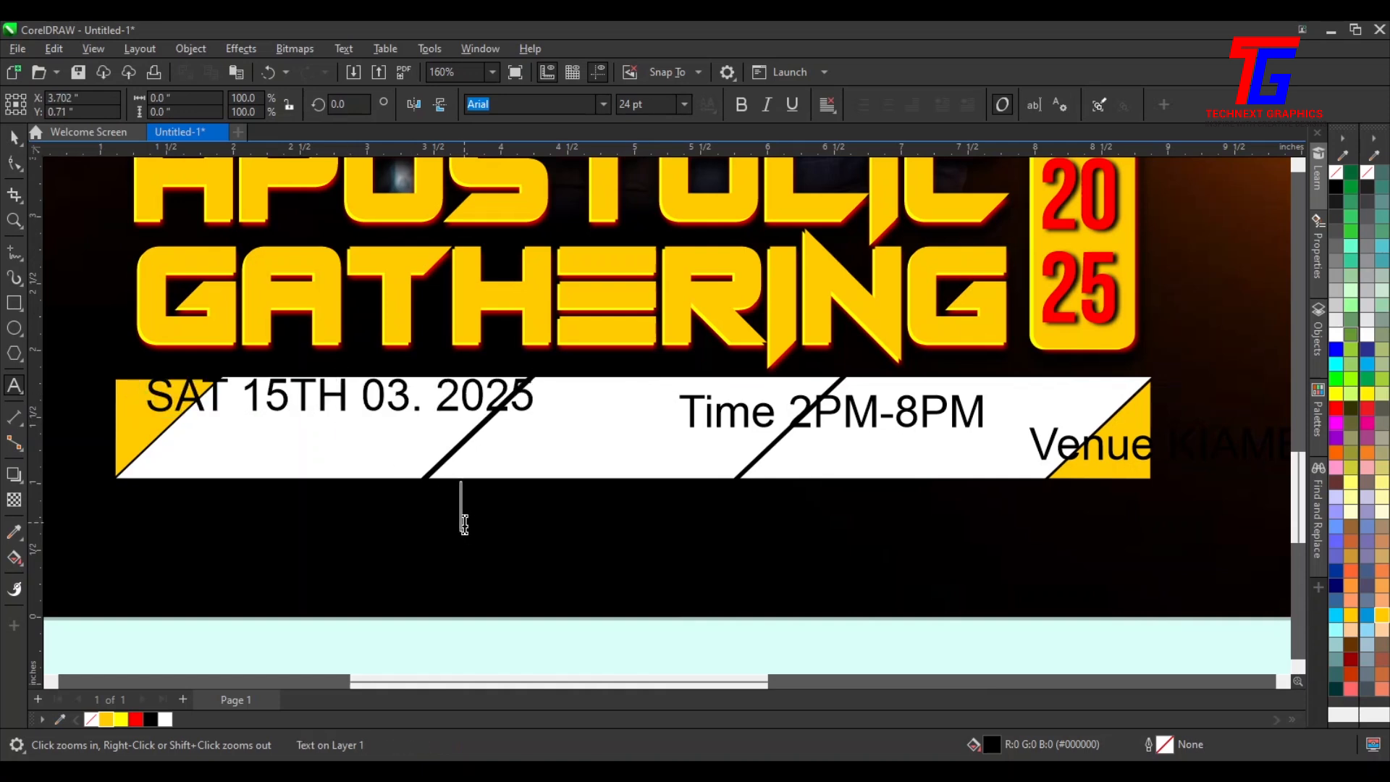
pyautogui.hotkey('ctrl', 'v')
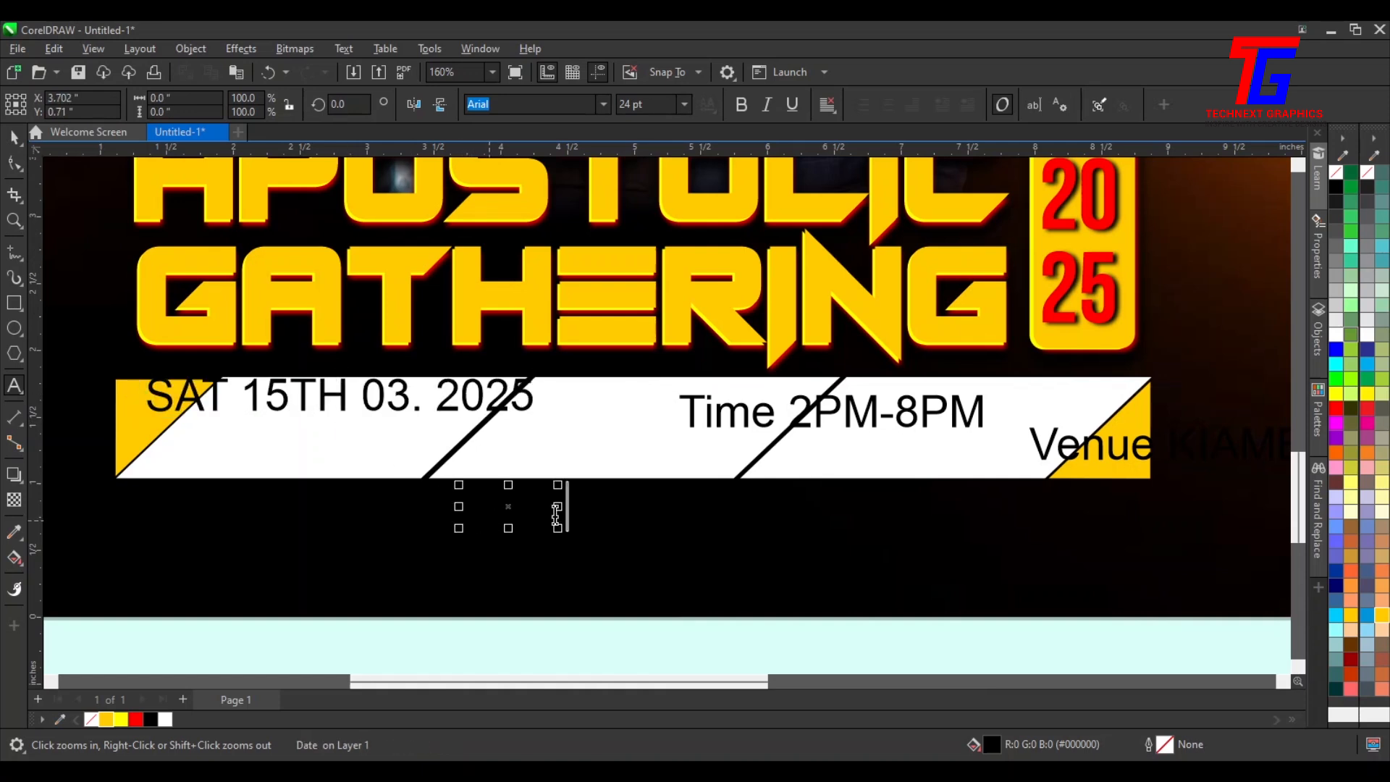
# Place the "Date" word inside the strip and colour it red
pyautogui.click(14, 137)
pyautogui.moveTo(501, 498); pyautogui.dragTo(559, 445)
pyautogui.click(135, 720)
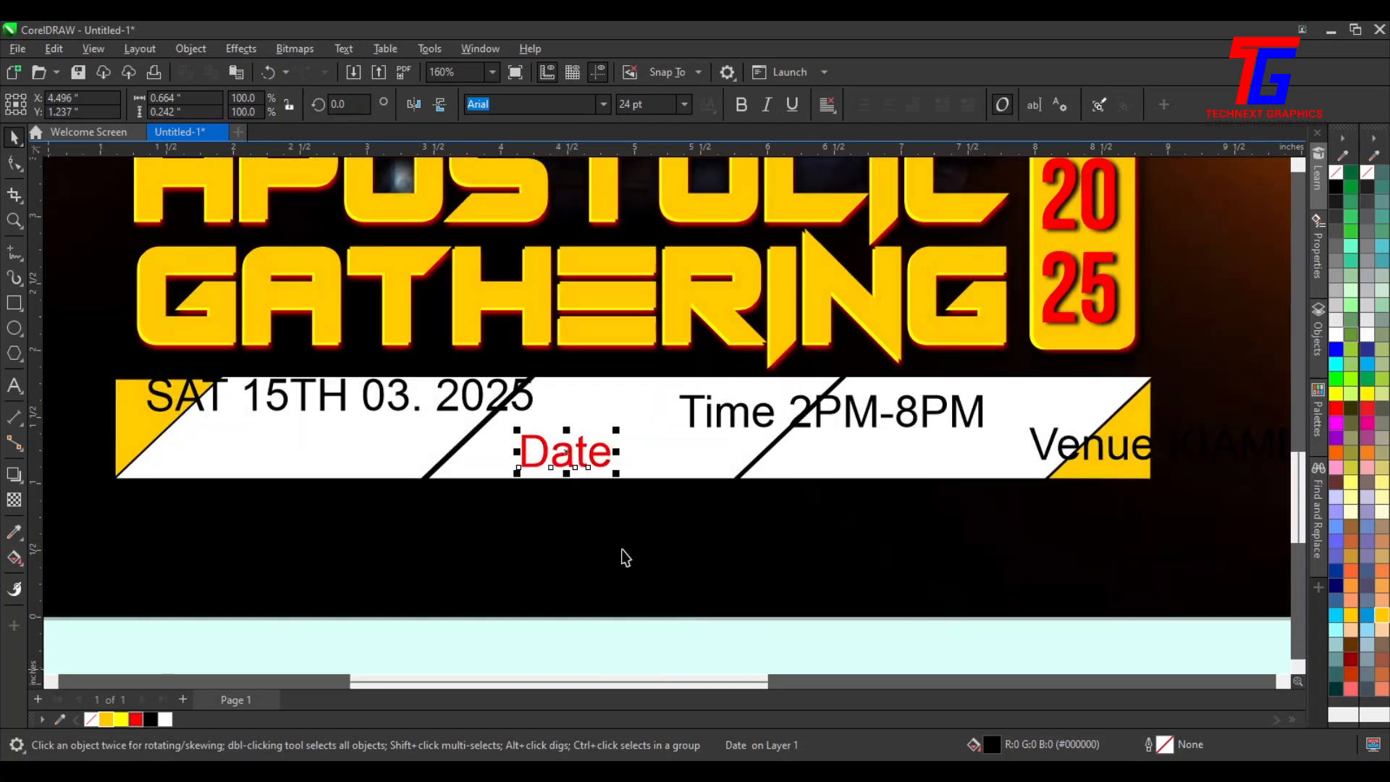
# Set the "Date" label's font to Autograf and move it above the date line
pyautogui.click(604, 105)
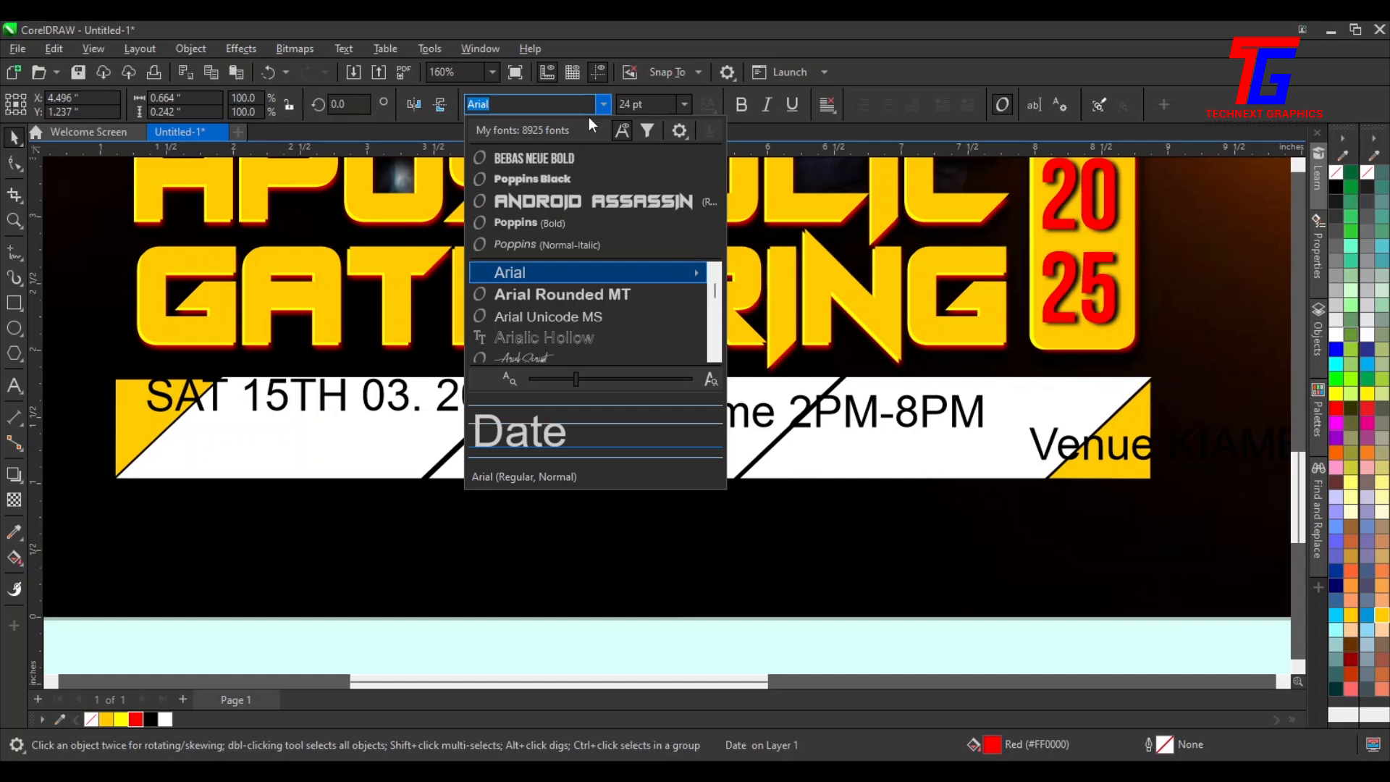
pyautogui.write('auto')
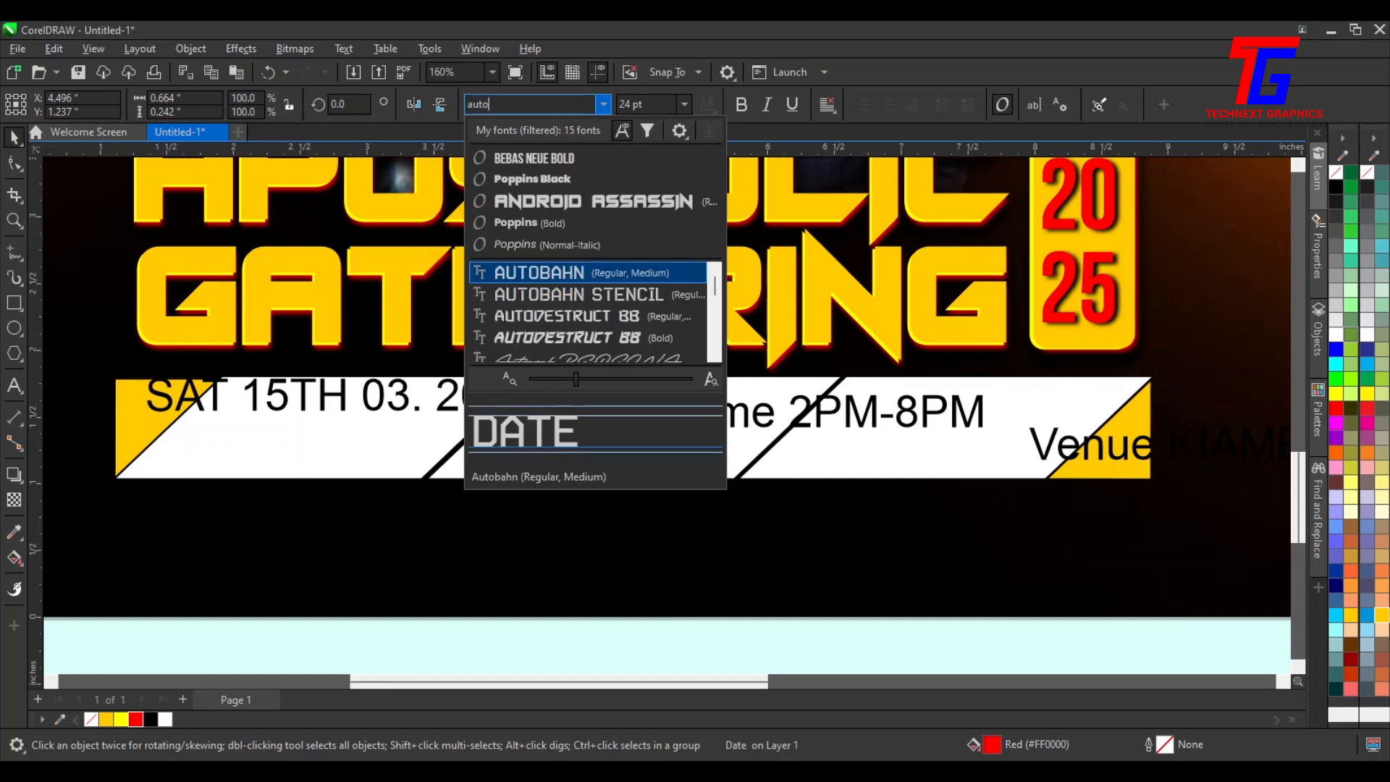
pyautogui.write('gr')
pyautogui.press('Escape')
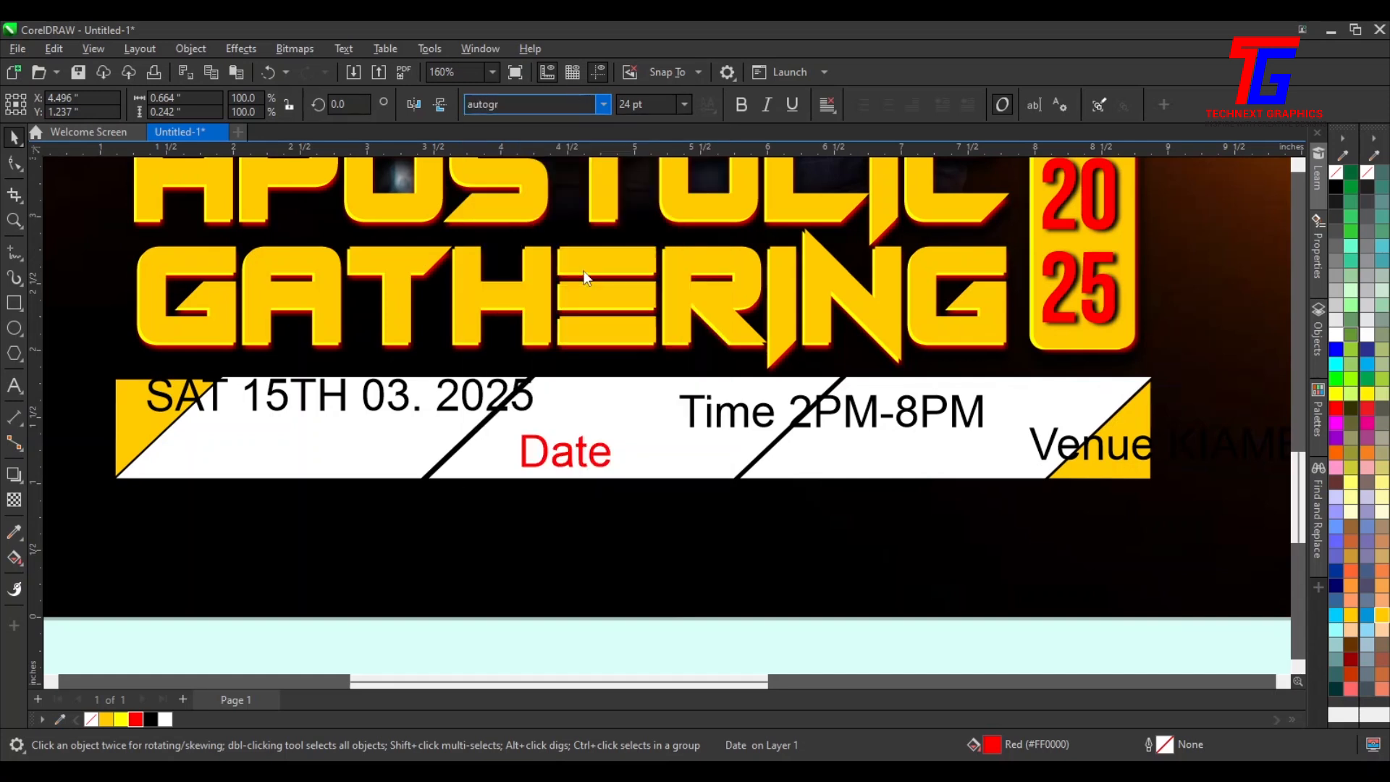
pyautogui.press('Return')
pyautogui.moveTo(594, 461); pyautogui.dragTo(648, 377)
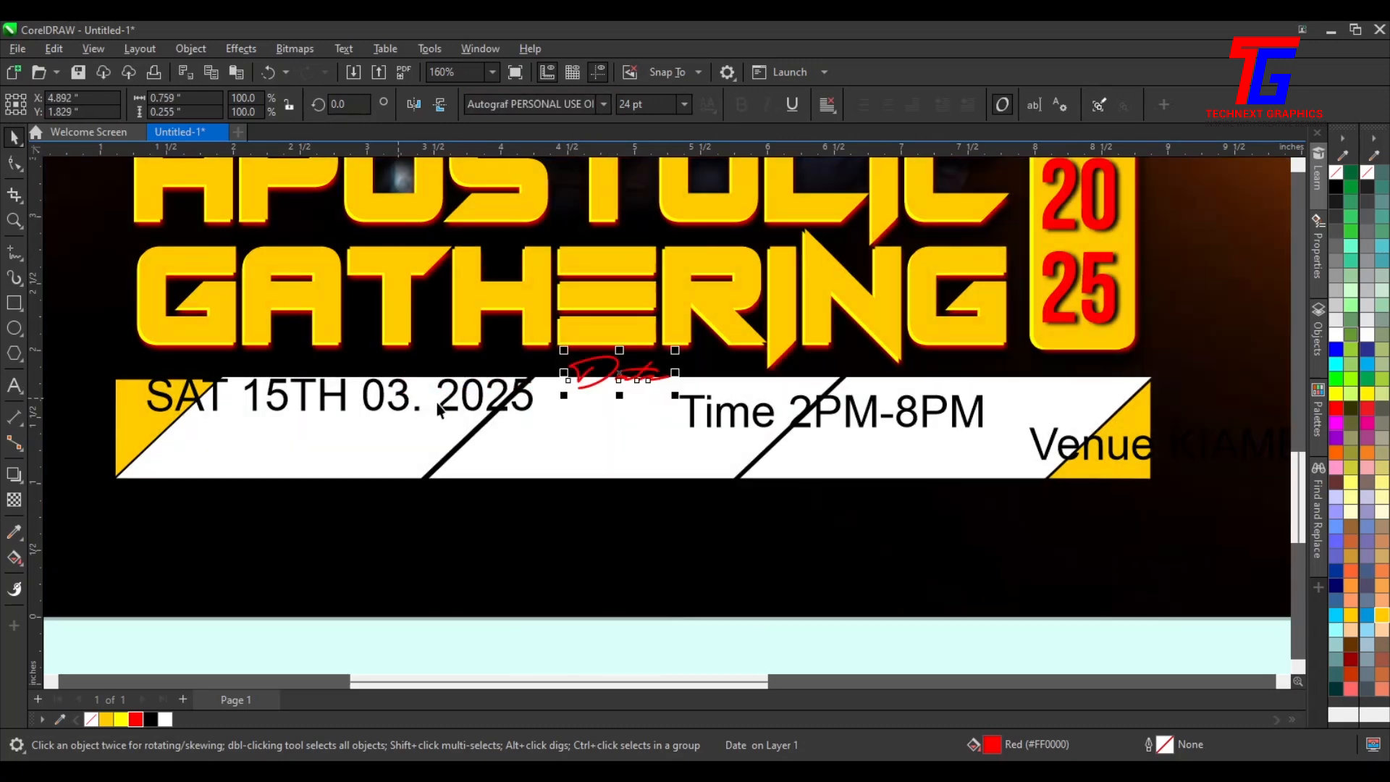
# Position the date and its label in the strip's first section, breaking the date onto two lines after 15TH
pyautogui.moveTo(461, 404); pyautogui.dragTo(570, 473)
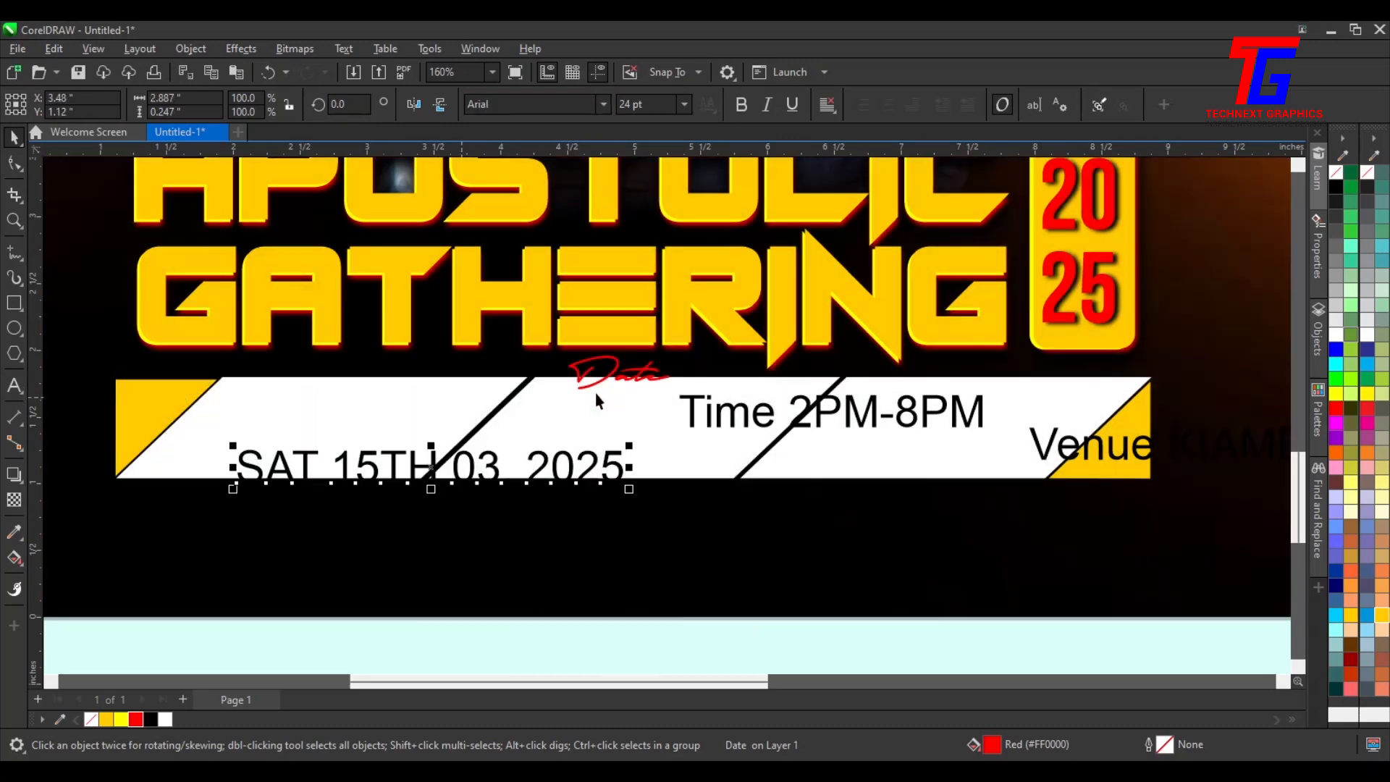
pyautogui.moveTo(557, 385); pyautogui.dragTo(300, 406)
pyautogui.click(412, 467)
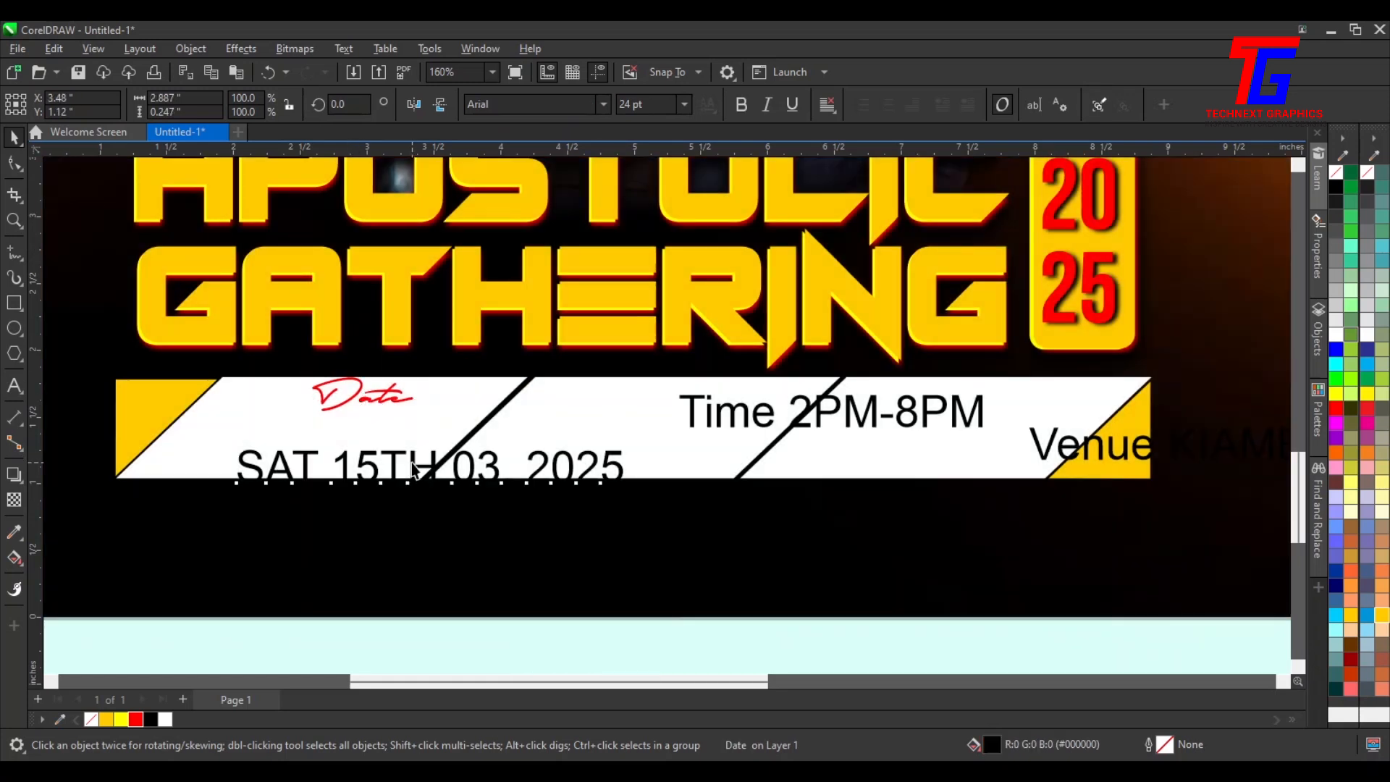
pyautogui.doubleClick(461, 463)
pyautogui.press('Return')
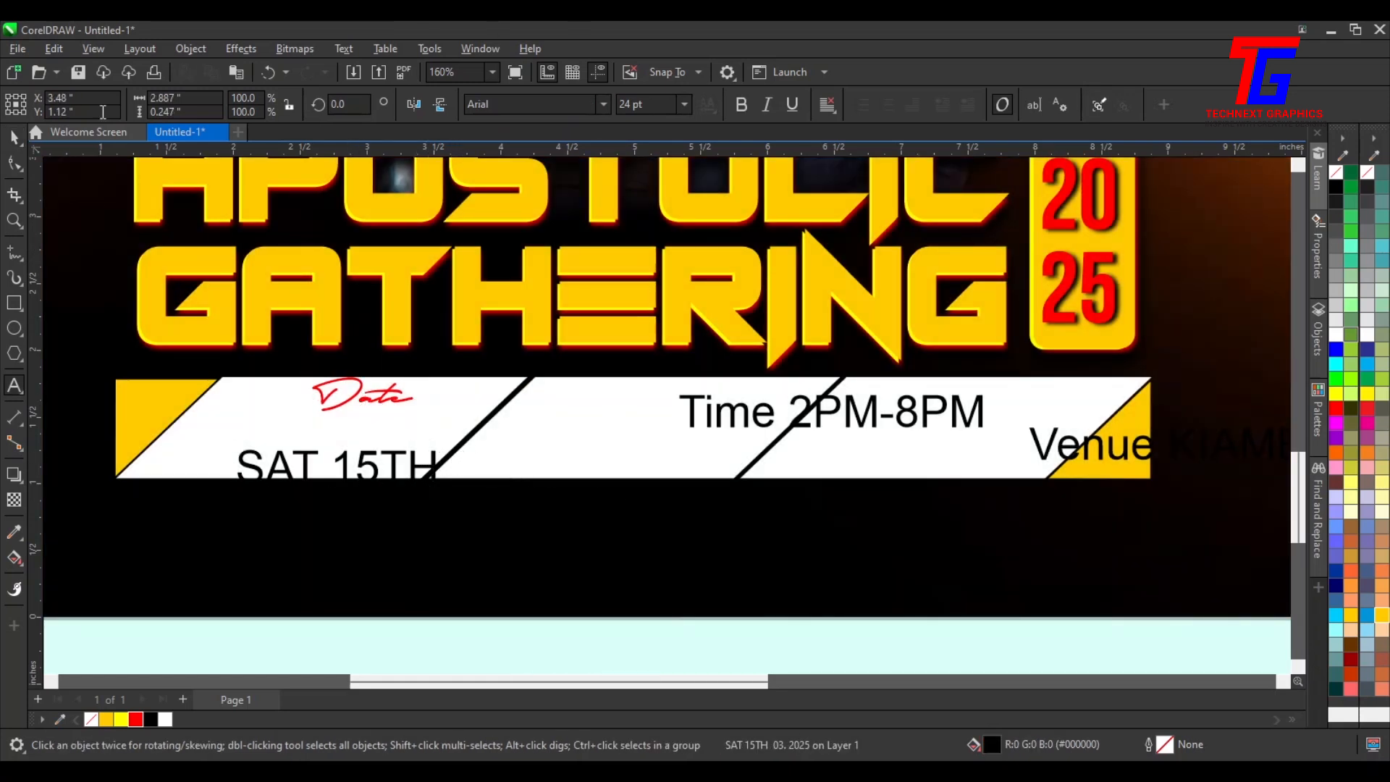
# Set the date text's font to Android Assassin and scale it down beneath the label
pyautogui.click(11, 135)
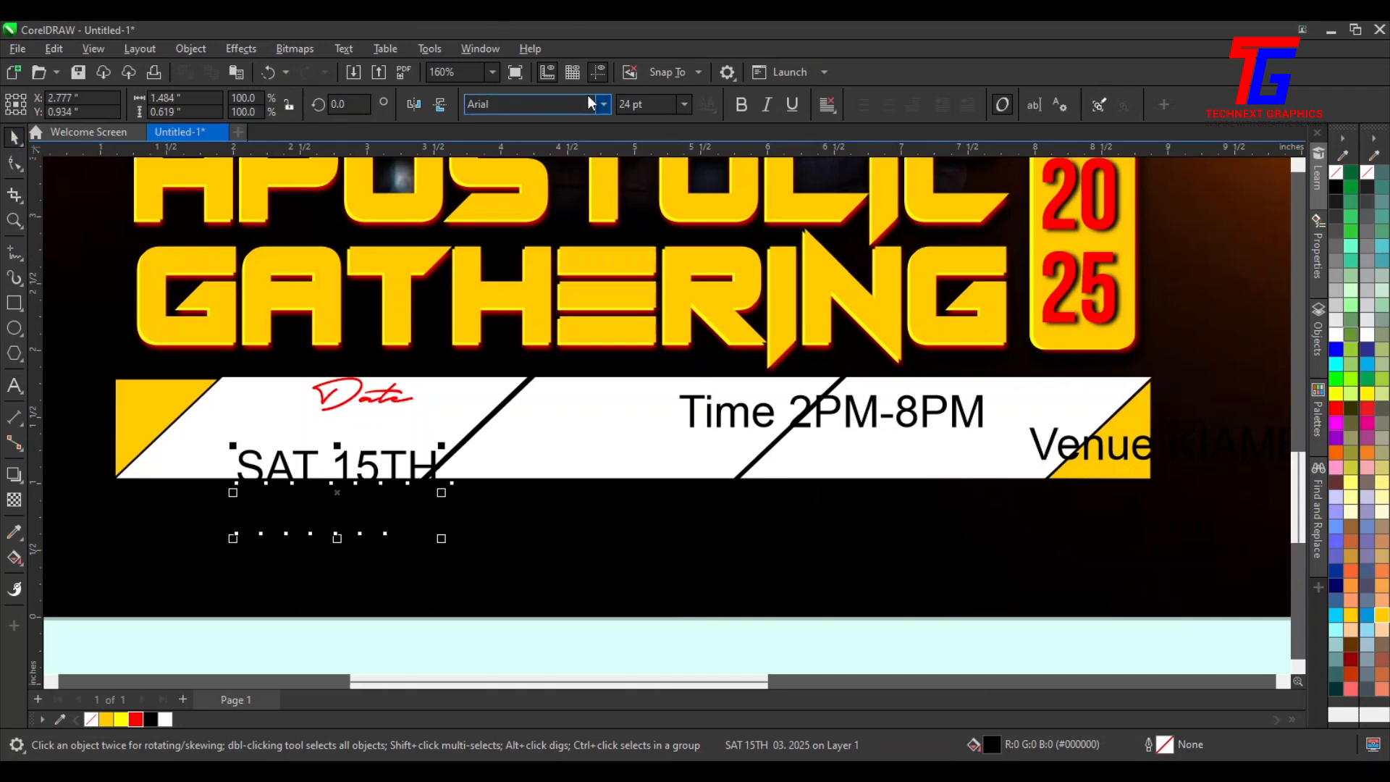
pyautogui.click(604, 105)
pyautogui.click(550, 221)
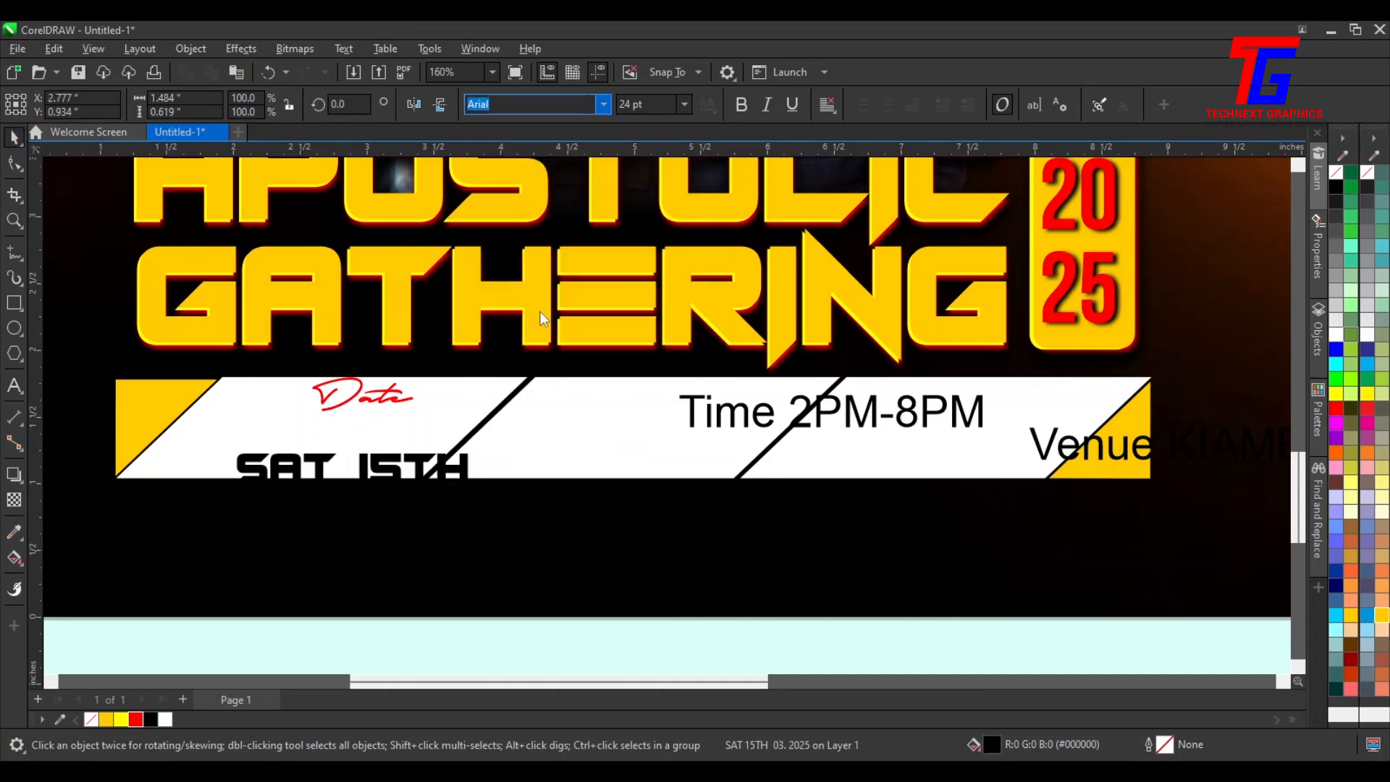
pyautogui.moveTo(436, 471); pyautogui.dragTo(414, 432)
pyautogui.moveTo(457, 499); pyautogui.dragTo(357, 470)
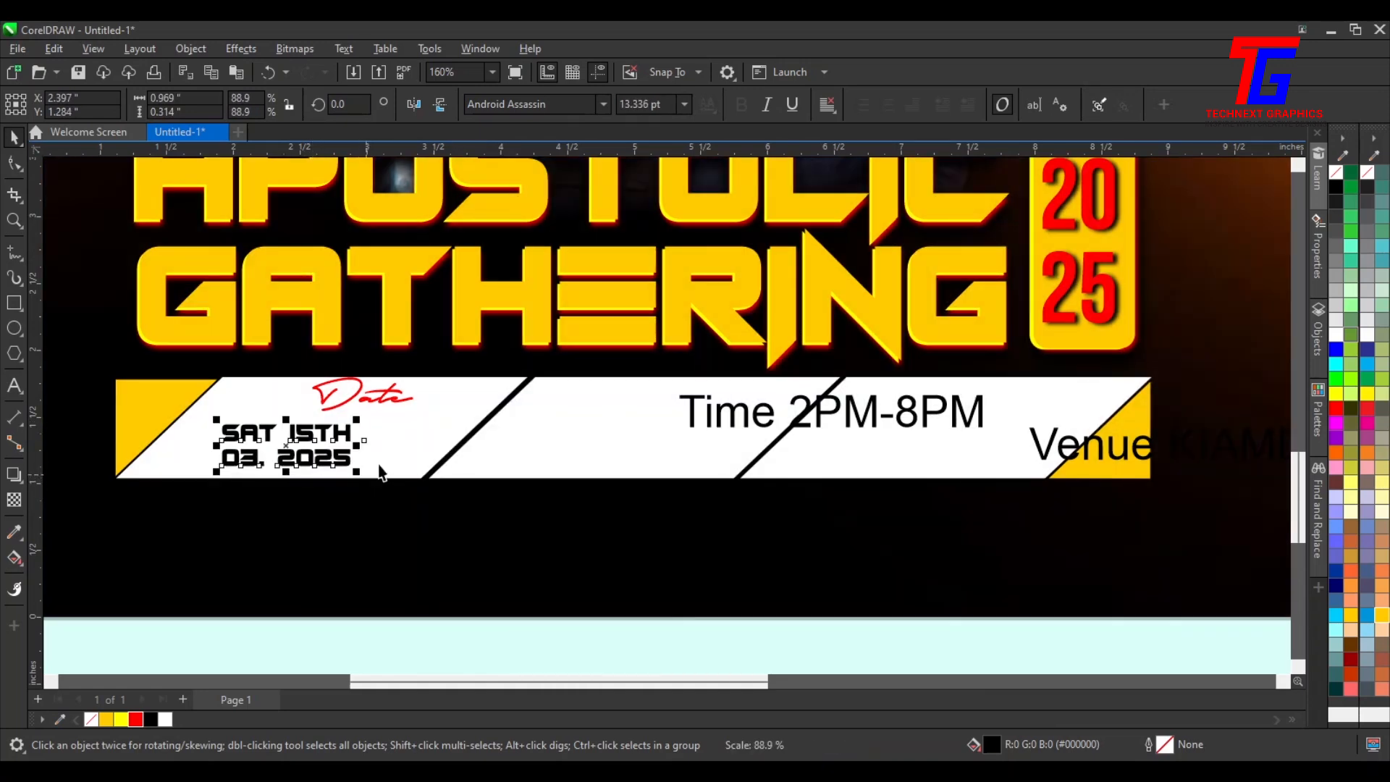
# Centre the date text horizontally on the strip's first section
pyautogui.keyDown('shift'); pyautogui.click(404, 456); pyautogui.keyUp('shift')
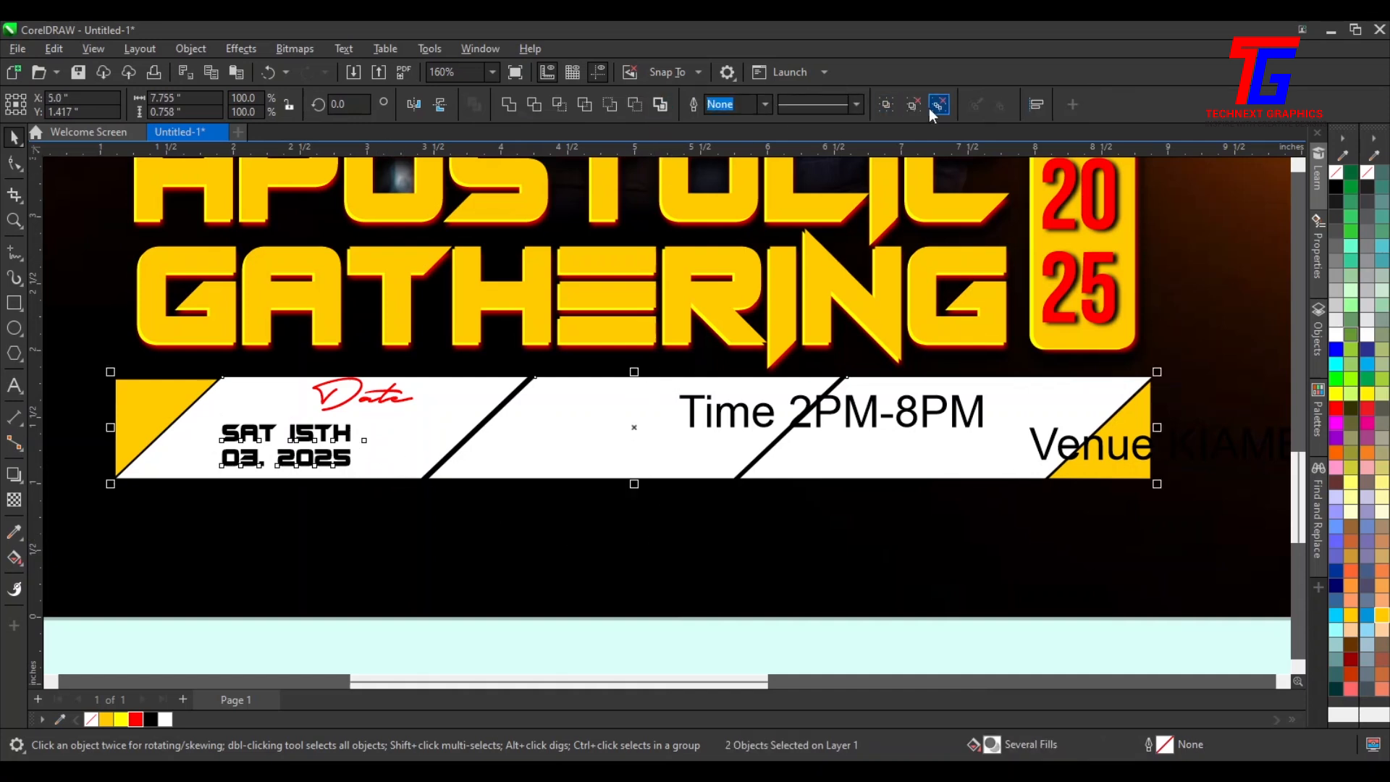
pyautogui.click(355, 485)
pyautogui.click(342, 455)
pyautogui.keyDown('shift'); pyautogui.click(409, 425); pyautogui.keyUp('shift')
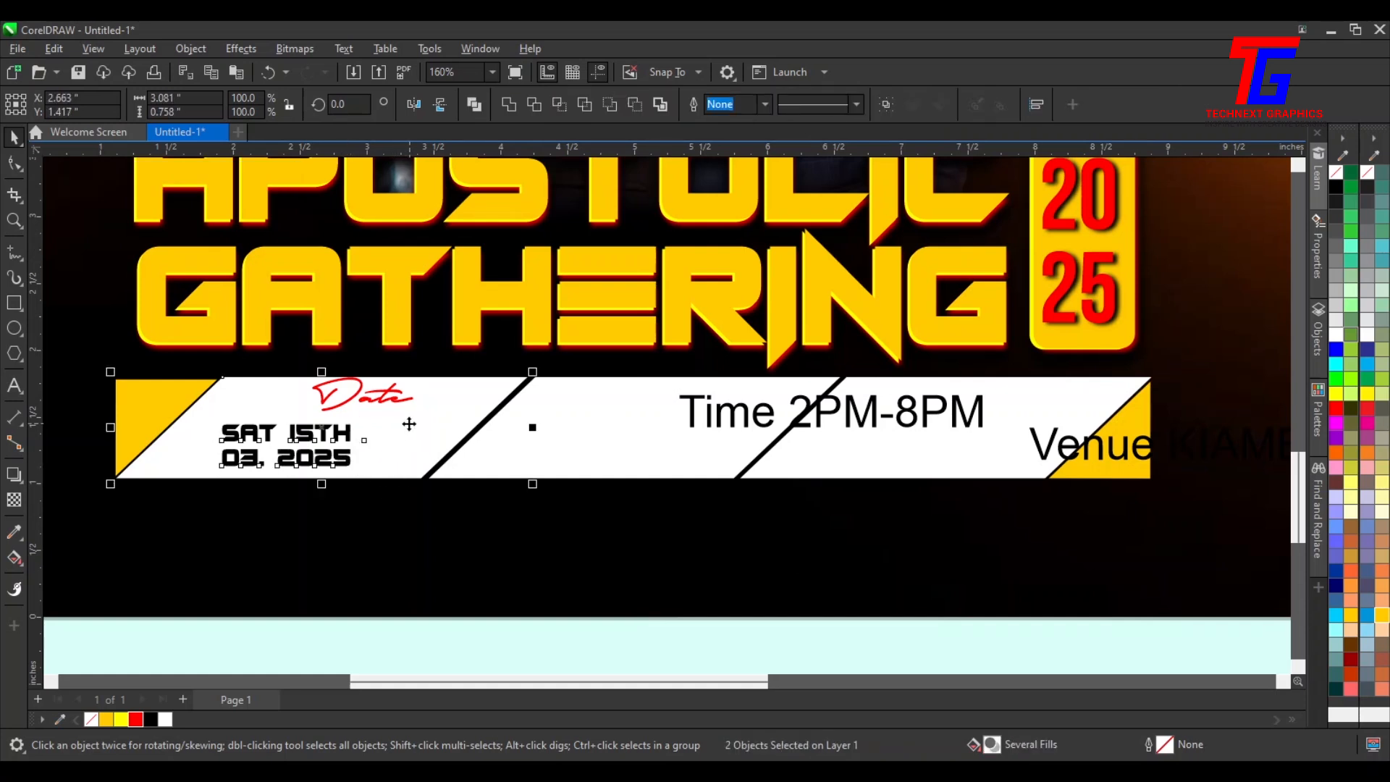
pyautogui.press('x')
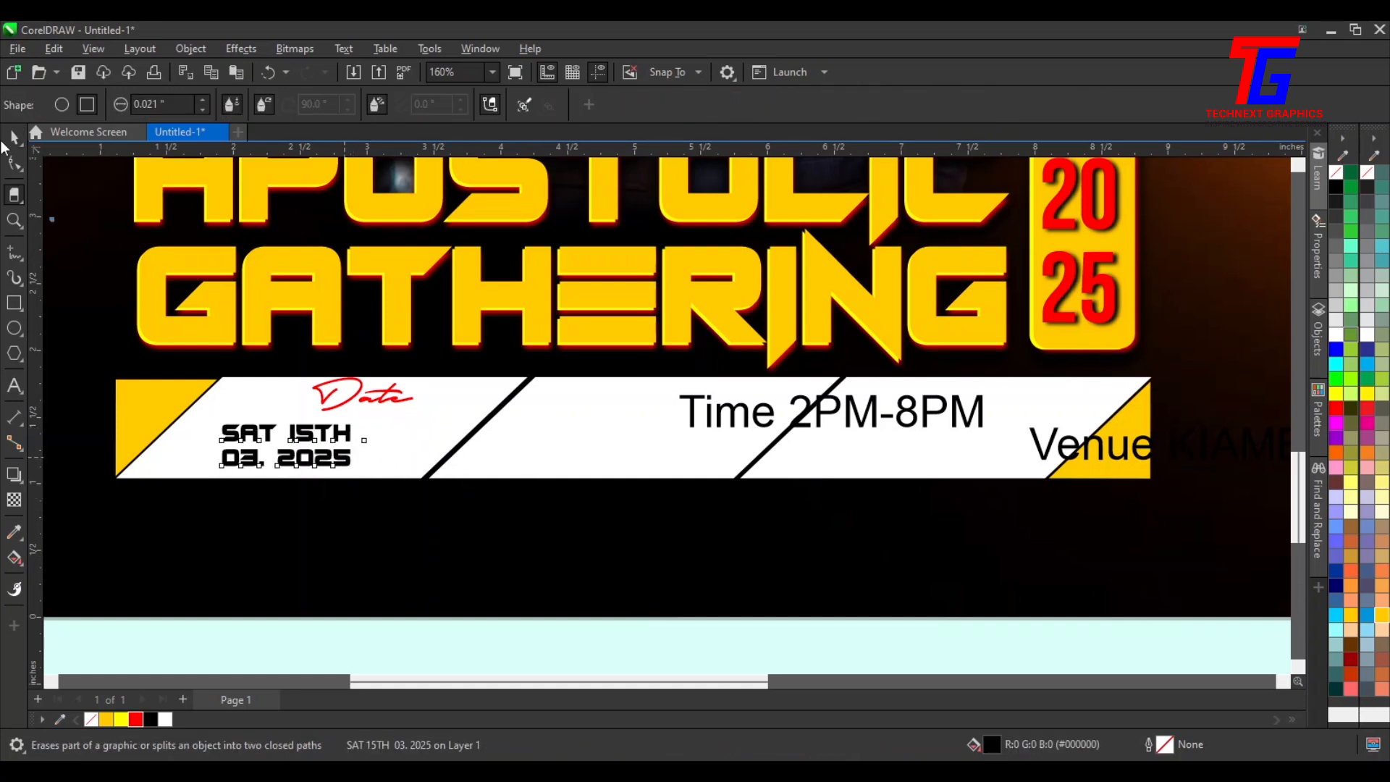
pyautogui.press('space')
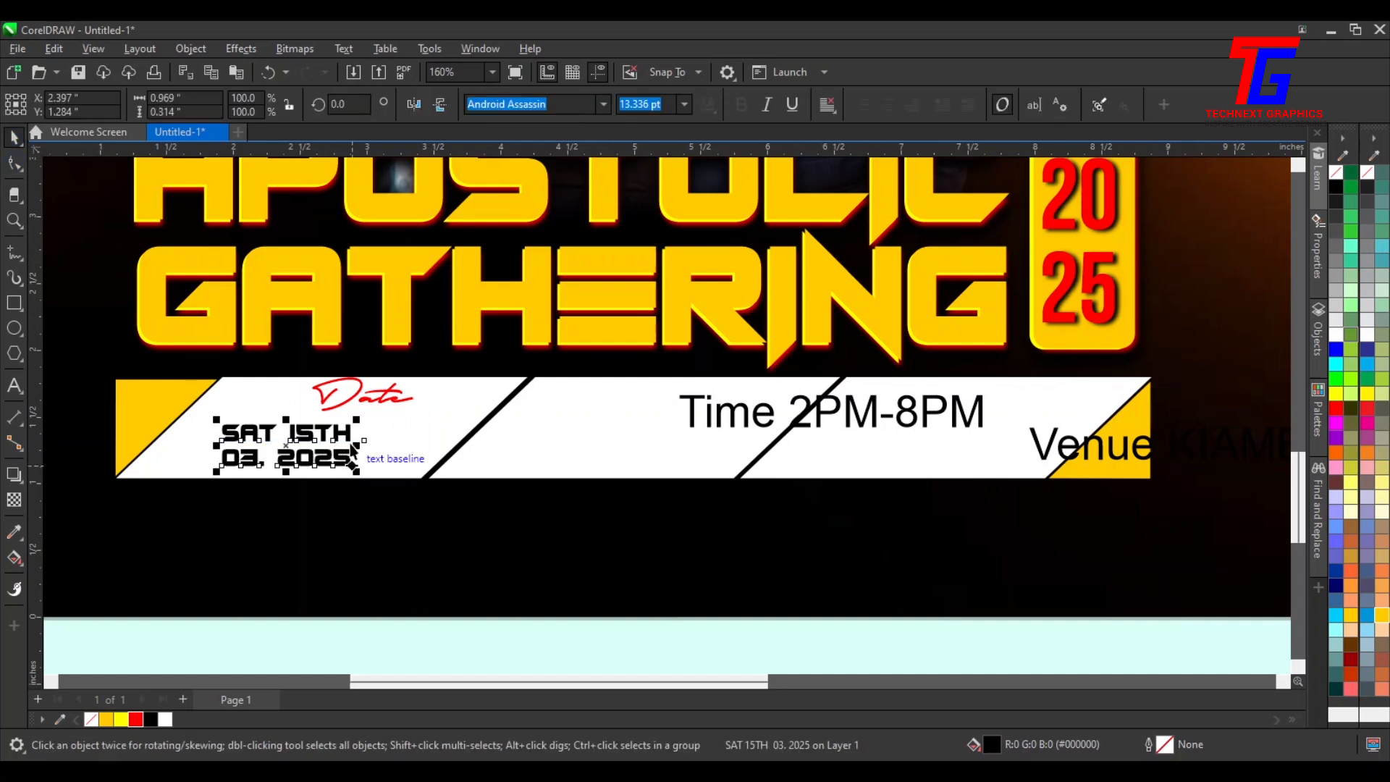
pyautogui.keyDown('shift'); pyautogui.click(451, 413); pyautogui.keyUp('shift')
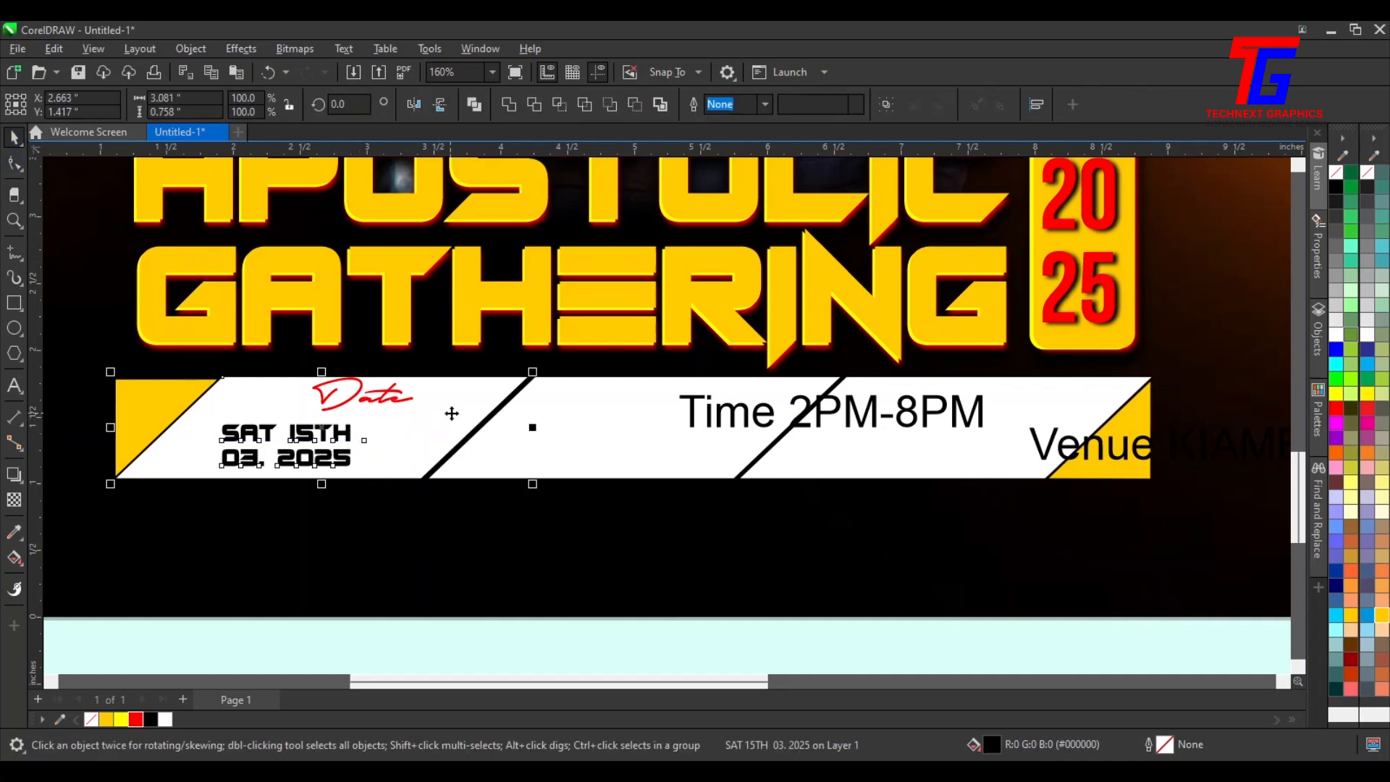
pyautogui.press('c')
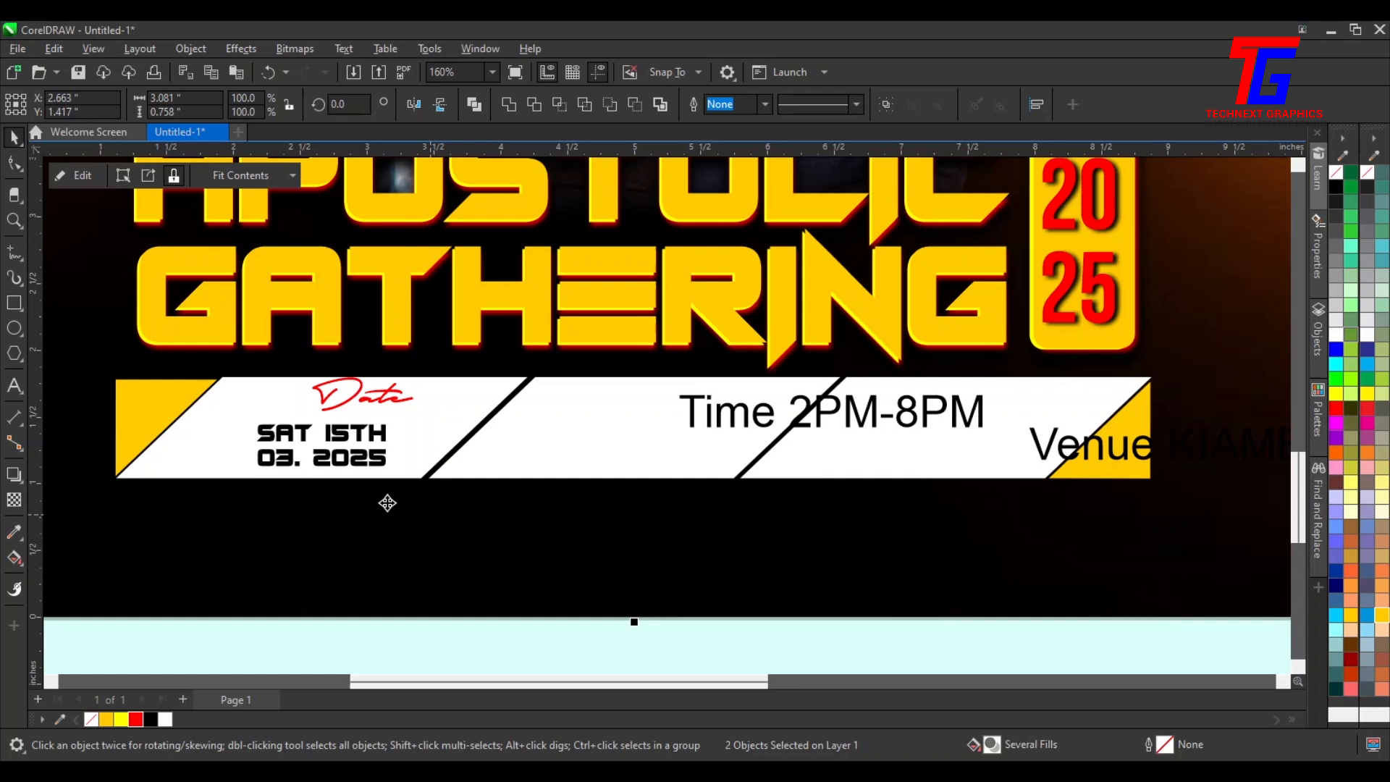
# Enlarge the date text and tighten the spacing between its two lines
pyautogui.click(362, 476)
pyautogui.click(280, 440)
pyautogui.moveTo(251, 418); pyautogui.dragTo(215, 409)
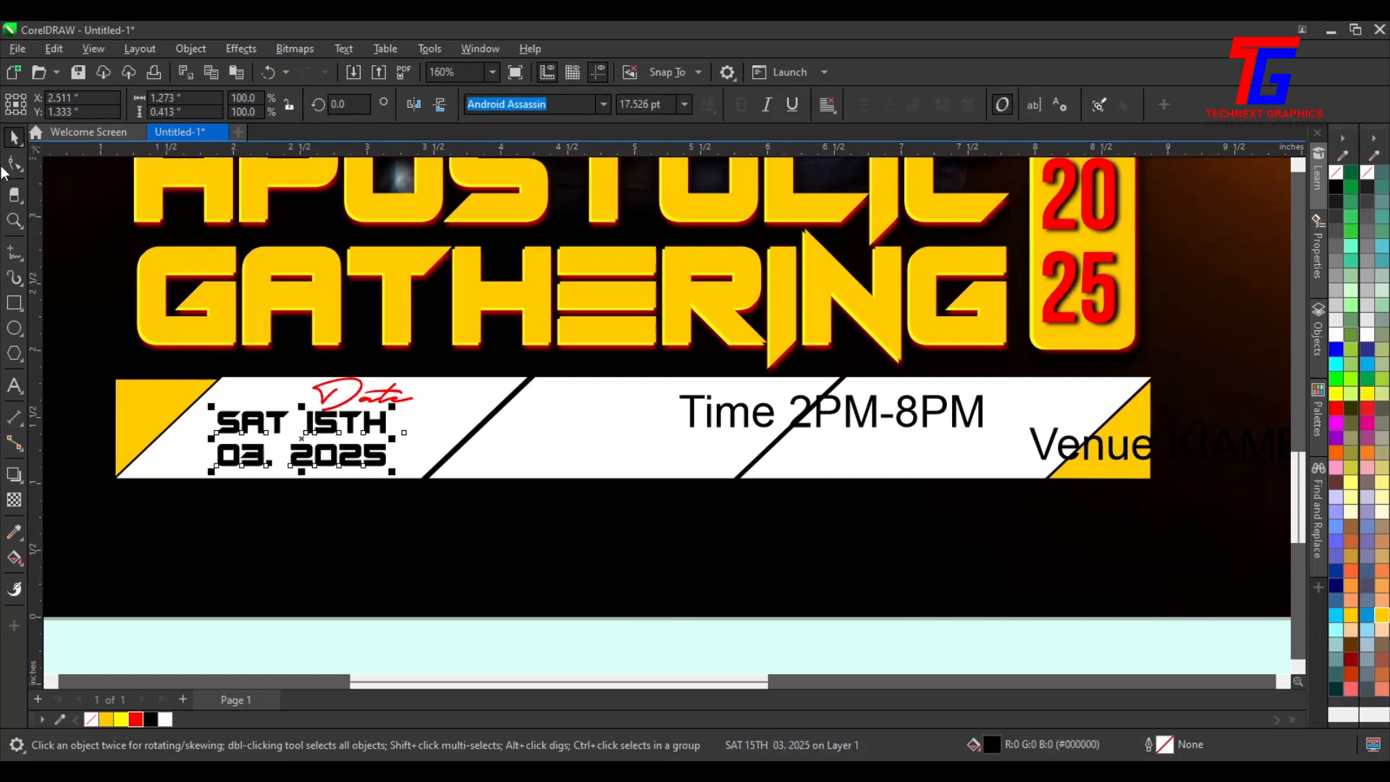
pyautogui.click(14, 164)
pyautogui.moveTo(210, 472); pyautogui.dragTo(209, 463)
pyautogui.click(15, 139)
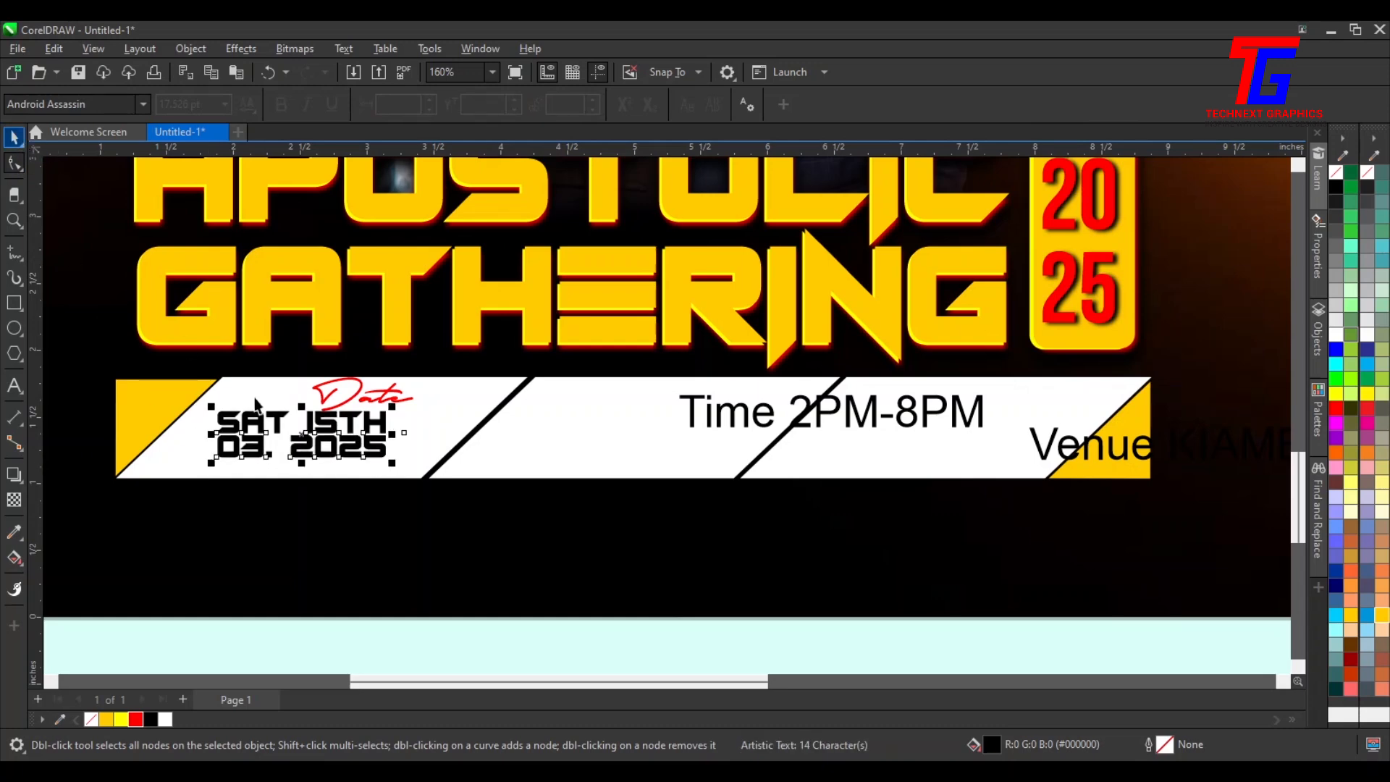
# Tighten the date text's letter spacing and move the red Date label down just above it
pyautogui.moveTo(312, 424); pyautogui.dragTo(274, 426)
pyautogui.click(323, 417)
pyautogui.moveTo(369, 420); pyautogui.dragTo(321, 397)
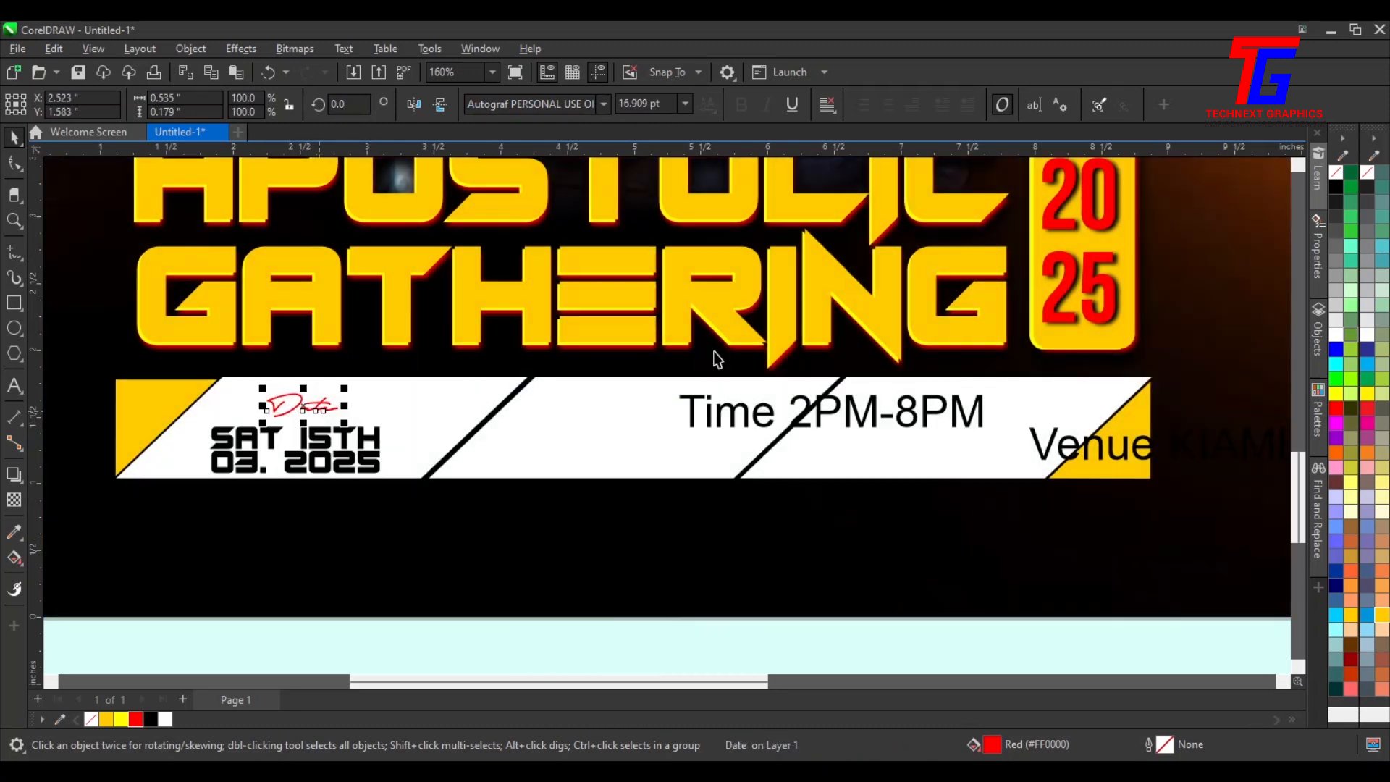
# Remove the empty lines before the MORE INFORMATION contact text on the desktop
pyautogui.click(773, 429)
pyautogui.moveTo(636, 419); pyautogui.dragTo(506, 417)
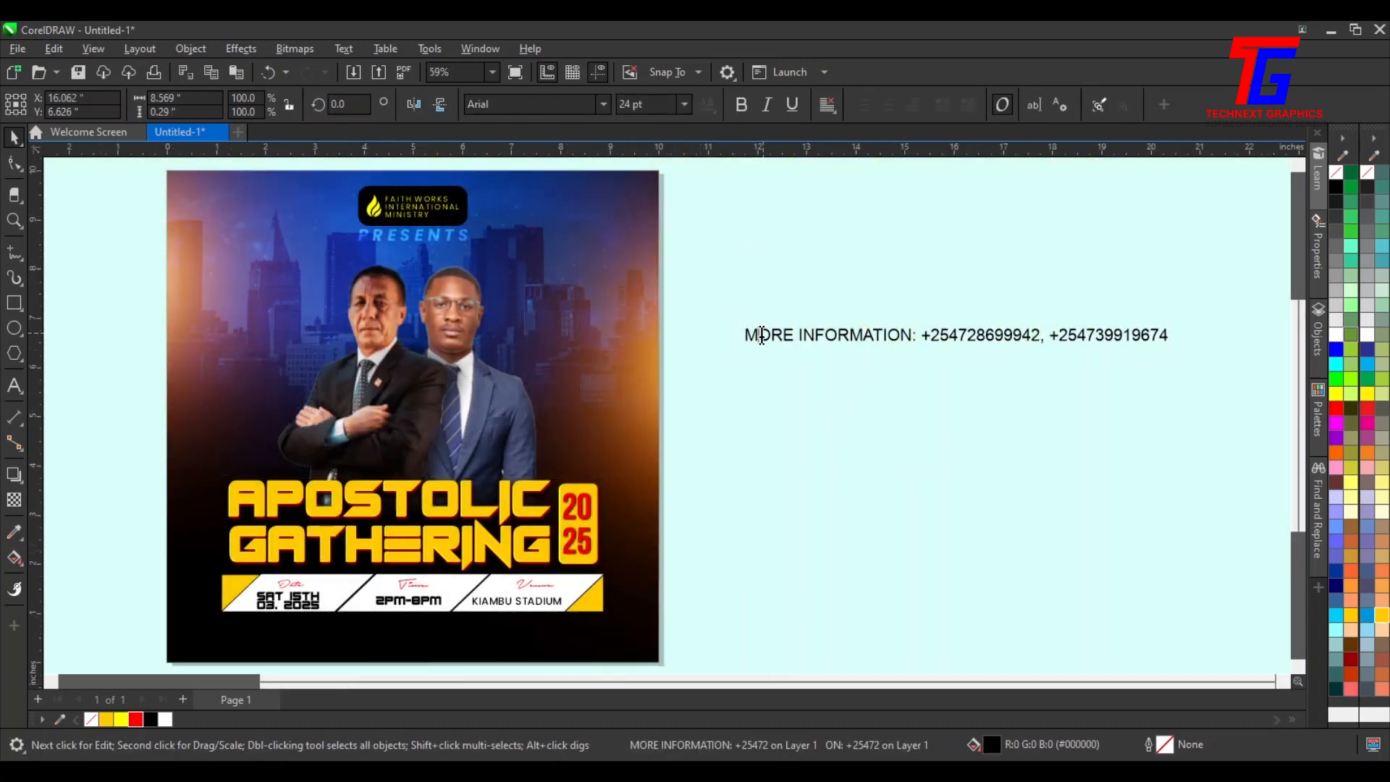
pyautogui.doubleClick(755, 337)
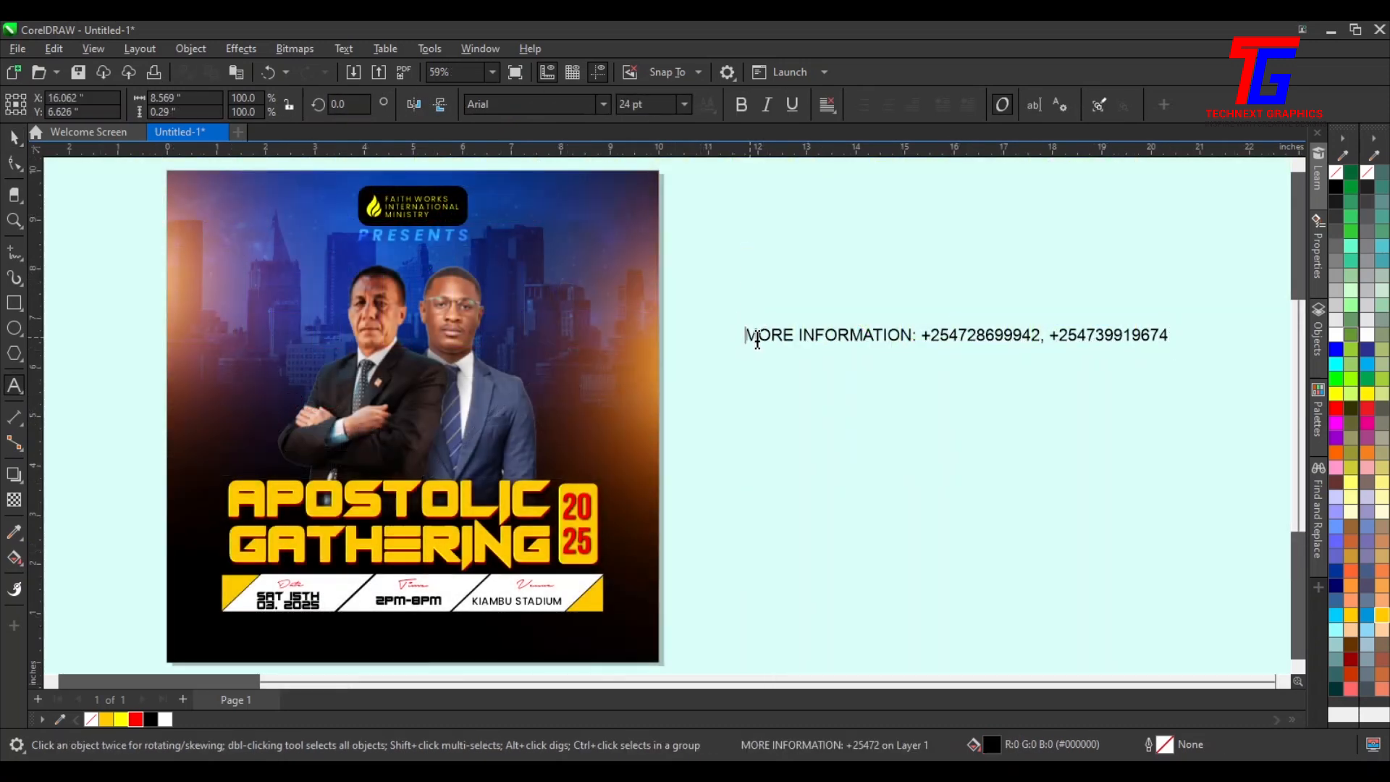
pyautogui.press('BackSpace')
pyautogui.press('BackSpace')
pyautogui.press('BackSpace')
pyautogui.press('BackSpace')
pyautogui.press('BackSpace')
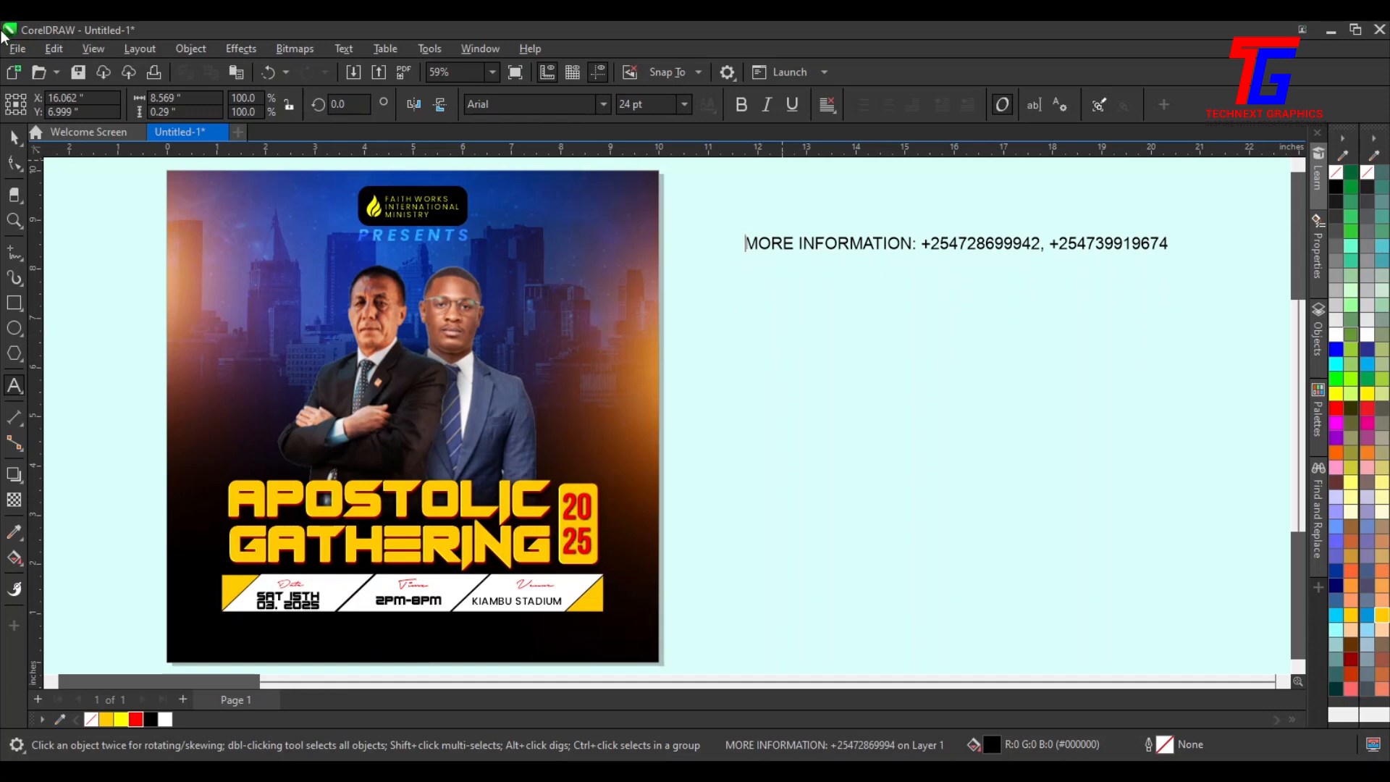
# Format the MORE INFORMATION contact text in white Poppins Medium
pyautogui.click(14, 136)
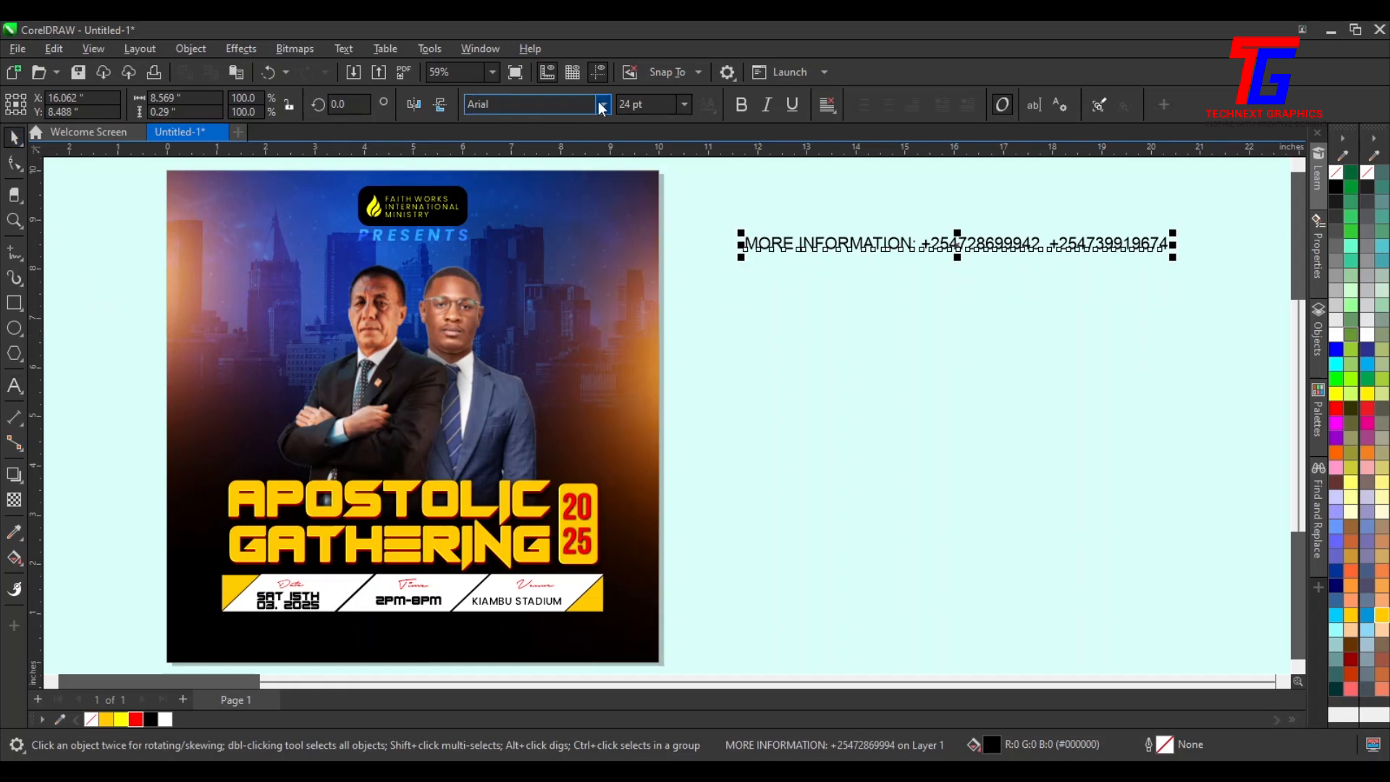
pyautogui.click(602, 105)
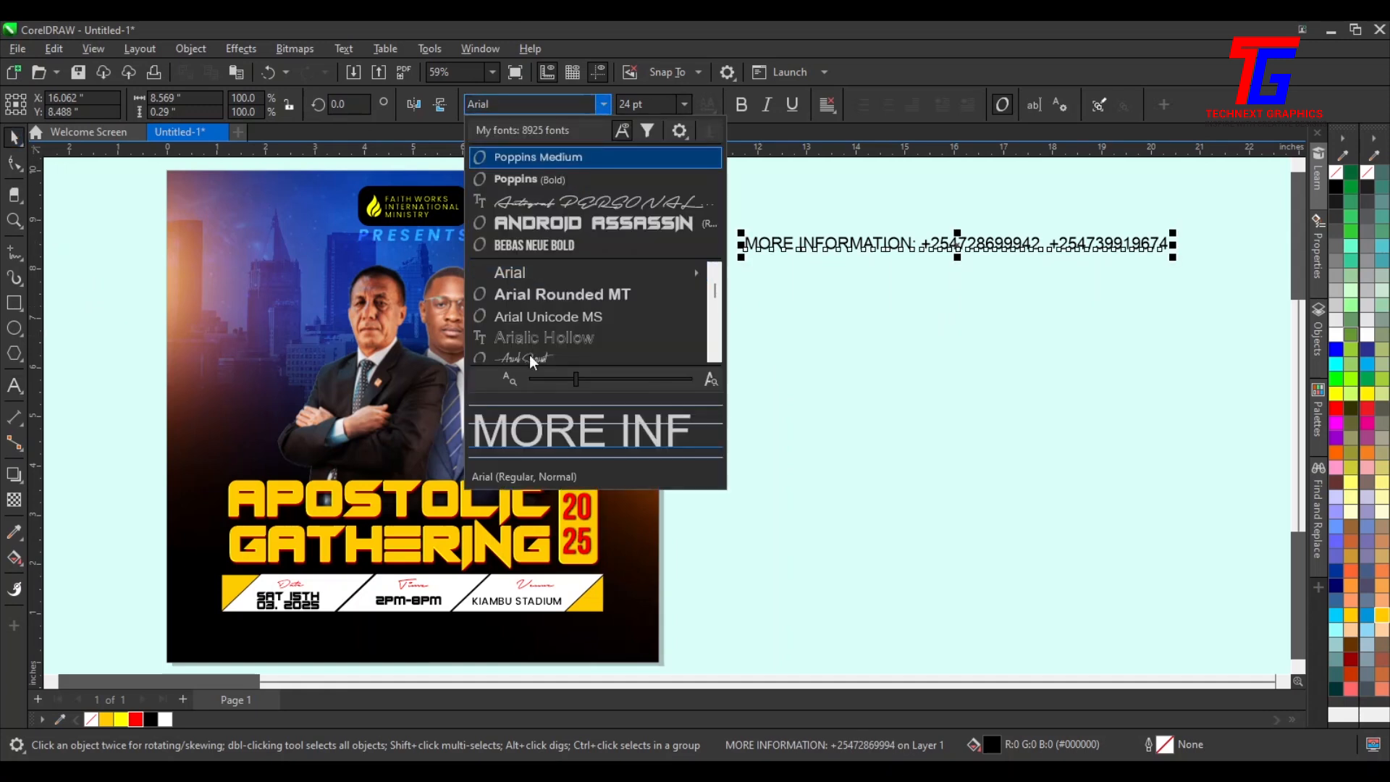
pyautogui.click(584, 159)
pyautogui.click(1336, 335)
# Place the contact text beneath the event details strip and scale it down to about 13 pt
pyautogui.moveTo(901, 244); pyautogui.dragTo(359, 642)
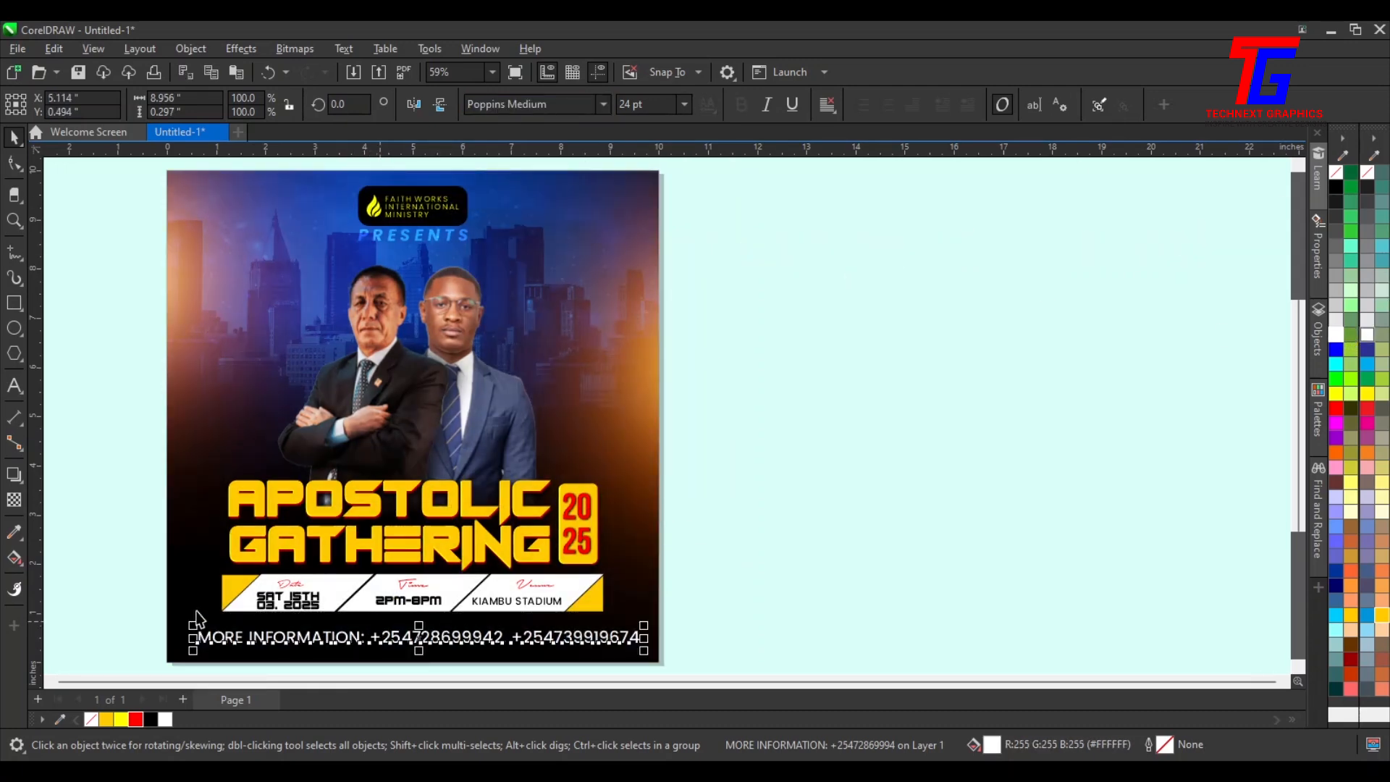
pyautogui.press('z')
pyautogui.moveTo(157, 598); pyautogui.dragTo(620, 588)
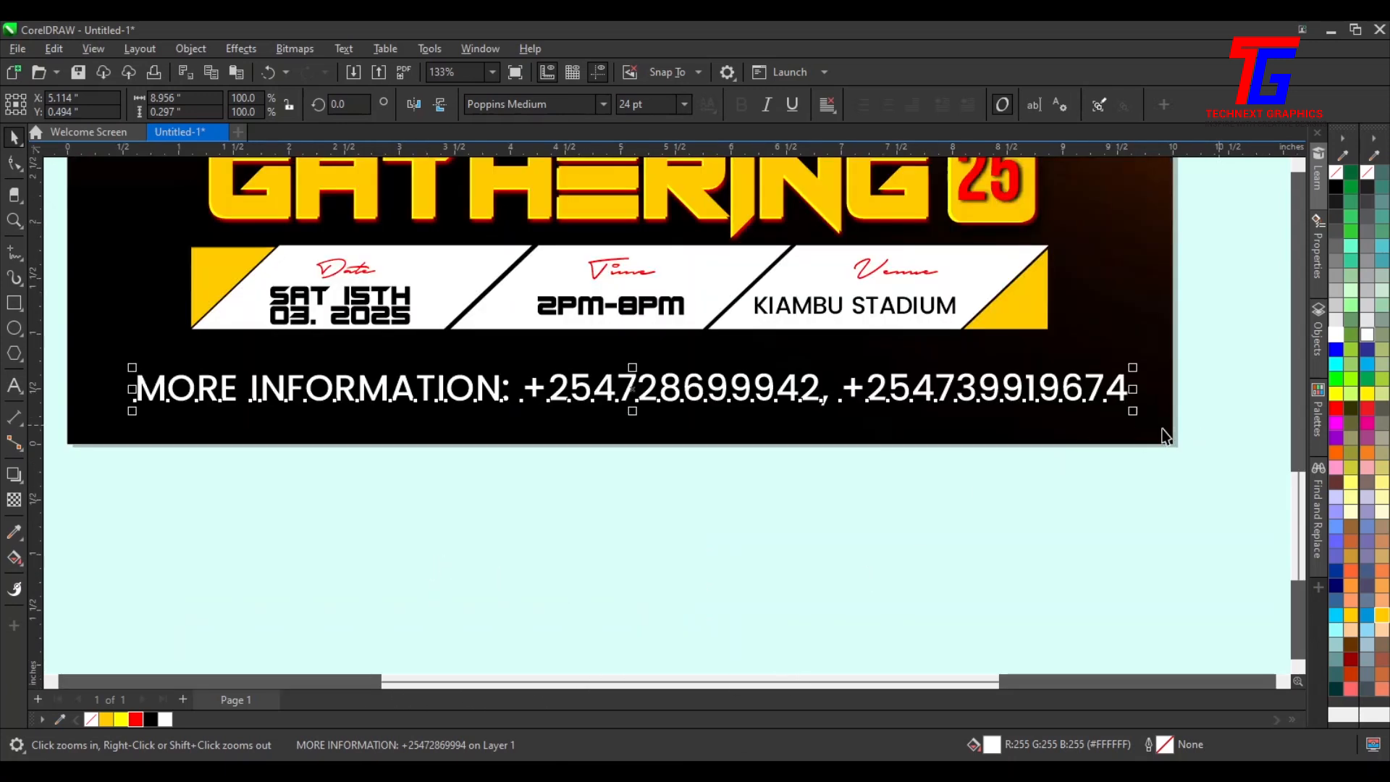
pyautogui.moveTo(1135, 415); pyautogui.dragTo(995, 402)
pyautogui.moveTo(377, 366); pyautogui.dragTo(454, 367)
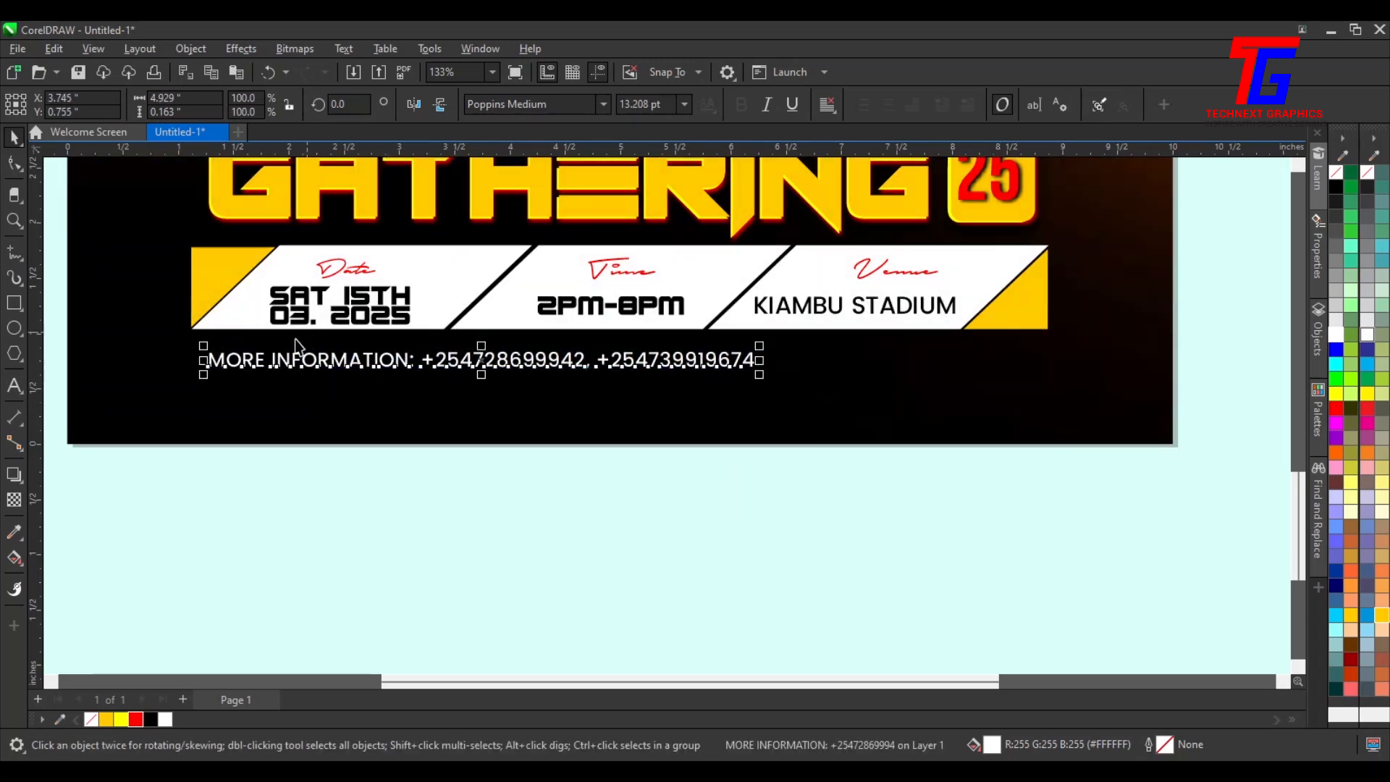
# Align the contact text's left edge with the event details strip
pyautogui.keyDown('shift'); pyautogui.click(212, 279); pyautogui.keyUp('shift')
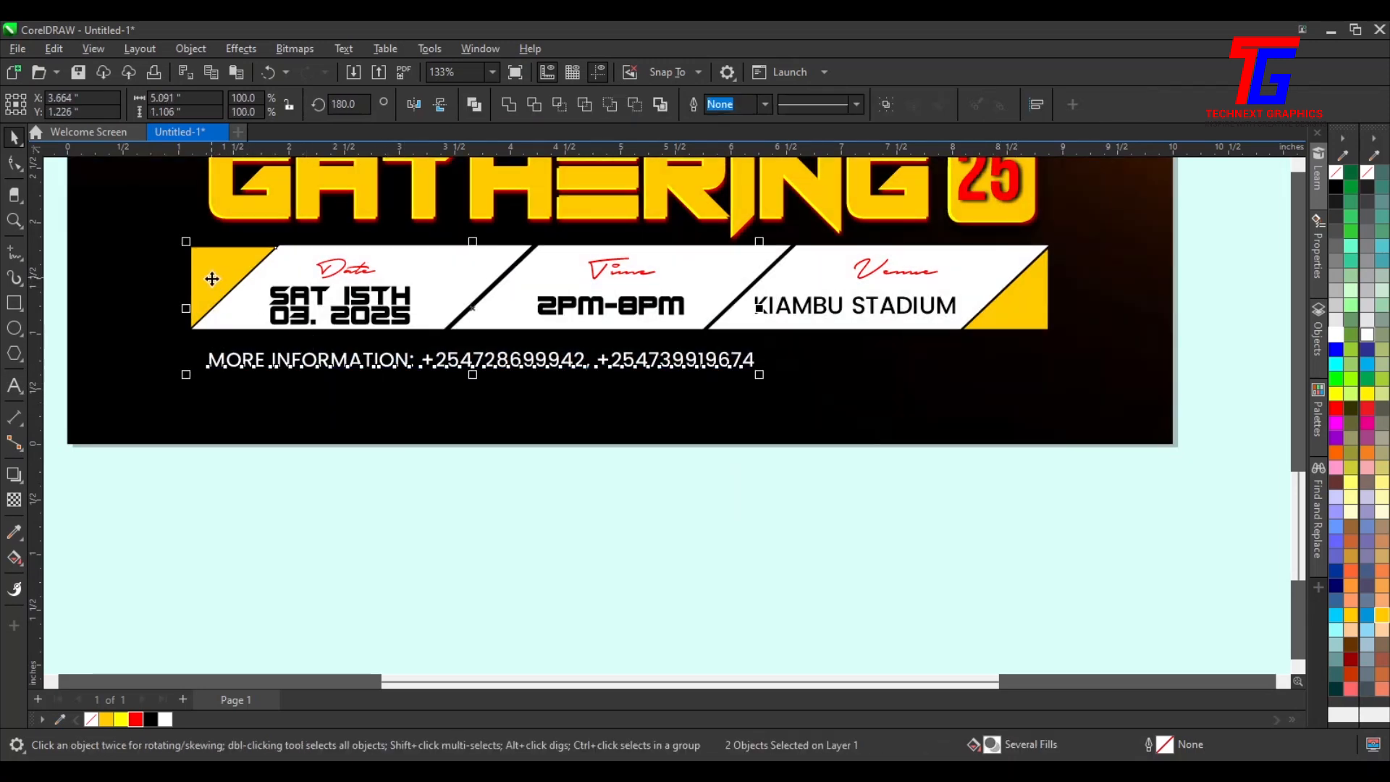
pyautogui.press('l')
pyautogui.click(207, 595)
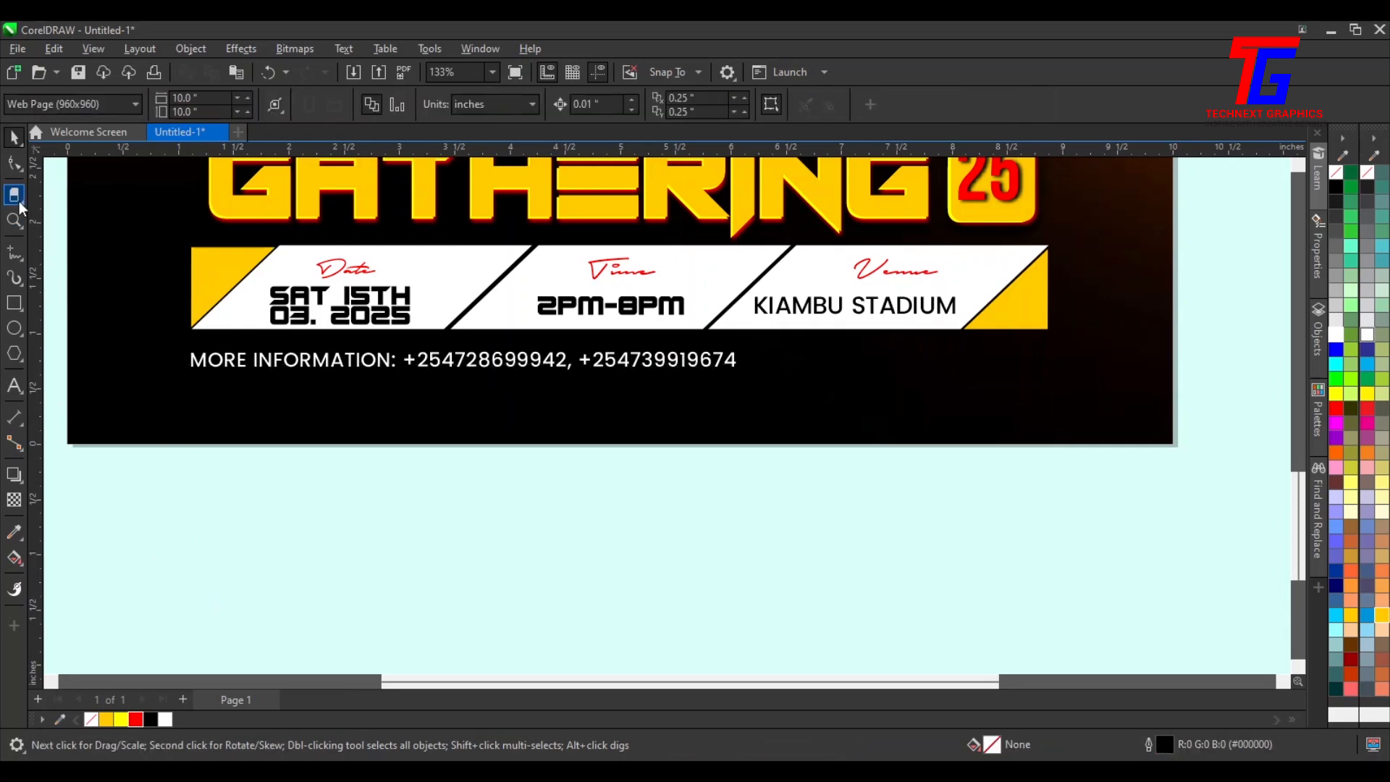
# Spread the contact text's letter spacing across the strip's full width and nudge it up slightly
pyautogui.click(18, 171)
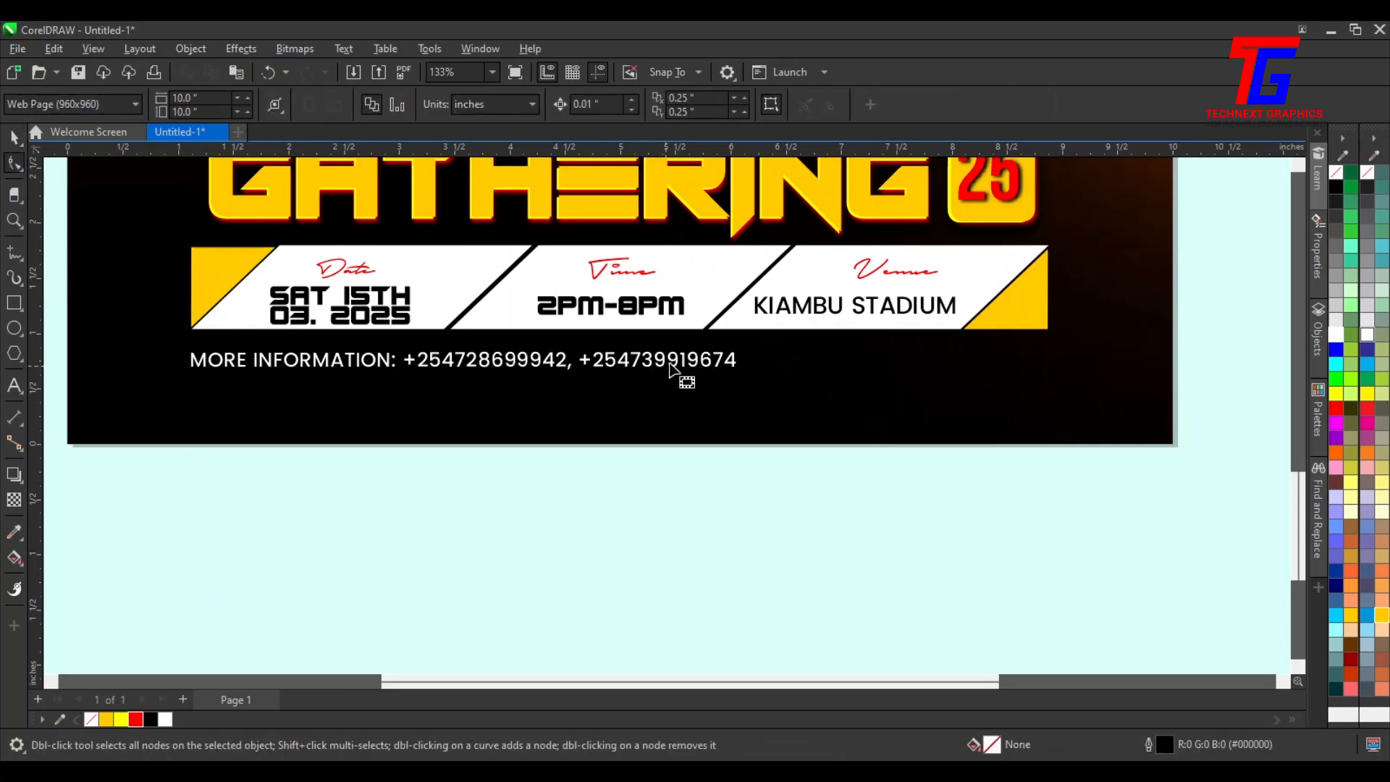
pyautogui.click(722, 370)
pyautogui.moveTo(743, 376); pyautogui.dragTo(1049, 375)
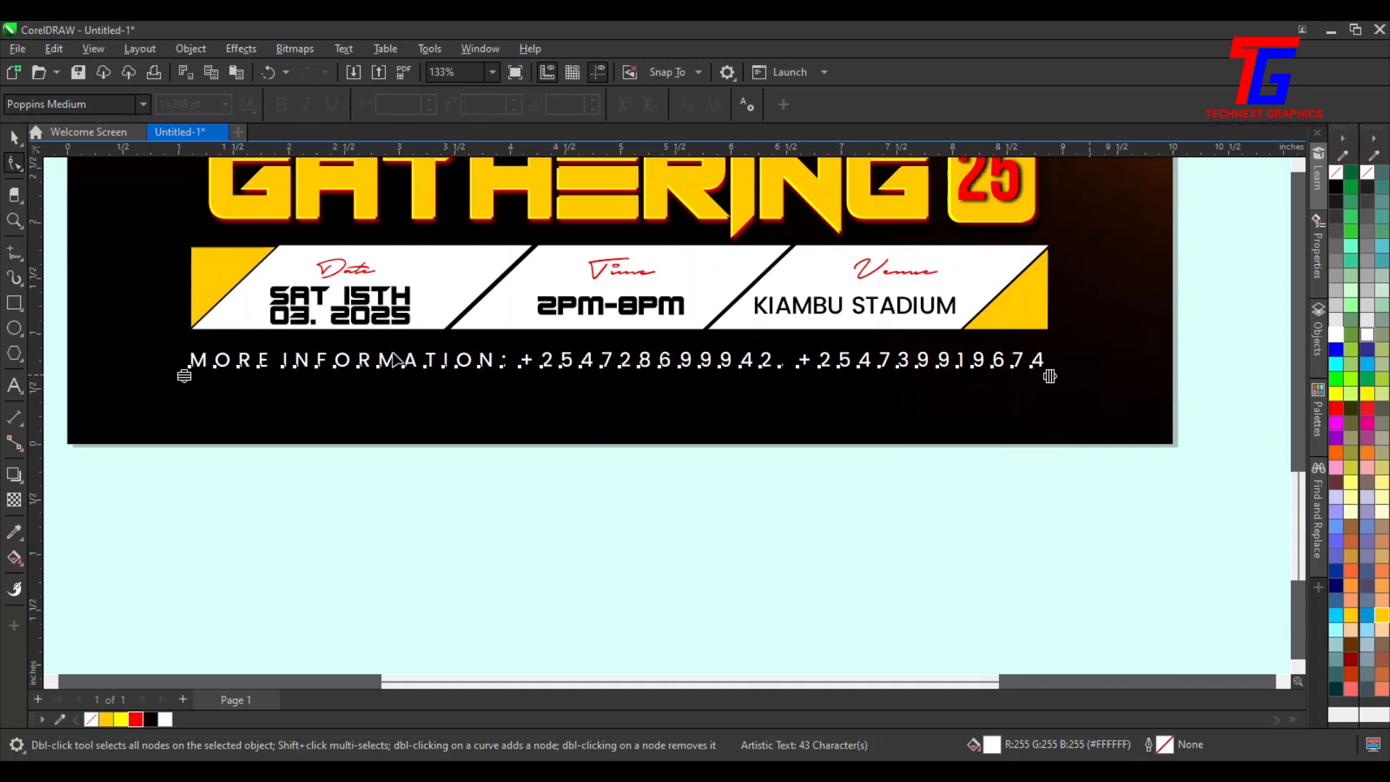
pyautogui.click(15, 137)
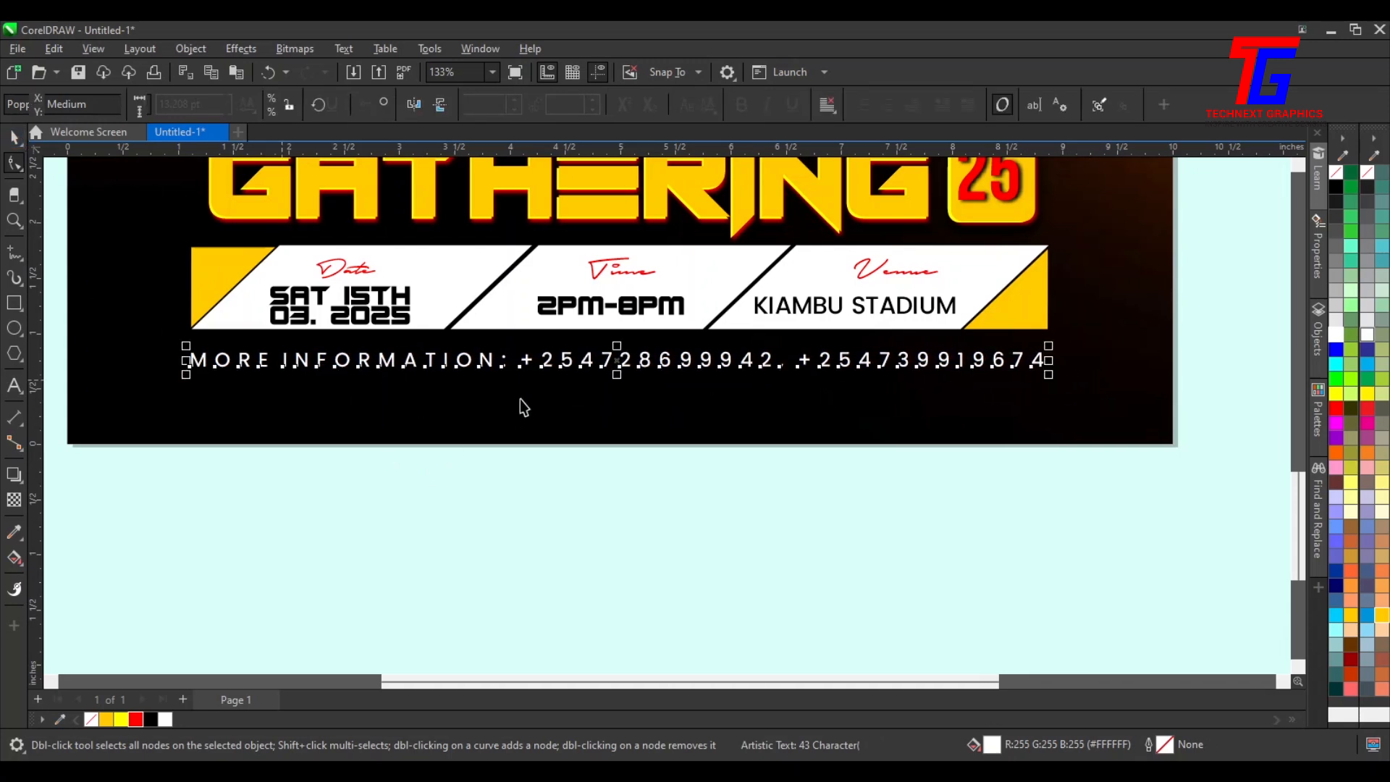
pyautogui.press('Up')
pyautogui.press('Up')
pyautogui.press('Up')
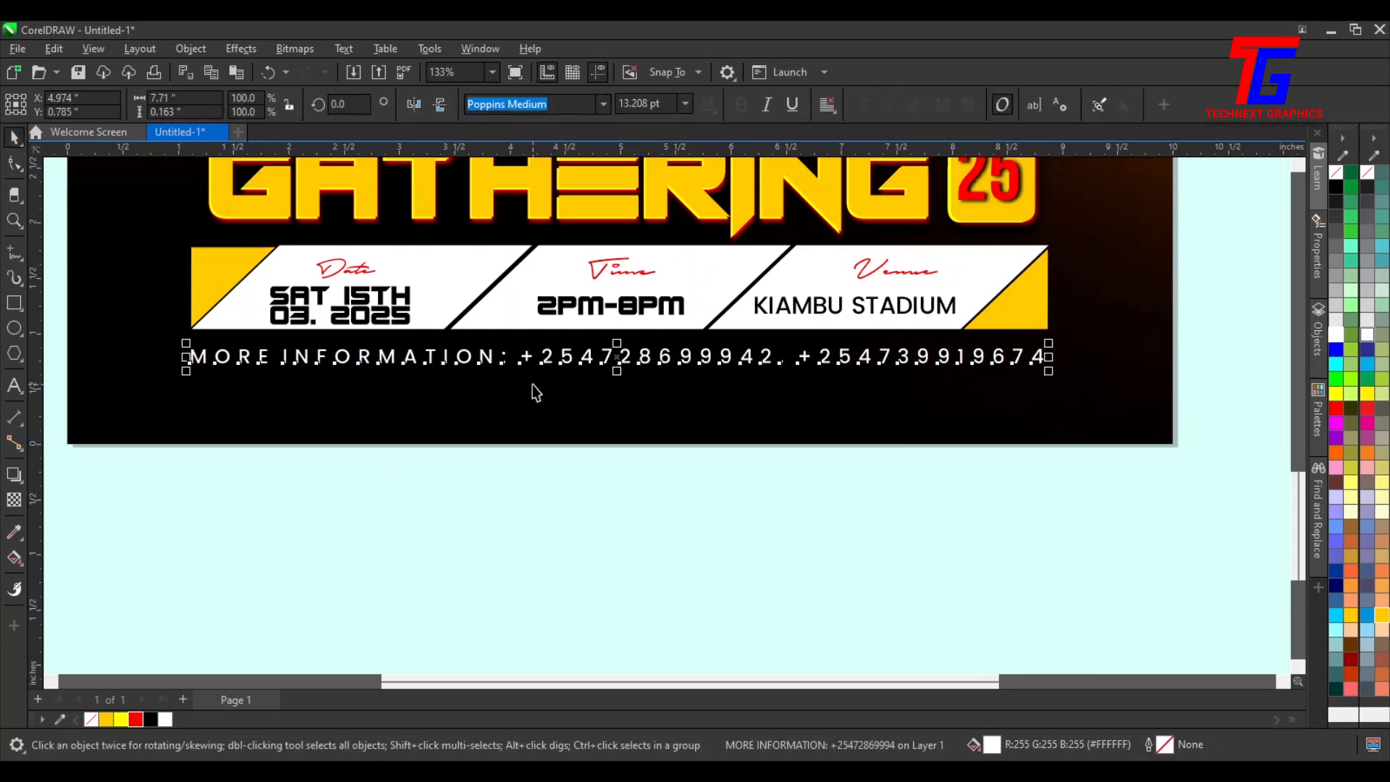
# Select the title, 2025 badge, details strip and contact text together with a marquee
pyautogui.hotkey('shift', 'F4')
pyautogui.click(994, 536)
pyautogui.moveTo(991, 408); pyautogui.dragTo(297, 605)
pyautogui.moveTo(422, 611); pyautogui.dragTo(447, 602)
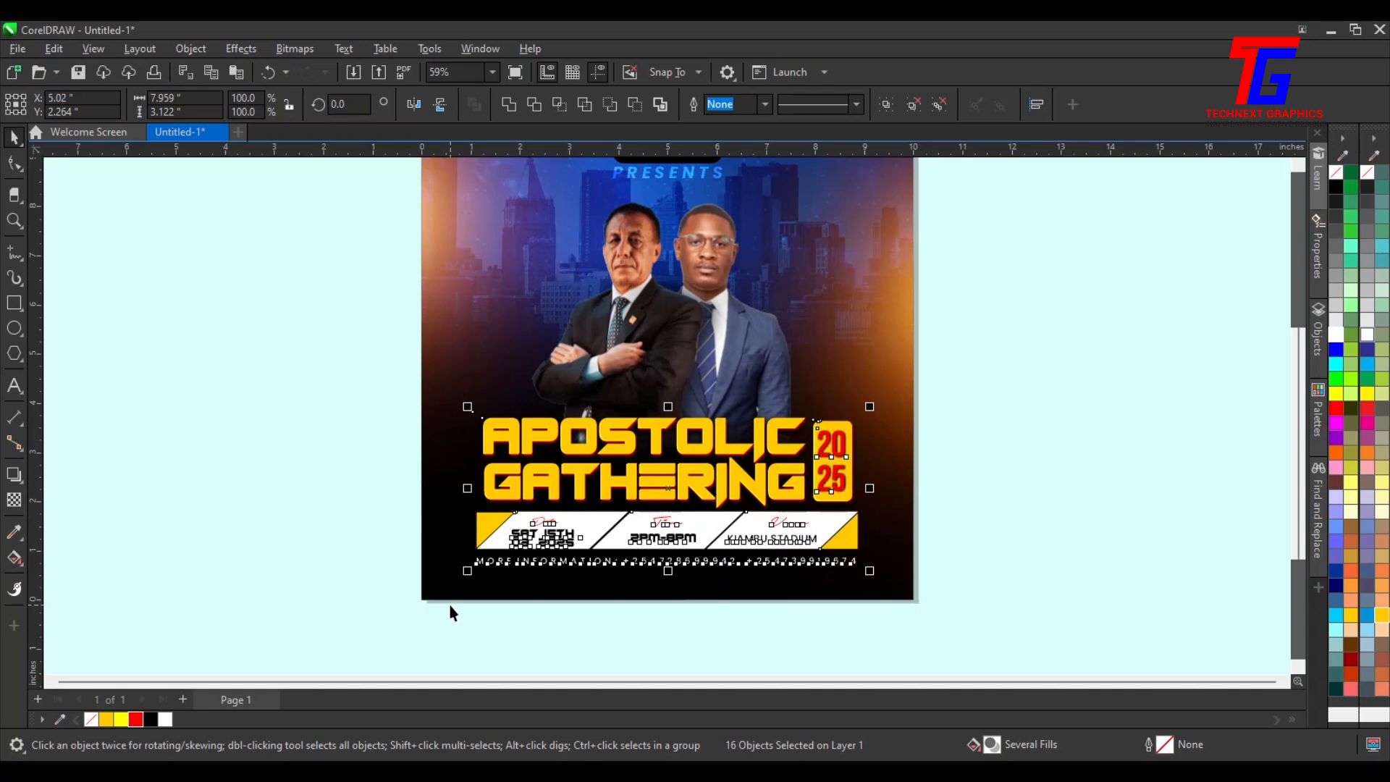
# Delete the selected title and details objects and undo the deletion
pyautogui.press('Delete')
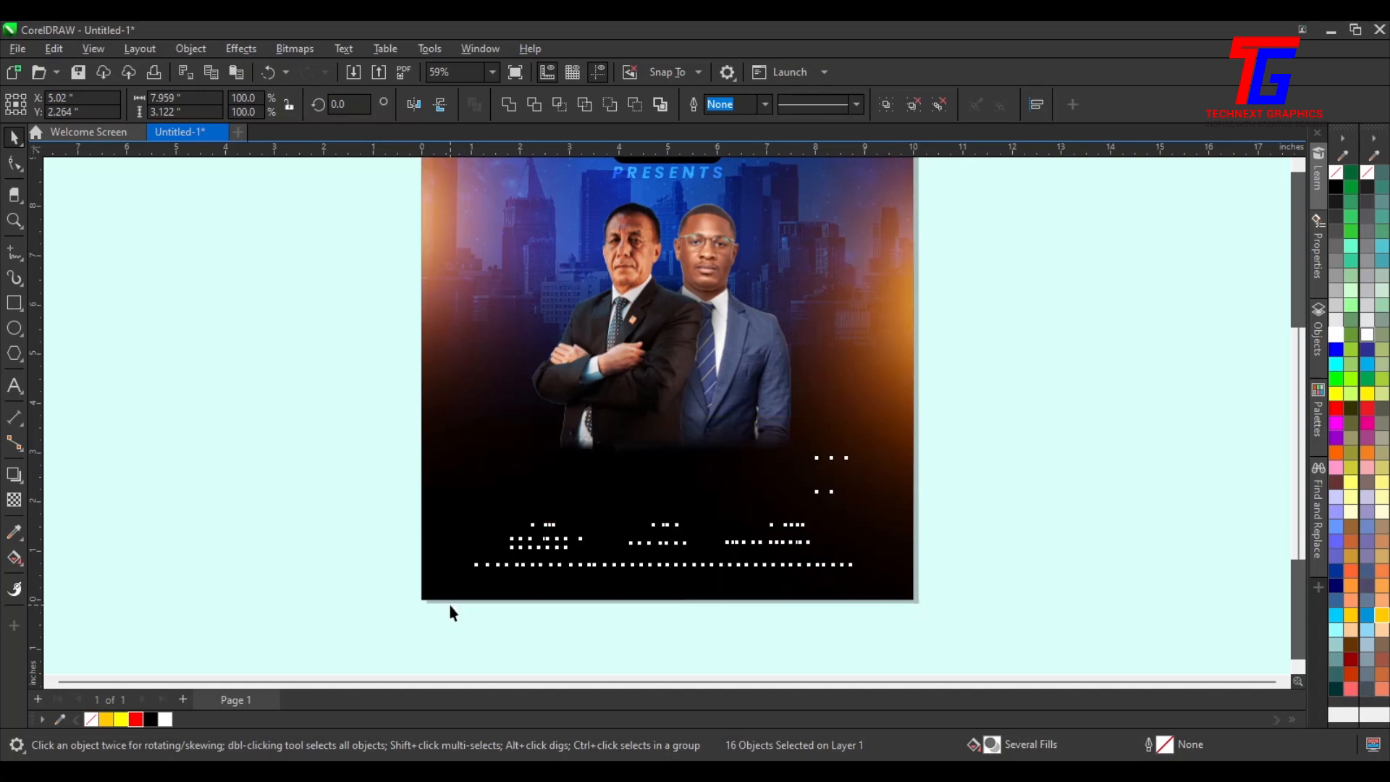
pyautogui.hotkey('ctrl', 'z')
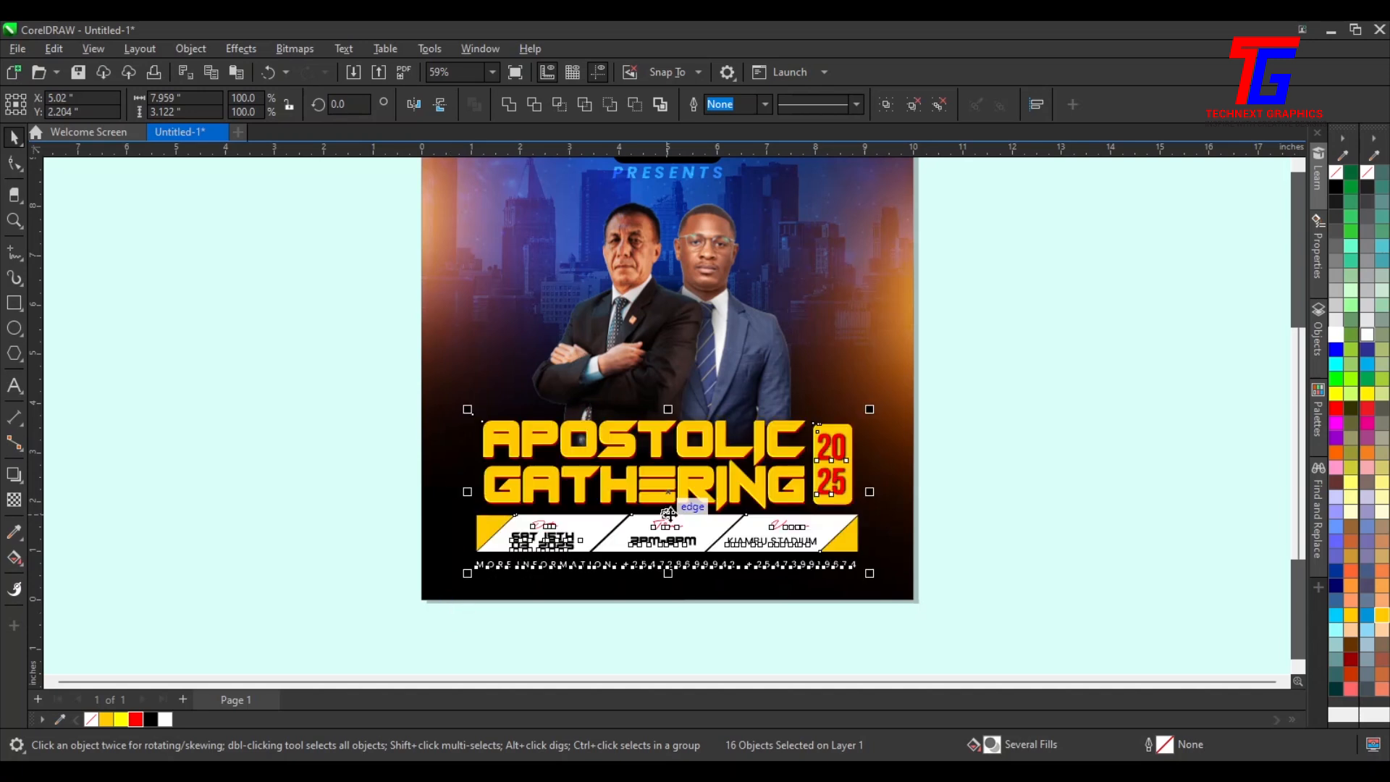
pyautogui.scroll(1, 689, 525)
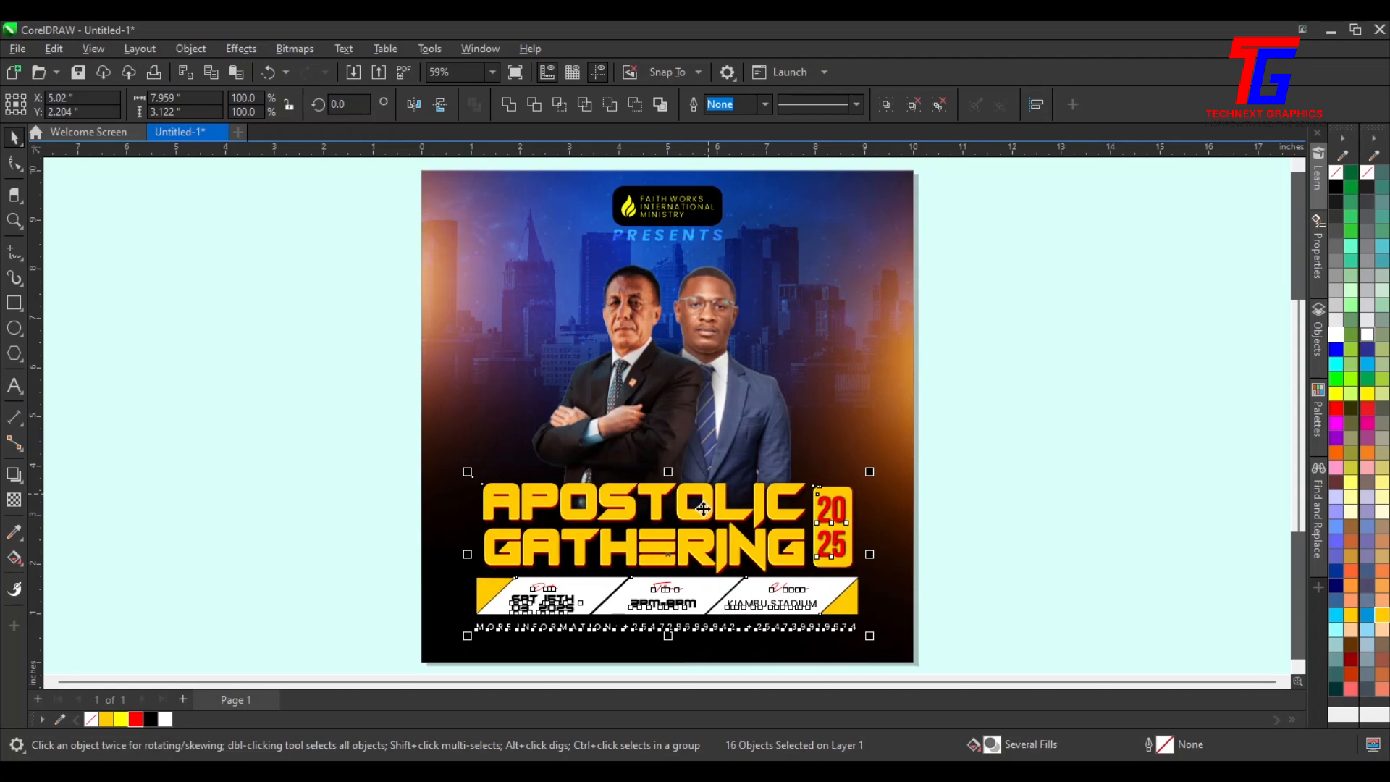